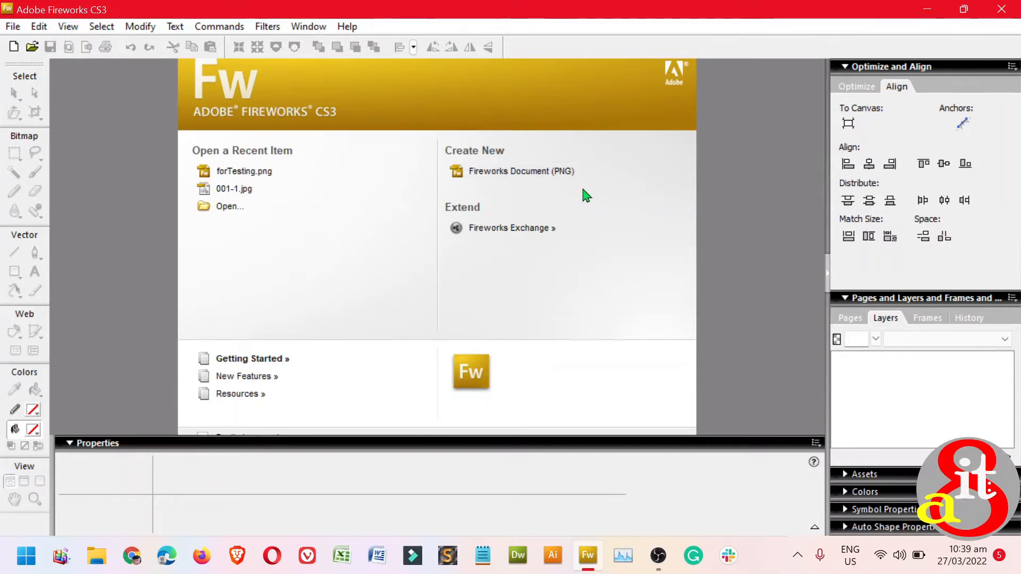
Create a new 500 by 500 pixel PNG document with a white canvas and a resolution of 80 pixels/inch
click(564, 177)
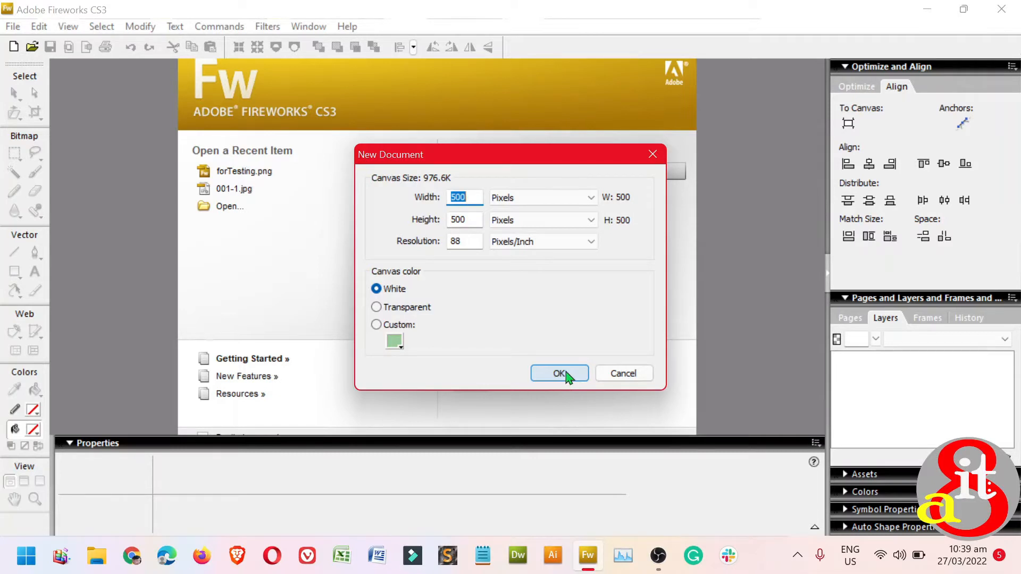
drag(470, 239, 428, 244)
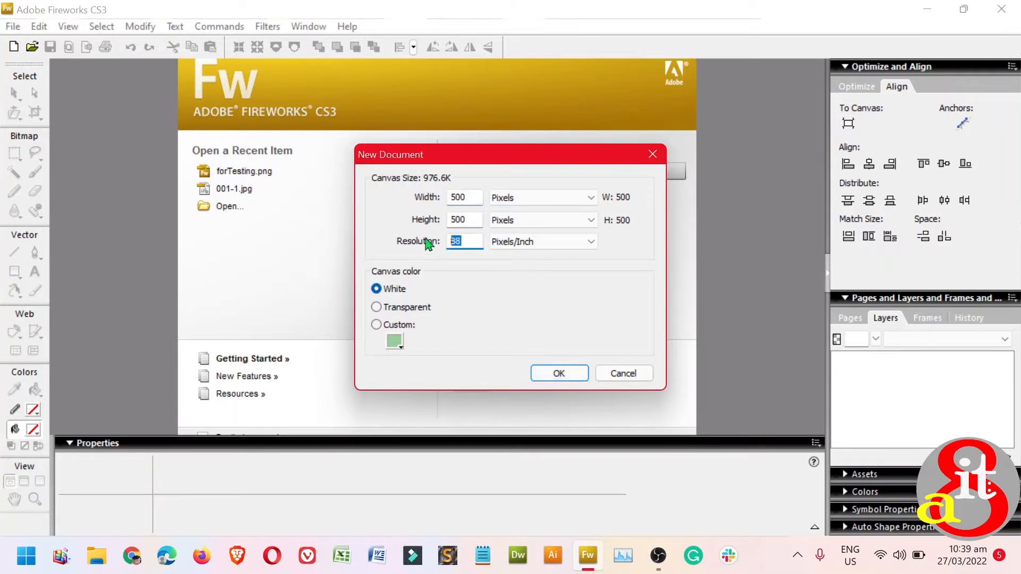
text(80)
click(559, 372)
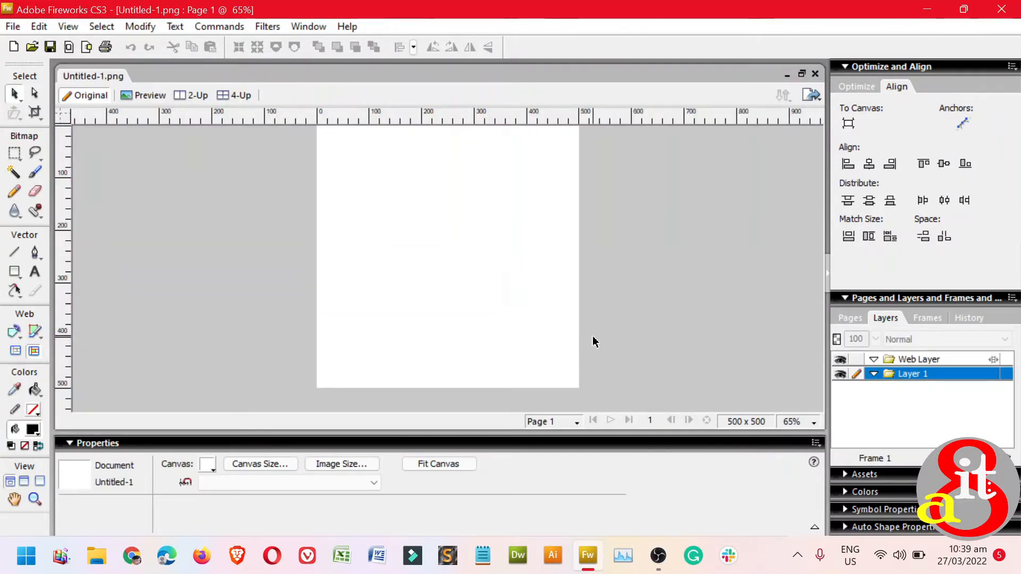
scroll(596, 342, up, 1)
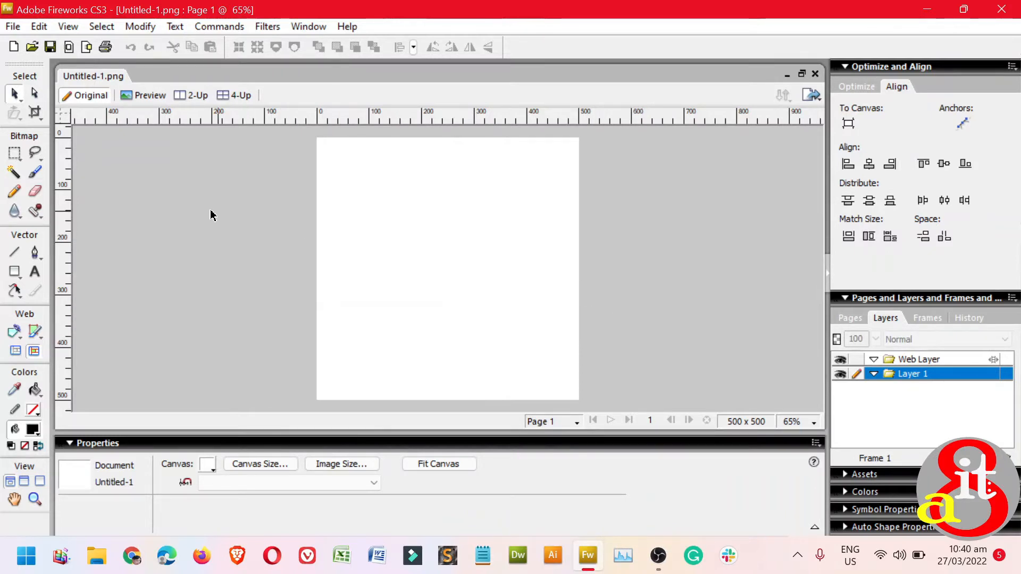
Draw a rectangle about 236 by 217 px near the middle of the canvas, with a solid green fill and a 3-pixel black stroke
click(16, 274)
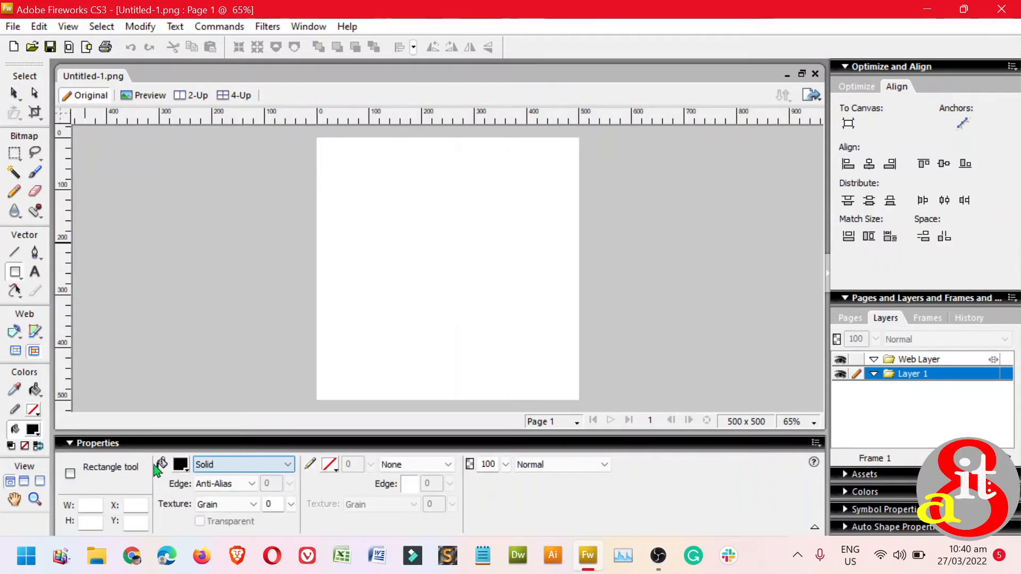
click(37, 434)
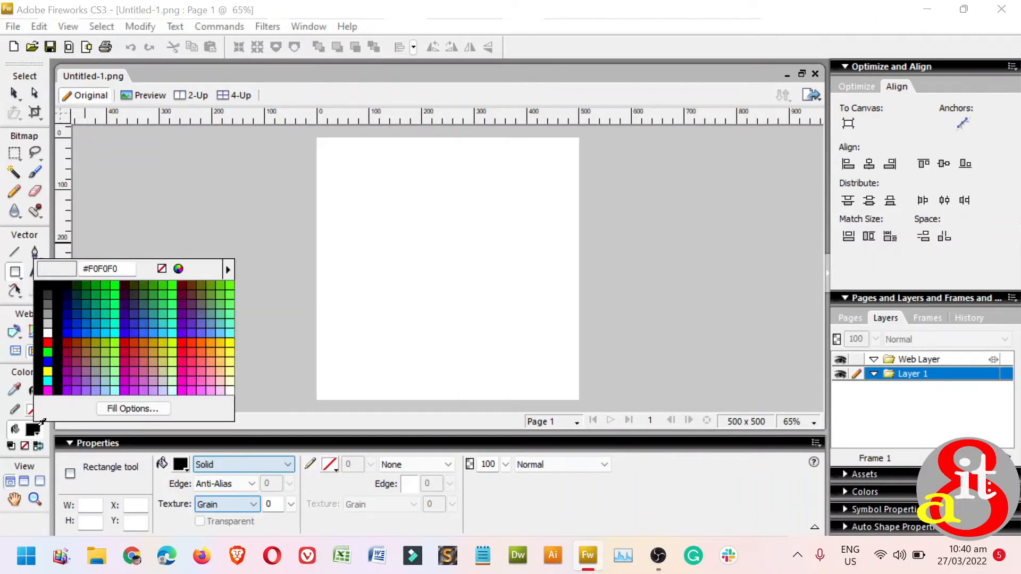
click(48, 350)
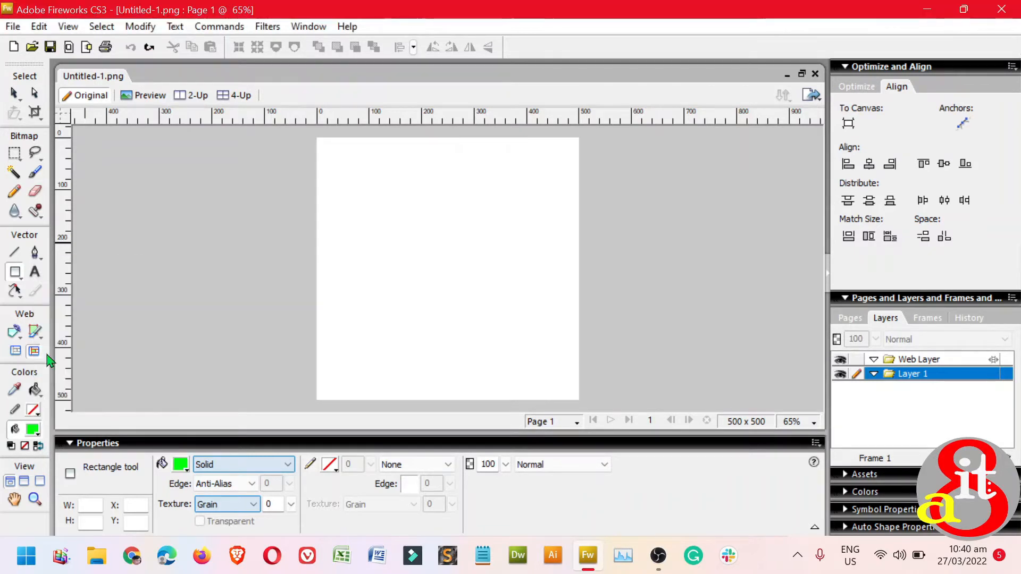
click(37, 414)
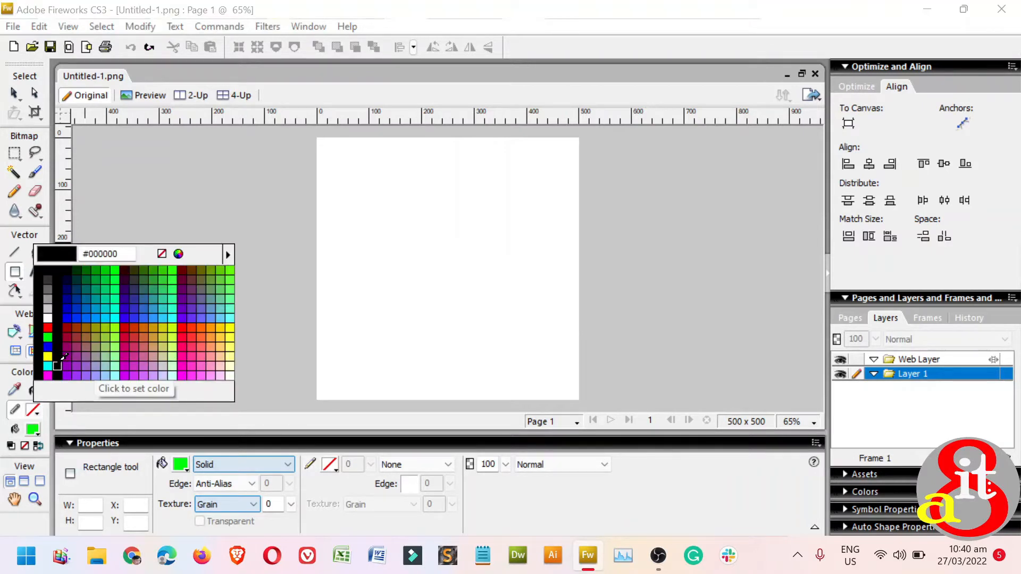
click(57, 364)
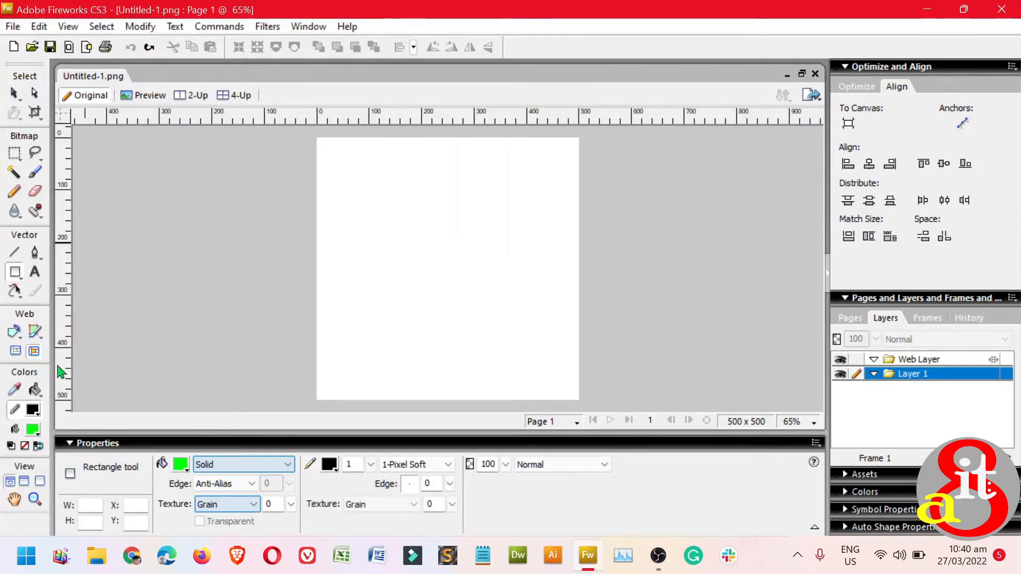
double_click(359, 466)
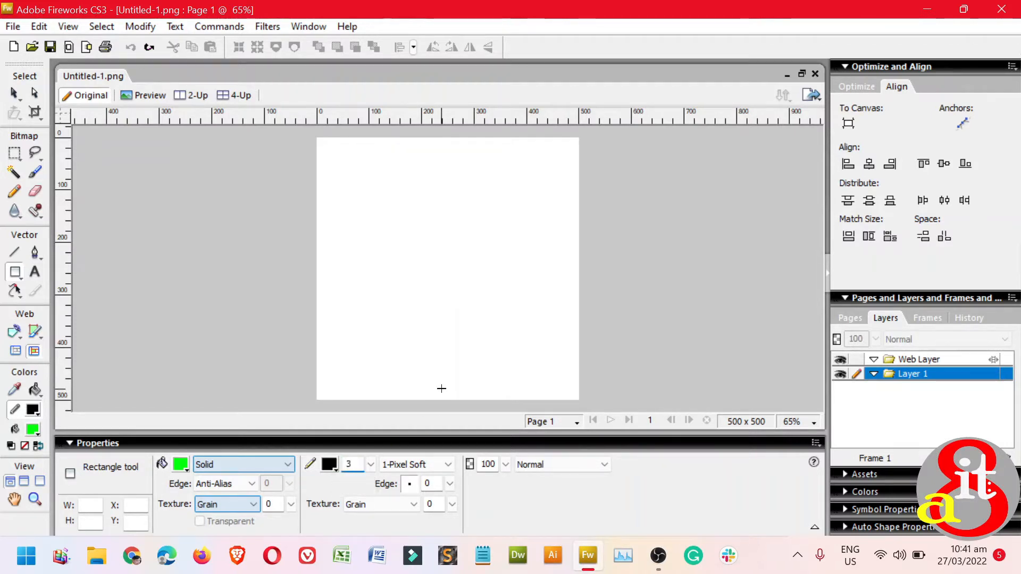
text(3)
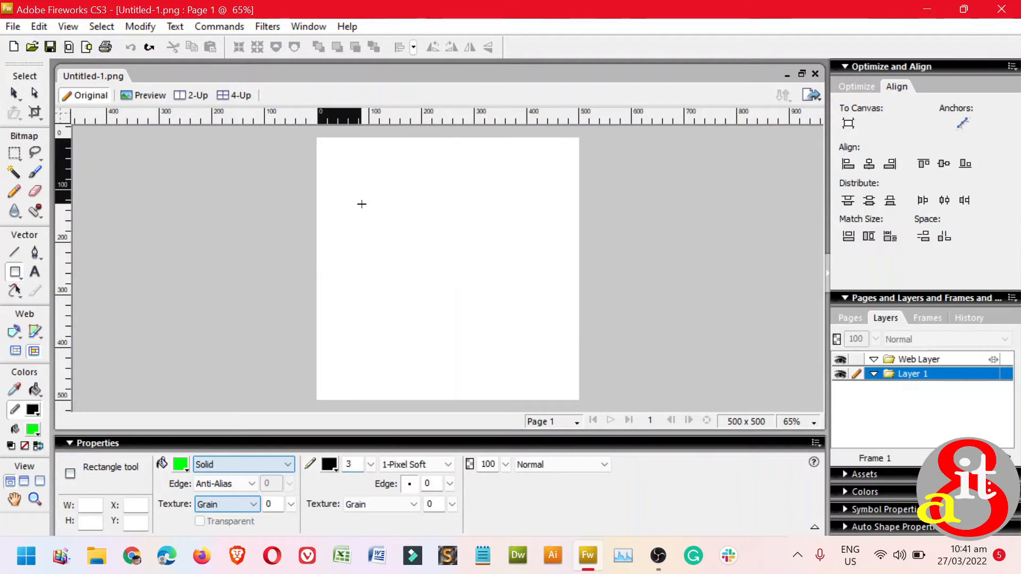
drag(362, 204, 485, 317)
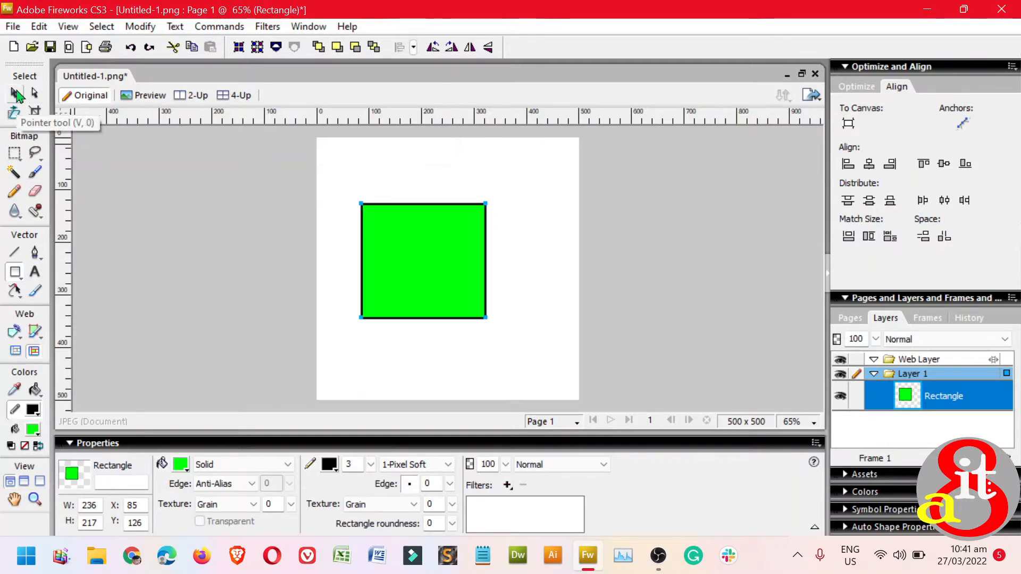
Examine the green rectangle's corner handles and edges up close with the Pointer tool active
click(16, 95)
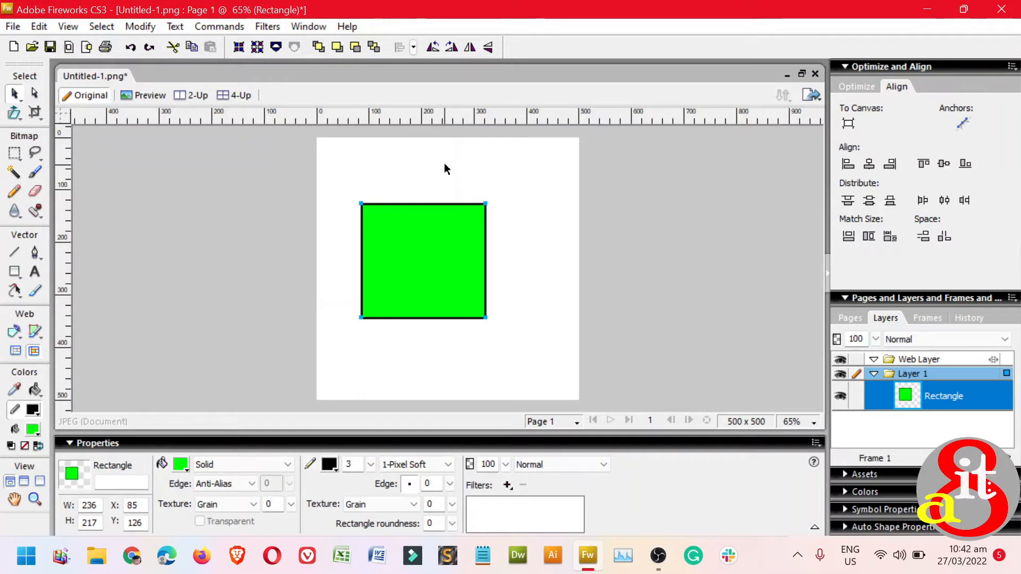
key(ctrl+equal)
key(ctrl+equal)
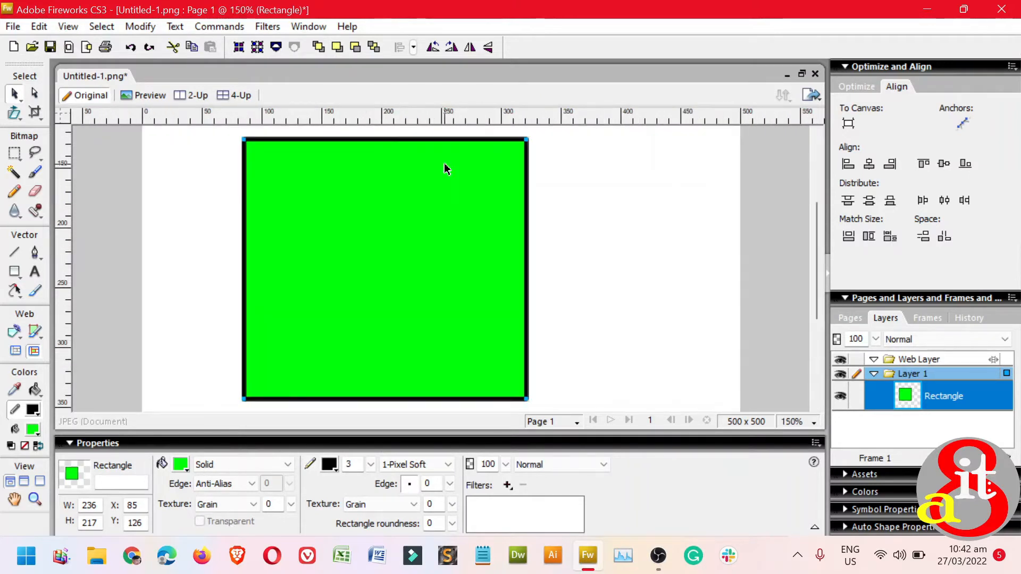
key(h)
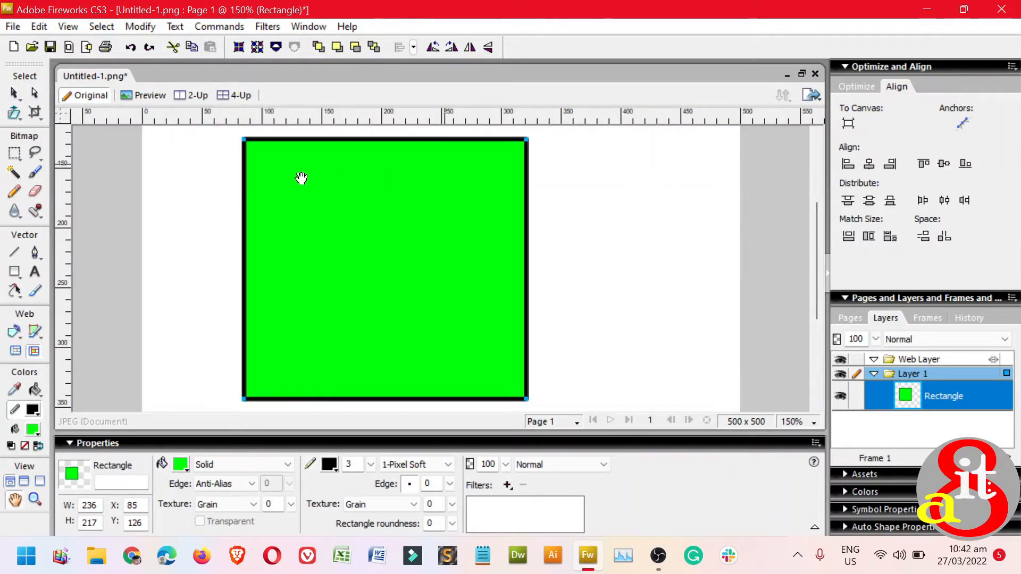
drag(300, 178, 354, 235)
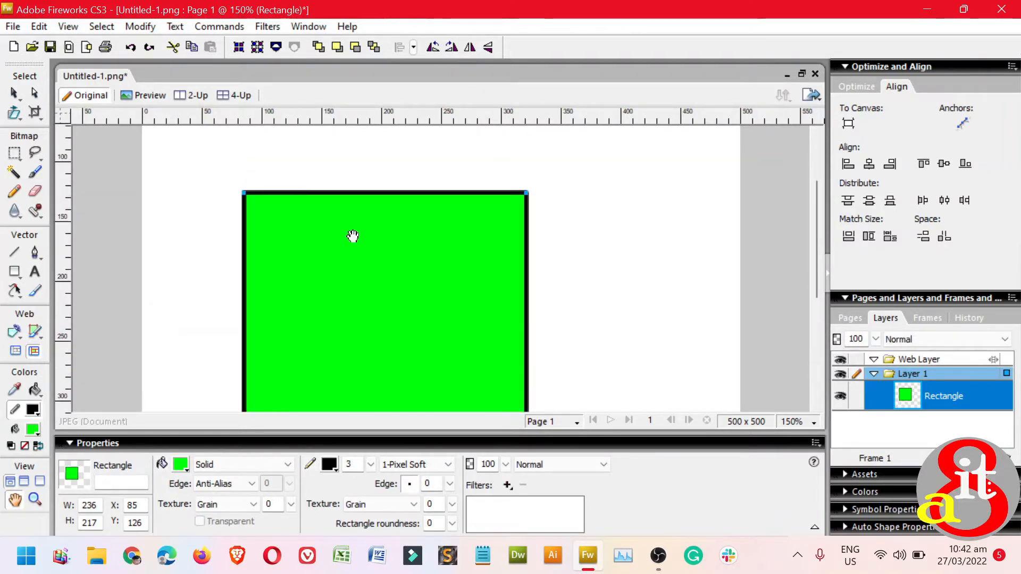
key(v)
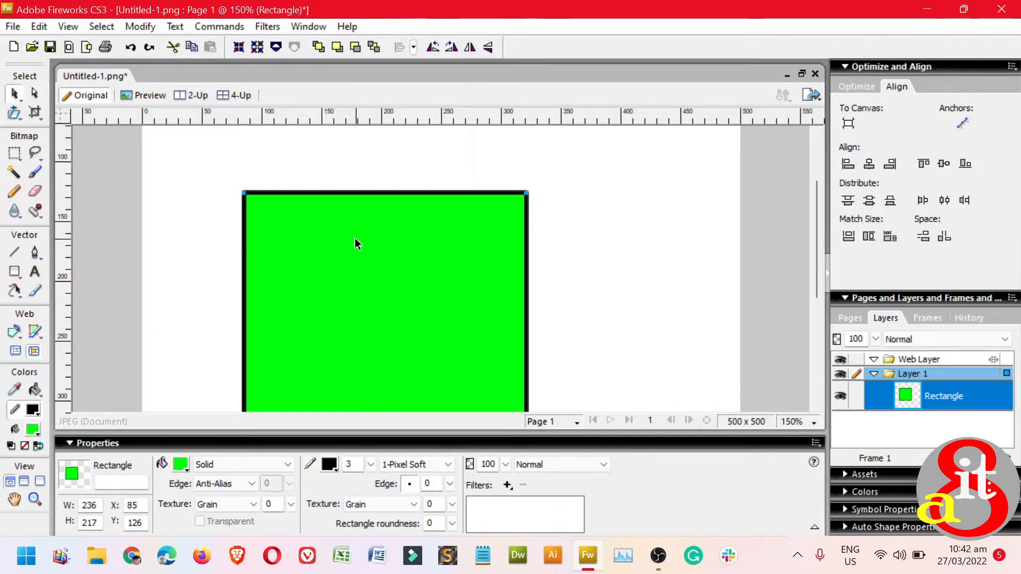
key(ctrl+equal)
key(space)
drag(455, 187, 458, 256)
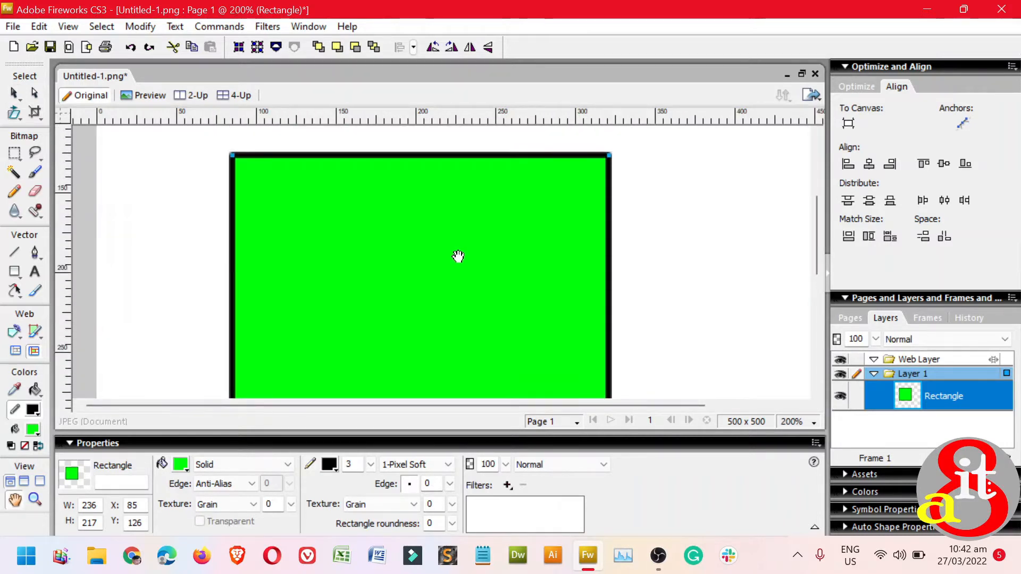
drag(442, 203, 444, 217)
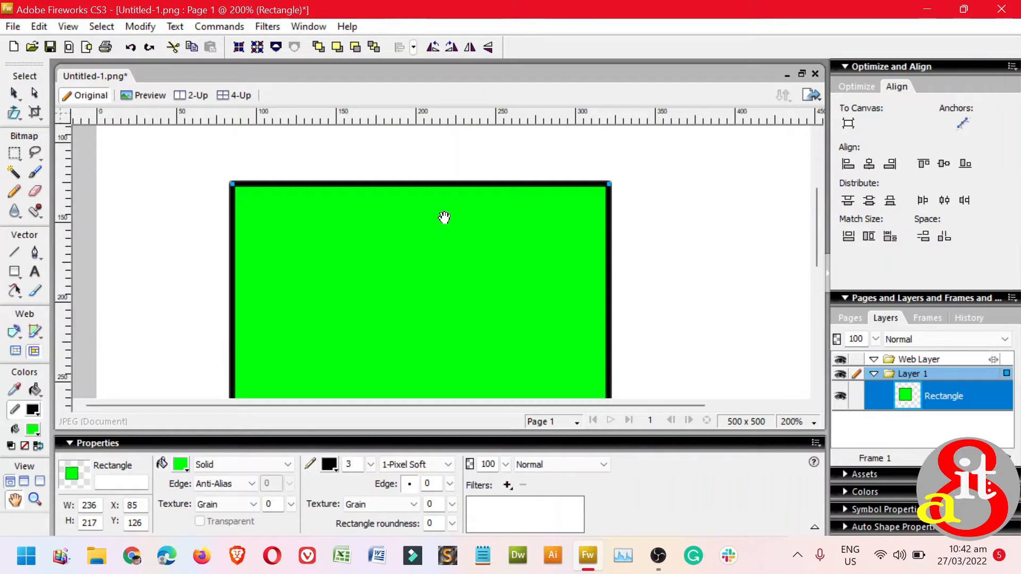
click(18, 96)
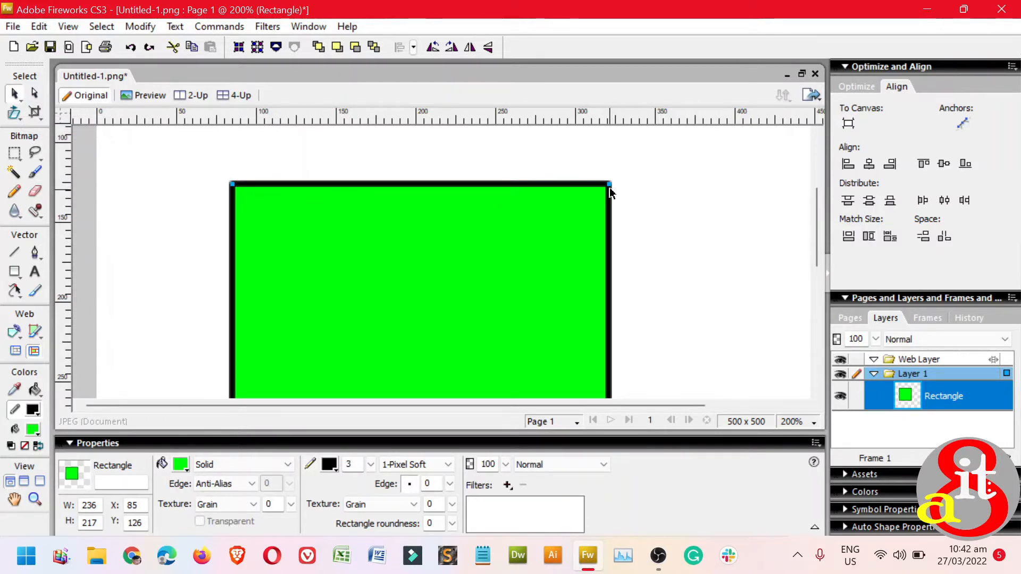
drag(816, 220, 818, 271)
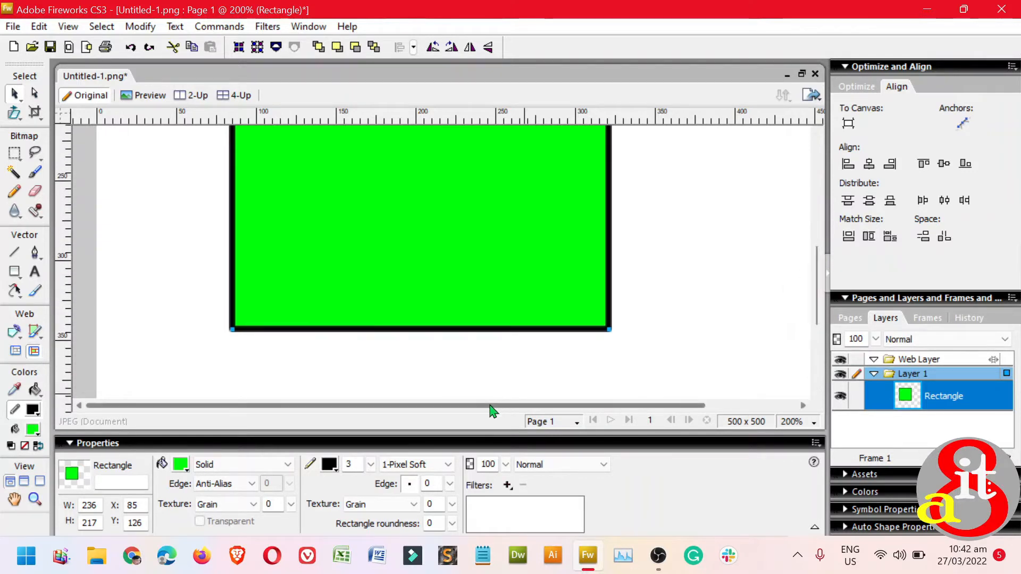
drag(818, 233, 819, 284)
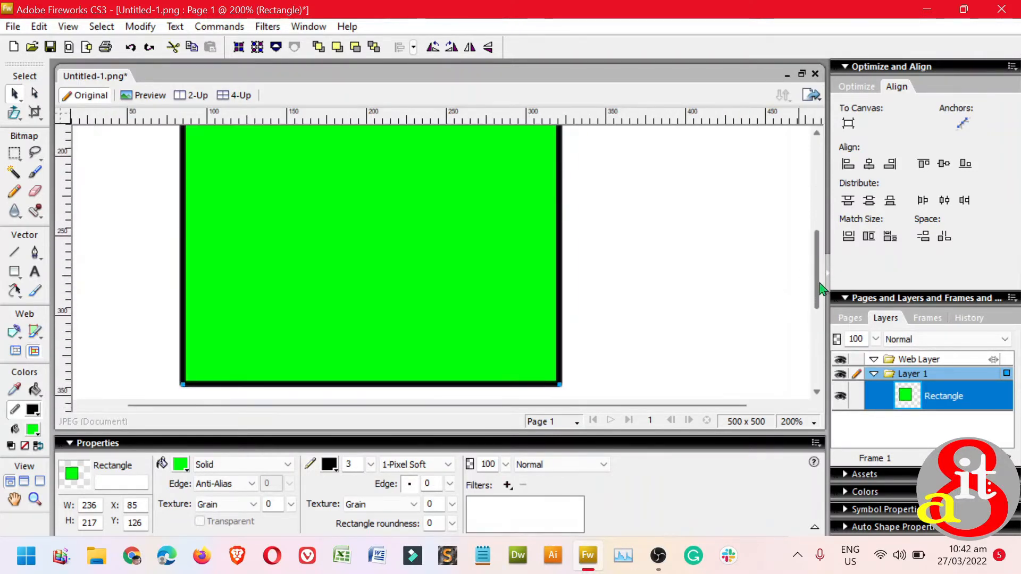
mouse_move(629, 407)
mouse_down()
mouse_move(581, 413)
mouse_move(647, 411)
mouse_up()
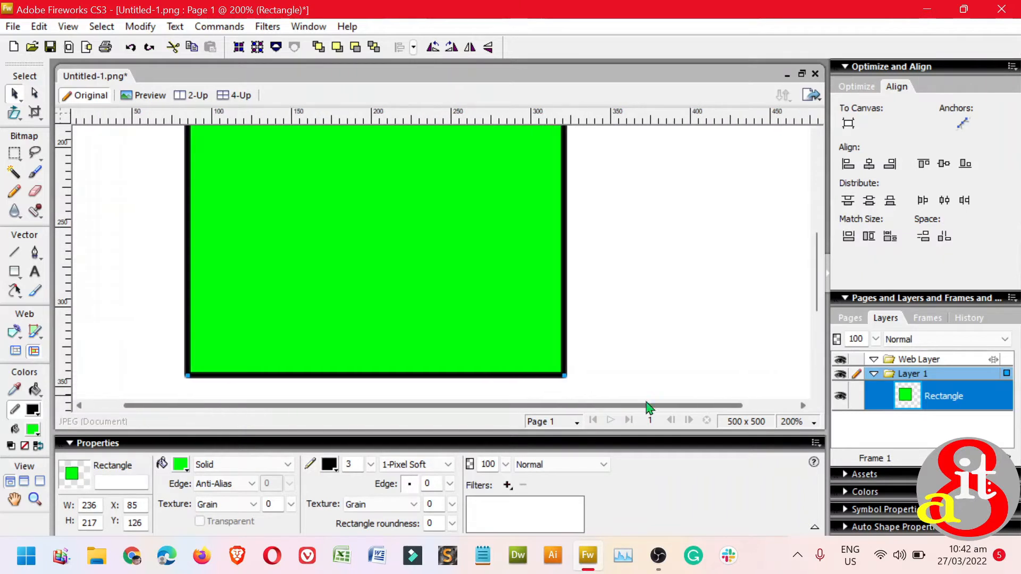
drag(819, 297, 819, 265)
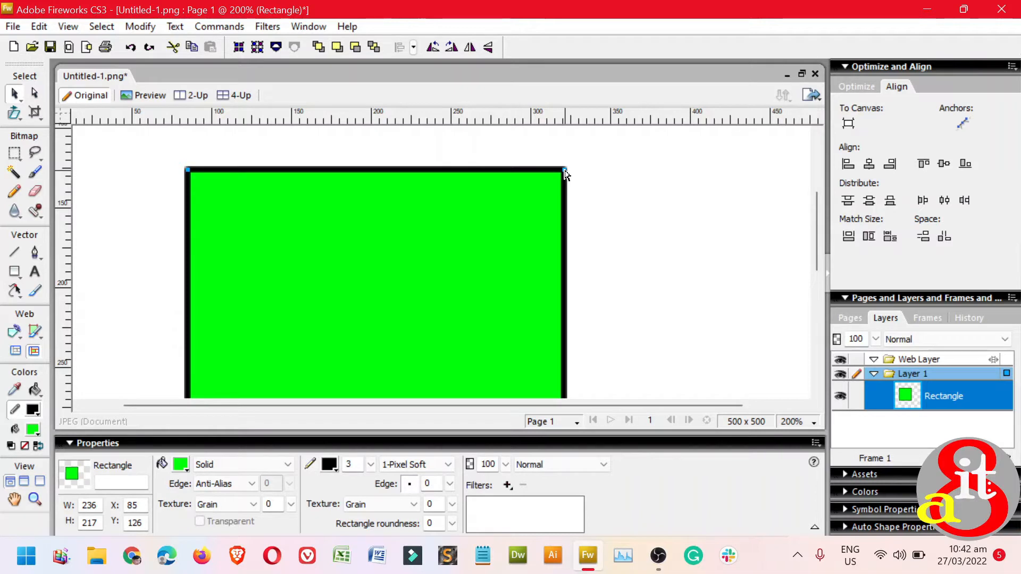
Resize the rectangle by its corner handles to about 266 by 217 px, widening its right side and adjusting its lower-left corner
drag(565, 173, 735, 170)
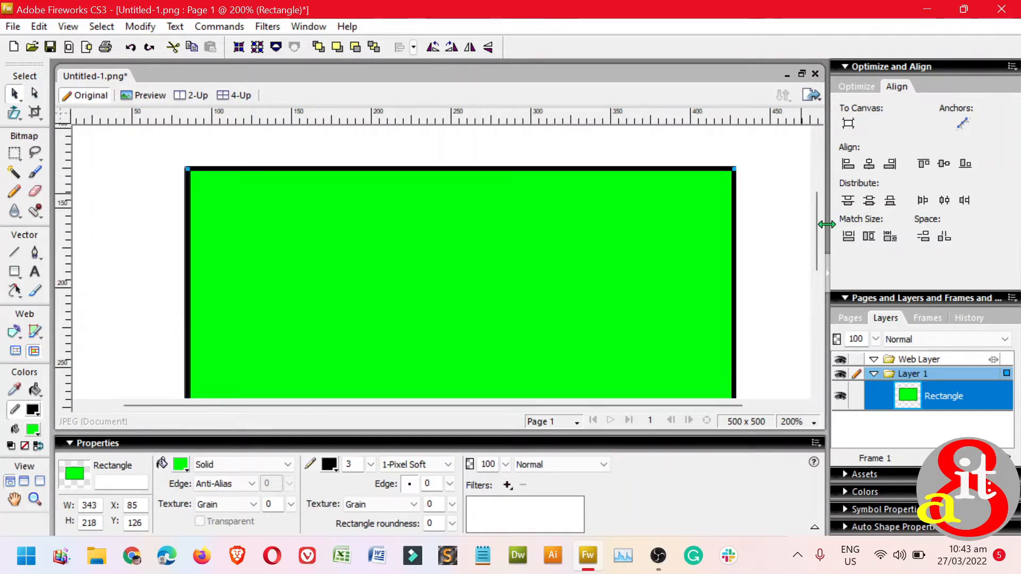
key(ctrl+minus)
key(ctrl+minus)
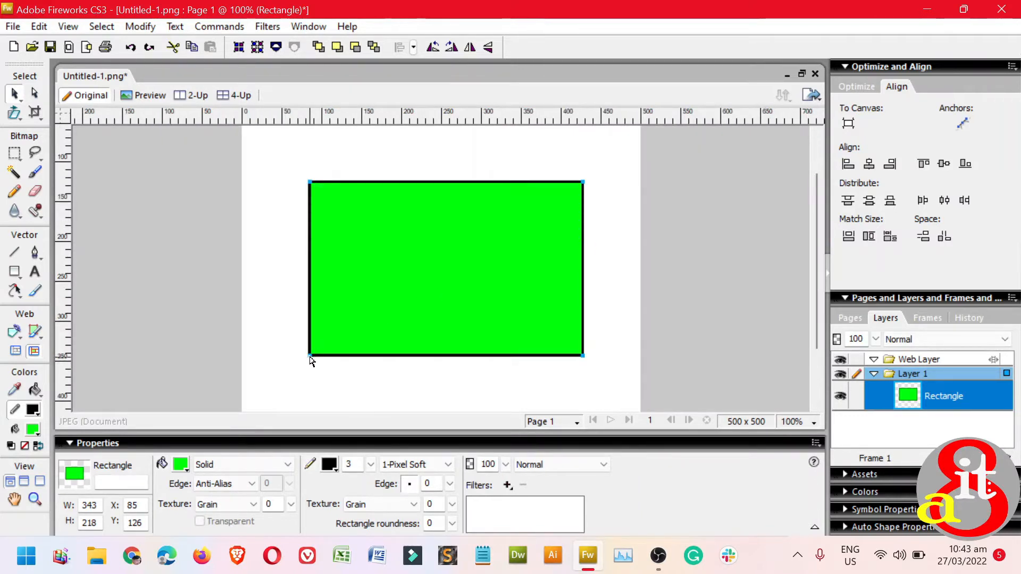
drag(310, 357, 301, 281)
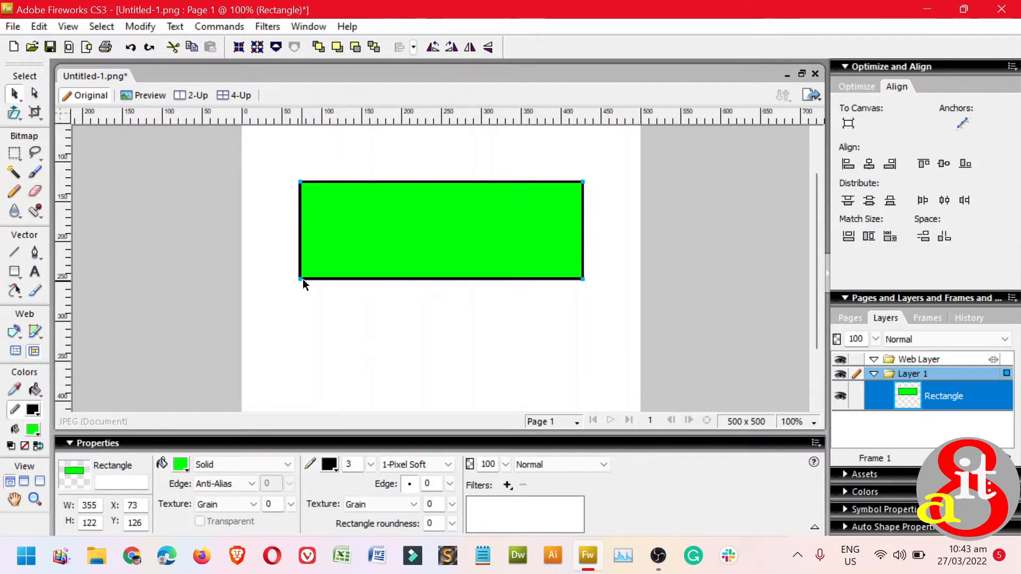
drag(302, 280, 372, 357)
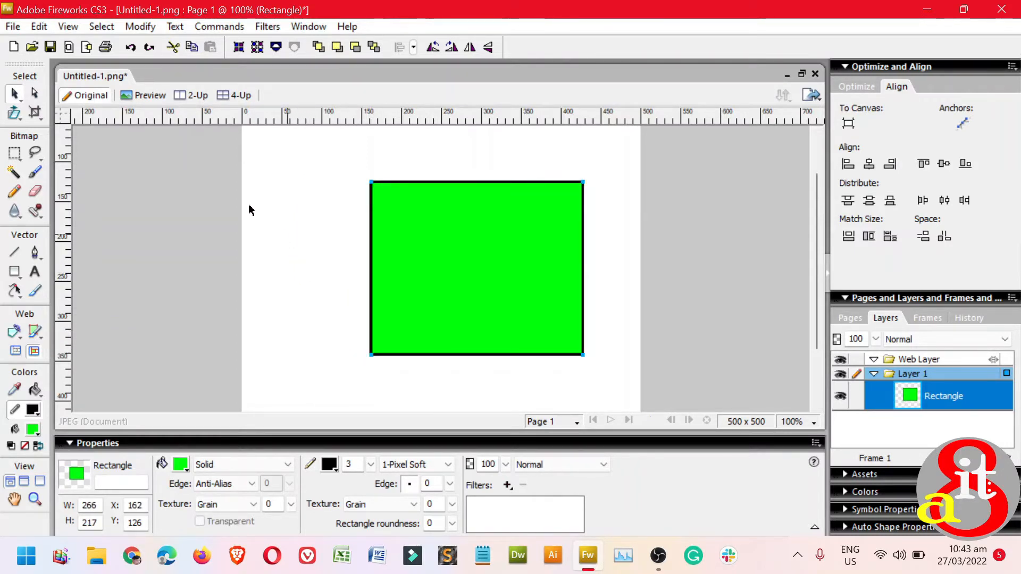
Try the Select Behind tool, and scale the rectangle to about 238 by 94 px using the Scale tool's side and corner handles
click(21, 103)
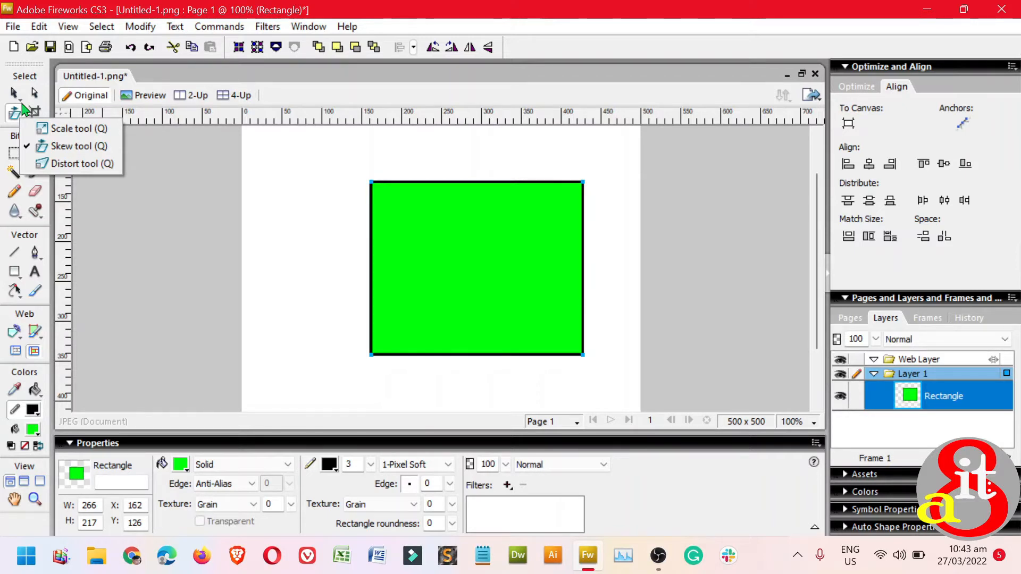
click(43, 129)
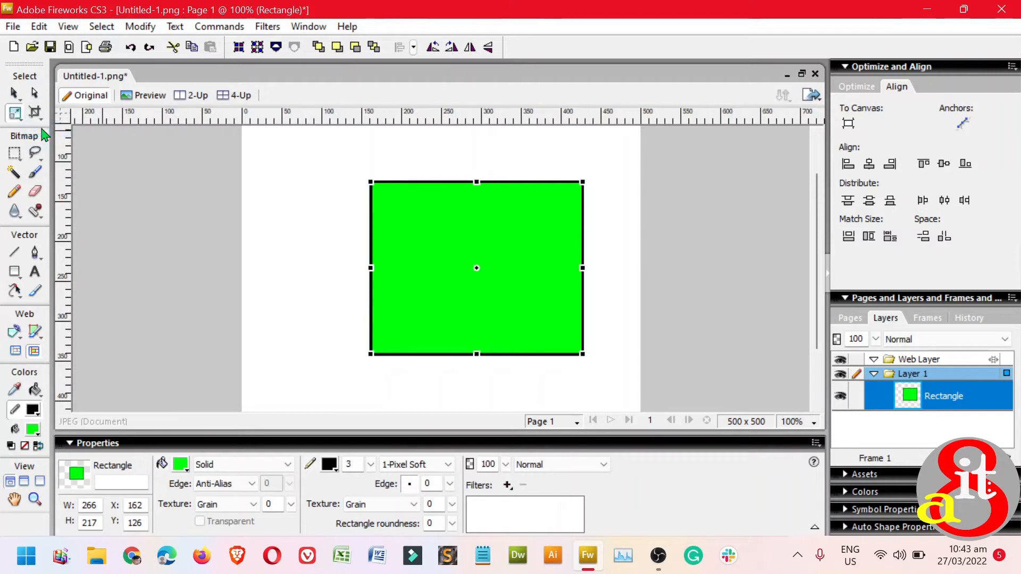
drag(14, 93, 26, 108)
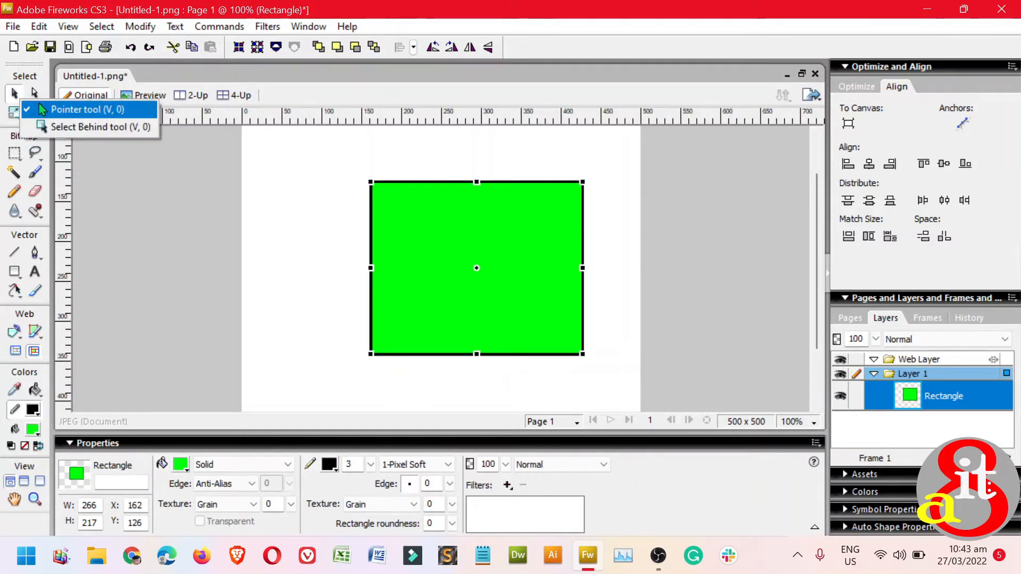
click(70, 123)
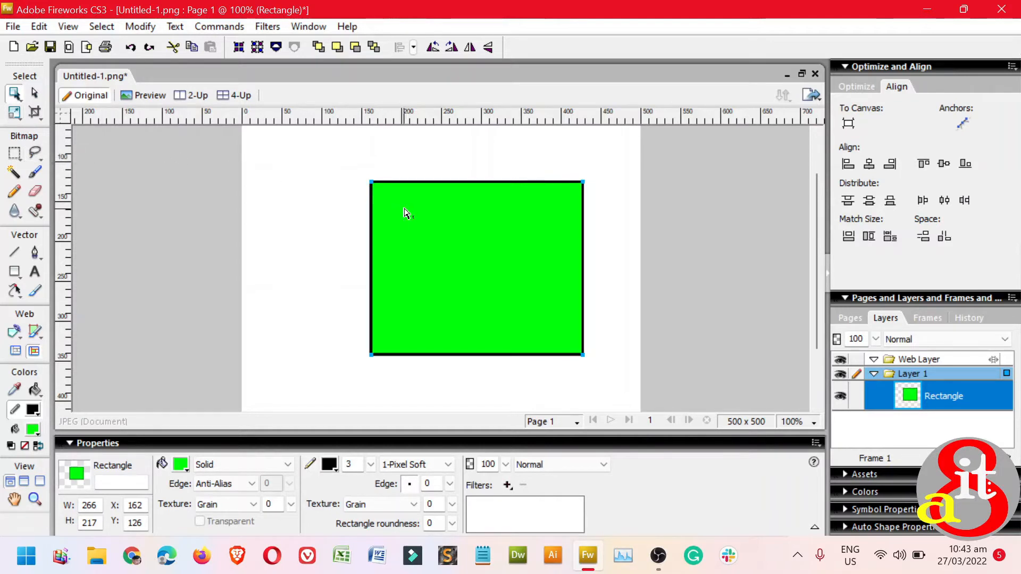
click(15, 119)
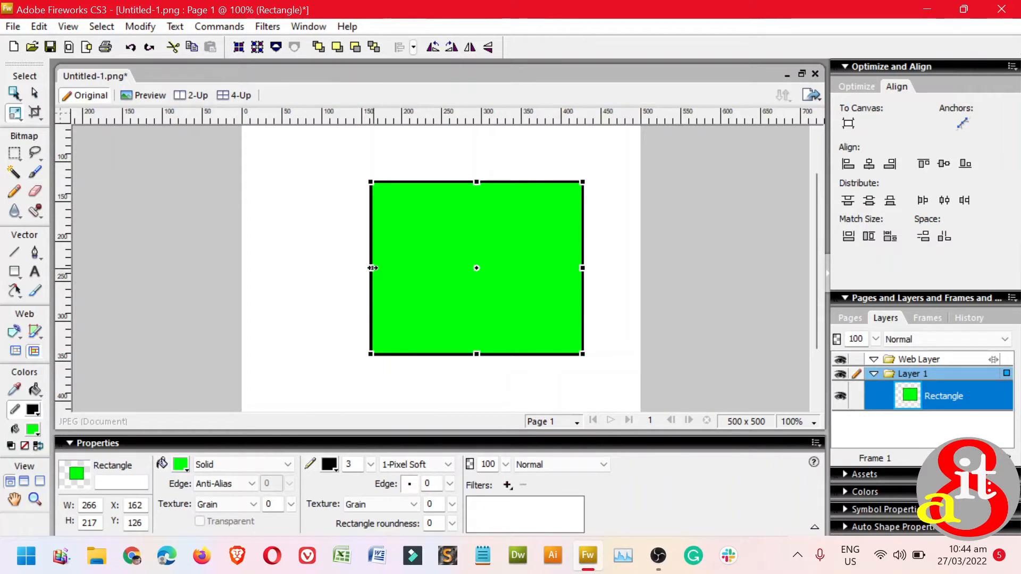
drag(375, 269, 293, 265)
drag(441, 356, 438, 295)
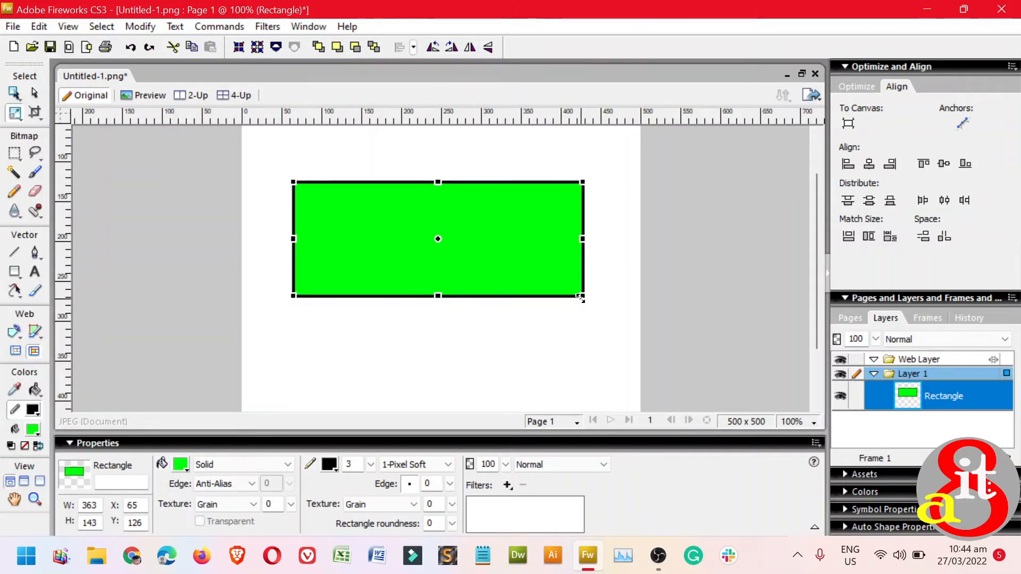
drag(582, 297, 467, 273)
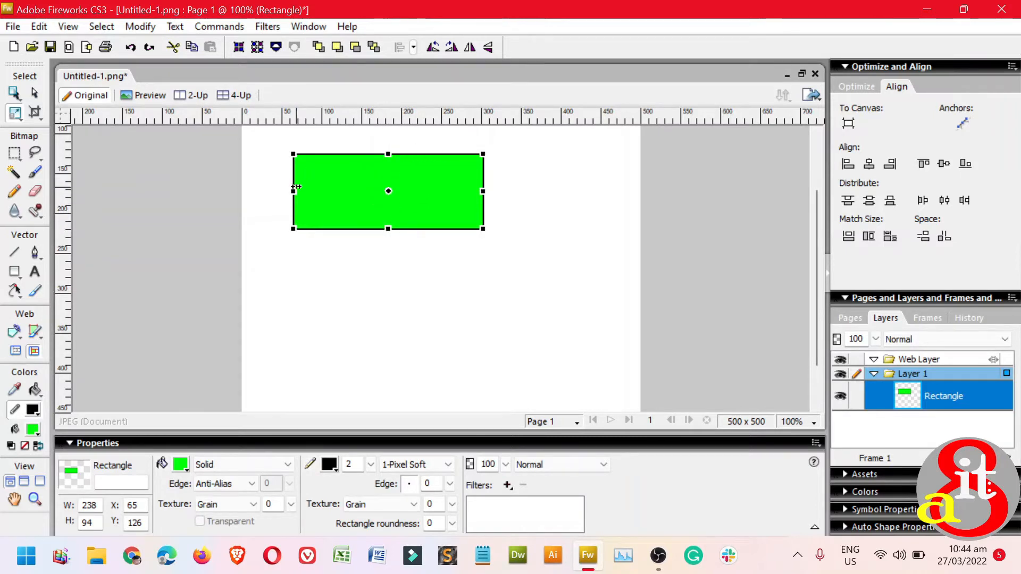
Scale the green rectangle to about 357 by 170 px, and skew its bottom and left sides into a tilted shape about 393 by 294 px
drag(482, 192, 578, 194)
drag(436, 228, 469, 288)
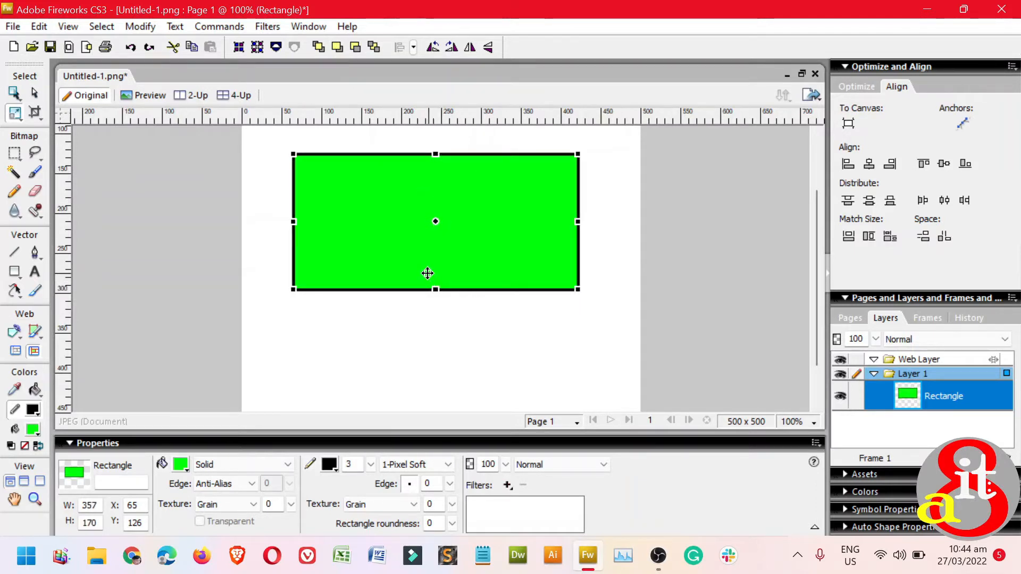
click(24, 120)
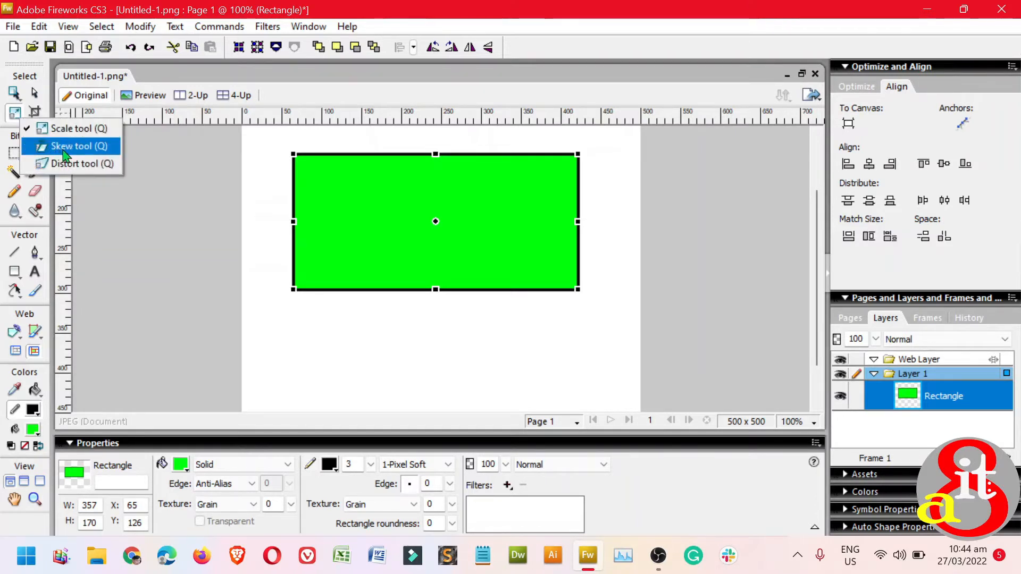
click(80, 146)
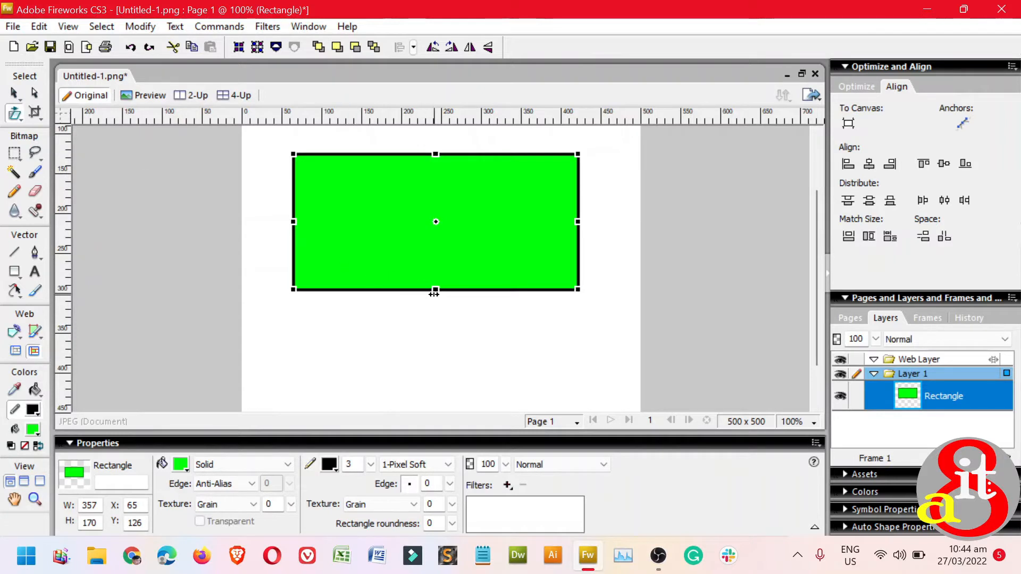
drag(434, 294, 543, 299)
drag(346, 221, 420, 322)
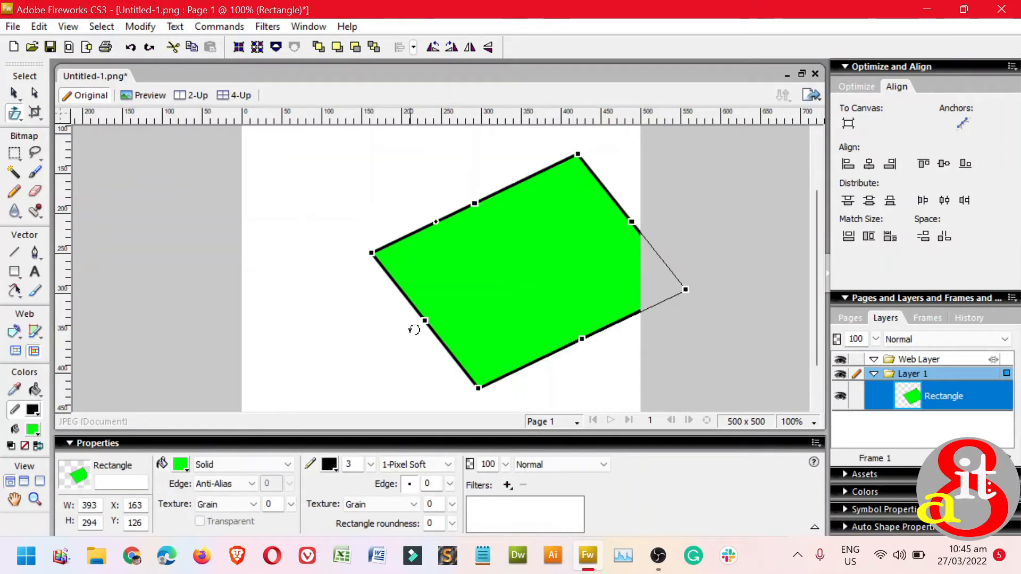
Distort the skewed green shape by pulling its left side outward and its upper side up and right, to about 609 by 406 px
click(22, 123)
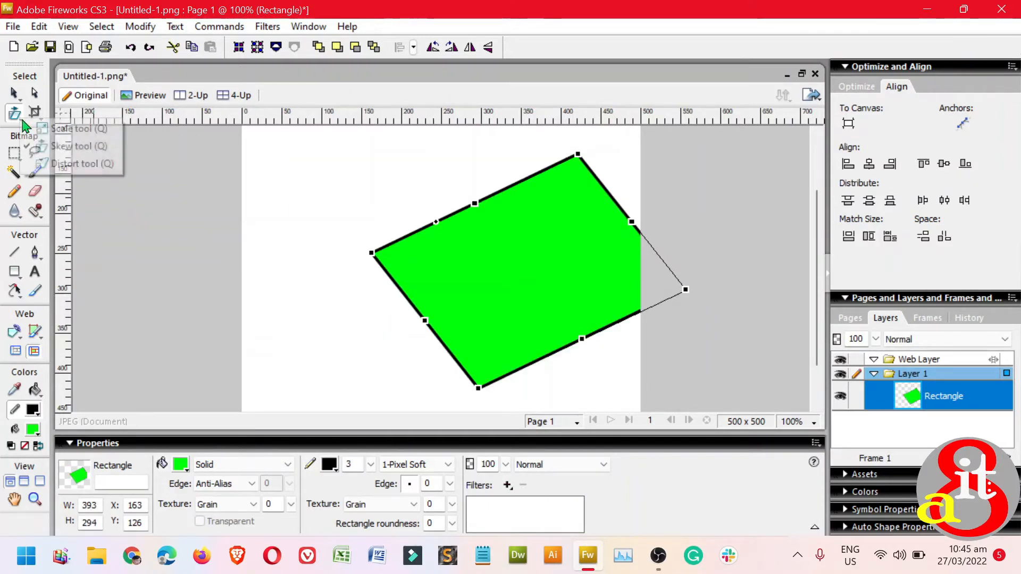
click(59, 162)
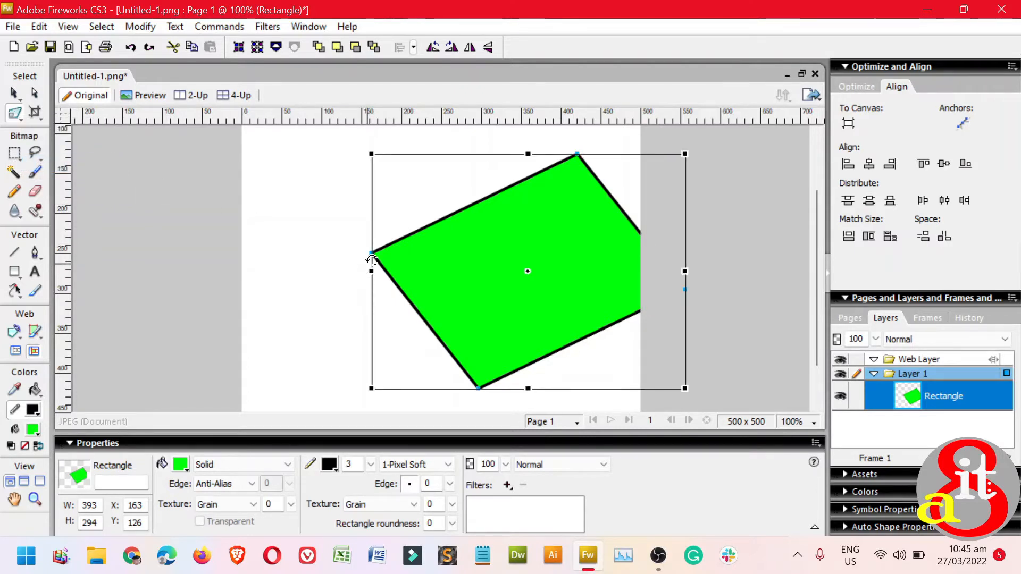
drag(368, 271, 170, 297)
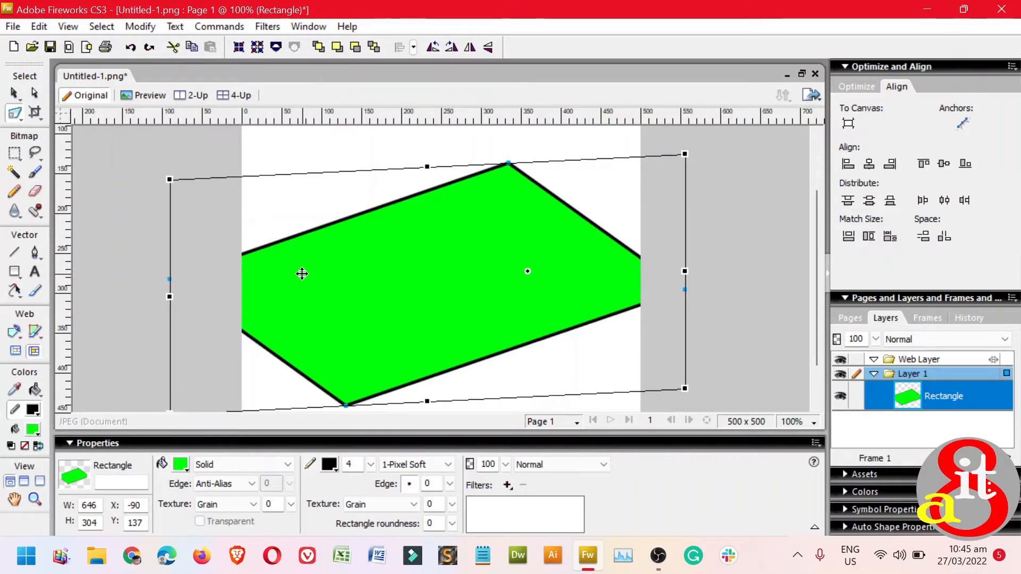
key(ctrl+minus)
key(ctrl+minus)
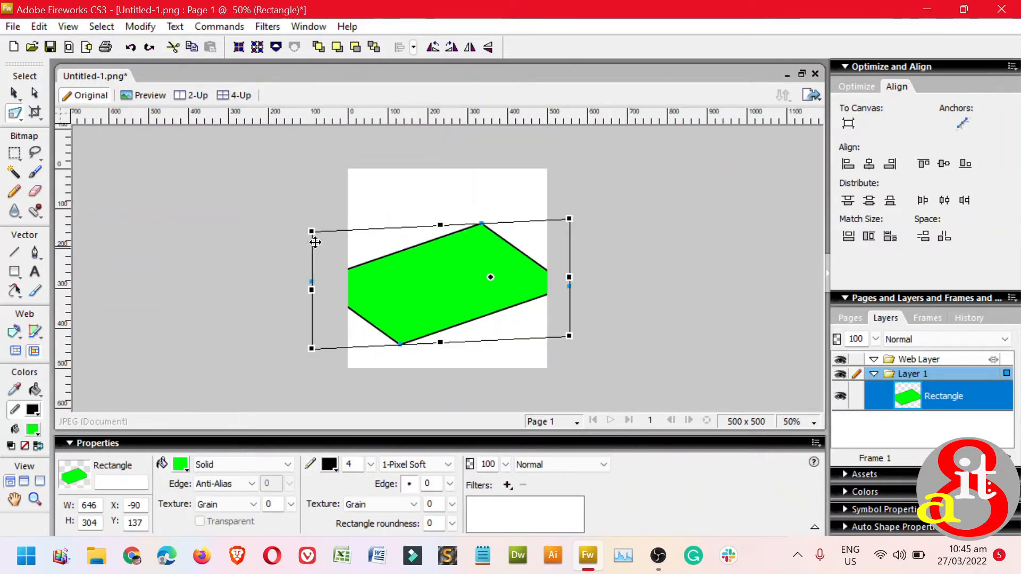
drag(439, 224, 536, 183)
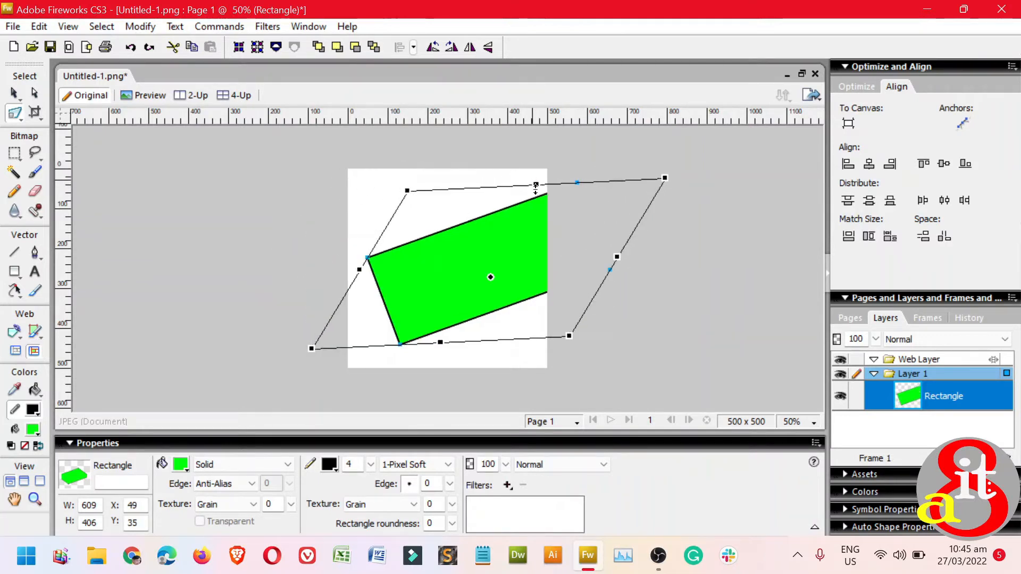
Deselect the distorted green shape and fit the canvas to its full extent
click(16, 95)
click(424, 213)
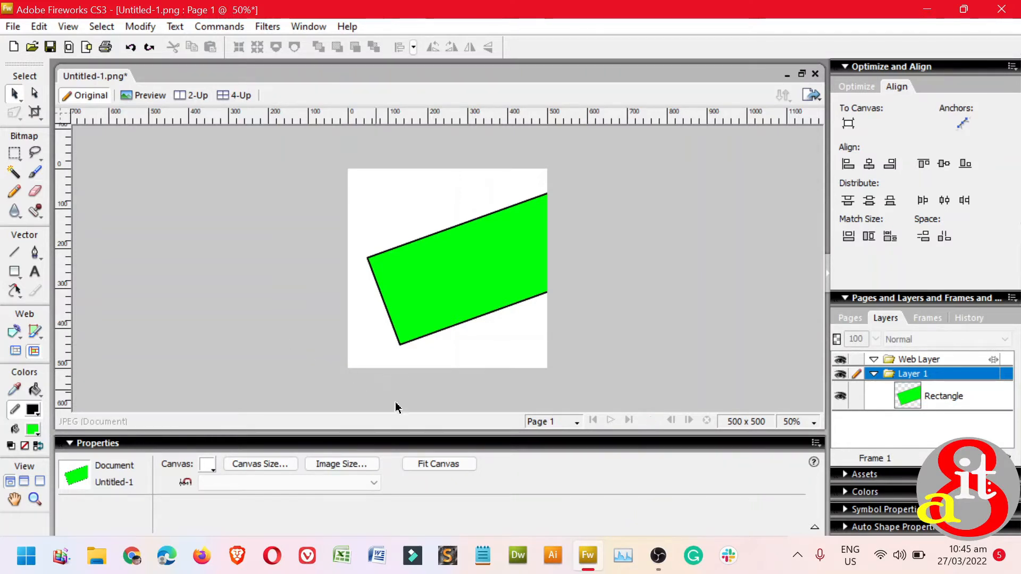
click(439, 465)
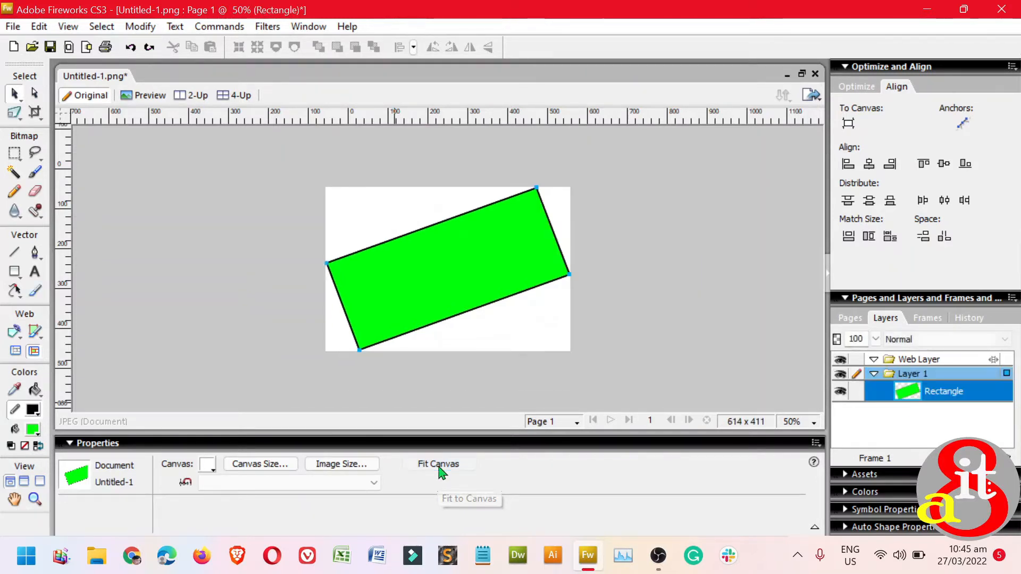
Review the Scale, Skew and Distort tool choices, and delete the green shape from the canvas
click(20, 124)
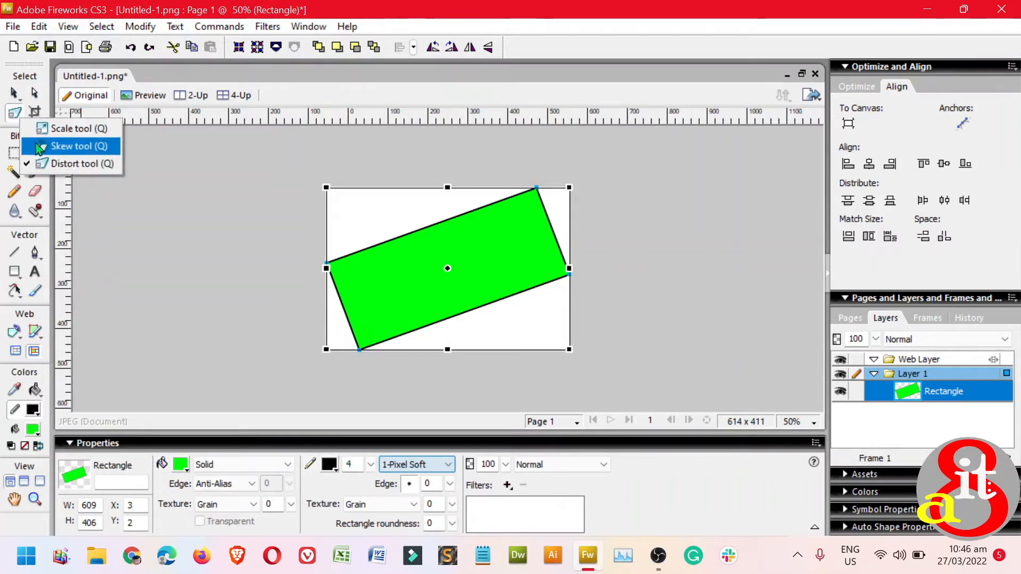
click(229, 170)
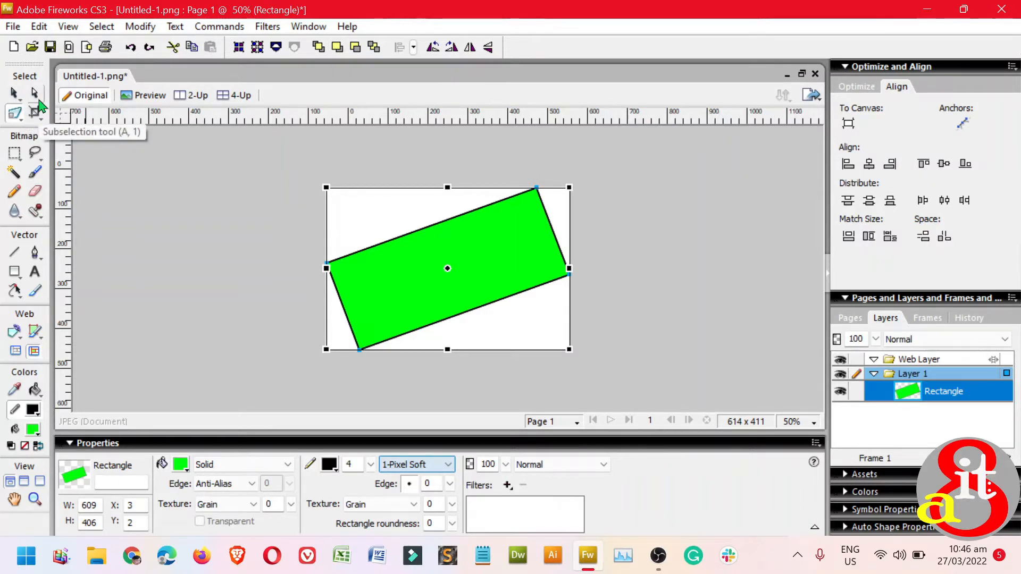
key(Delete)
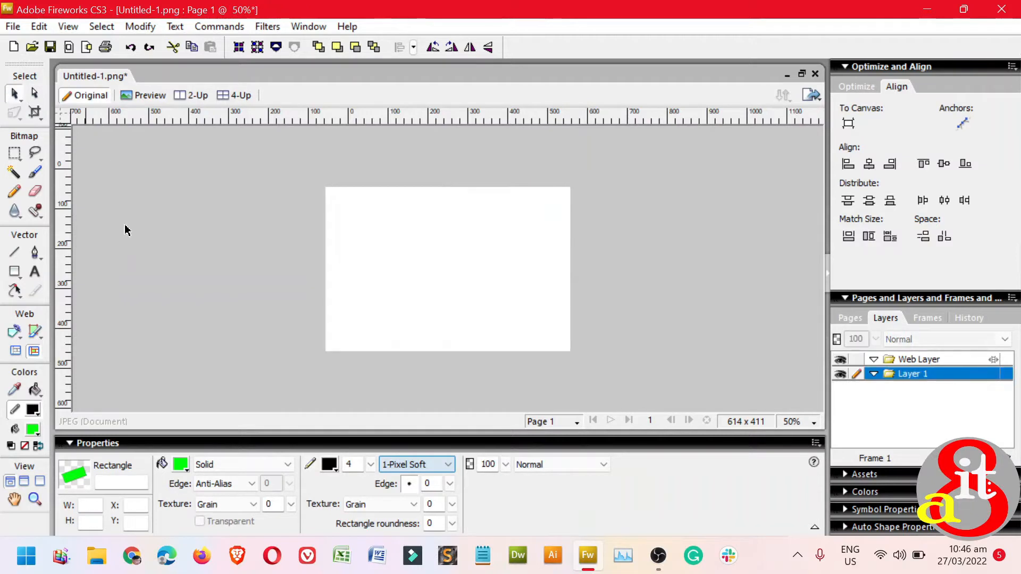
Draw an ellipse about 274 by 224 px with a blue fill on the left half of the empty canvas
click(33, 430)
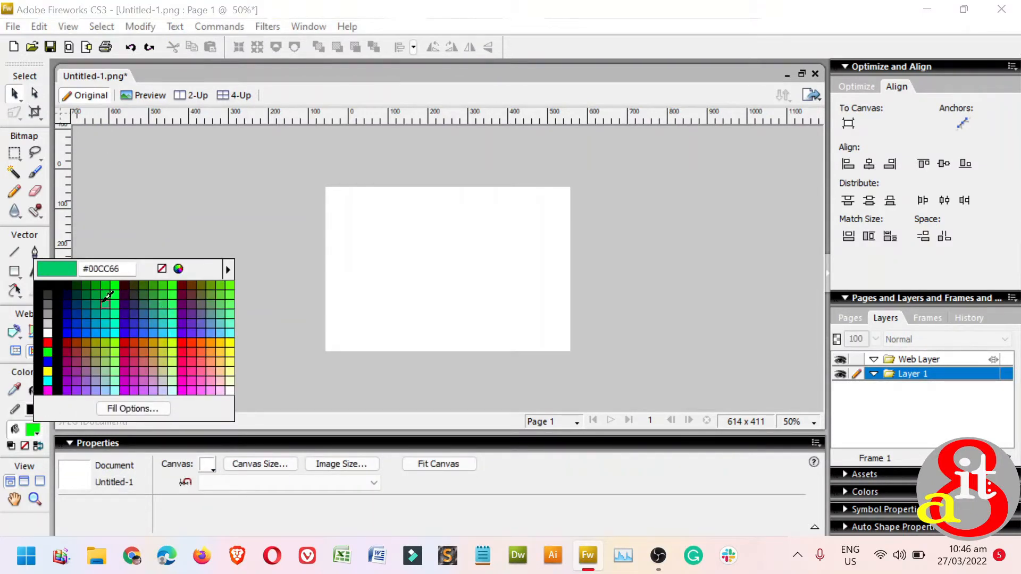
click(87, 331)
click(19, 273)
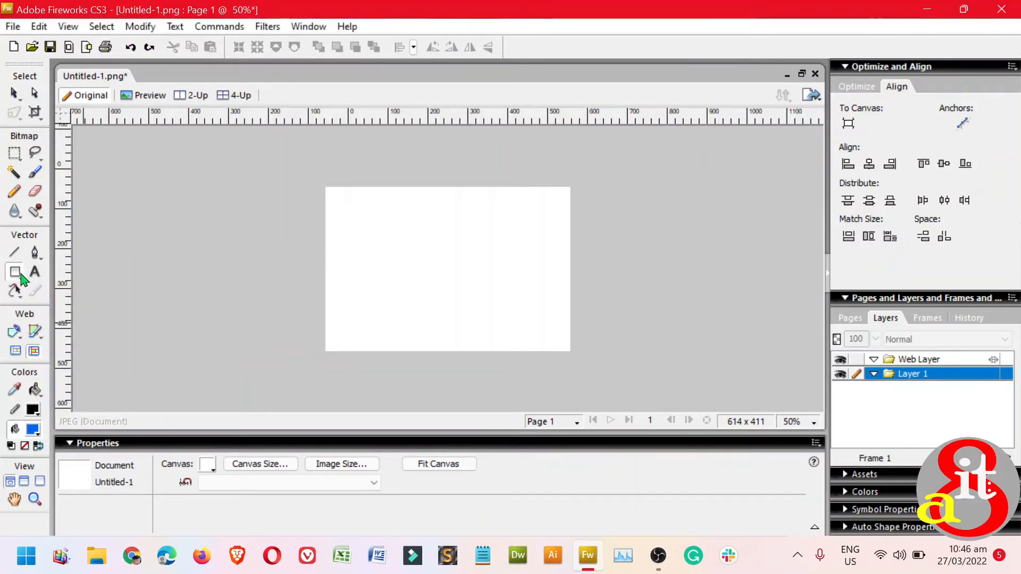
click(21, 277)
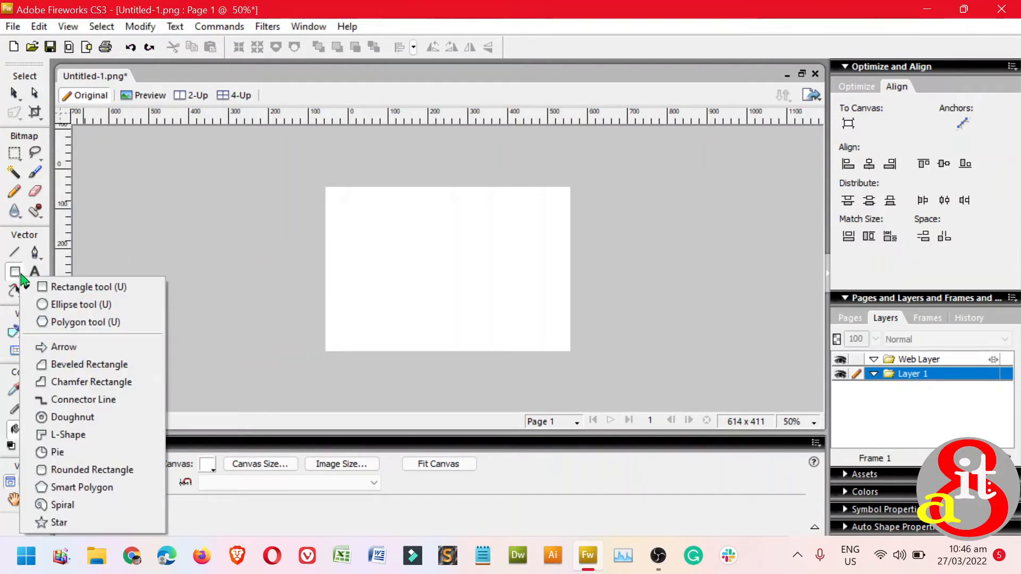
click(64, 305)
drag(354, 222, 463, 312)
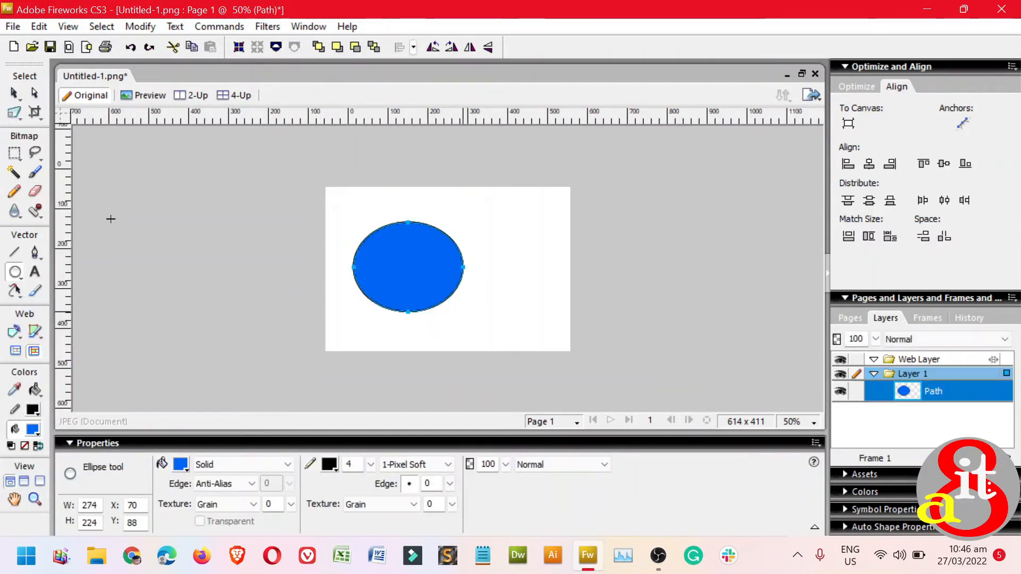
Move the ellipse's right anchor point inward with the Subselection tool, forming a crescent about 168 by 224 px
click(35, 94)
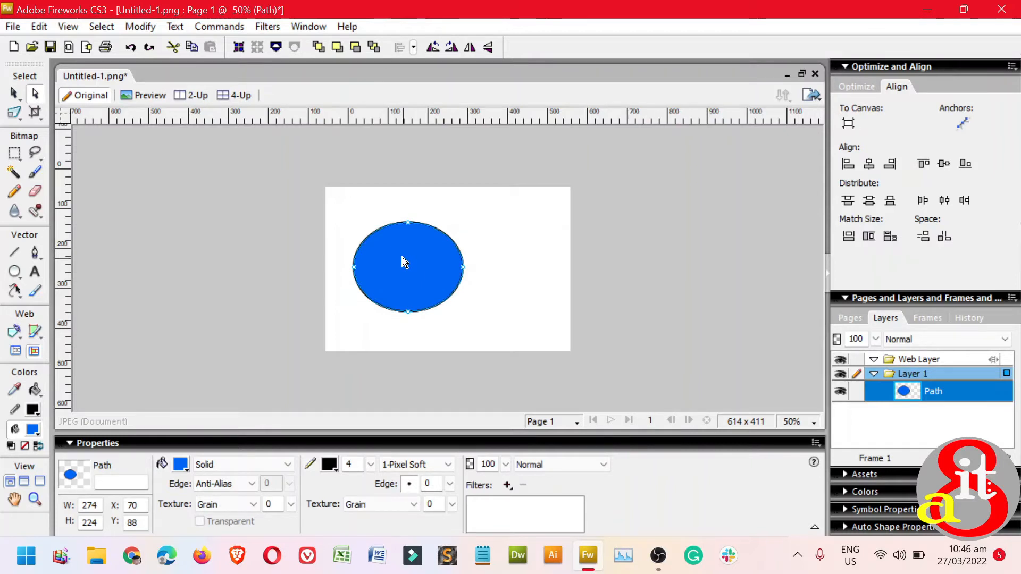
key(ctrl+equal)
key(ctrl+equal)
key(ctrl+equal)
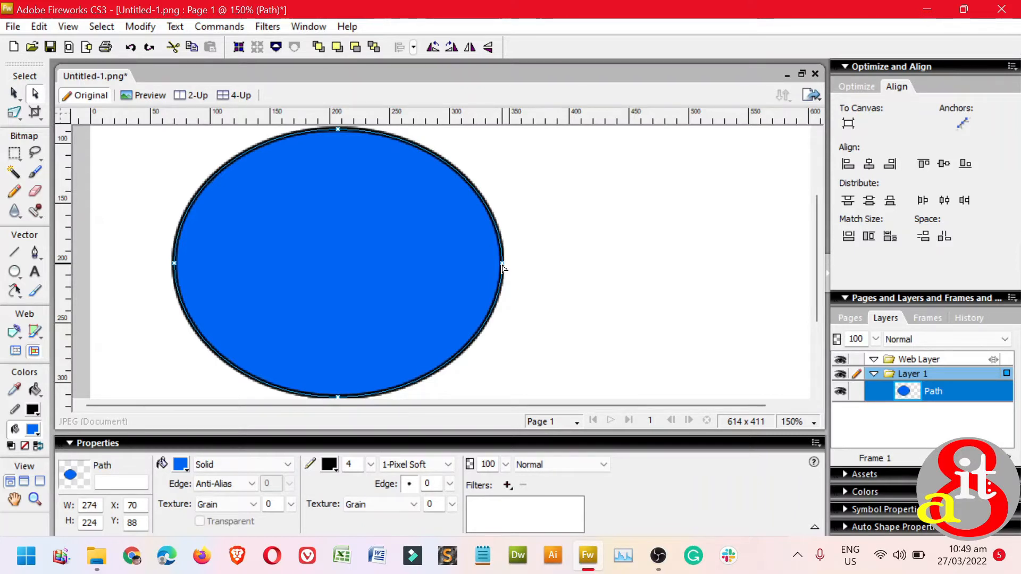
drag(503, 269, 483, 269)
drag(446, 267, 327, 264)
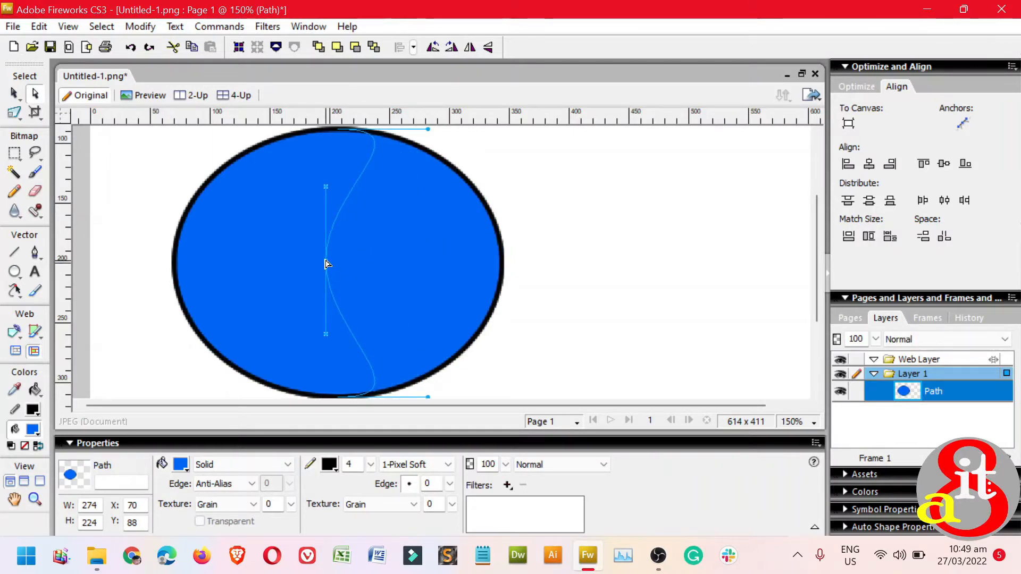
drag(327, 264, 327, 264)
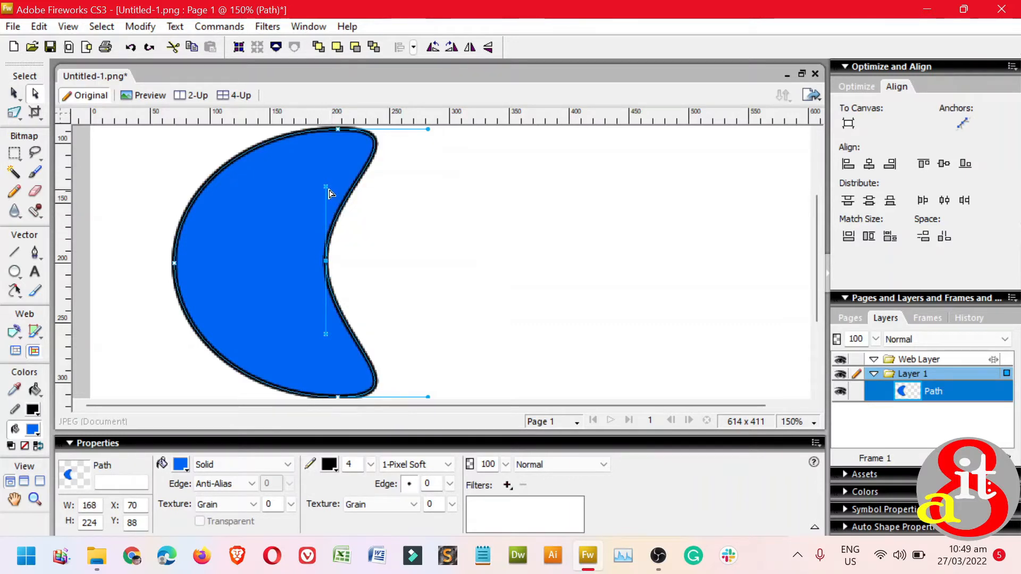
Reshape the crescent's inner curve by rotating and lengthening the inner anchor's handle and moving the anchor, to about 226 by 224 px
drag(328, 189, 371, 232)
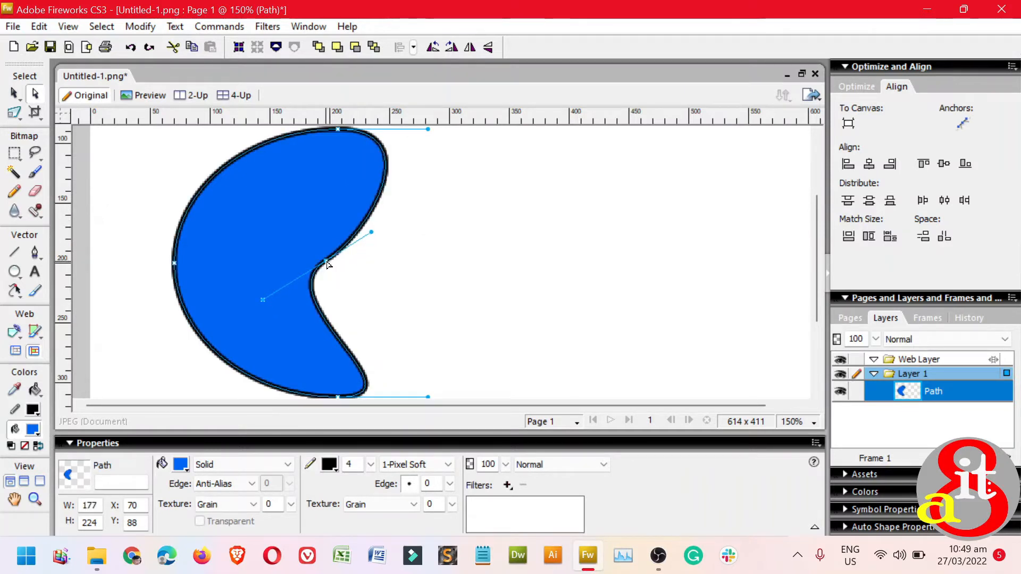
drag(328, 265, 321, 245)
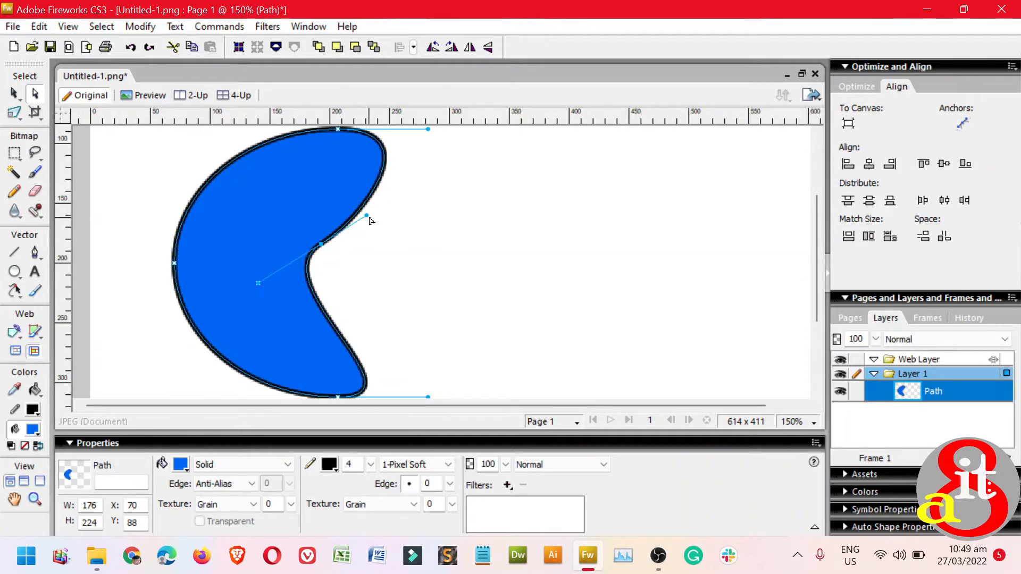
drag(368, 217, 553, 221)
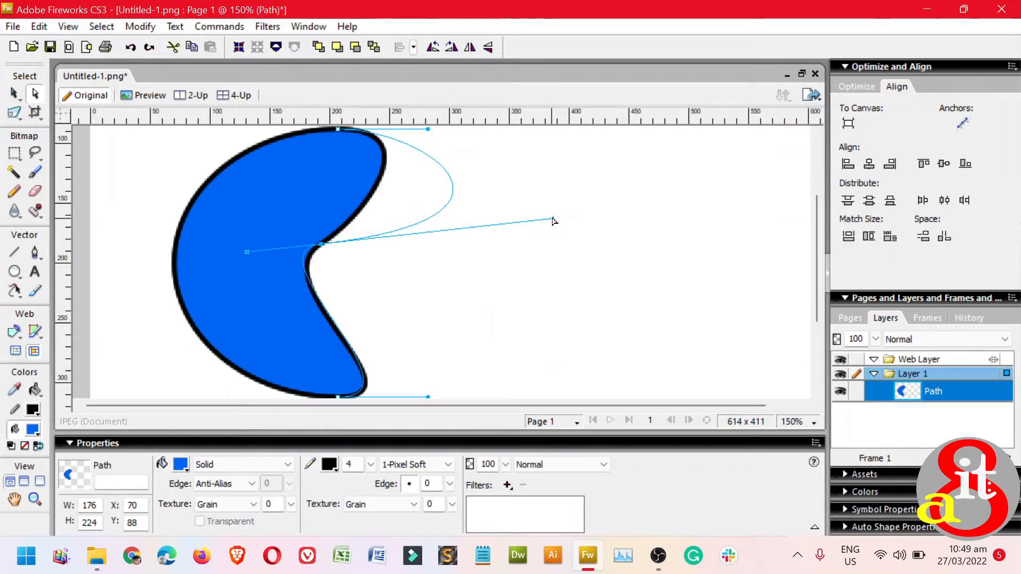
drag(553, 221, 565, 235)
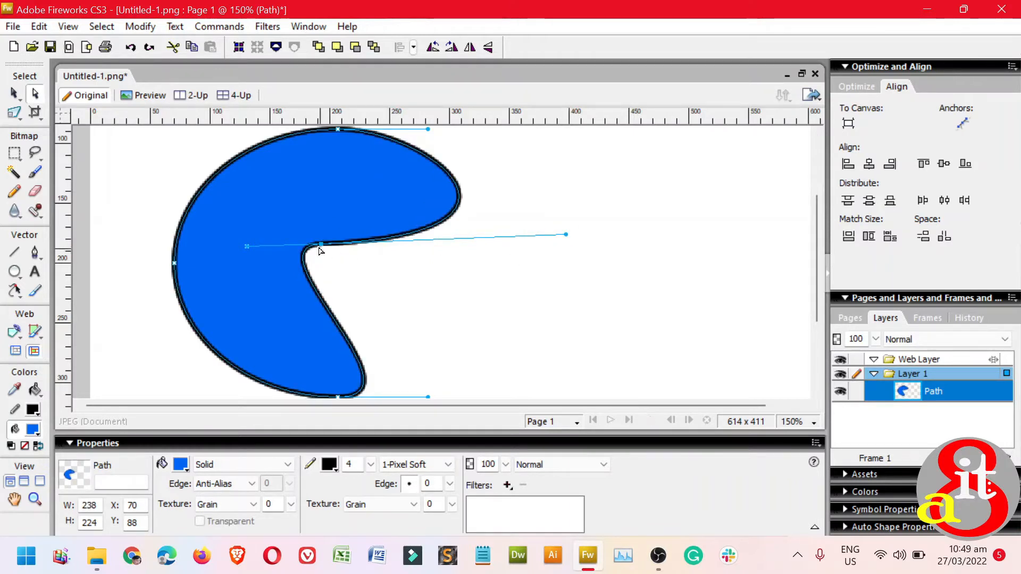
drag(323, 247, 296, 259)
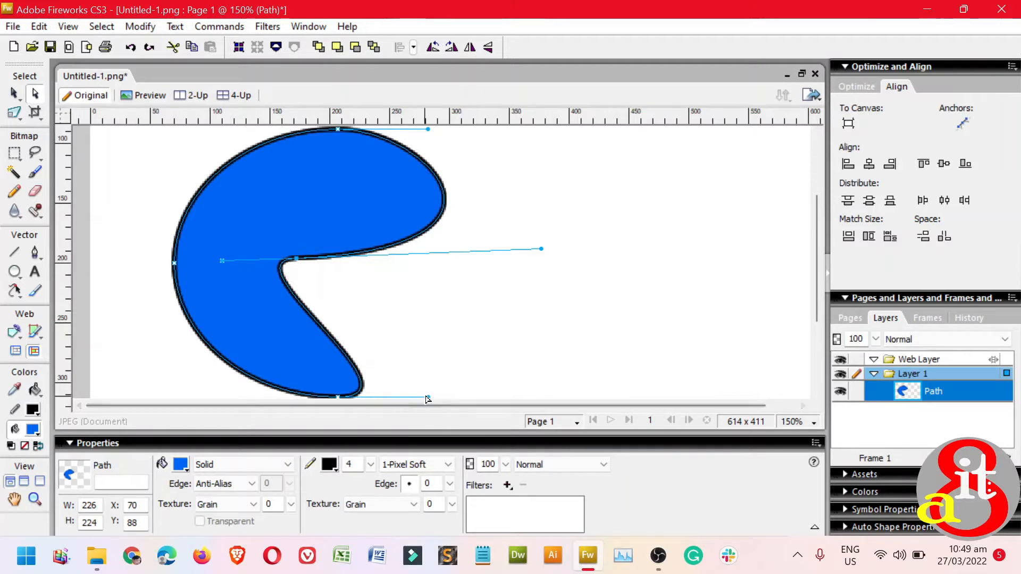
Raise the bottom anchor's handle, pull the left anchor across the path and adjust the inner curve, making a twisted shape about 167 by 232 px
drag(428, 397, 429, 352)
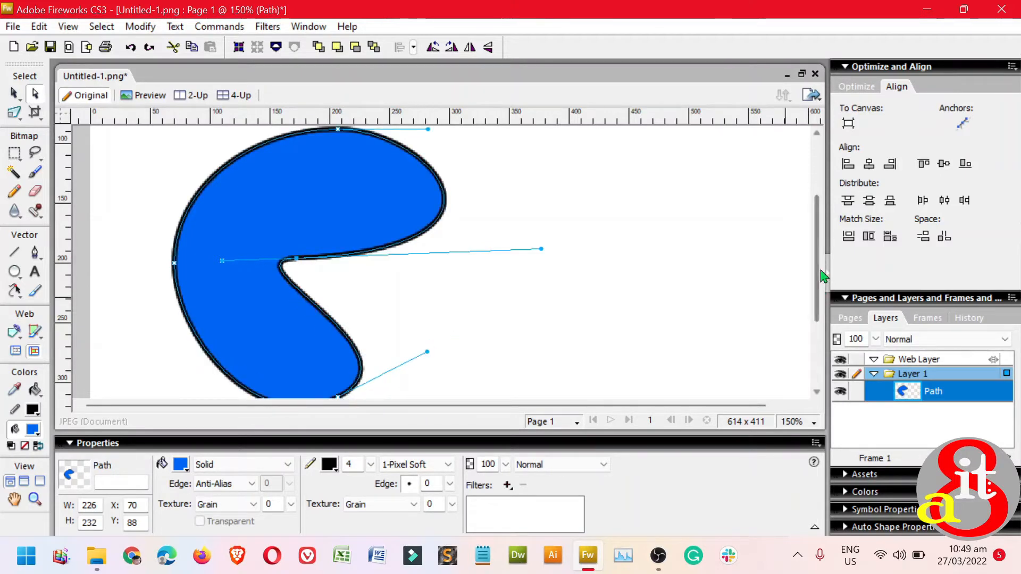
drag(821, 274, 818, 293)
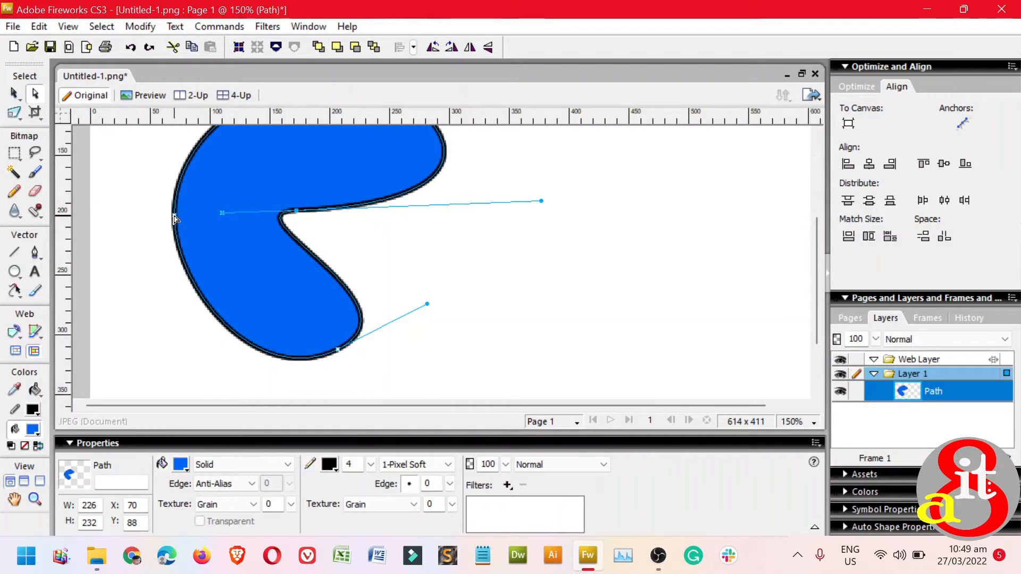
drag(175, 218, 338, 246)
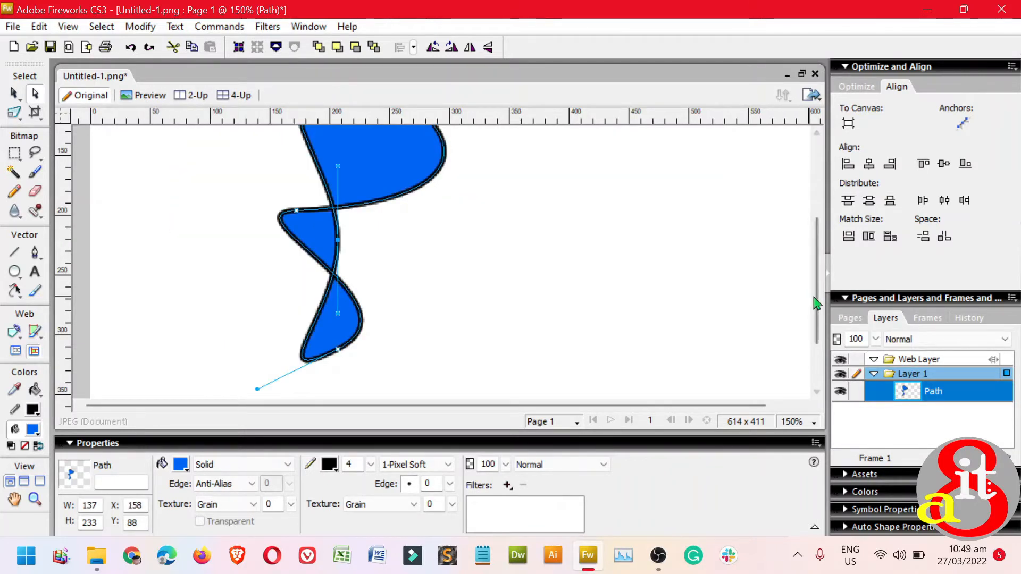
drag(817, 296, 817, 271)
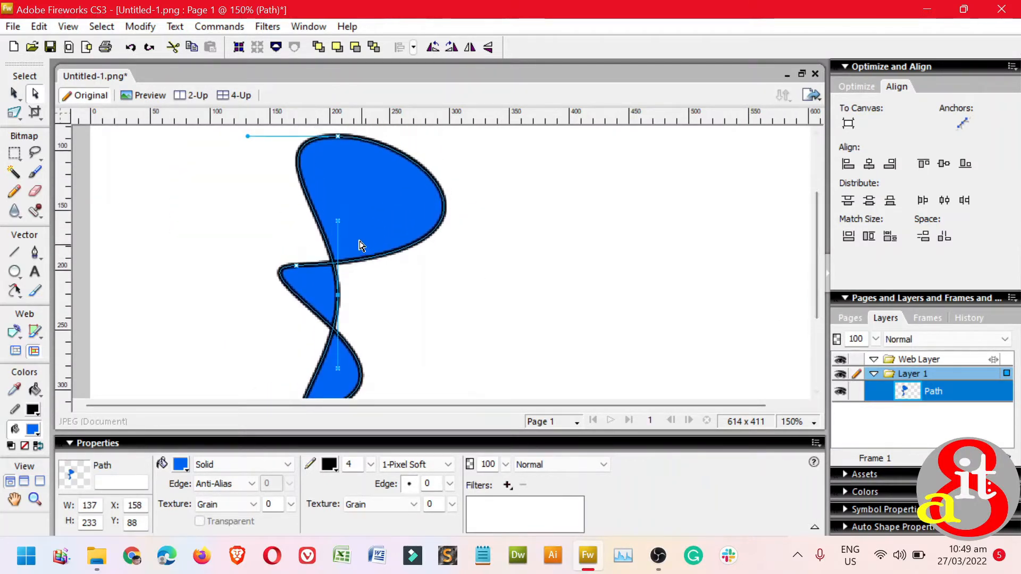
drag(340, 229, 505, 276)
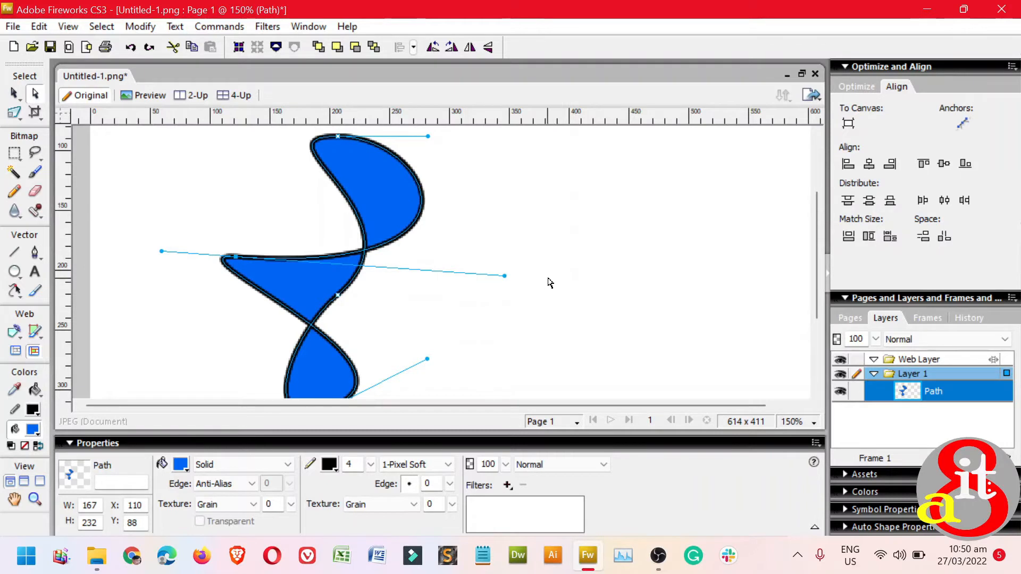
Fill the twisted path with red (#FF0000) and move it right to about X 152, Y 90
key(ctrl+1)
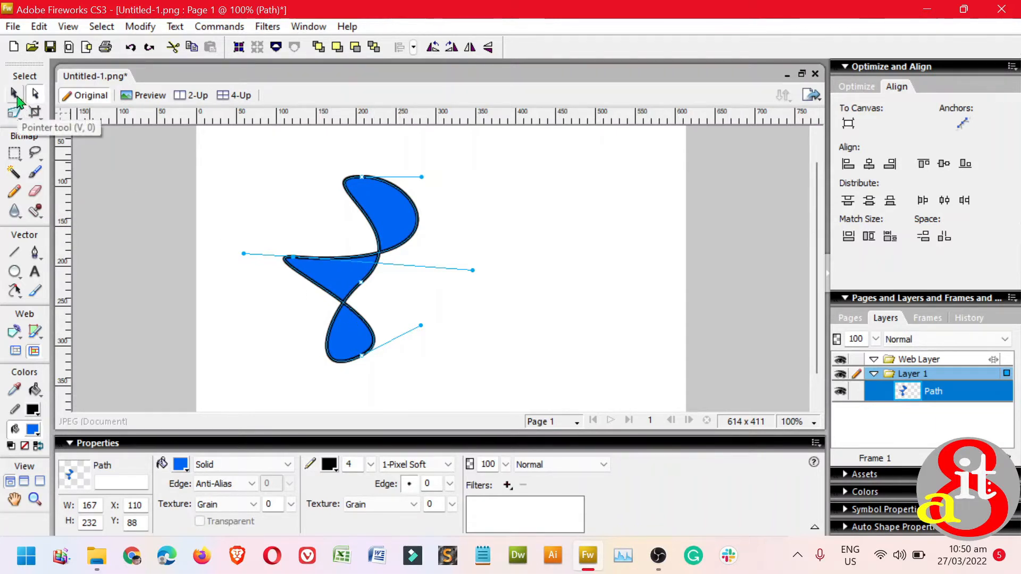
click(17, 96)
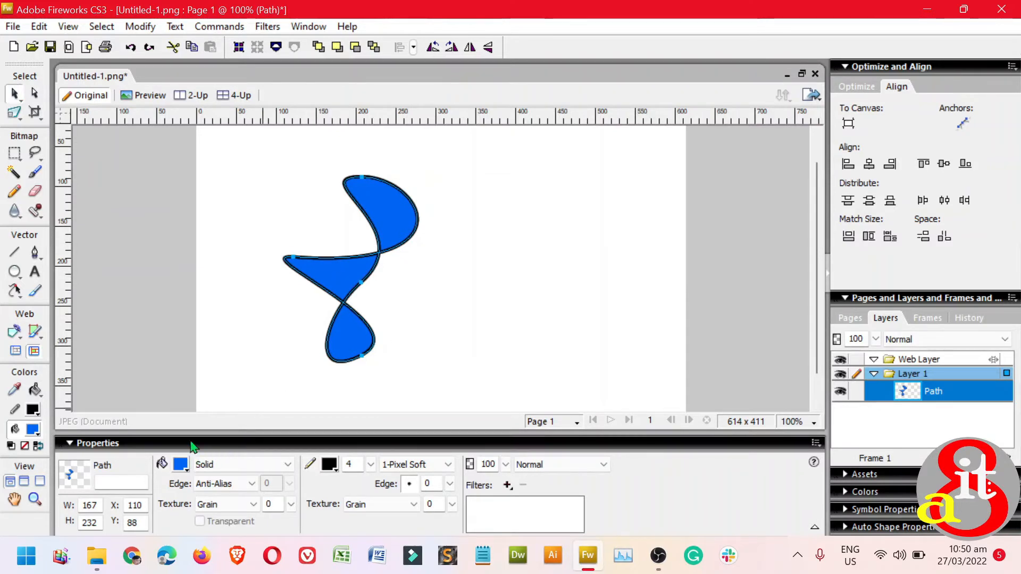
click(42, 425)
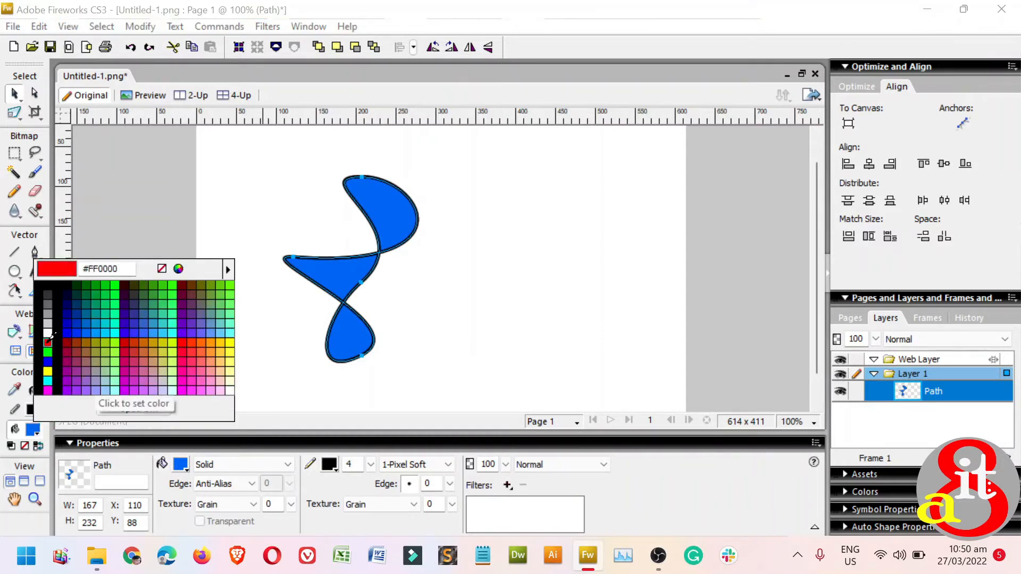
click(48, 340)
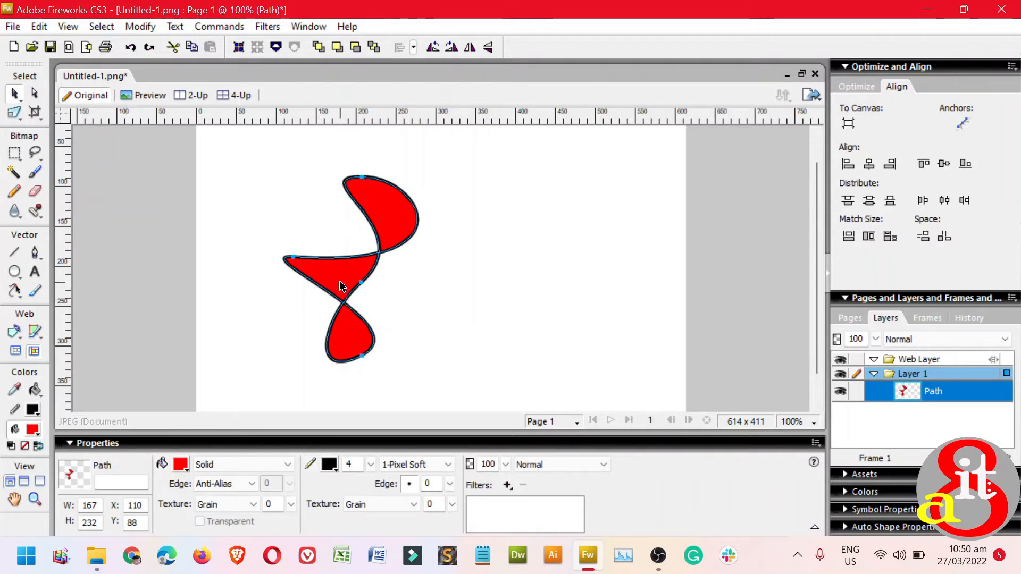
drag(342, 282, 375, 283)
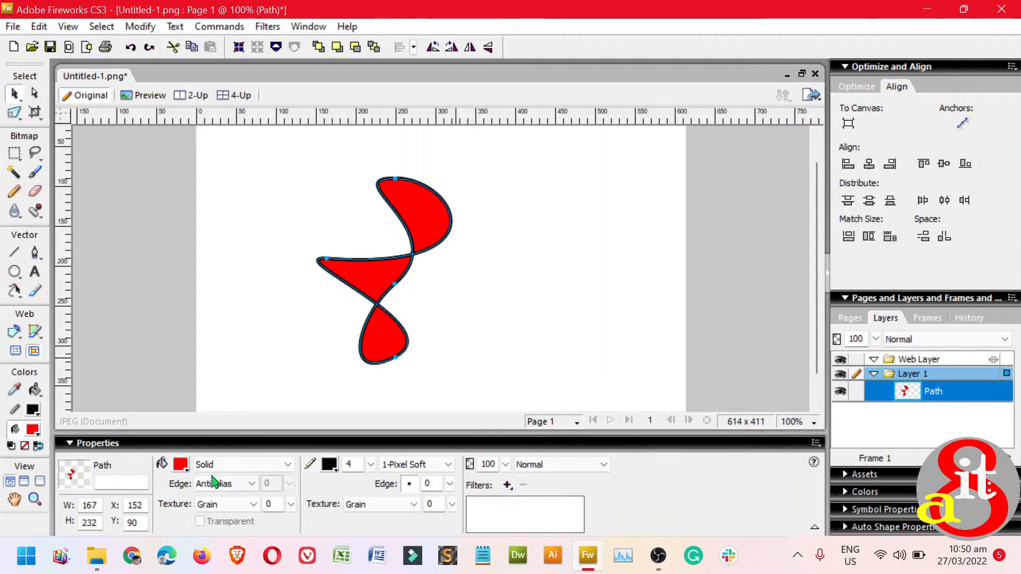
Add a Drop Shadow filter to the red path with a distance of 12
click(508, 487)
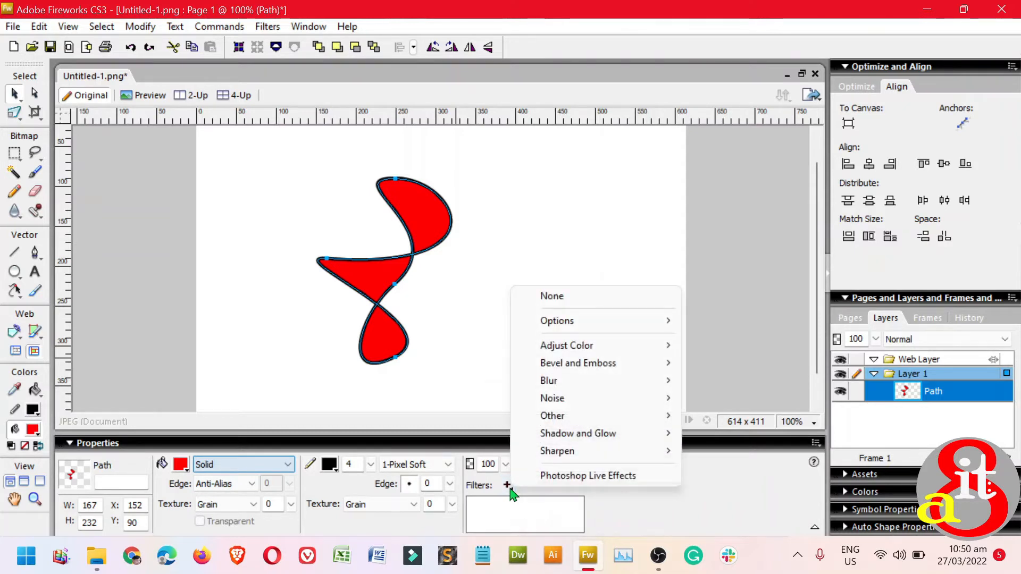
mouse_move(590, 434)
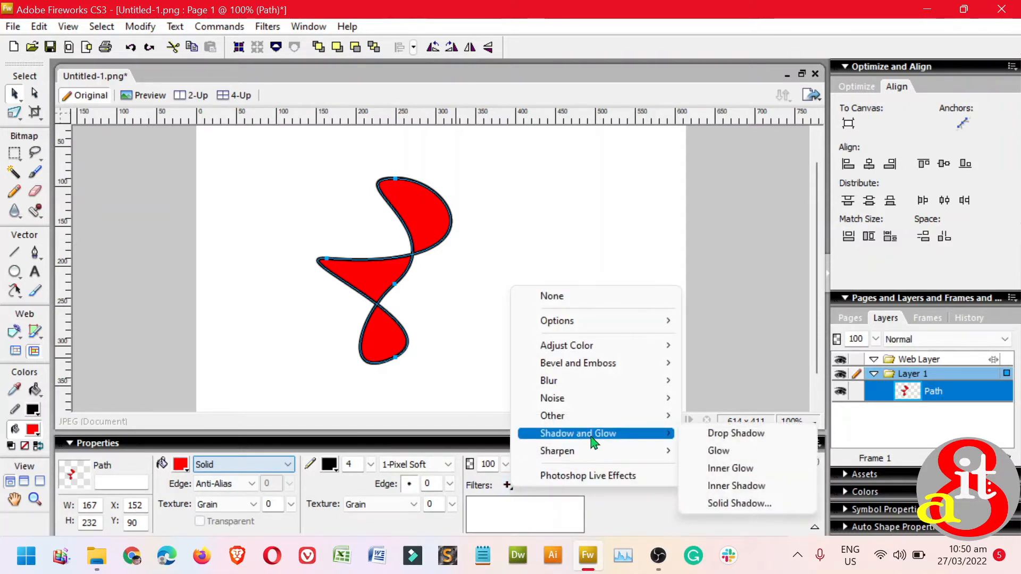
click(738, 437)
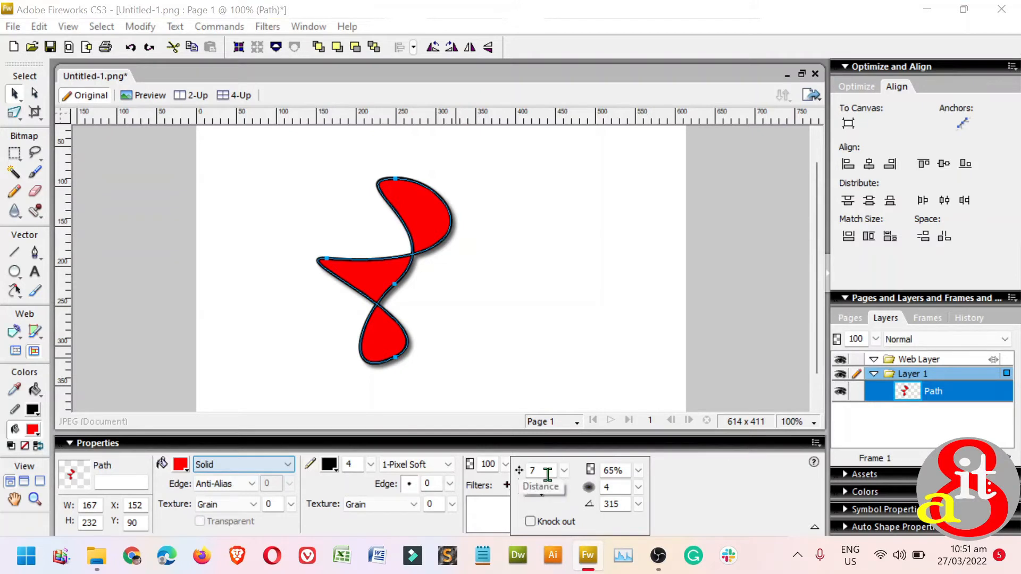
drag(546, 471, 517, 468)
key(Tab)
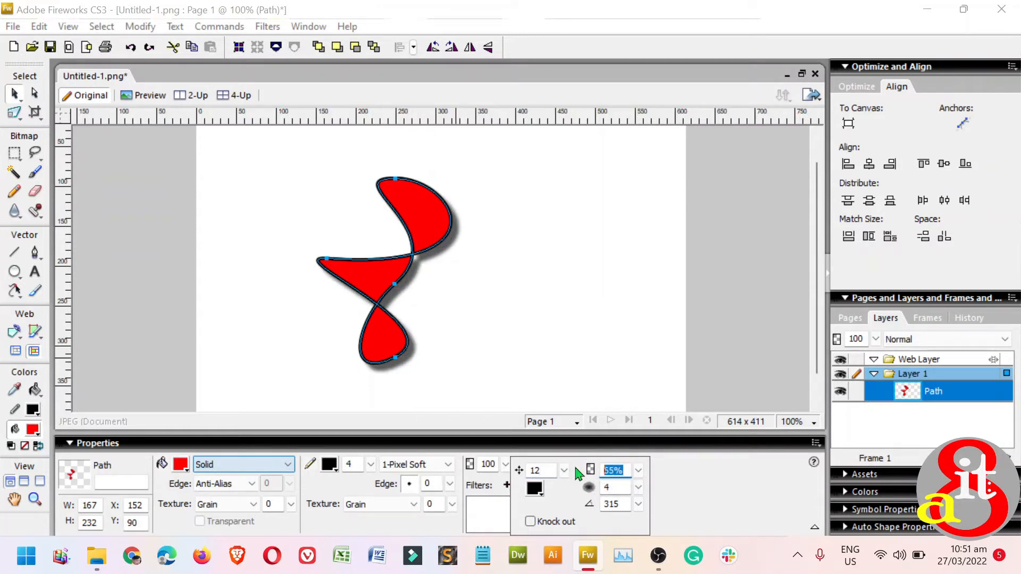
Set the drop shadow's opacity to 100 and increase its softness
text(100)
click(622, 490)
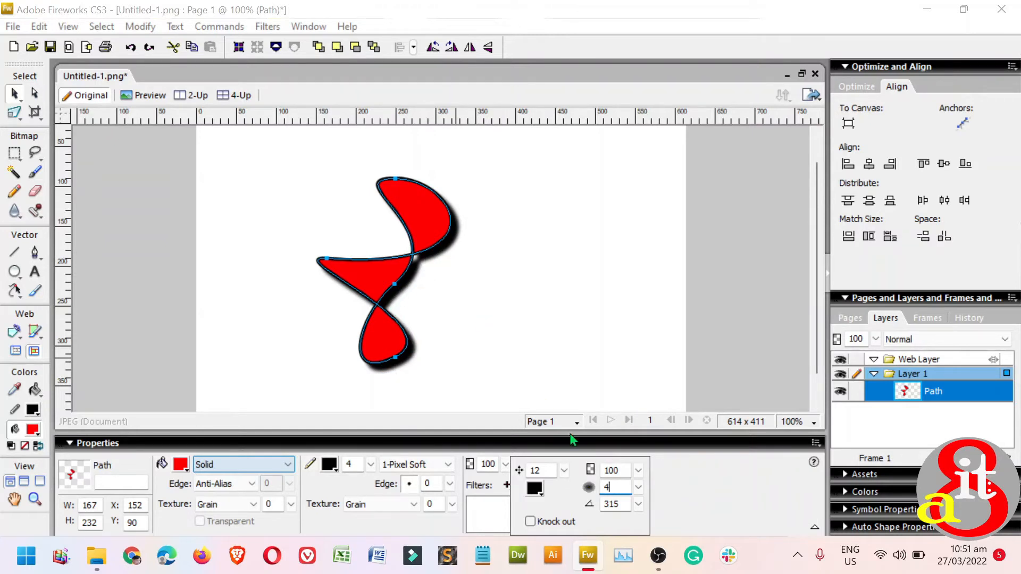
drag(623, 487, 593, 488)
key(Return)
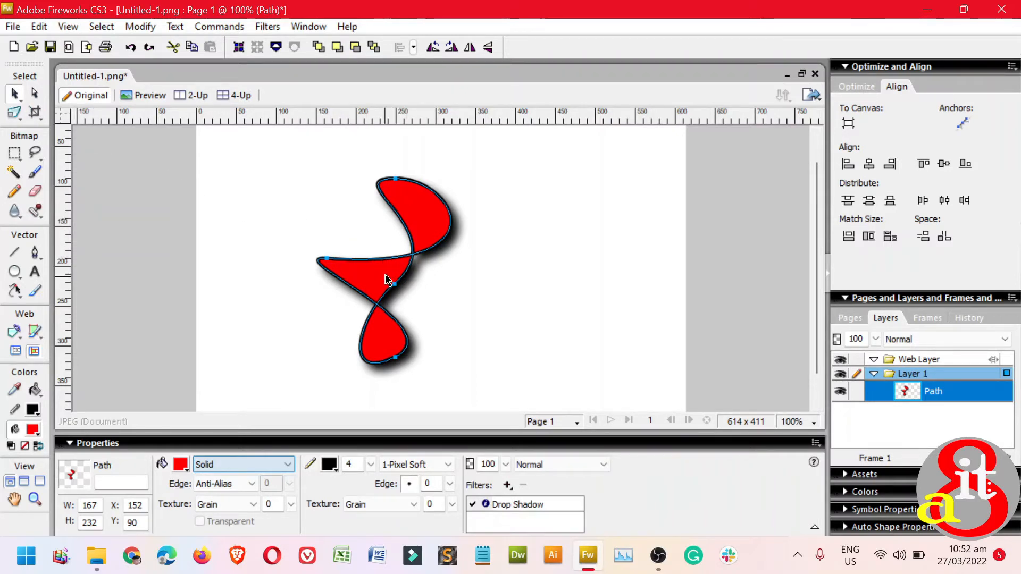
Move the red path off the canvas to about X 630, Y 110 and import 001-4.jpg, placing it about 303 by 227 px on the canvas
drag(382, 279, 740, 291)
drag(758, 293, 764, 294)
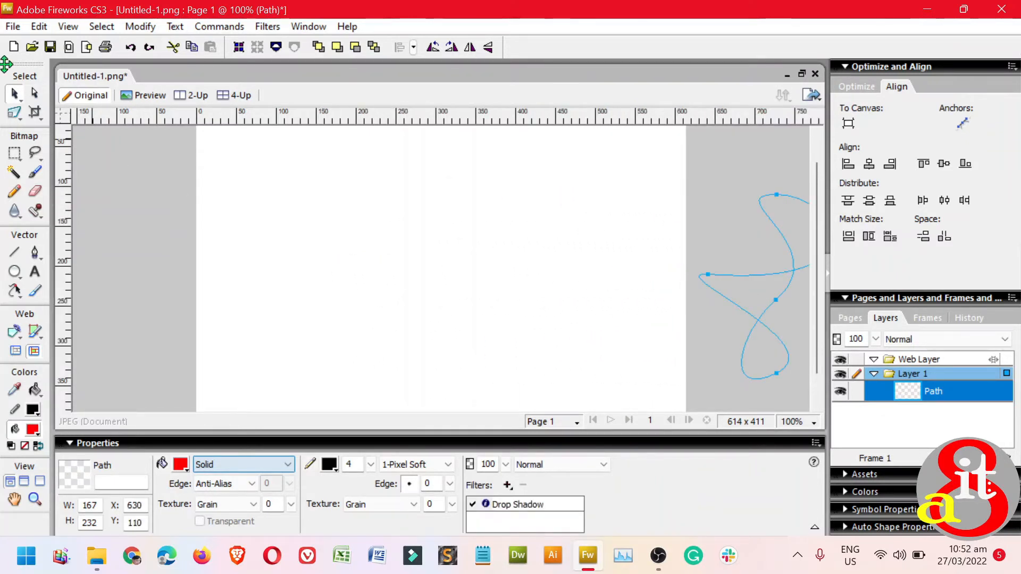
click(13, 26)
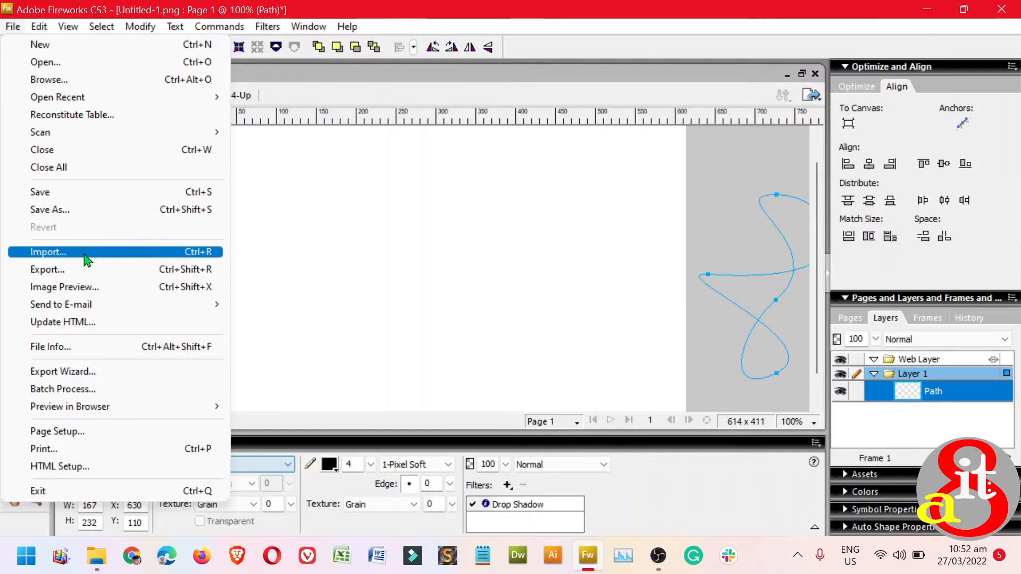
click(198, 257)
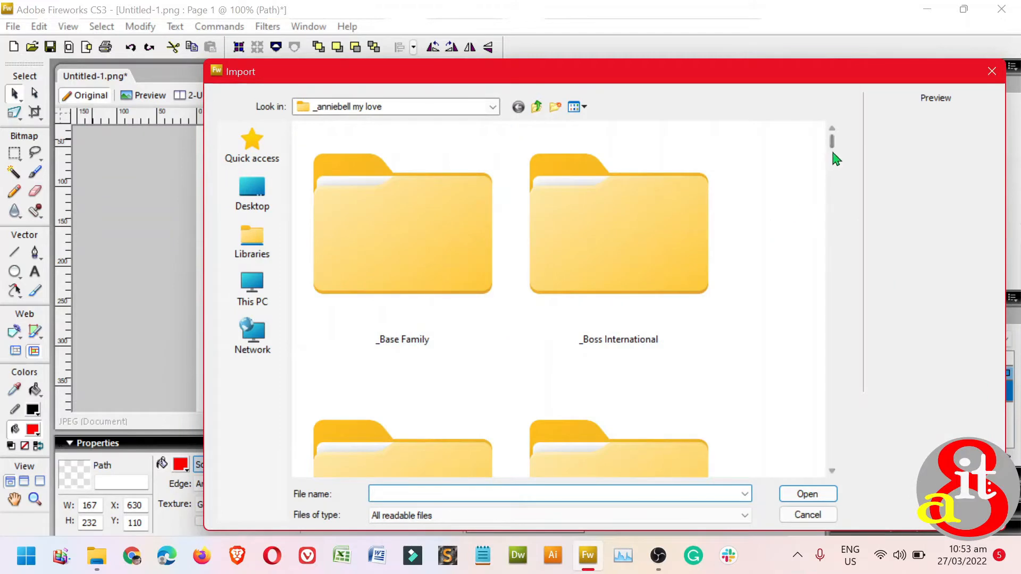
drag(831, 140, 818, 195)
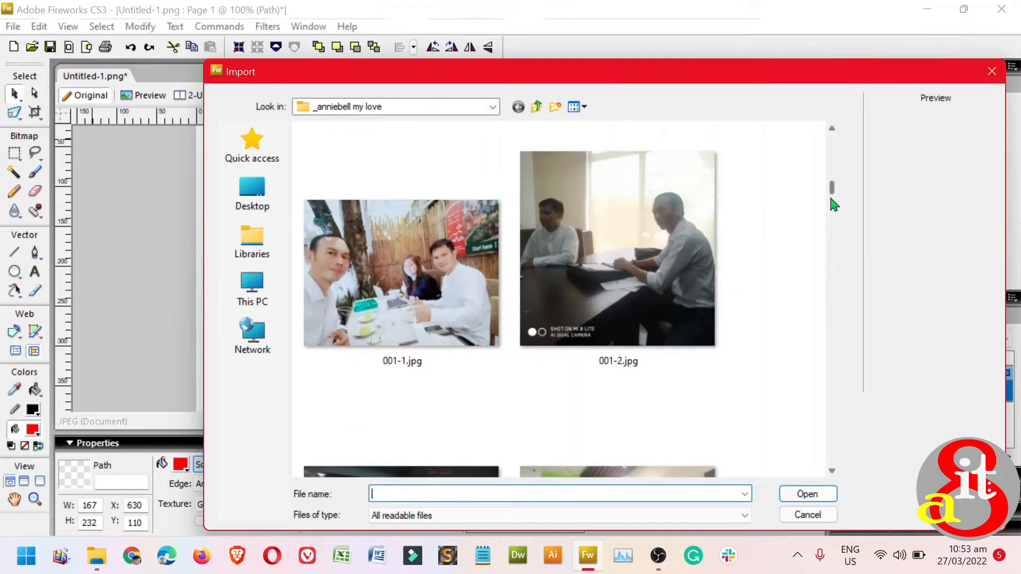
scroll(834, 201, down, 3)
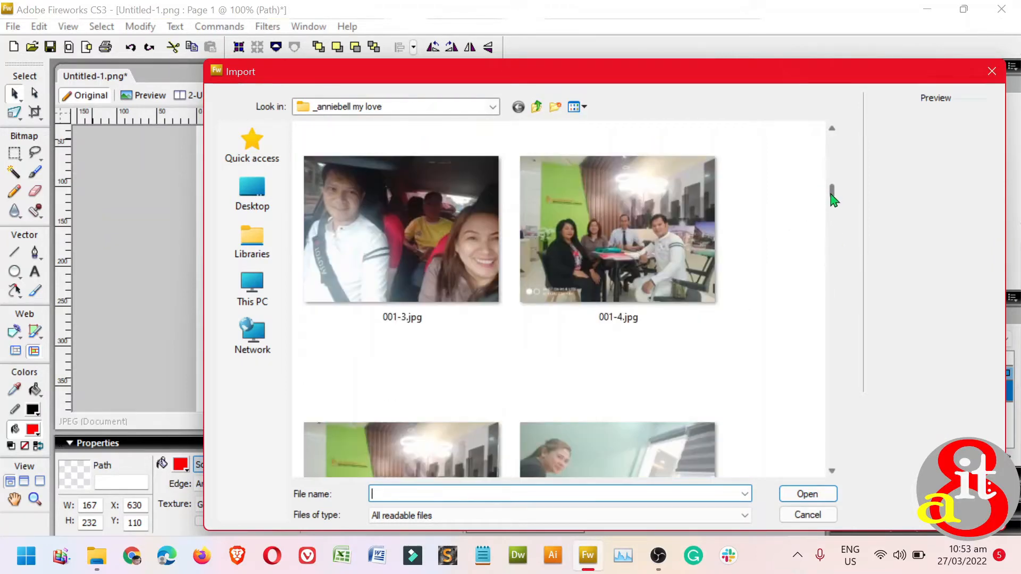
click(624, 234)
click(802, 494)
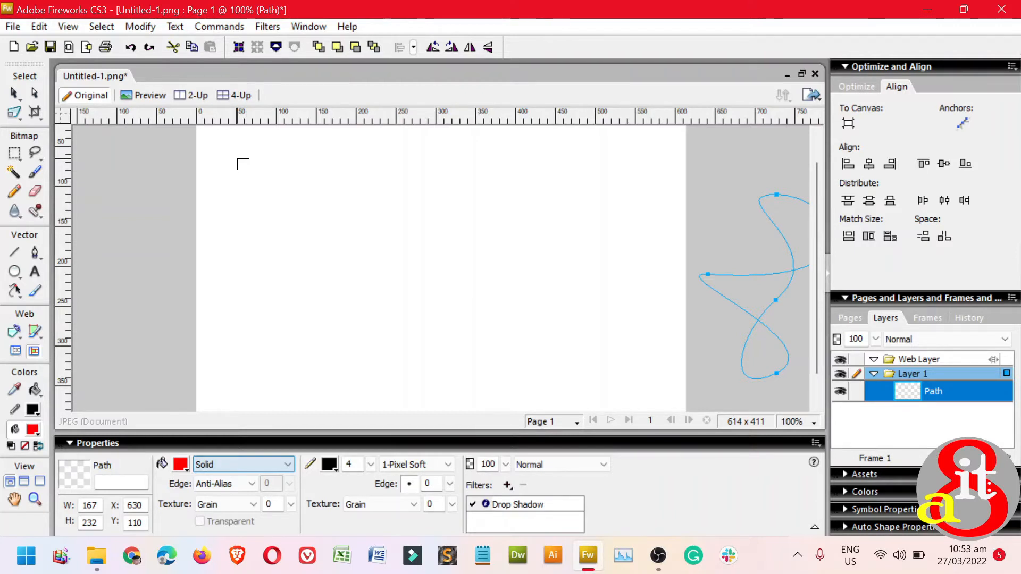
drag(237, 159, 402, 341)
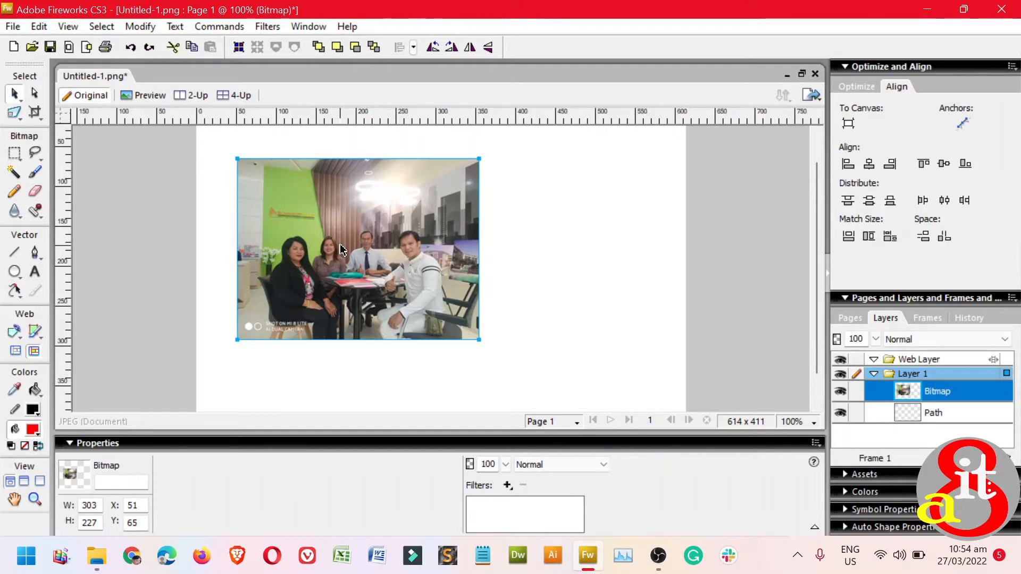
scroll(341, 250, up, 4)
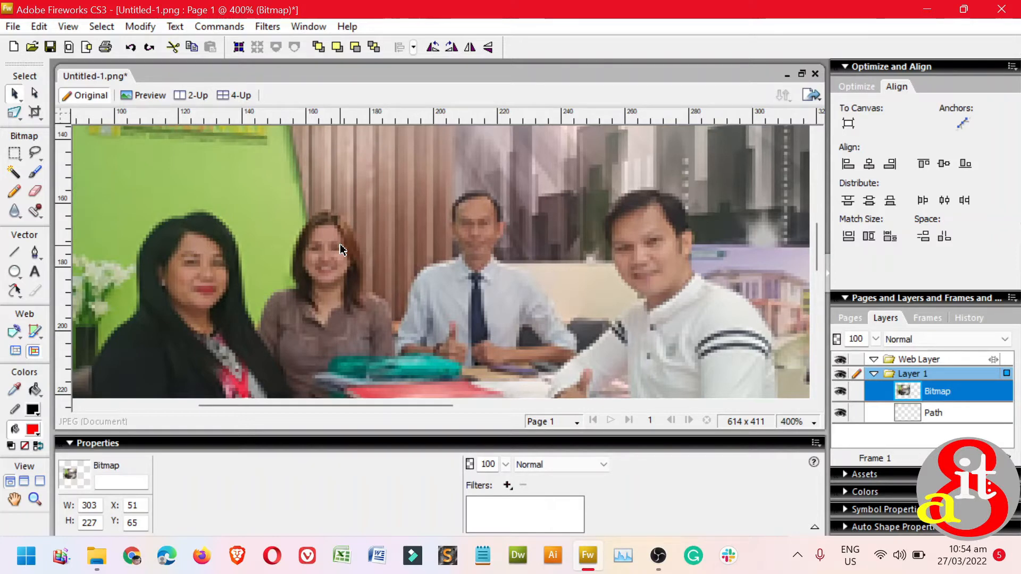
key(ctrl+minus)
key(ctrl+minus)
key(ctrl+minus)
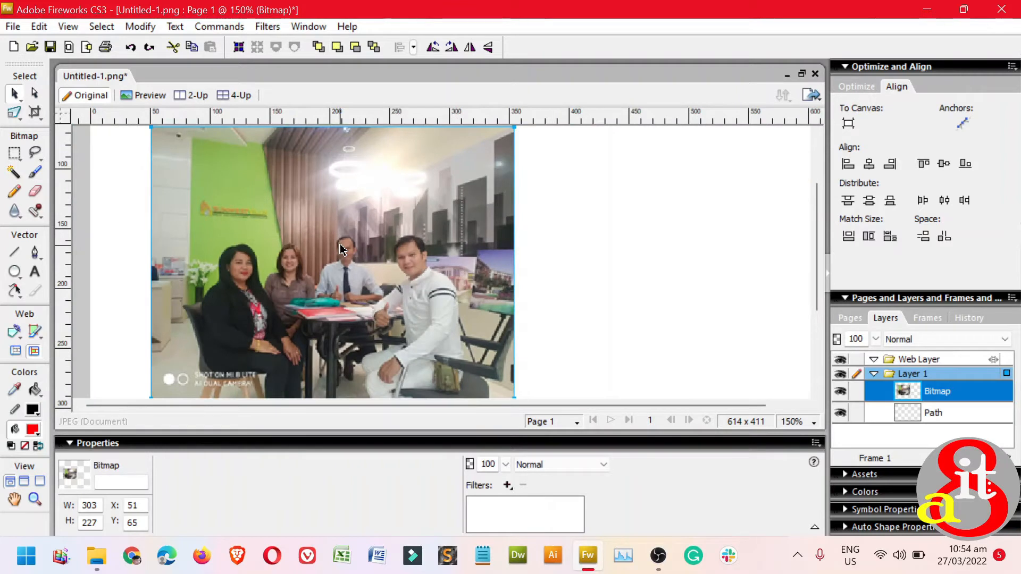
key(ctrl+minus)
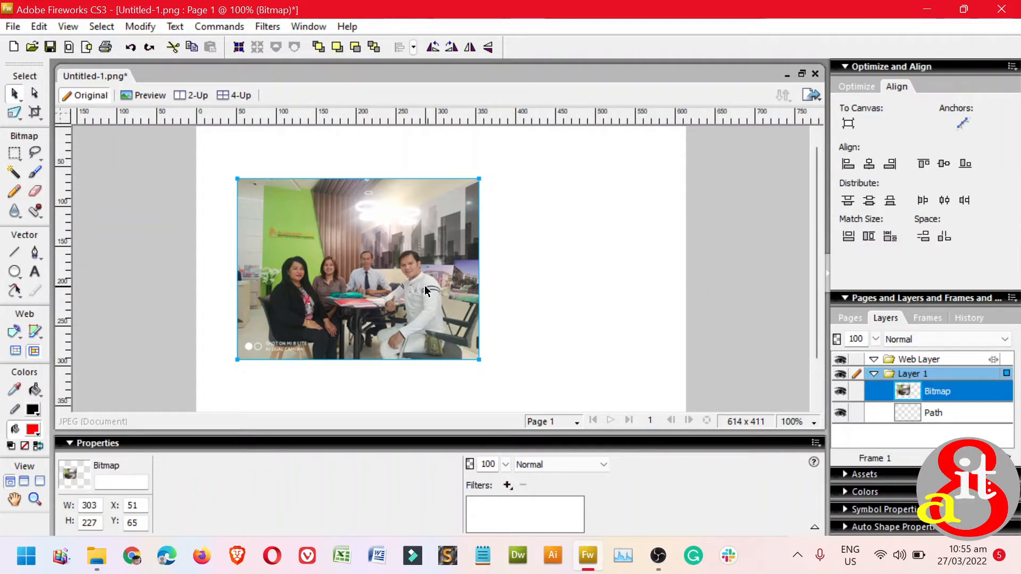
Lock the Path object and delete the photo's upper strip using a rectangular marquee of about 386 by 88 px
click(15, 155)
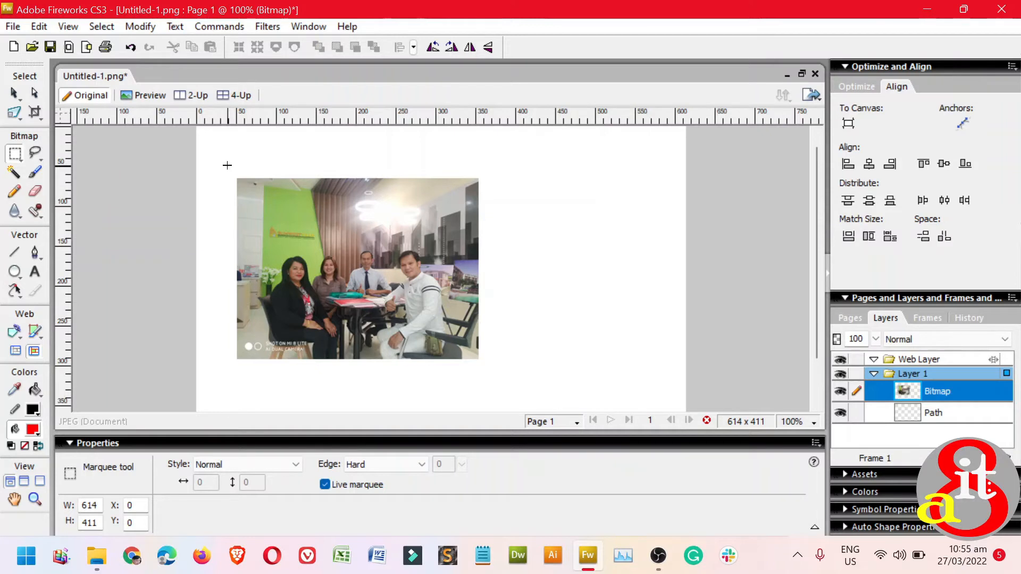
drag(227, 166, 508, 234)
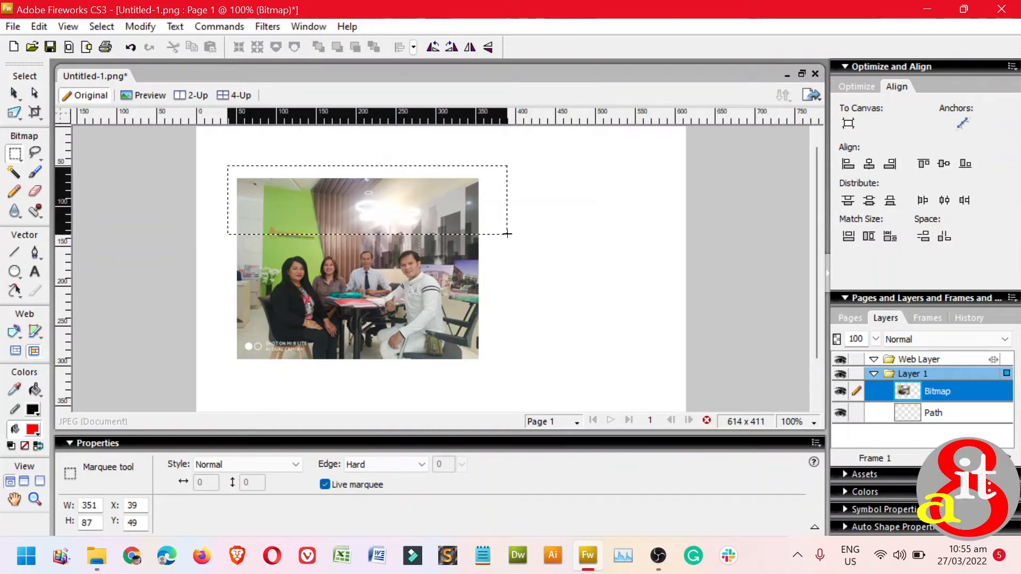
drag(508, 234, 508, 234)
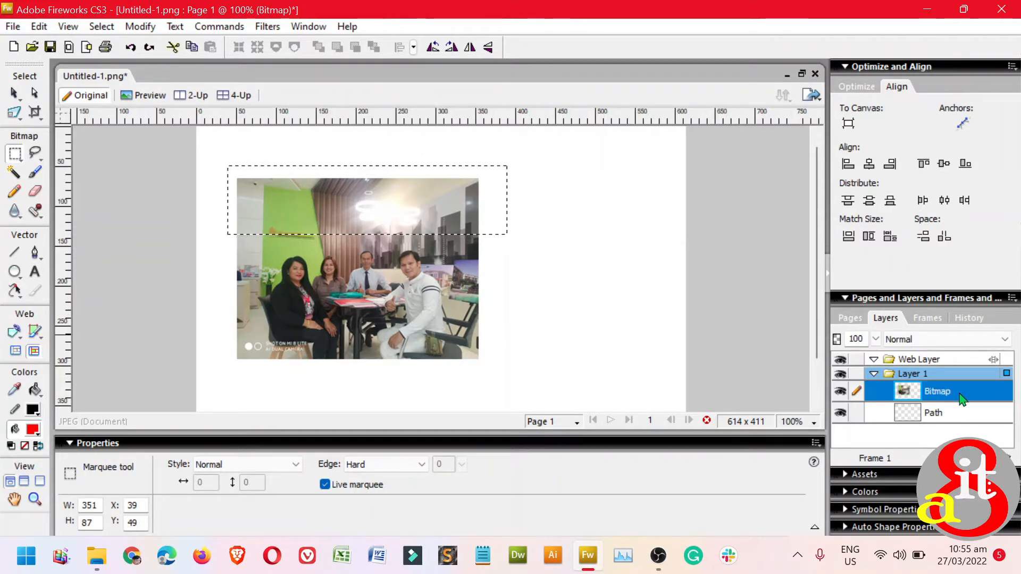
click(857, 413)
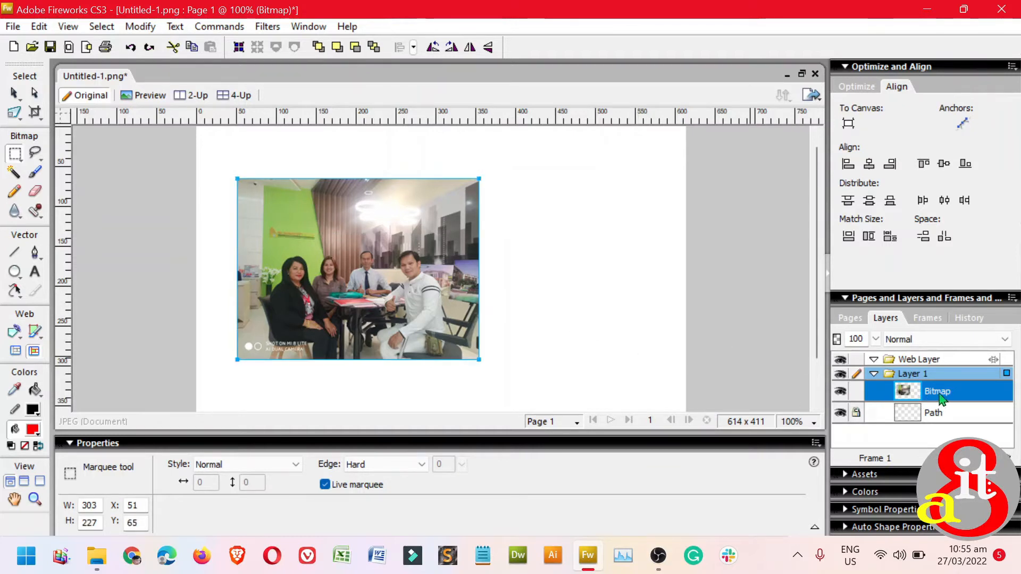
drag(217, 164, 524, 233)
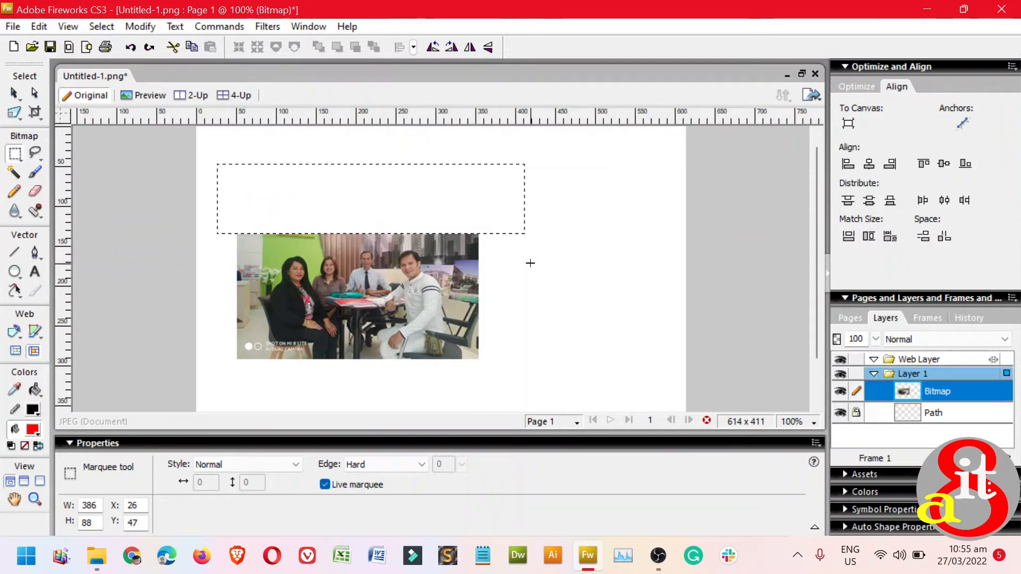
Move the trimmed photo to about X 117, Y 80 and apply an Outer Bevel filter
key(v)
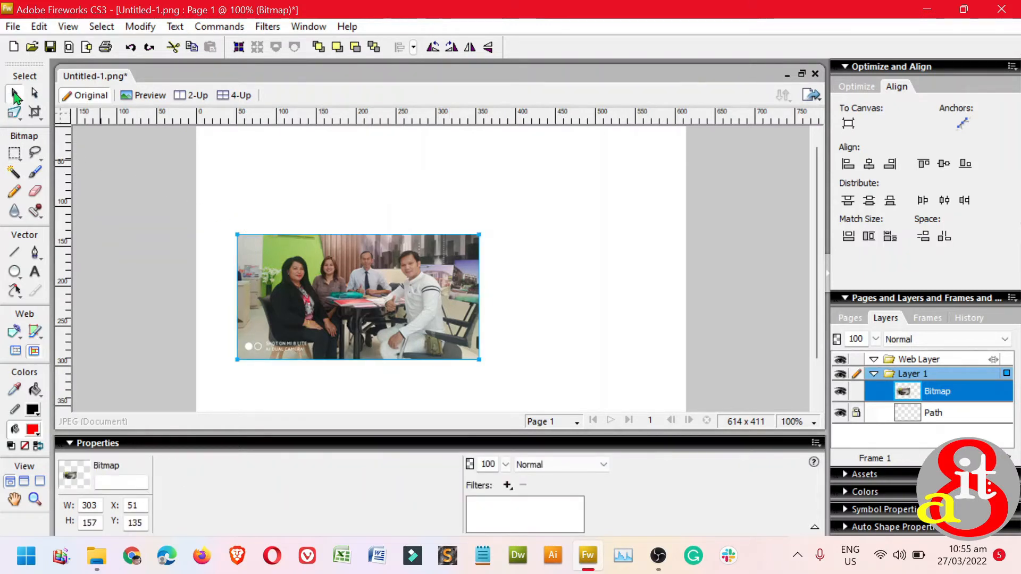
drag(371, 298, 425, 255)
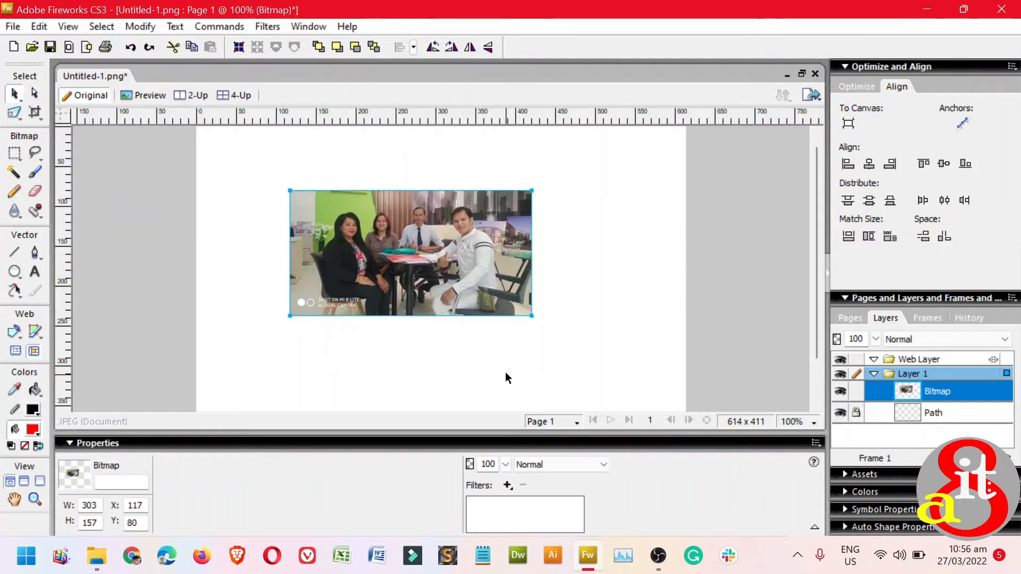
click(508, 485)
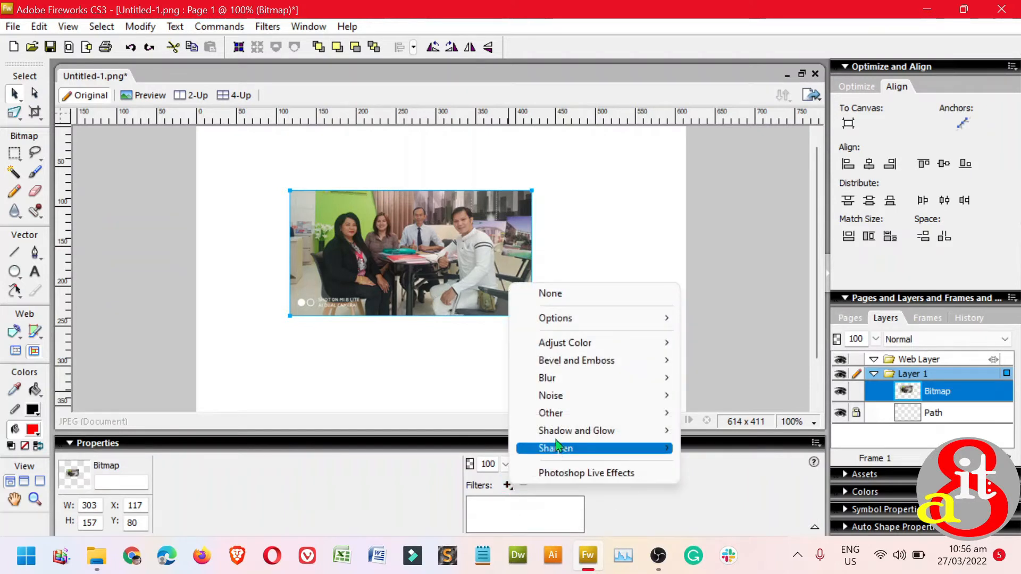
mouse_move(574, 366)
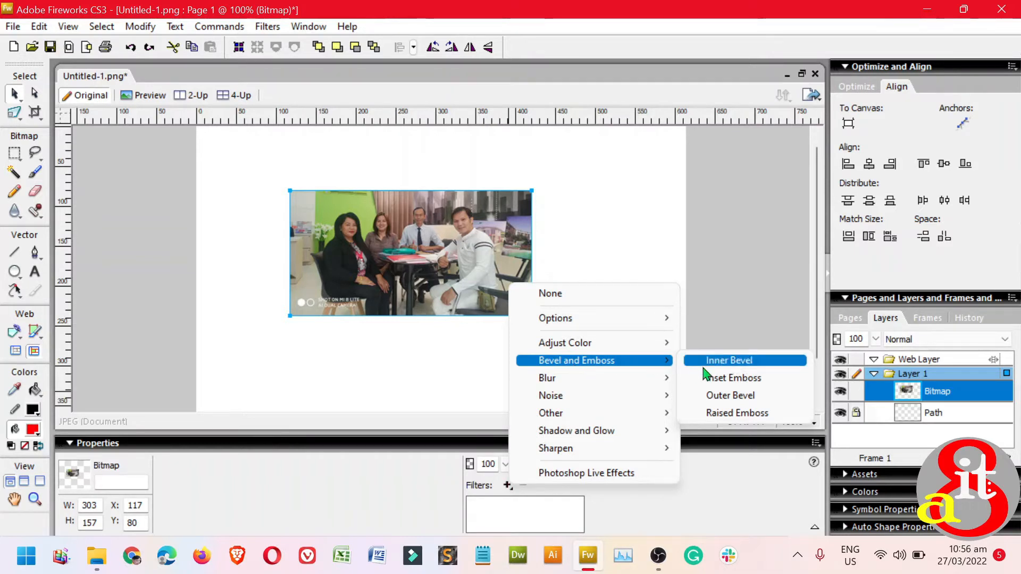
click(748, 405)
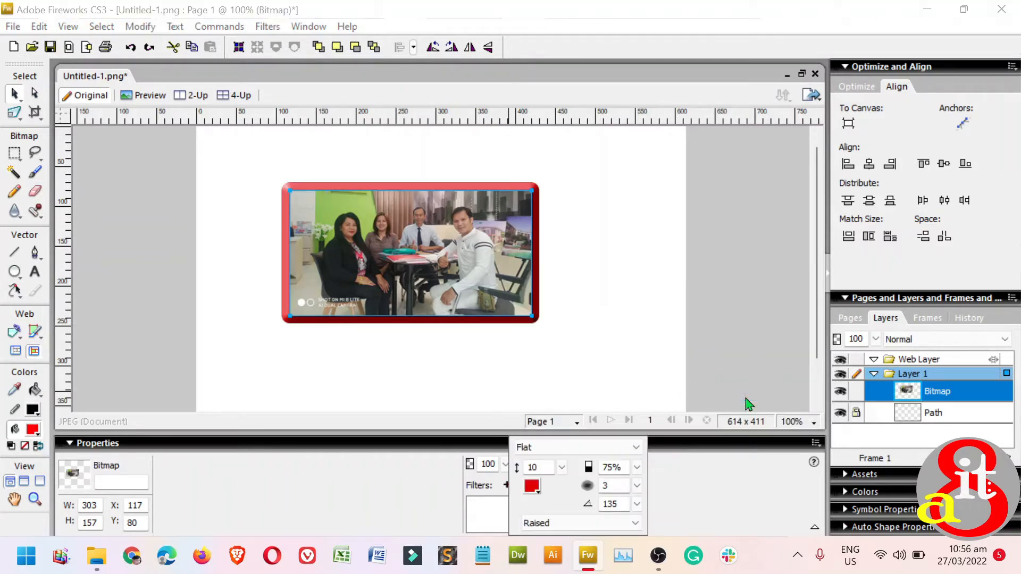
Try the Smooth edge shape on the photo's outer bevel and set the shape to Frame 2
click(577, 456)
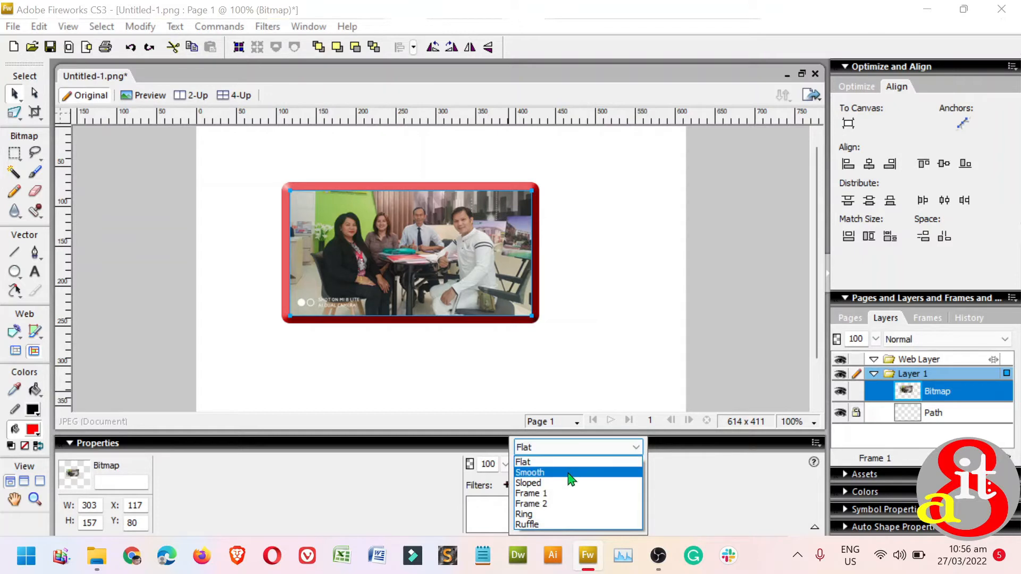
click(571, 473)
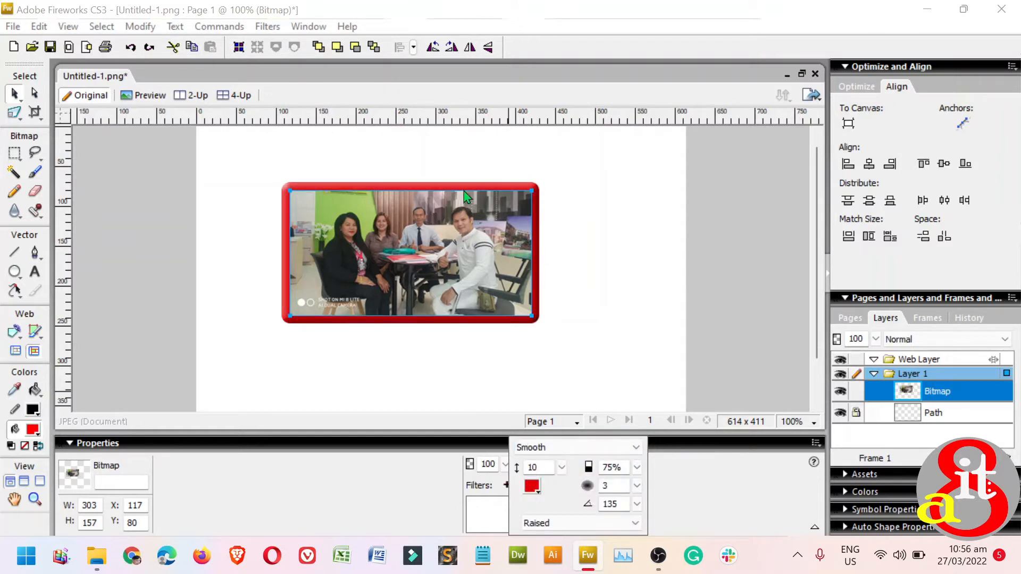
click(556, 450)
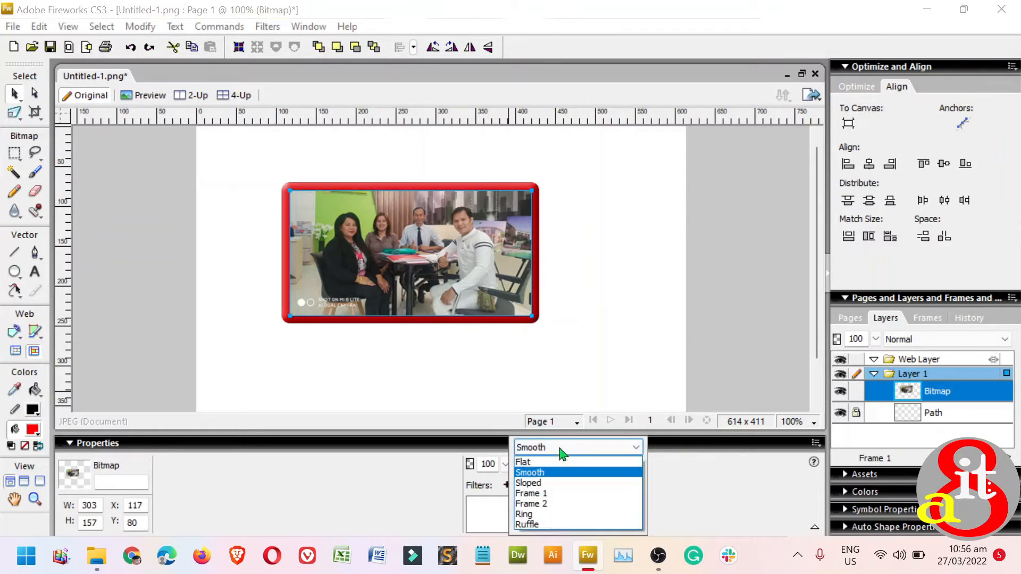
click(562, 511)
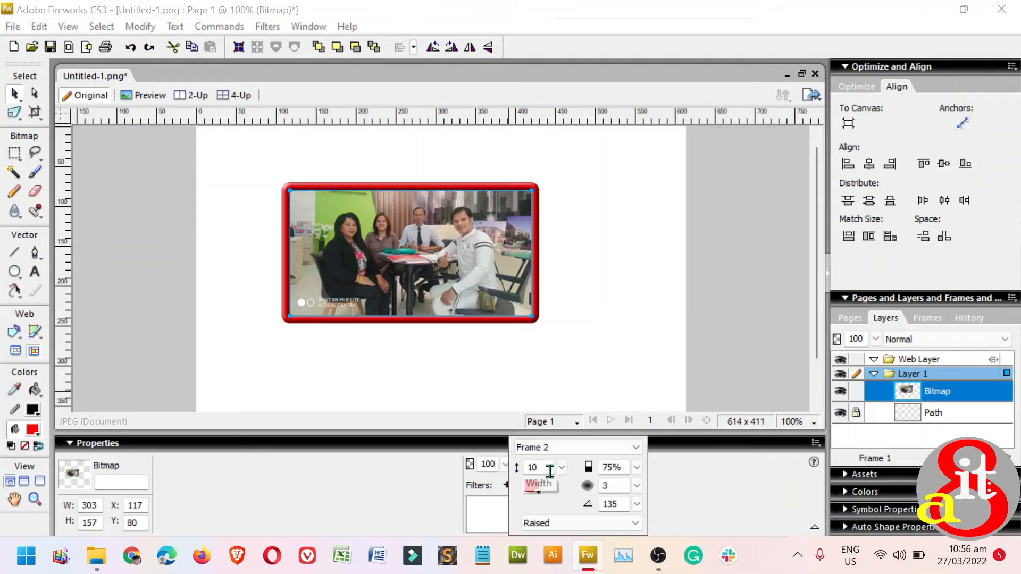
Set the photo's outer bevel width to 5 and its softness to 10
drag(550, 471, 511, 468)
text(5)
click(623, 487)
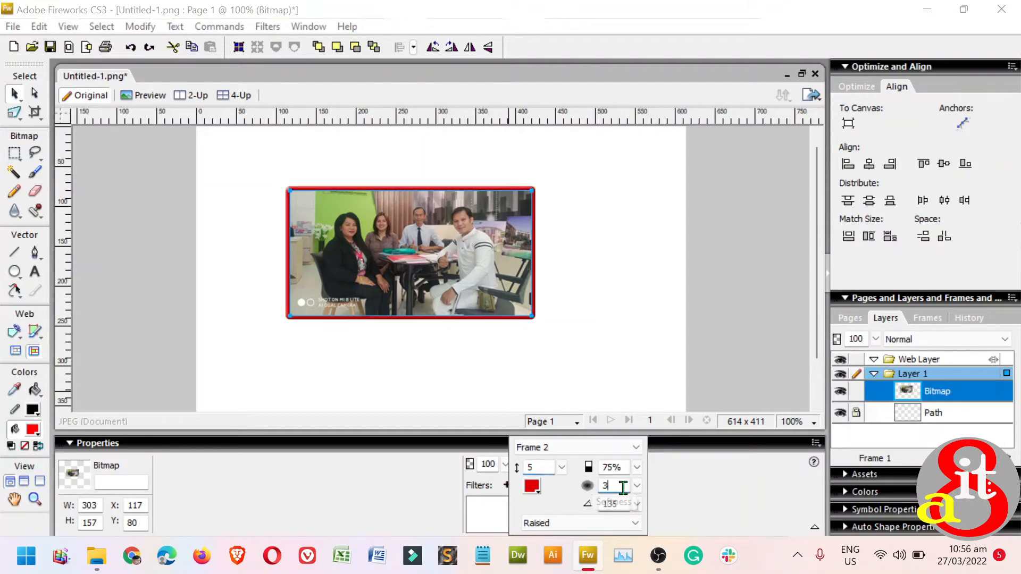
drag(623, 487, 589, 485)
text(1)
Set the outer bevel's contrast to 100% and keep the Raised button preset
click(624, 468)
double_click(627, 468)
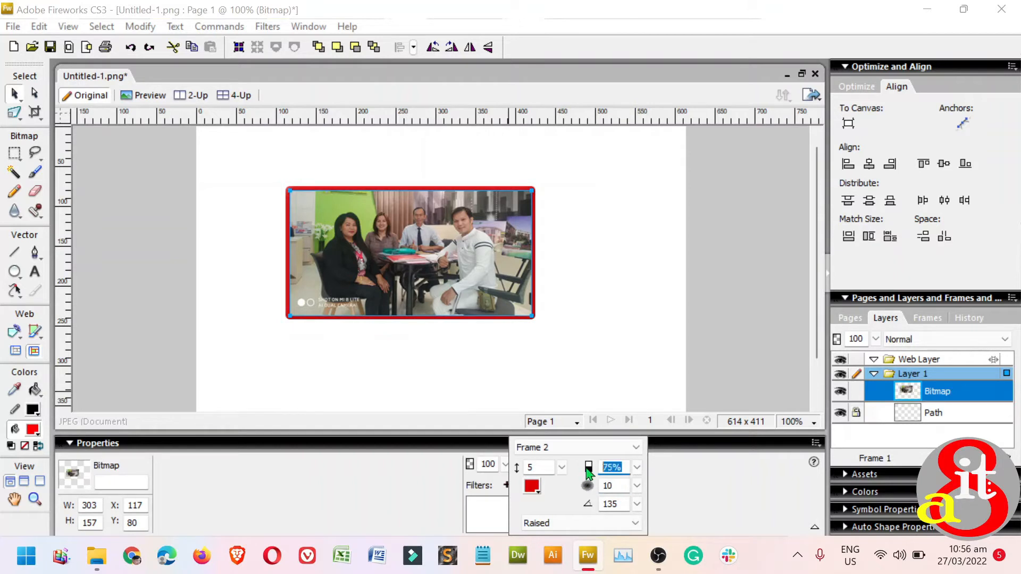
text(100)
click(635, 525)
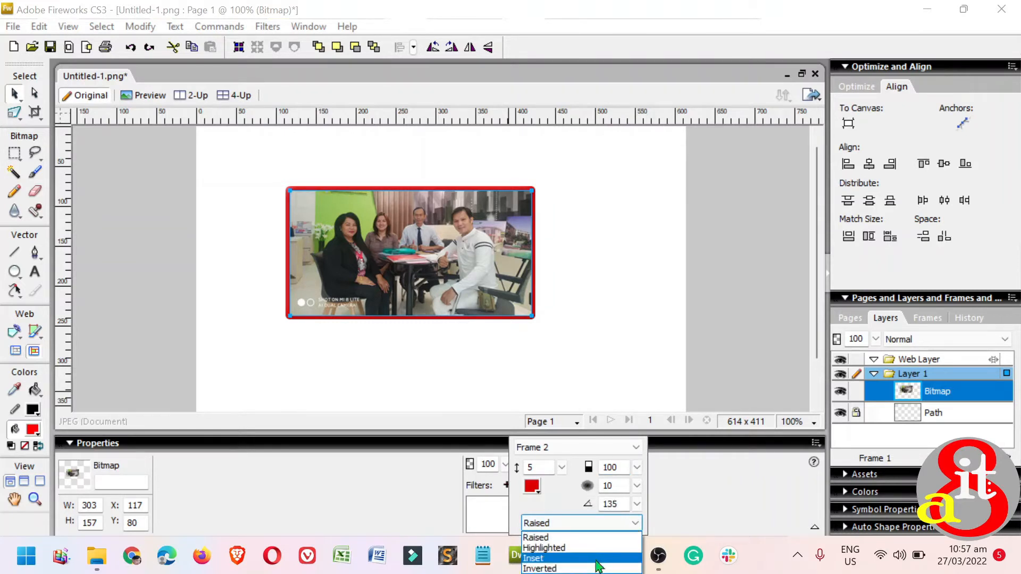
click(612, 524)
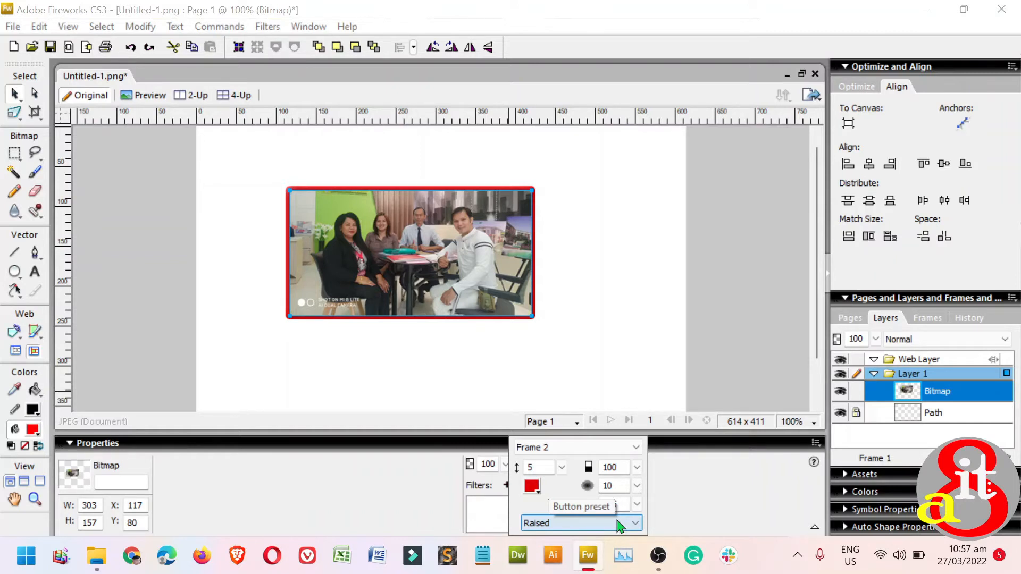
key(Return)
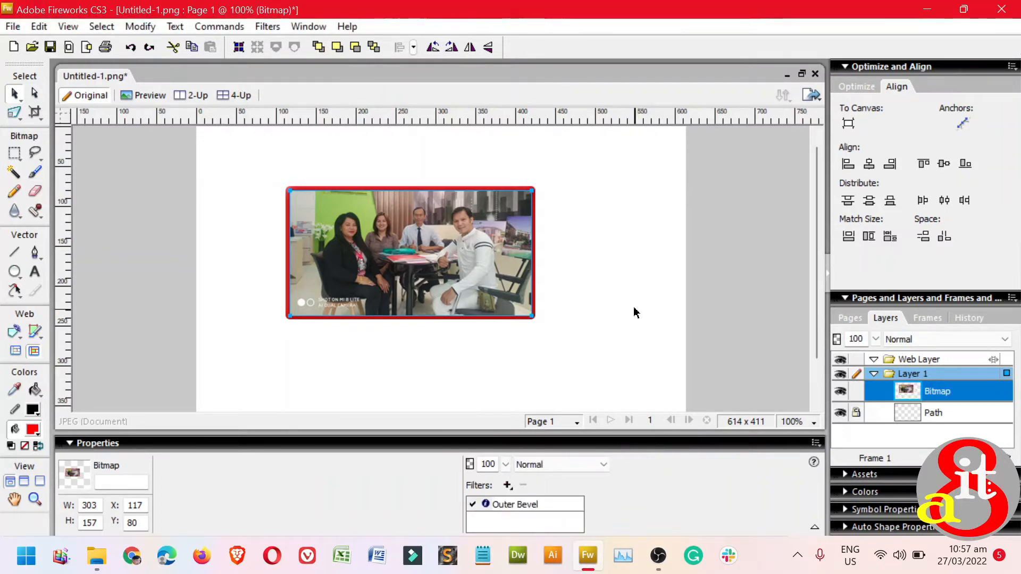
Move the beveled photo to about X 121, Y 68 and review its Outer Bevel settings
key(ctrl+equal)
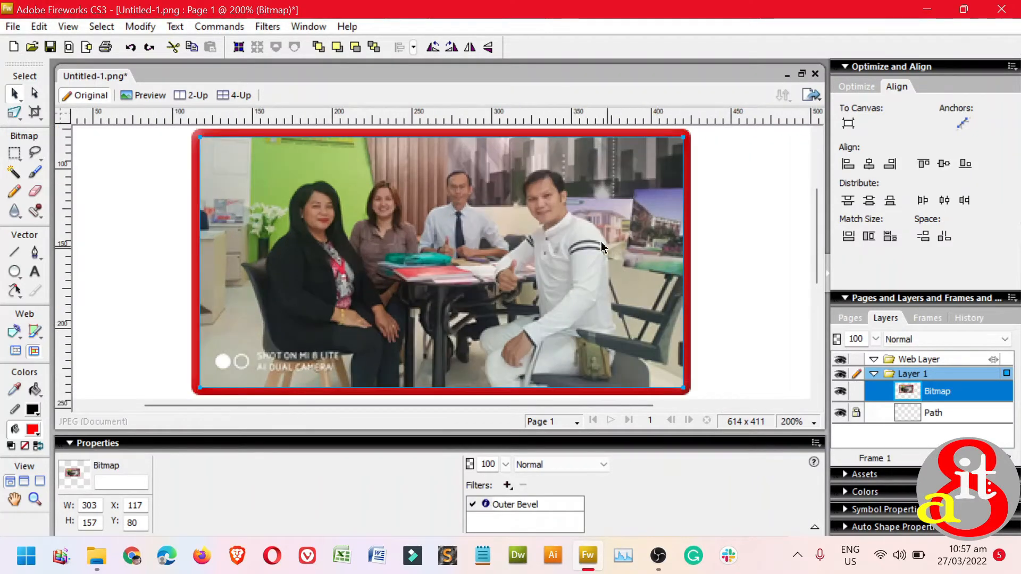
click(751, 228)
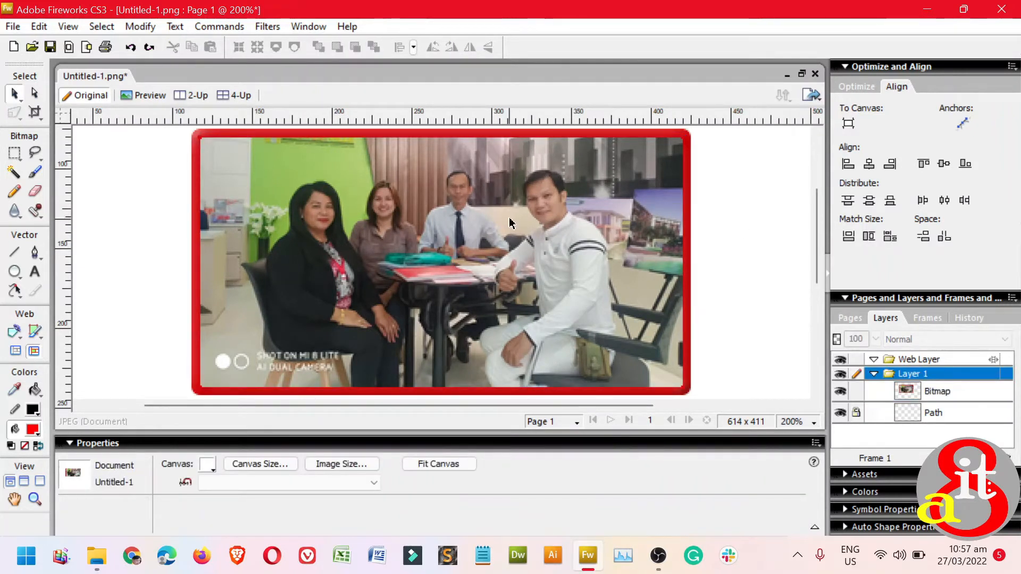
mouse_move(532, 220)
mouse_down()
mouse_move(594, 250)
mouse_move(522, 215)
mouse_move(541, 212)
mouse_up()
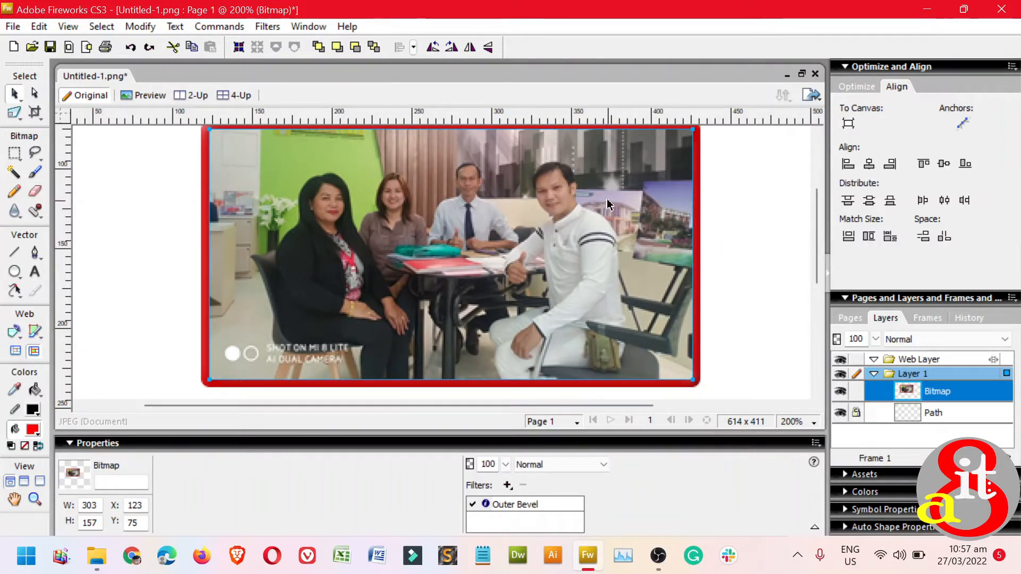
drag(571, 244, 565, 232)
key(ctrl+minus)
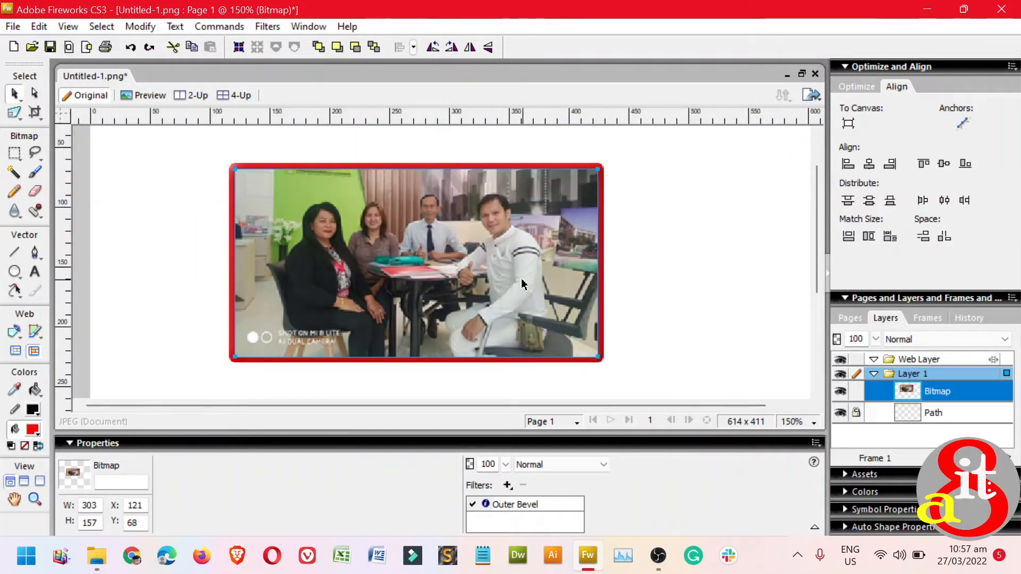
double_click(530, 506)
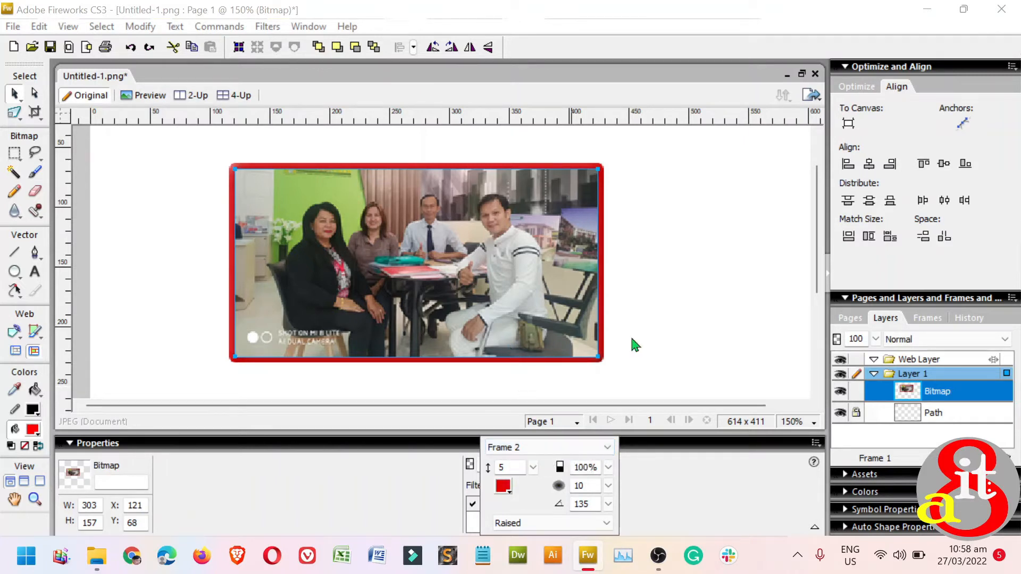
click(660, 347)
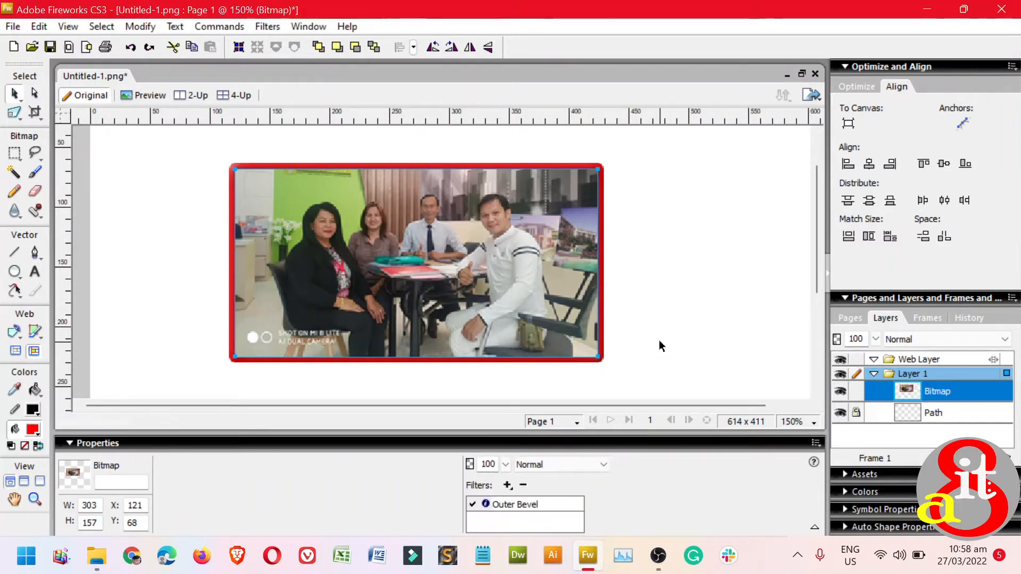
Add a Drop Shadow filter to the photo with a softness of 7
click(509, 487)
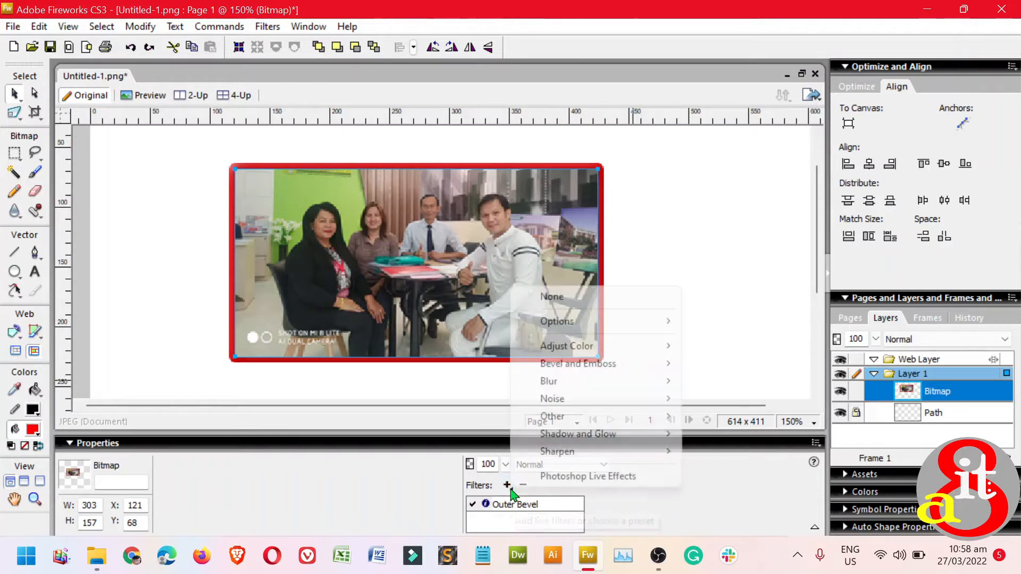
mouse_move(600, 441)
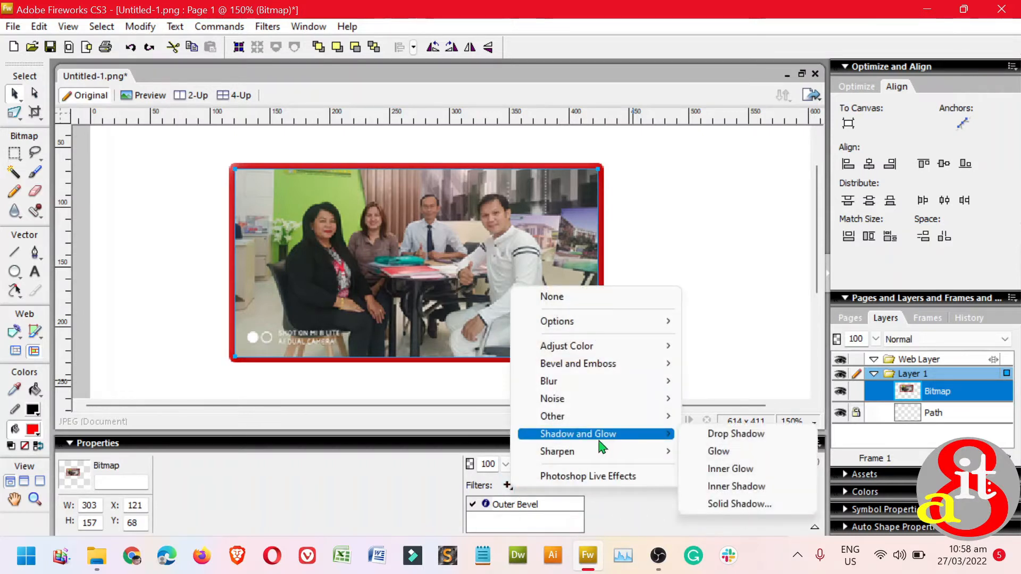
click(729, 435)
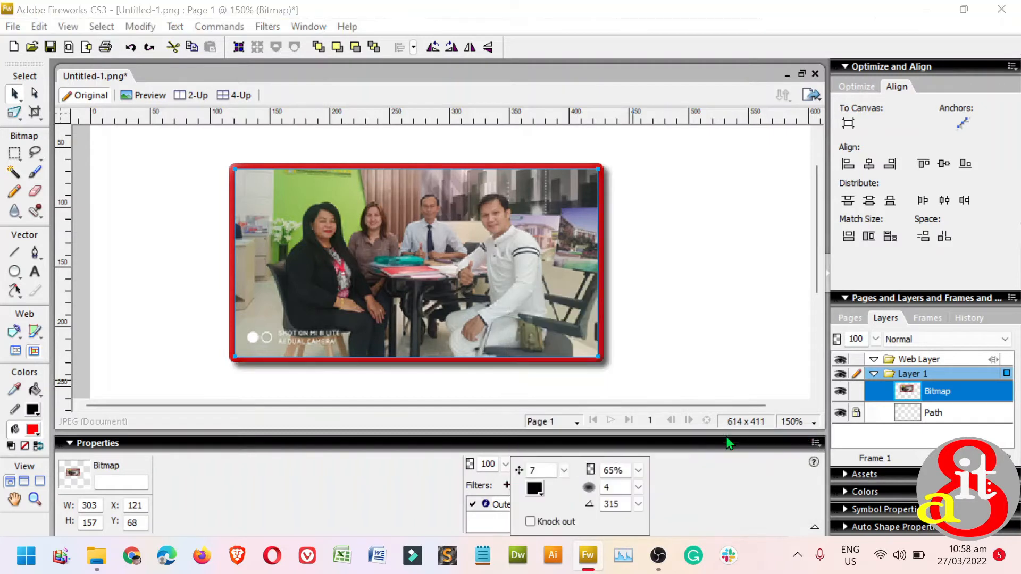
double_click(619, 487)
text(7)
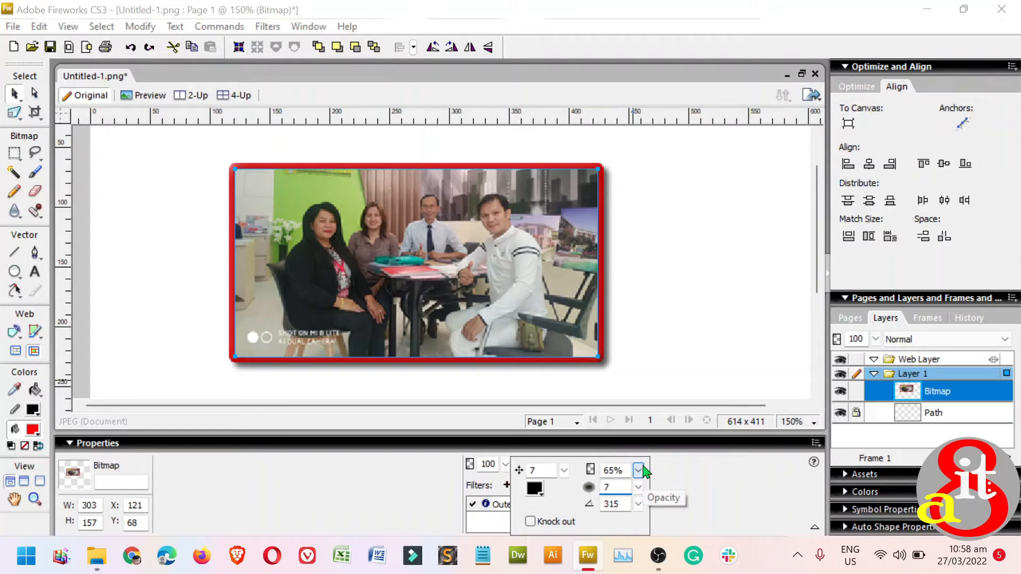
key(Return)
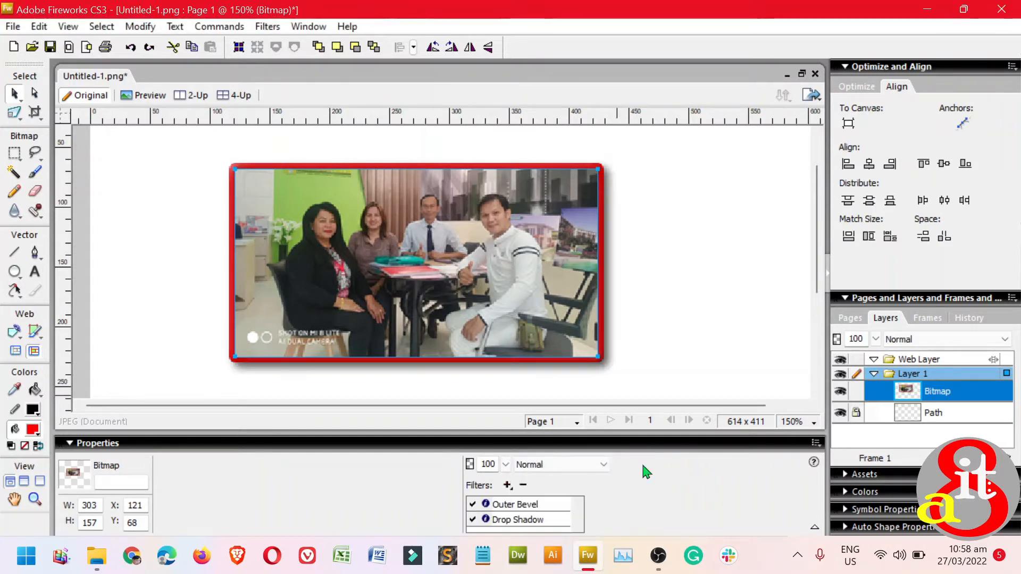
Move the shadowed photo to about X 71, Y 67
drag(402, 289, 342, 288)
key(ctrl+minus)
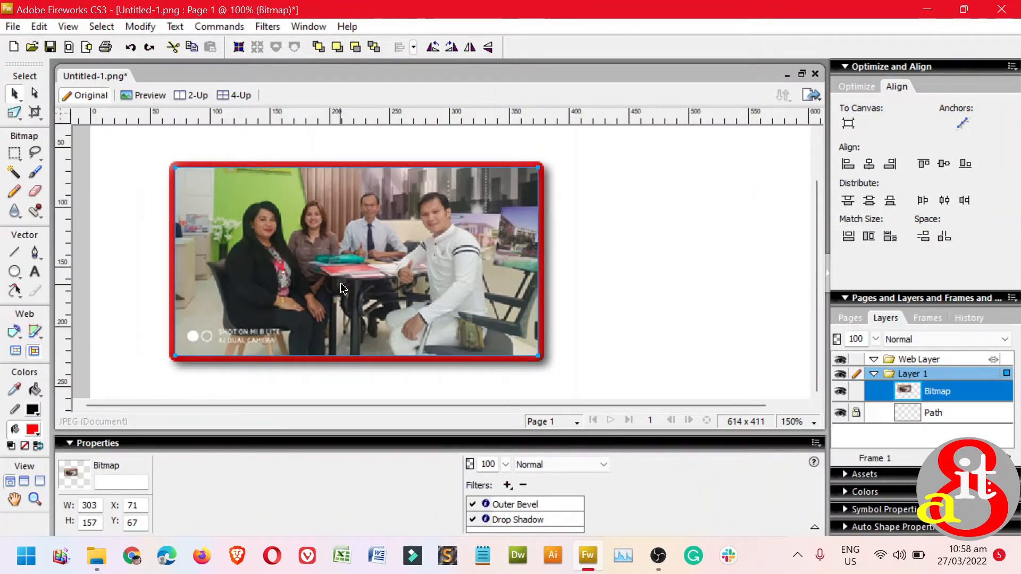
key(ctrl+equal)
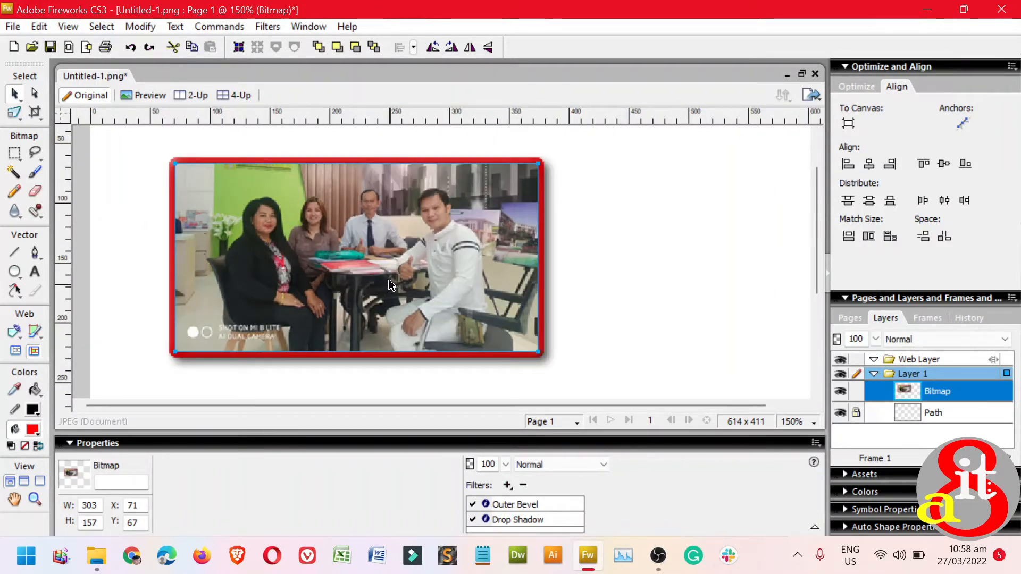
Preview the page in the primary browser, examine the framed photo at up to 200% zoom, and close the browser
click(815, 97)
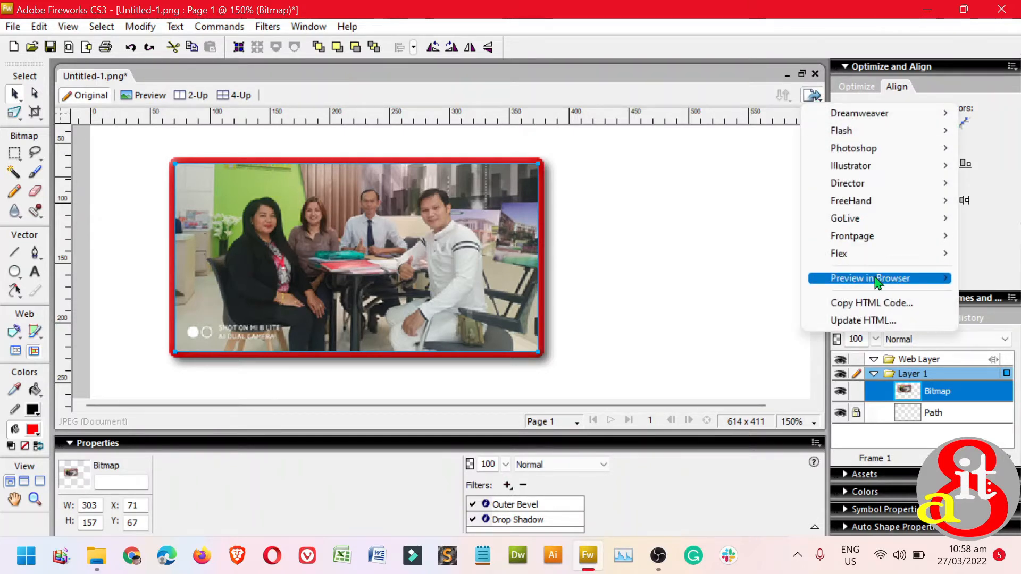
mouse_move(877, 281)
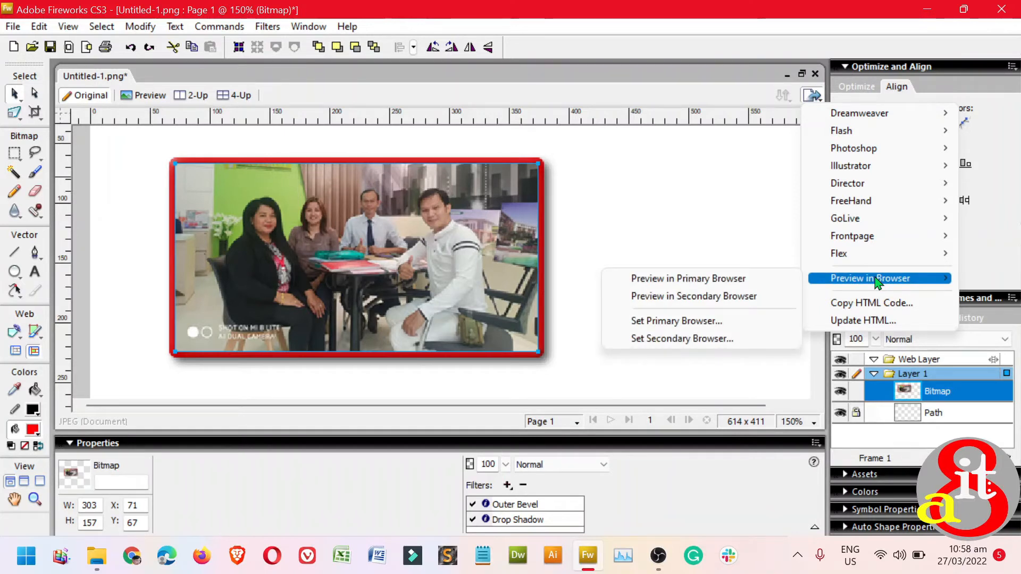
click(757, 282)
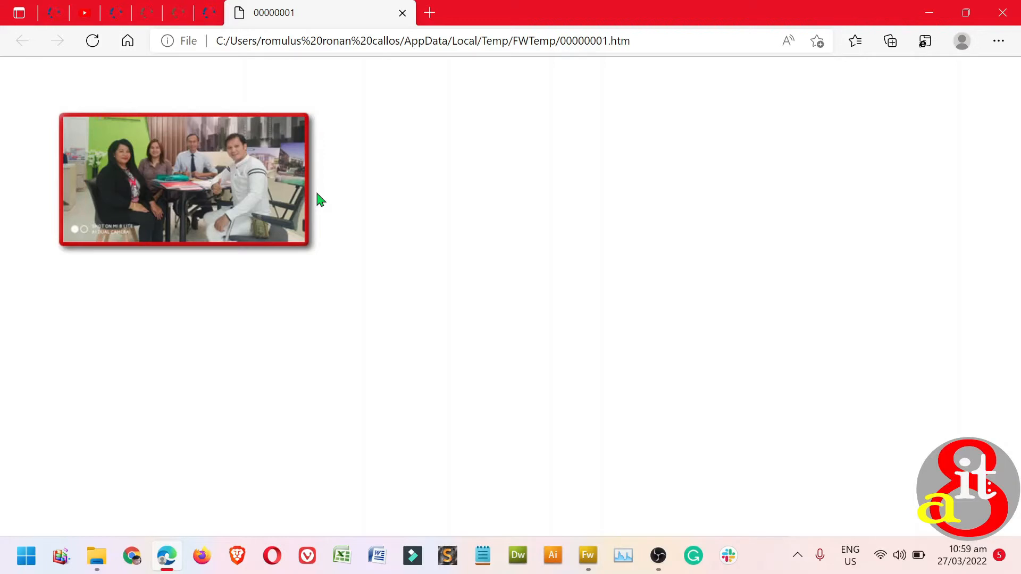
key(ctrl+plus)
key(ctrl+plus)
key(ctrl+plus)
key(ctrl+plus)
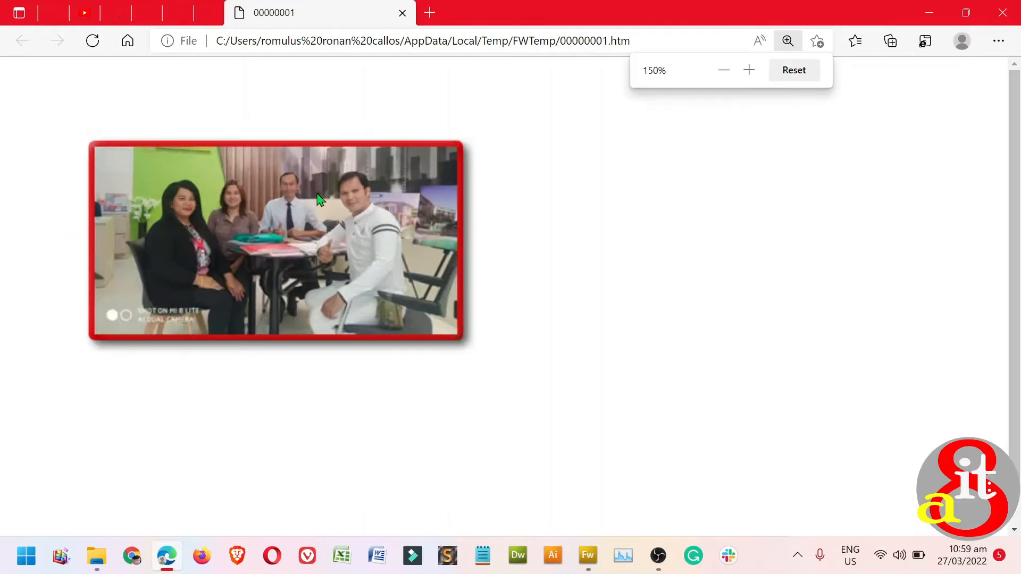
key(ctrl+plus)
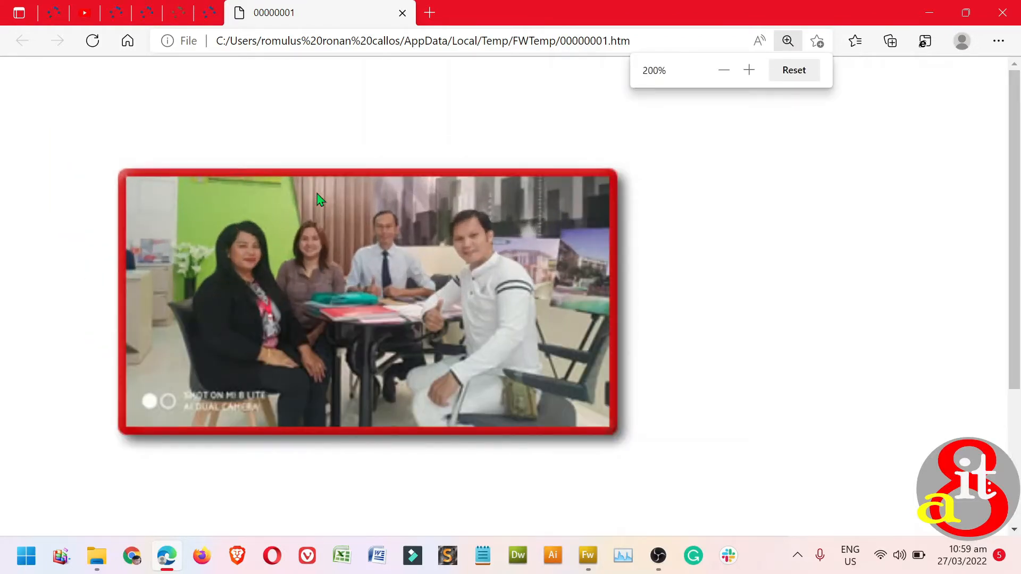
key(ctrl+0)
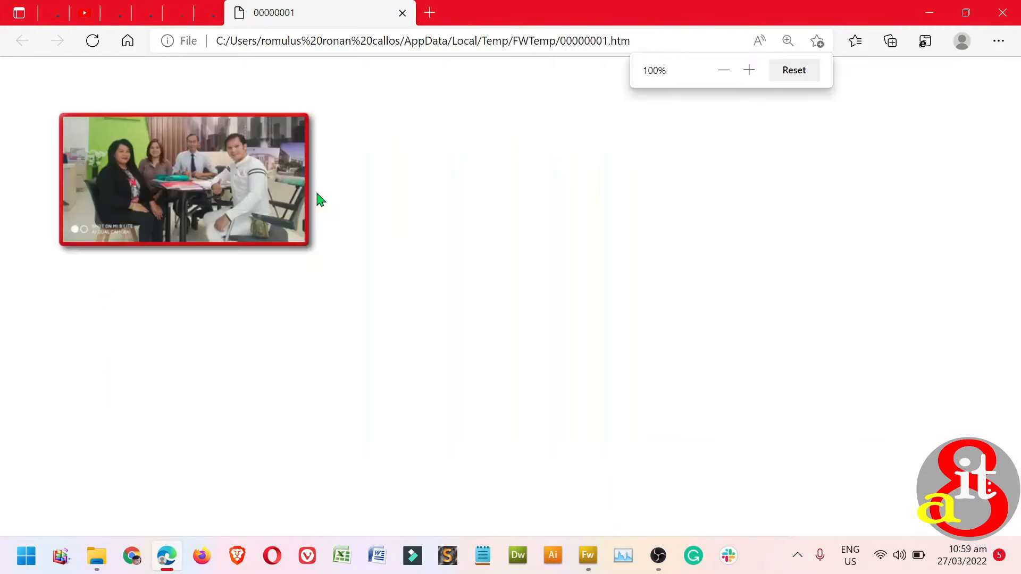
click(1003, 13)
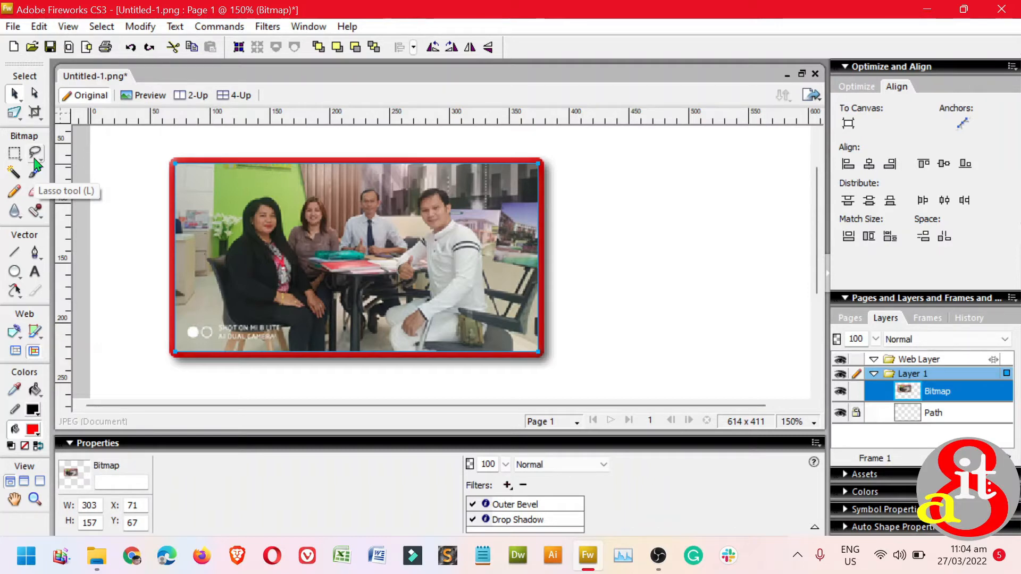
Import 001-10.jpg, placing it about 435 by 211 px at about X 435, Y 121
key(ctrl+o)
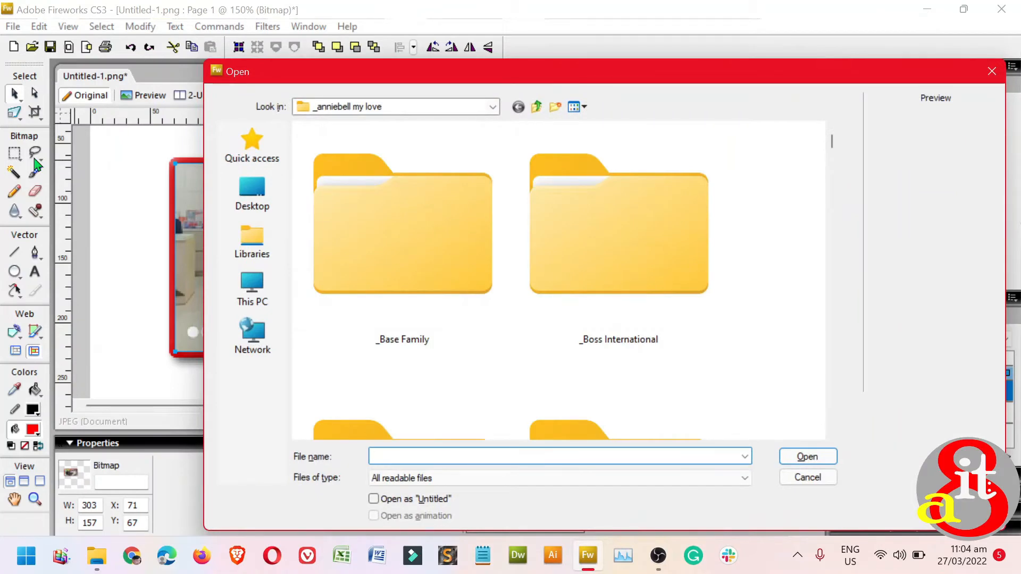
key(Escape)
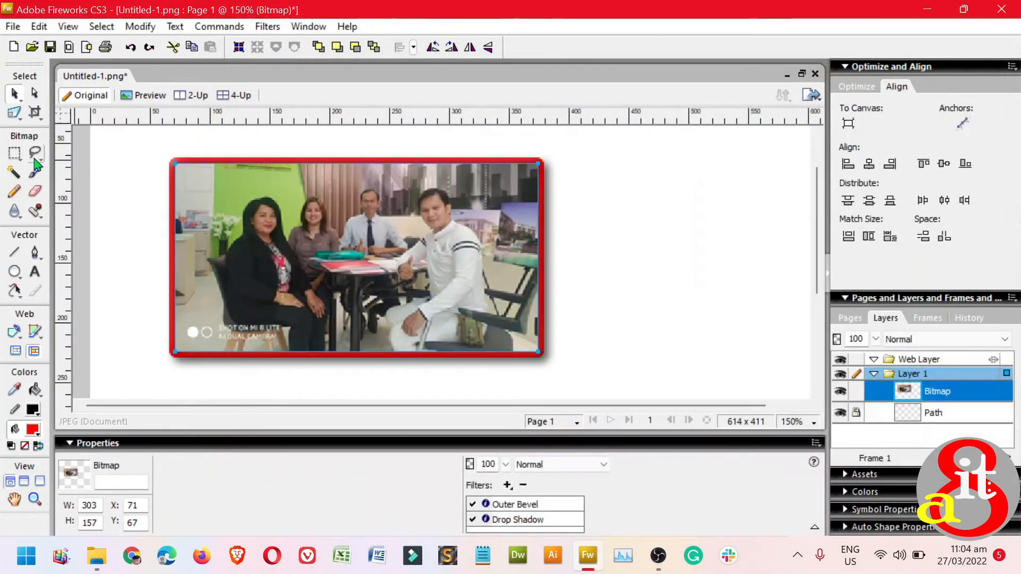
key(ctrl+minus)
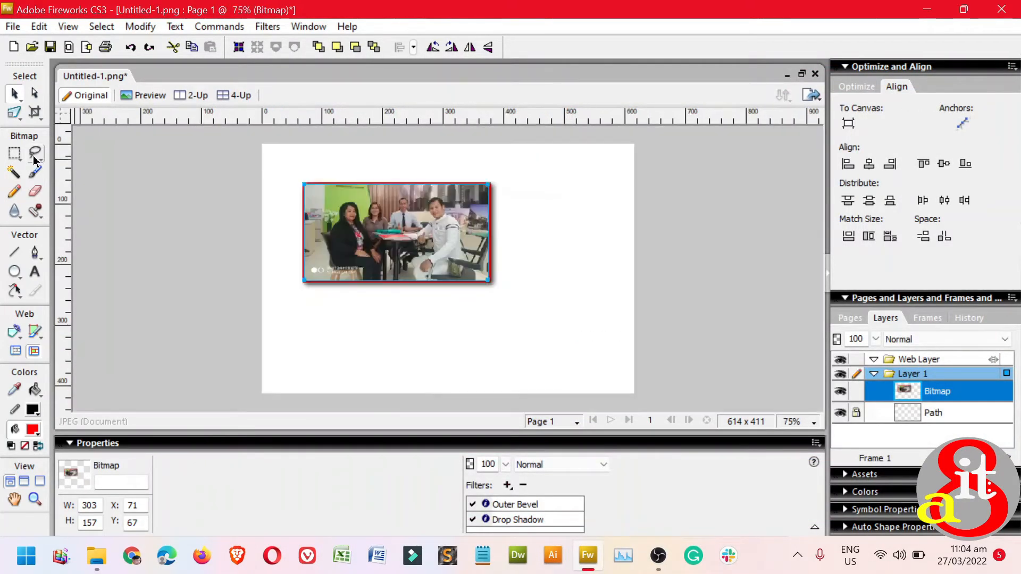
click(13, 29)
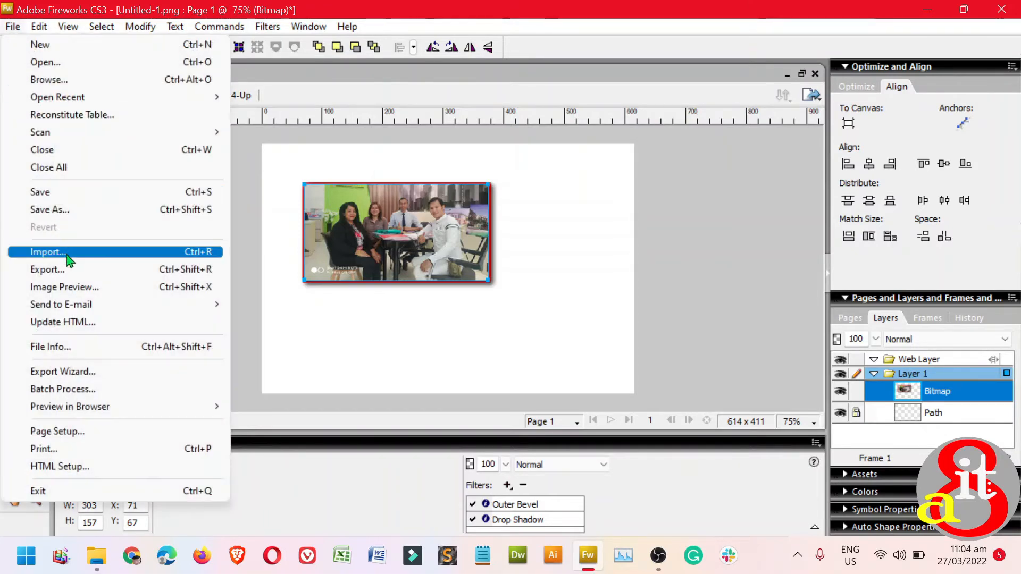
click(69, 260)
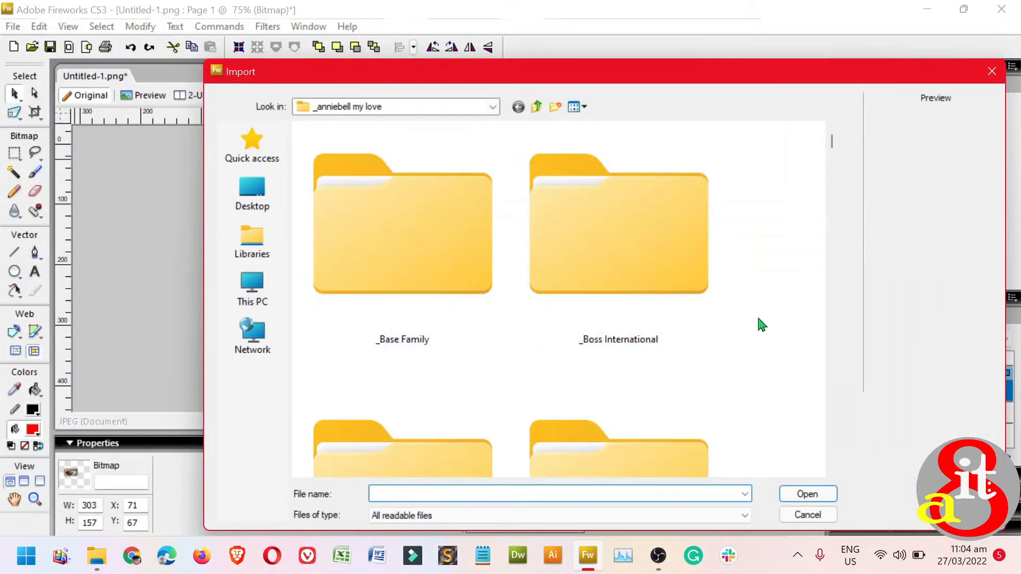
scroll(833, 144, down, 6)
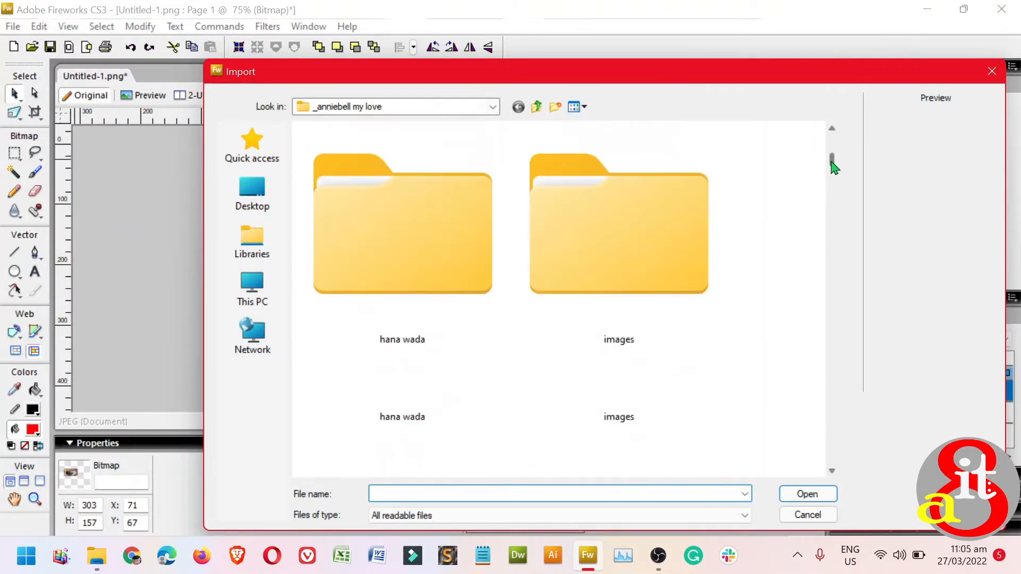
drag(833, 175, 819, 206)
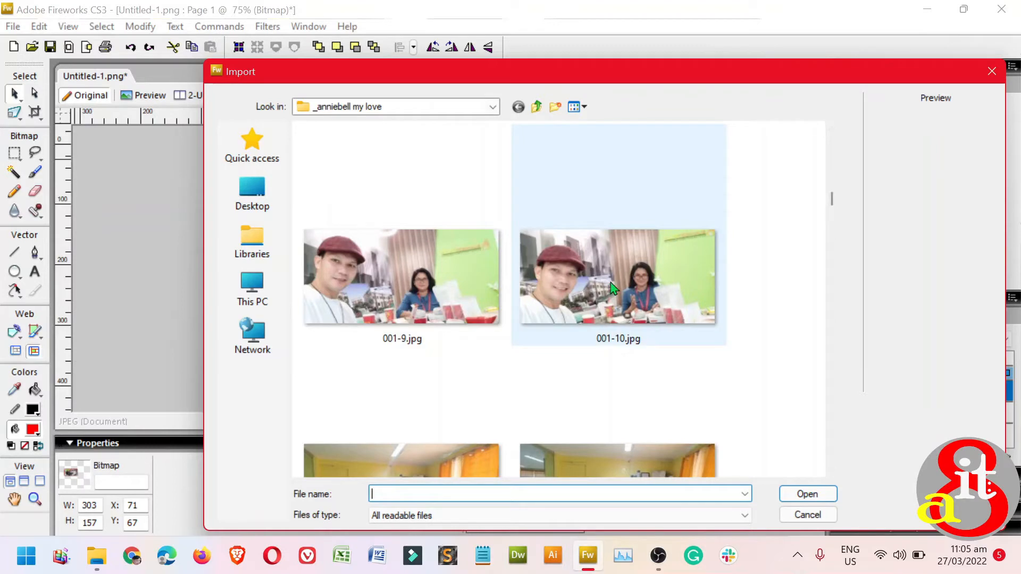
click(646, 268)
click(796, 494)
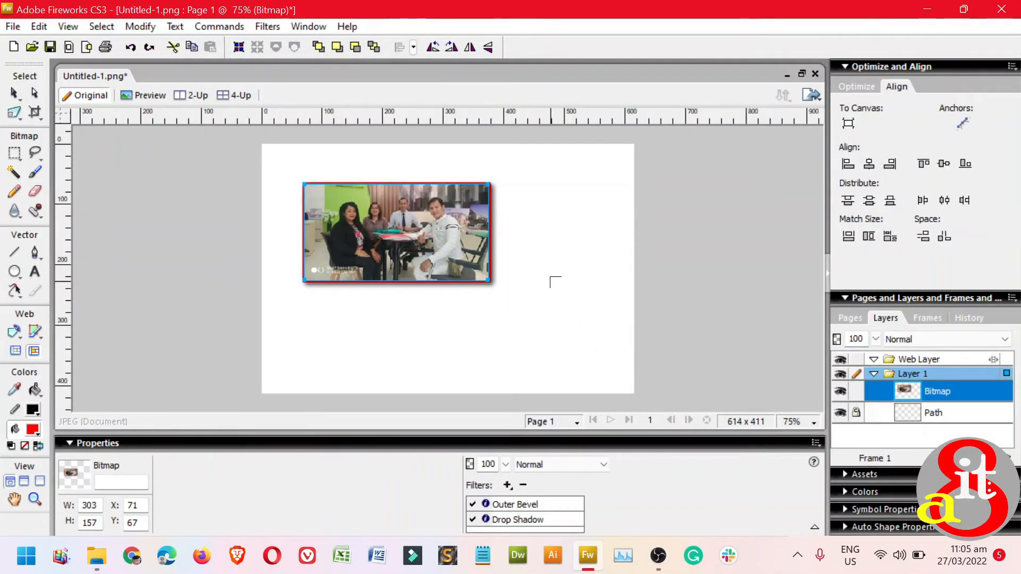
drag(526, 218, 788, 345)
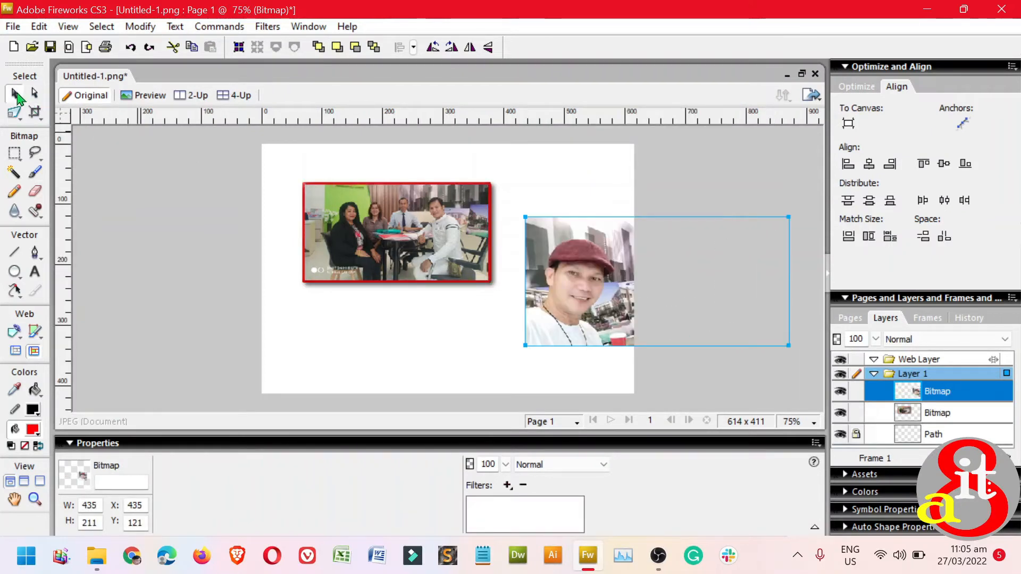
Move the red-framed photo off the canvas to about X -377, Y 54
click(17, 94)
drag(397, 243, 133, 232)
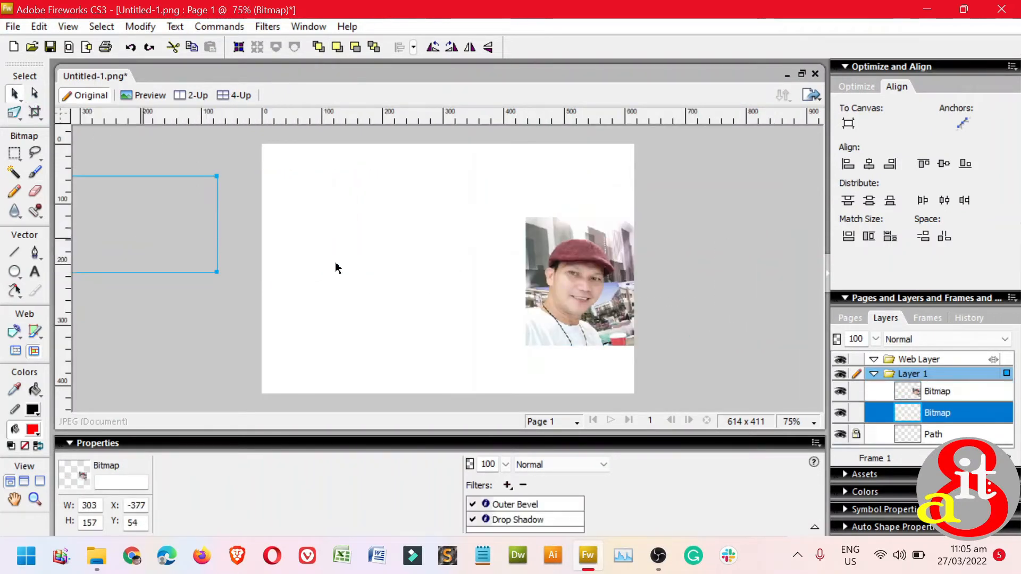
Move the newly imported photo fully onto the canvas, to about X 99, Y 99
click(586, 316)
drag(594, 313, 388, 293)
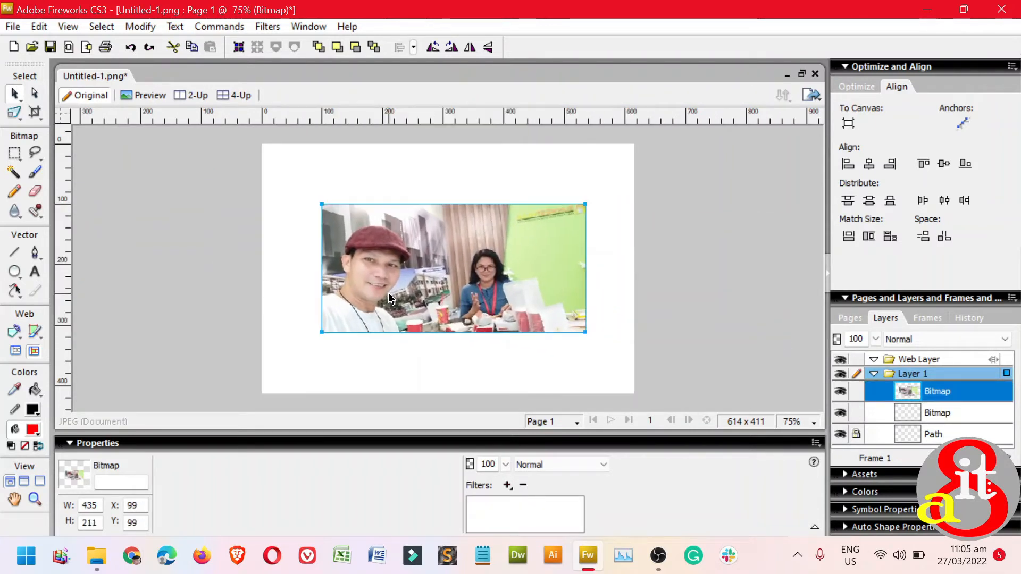
Outline the seated woman in the photo with the hard-edged Lasso tool, about 87 by 117 px, and cut her out
key(ctrl+equal)
key(ctrl+equal)
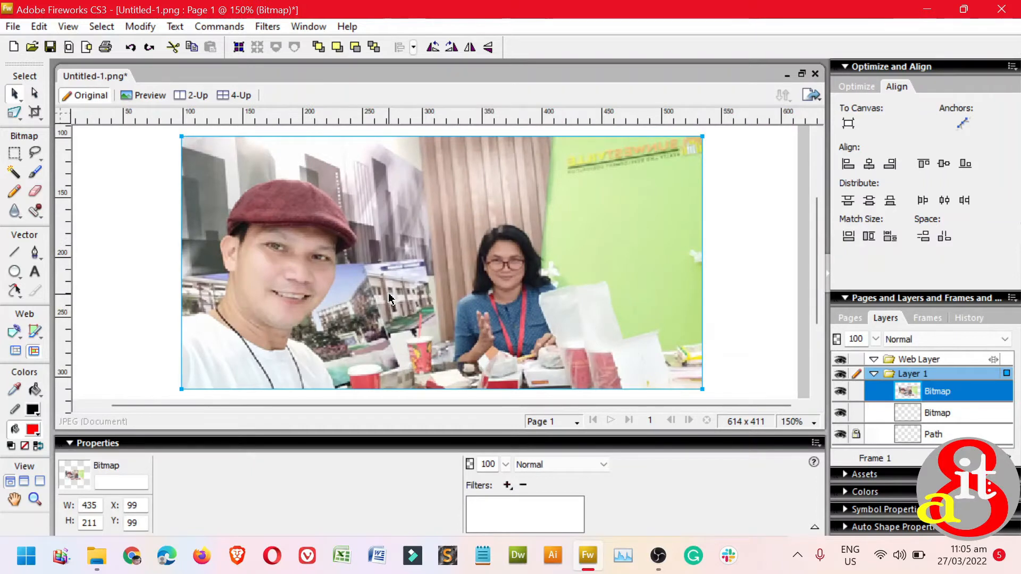
key(ctrl+minus)
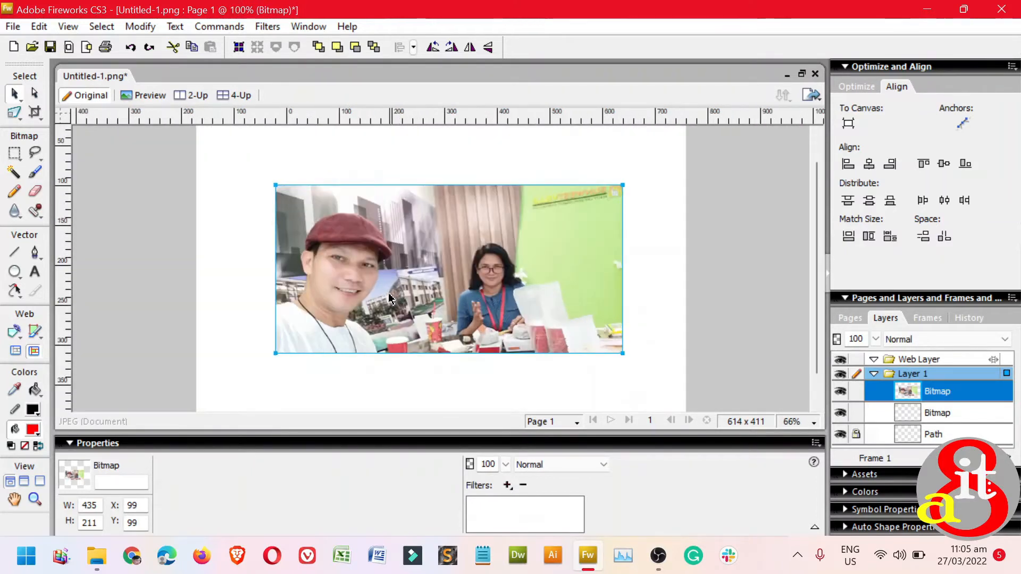
key(ctrl+equal)
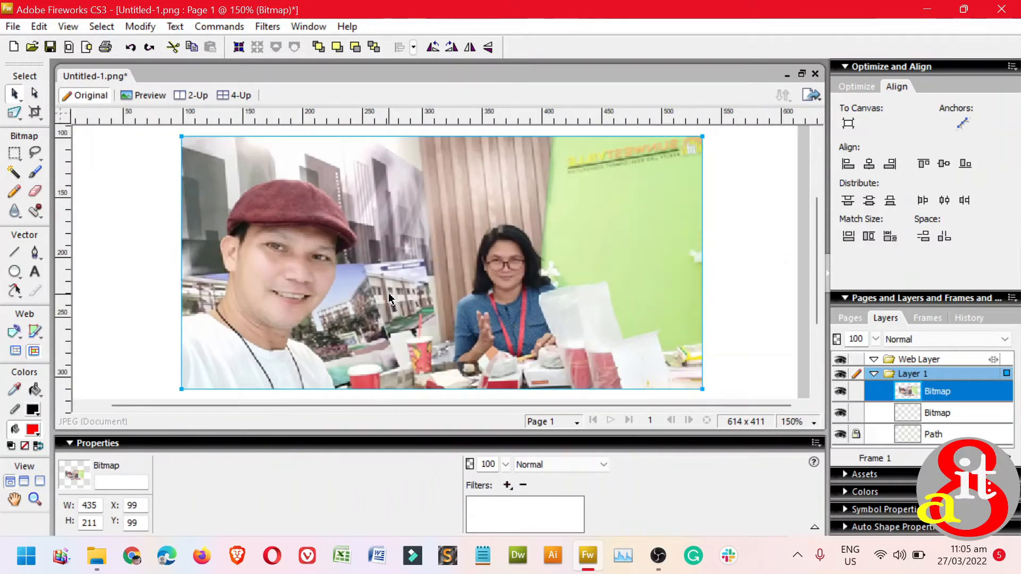
key(ctrl+minus)
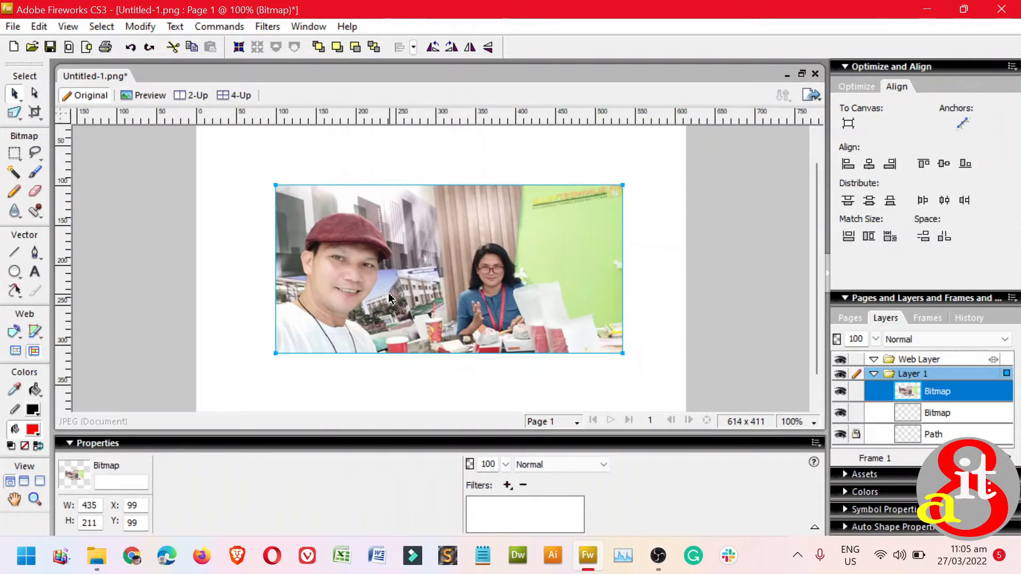
key(ctrl+equal)
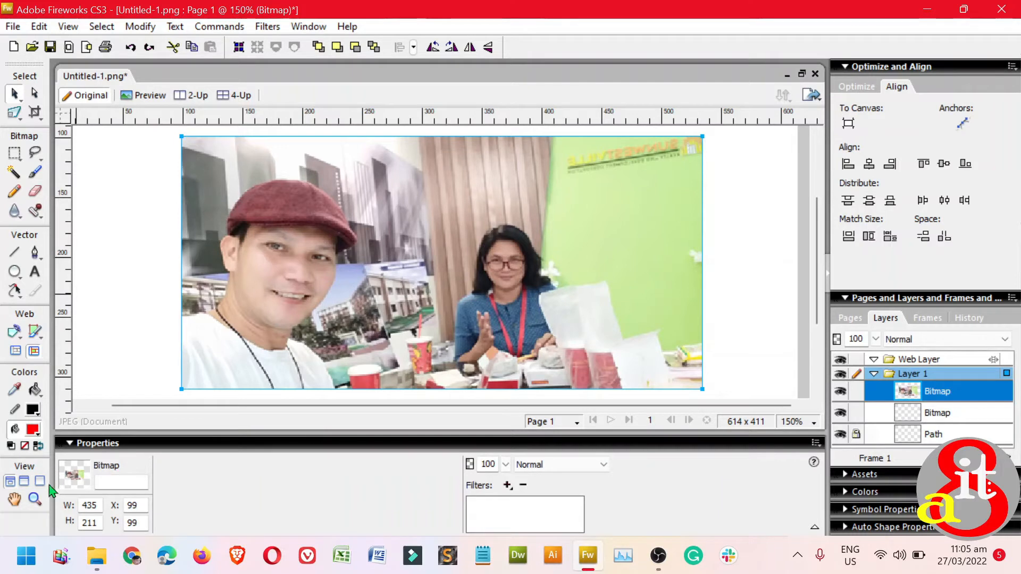
click(36, 499)
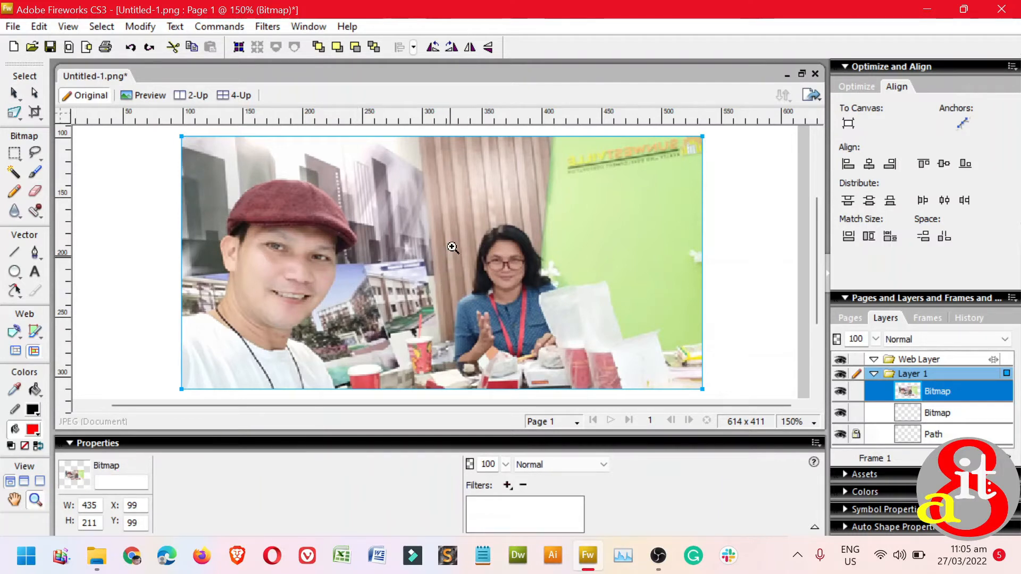
drag(440, 218, 575, 370)
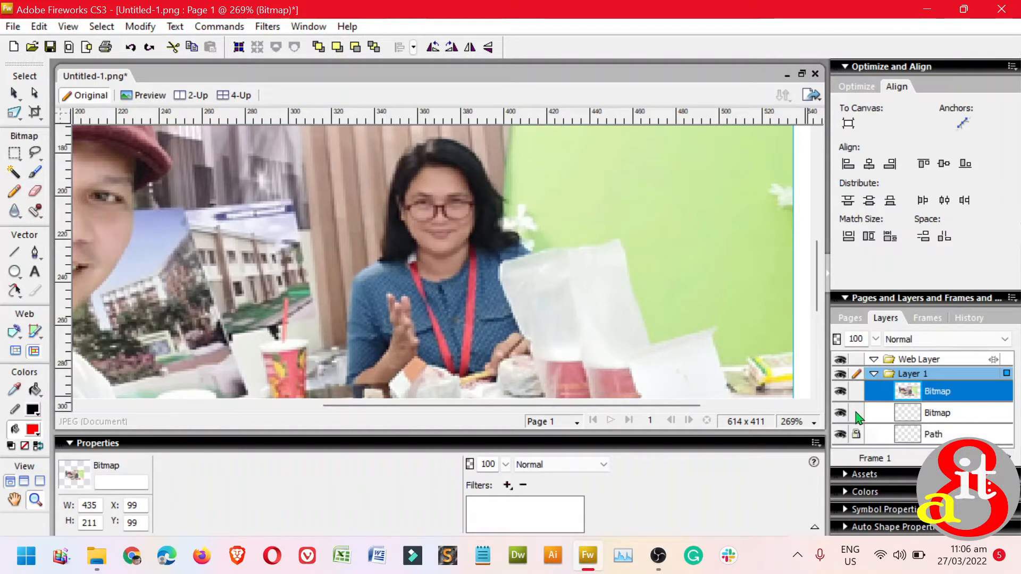
click(34, 154)
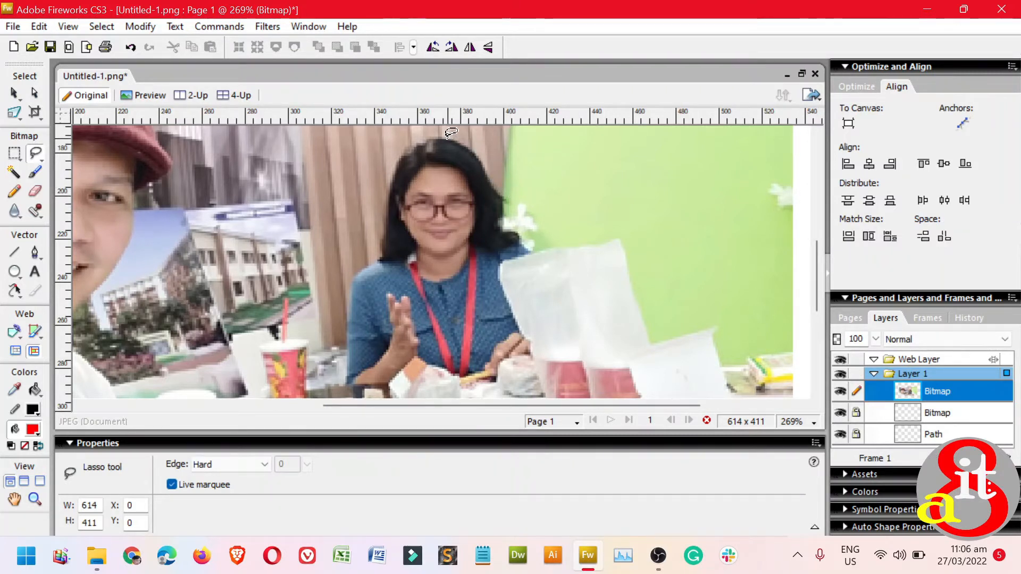
mouse_move(448, 134)
mouse_down()
mouse_move(420, 141)
mouse_move(400, 166)
mouse_move(388, 243)
mouse_move(359, 279)
mouse_move(350, 379)
mouse_move(391, 375)
mouse_move(418, 357)
mouse_move(475, 375)
mouse_move(532, 343)
mouse_move(502, 267)
mouse_move(531, 245)
mouse_move(508, 224)
mouse_move(485, 154)
mouse_move(434, 129)
mouse_up()
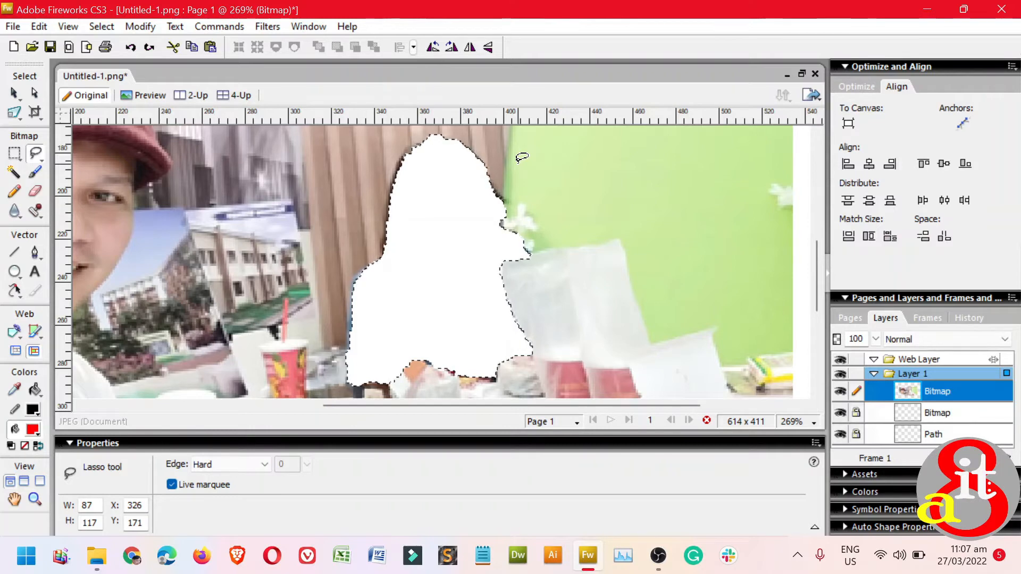
Paste the cut-out woman as a separate bitmap and move it above the photo, to about X 2, Y 27
key(ctrl+1)
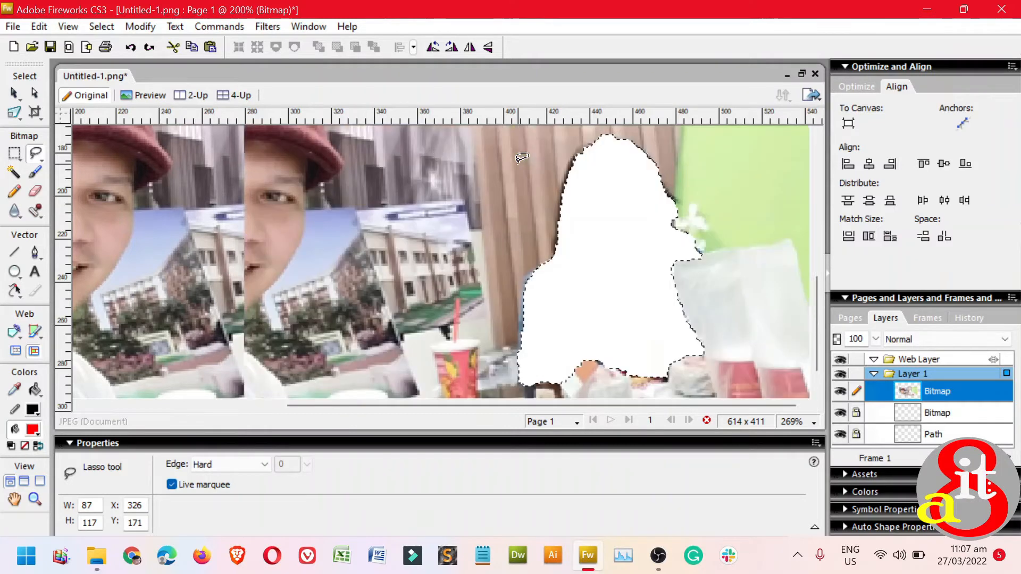
key(ctrl+minus)
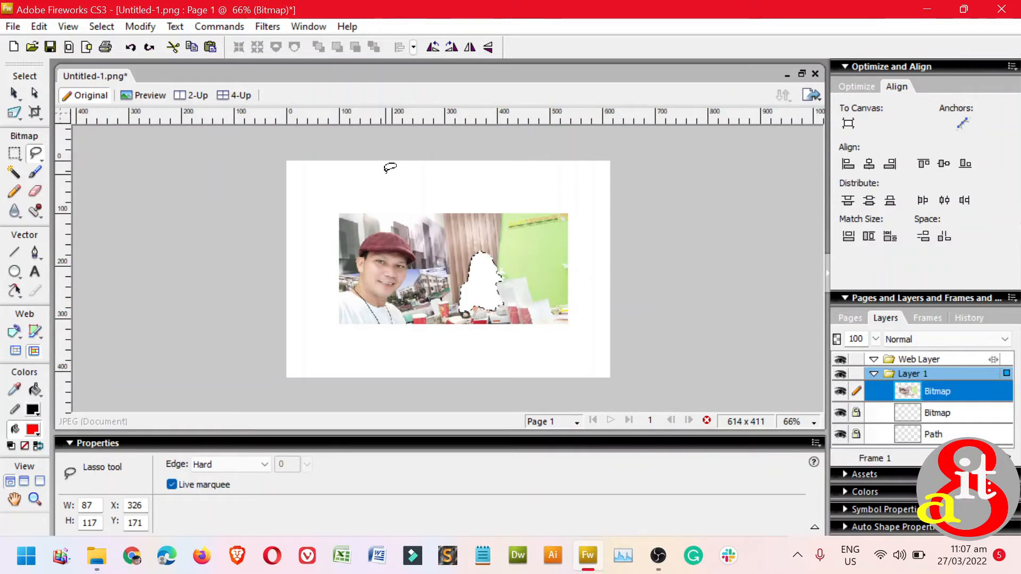
key(v)
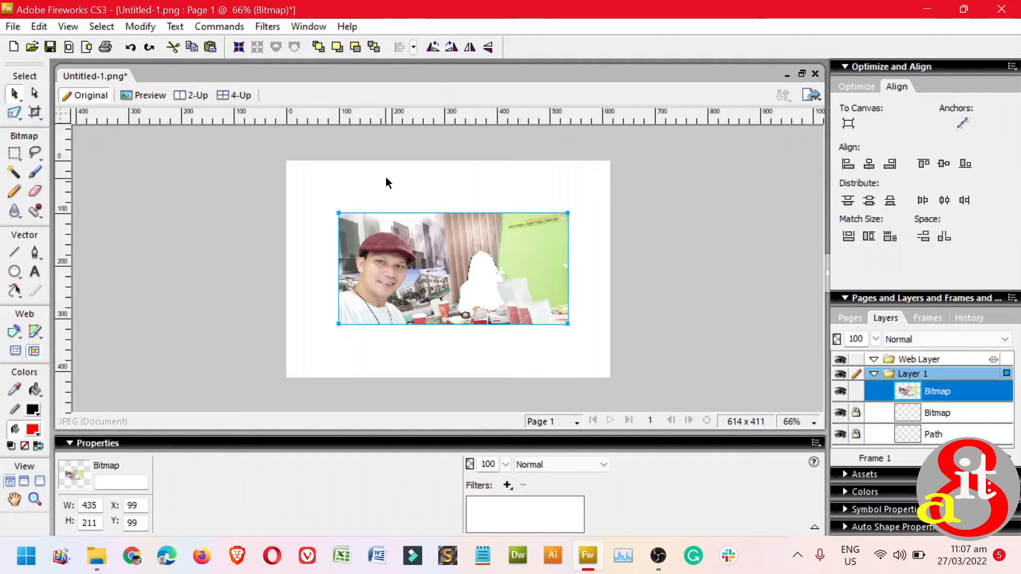
key(ctrl+v)
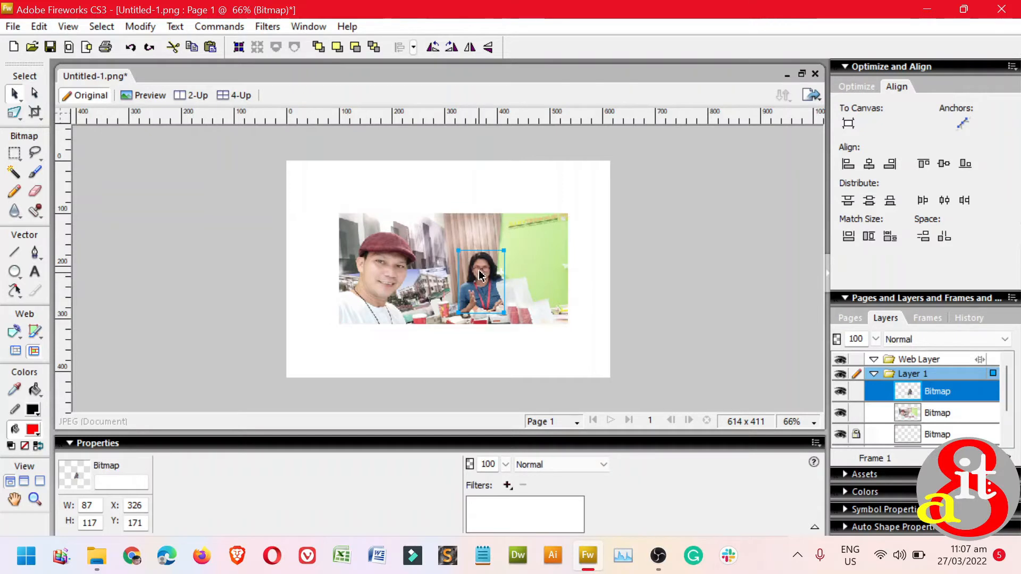
drag(481, 275, 310, 201)
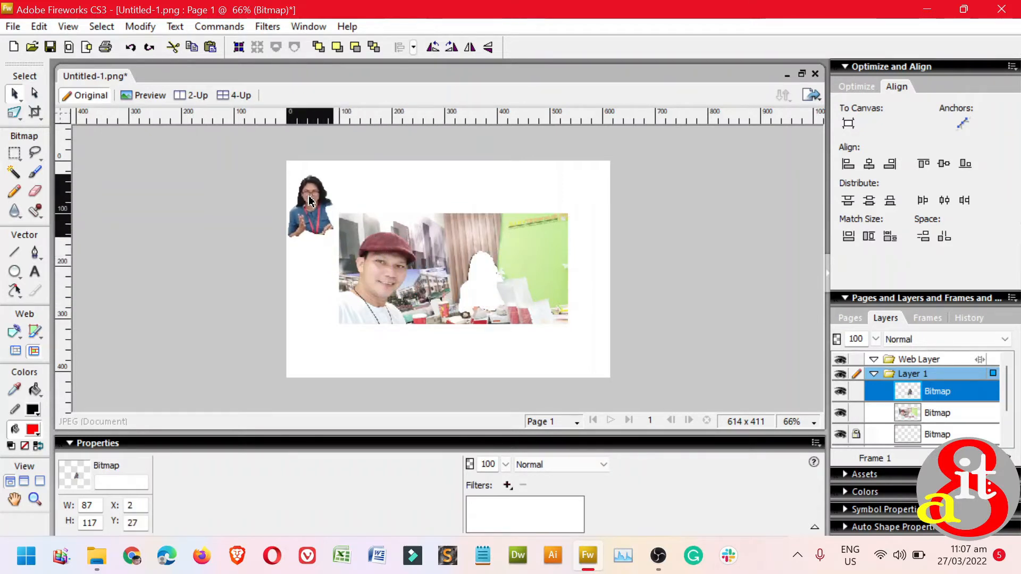
Shift the original photo toward the canvas's lower-right corner and place the woman's cutout at about X 57, Y 17
drag(400, 243, 432, 287)
drag(332, 212, 362, 215)
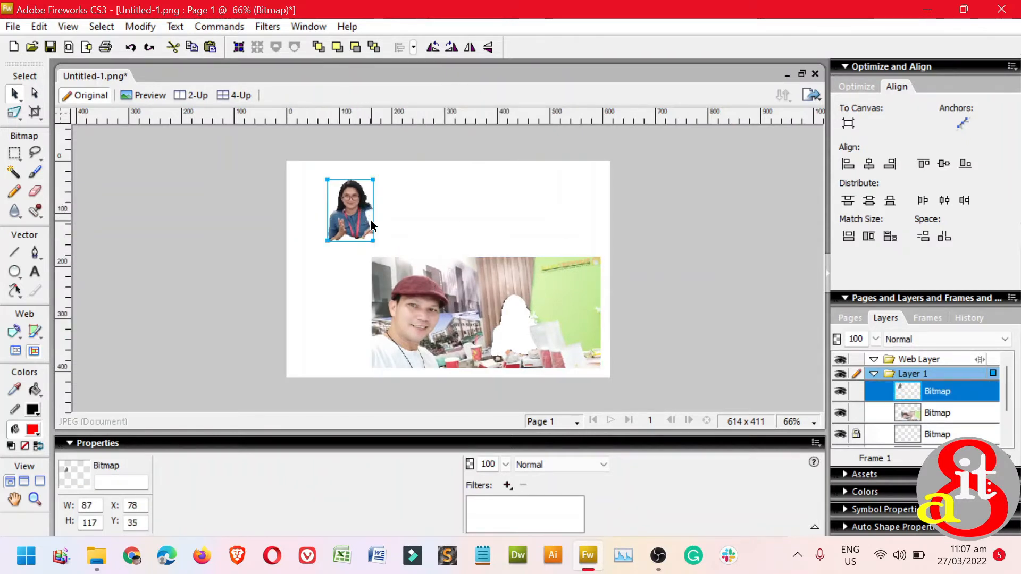
key(ctrl+equal)
key(ctrl+equal)
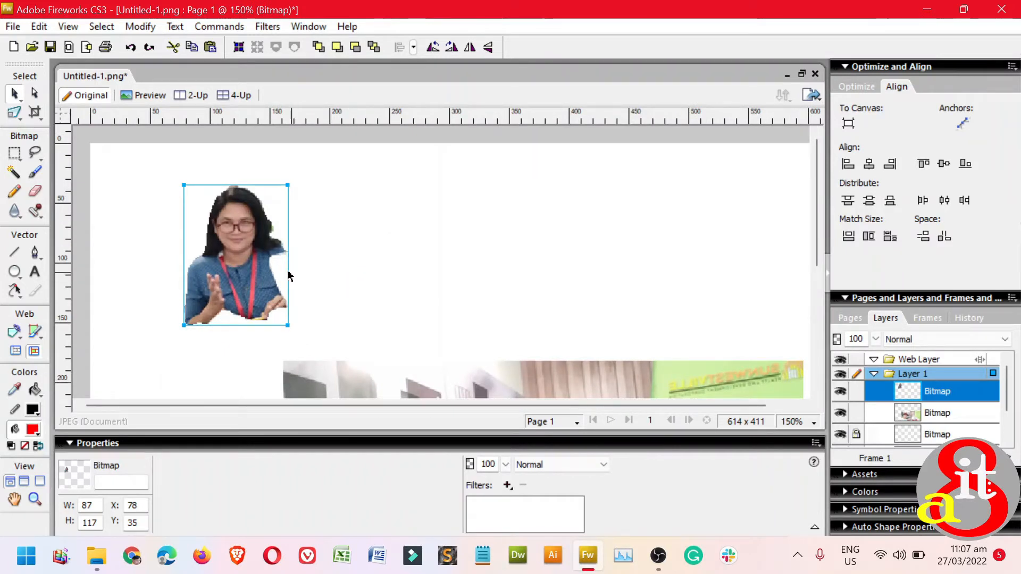
drag(263, 270, 240, 252)
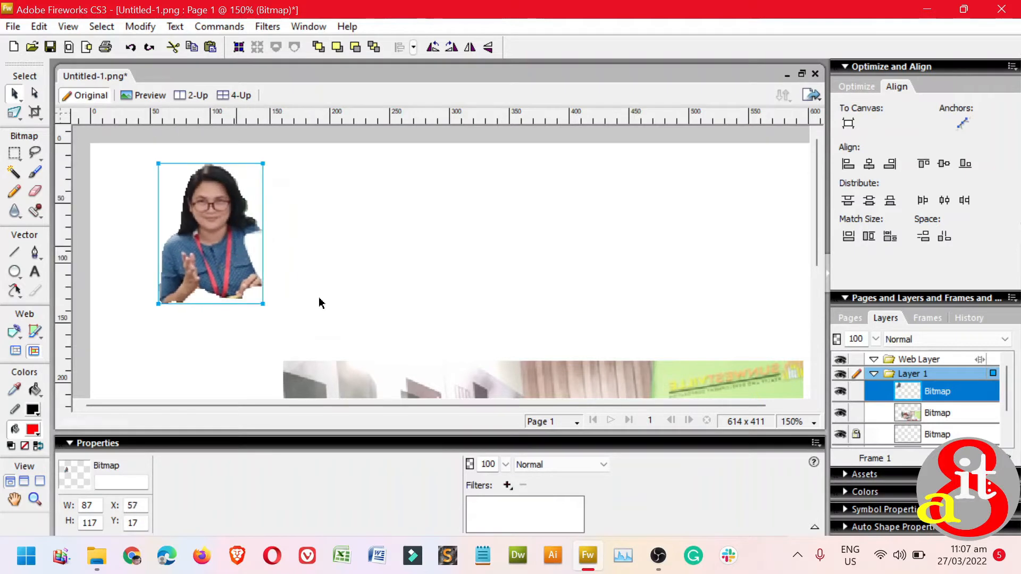
Try a Blur filter on the woman's cutout, examine its edges, and remove the filter
click(508, 486)
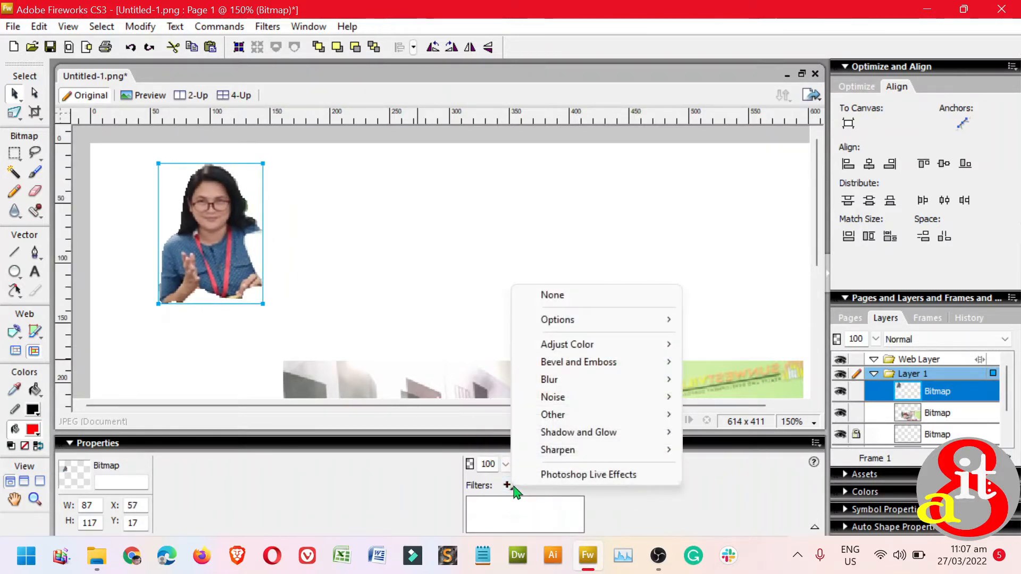
mouse_move(593, 383)
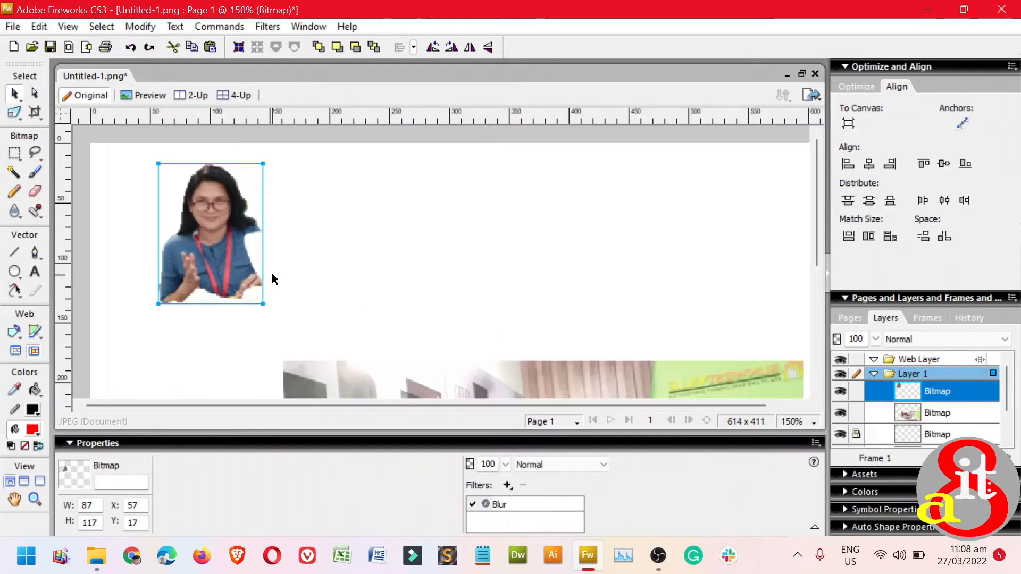
key(ctrl+equal)
key(ctrl+equal)
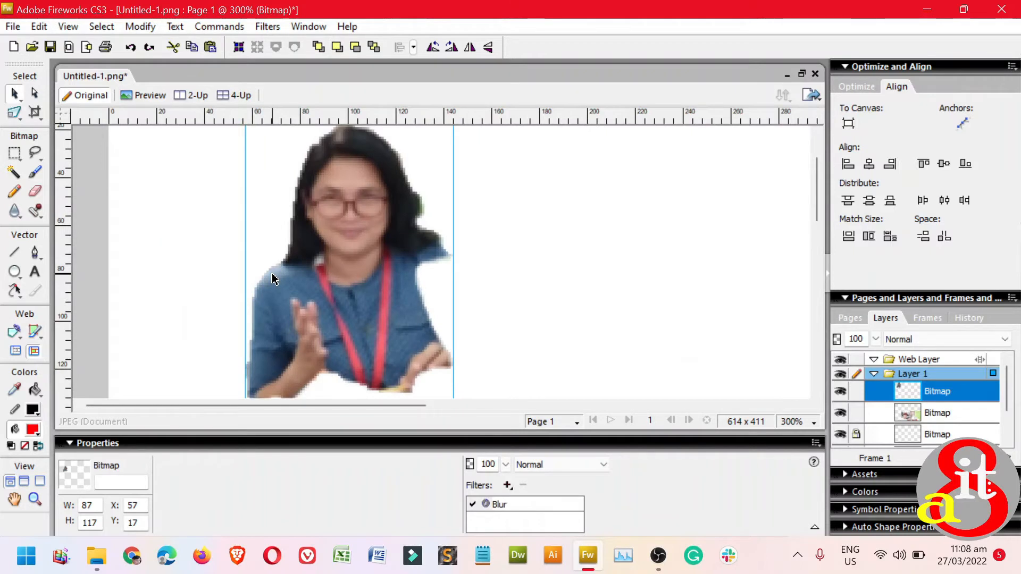
key(ctrl+minus)
key(ctrl+minus)
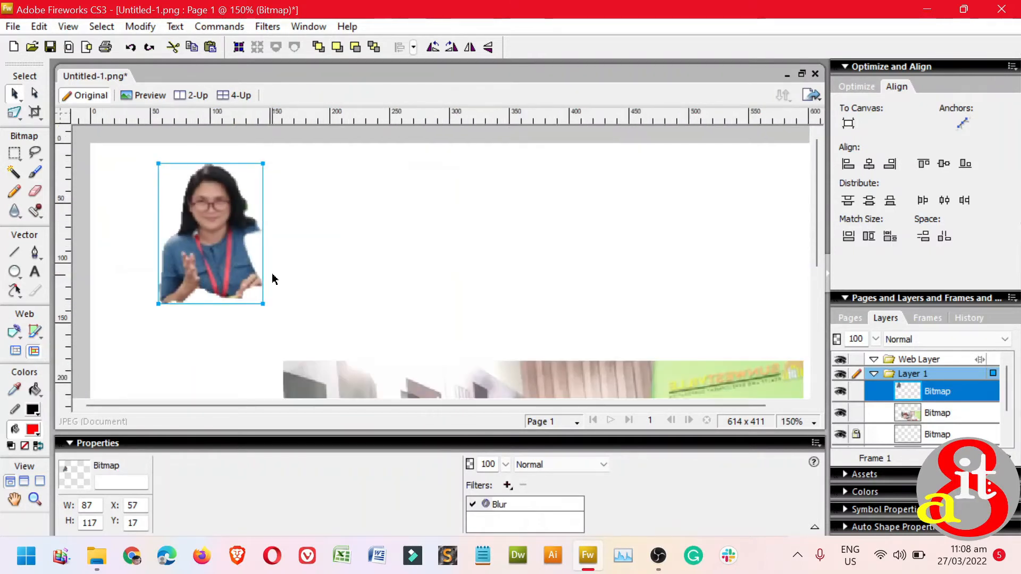
click(330, 255)
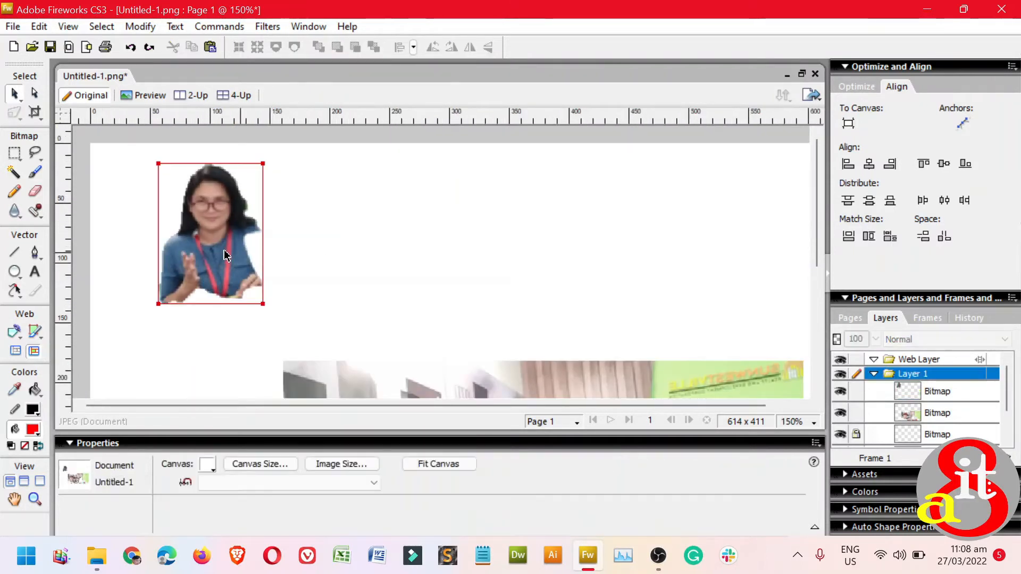
click(223, 254)
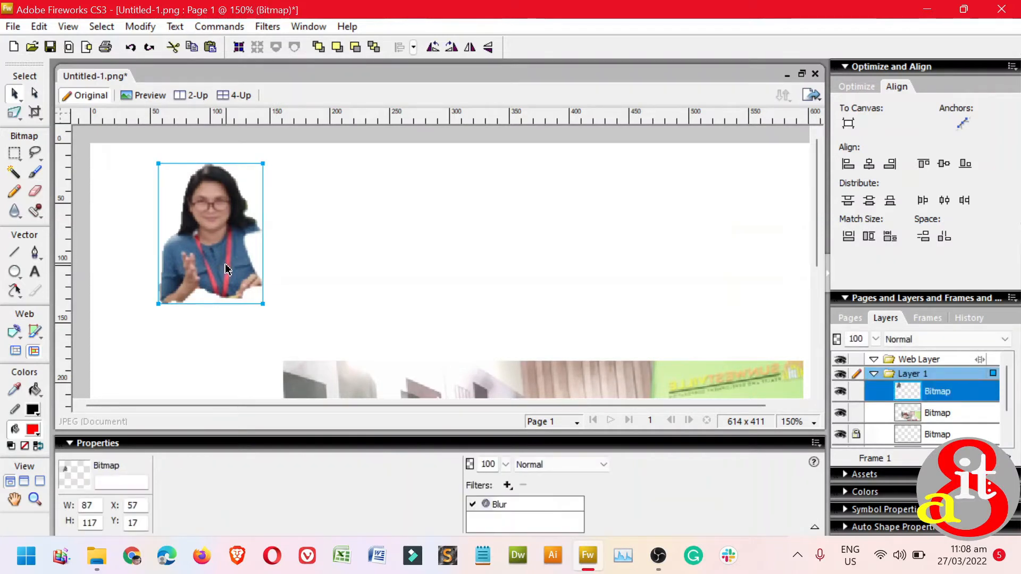
Add a Flat Inner Bevel filter to the woman's cutout with a width of 2
click(508, 486)
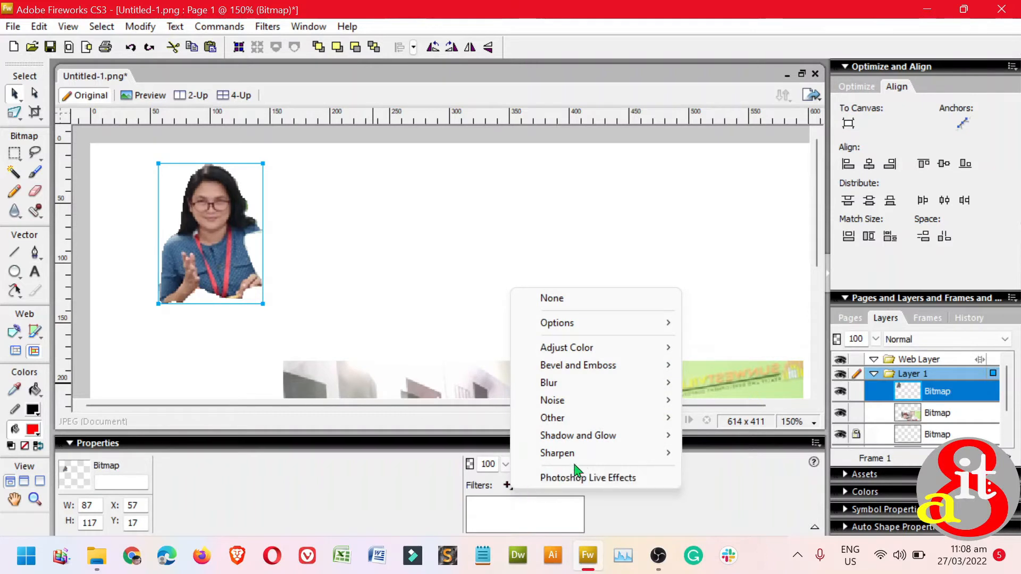
mouse_move(583, 455)
mouse_move(599, 425)
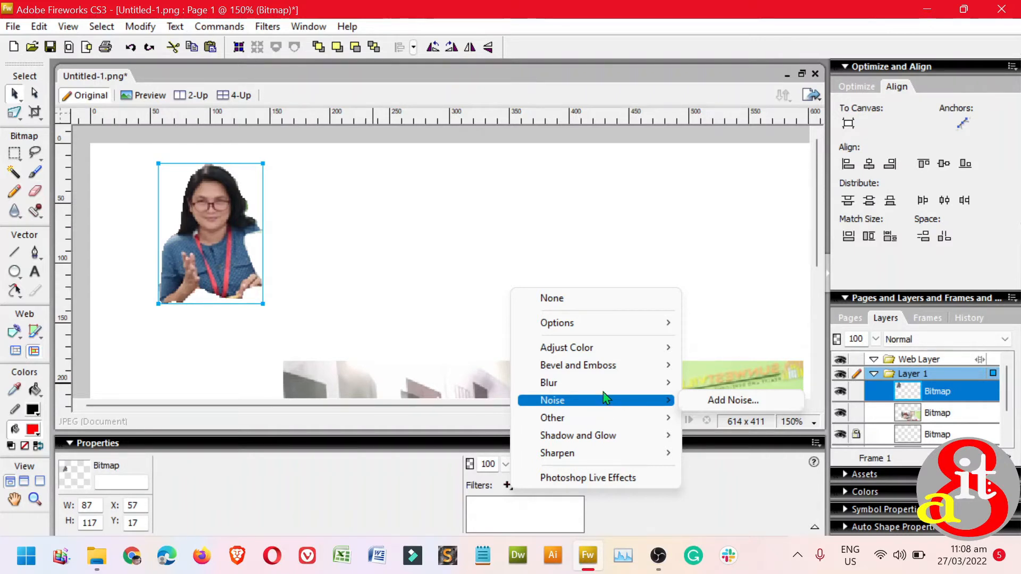
mouse_move(609, 375)
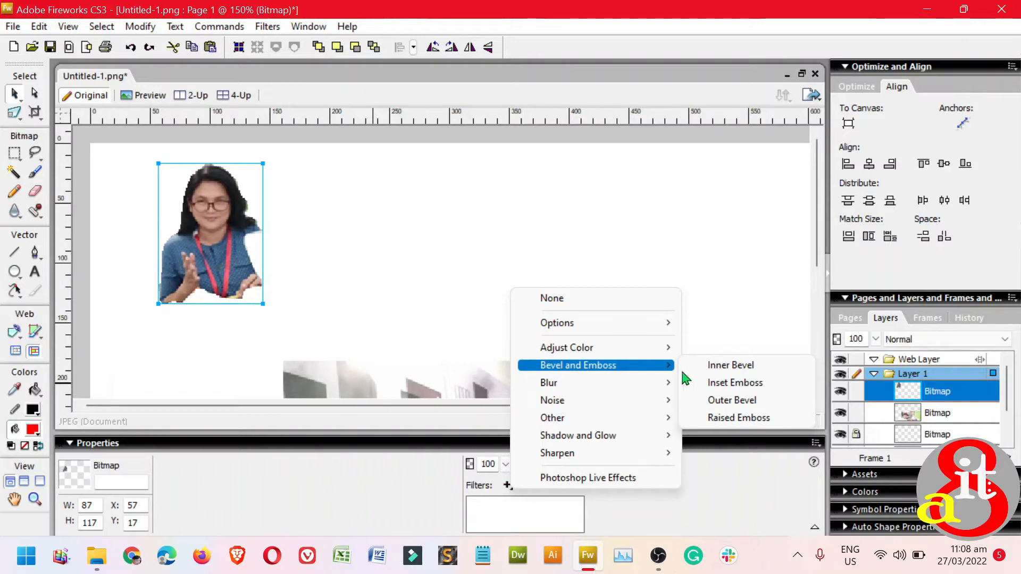
click(721, 371)
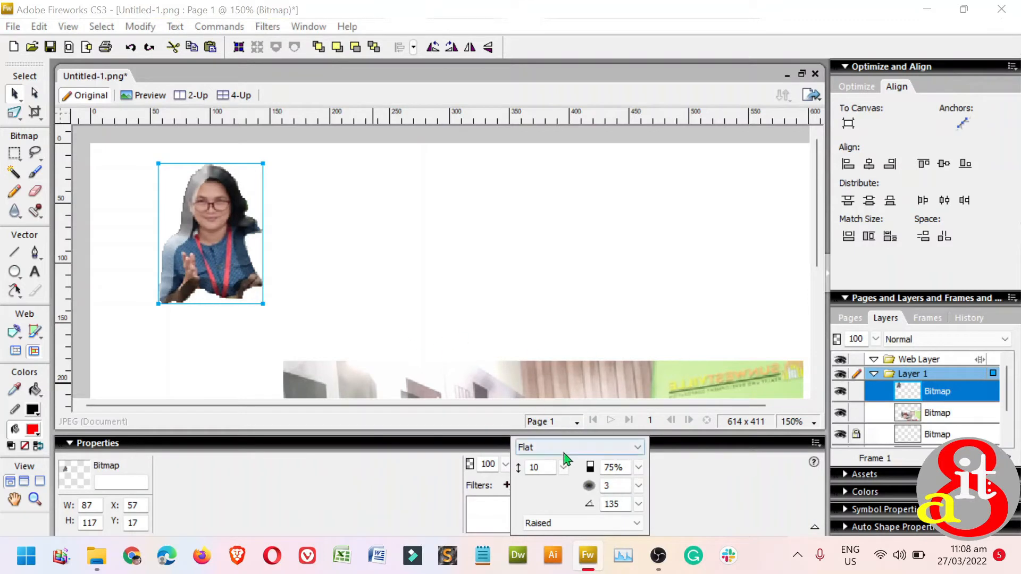
double_click(548, 470)
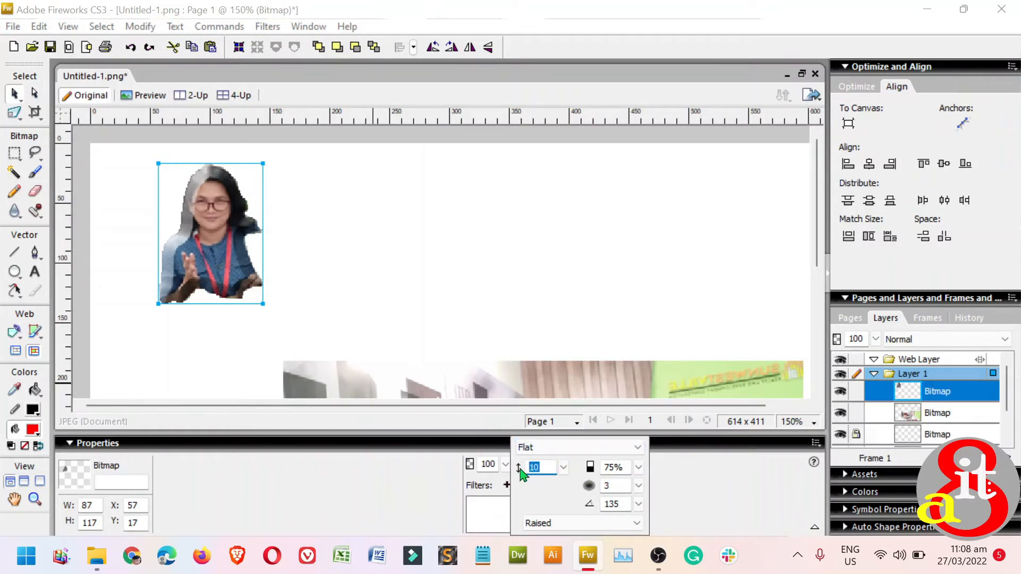
text(2)
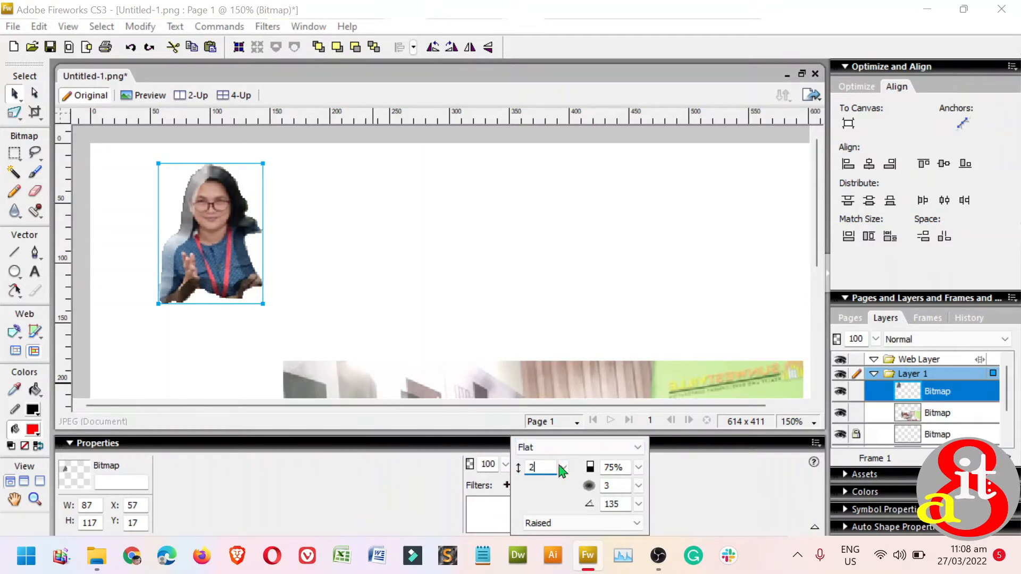
Set the Inner Bevel's softness to 5 and its contrast to 100%
click(620, 484)
drag(622, 485, 590, 486)
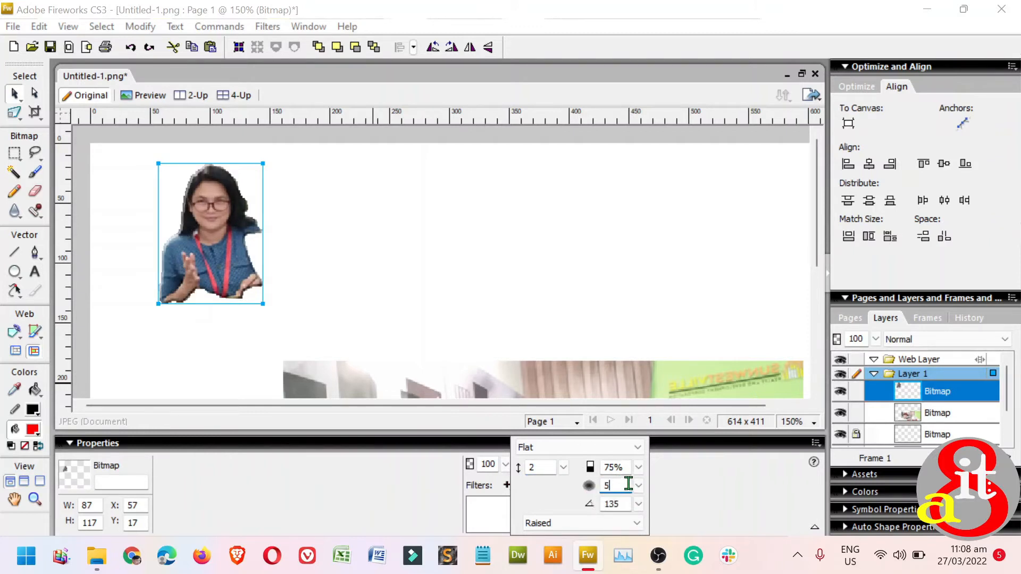
drag(628, 470, 587, 471)
text(100)
key(Return)
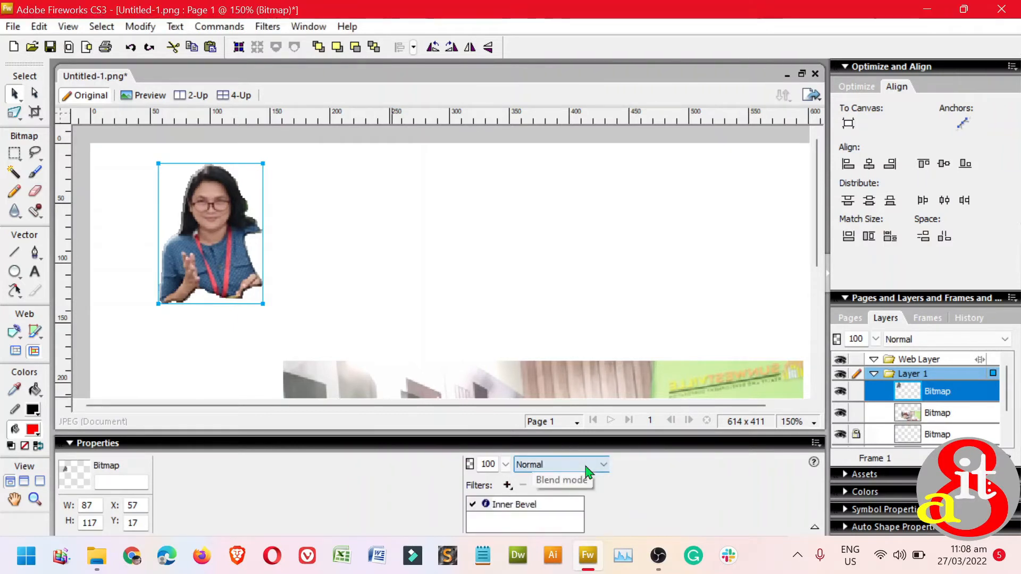
Examine the bevelled edges of the woman's cutout, and try to select the photo's green wall with the Magic Wand
key(ctrl+equal)
key(ctrl+equal)
key(ctrl+equal)
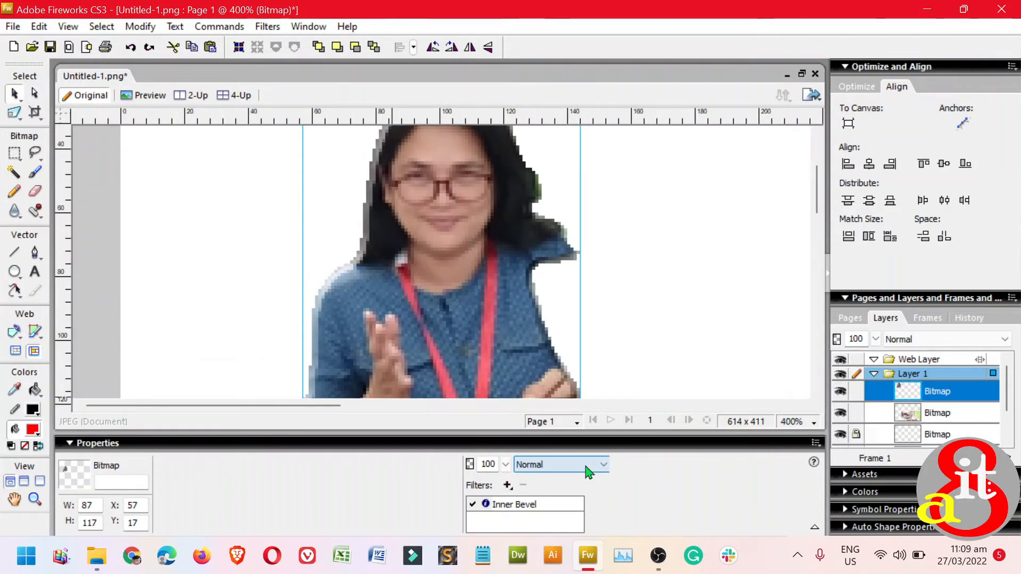
key(ctrl+0)
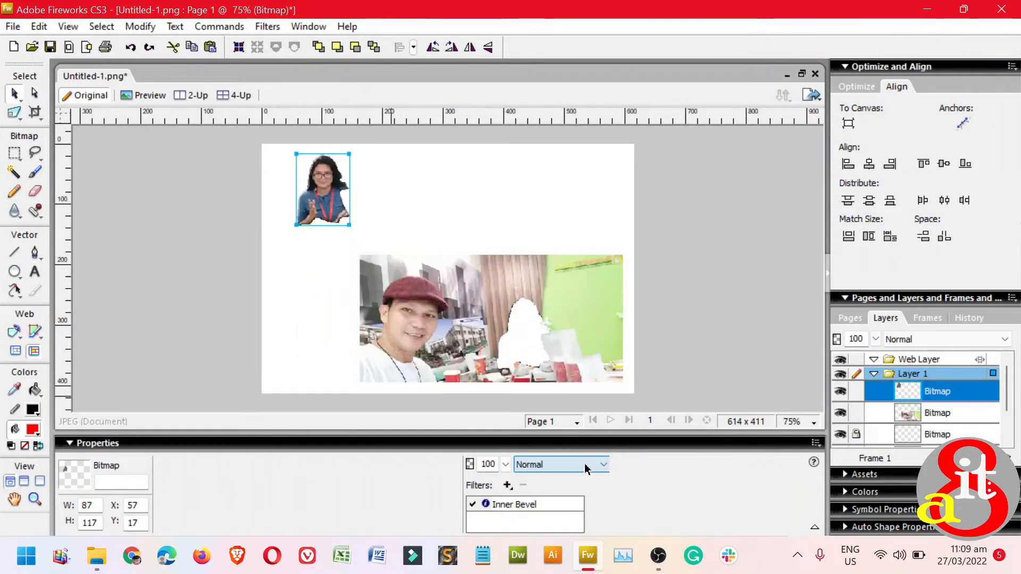
click(20, 181)
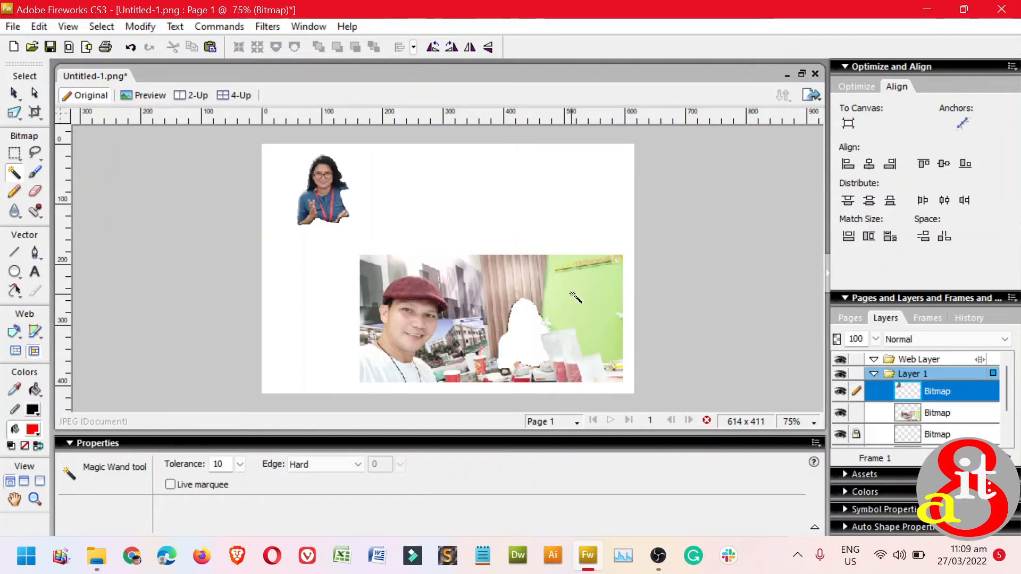
click(594, 311)
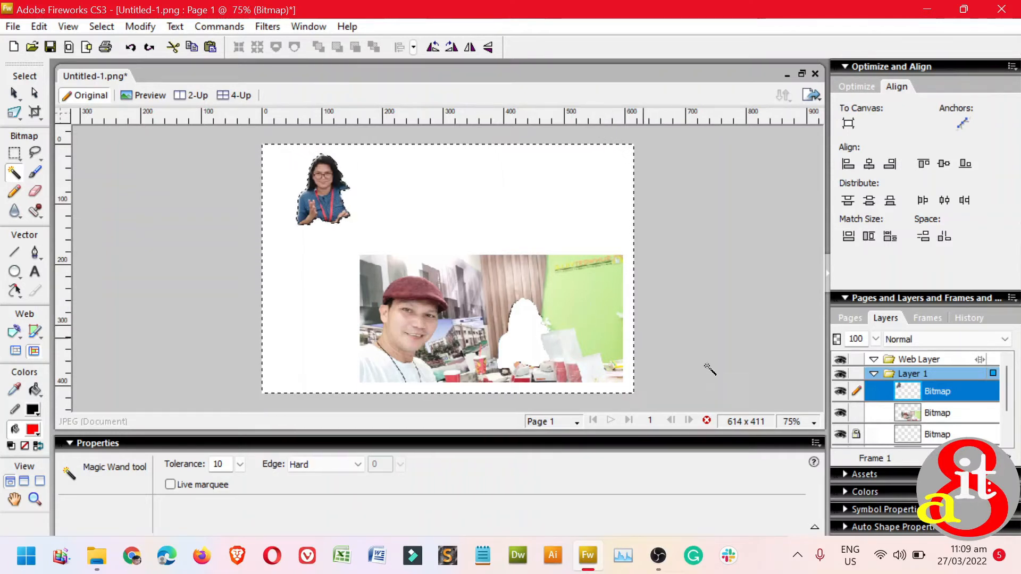
Lock the woman's cutout bitmap, keep the photo's bitmap unlocked, and Magic Wand-select part of its green wall at tolerance 10
click(856, 413)
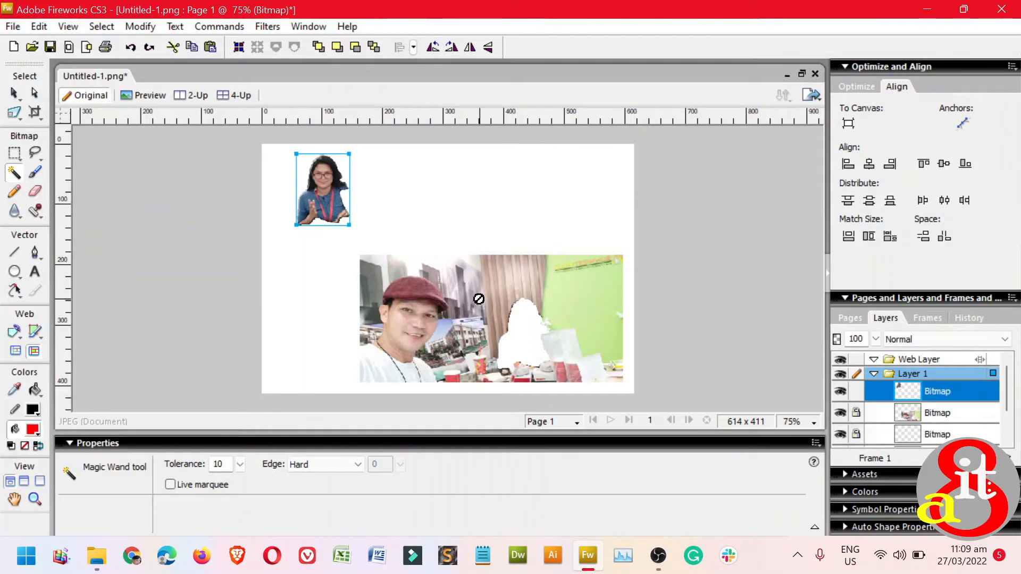
click(857, 392)
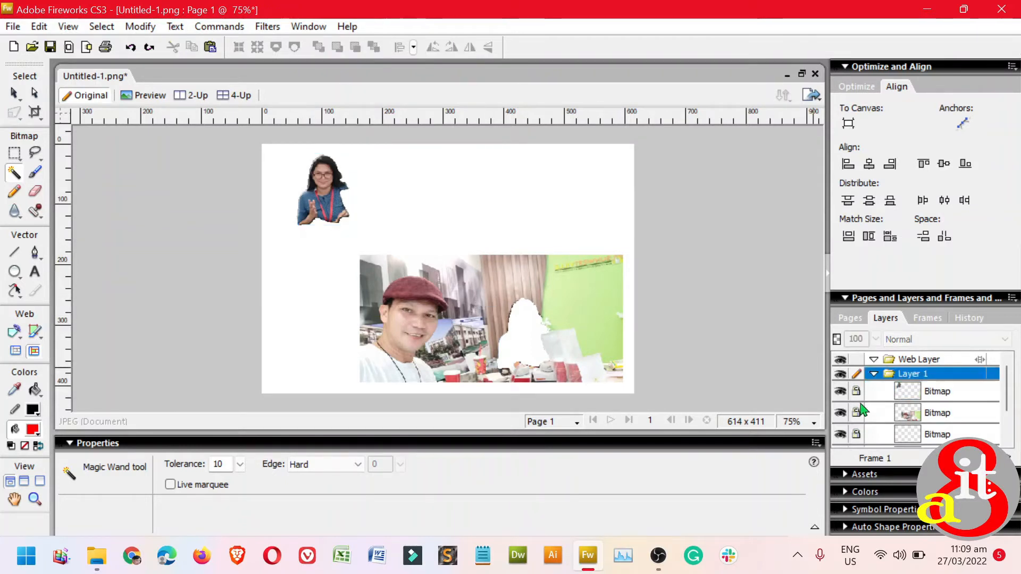
click(862, 410)
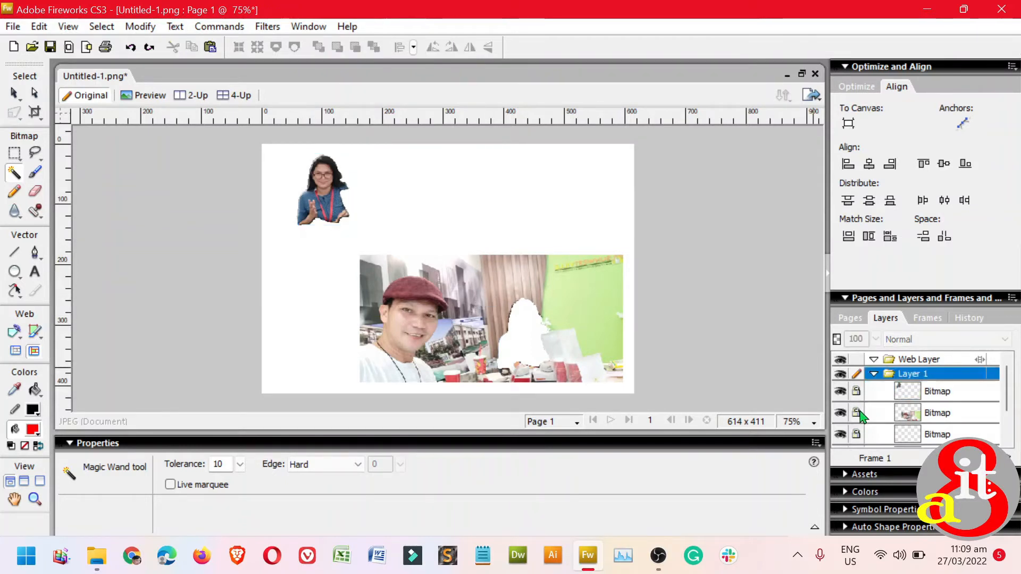
click(590, 307)
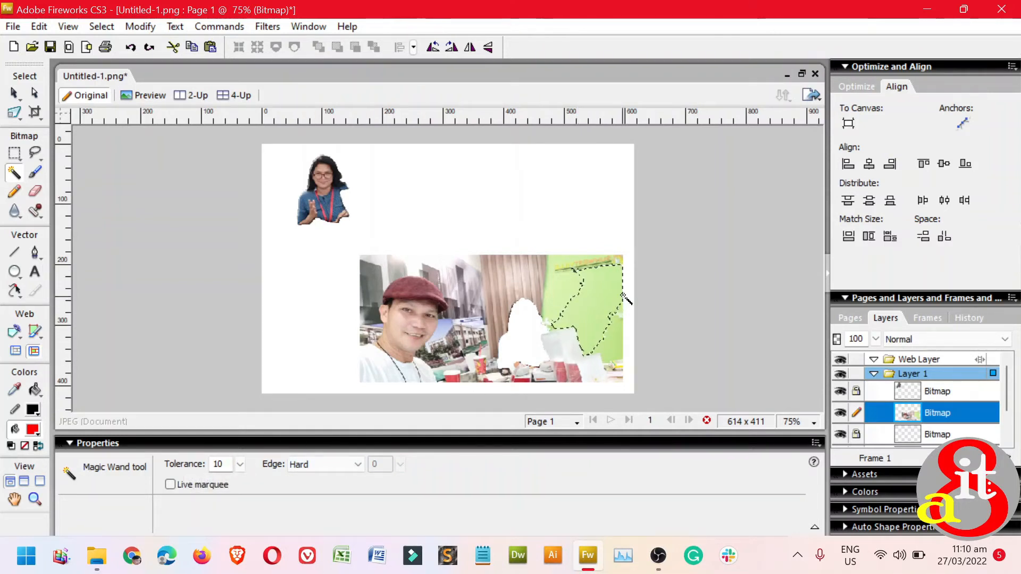
Set the Magic Wand tolerance to 25 and reselect the green wall in the photo
key(ctrl+equal)
key(ctrl+equal)
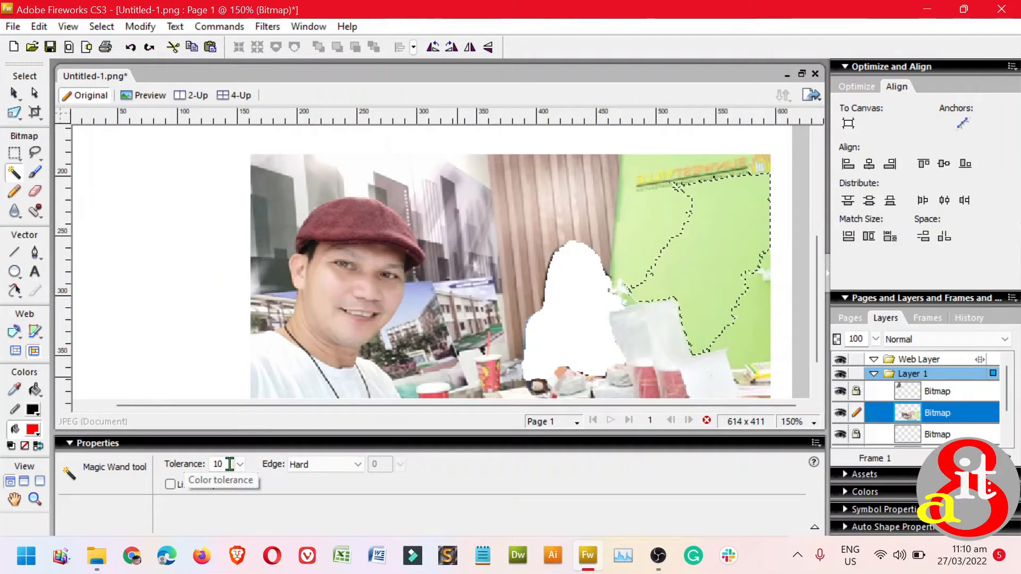
double_click(230, 464)
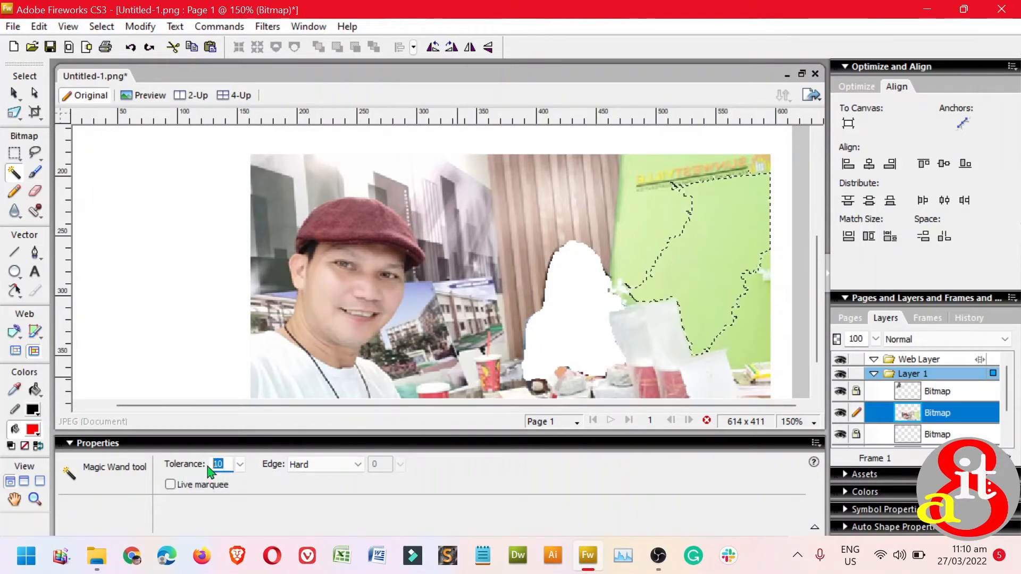
text(25)
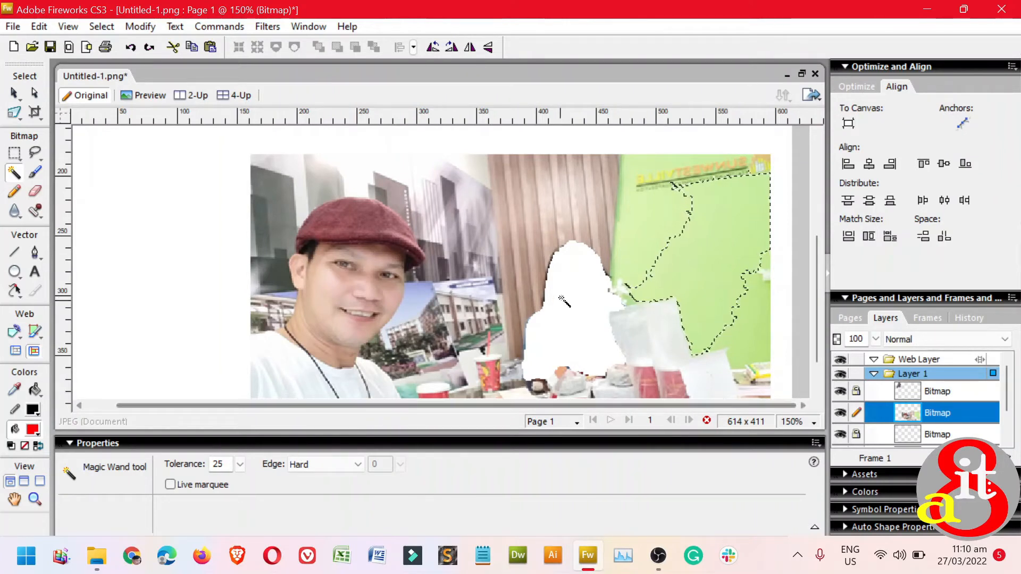
text(v)
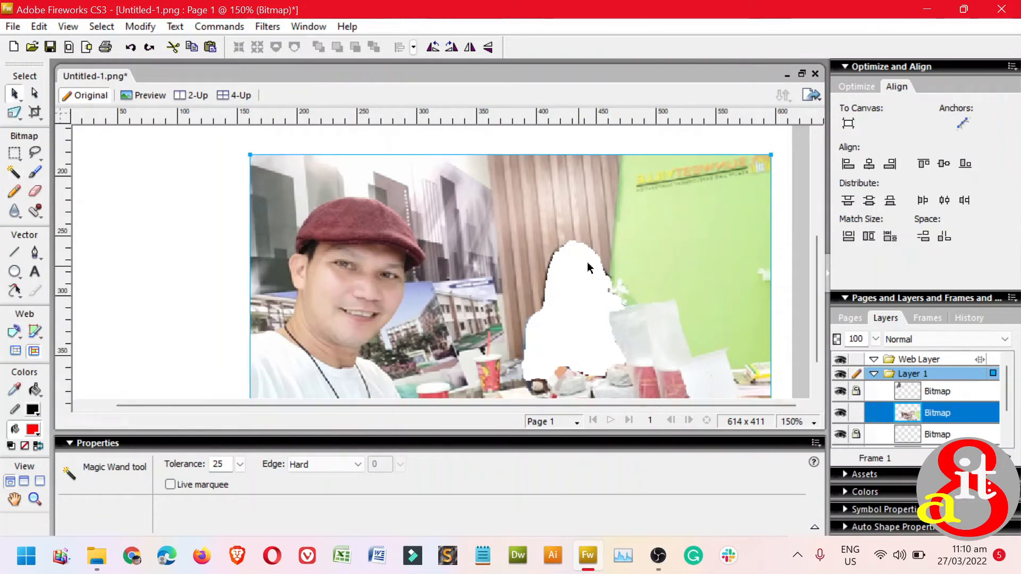
click(14, 171)
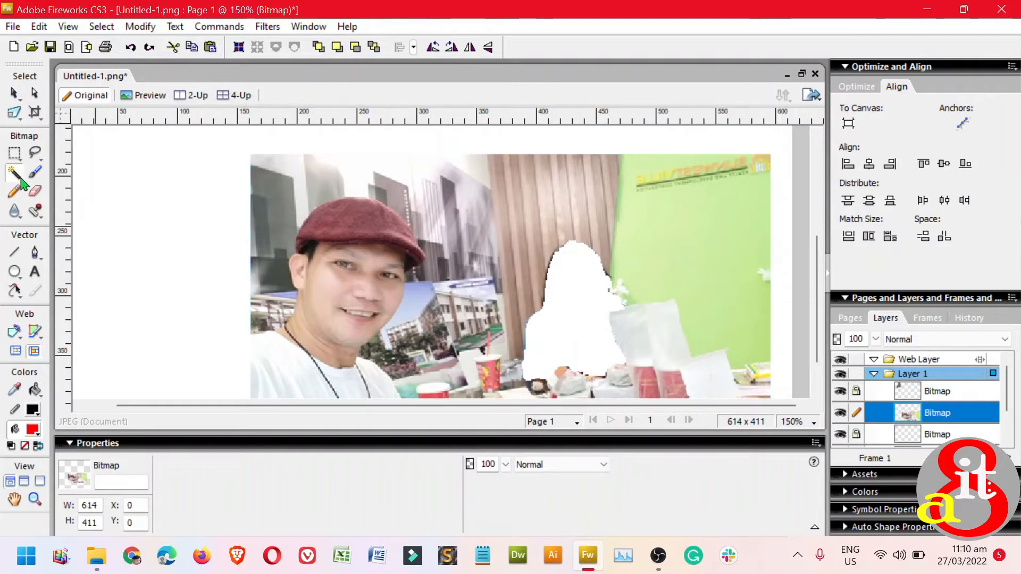
click(700, 273)
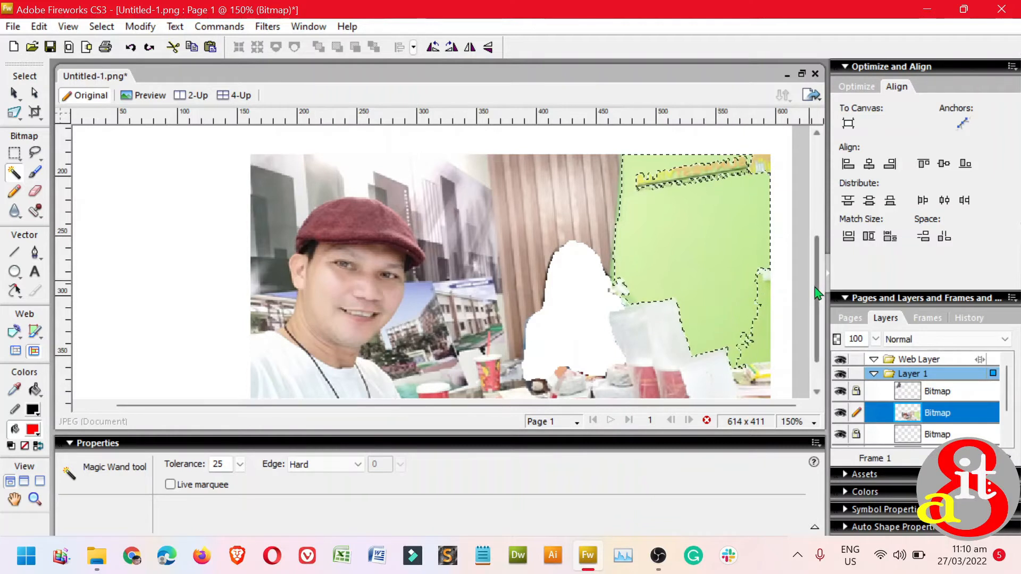
Delete the selected green wall area from the photo and clear the selection
mouse_move(816, 290)
mouse_down()
mouse_move(816, 265)
mouse_move(817, 291)
mouse_up()
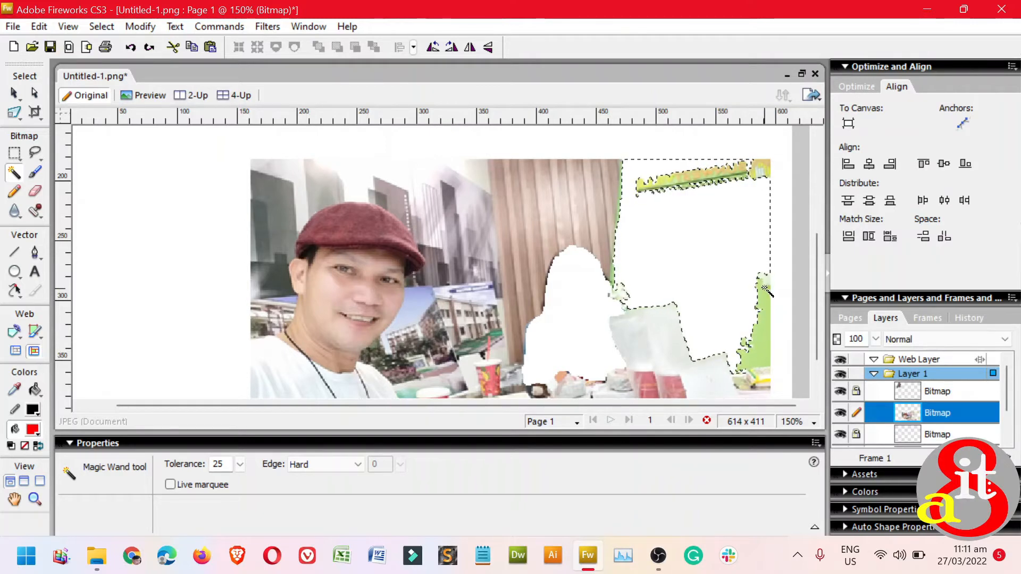
key(v)
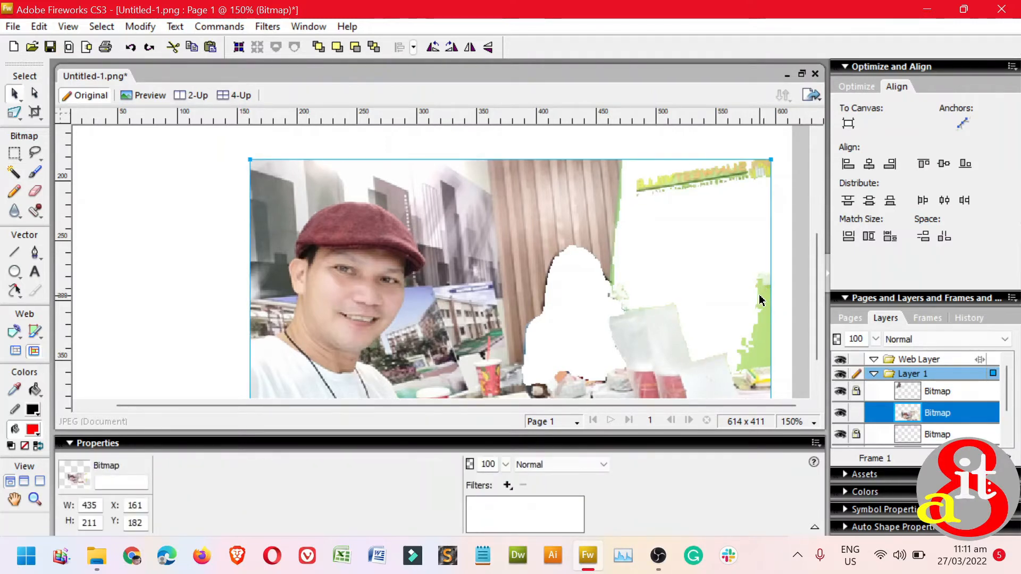
key(ctrl+1)
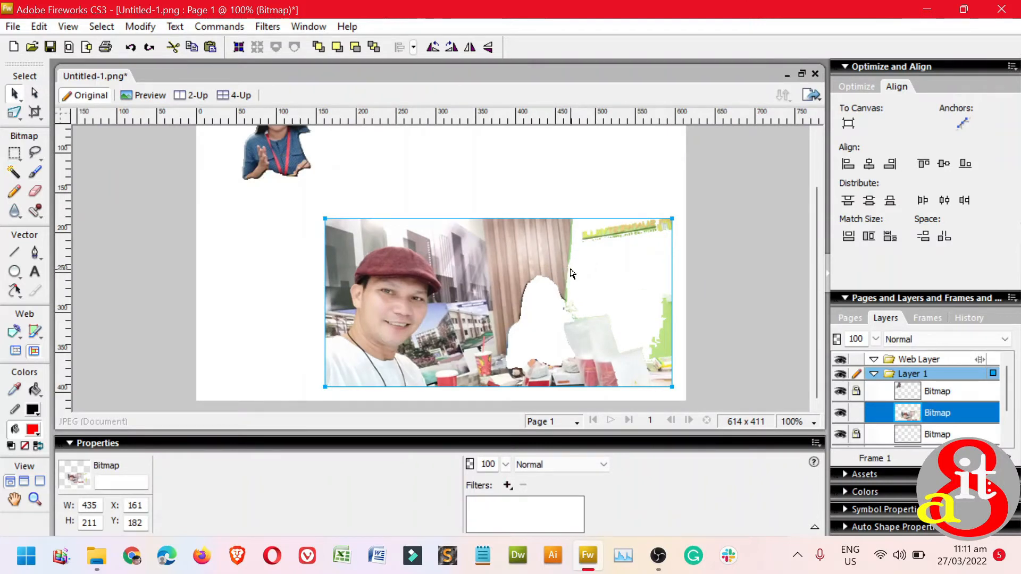
Activate the Brush tool and set the fill colour to black
click(37, 173)
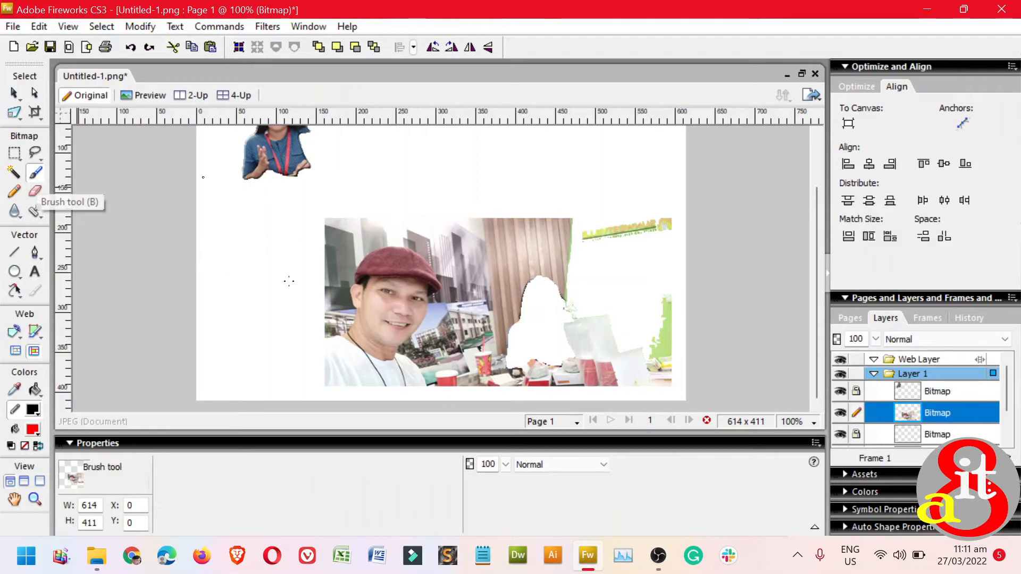
key(ctrl+d)
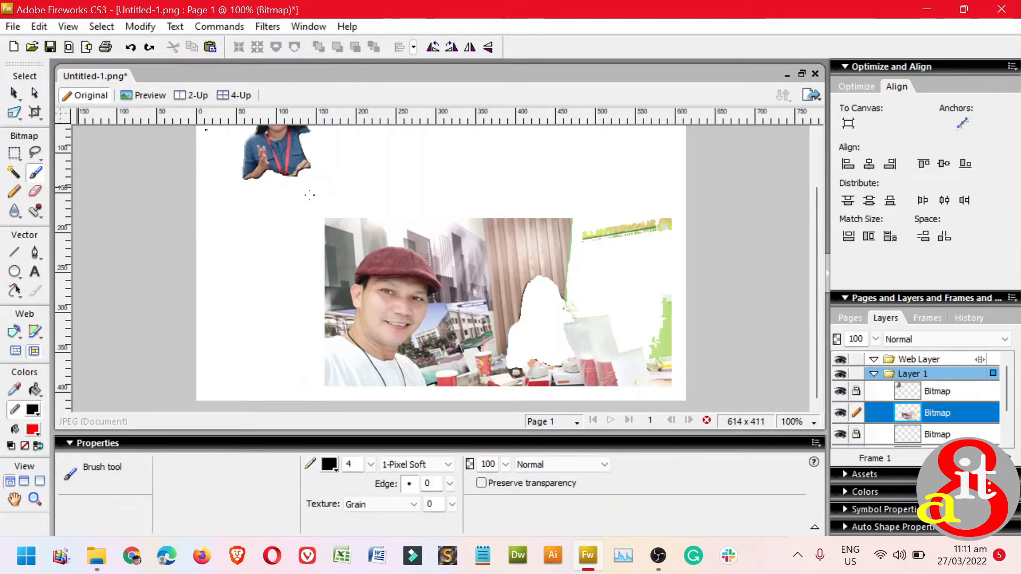
key(v)
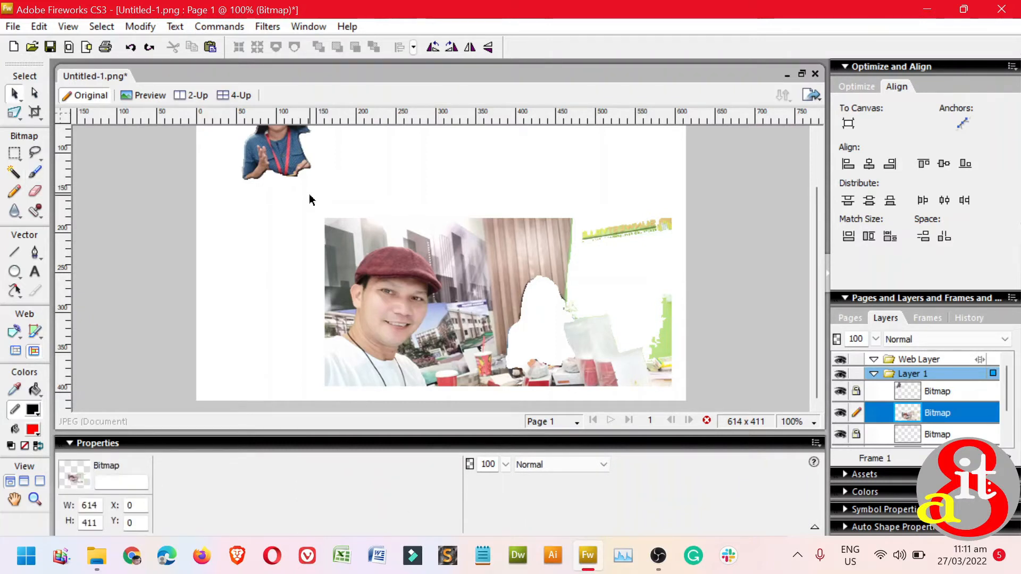
key(ctrl+equal)
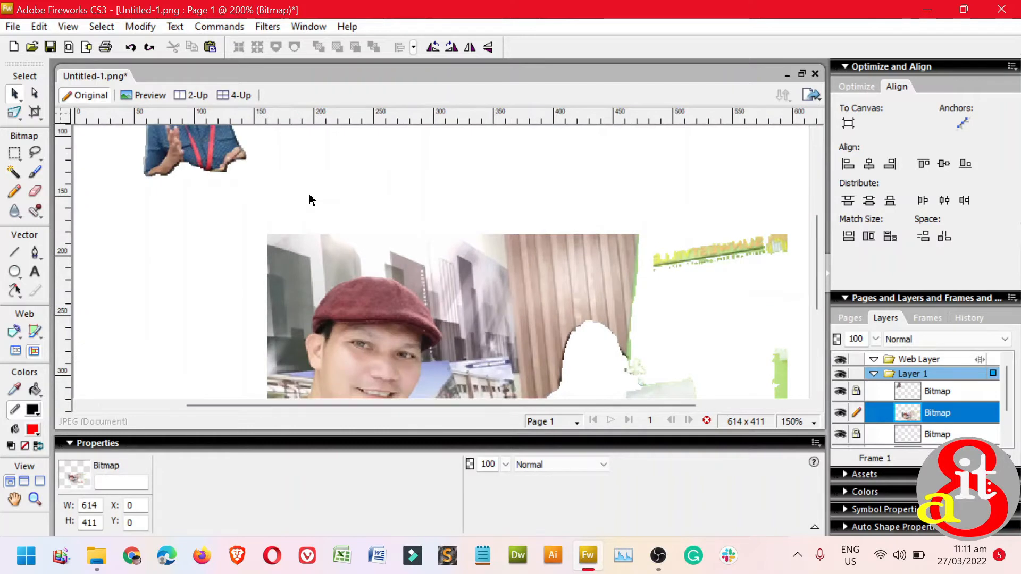
key(ctrl+equal)
key(b)
key(h)
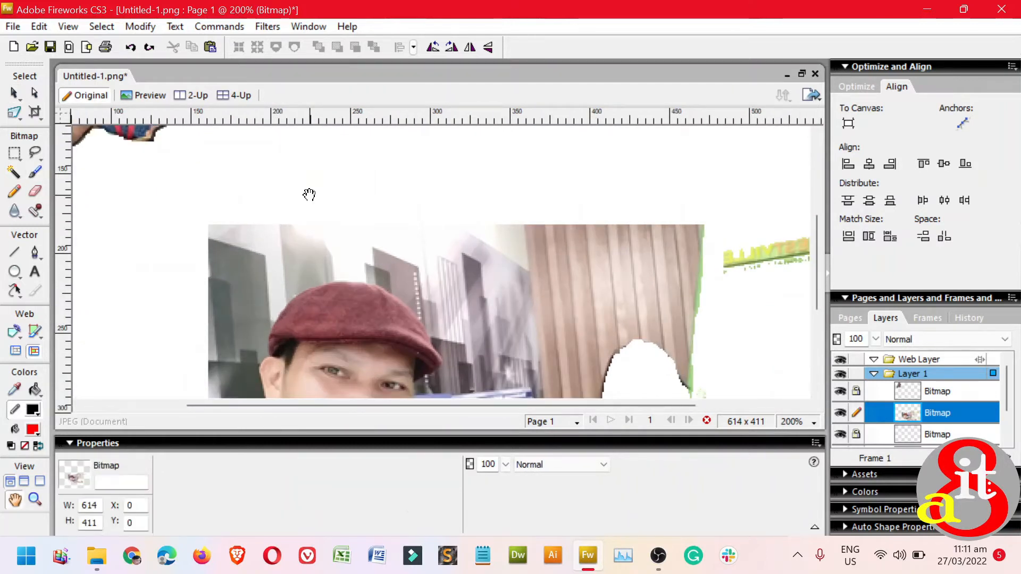
drag(464, 180, 310, 369)
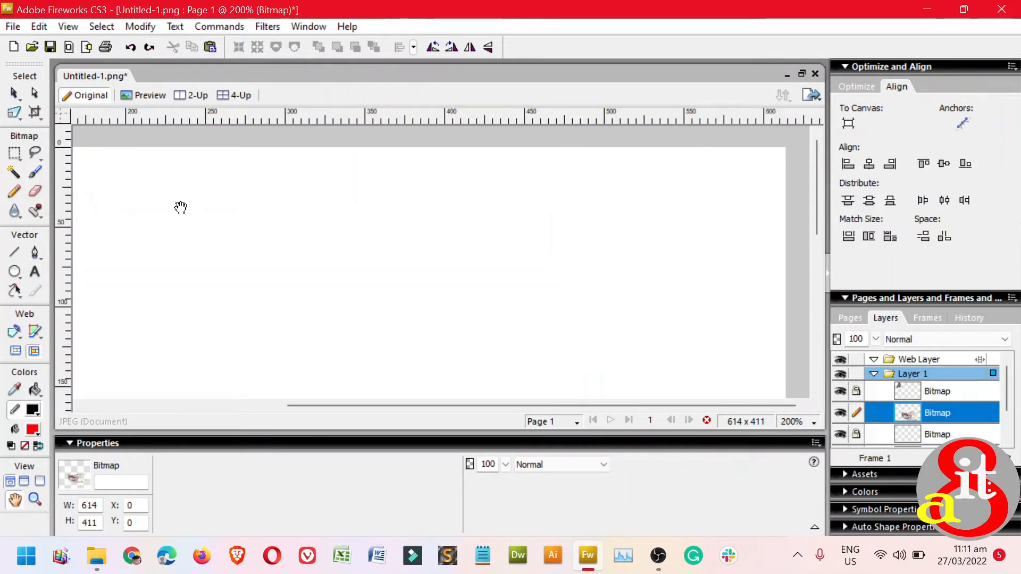
key(b)
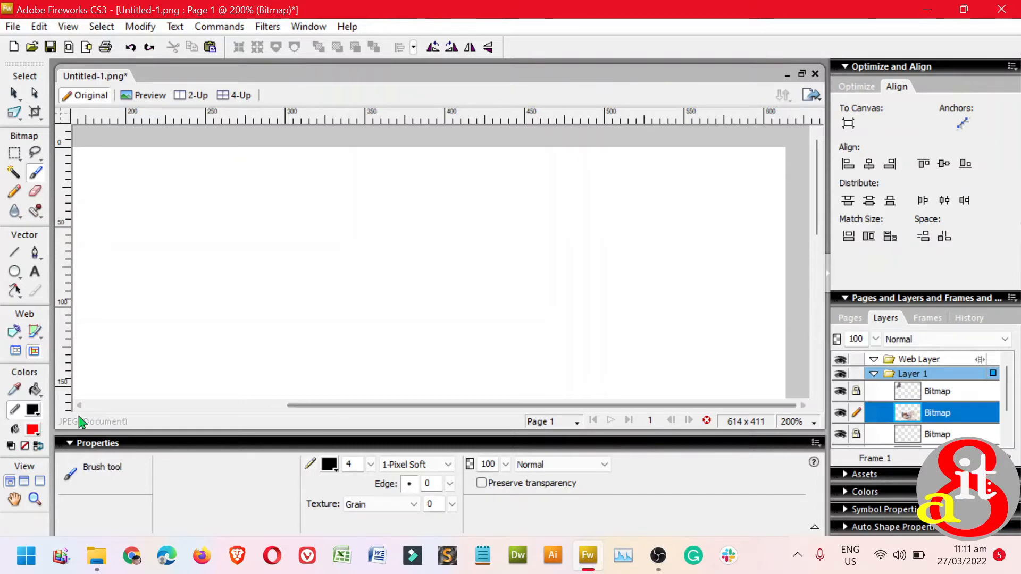
click(34, 429)
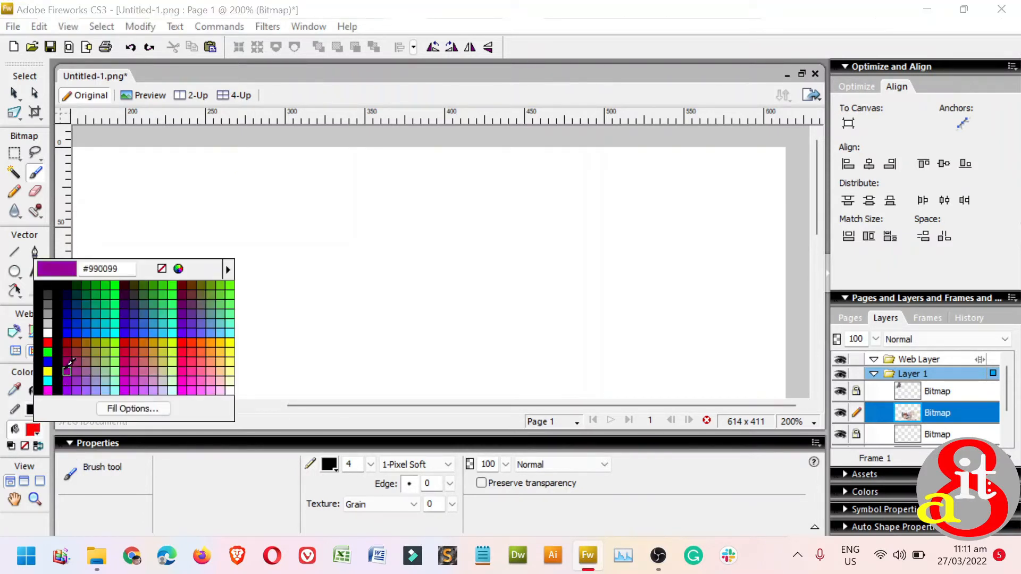
click(57, 371)
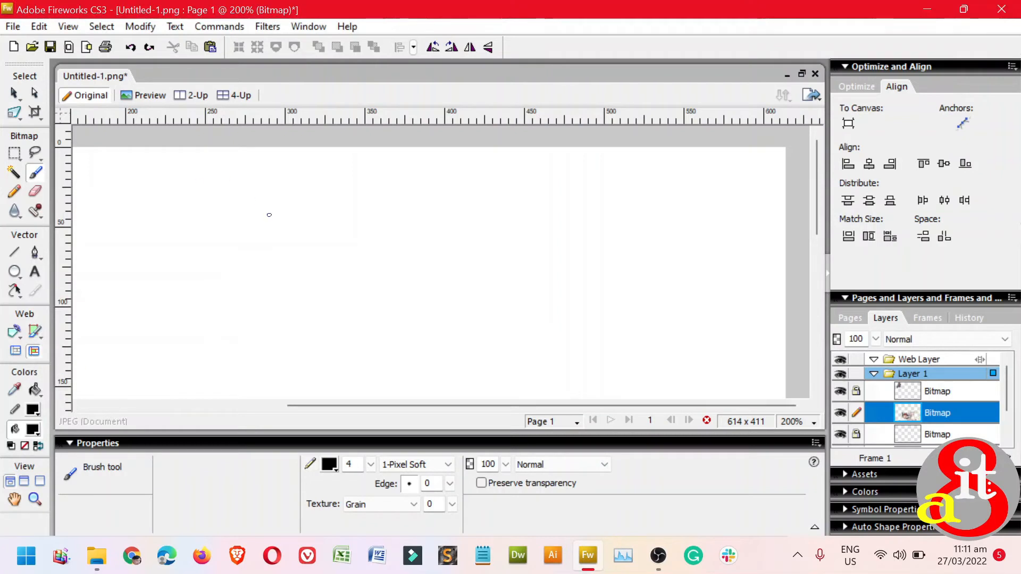
Paint two joined curved black strokes on the blank canvas above the photo with the 4-pixel 1-Pixel Soft brush
mouse_move(386, 331)
mouse_down()
mouse_move(455, 327)
mouse_move(555, 361)
mouse_up()
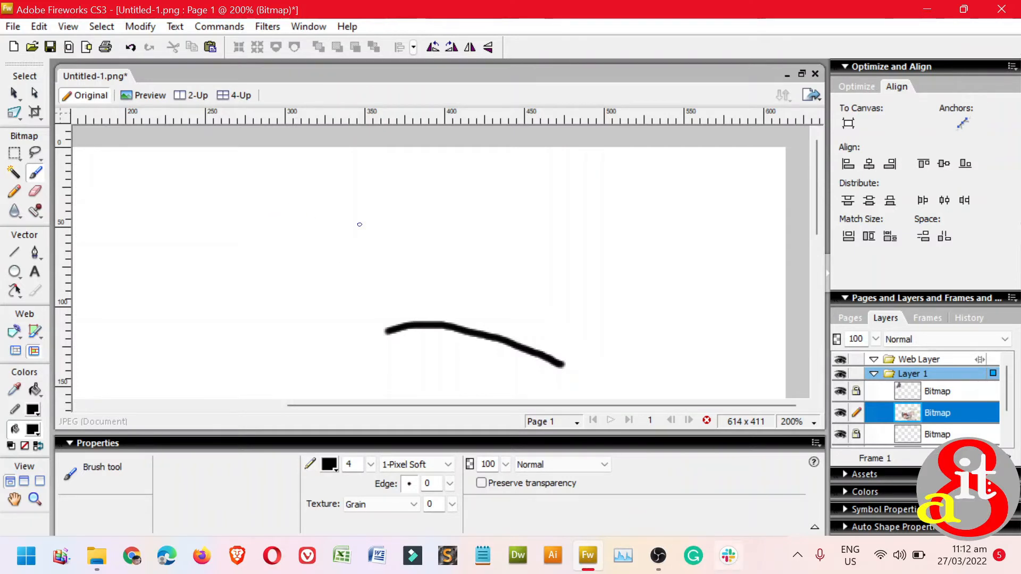
mouse_move(659, 563)
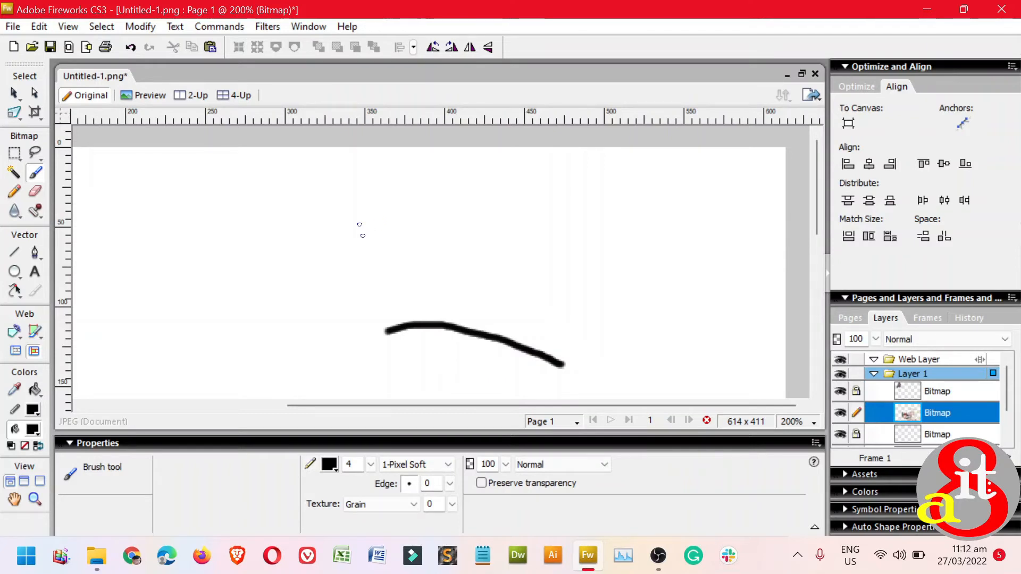
mouse_move(543, 353)
mouse_down()
mouse_move(626, 327)
mouse_move(661, 333)
mouse_move(729, 399)
mouse_up()
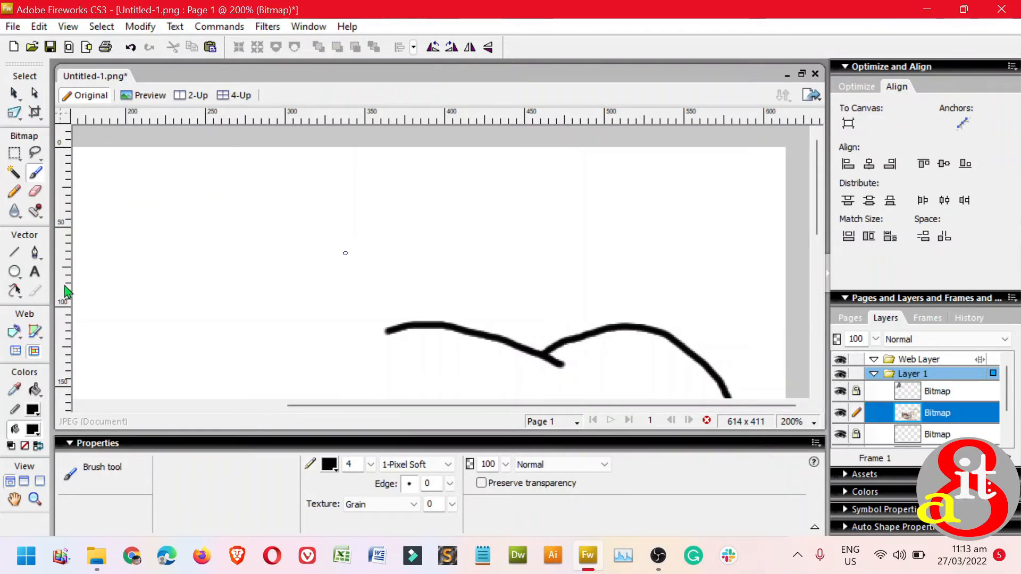
Sketch a small black fish-like outline with the Pencil tool on the blank canvas, up and left of the brush strokes
click(16, 195)
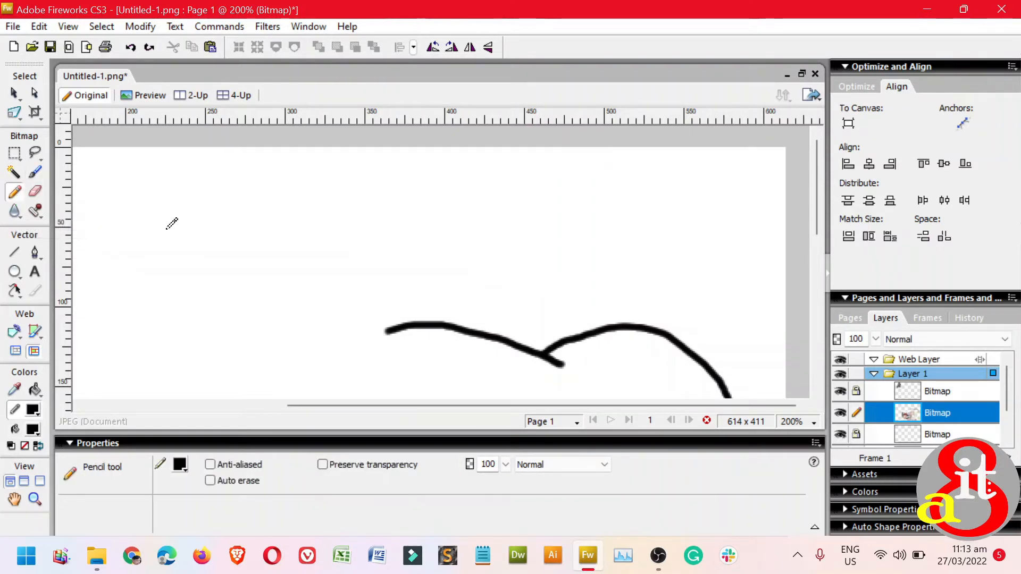
mouse_move(181, 231)
mouse_down()
mouse_move(248, 230)
mouse_move(309, 259)
mouse_up()
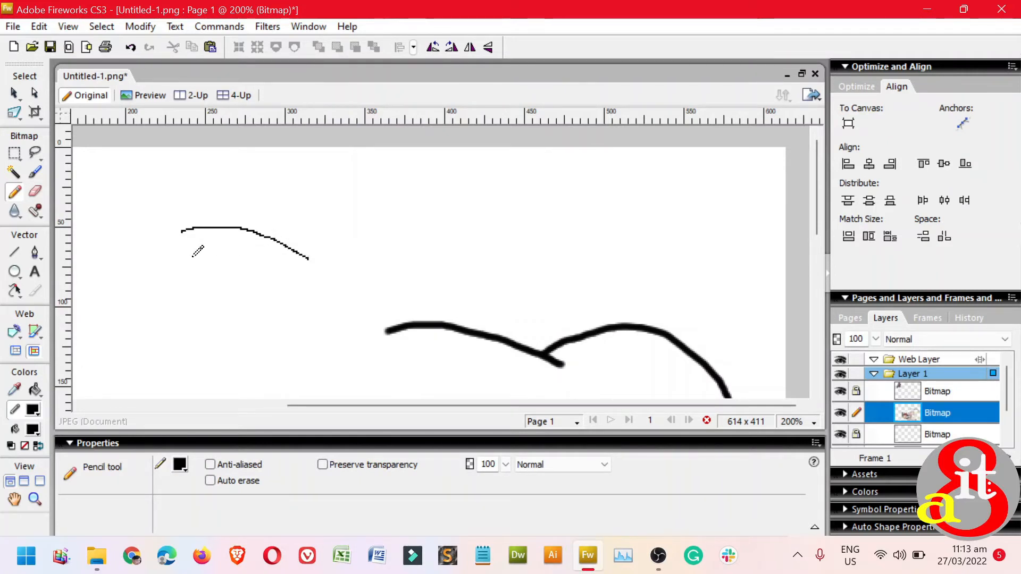
drag(192, 259, 294, 252)
drag(211, 224, 205, 267)
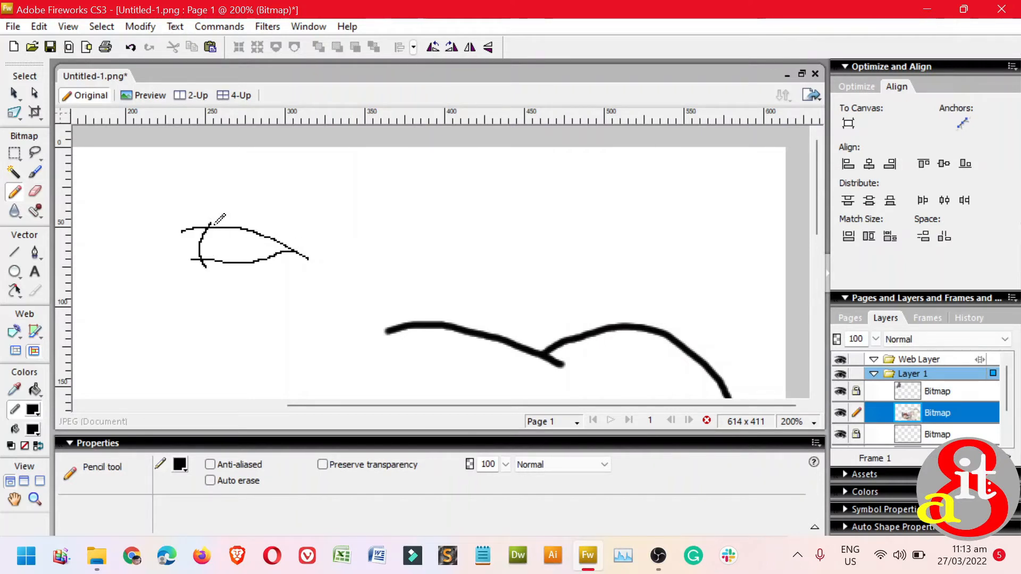
mouse_move(211, 224)
mouse_down()
mouse_move(220, 243)
mouse_move(202, 258)
mouse_up()
click(14, 94)
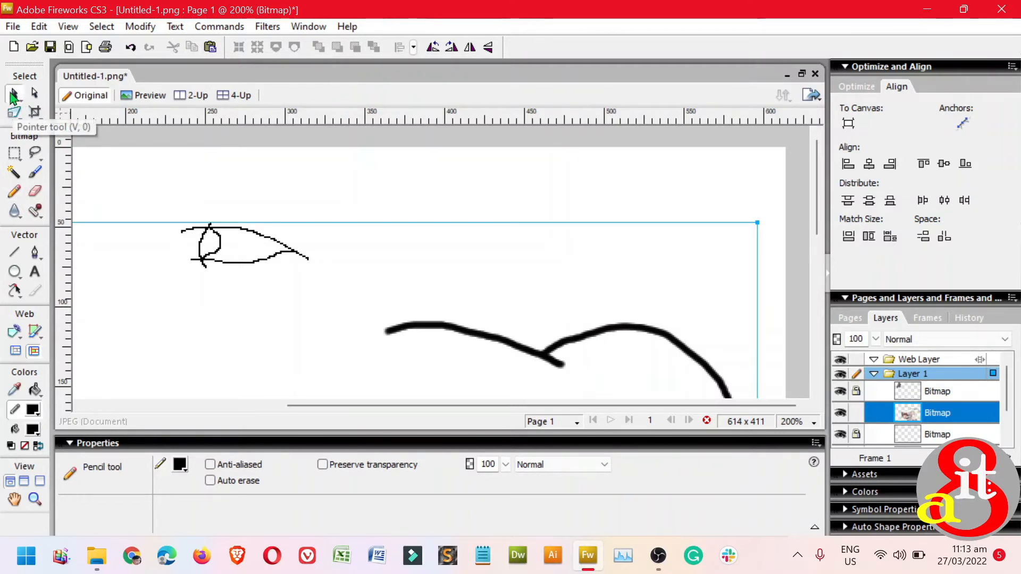
Erase broad strokes through the middle of the photo, including part of the man's face, with the 25-pixel round Eraser
click(36, 193)
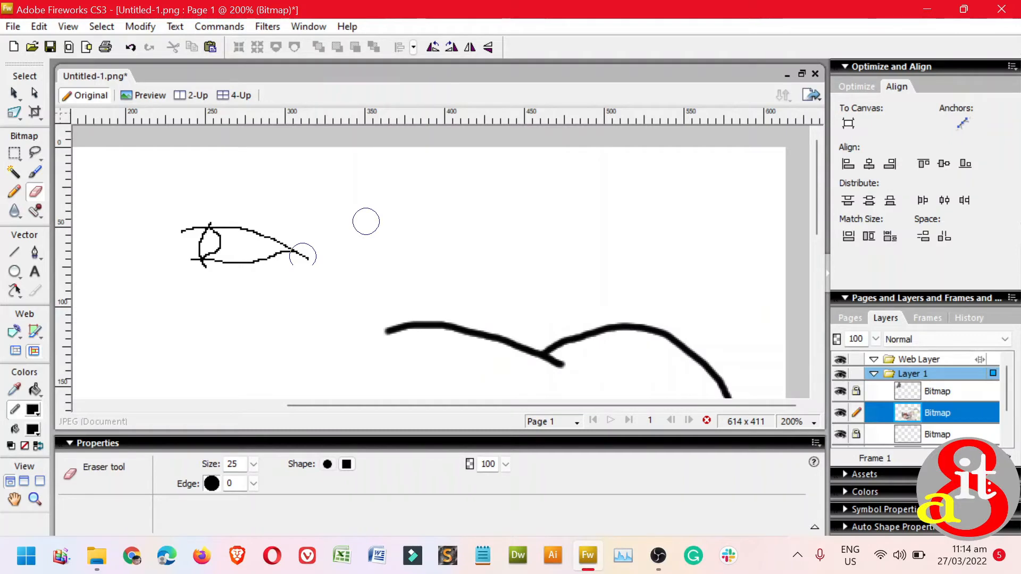
scroll(547, 340, down, 1)
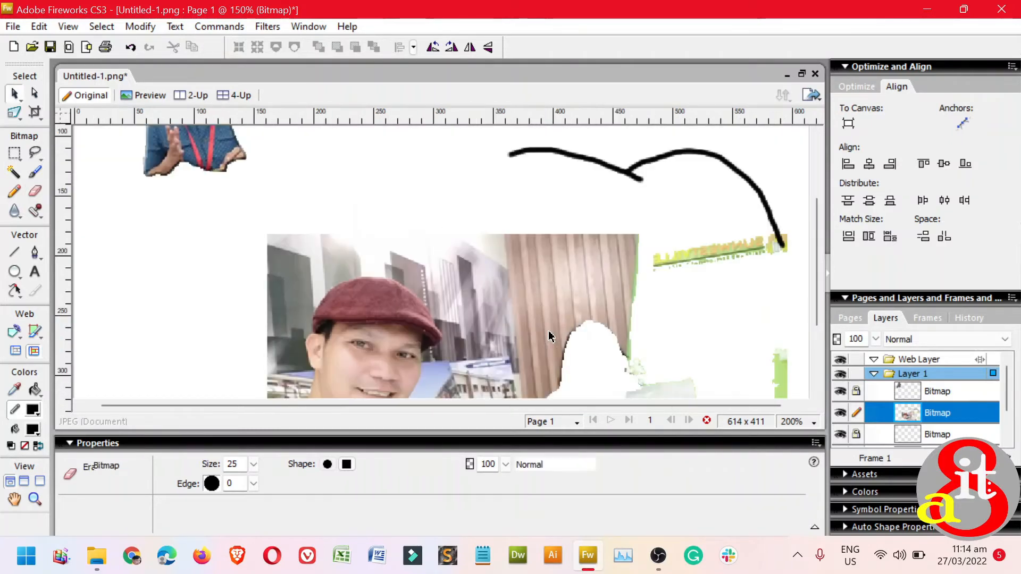
scroll(366, 221, down, 1)
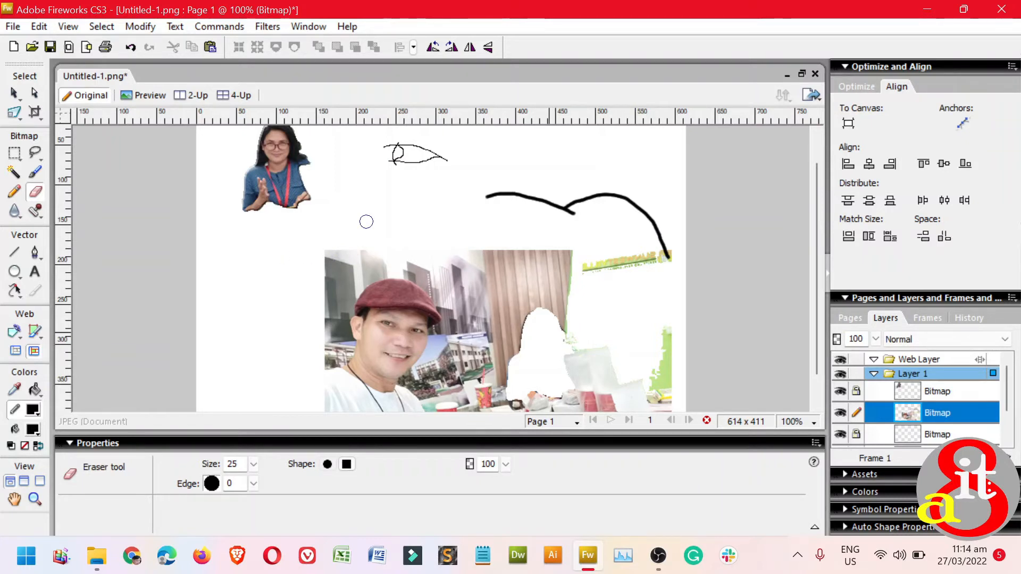
drag(452, 399, 503, 388)
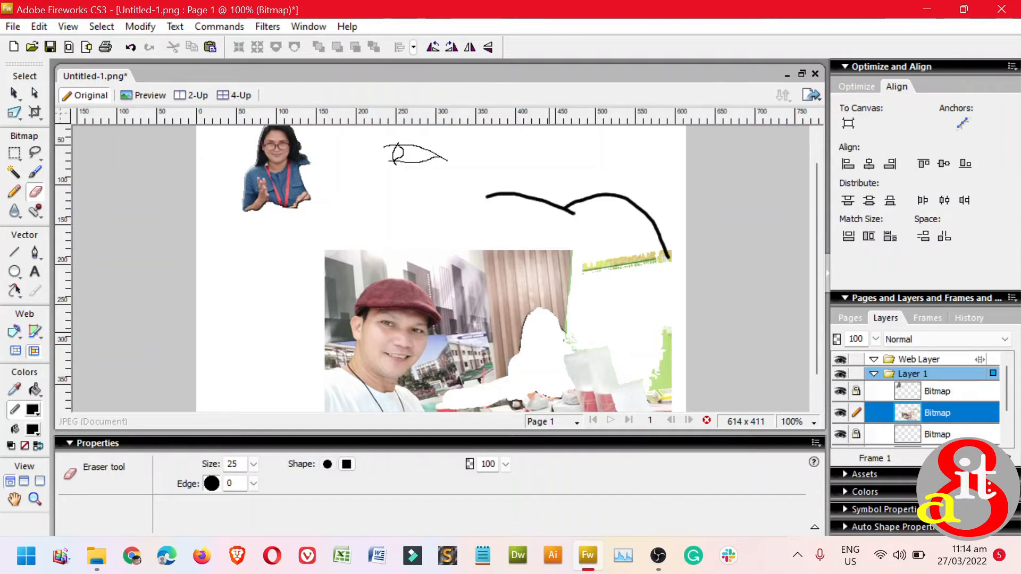
drag(462, 379, 505, 378)
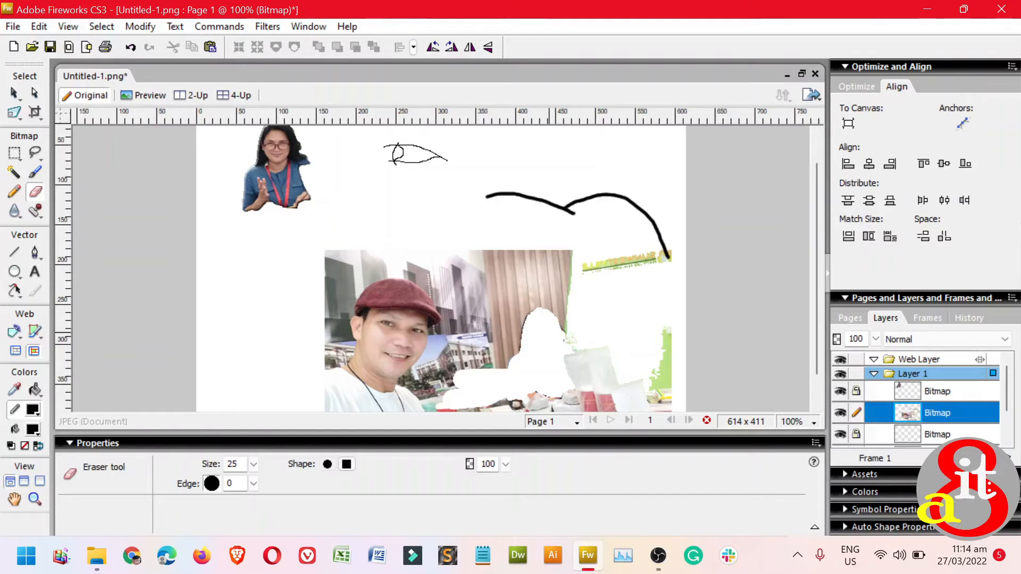
drag(430, 338, 512, 346)
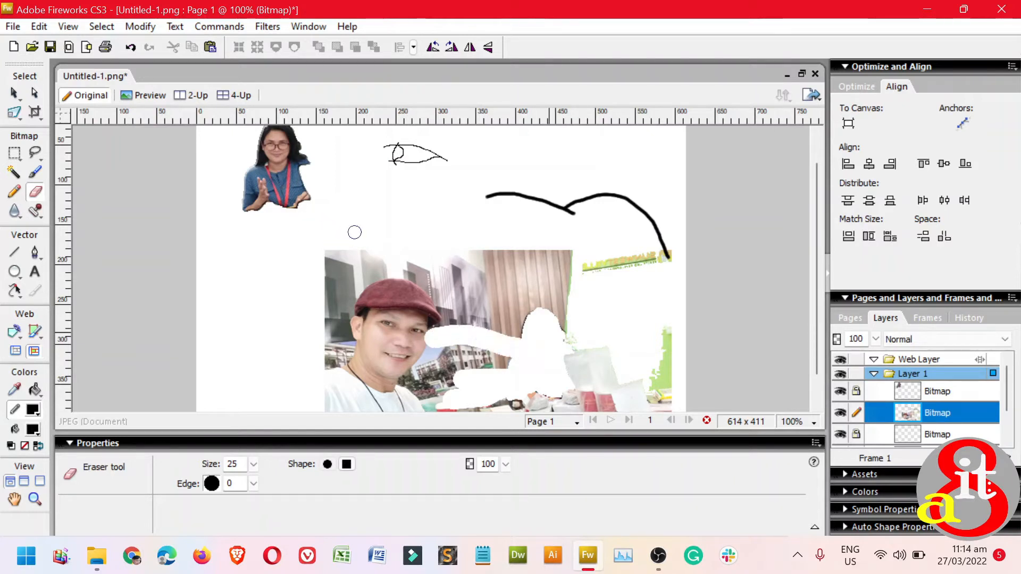
mouse_move(417, 341)
mouse_down()
mouse_move(439, 330)
mouse_move(516, 342)
mouse_up()
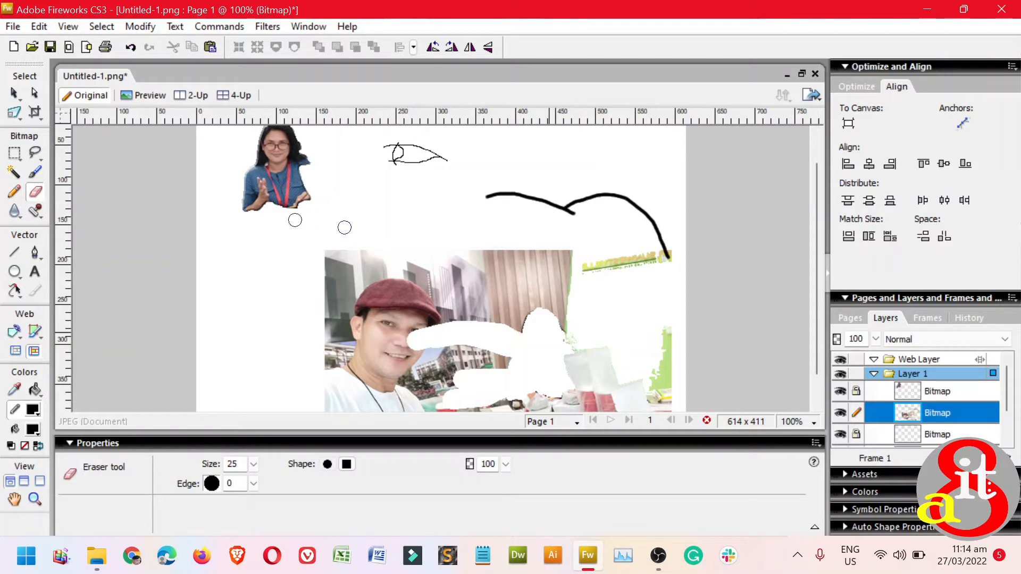
drag(433, 323, 520, 328)
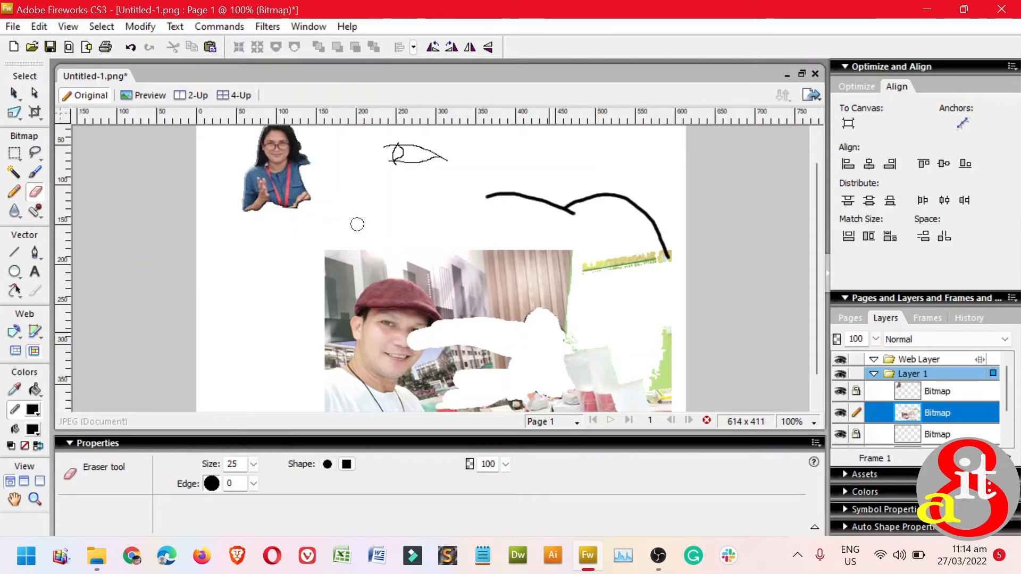
drag(526, 326, 526, 407)
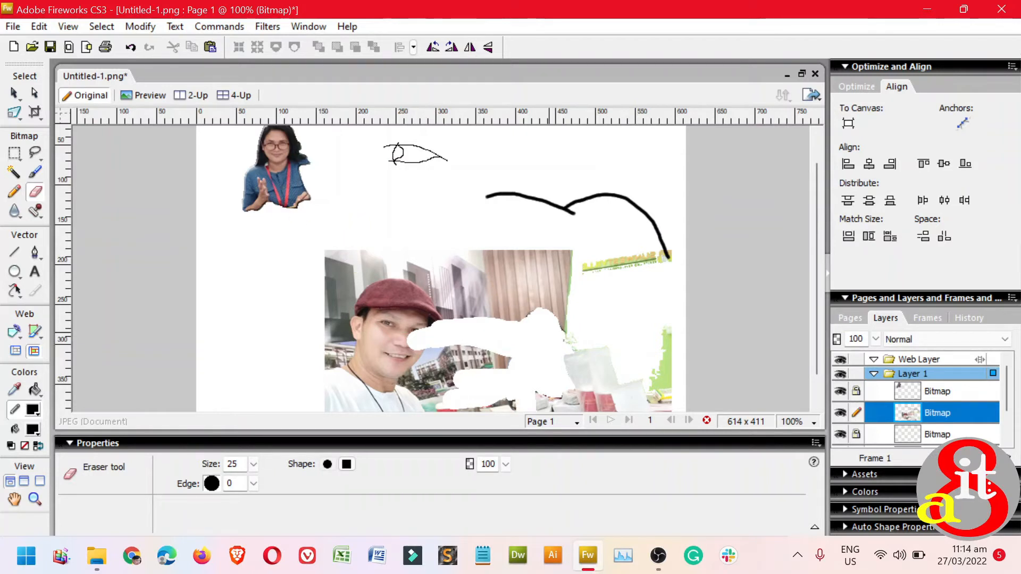
drag(391, 319, 392, 382)
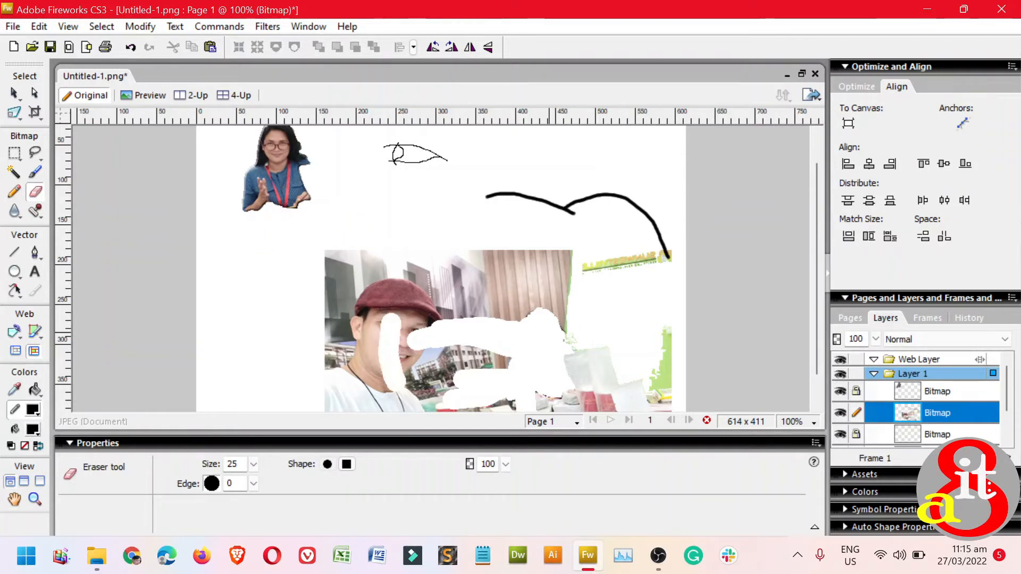
drag(432, 319, 439, 388)
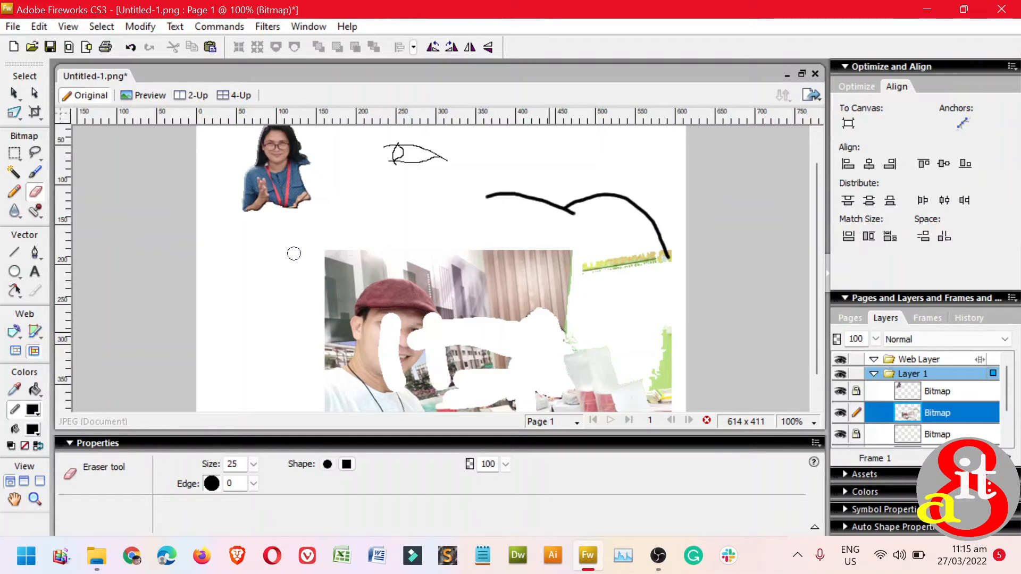
drag(495, 337, 496, 379)
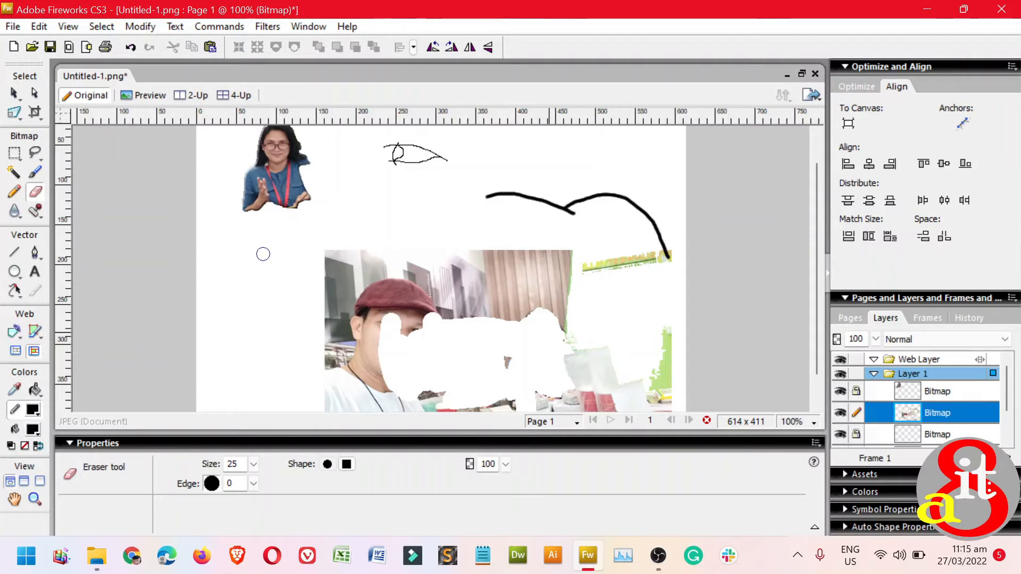
Unlock both the photo bitmap and the cut-out woman's bitmap in Layer 1
click(856, 417)
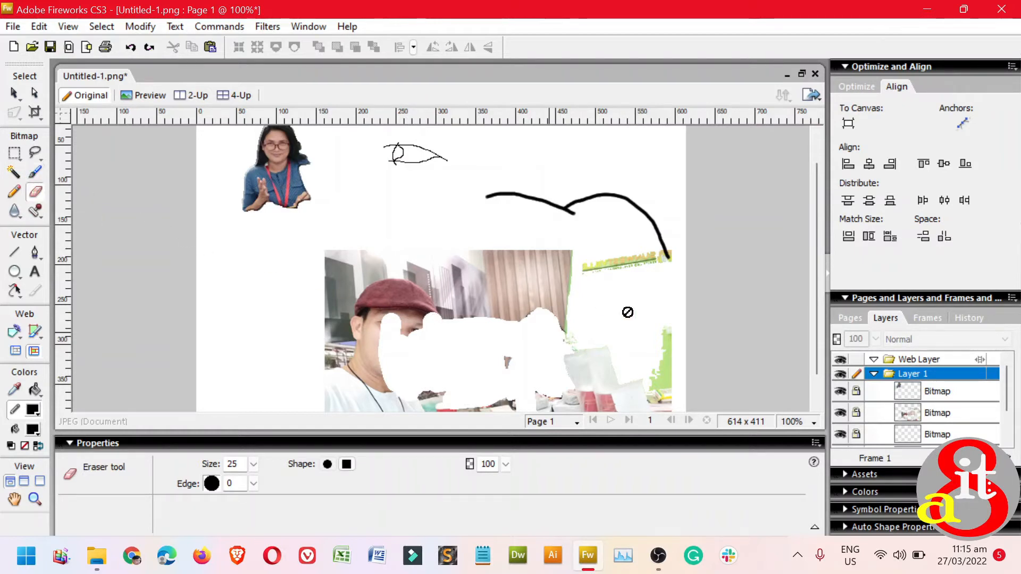
click(857, 414)
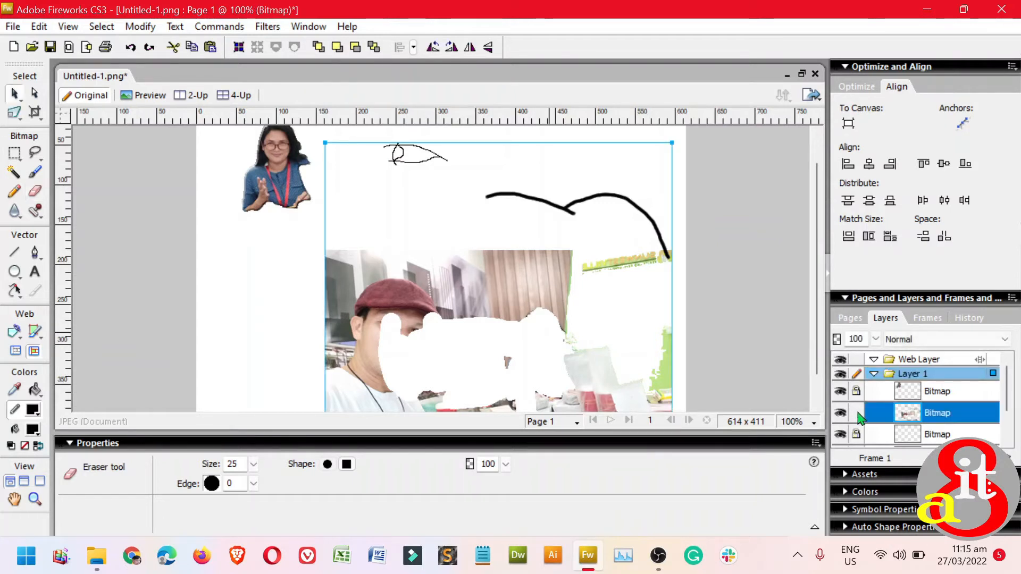
key(ctrl+minus)
key(e)
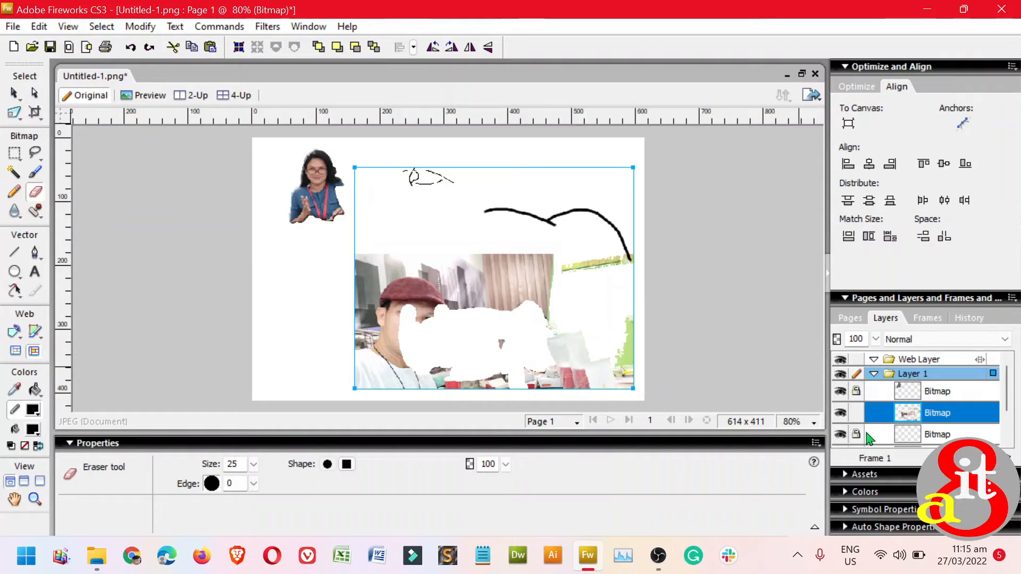
click(856, 393)
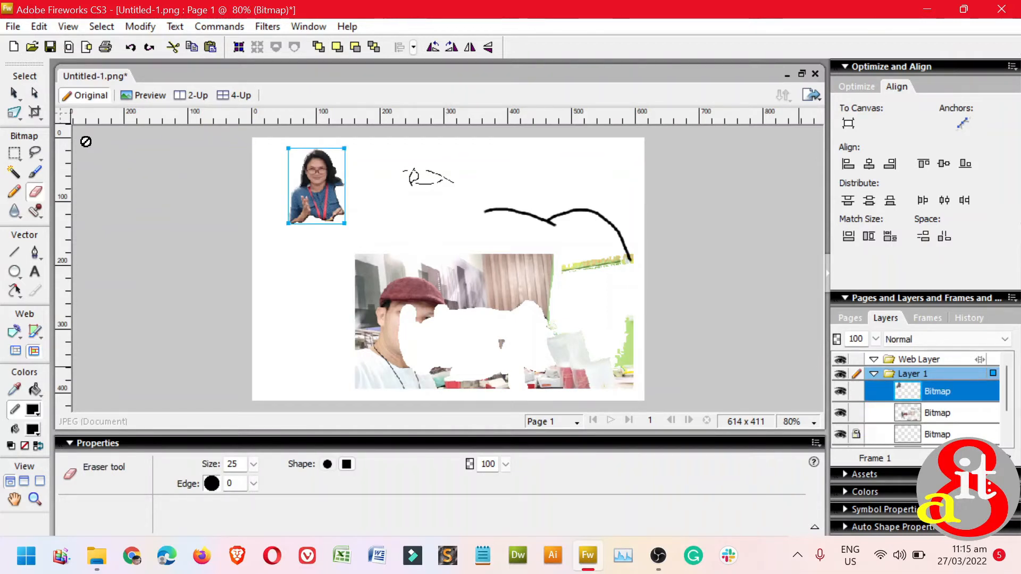
Select the cut-out woman and the photo together with the Pointer tool and move them toward the canvas's right edge
click(16, 94)
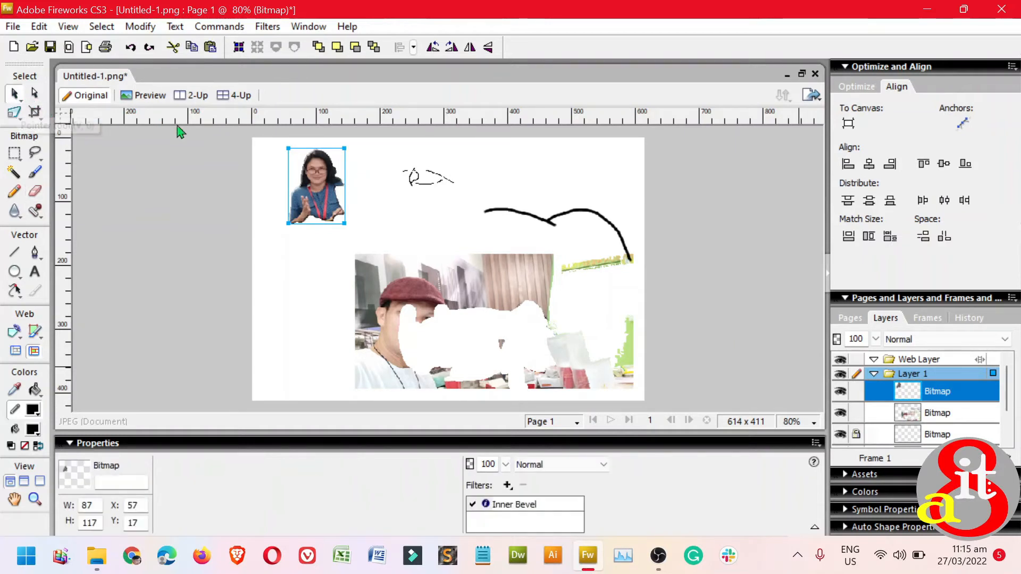
drag(212, 132, 676, 411)
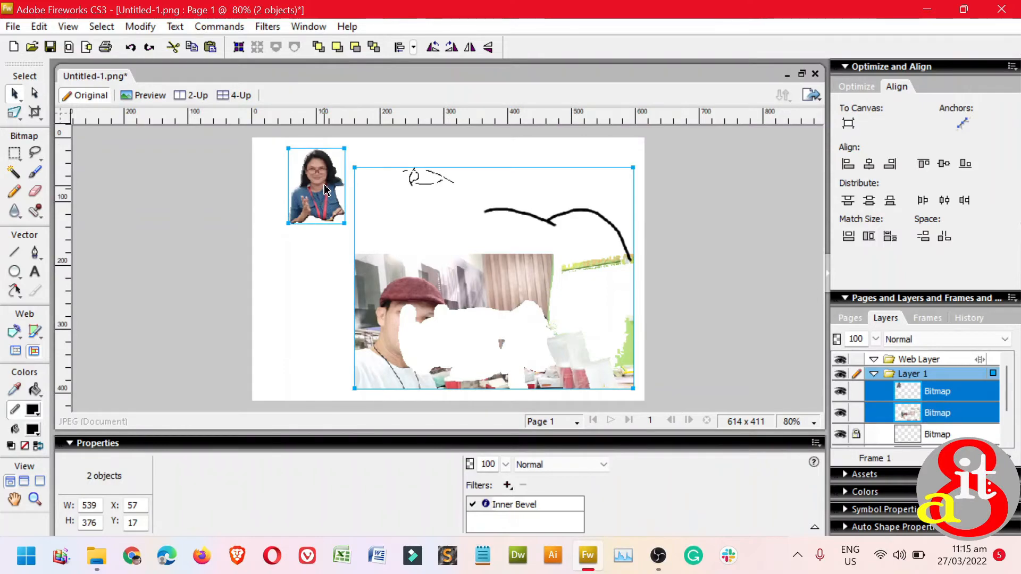
drag(326, 190, 682, 244)
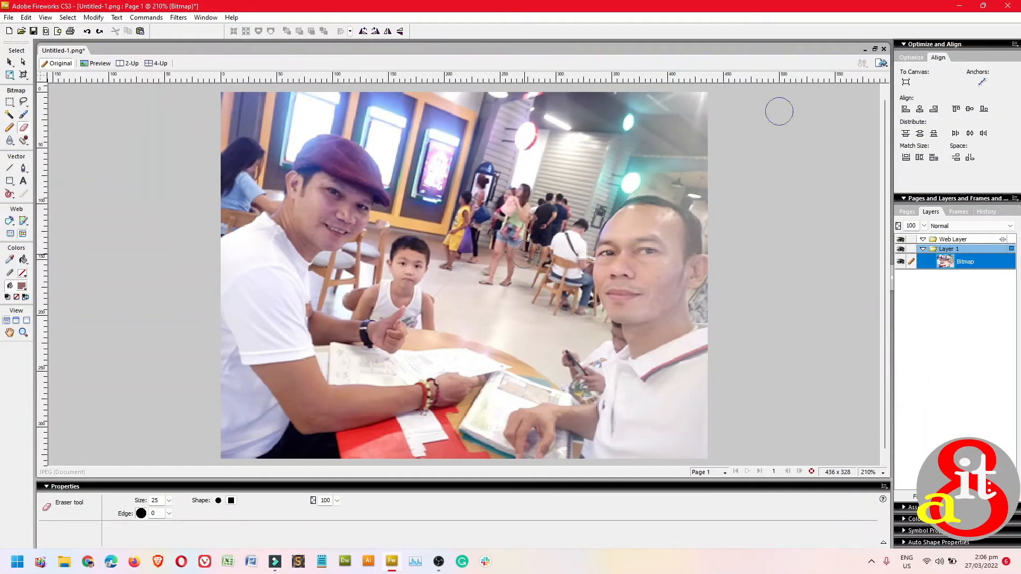
Minimize Fireworks and open the Windows display settings from the desktop
click(961, 7)
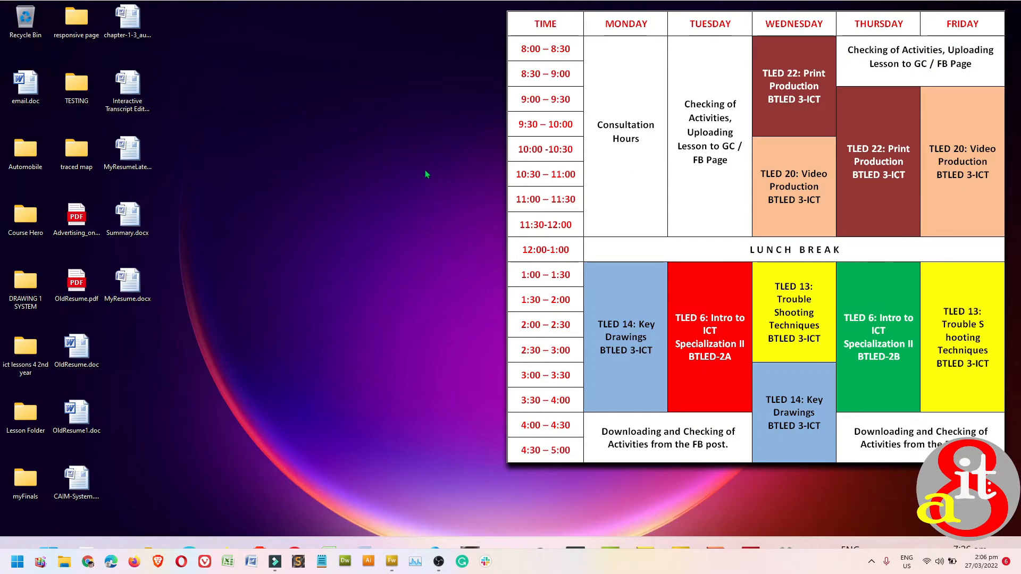
right_click(413, 174)
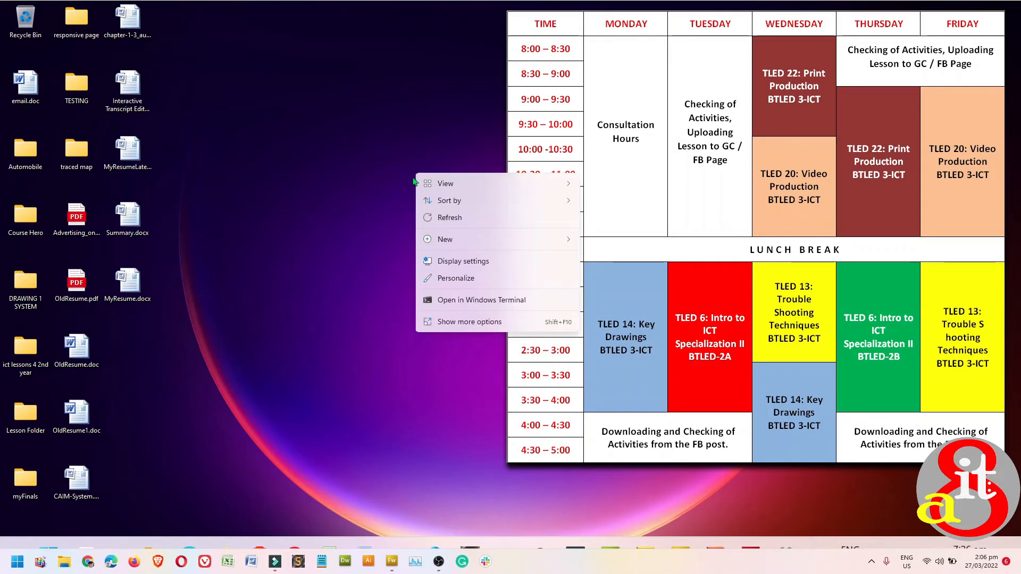
click(464, 261)
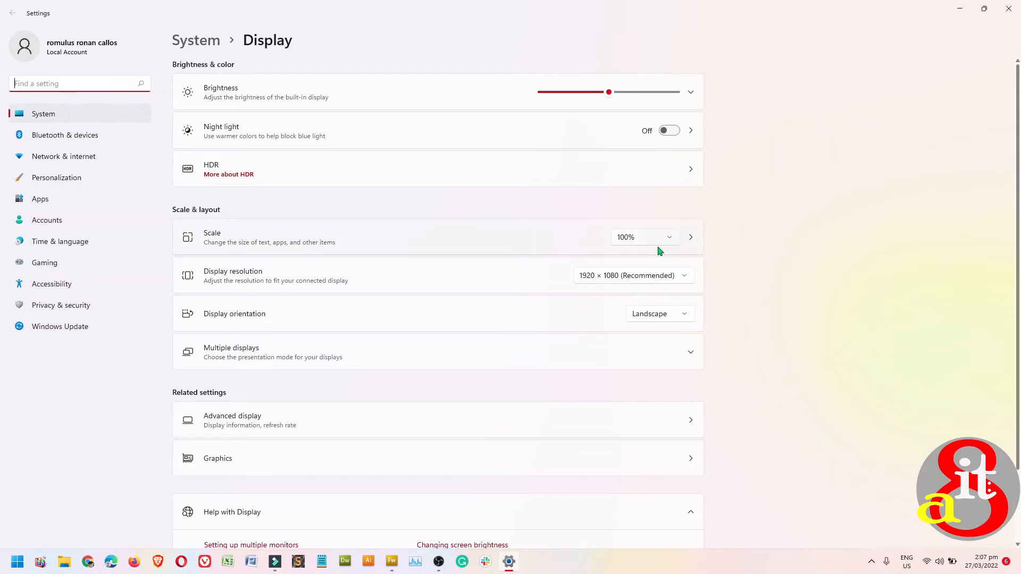
Switch back to Fireworks and erase a curved stroke and a check-shaped stroke across the photo's background with the 25-pixel Eraser
click(392, 563)
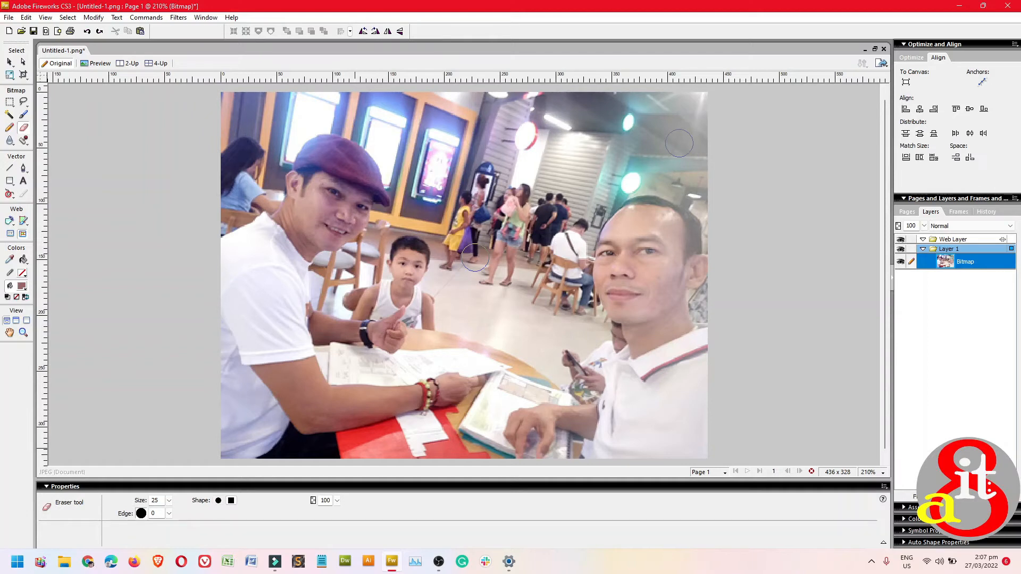
mouse_move(679, 143)
mouse_down()
mouse_move(615, 150)
mouse_move(536, 188)
mouse_up()
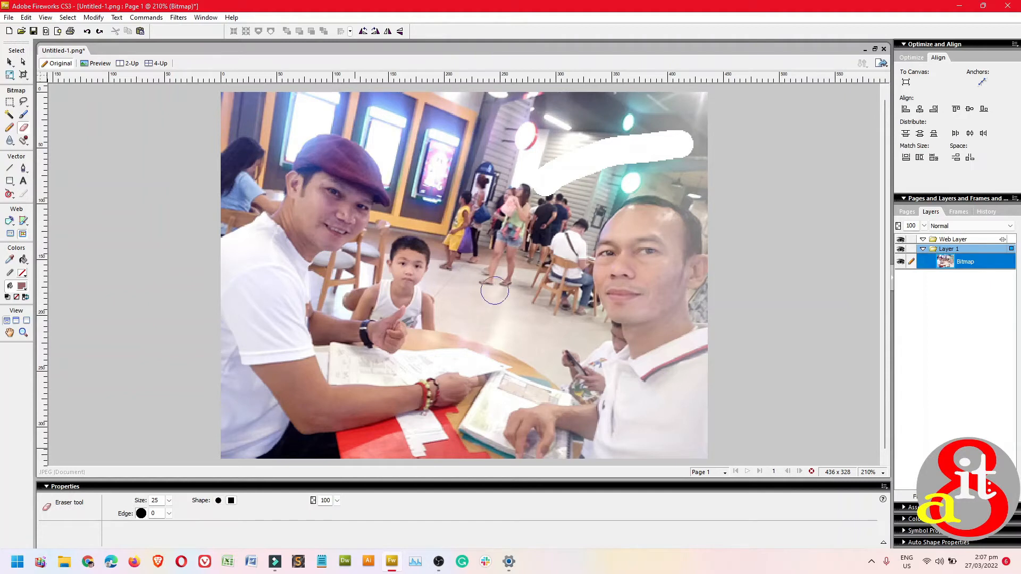
mouse_move(435, 175)
mouse_down()
mouse_move(480, 271)
mouse_move(536, 233)
mouse_up()
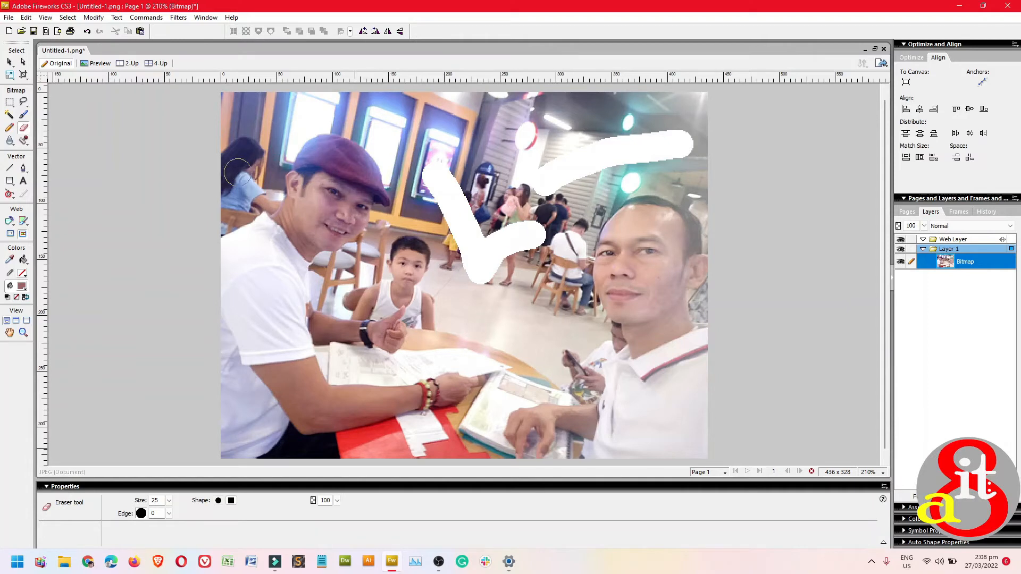
Paint a white wavy stroke across the floor above the table with the 13-pixel Soft Rounded brush
click(25, 116)
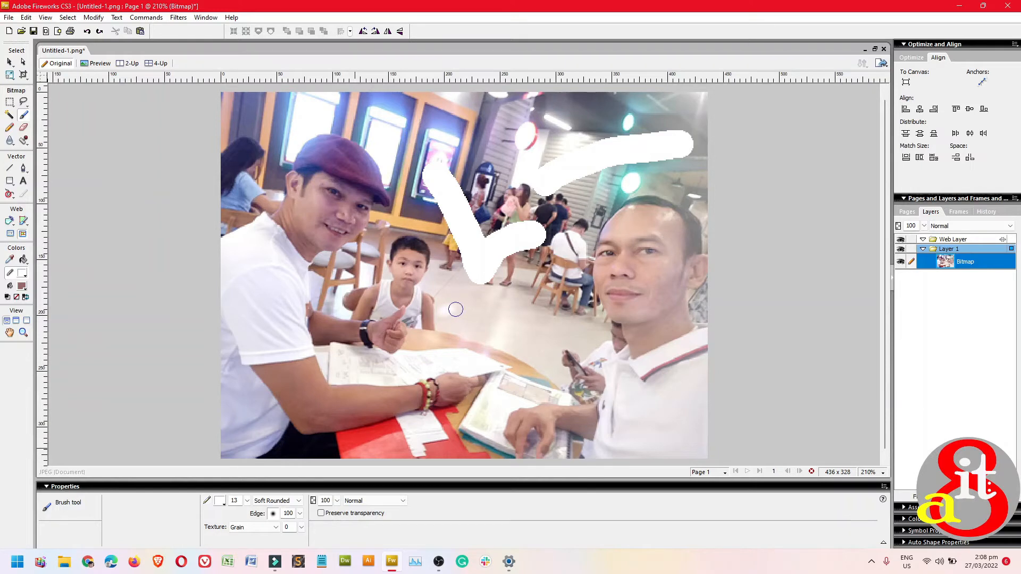
mouse_move(474, 310)
mouse_down()
mouse_move(548, 356)
mouse_move(591, 351)
mouse_up()
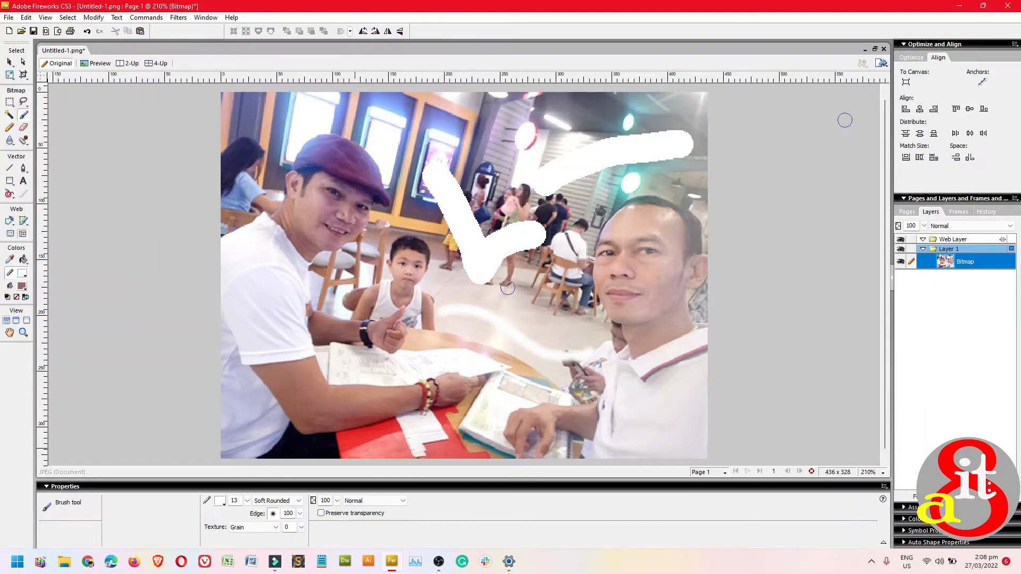
Switch to Windows Settings, set the display scale to 150% (Recommended), and close Settings
click(960, 9)
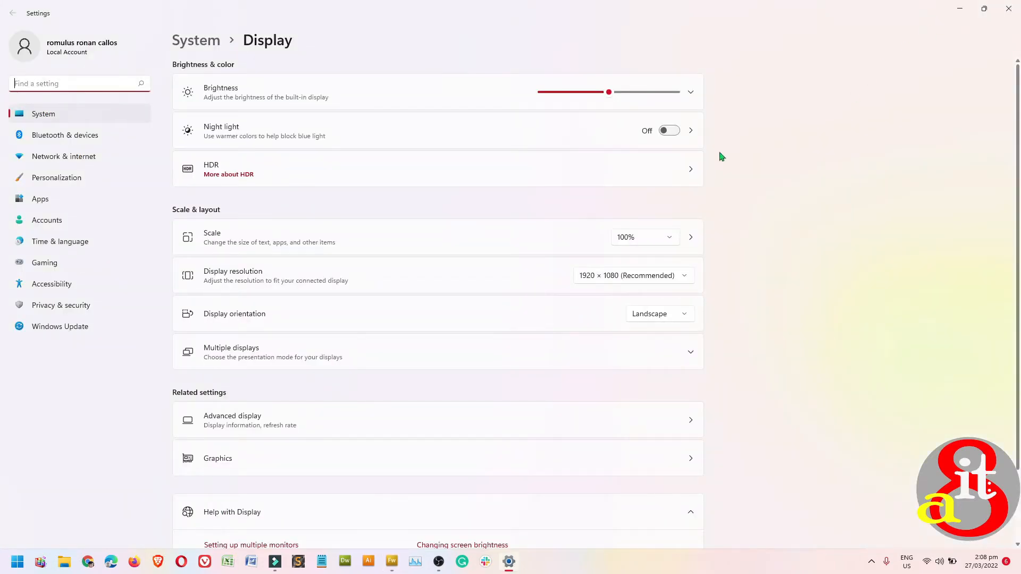
click(669, 237)
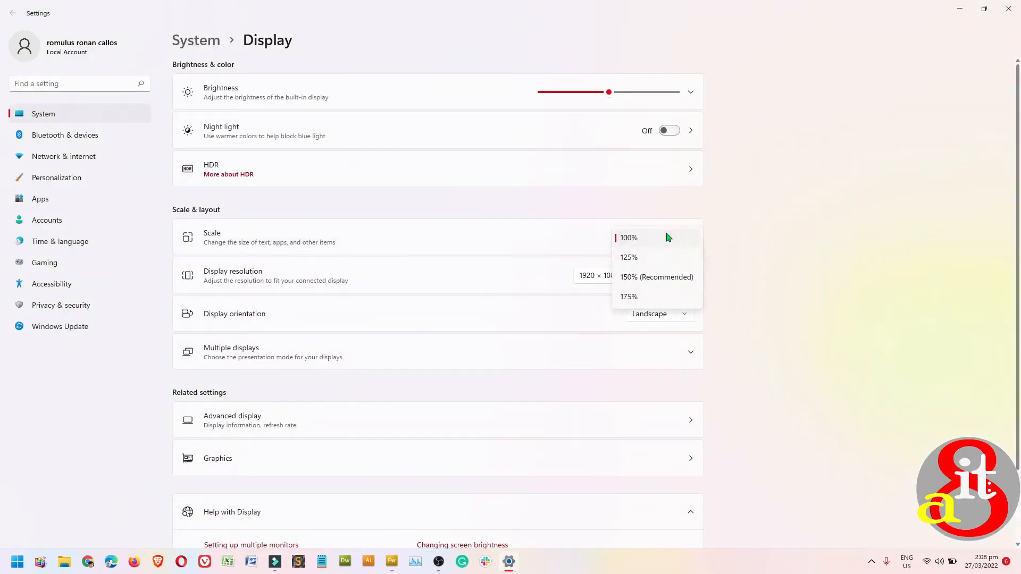
click(673, 278)
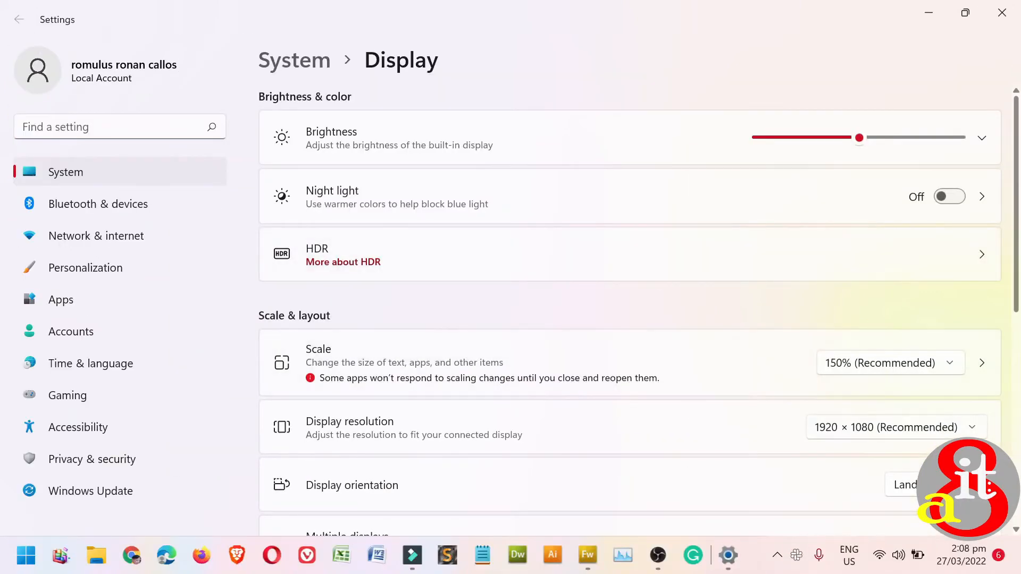
click(1015, 14)
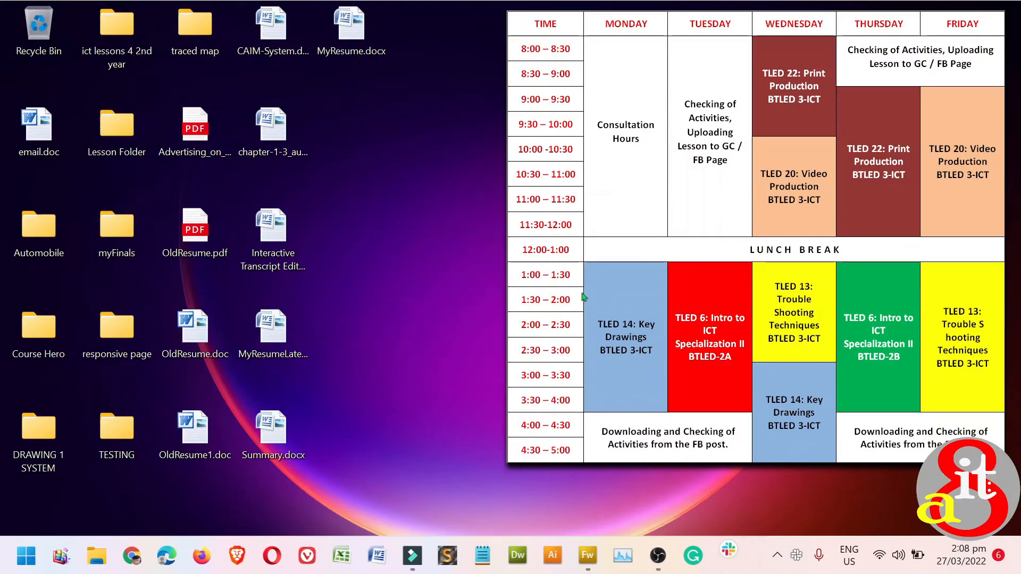
Return to Fireworks, fit the whole photo in view, and erase a zigzag stroke across its centre with the 25-pixel Eraser
click(589, 556)
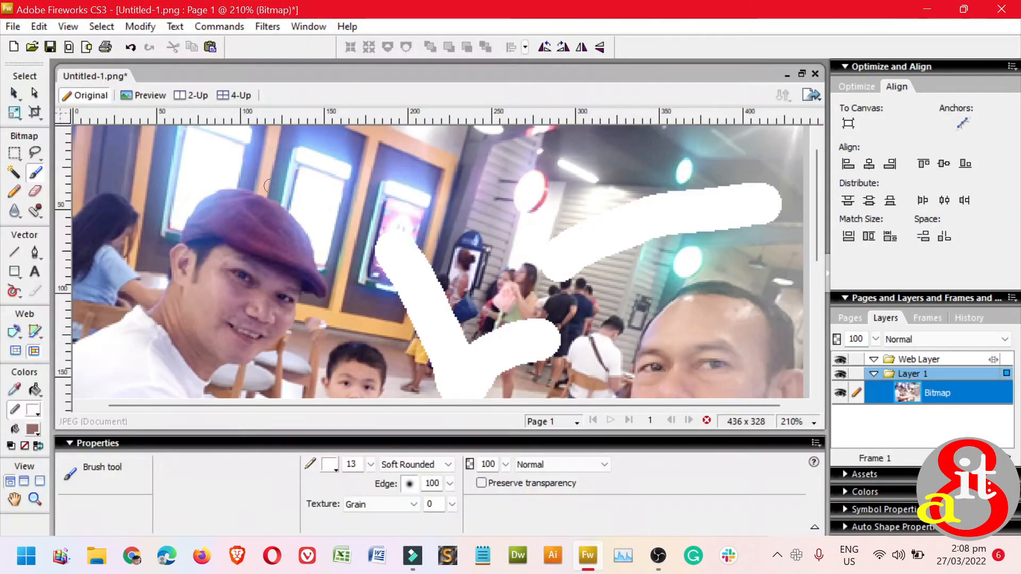
key(ctrl+0)
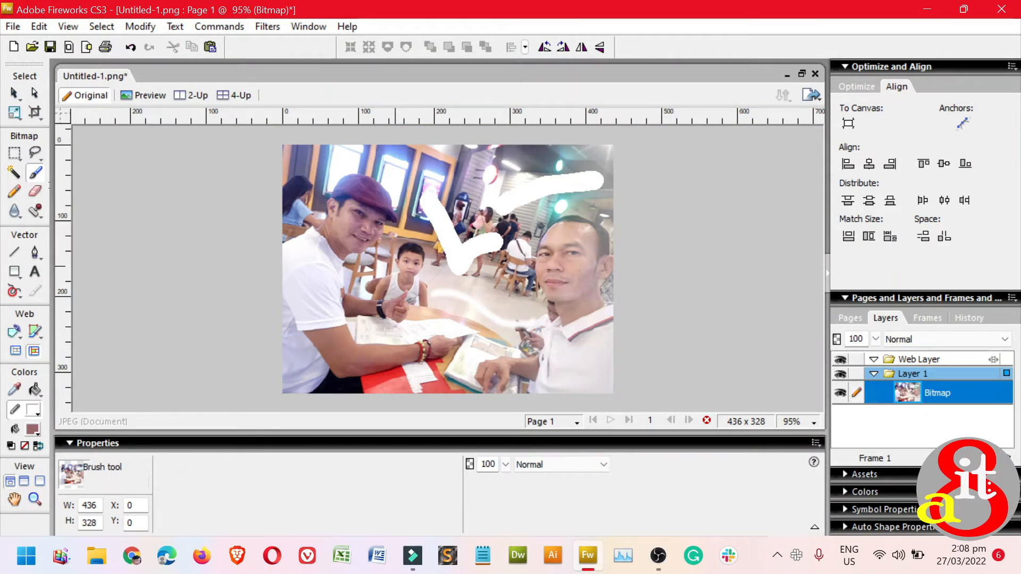
click(35, 193)
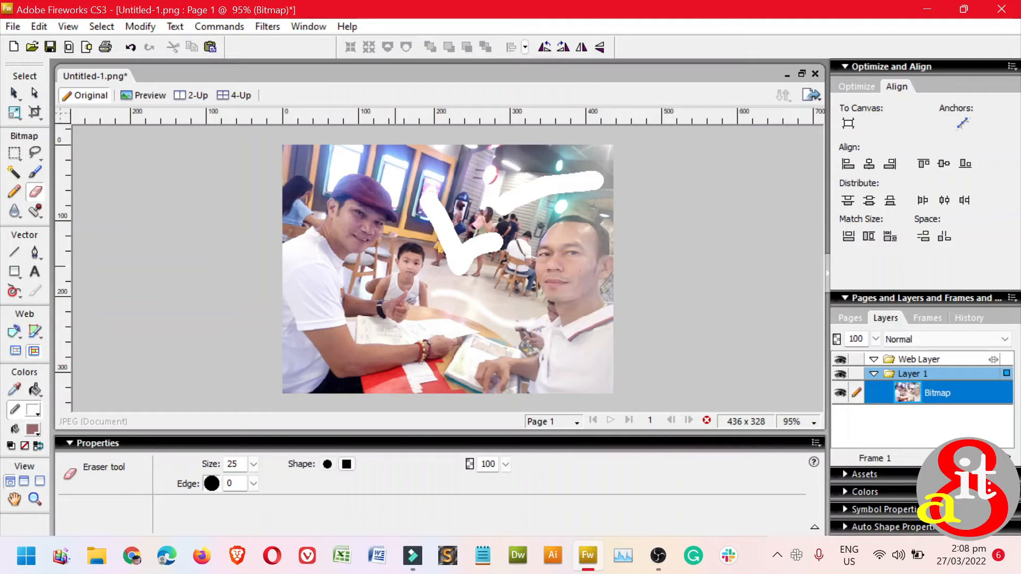
mouse_move(436, 264)
mouse_down()
mouse_move(479, 266)
mouse_move(409, 325)
mouse_up()
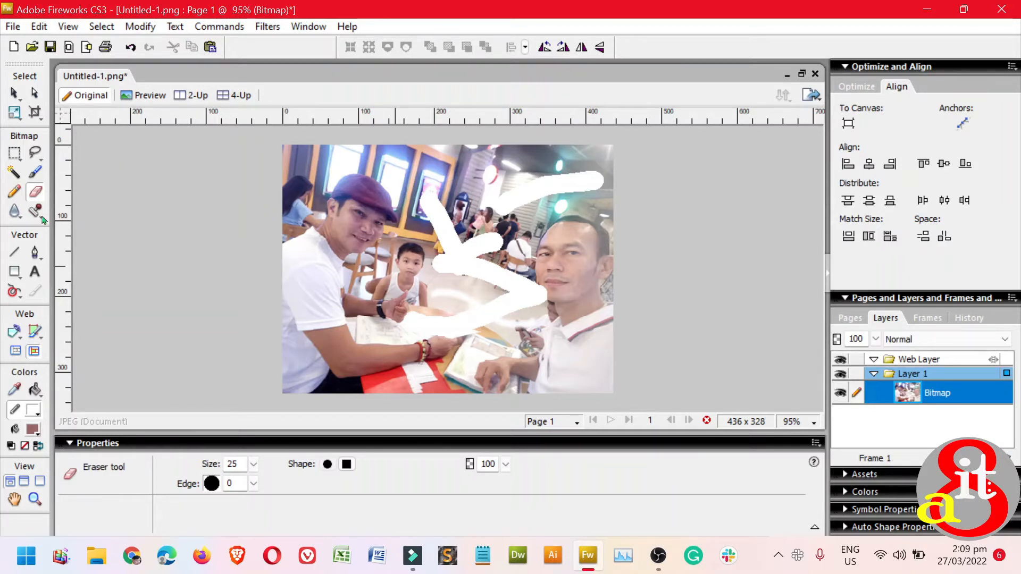
Paint a short white stroke below the right-hand man's mouth and a curved one across the table with the 13-pixel Soft Rounded brush
click(36, 174)
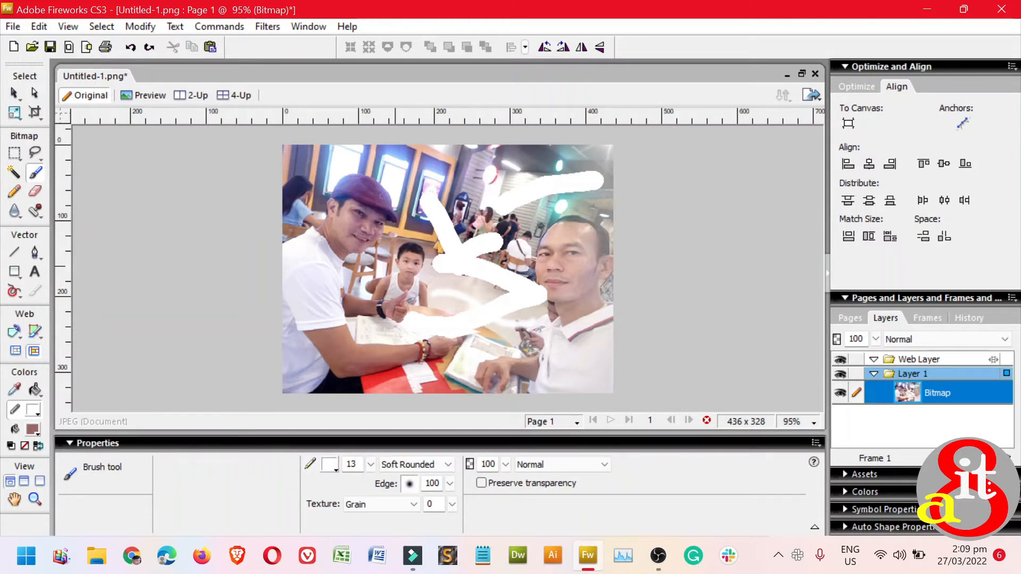
drag(590, 299, 549, 291)
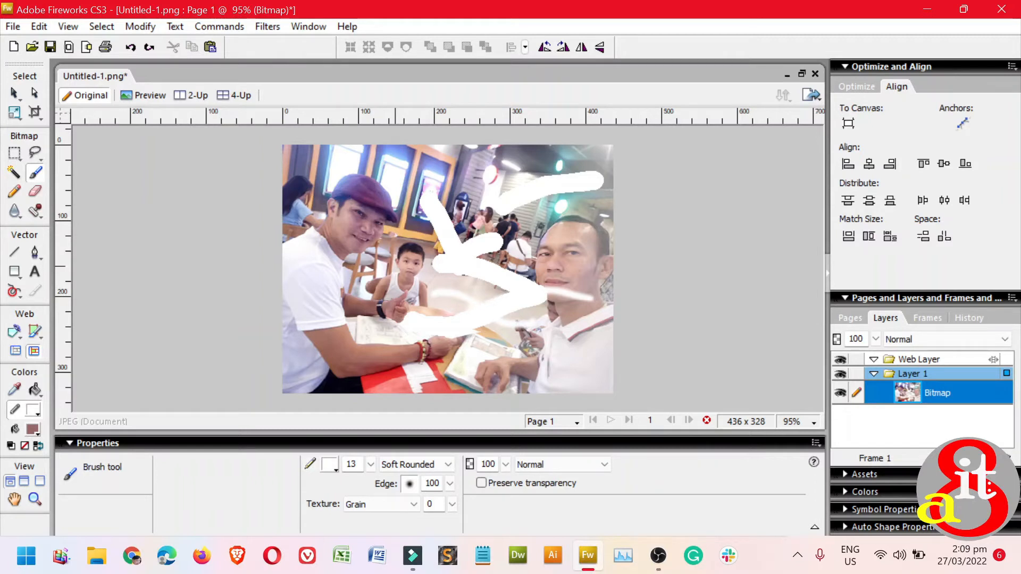
mouse_move(418, 336)
mouse_down()
mouse_move(472, 358)
mouse_move(581, 333)
mouse_up()
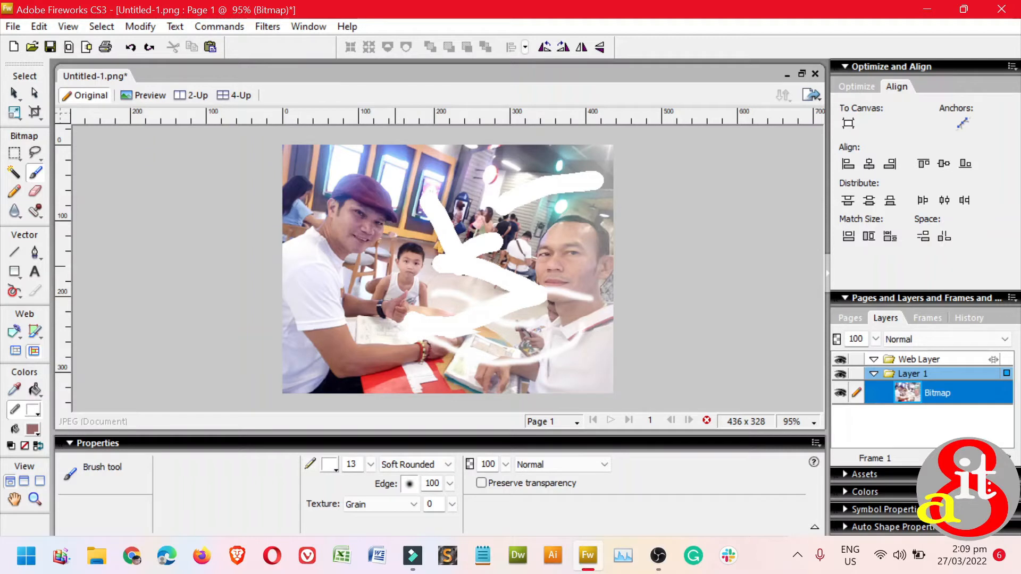
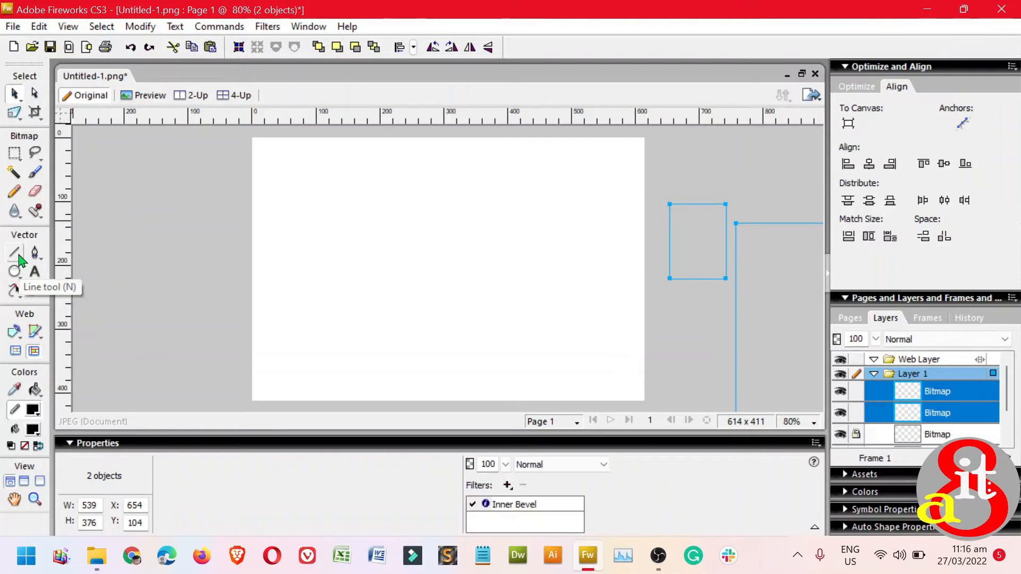
Draw six crossing black straight lines on the blank canvas with the Line tool, using a 4-pixel 1-Pixel Soft stroke
click(16, 254)
click(244, 246)
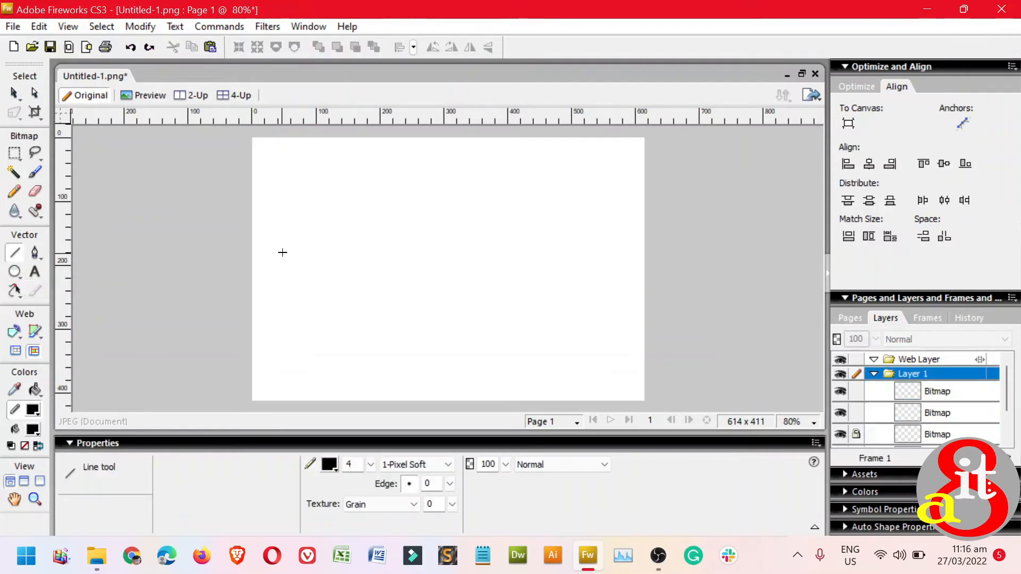
drag(307, 245, 488, 202)
drag(382, 194, 514, 288)
drag(526, 242, 434, 311)
drag(361, 263, 498, 322)
drag(356, 199, 391, 318)
drag(473, 232, 336, 305)
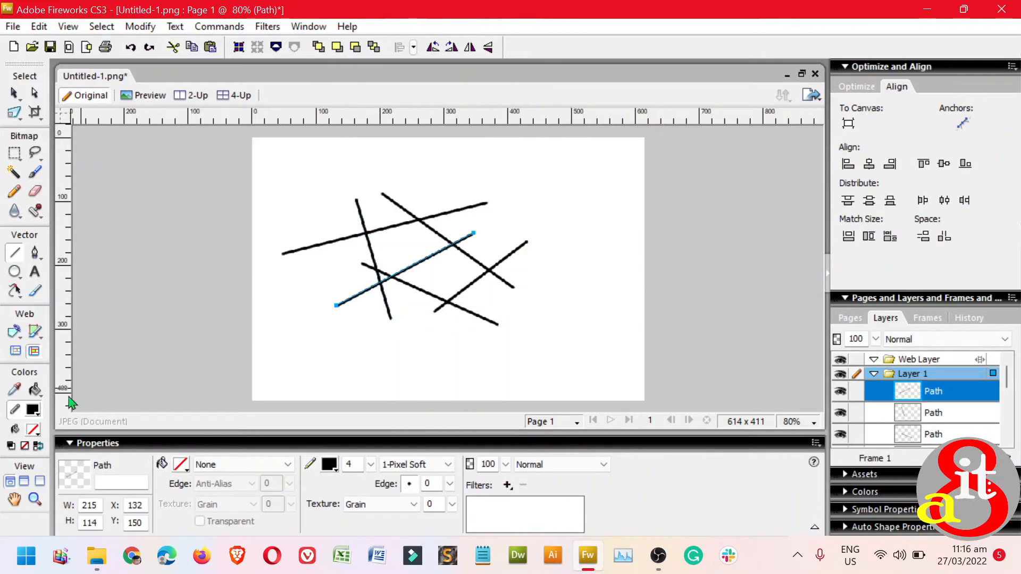
Set the stroke colour to green, recolouring the selected line, and draw two more diagonal lines over the canvas's left half
click(33, 410)
click(48, 315)
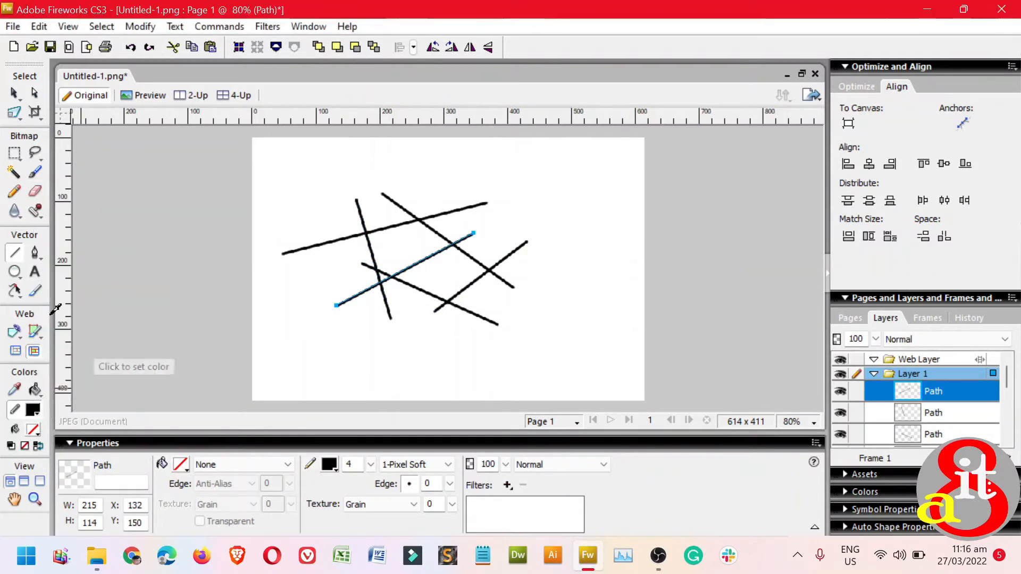
drag(297, 199, 325, 344)
drag(276, 290, 439, 362)
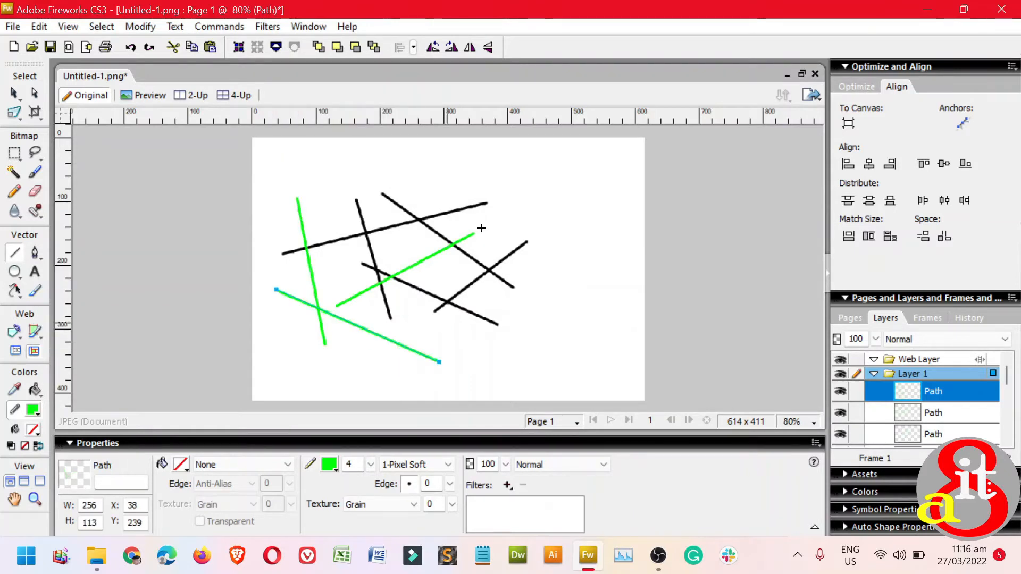
Change the stroke colour to red, including the selected line, and draw three more lines across the black ones
click(33, 410)
click(88, 354)
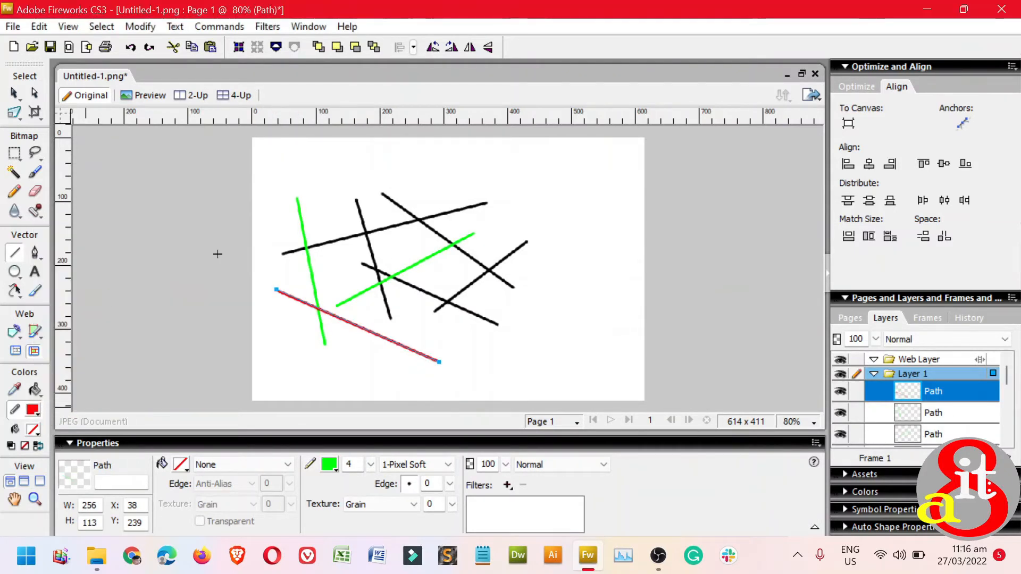
drag(330, 174, 385, 369)
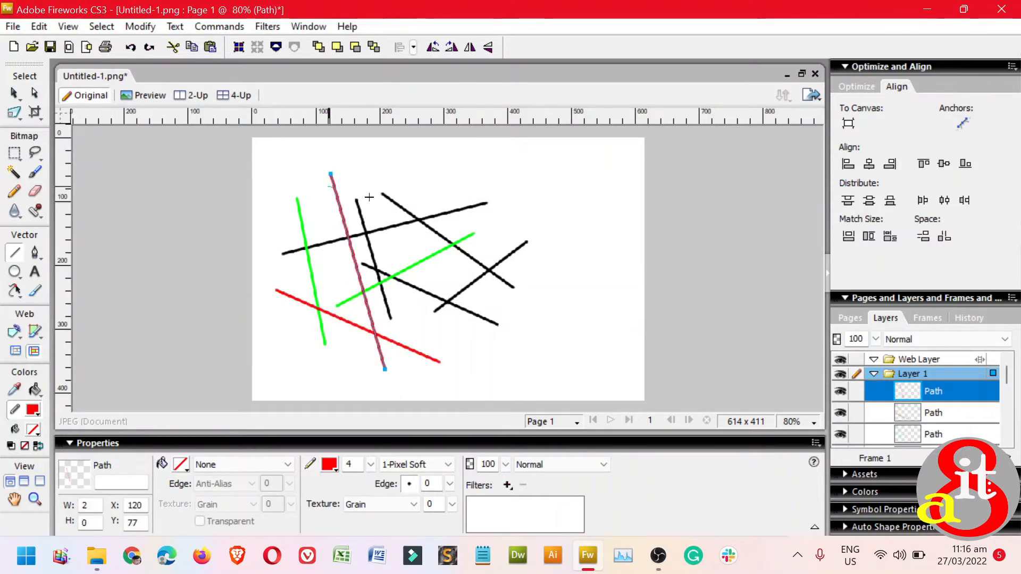
drag(330, 188, 513, 219)
drag(467, 174, 544, 313)
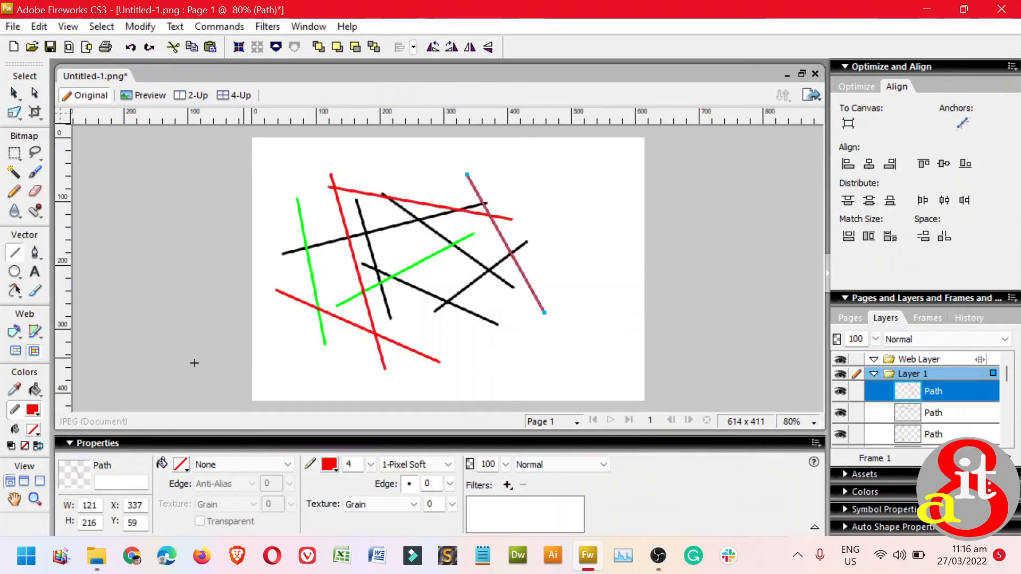
Switch the stroke colour to yellow, including the selected line, and draw two more lines through the middle of the group
click(33, 410)
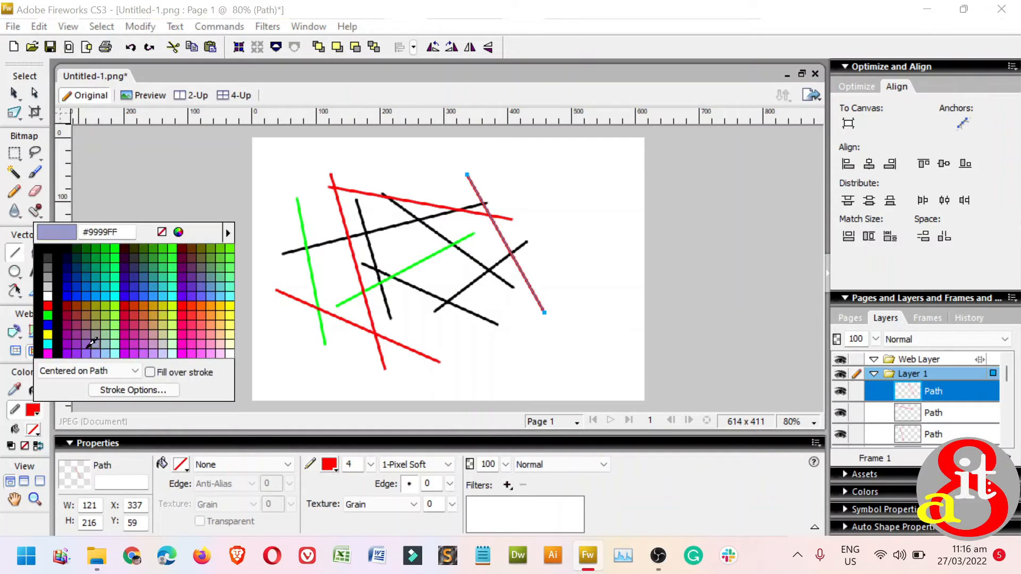
click(47, 334)
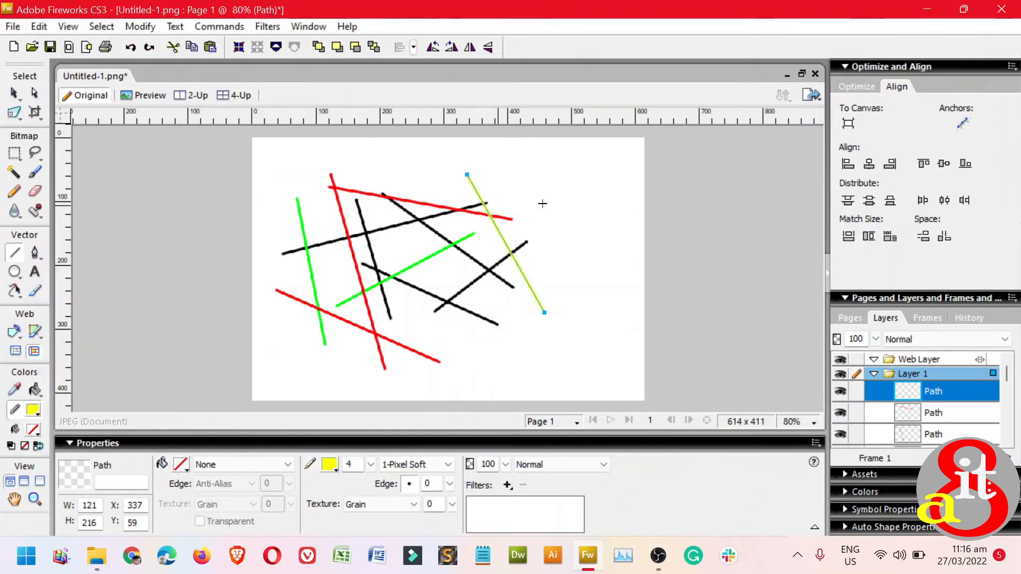
drag(573, 197, 377, 298)
drag(393, 166, 437, 319)
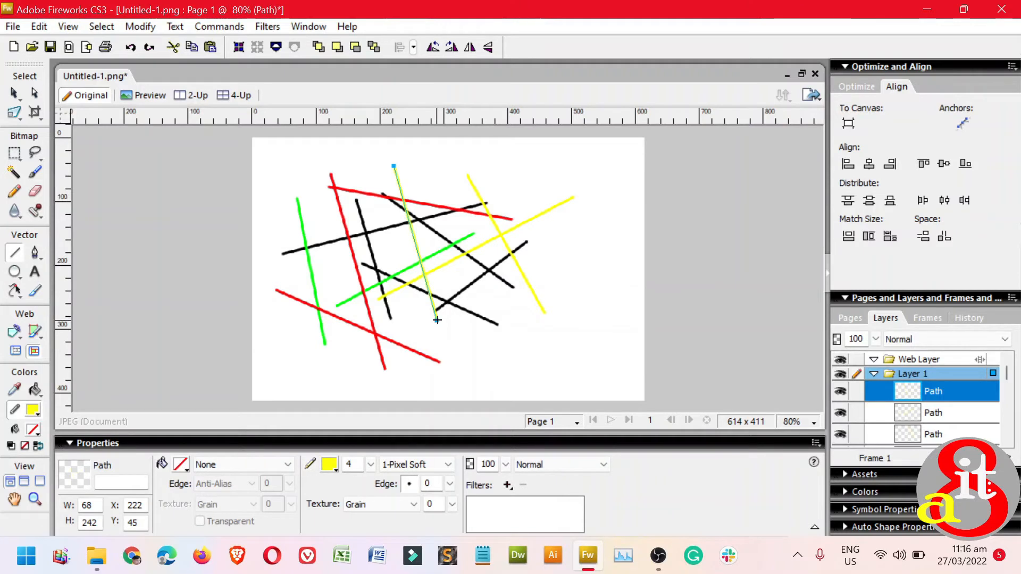
Select all the drawn lines together and delete them from the canvas
click(15, 93)
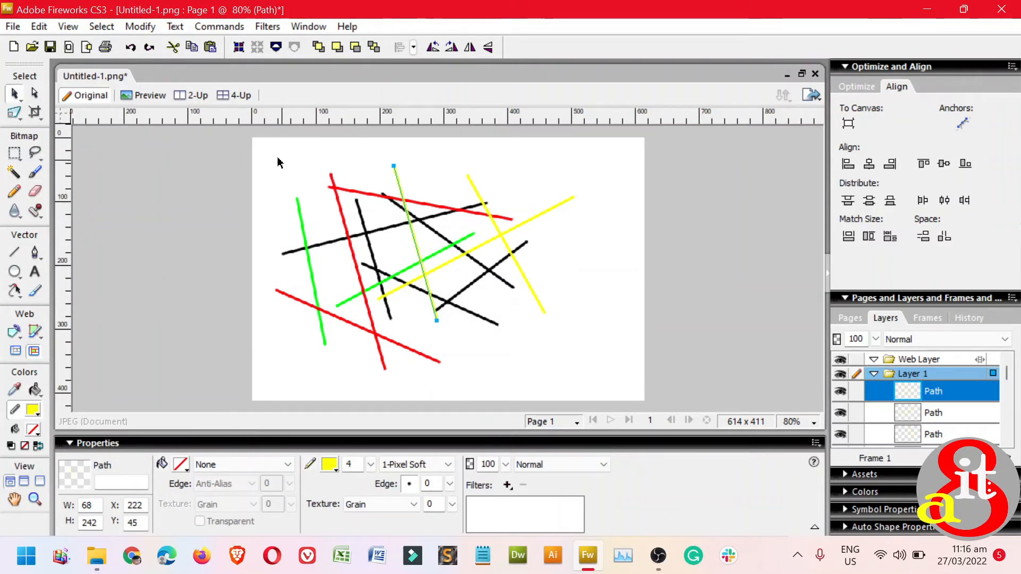
drag(277, 162, 595, 379)
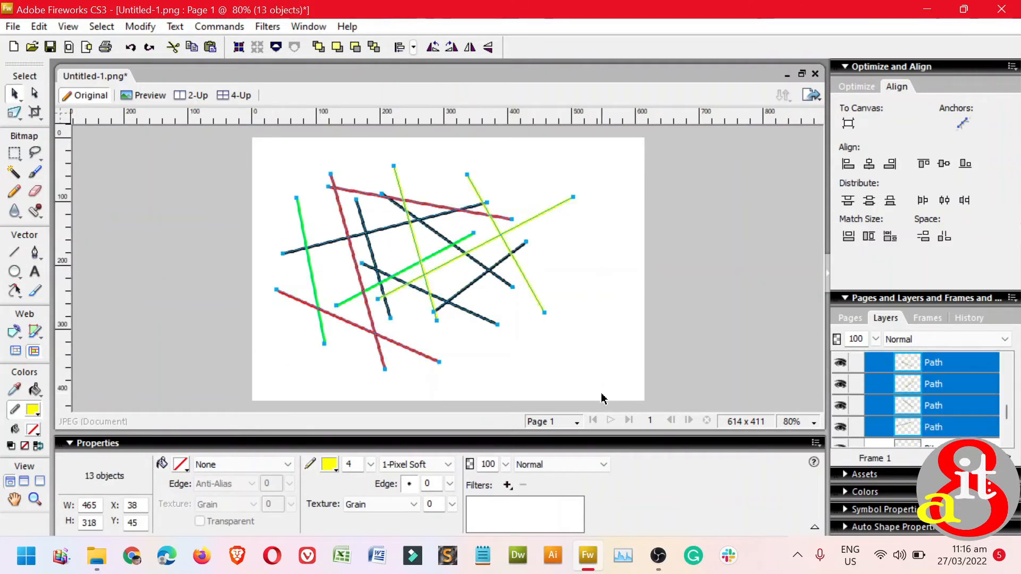
key(Delete)
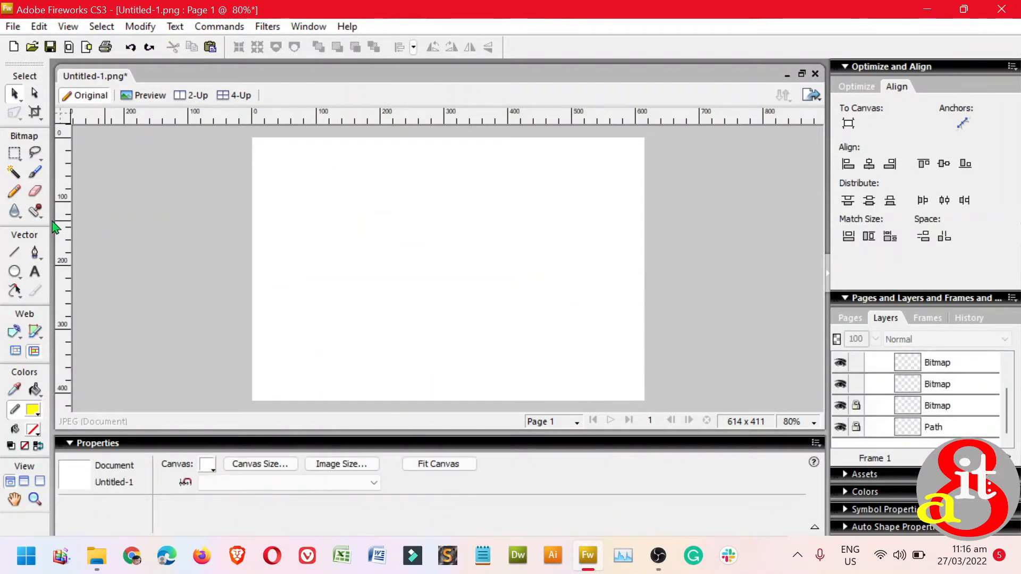
Activate the Pen tool and set its stroke colour to black
click(38, 255)
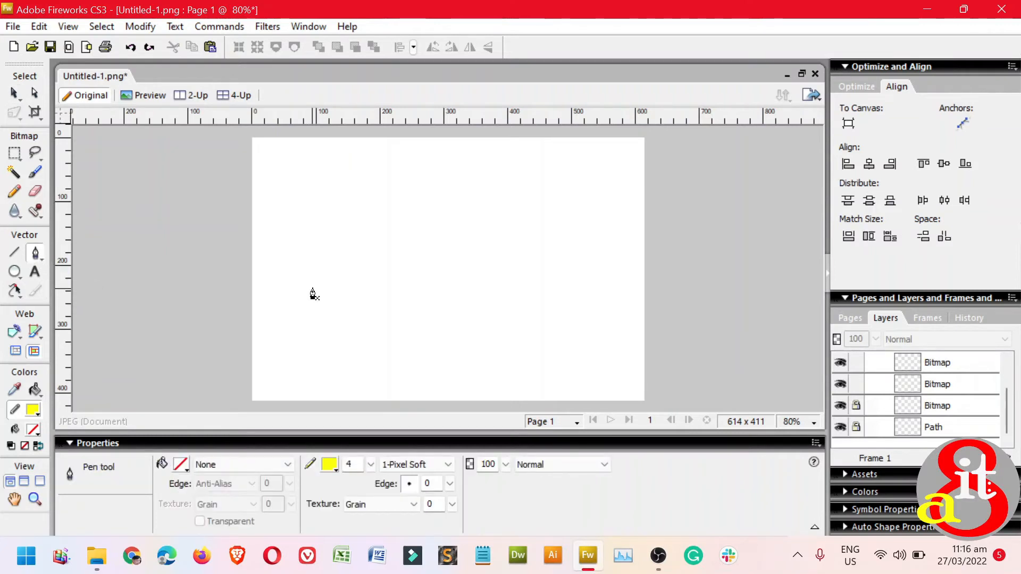
click(37, 414)
key(Escape)
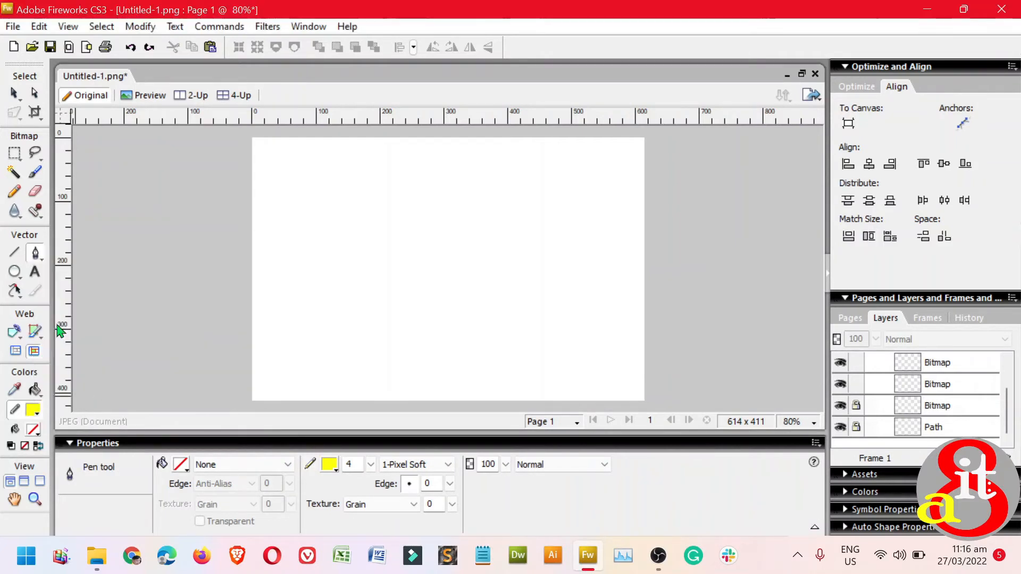
click(57, 325)
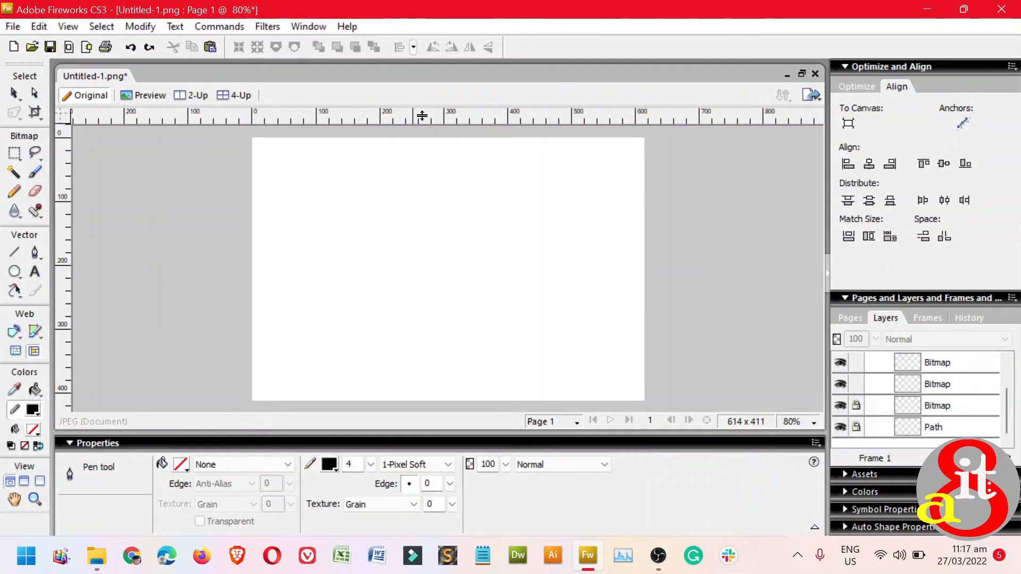
Place horizontal guides at about 125 and 186 px and vertical guides at about 96 and 500 px
drag(426, 121, 408, 217)
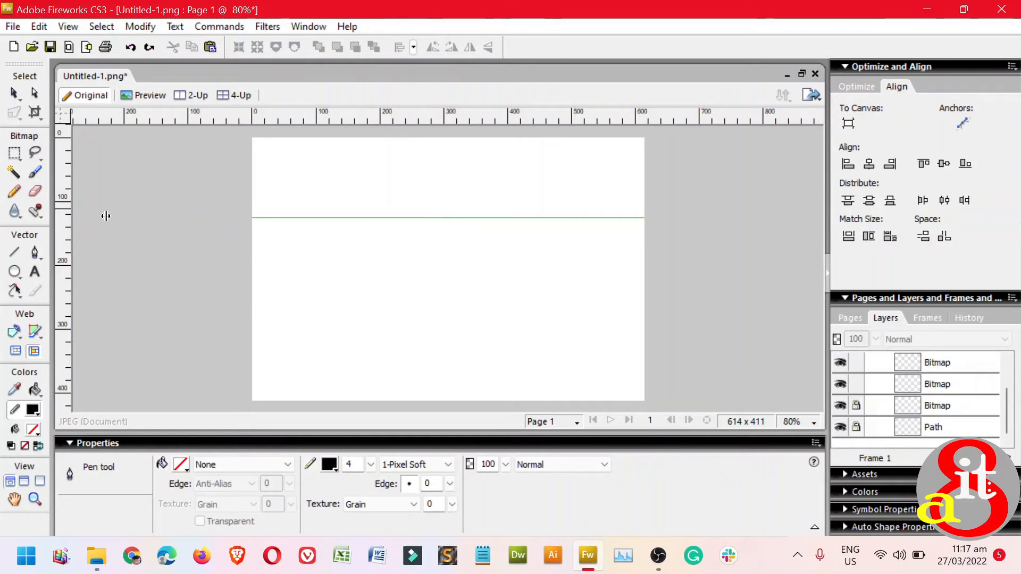
drag(64, 218, 313, 241)
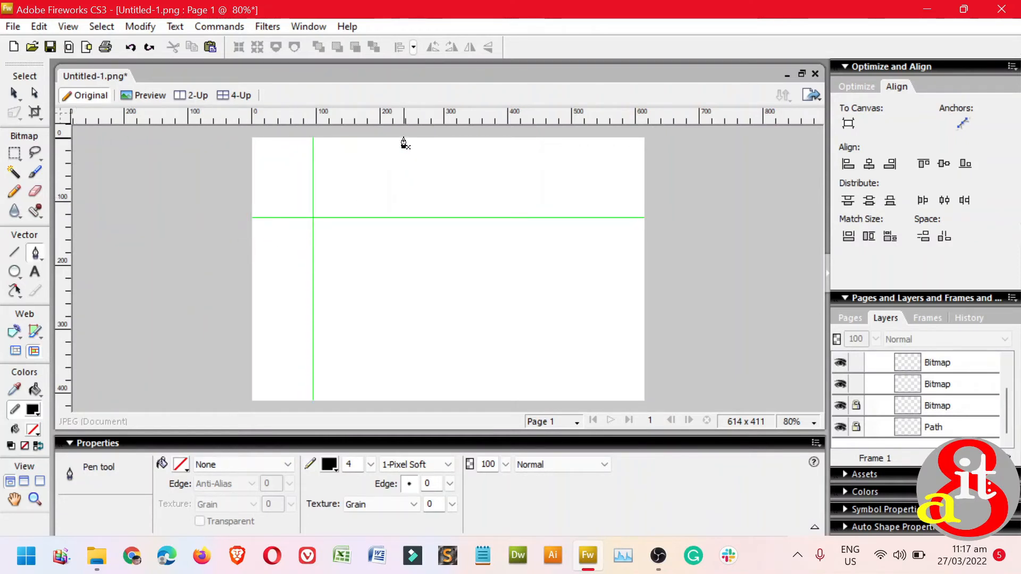
drag(408, 117, 414, 256)
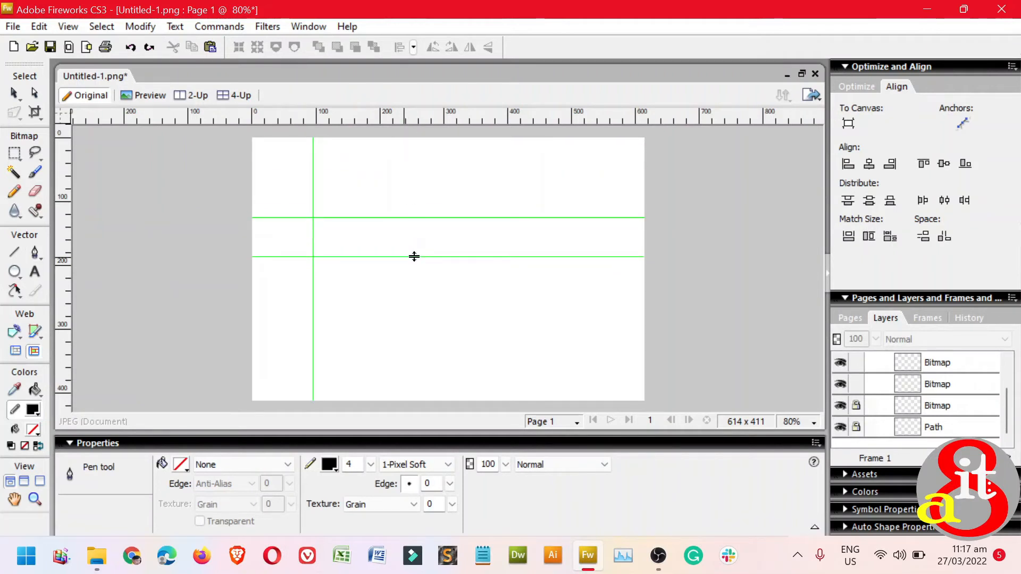
drag(64, 217, 571, 276)
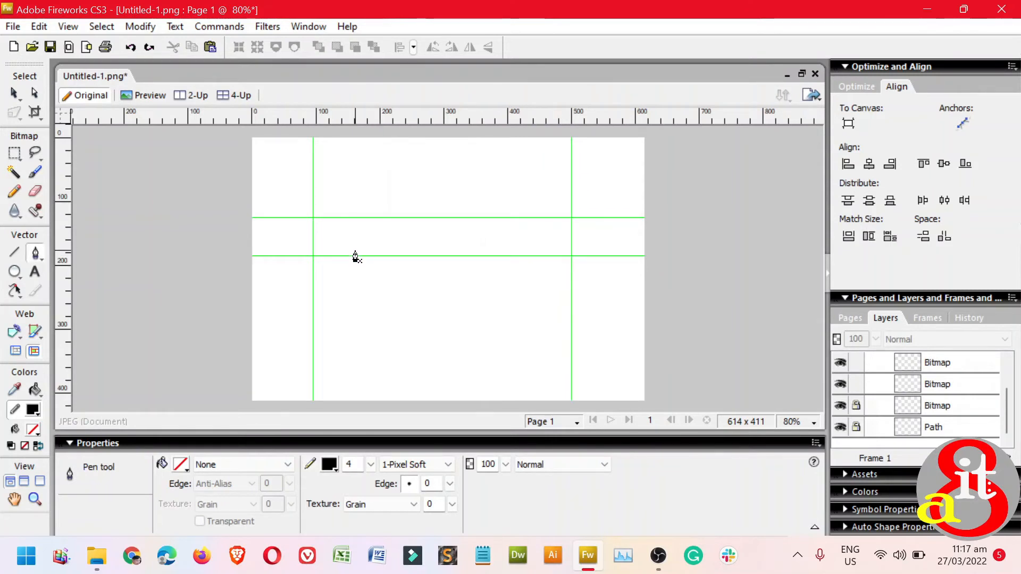
Draw a closed rectangular path about 404 by 61 px with the Pen tool, placing its corners on the four guide intersections
key(z)
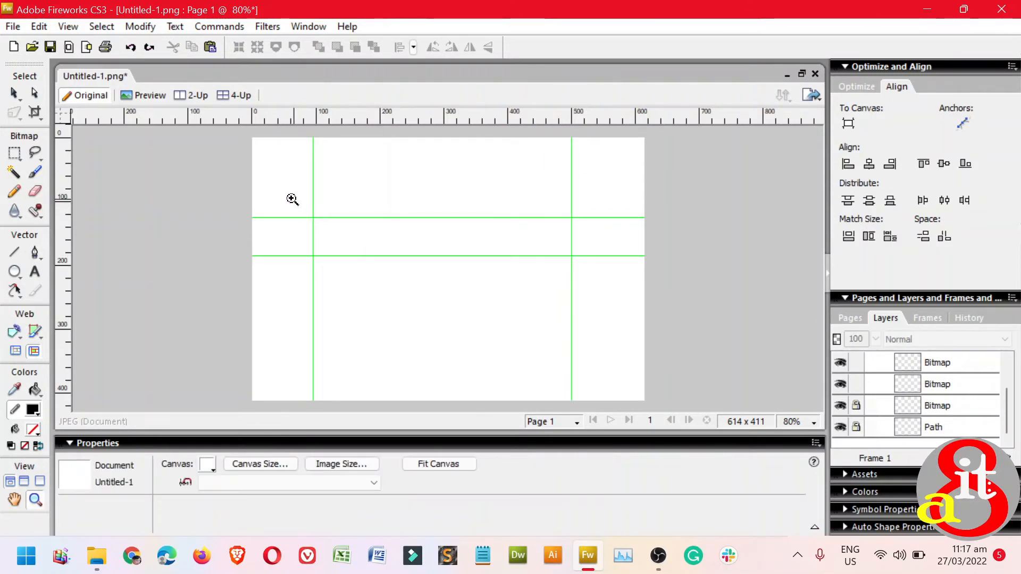
drag(291, 199, 591, 283)
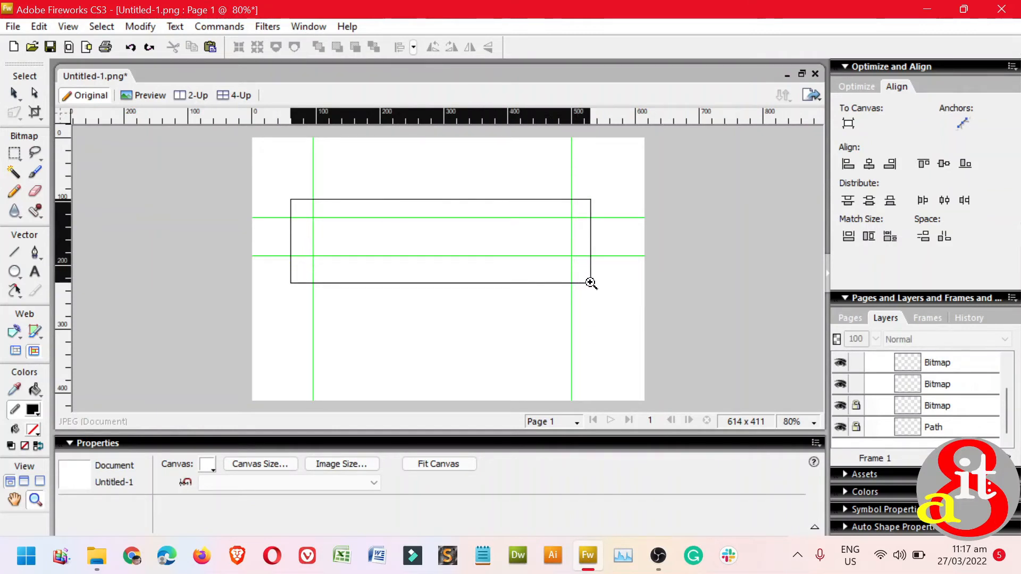
drag(591, 283, 583, 273)
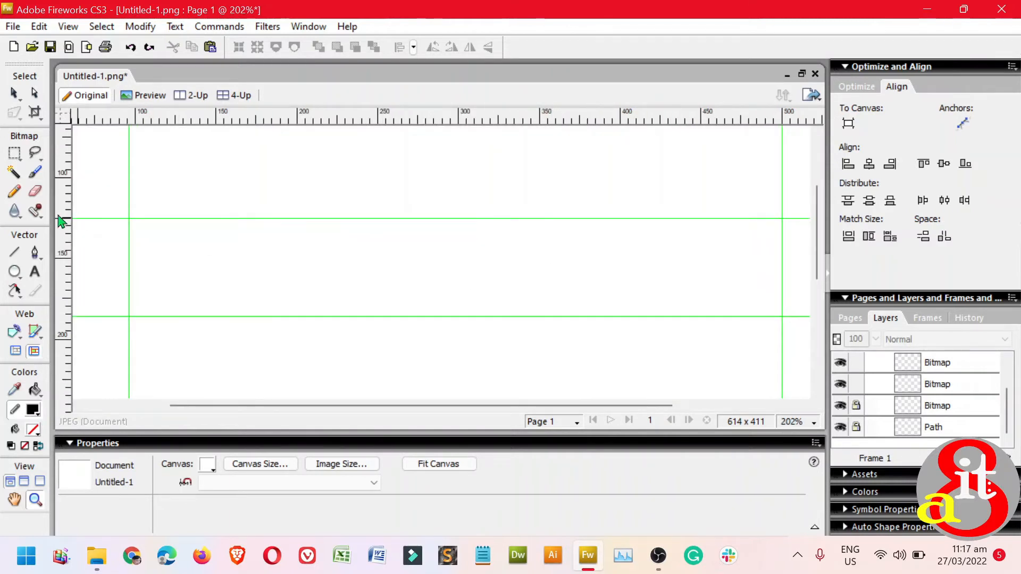
click(35, 255)
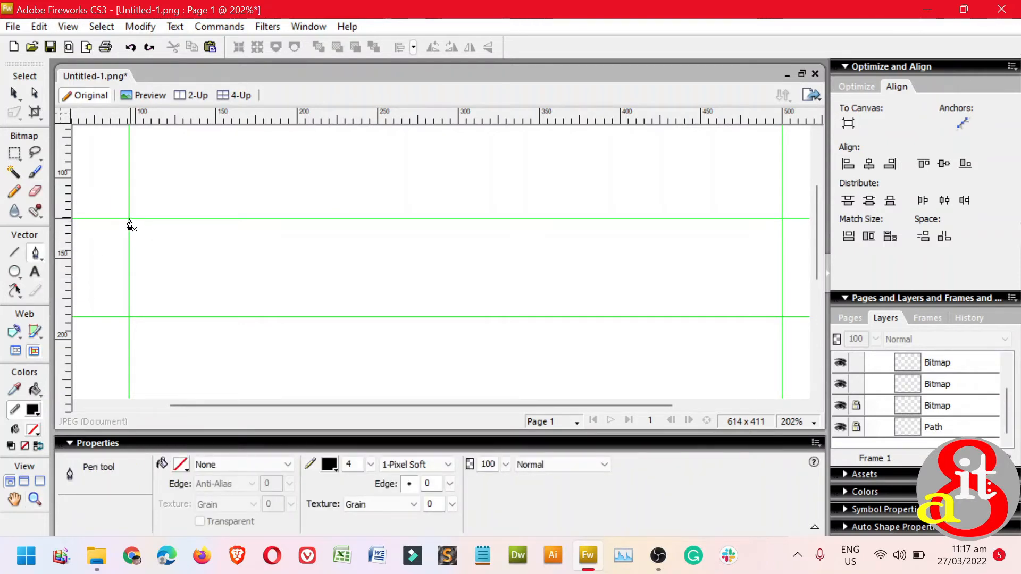
click(129, 218)
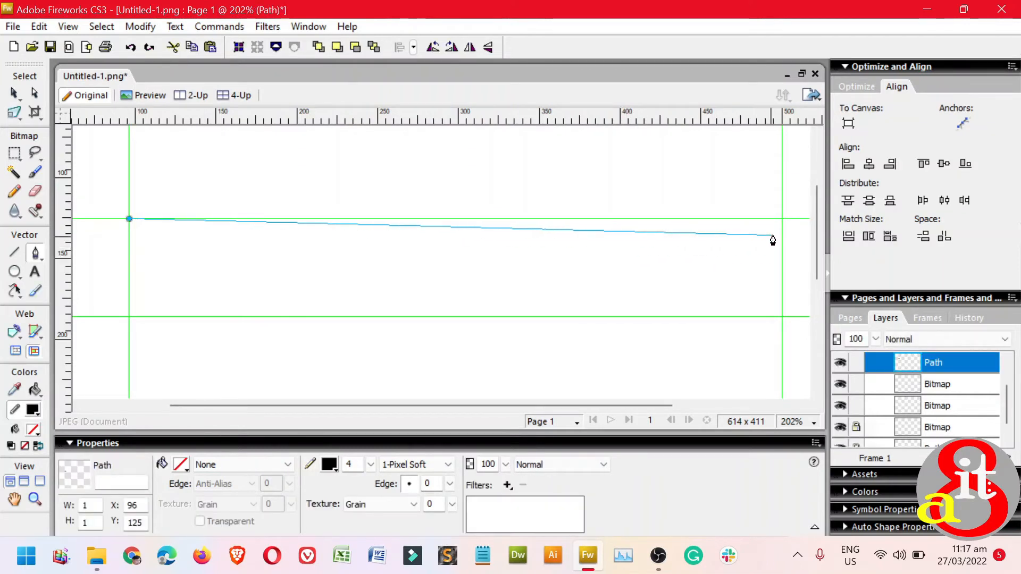
click(781, 219)
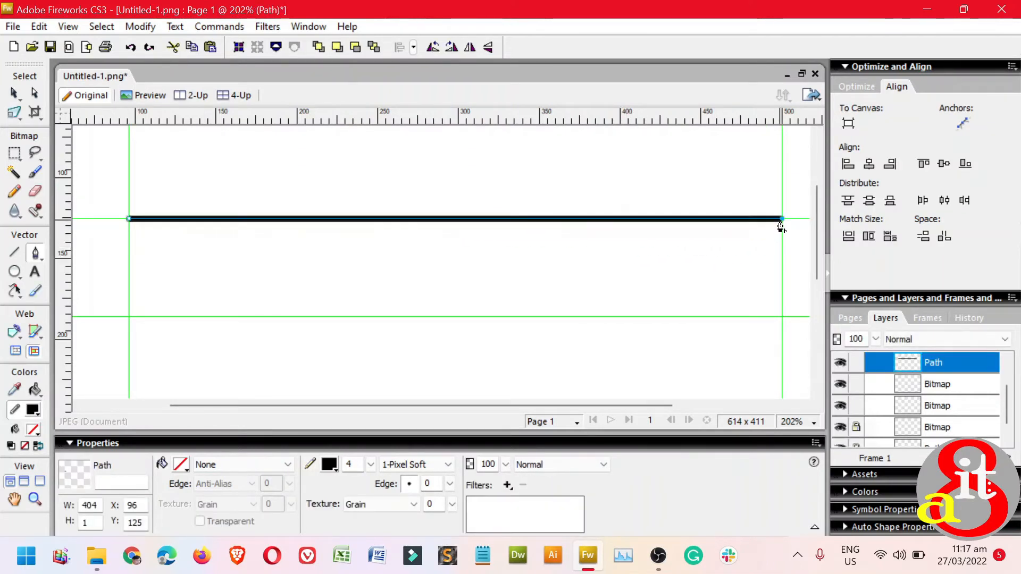
click(782, 317)
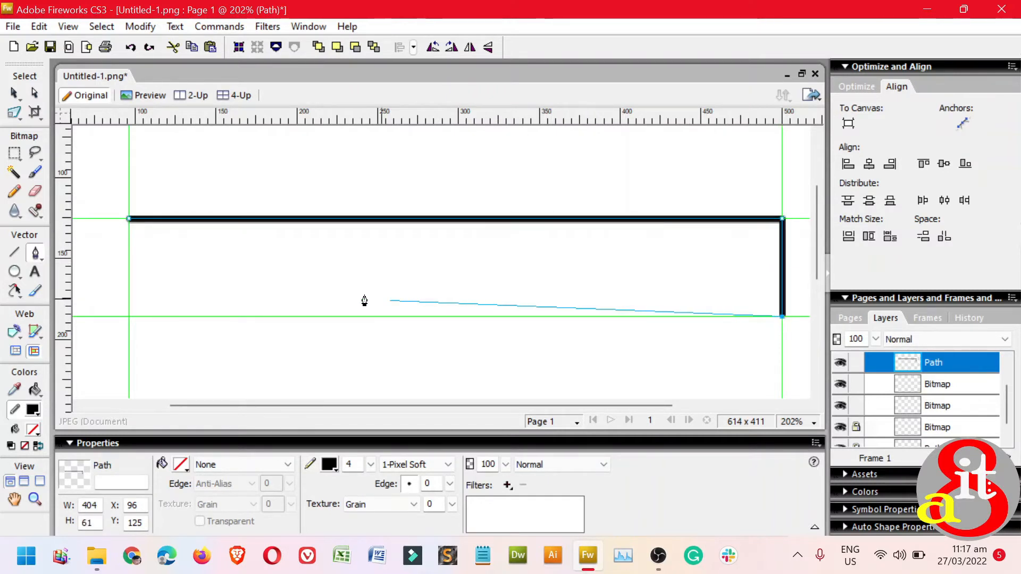
click(129, 317)
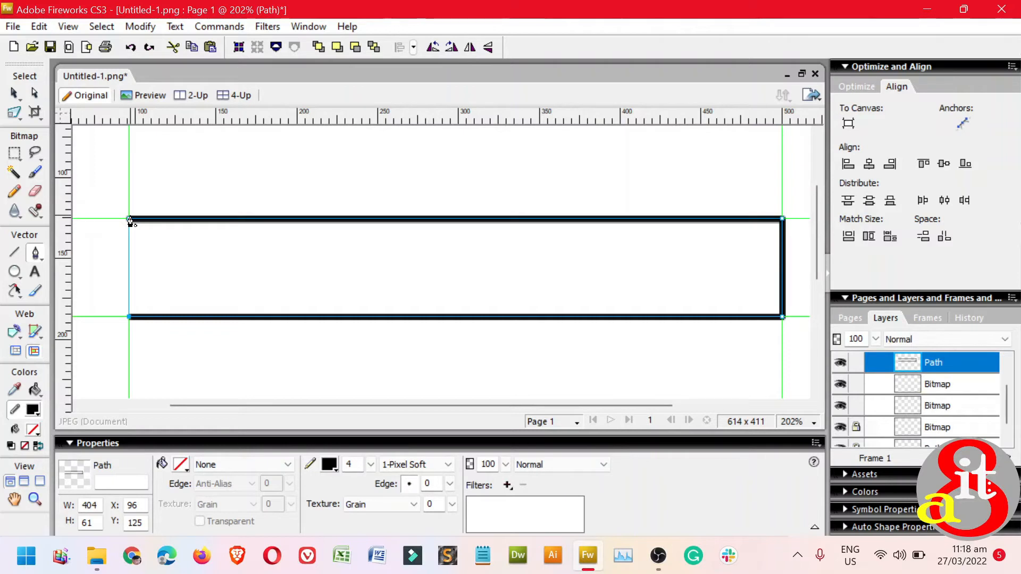
click(130, 219)
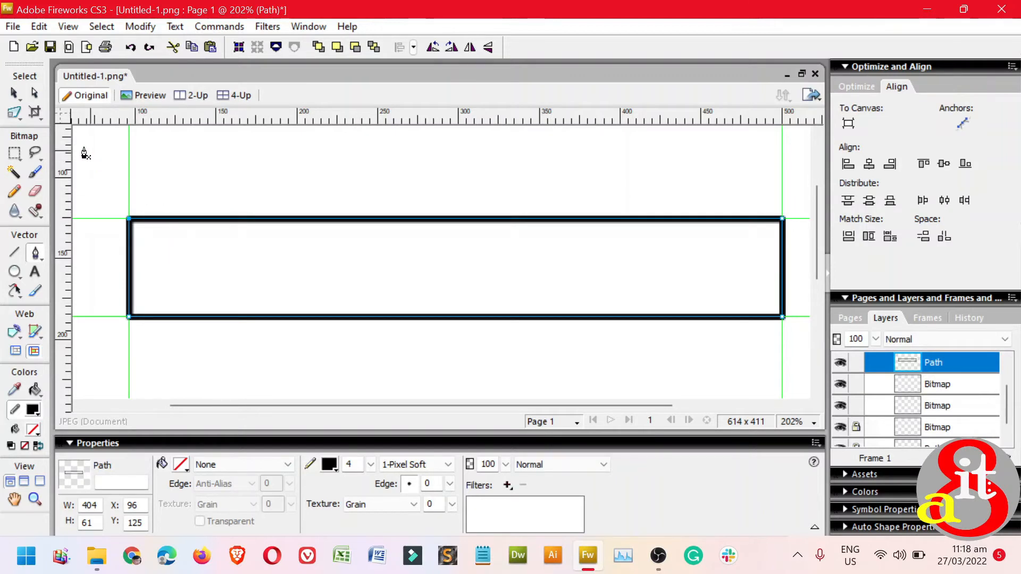
Set the rectangular path's stroke width to 1 and deselect it
click(15, 94)
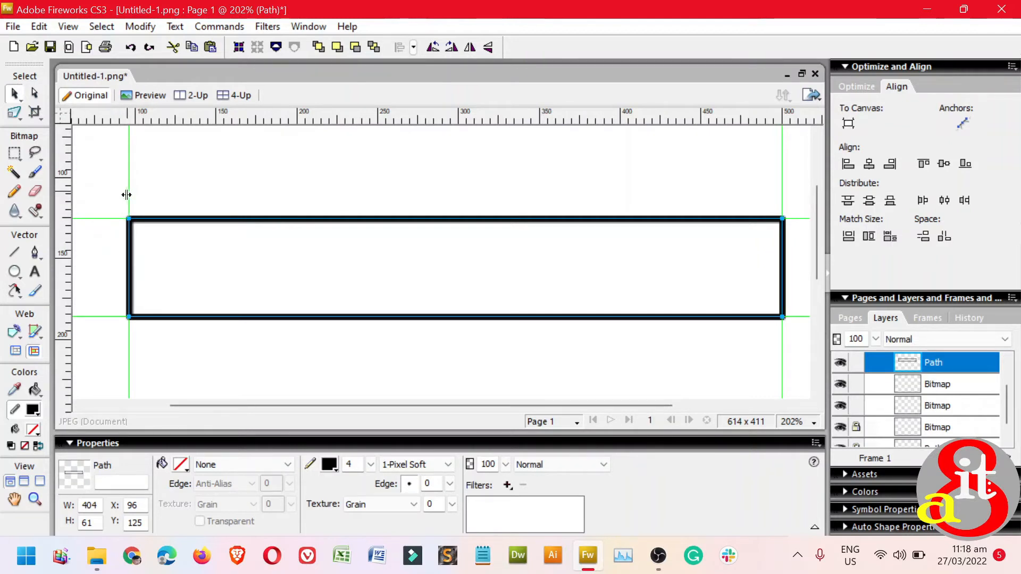
click(350, 466)
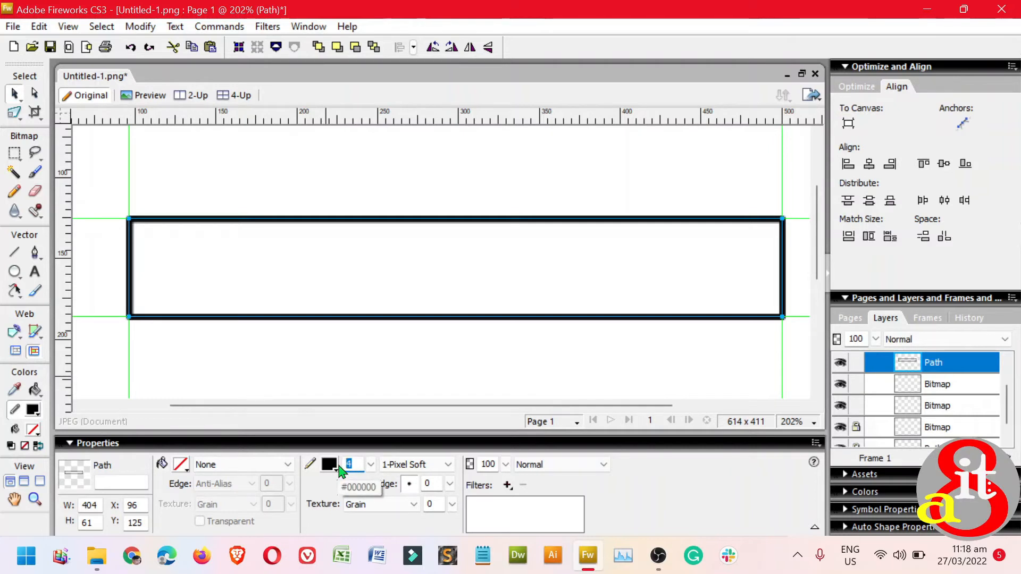
text(1)
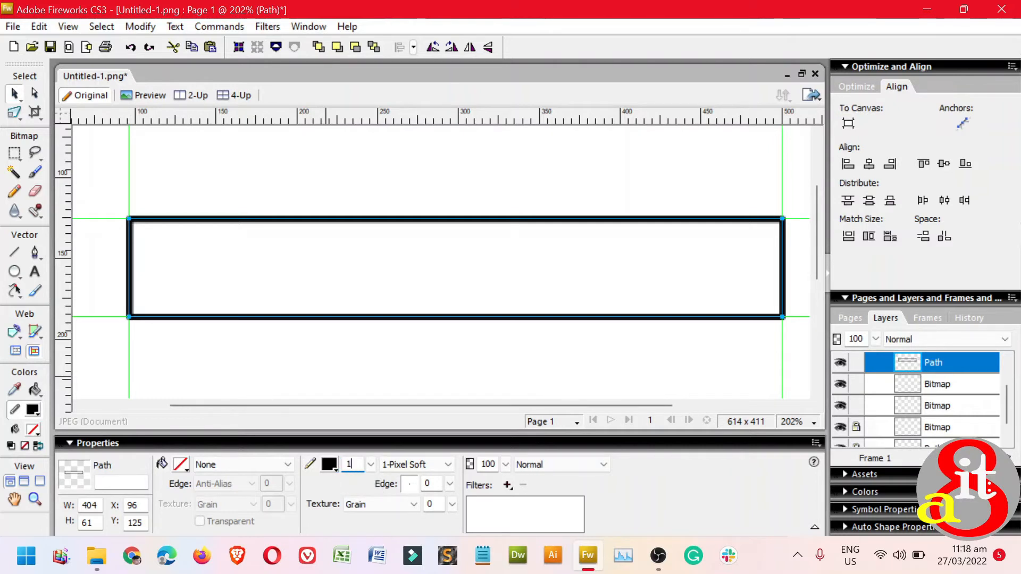
key(Return)
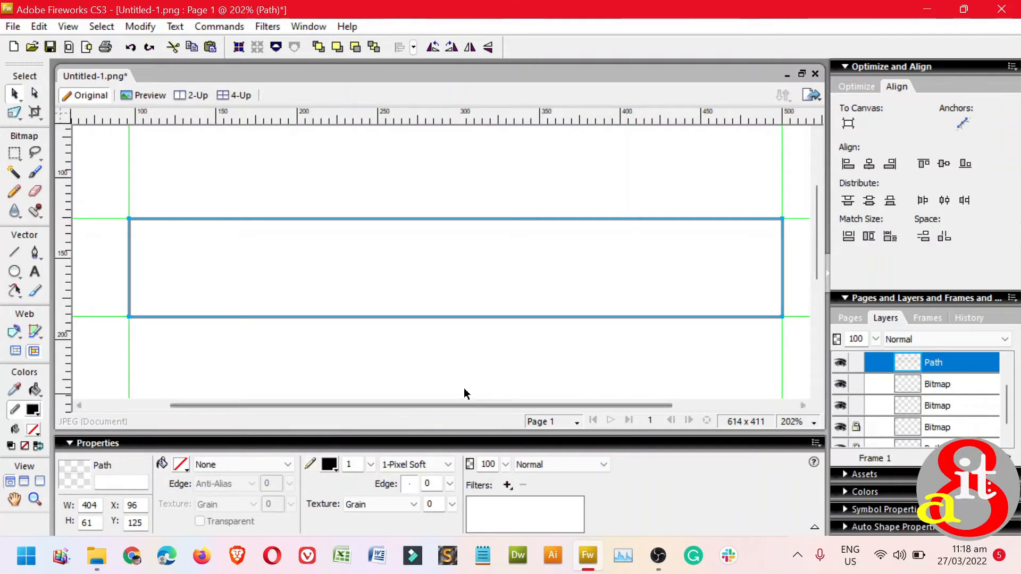
click(475, 375)
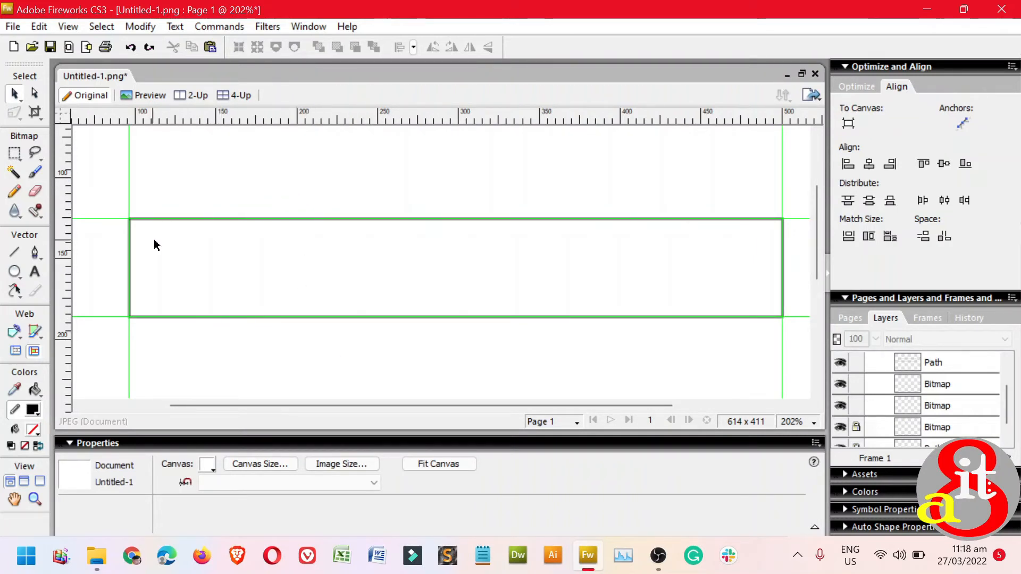
Fill the rectangular path with solid brown
drag(112, 187, 217, 337)
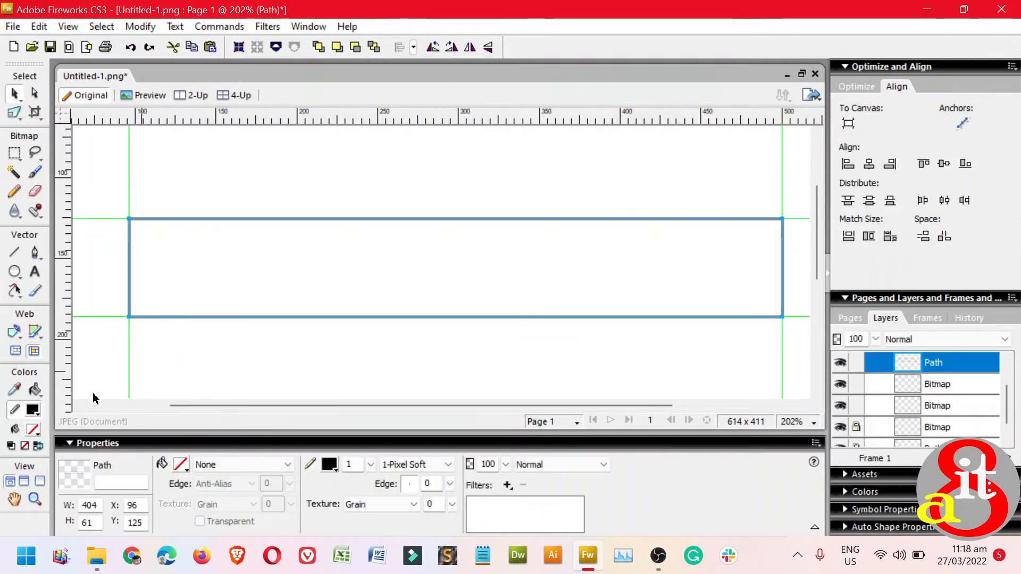
click(33, 435)
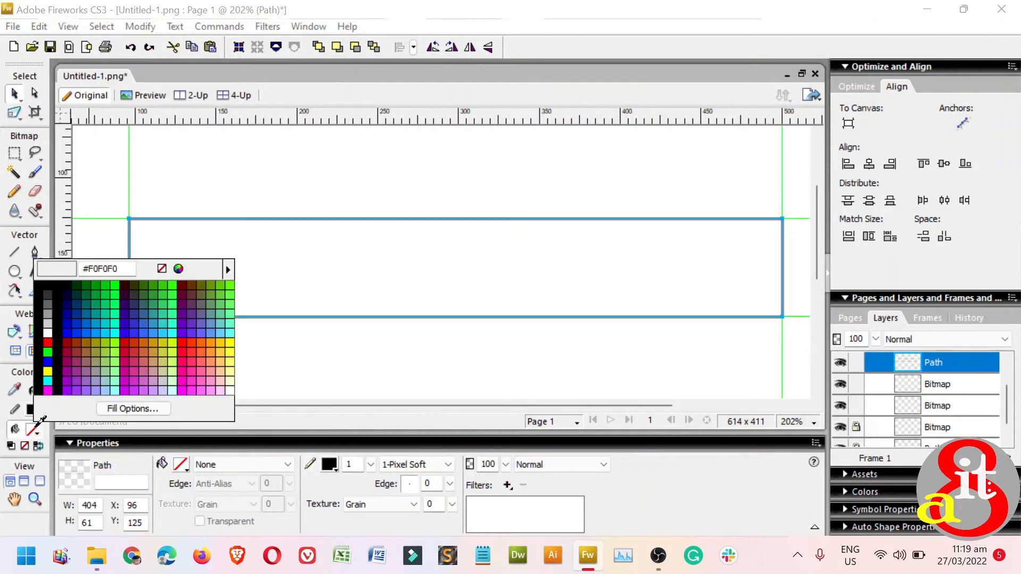
click(87, 341)
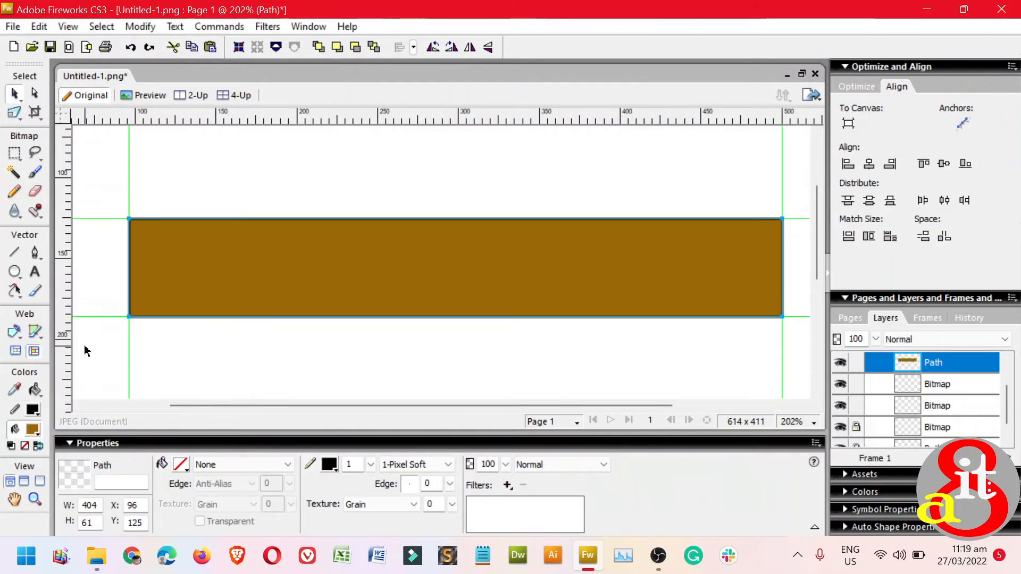
click(208, 356)
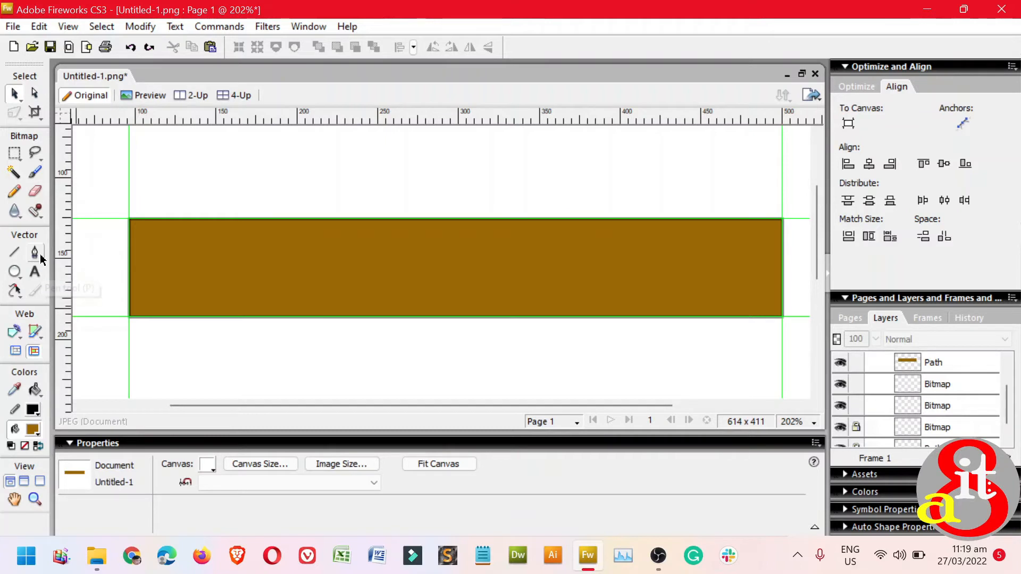
Draw a closed freeform path about 219 by 167 px below the brown rectangle with the Pen tool, combining straight and curved segments
key(ctrl+minus)
key(ctrl+minus)
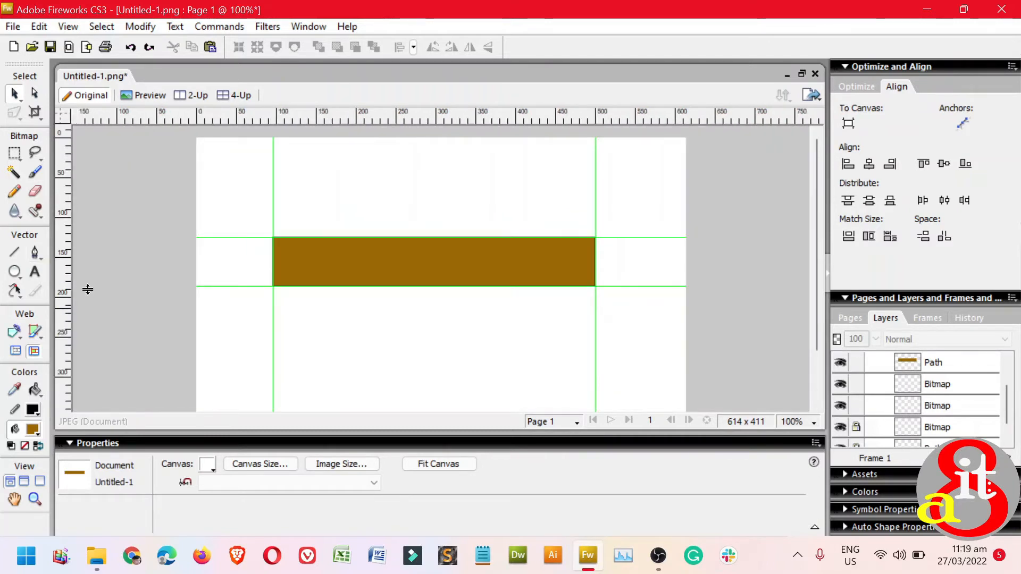
drag(816, 256, 818, 297)
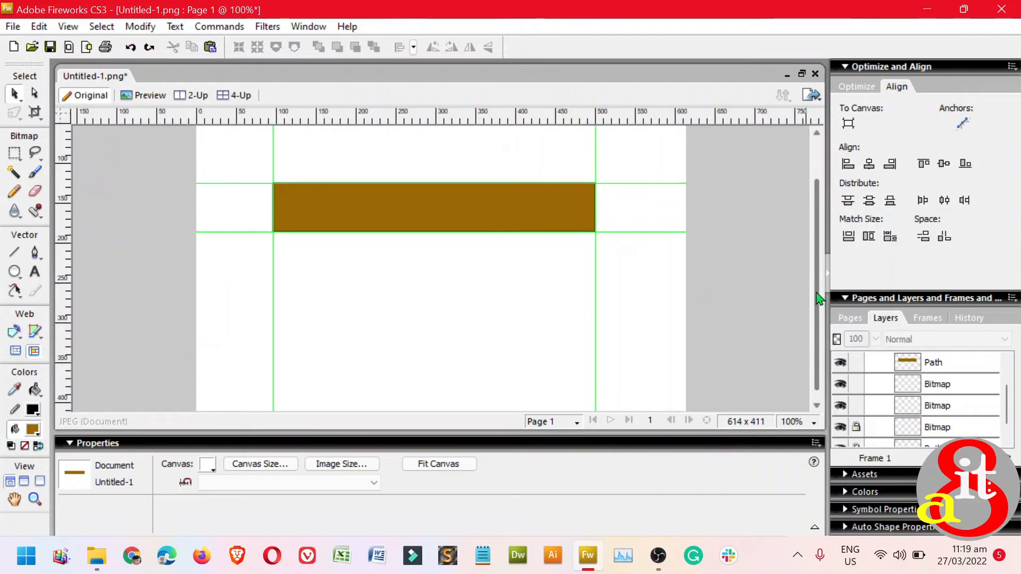
click(36, 256)
click(399, 277)
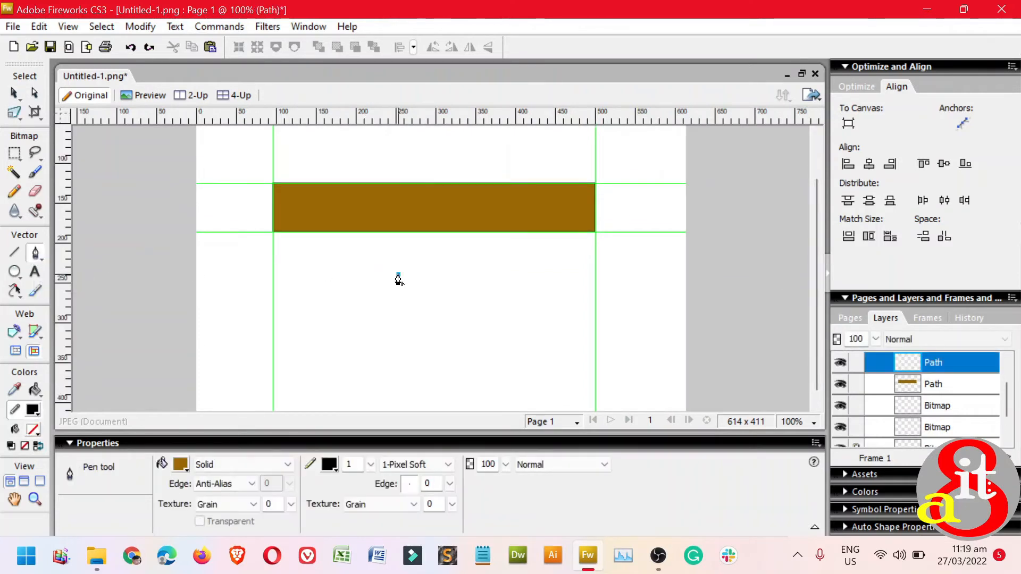
click(327, 298)
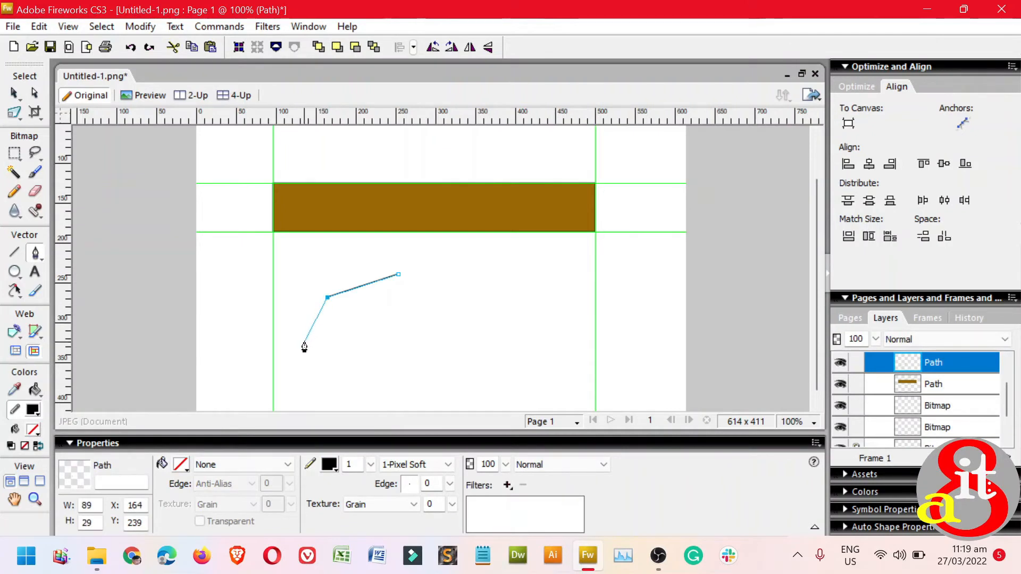
drag(304, 347, 312, 383)
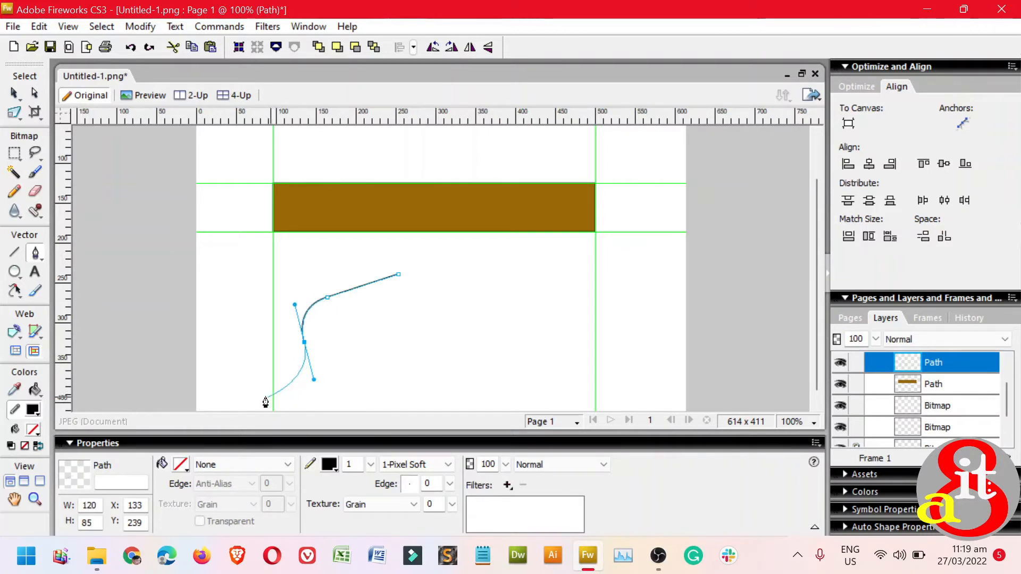
click(237, 397)
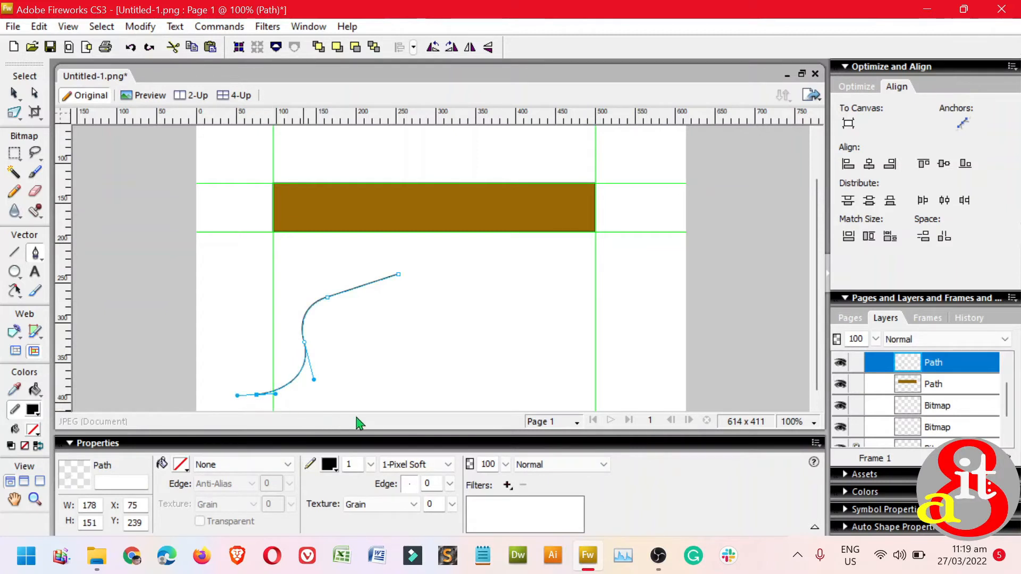
drag(377, 404, 414, 393)
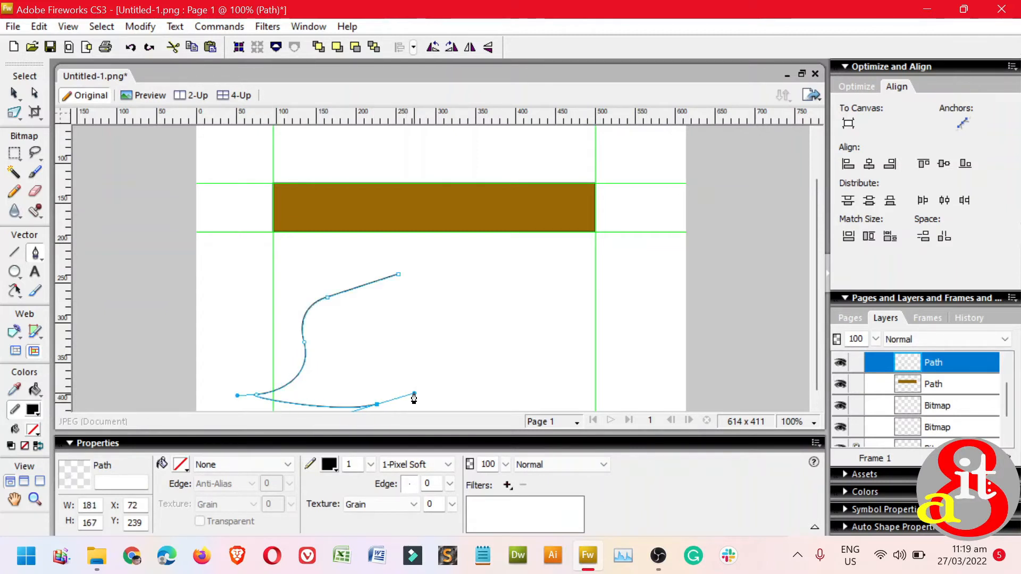
drag(394, 356, 392, 343)
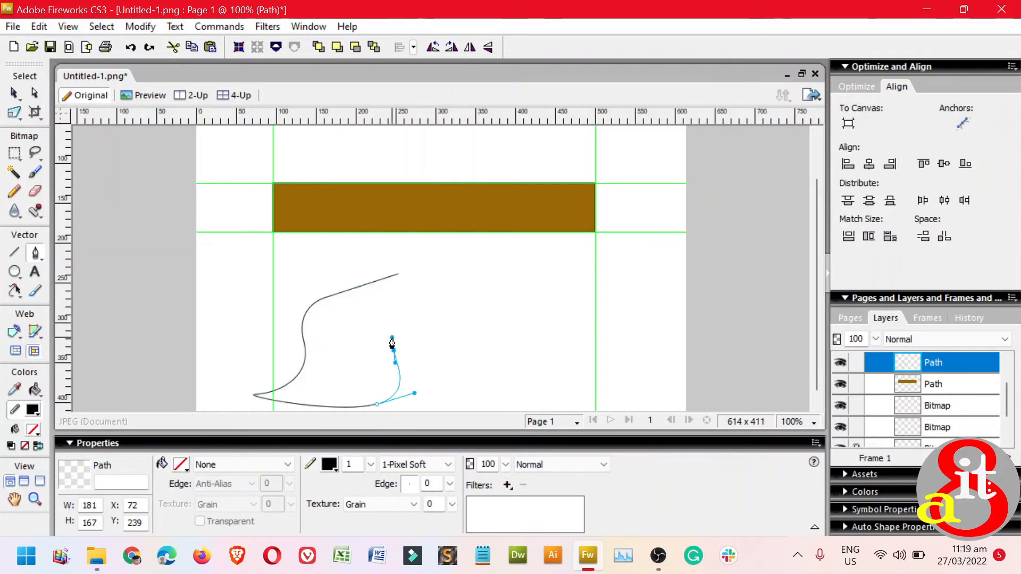
click(420, 339)
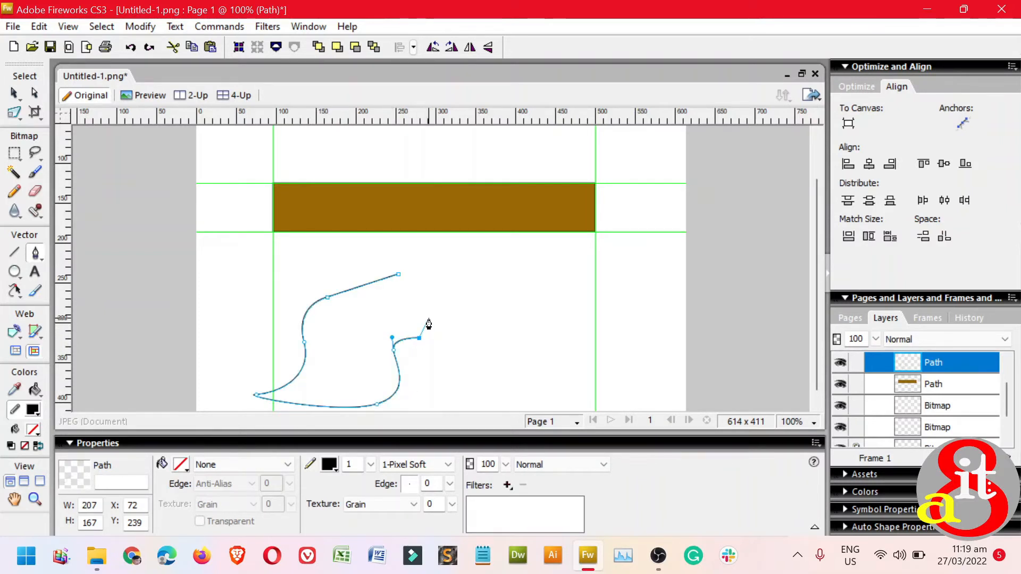
click(429, 318)
click(399, 304)
click(410, 288)
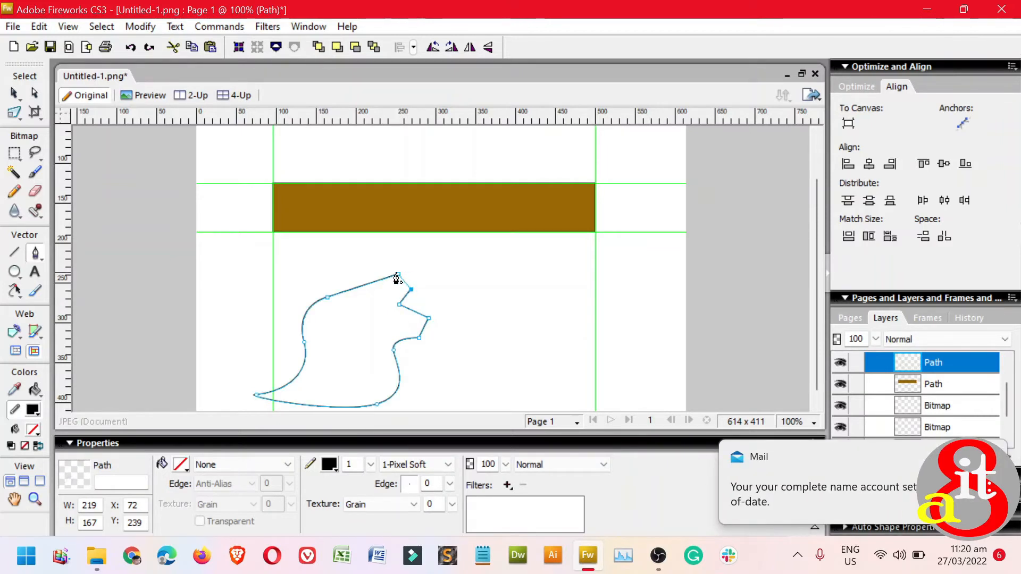
click(397, 276)
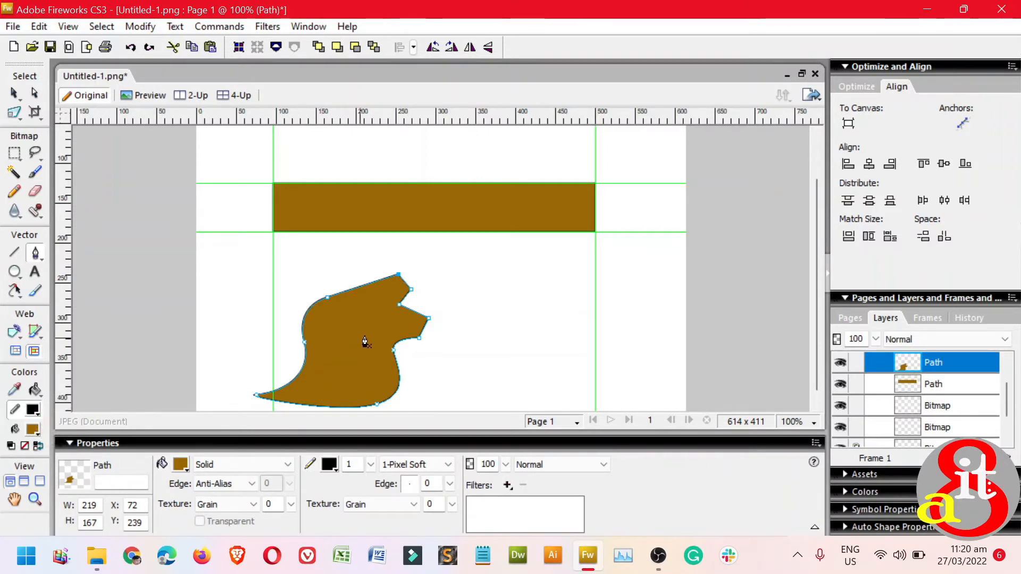
click(411, 289)
Move the freeform shape up and left to about X 61, Y 205, and change its fill colour to light green
click(15, 95)
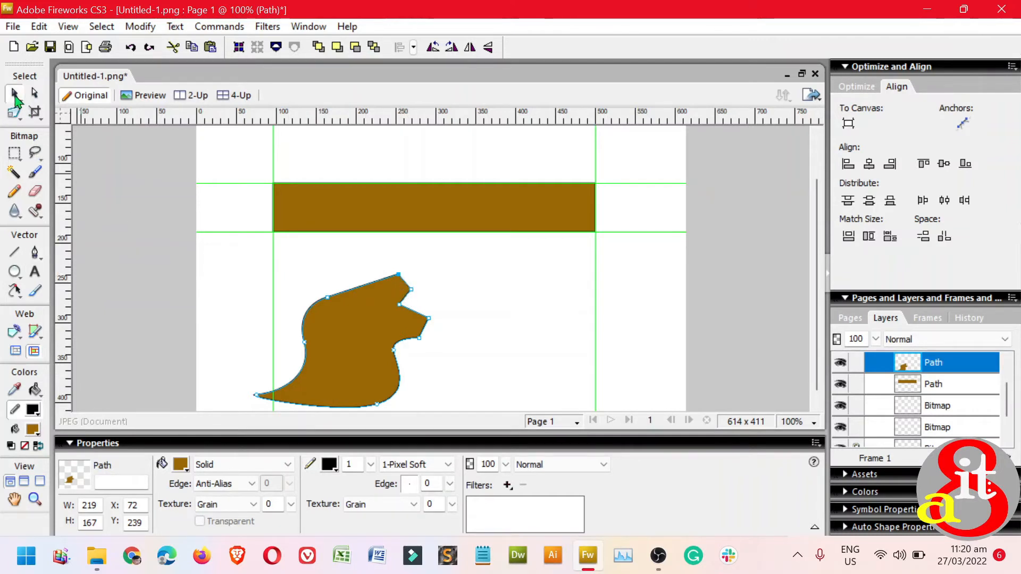
click(488, 340)
drag(356, 333, 346, 305)
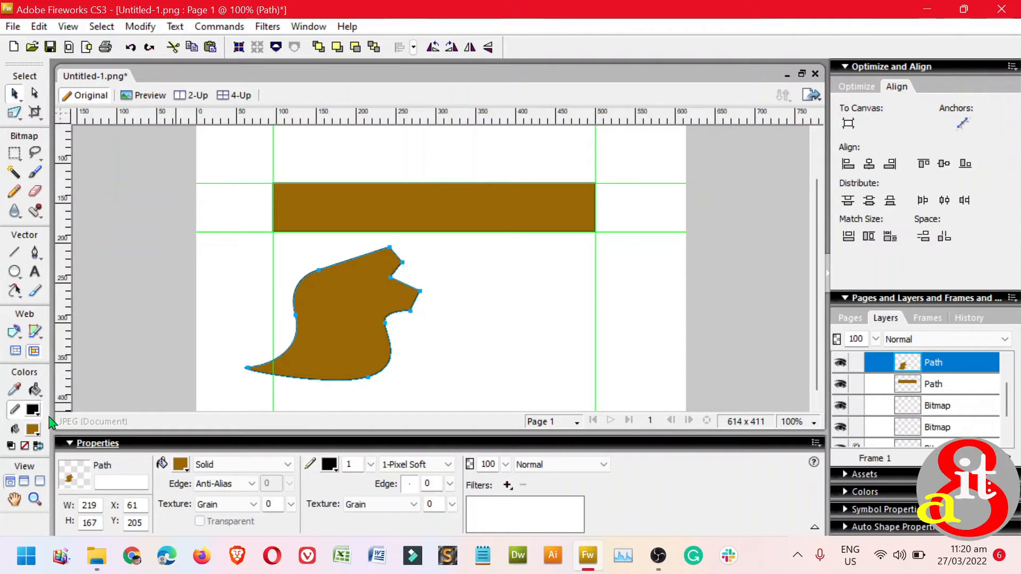
click(33, 431)
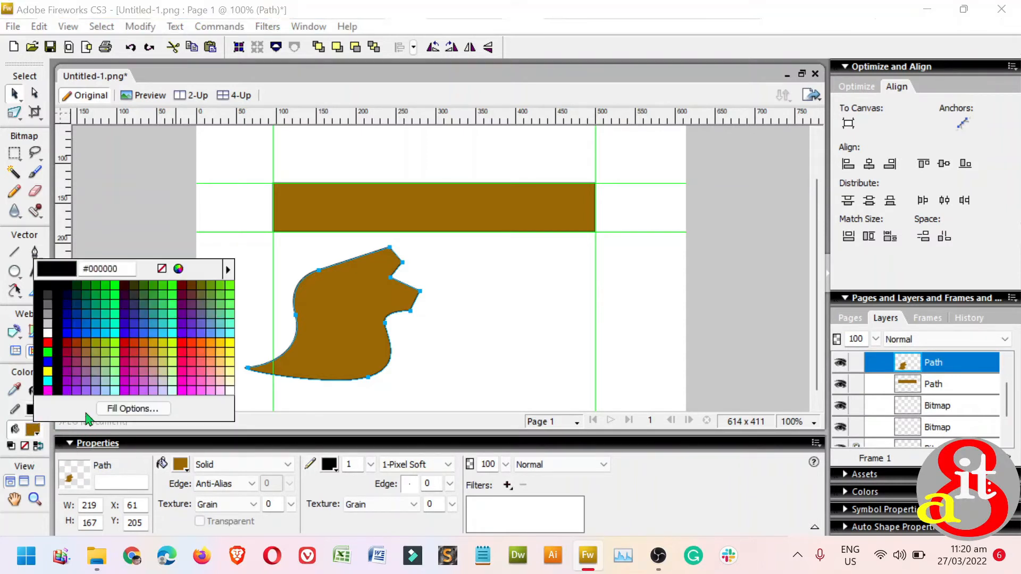
click(110, 365)
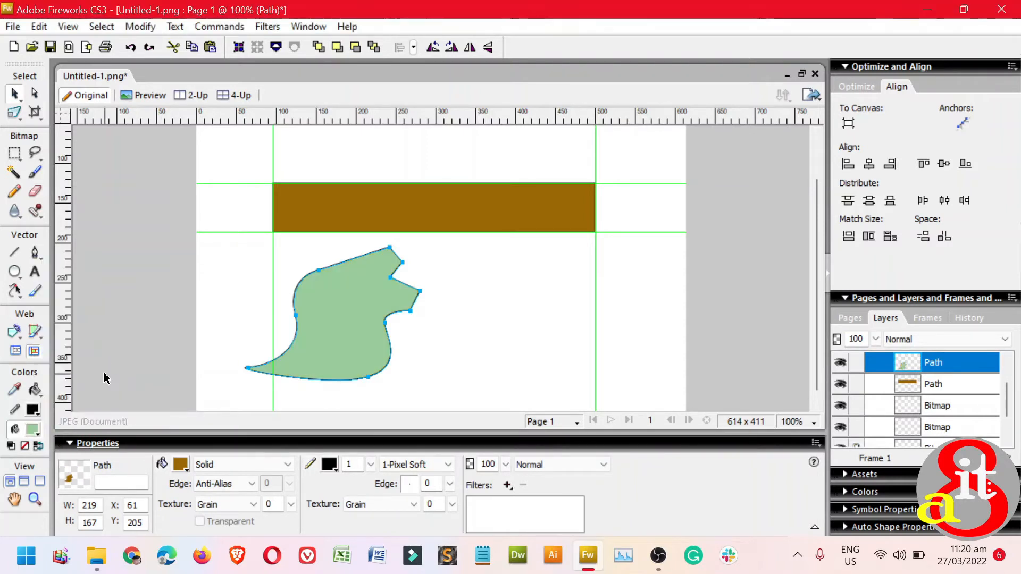
Apply a Cone gradient to the freeform shape, angle it toward the upper right and place its centre near the shape's middle
click(207, 467)
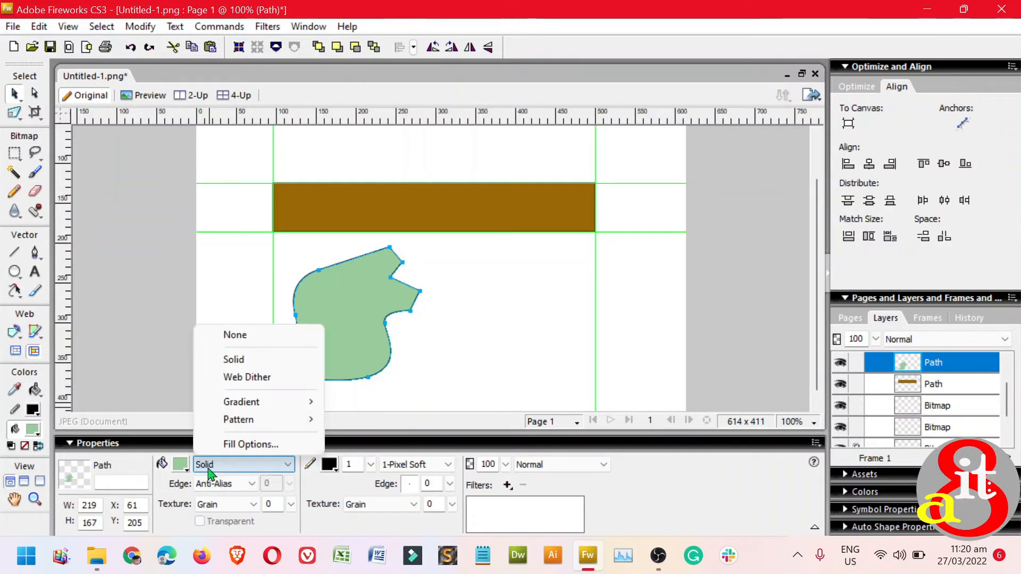
mouse_move(260, 404)
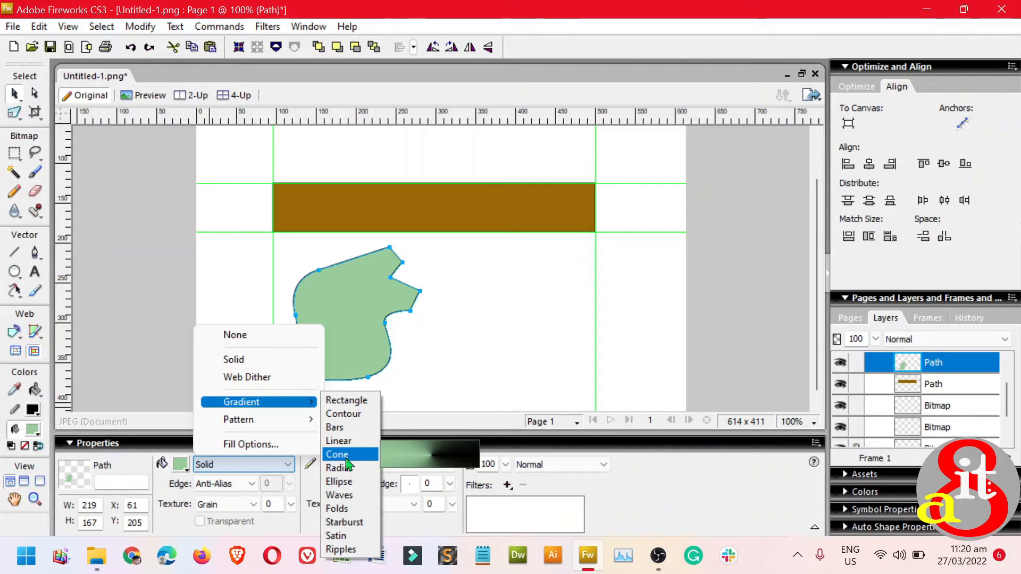
click(346, 458)
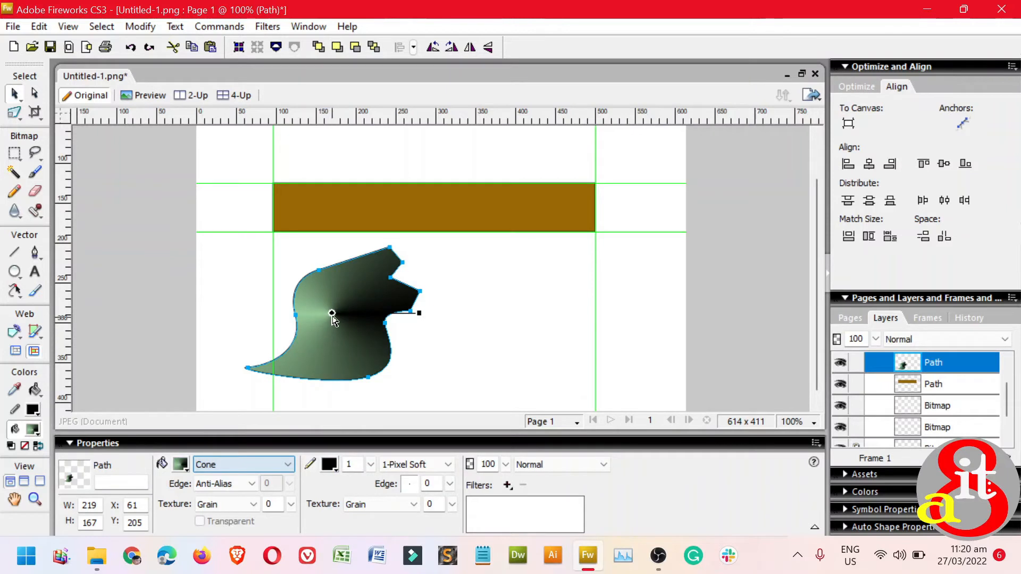
drag(333, 317, 325, 353)
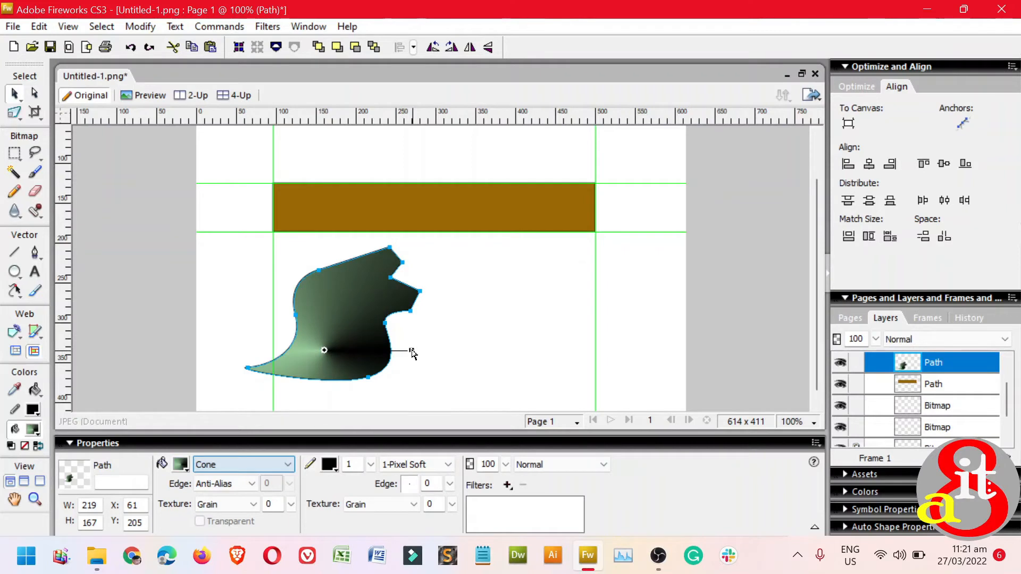
drag(413, 352, 399, 238)
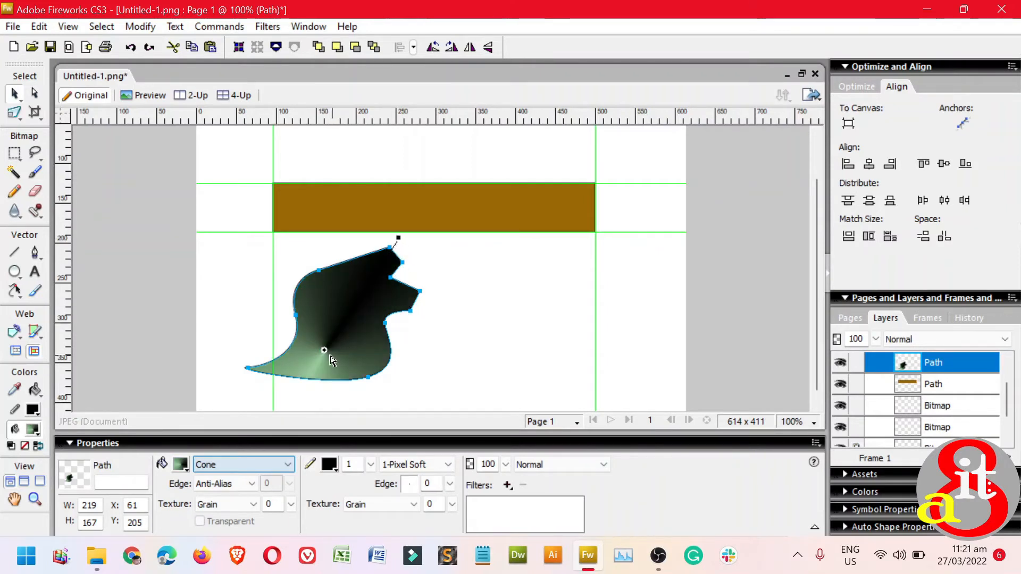
drag(330, 356, 347, 315)
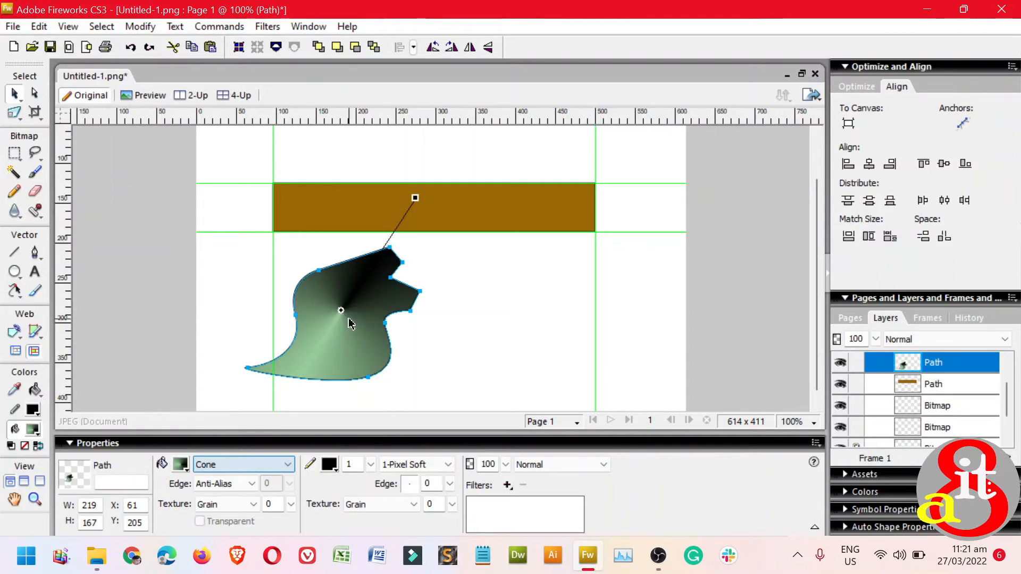
Change the freeform shape's gradient to Radial, shorten its handle to end inside the shape and shift its centre slightly right
click(290, 467)
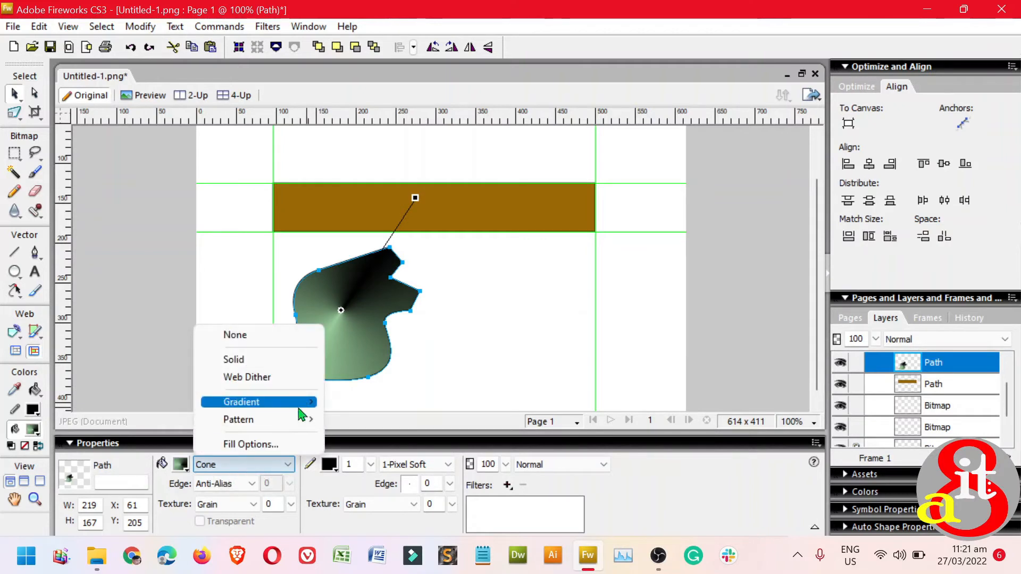
mouse_move(299, 405)
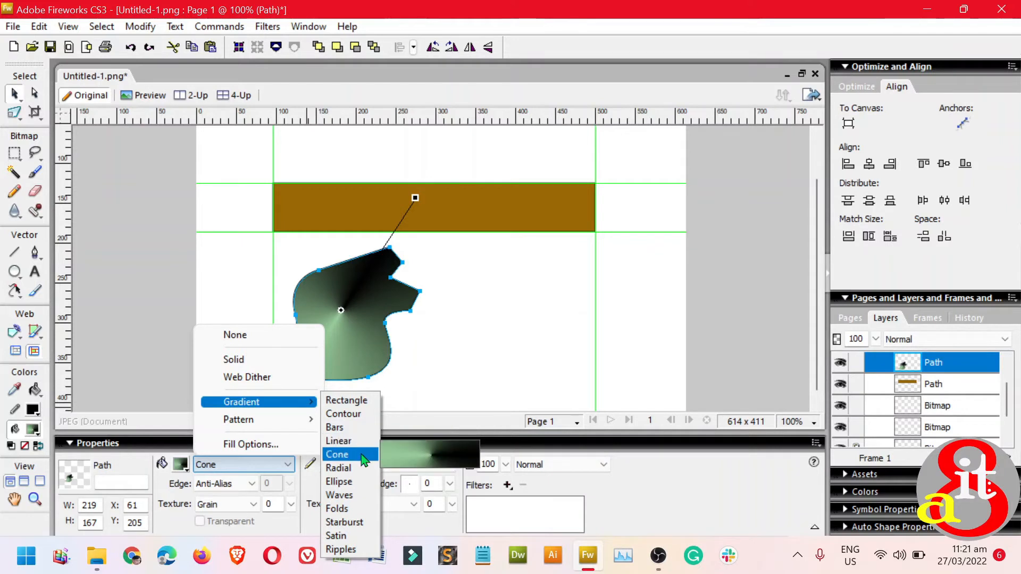
click(362, 468)
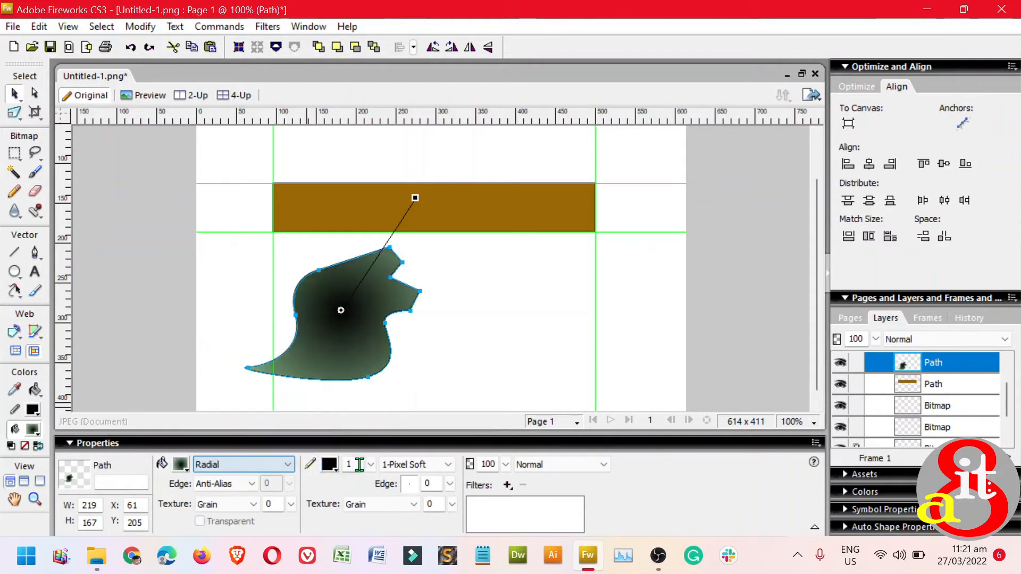
drag(416, 203, 385, 266)
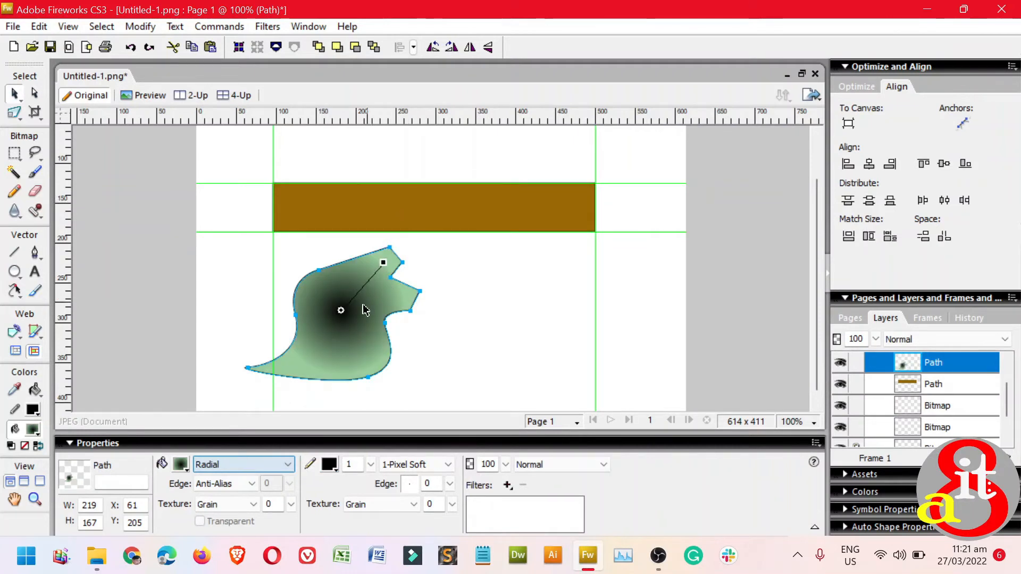
drag(341, 311, 352, 313)
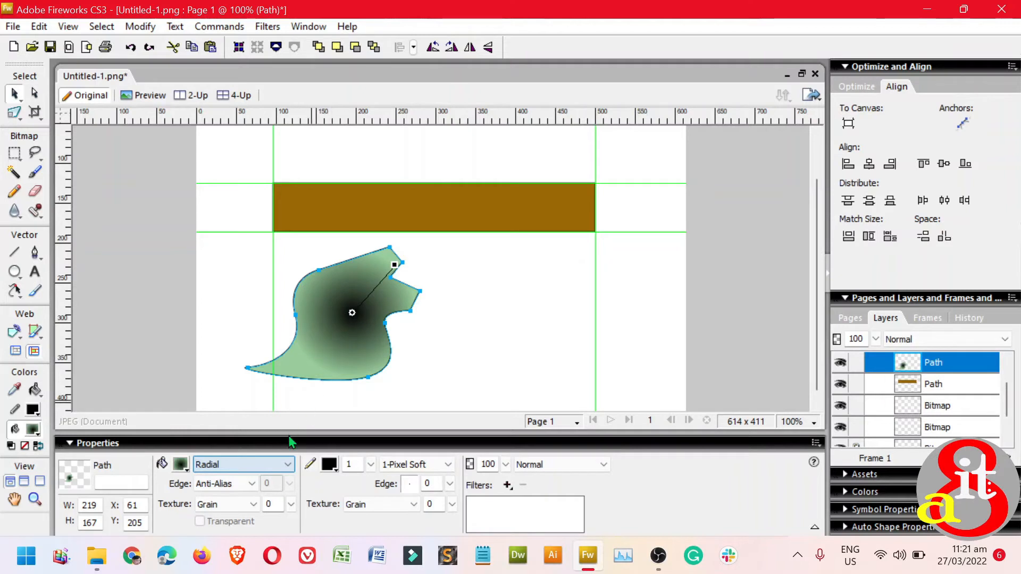
Reverse the freeform shape's radial gradient so light green is at the centre and black at the outer edge
click(181, 467)
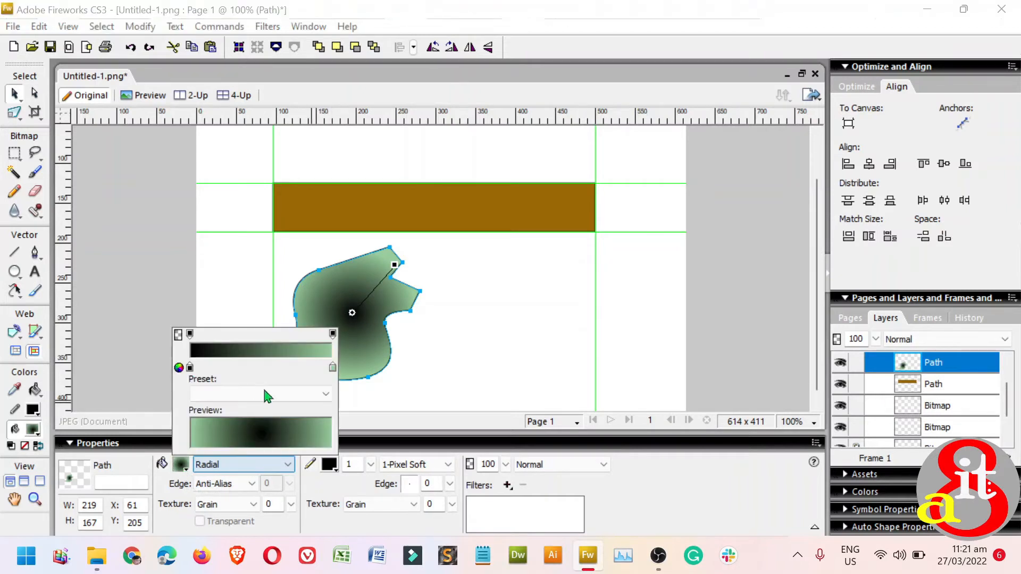
mouse_move(330, 366)
mouse_down()
mouse_move(218, 367)
mouse_move(332, 367)
mouse_up()
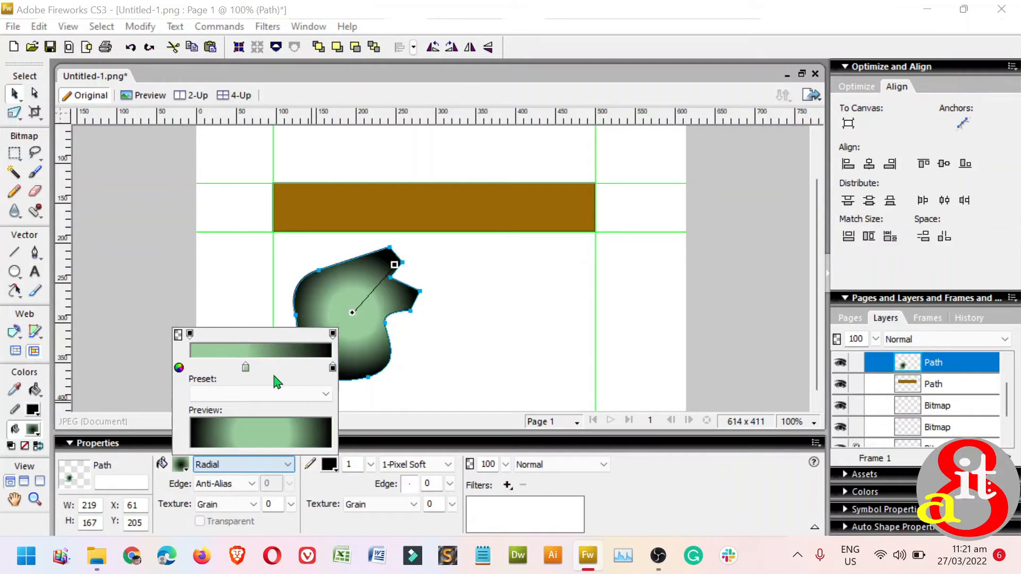
drag(246, 371, 184, 368)
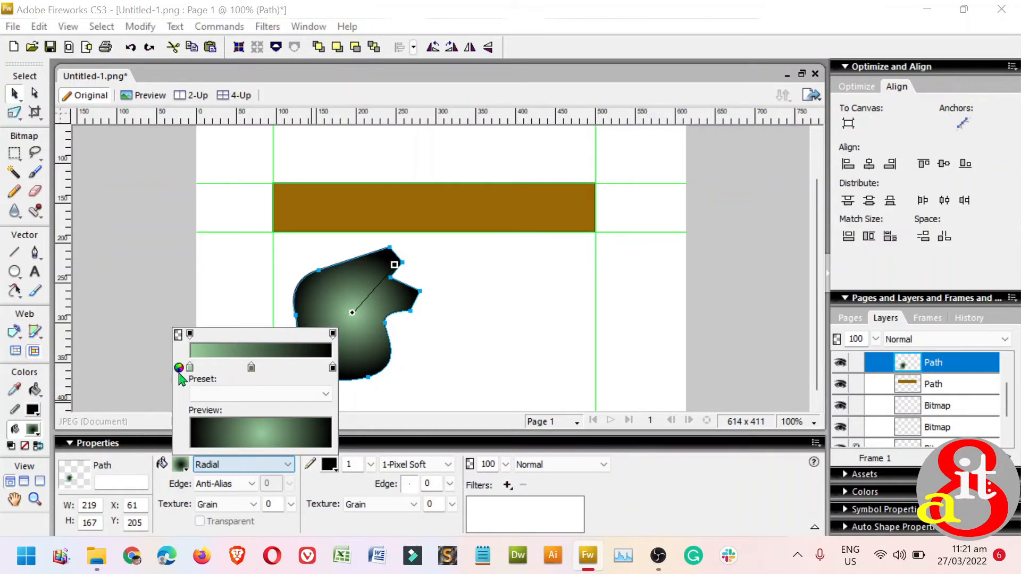
Add a colour stop midway along the freeform shape's gradient and colour it crimson pink
click(251, 369)
click(253, 370)
click(252, 367)
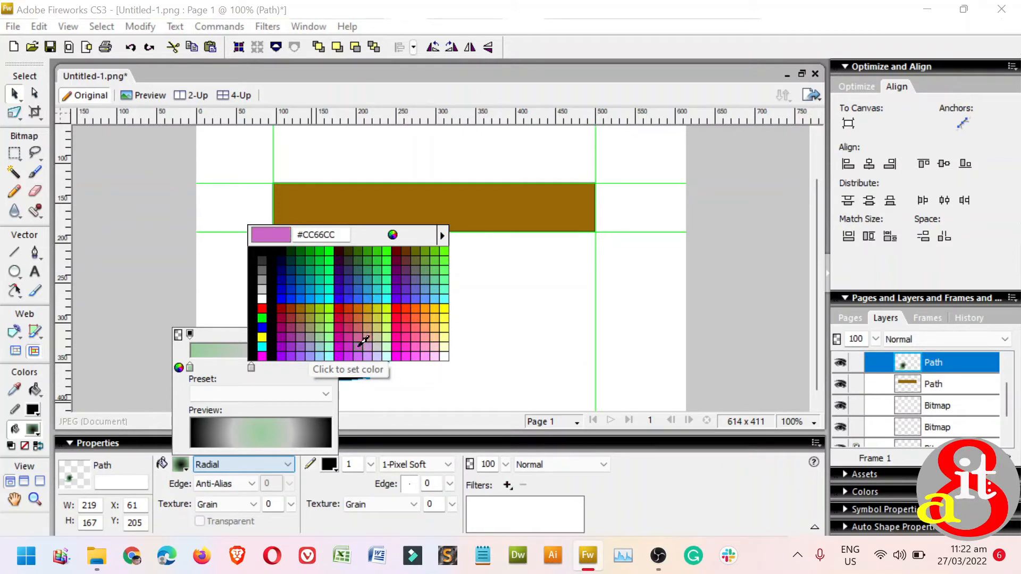
click(352, 324)
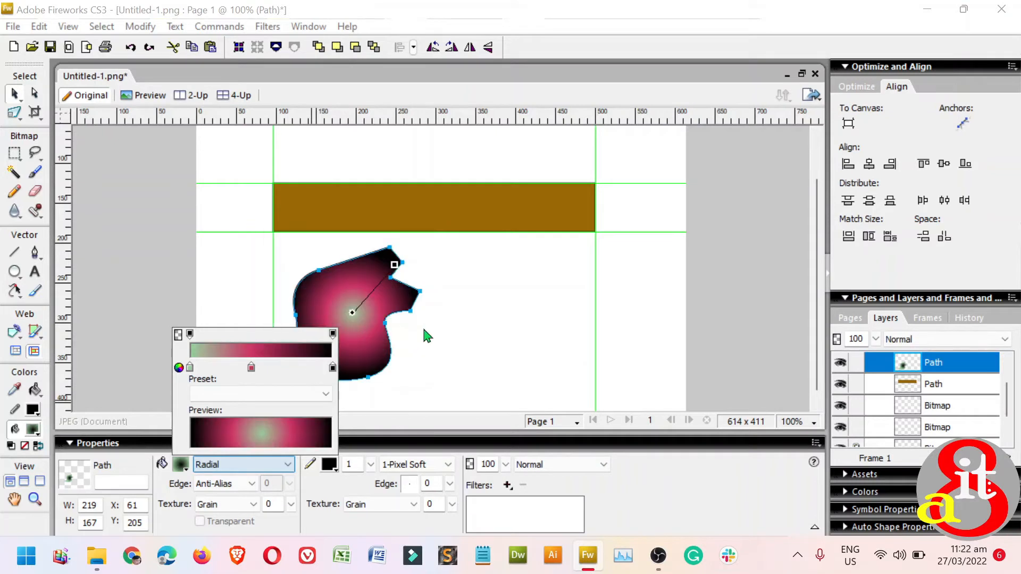
click(444, 358)
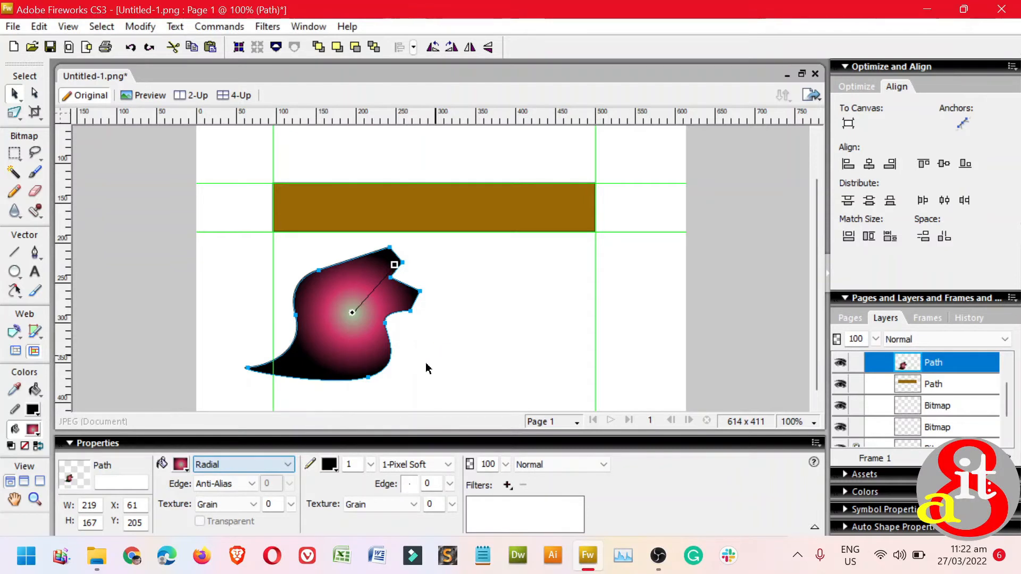
Remove the stroke from the freeform shape, inspect its edges at 300% and deselect it
click(330, 466)
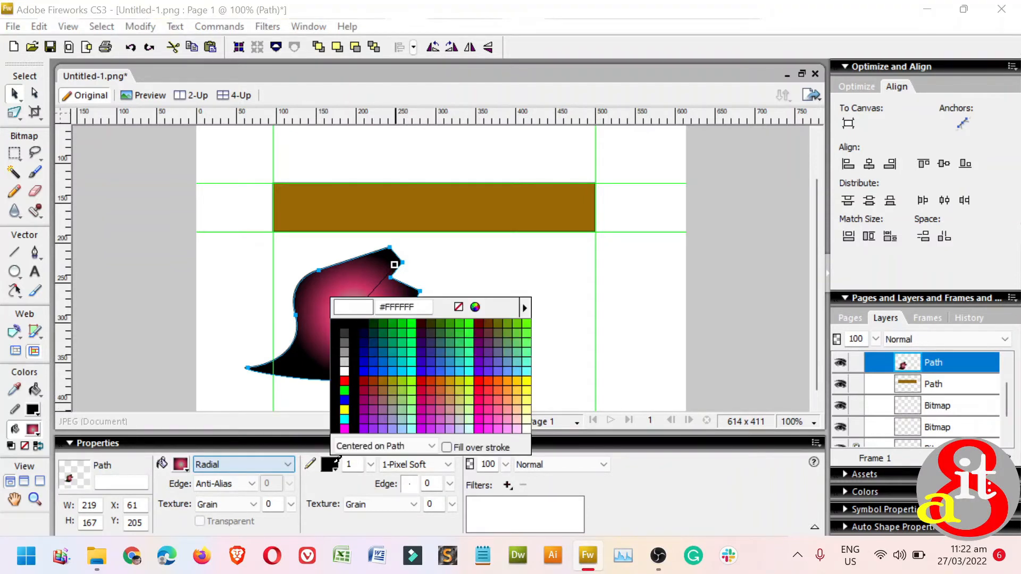
click(458, 308)
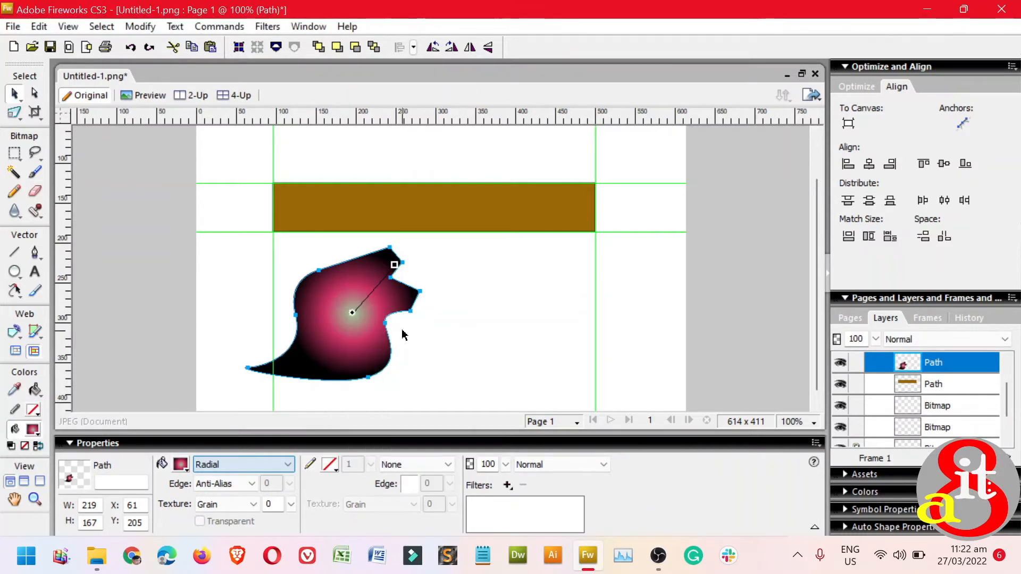
key(ctrl+equal)
key(ctrl+equal)
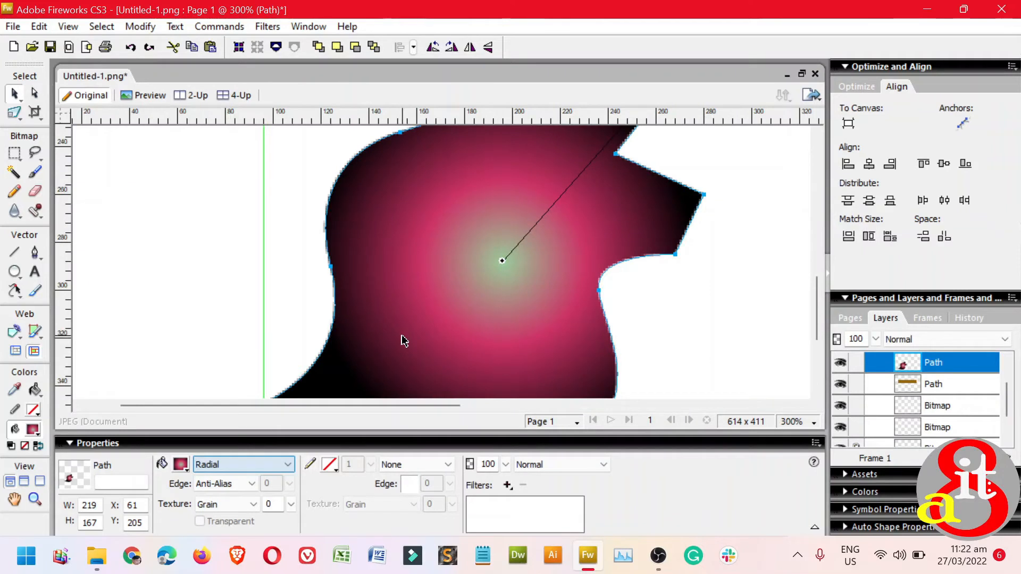
key(space)
drag(561, 253, 467, 264)
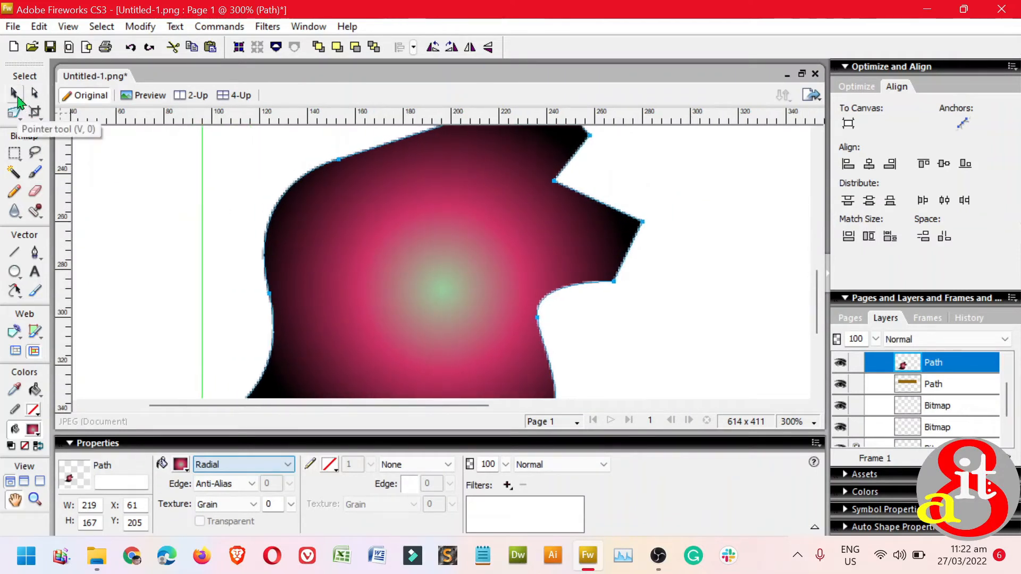
click(16, 97)
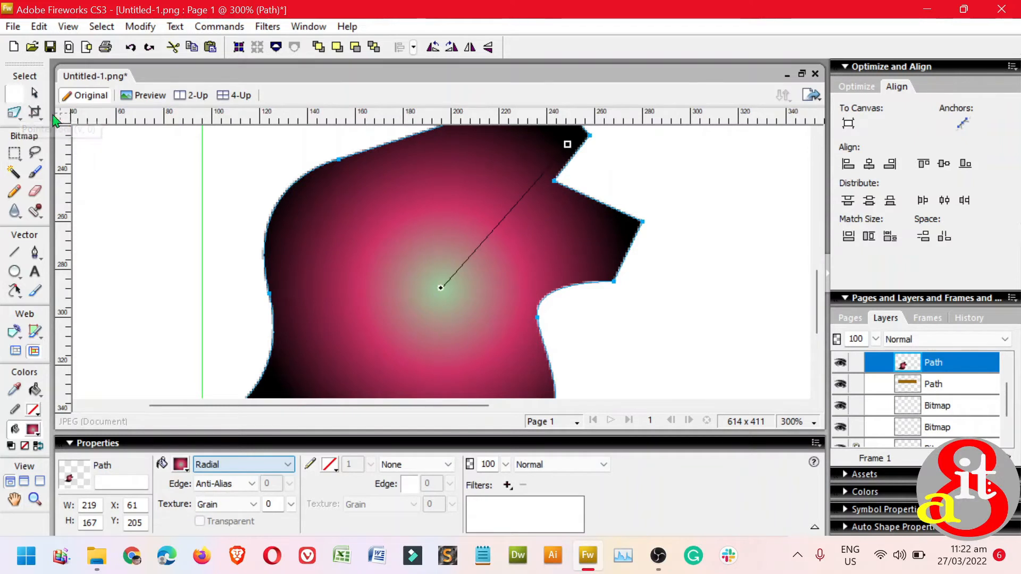
click(685, 325)
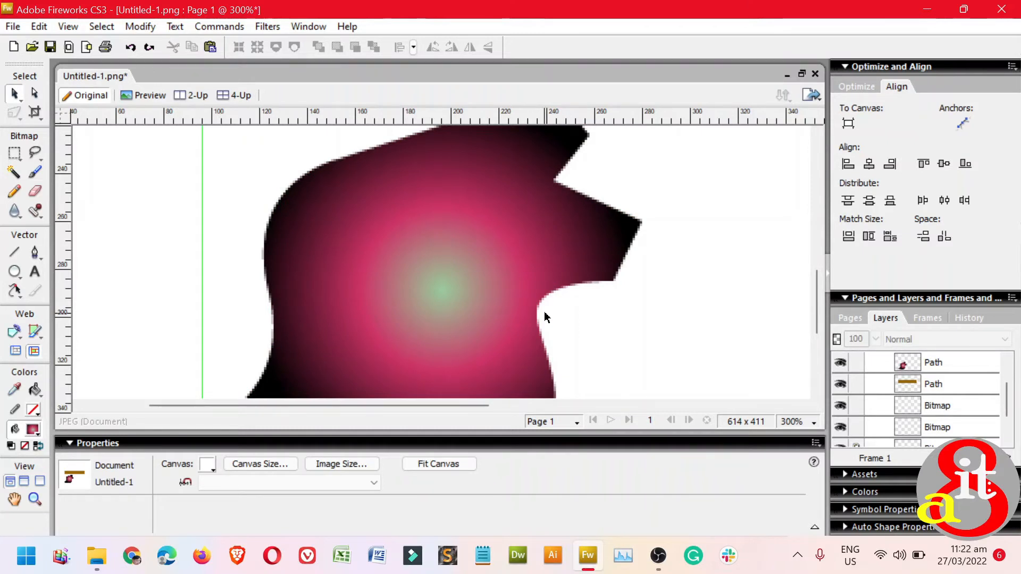
Select the freeform shape and move it slightly right and down to about X 75, Y 209
key(ctrl+minus)
key(ctrl+minus)
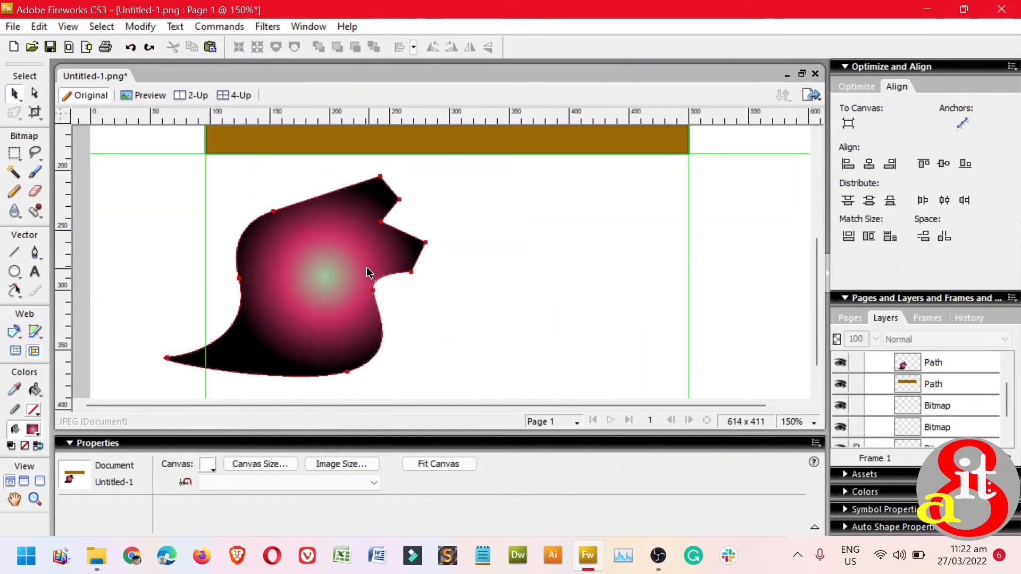
click(304, 239)
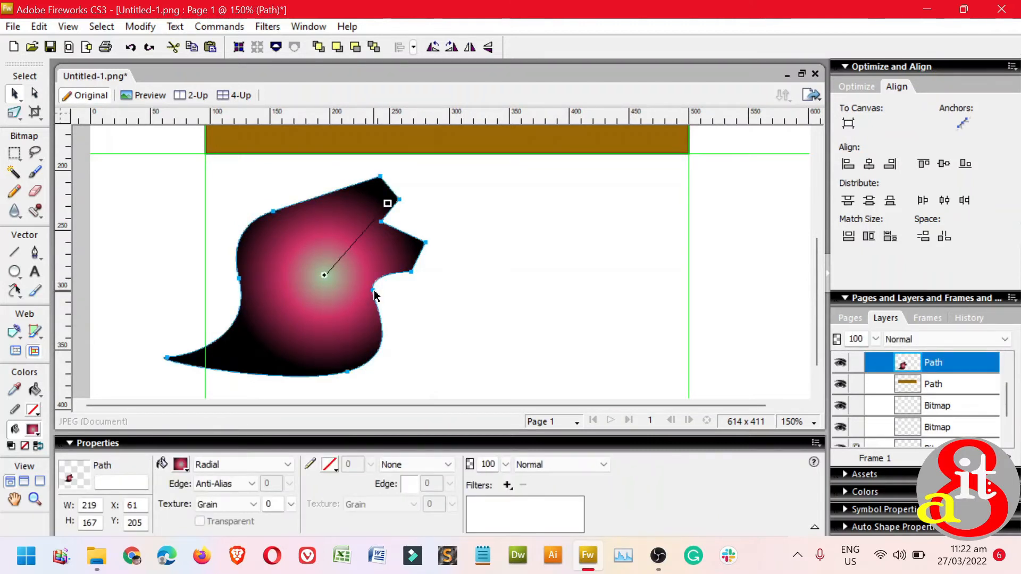
drag(376, 297, 388, 300)
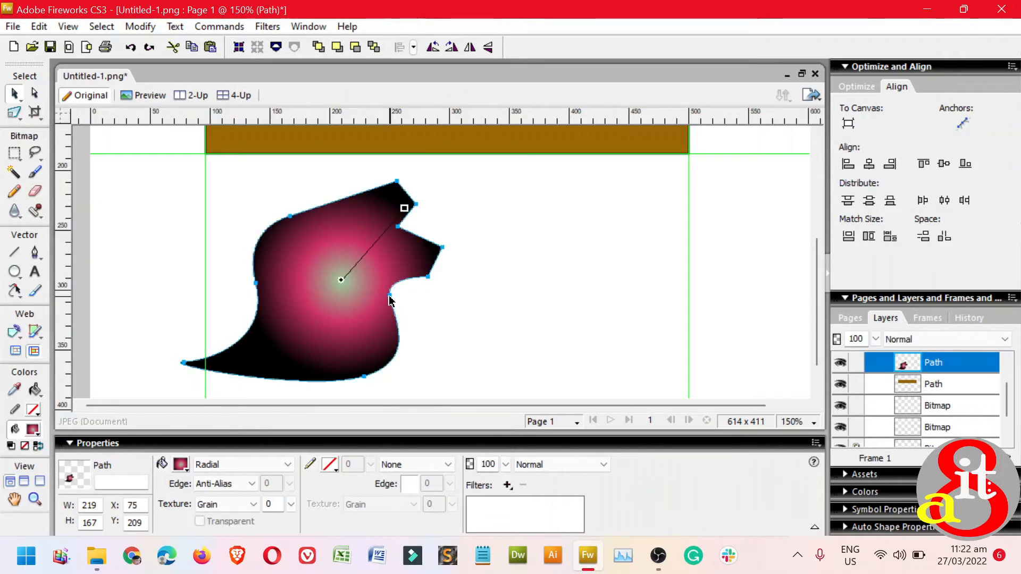
Use the Subselection tool to shift the freeform shape to about X 88, Y 213 and reshape its lower-right curve into a deeper notch
click(37, 95)
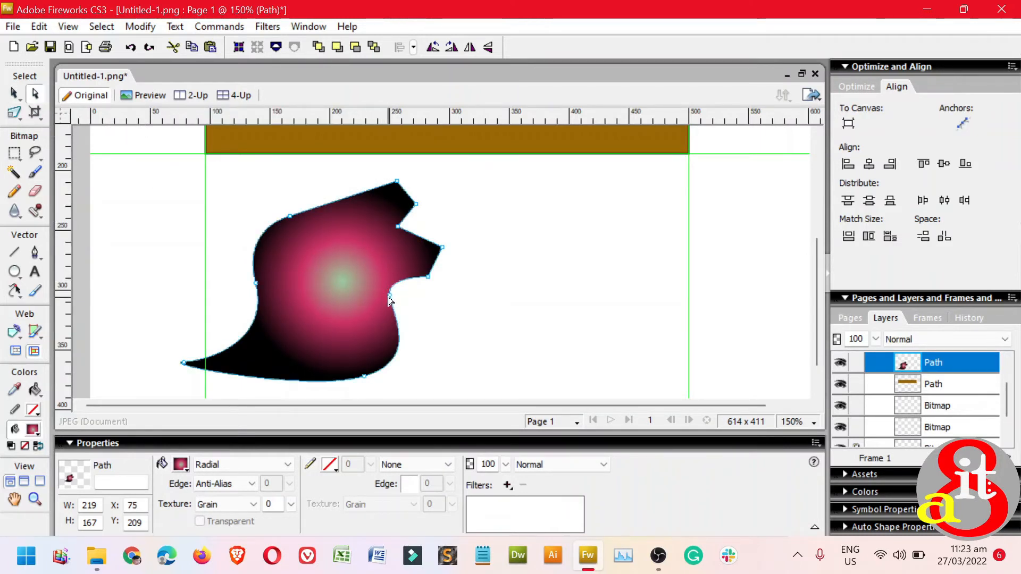
drag(392, 304, 430, 305)
drag(439, 366, 447, 393)
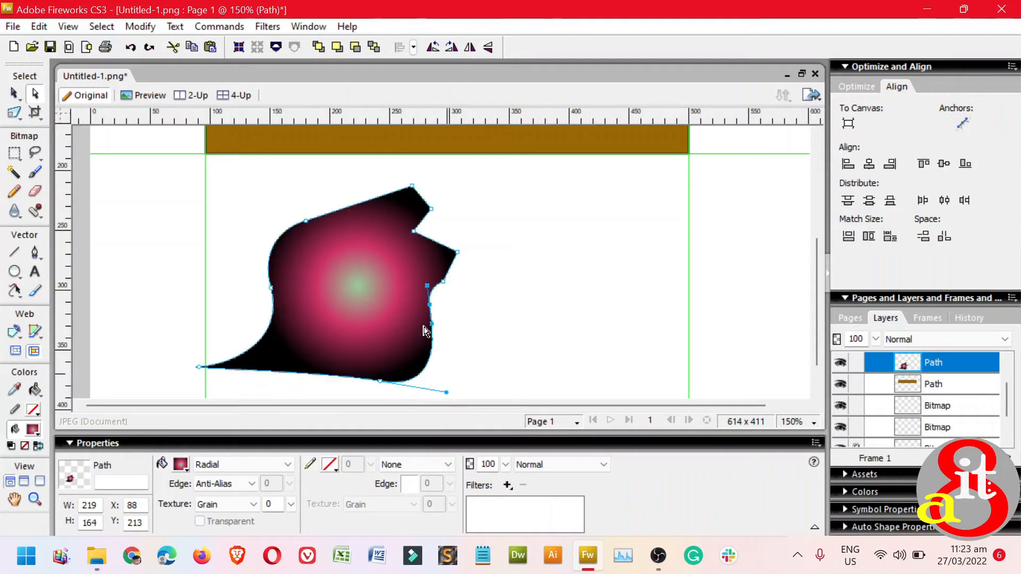
drag(428, 288, 356, 254)
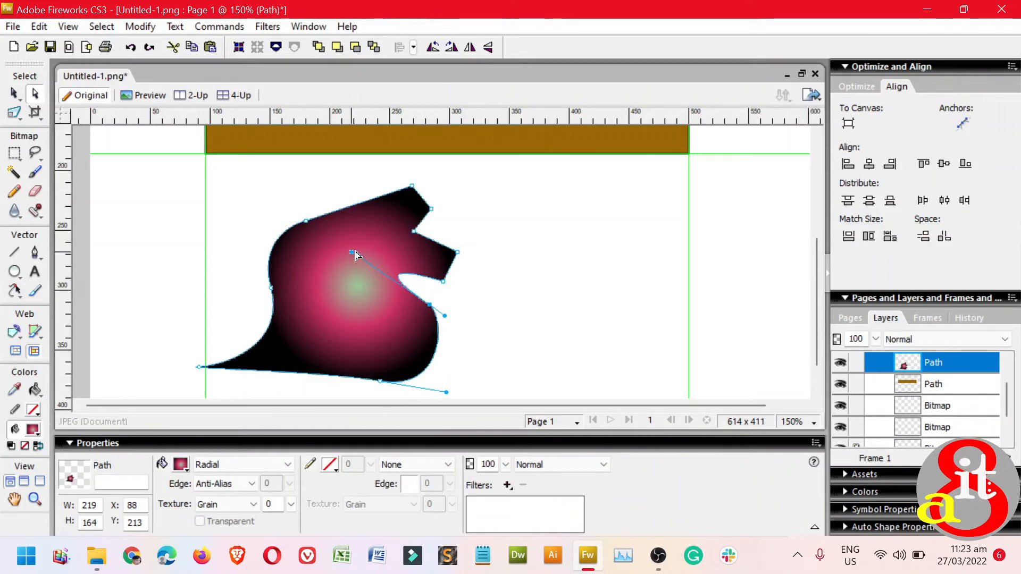
Pull the shape's right tip outward to about 269 px overall width, shift the notch point above it up and right, and the top point left
click(458, 254)
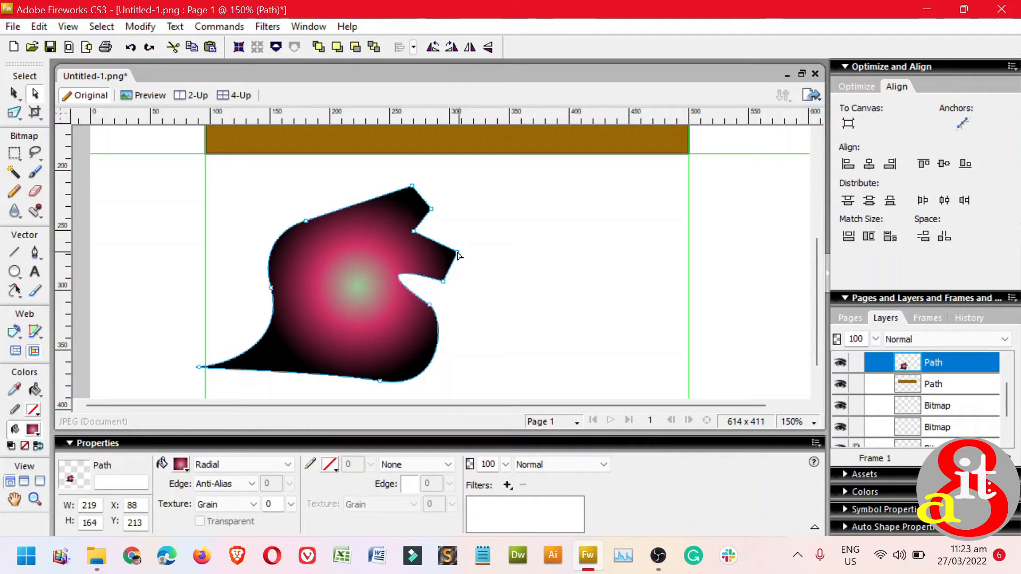
drag(459, 255, 517, 254)
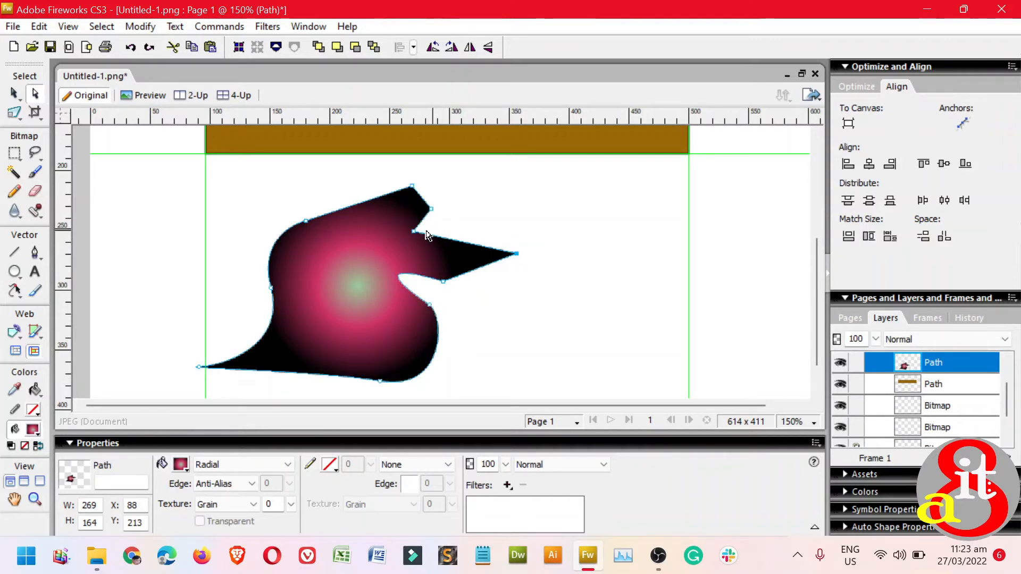
drag(423, 234, 483, 211)
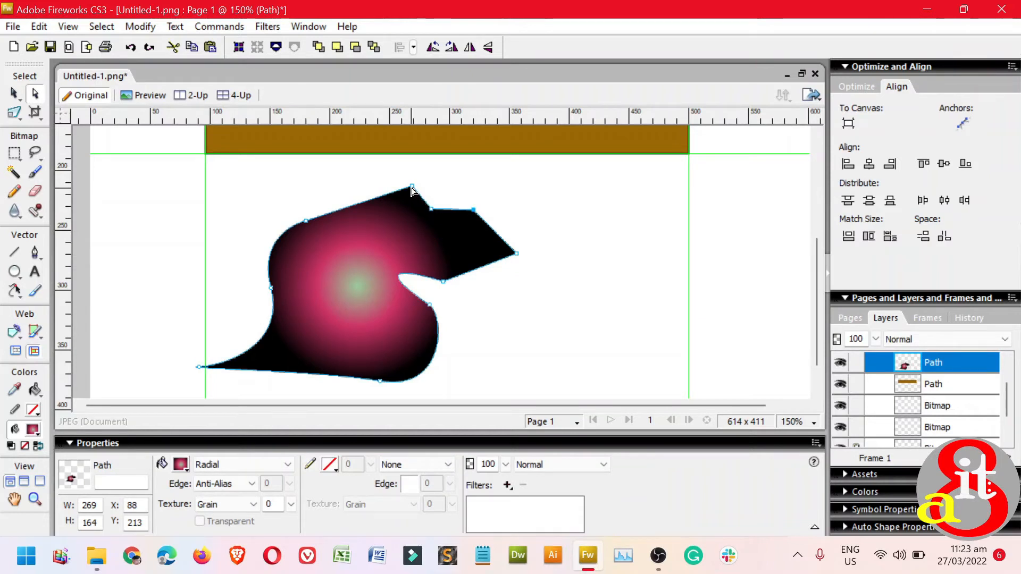
drag(413, 190, 360, 186)
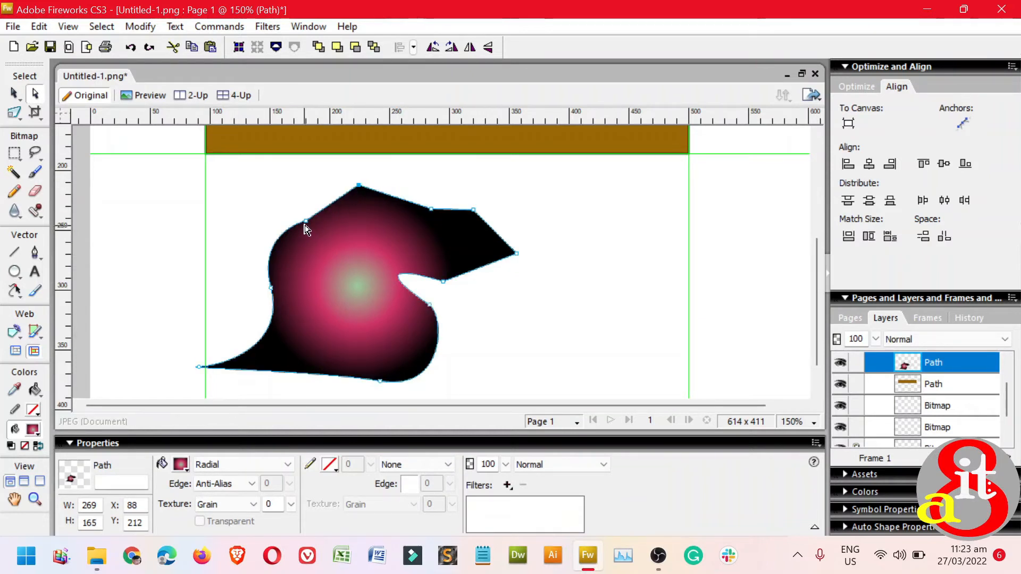
Reshape the freeform's left side into a wide bulge, curl its lower-left tip into a small loop and deselect the shape
drag(306, 229, 151, 232)
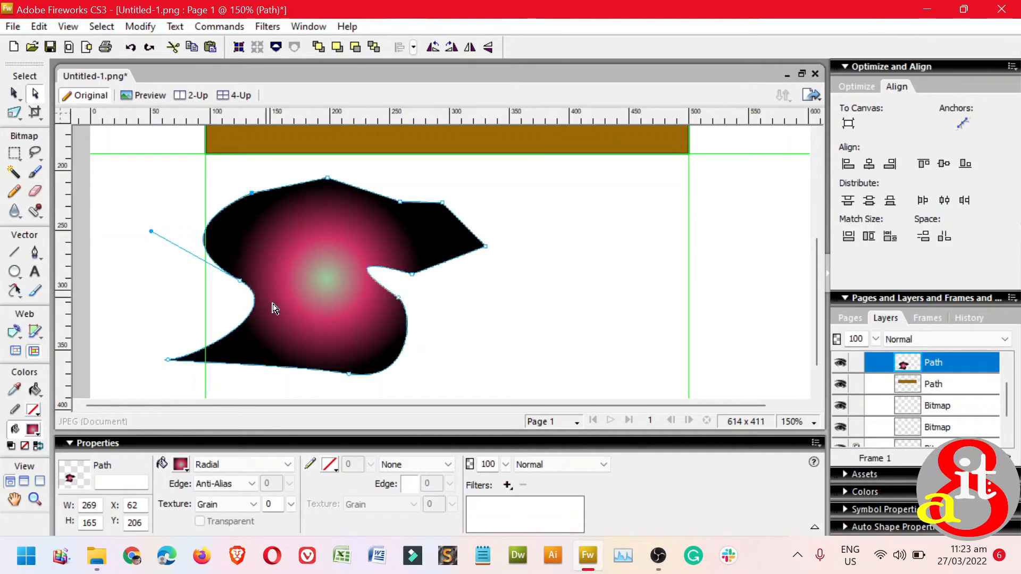
drag(169, 364, 198, 396)
click(477, 368)
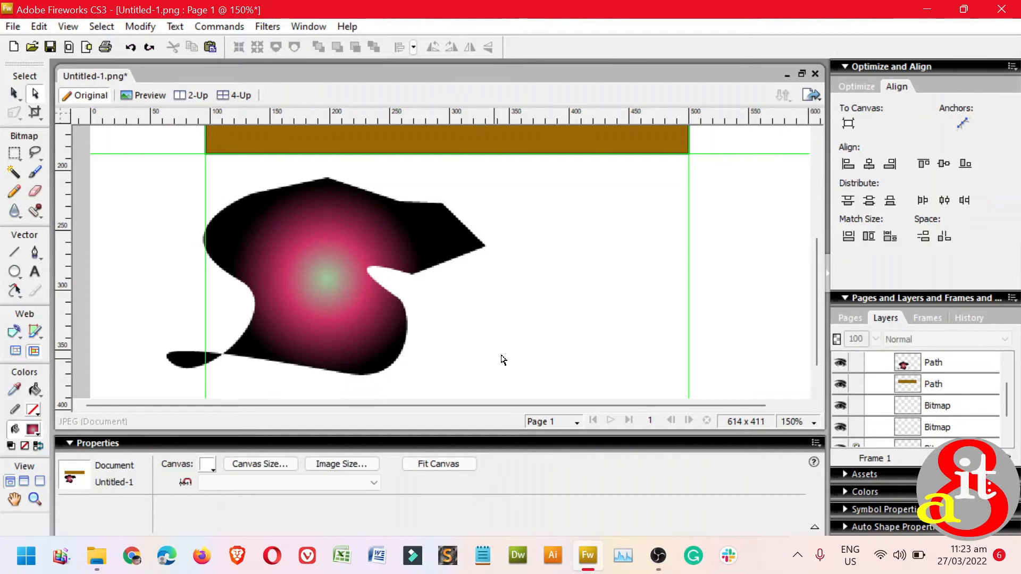
Draw a doughnut about 102 by 102 px to the right of the freeform shape, near X 371, Y 275
click(19, 279)
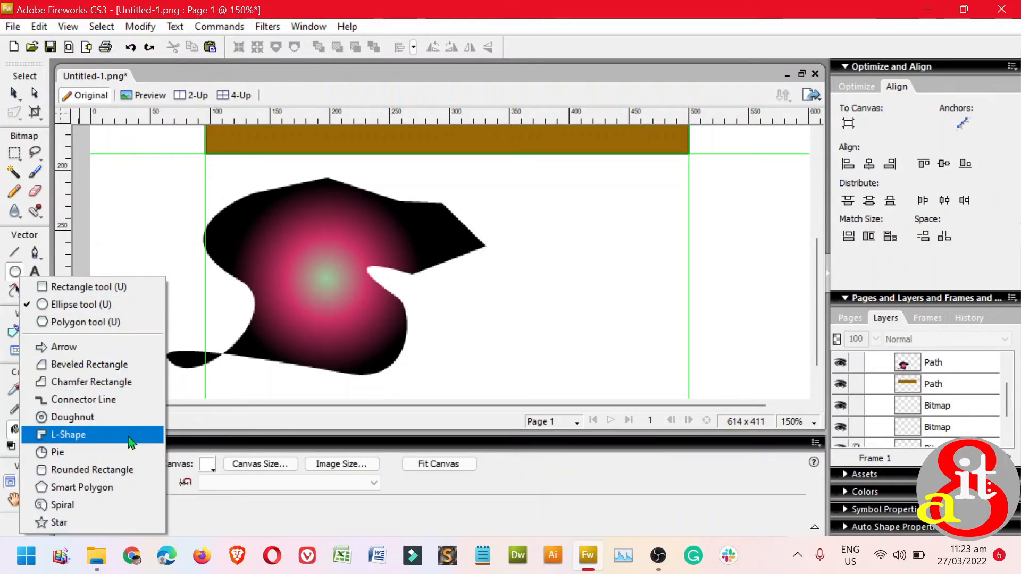
click(101, 417)
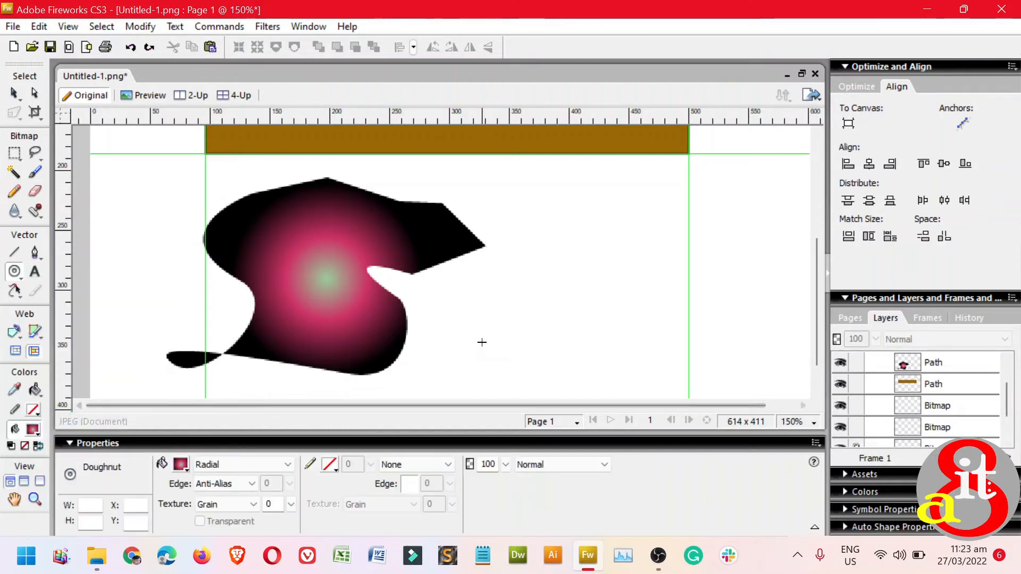
drag(534, 260, 656, 363)
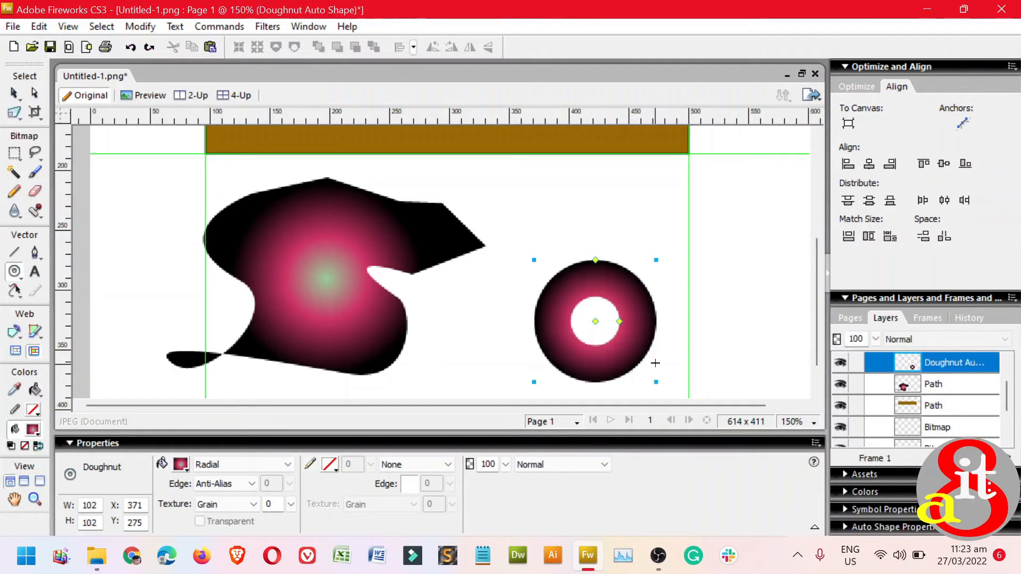
Change the doughnut's fill to solid light green and move it up to about X 366, Y 233
key(v)
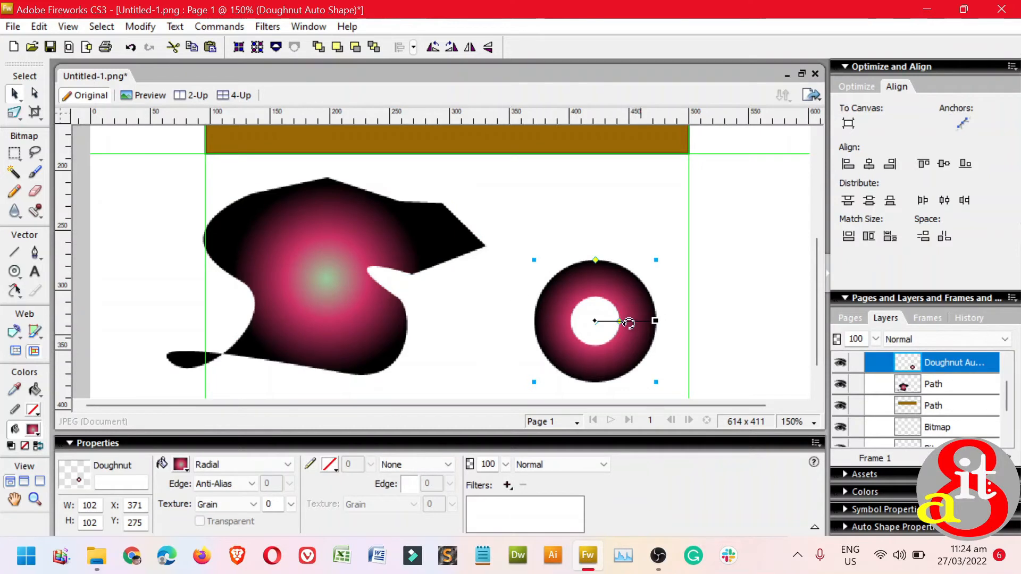
click(223, 467)
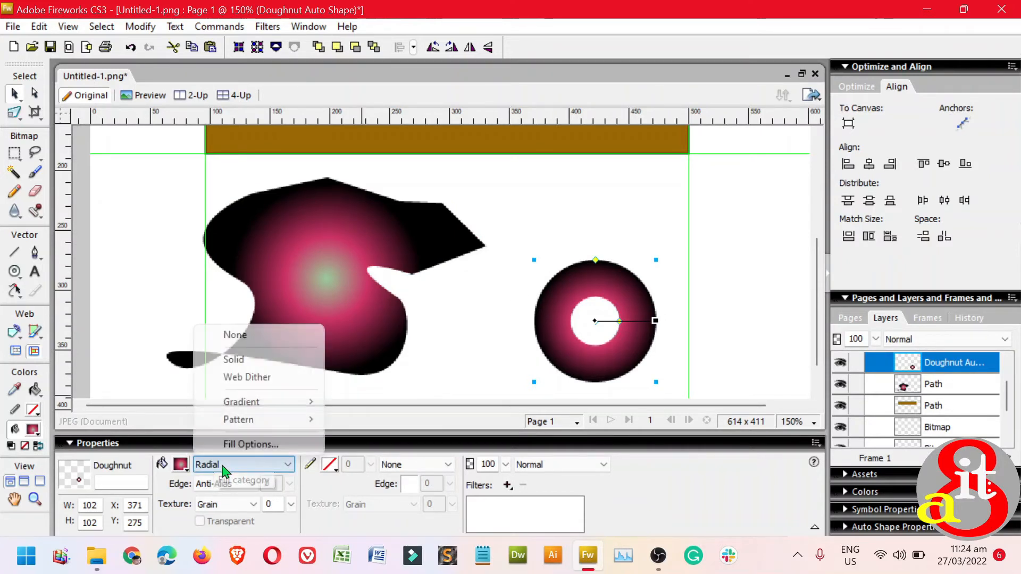
click(258, 367)
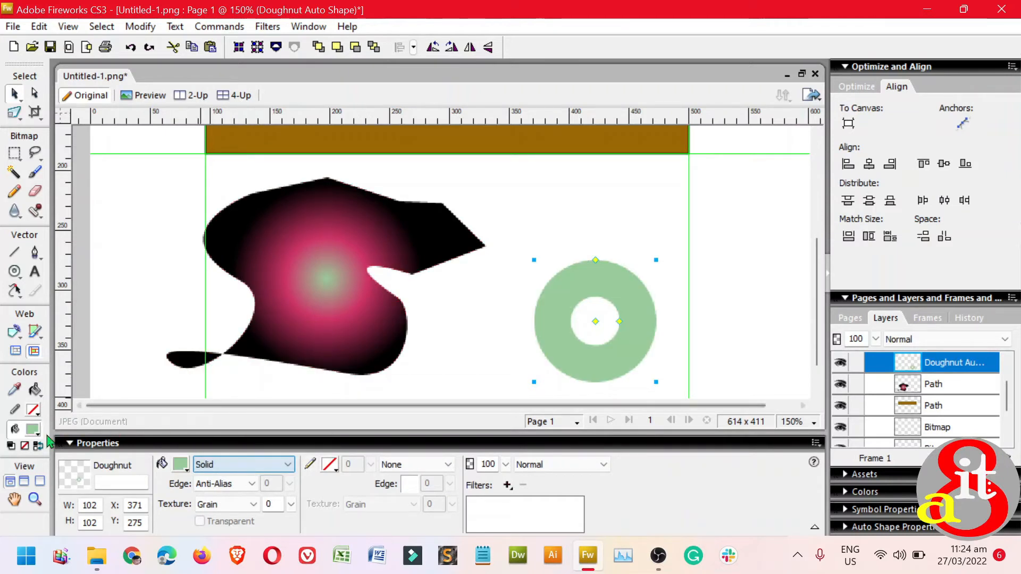
drag(594, 367, 589, 317)
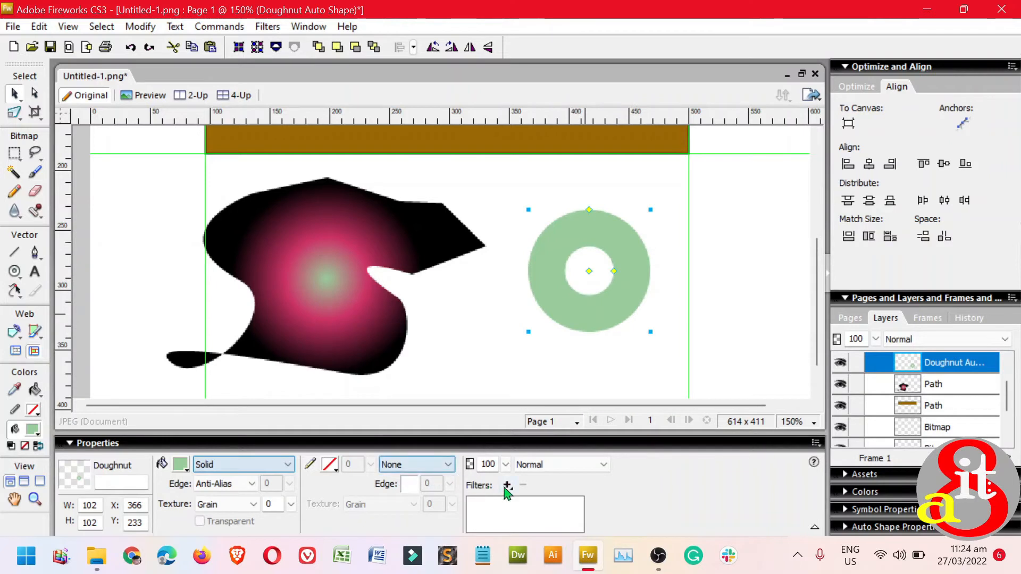
Add a Glow filter to the doughnut with a width of 3 and an opacity of 100%
click(507, 487)
mouse_move(599, 442)
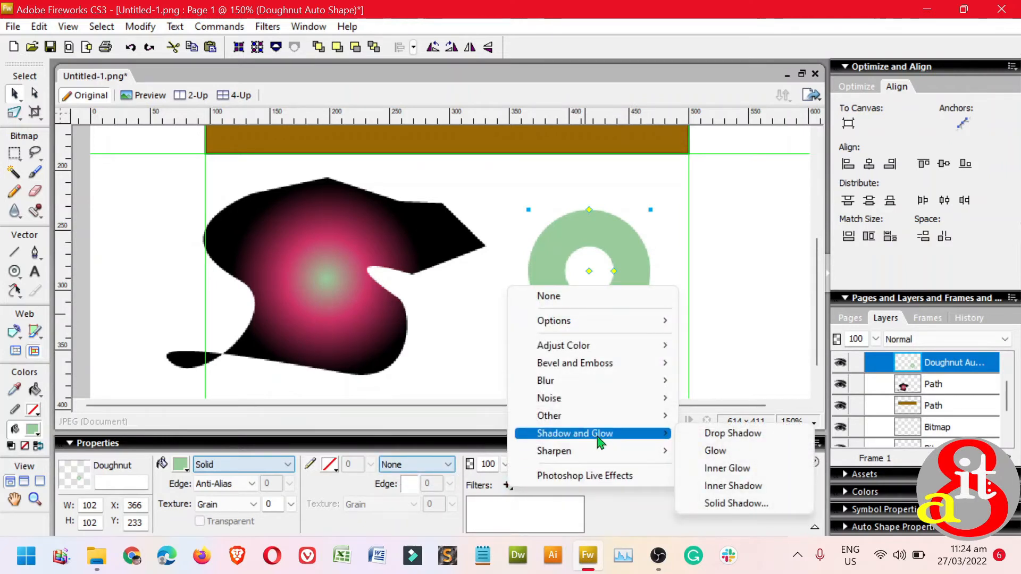
click(736, 455)
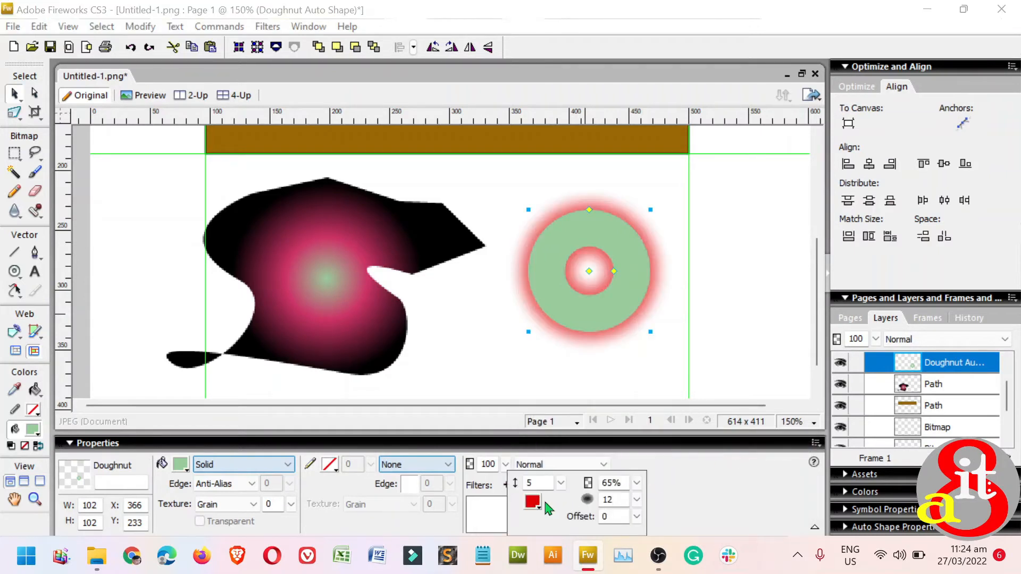
drag(538, 483, 506, 481)
click(617, 483)
text(100)
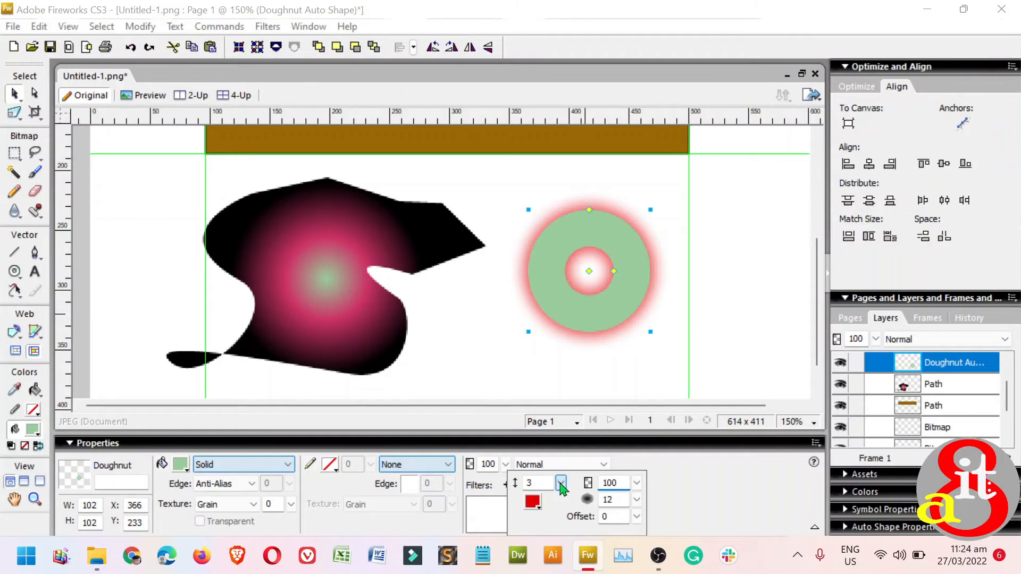
Change the doughnut's glow colour to white, apply it, and move the doughnut to about X 379, Y 221
click(534, 501)
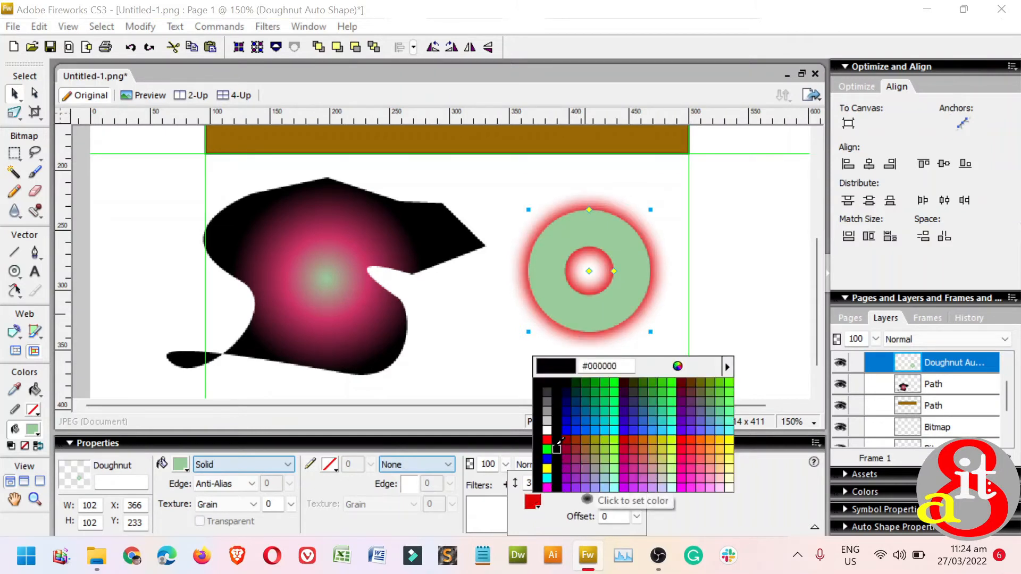
click(548, 429)
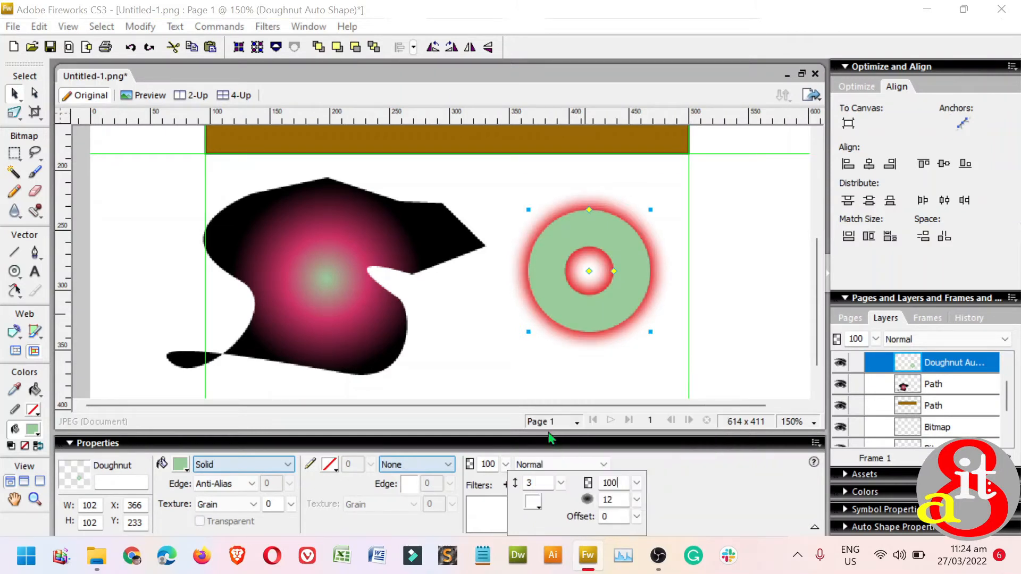
key(Return)
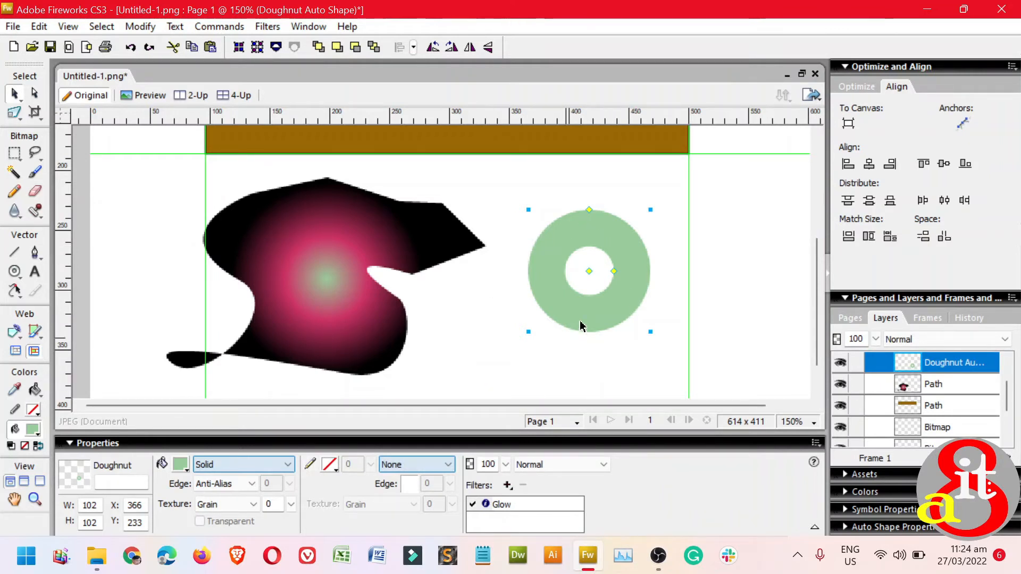
drag(584, 326, 600, 313)
Add a second Glow filter to the doughnut and set its colour to black
click(508, 485)
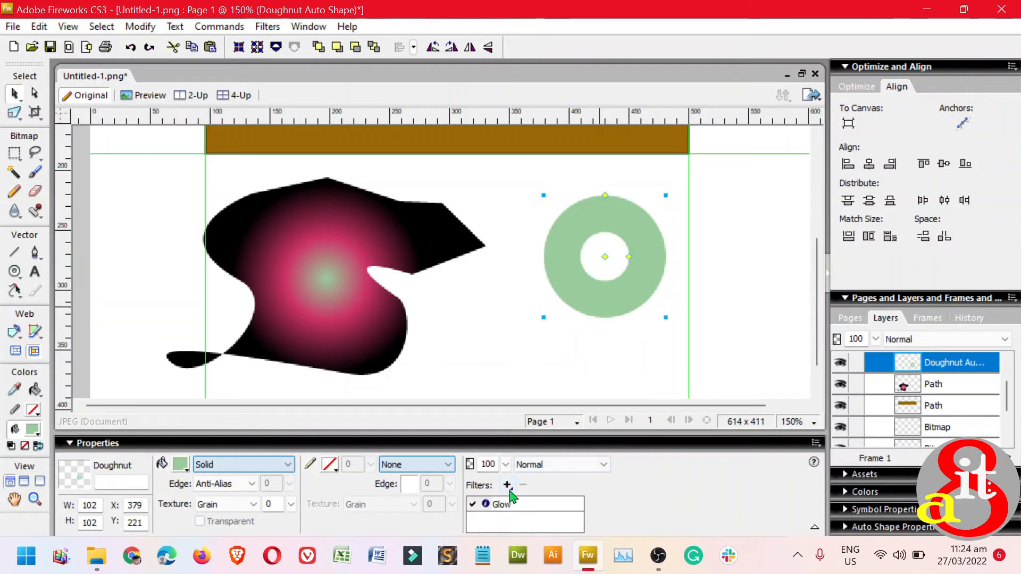
click(509, 488)
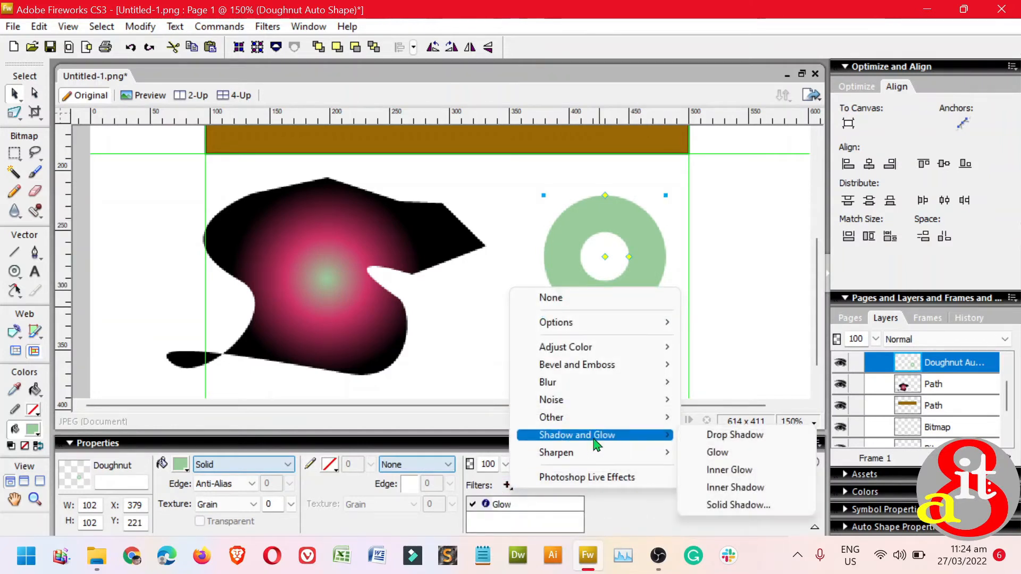
click(726, 454)
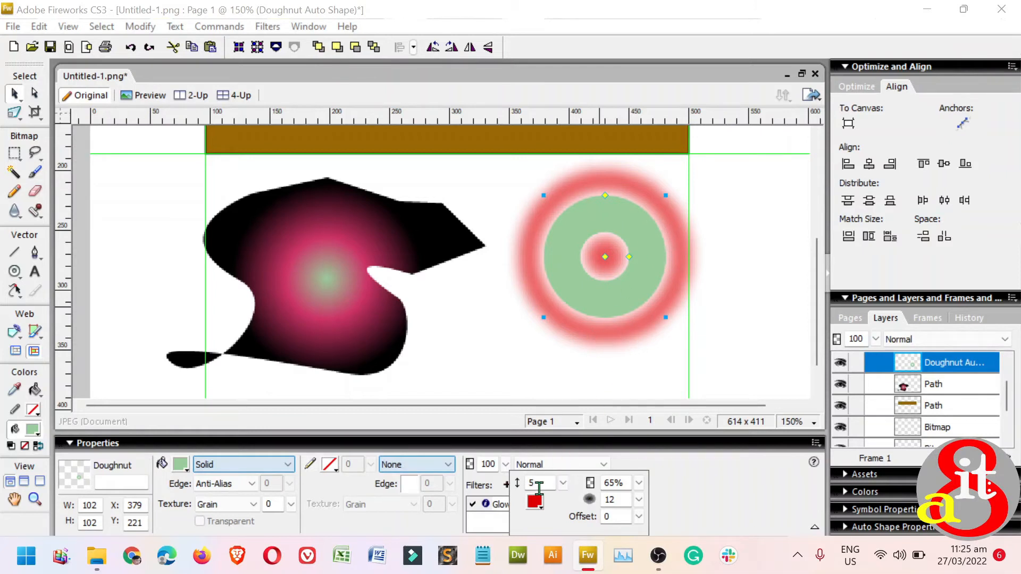
click(536, 502)
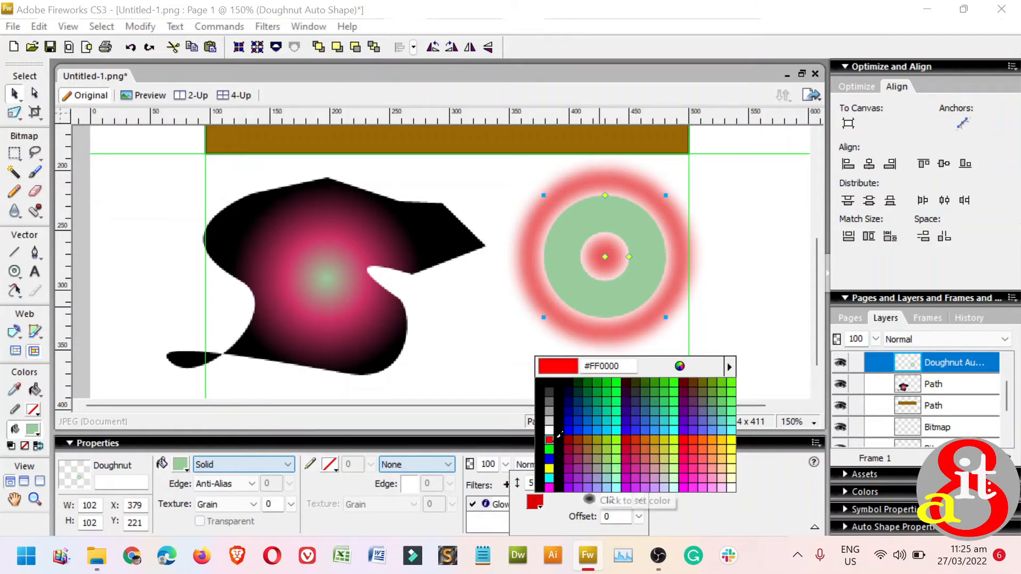
click(564, 431)
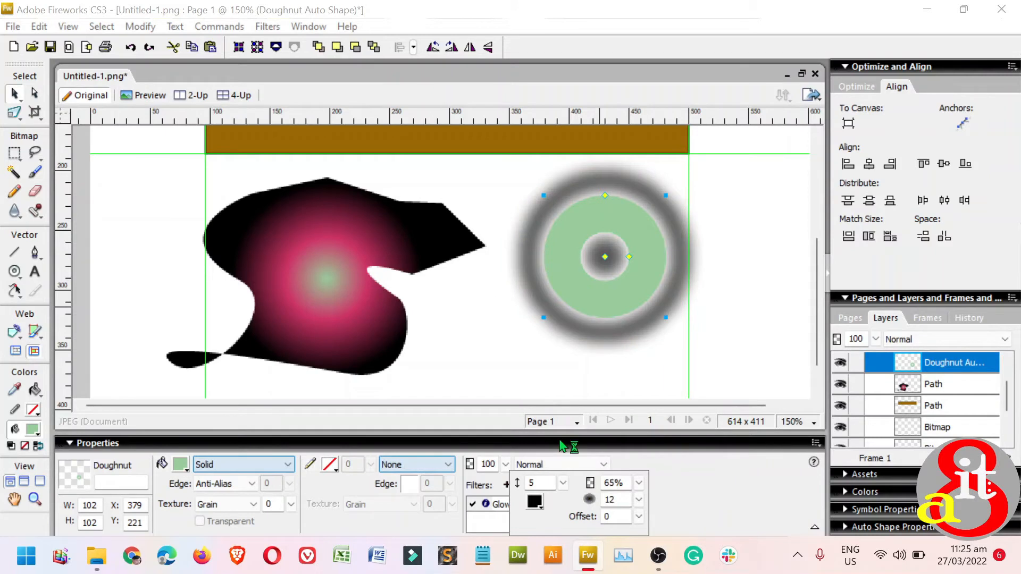
Set the black glow's softness to 7, its width to 7 and its opacity to 100
double_click(618, 500)
text(7)
click(545, 482)
drag(545, 482, 526, 482)
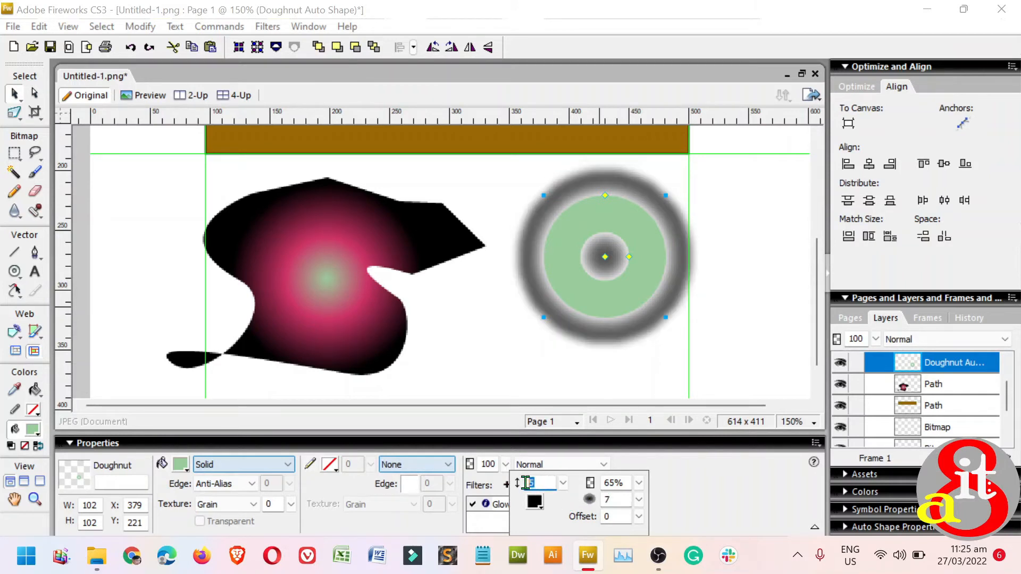
text(7)
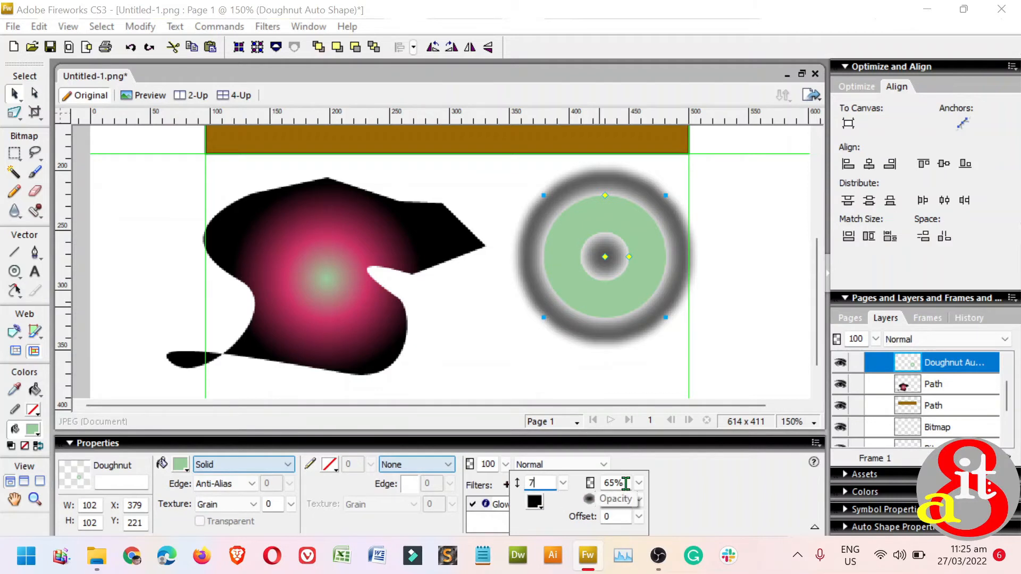
key(Tab)
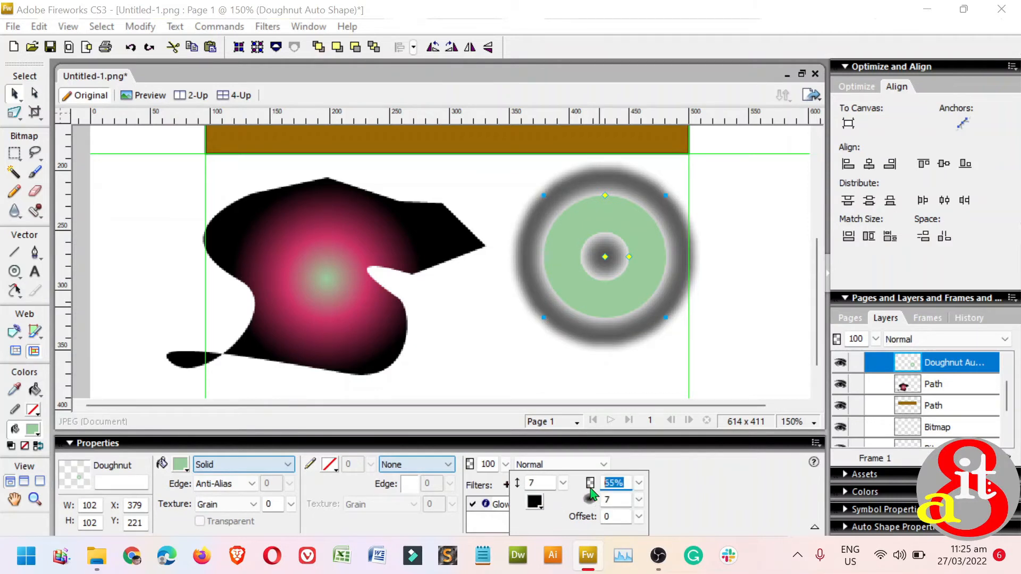
text(100)
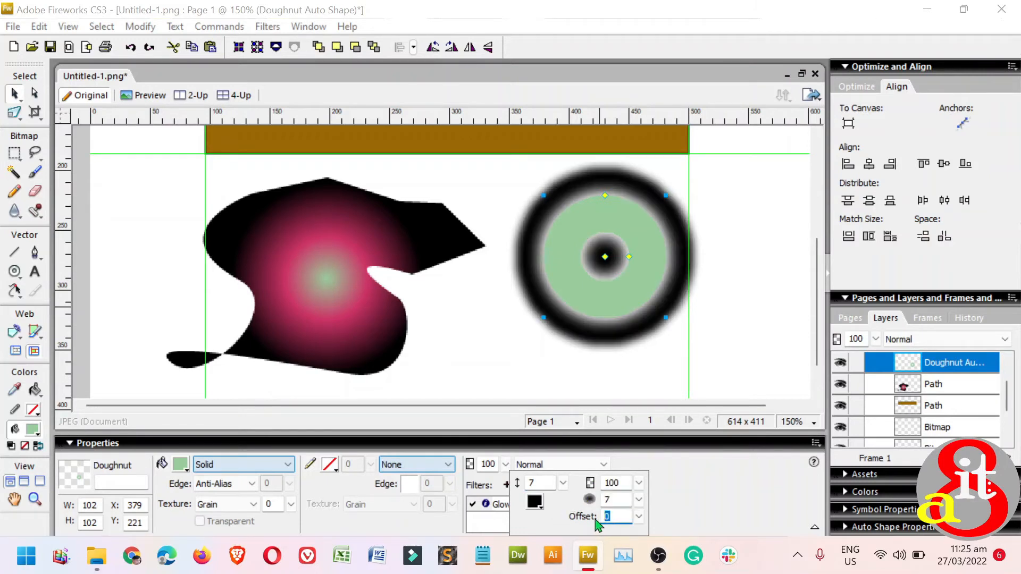
Set the black glow's offset to 1 after trying 3 and 2, and apply the glow
click(541, 484)
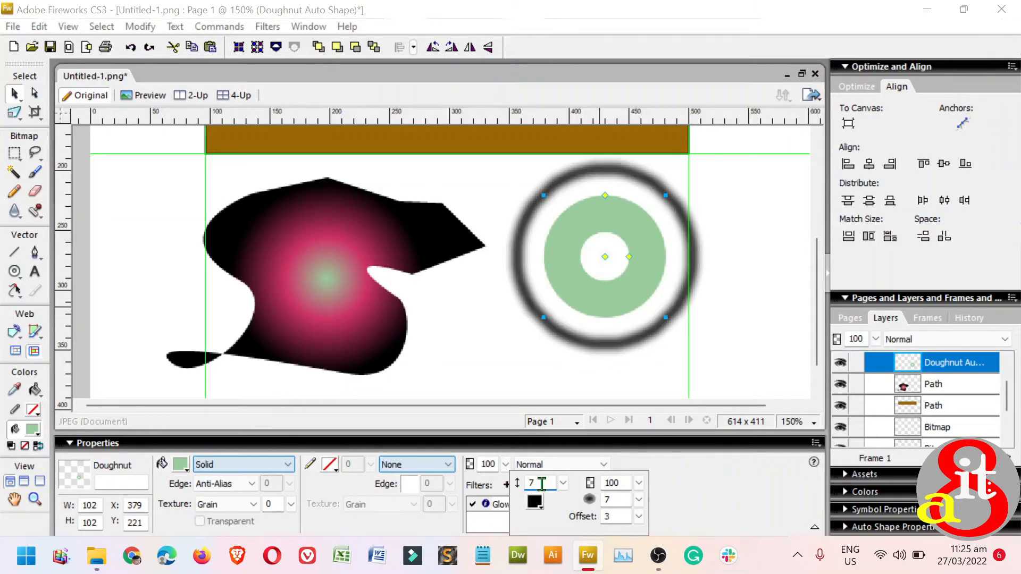
drag(619, 517, 599, 524)
click(543, 483)
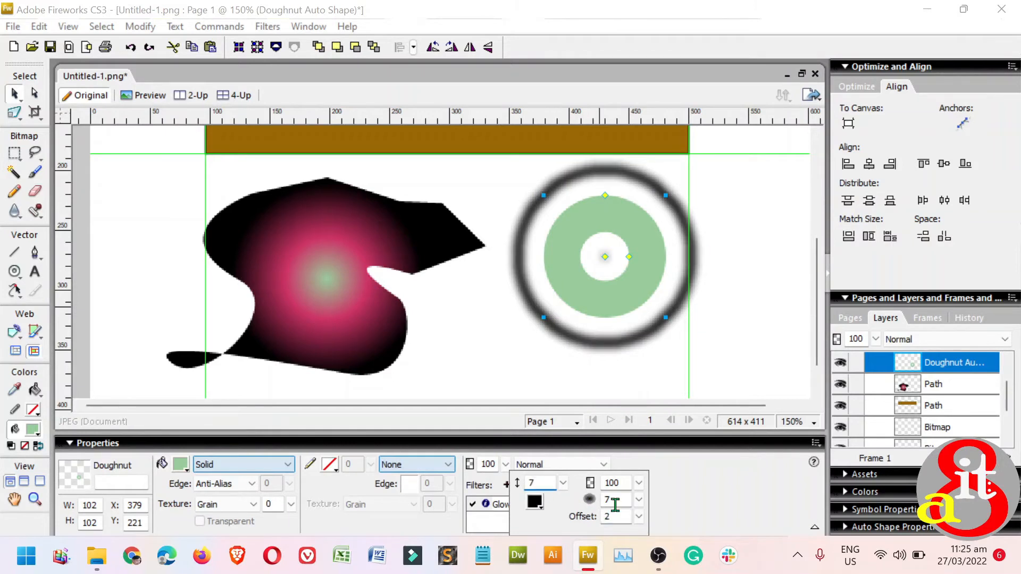
drag(618, 517, 599, 523)
text(1)
click(551, 484)
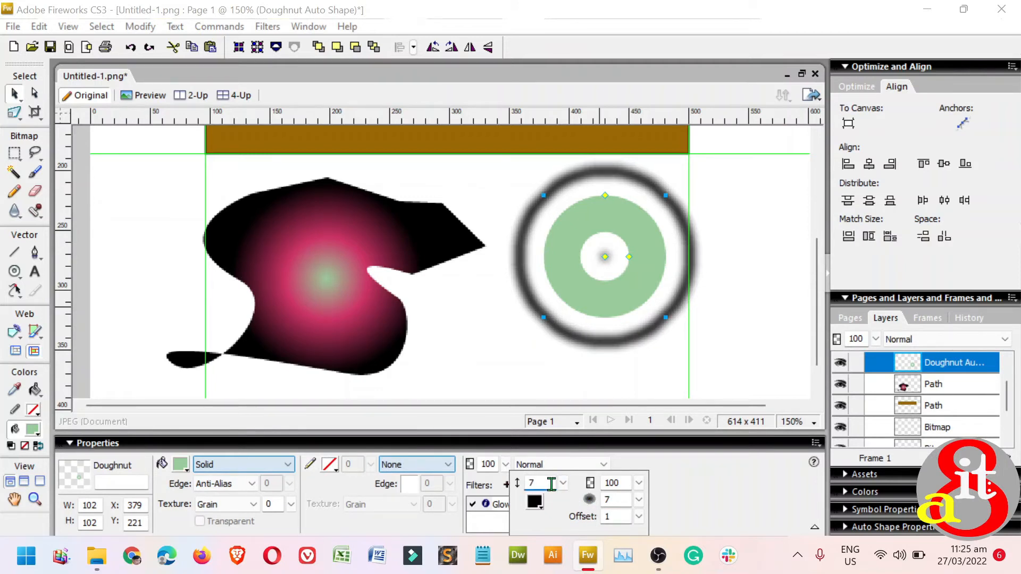
key(Return)
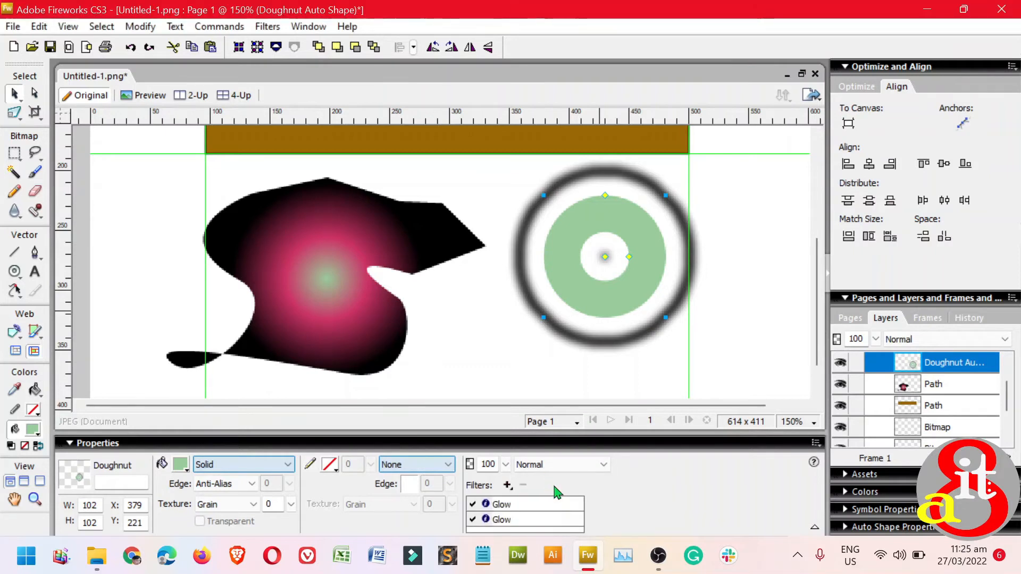
Reposition the glowing doughnut beside the black path, at about X 402, Y 230
click(562, 373)
drag(616, 260, 628, 307)
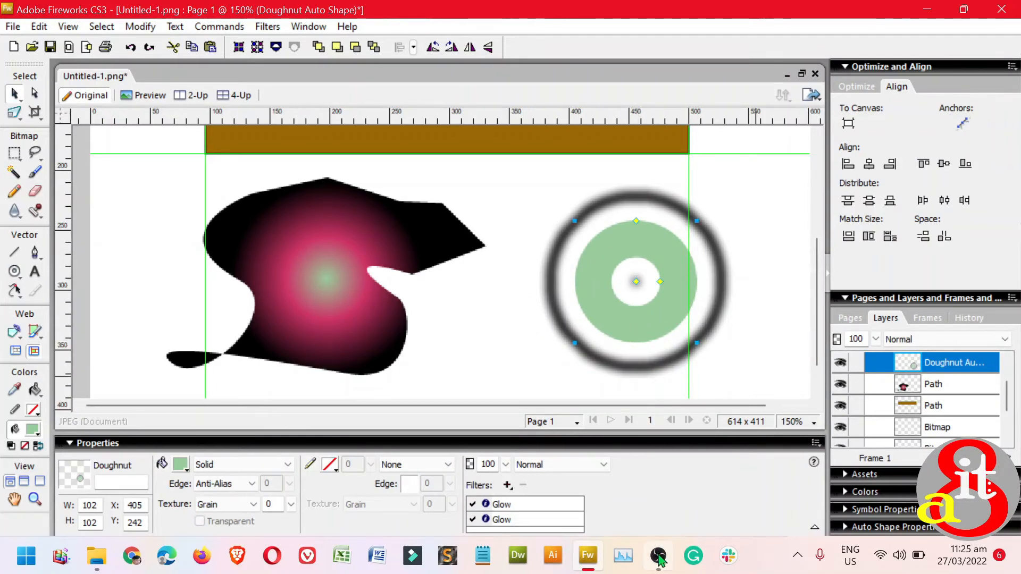
mouse_move(660, 558)
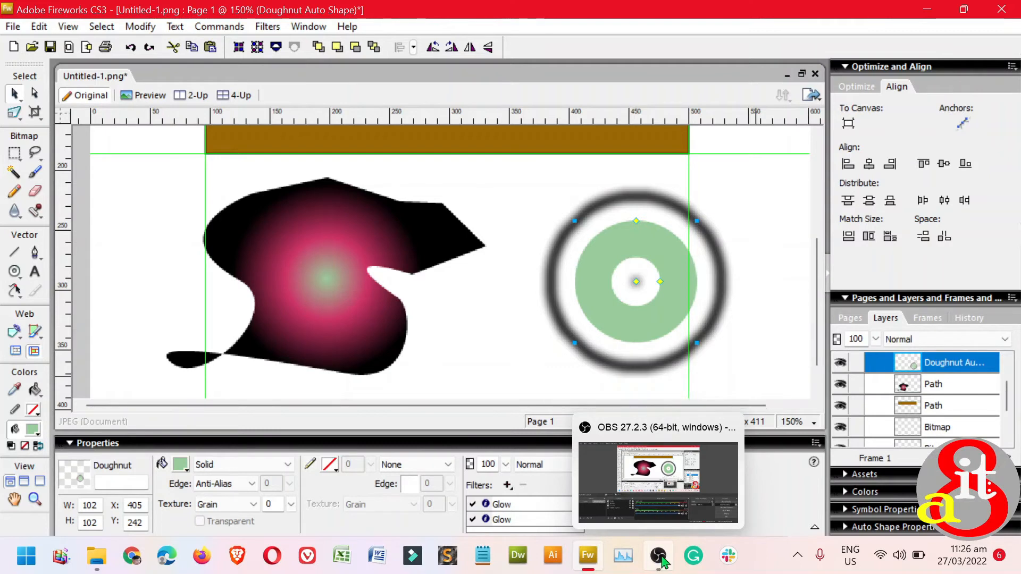
click(508, 345)
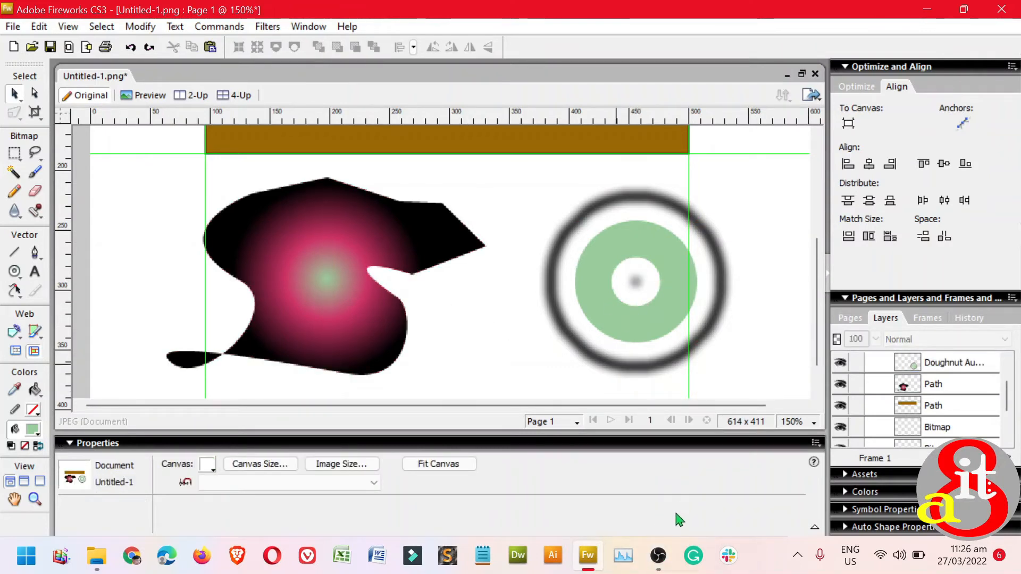
drag(626, 334, 603, 320)
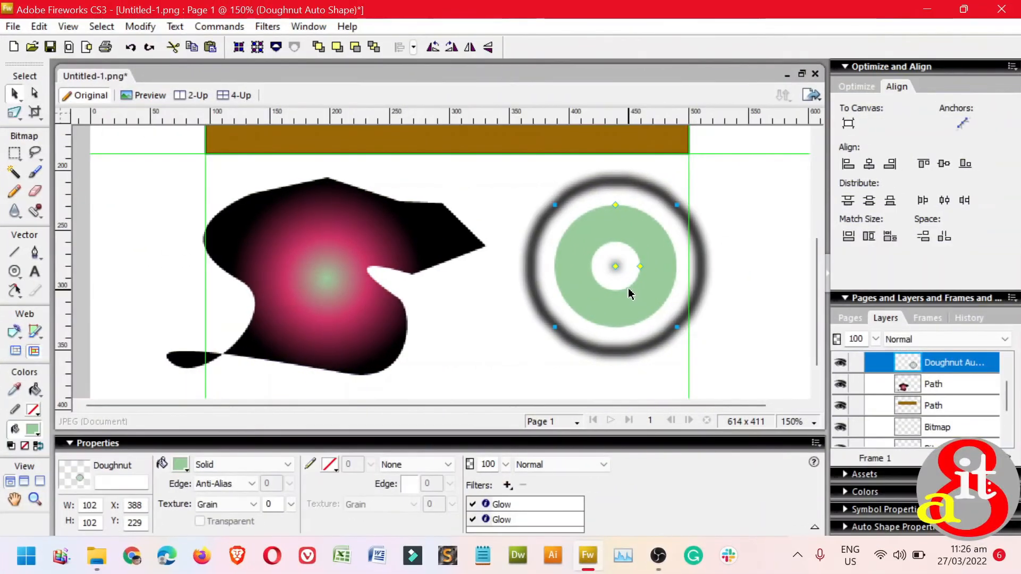
mouse_move(630, 294)
mouse_down()
mouse_move(654, 295)
mouse_move(641, 293)
mouse_up()
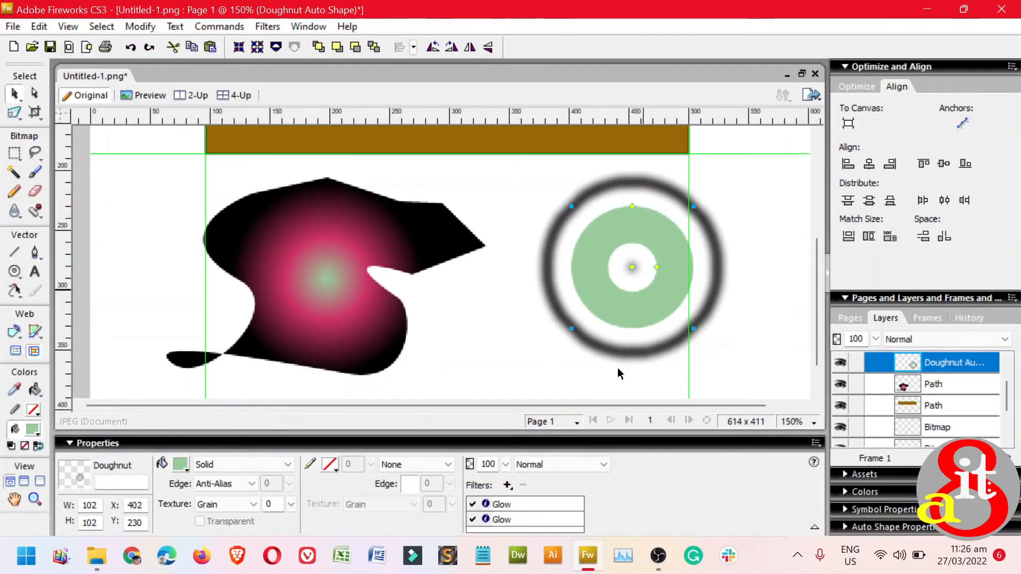
Add a Drop Shadow filter to the doughnut with distance 5, opacity 100 and softness 5
click(507, 485)
mouse_move(620, 418)
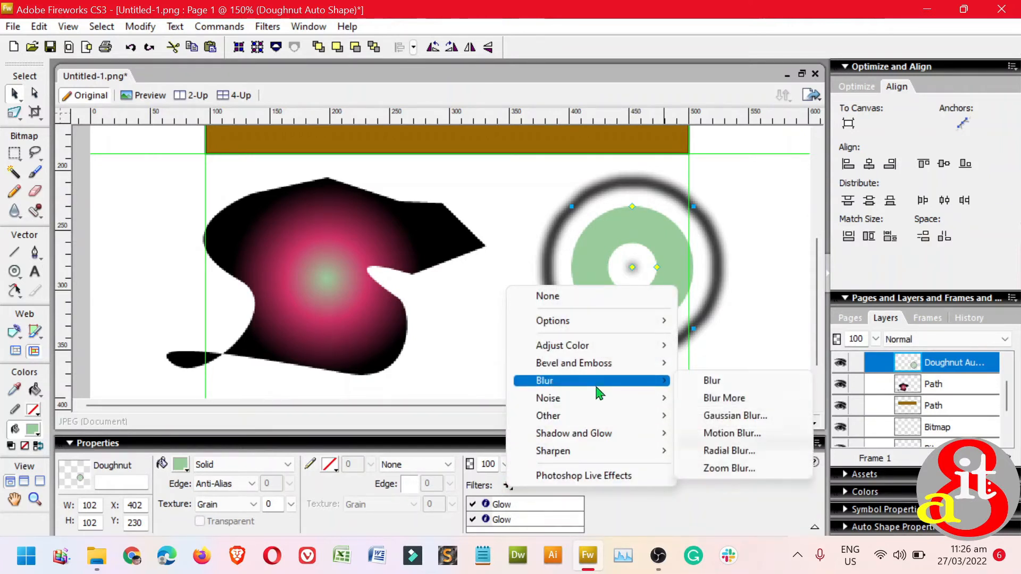
mouse_move(594, 439)
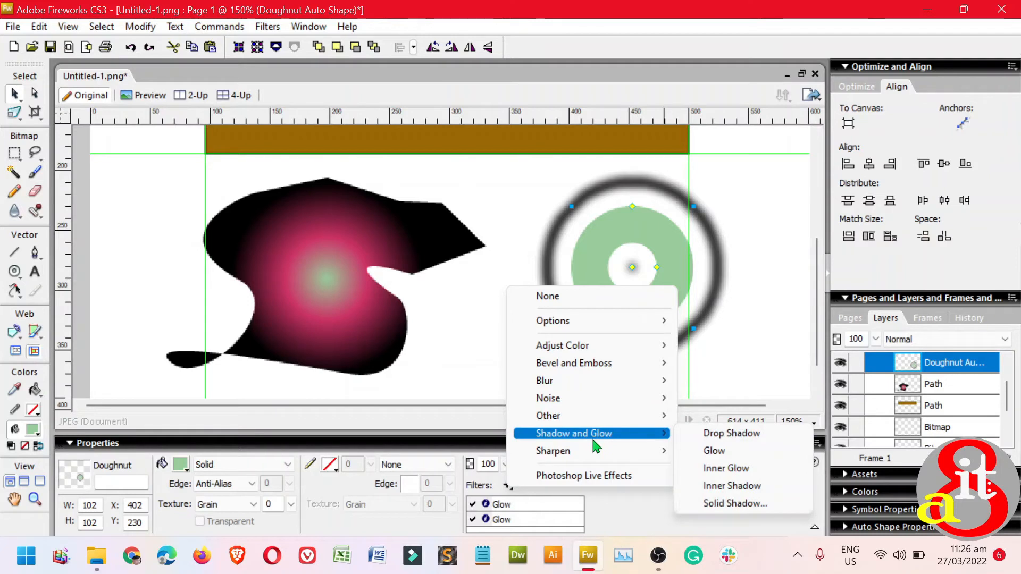
click(738, 435)
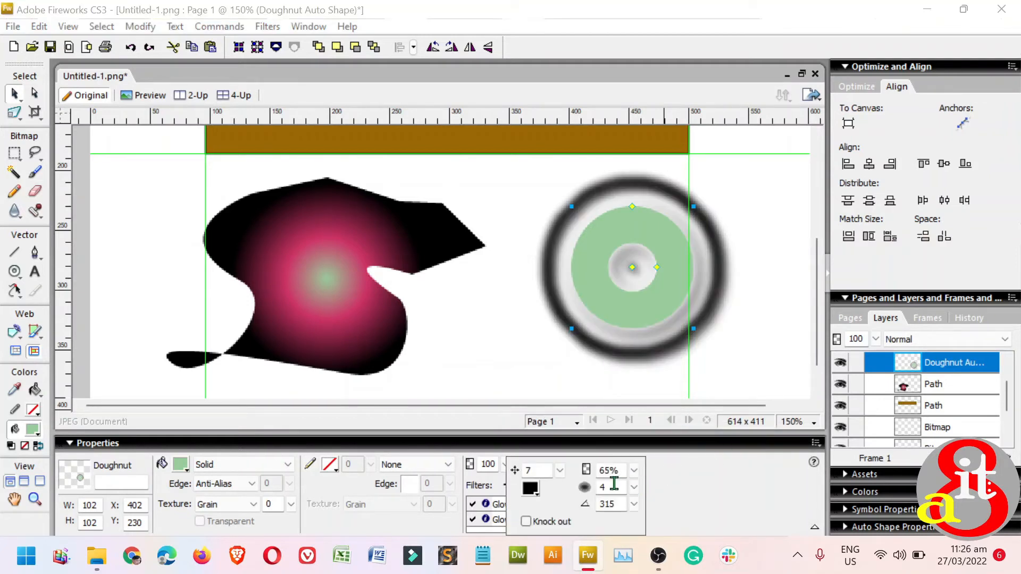
double_click(531, 470)
text(5)
key(Tab)
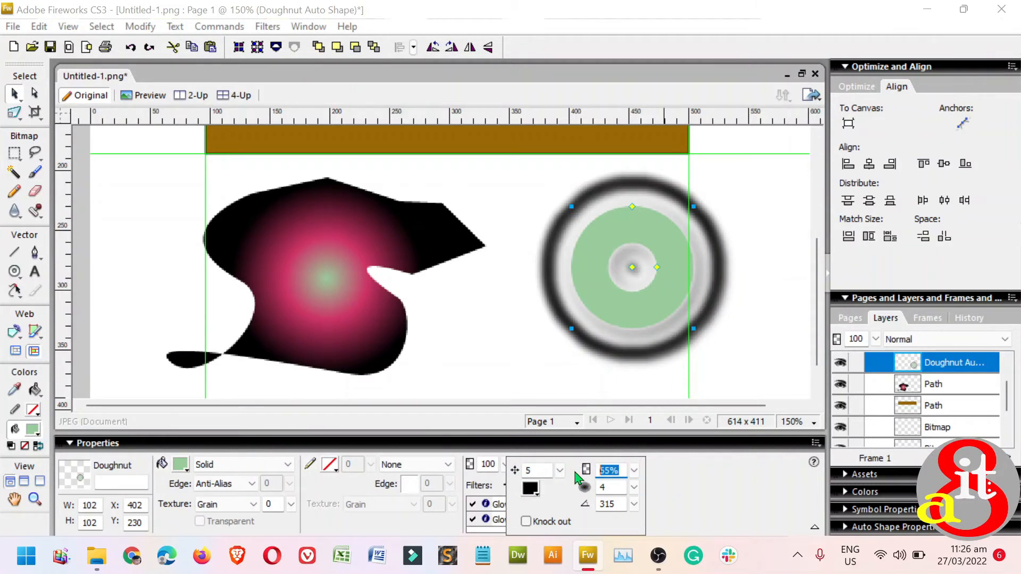
text(100)
key(Tab)
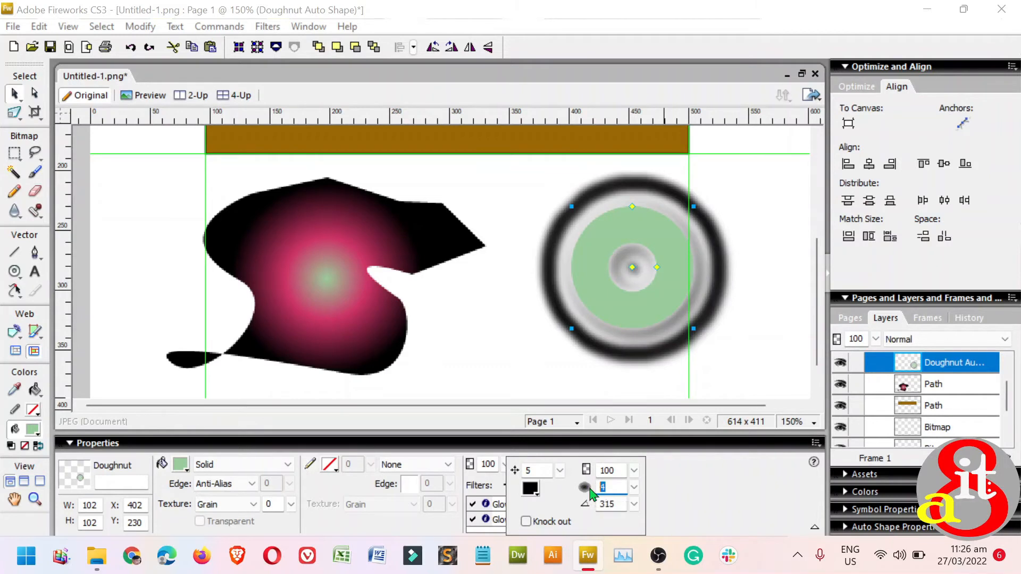
text(5)
Set the drop shadow's colour to blue after trying grey, apply the shadow and deselect the doughnut
click(533, 490)
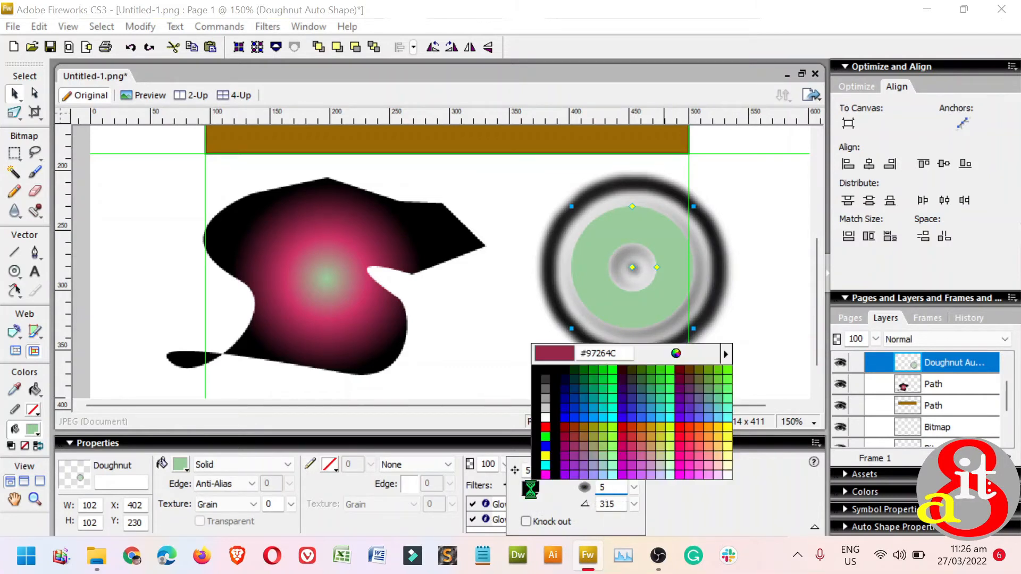
click(552, 392)
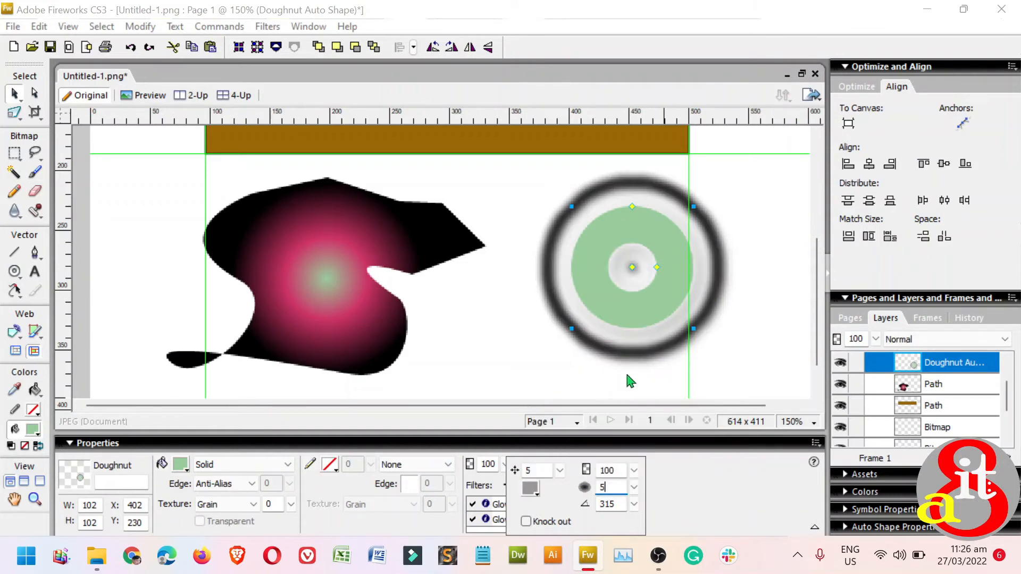
click(530, 488)
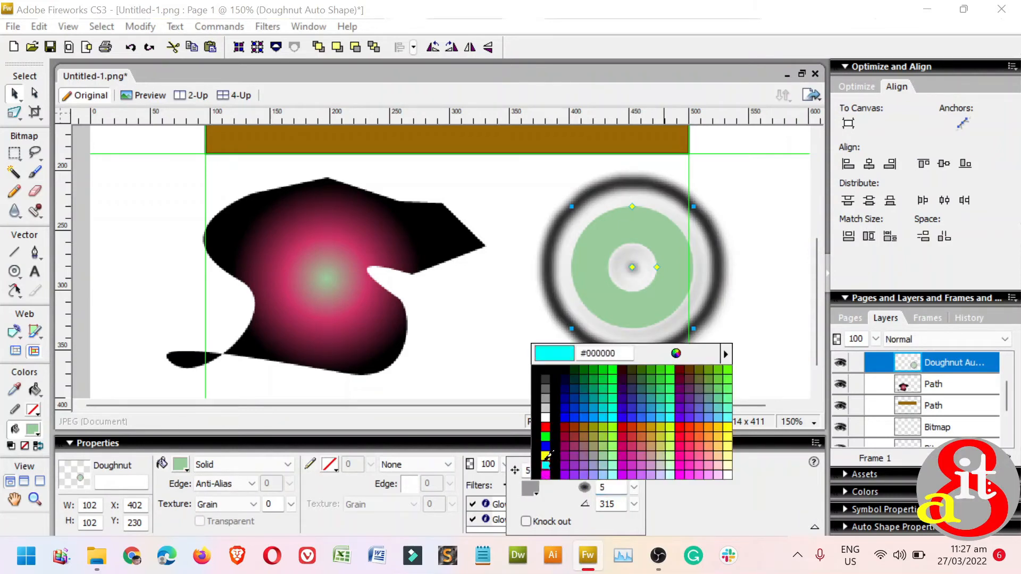
click(552, 442)
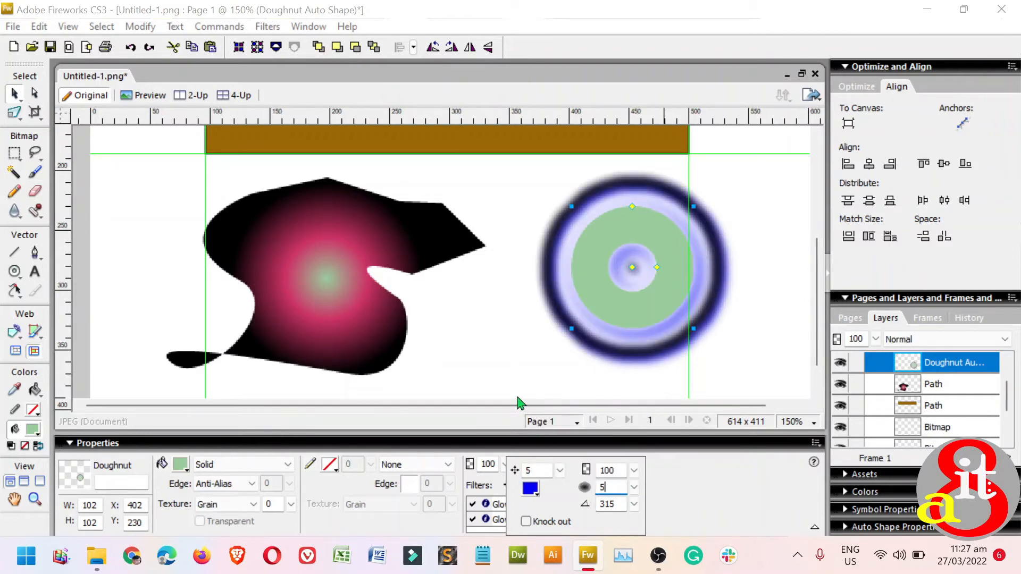
key(Return)
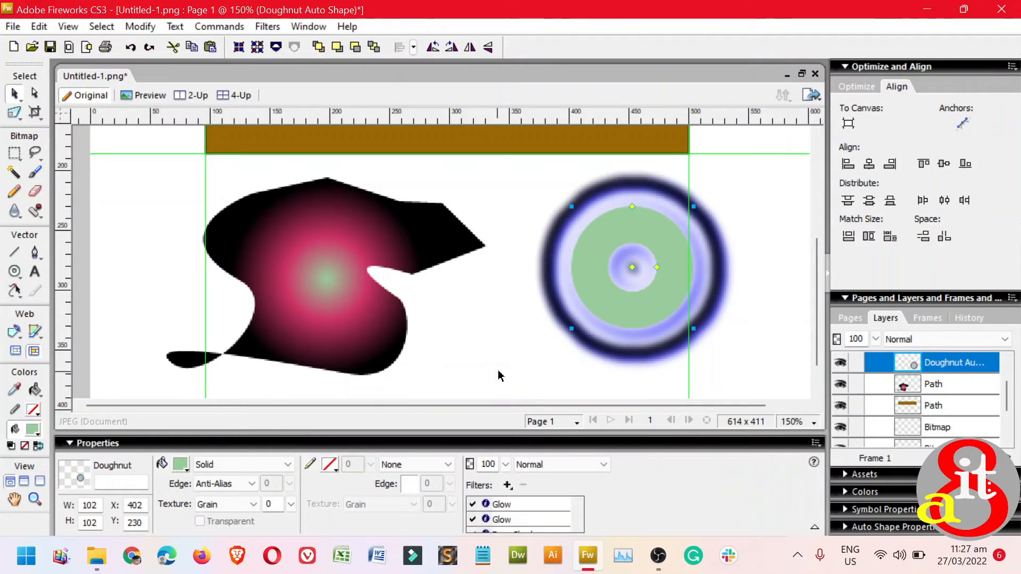
click(506, 372)
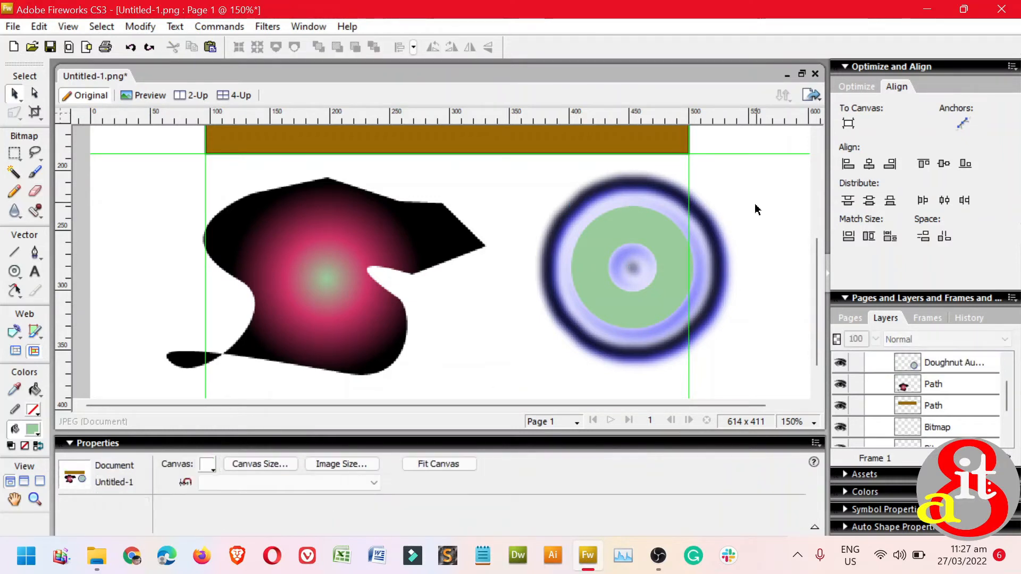
Preview the document in the primary browser, and close the browser to return to Fireworks
click(813, 98)
mouse_move(877, 283)
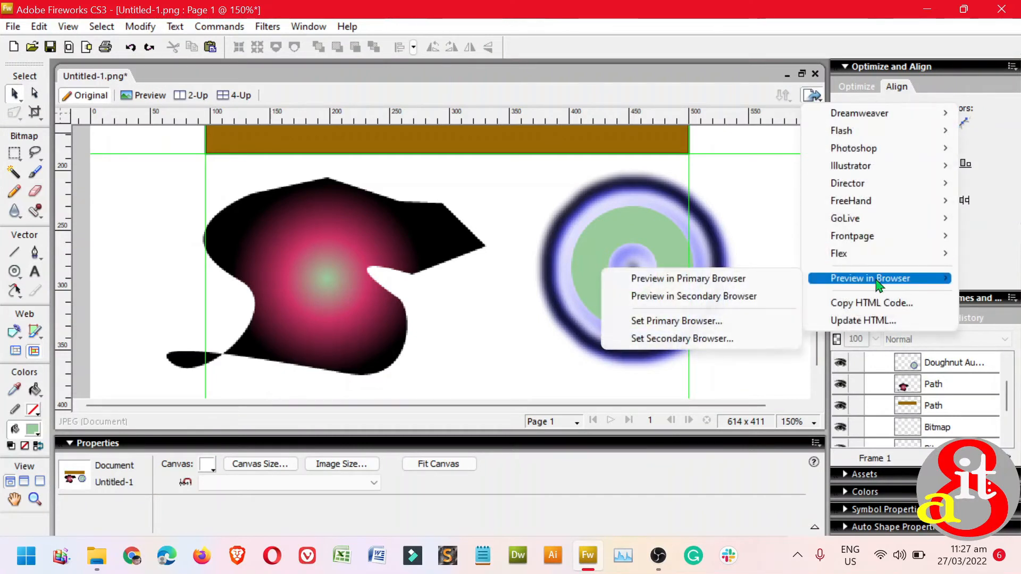
click(739, 279)
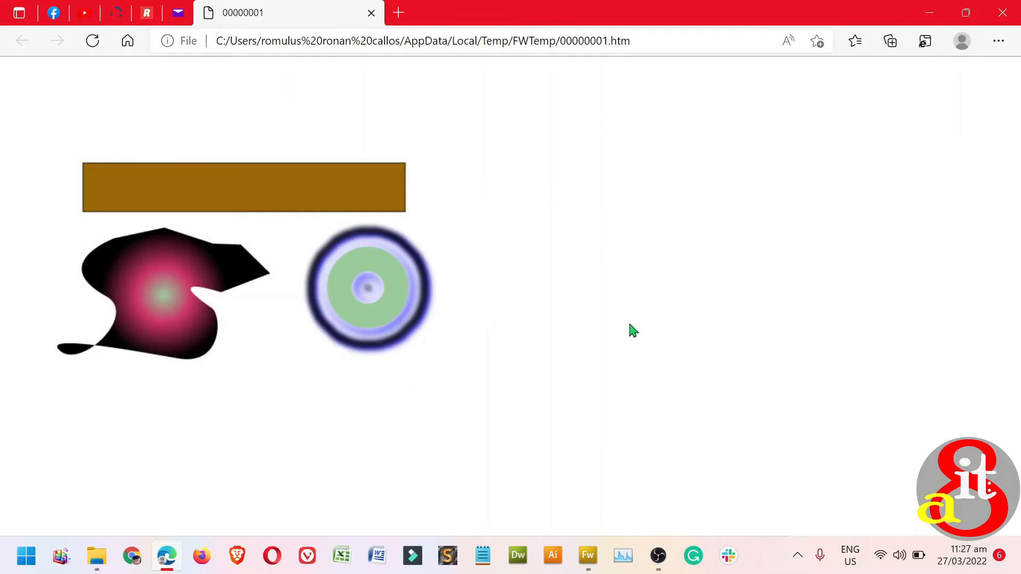
click(1002, 12)
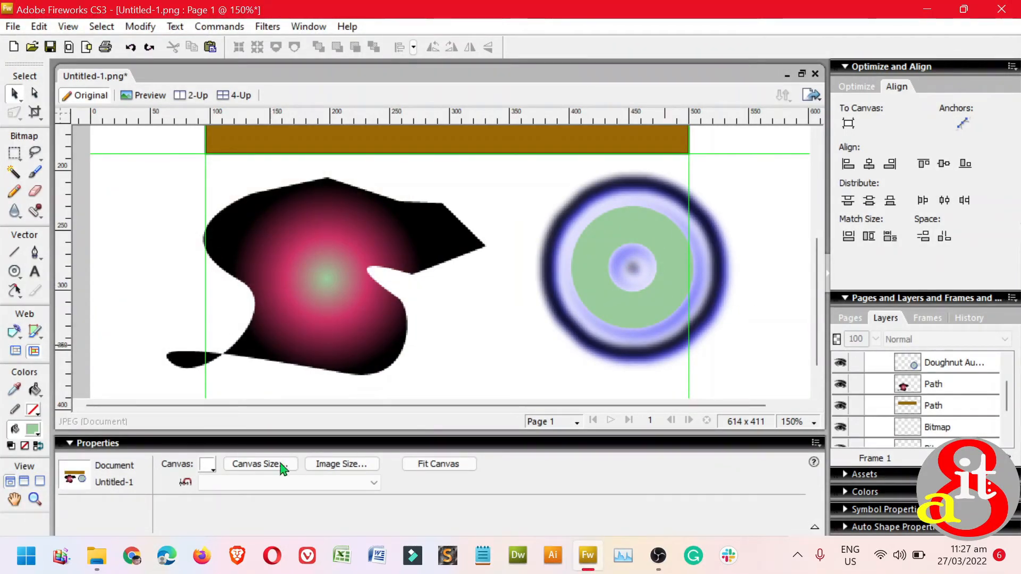
Set the canvas colour to green and preview the document in the primary browser
click(207, 464)
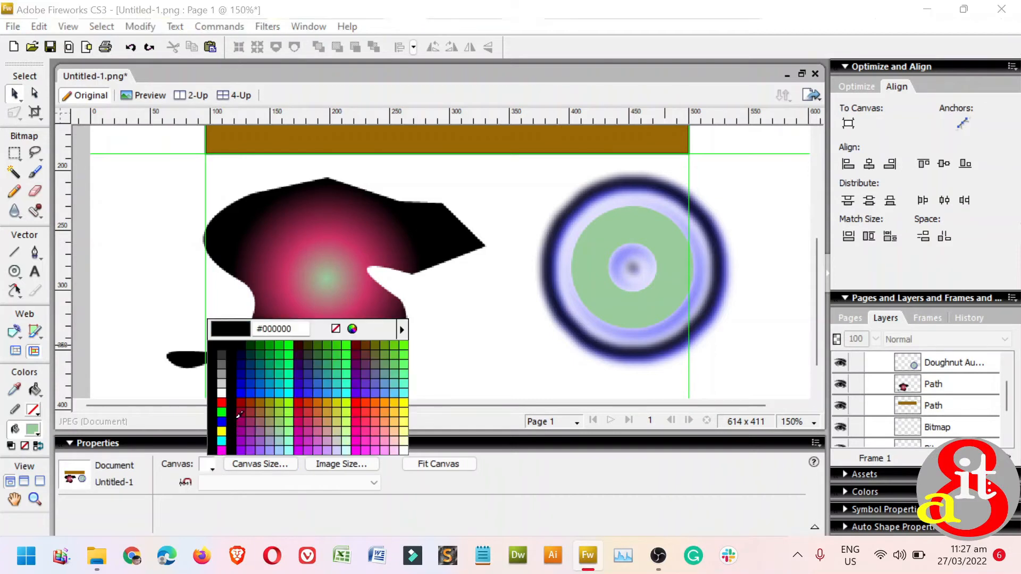
click(278, 346)
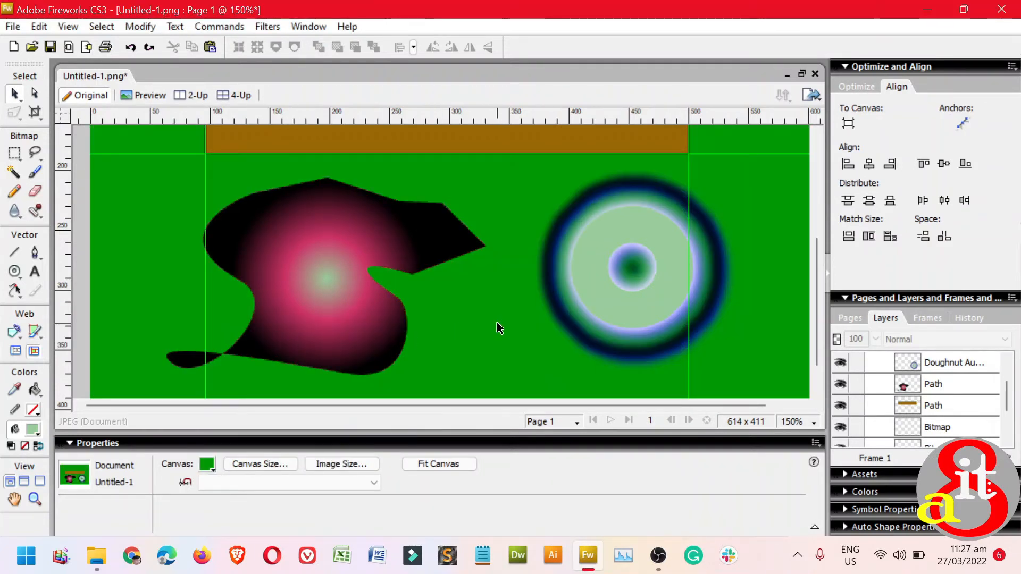
click(812, 95)
mouse_move(864, 278)
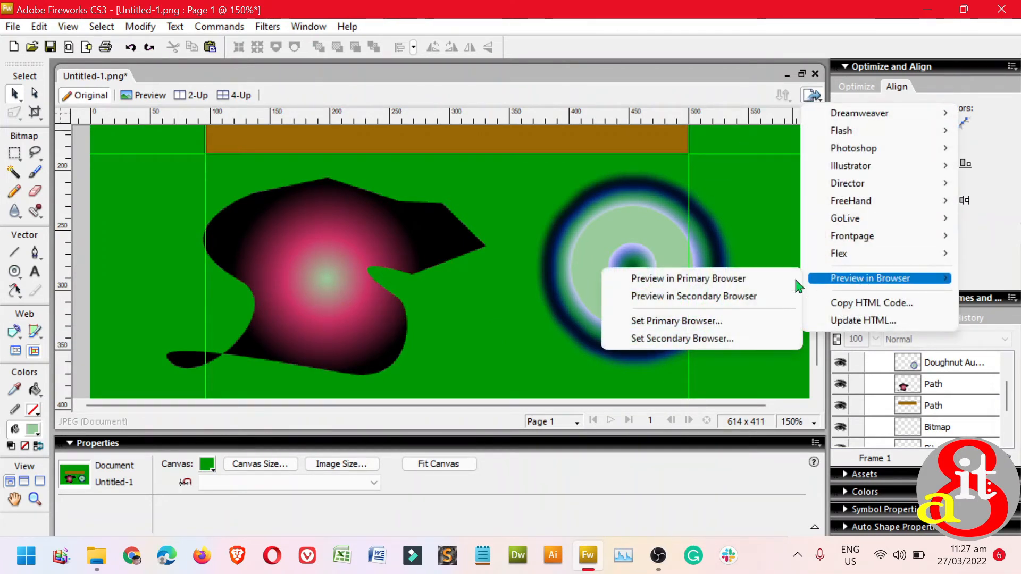
click(729, 279)
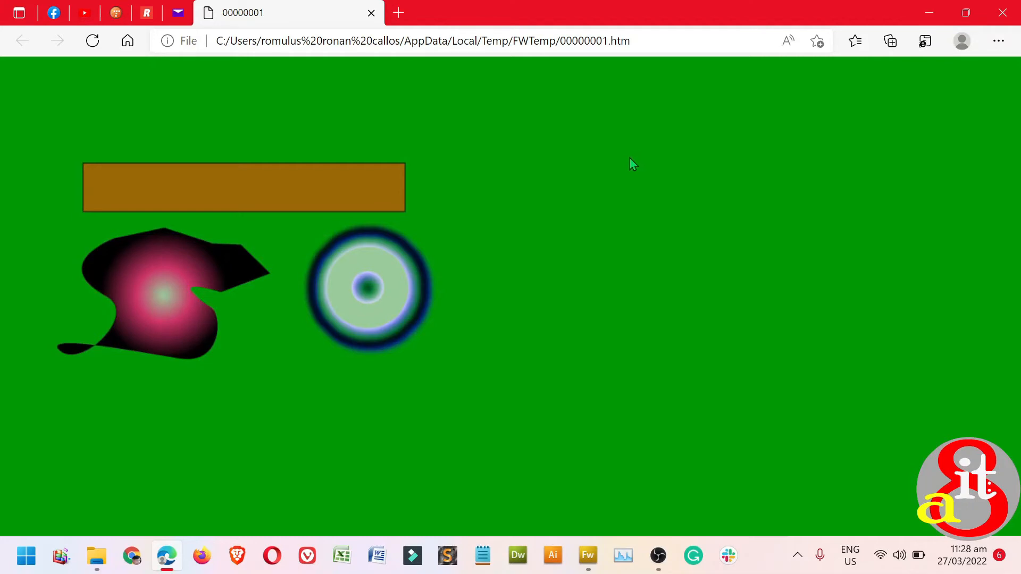
click(930, 21)
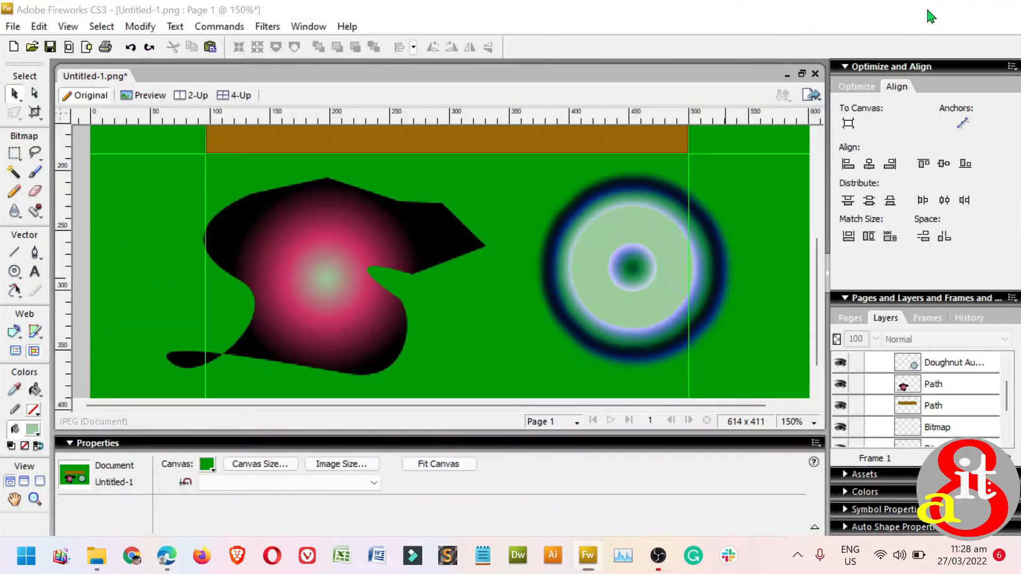
Minimize the open windows to reach the desktop and set the display resolution to 1024 × 768
click(928, 16)
click(930, 16)
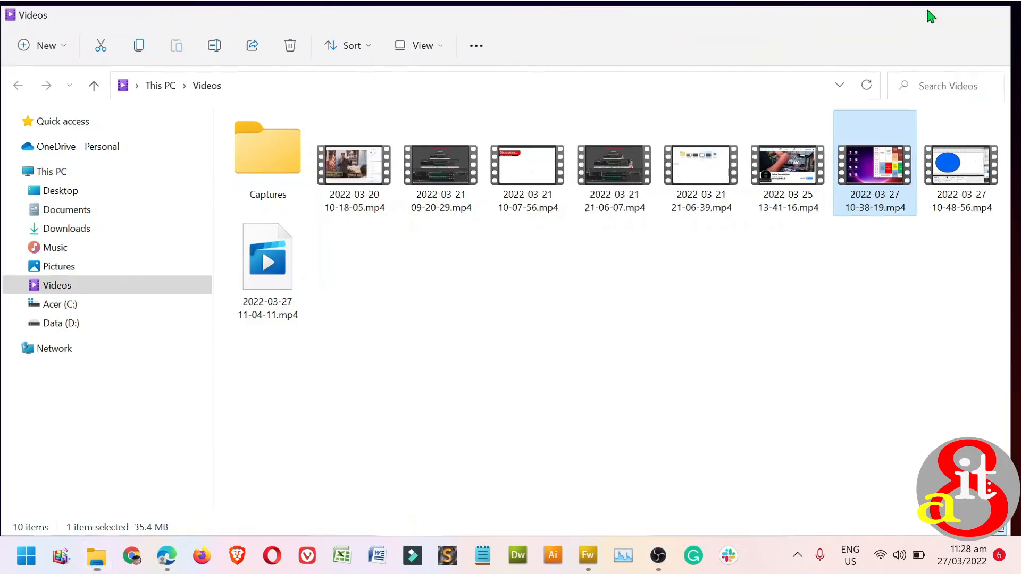
click(930, 16)
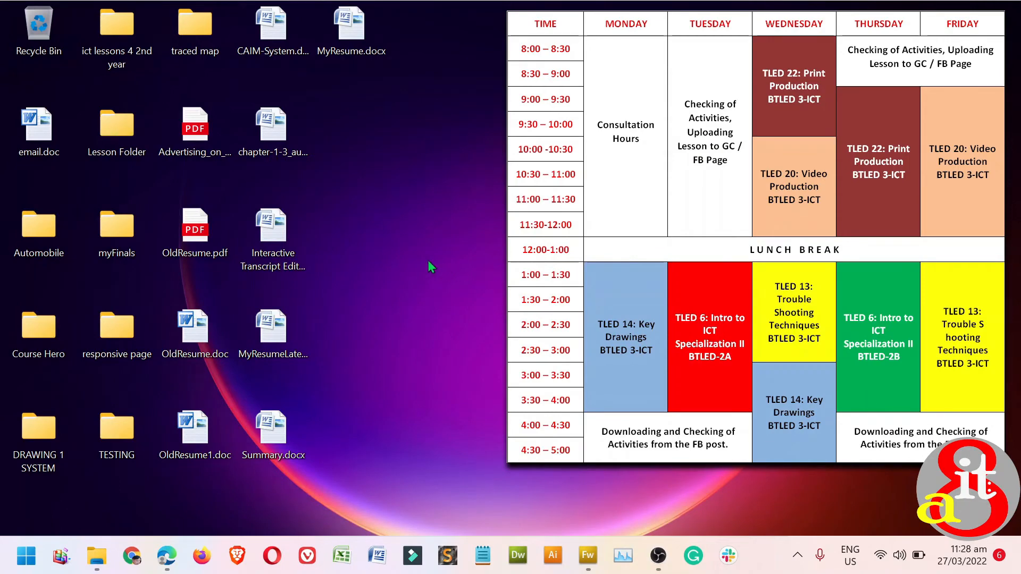
right_click(449, 225)
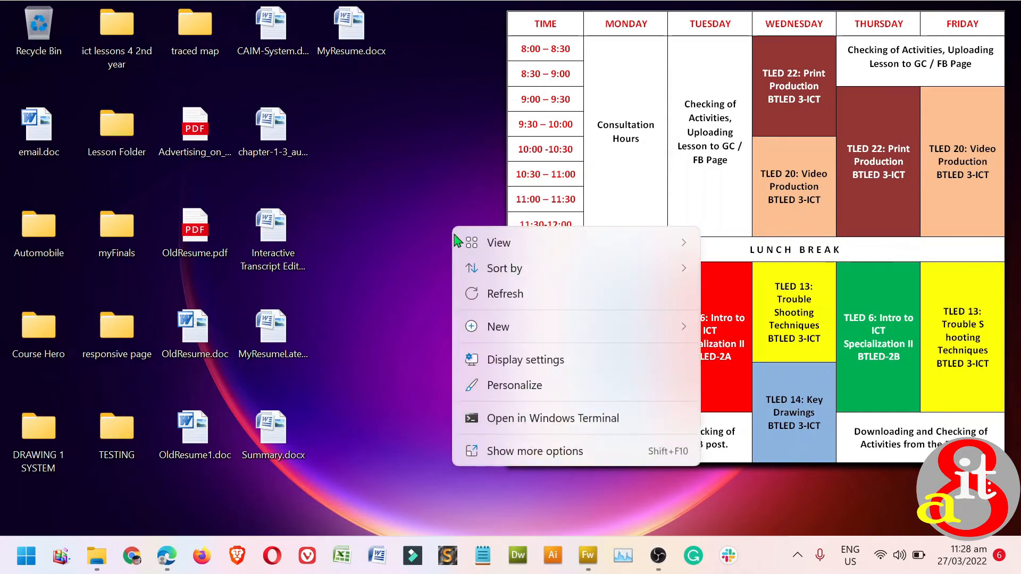
click(530, 365)
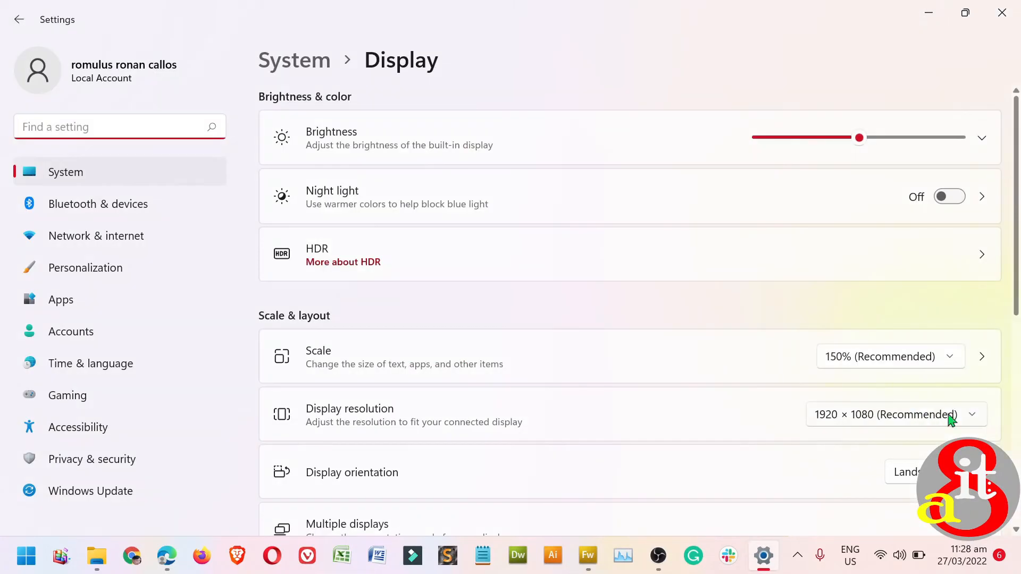
click(959, 424)
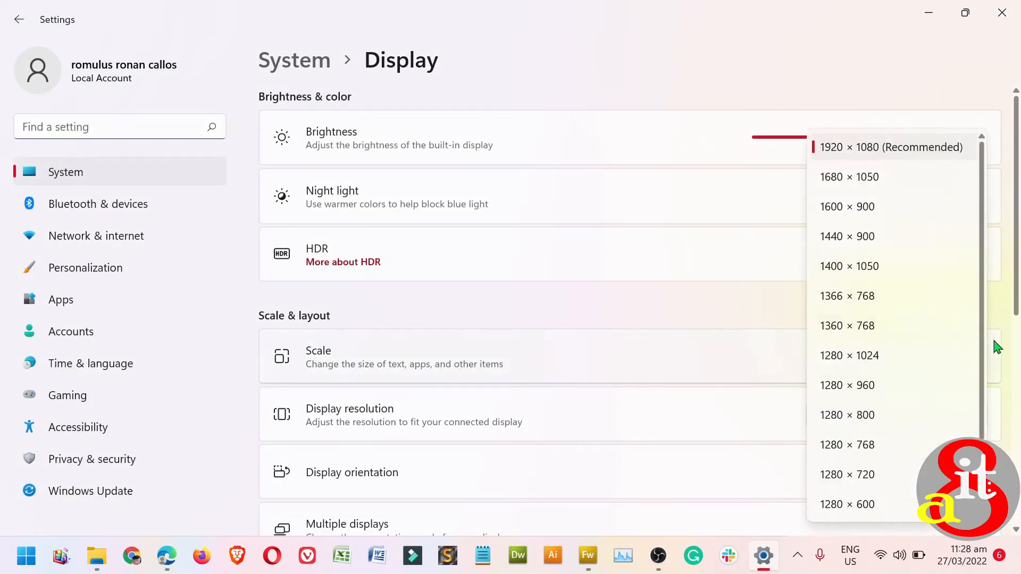
drag(985, 324, 982, 425)
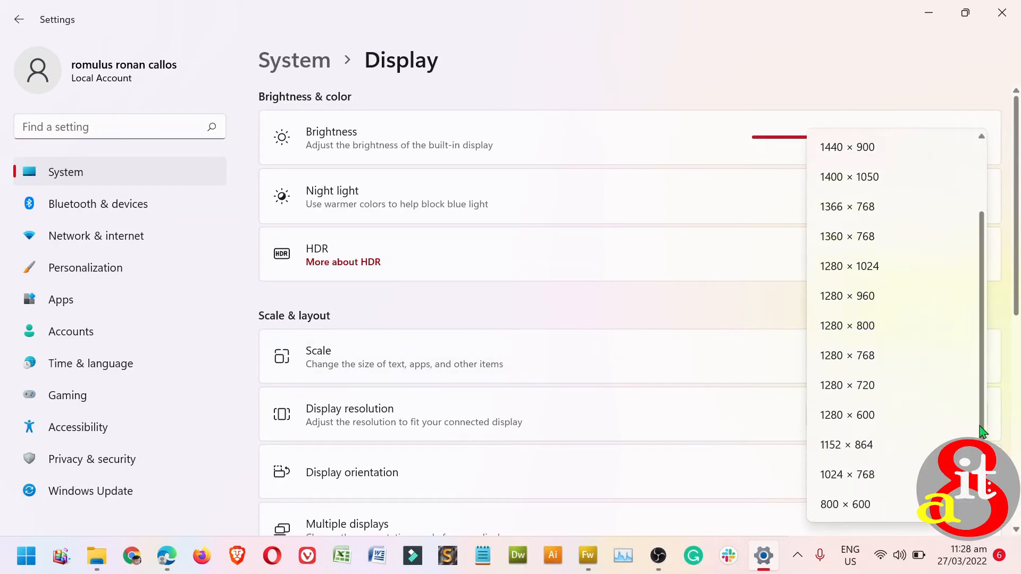
click(886, 482)
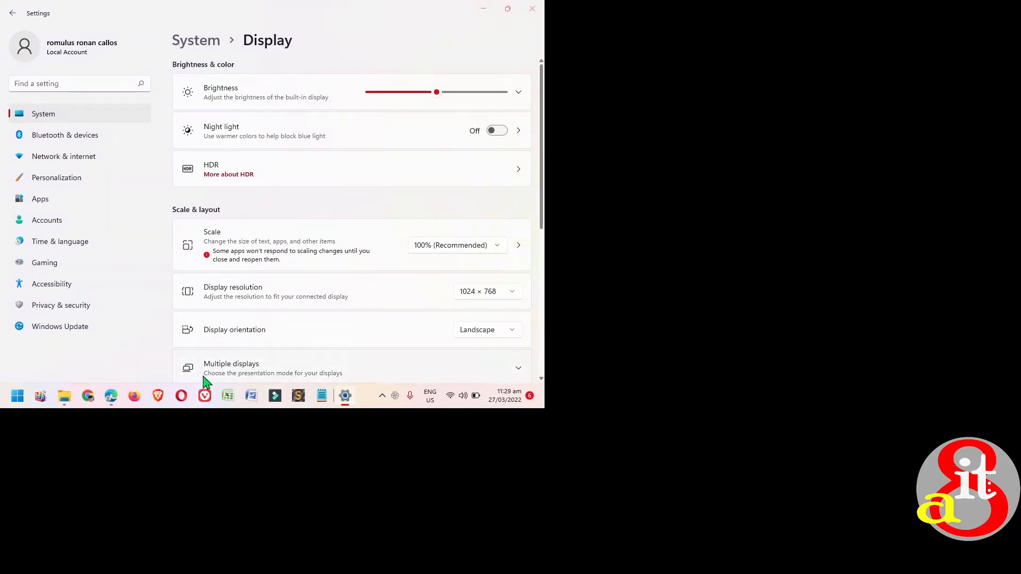
Switch to Fireworks, preview the document in the primary browser, view it full screen, and close the browser
key(alt+Tab)
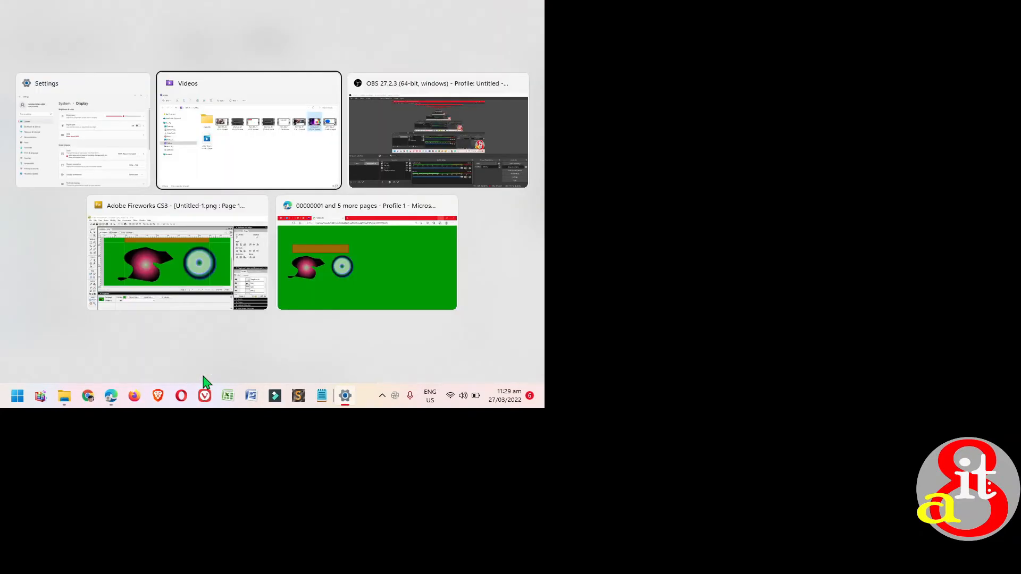
click(188, 265)
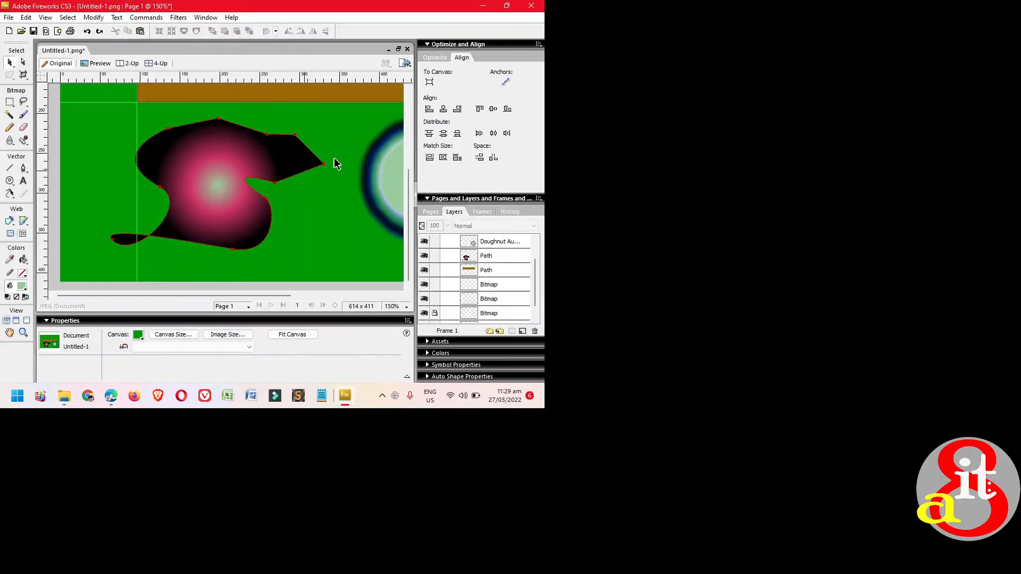
click(405, 64)
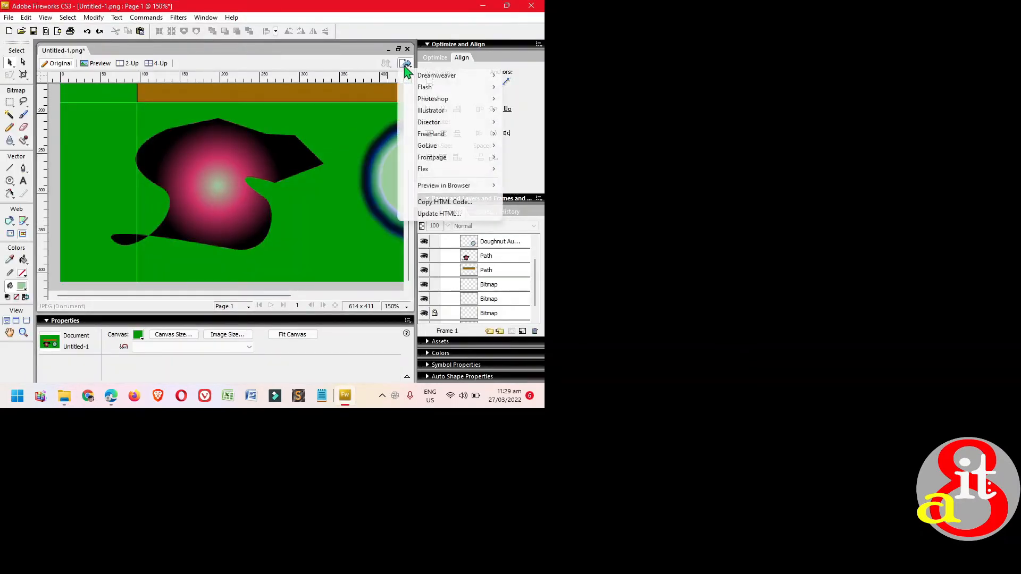
mouse_move(440, 187)
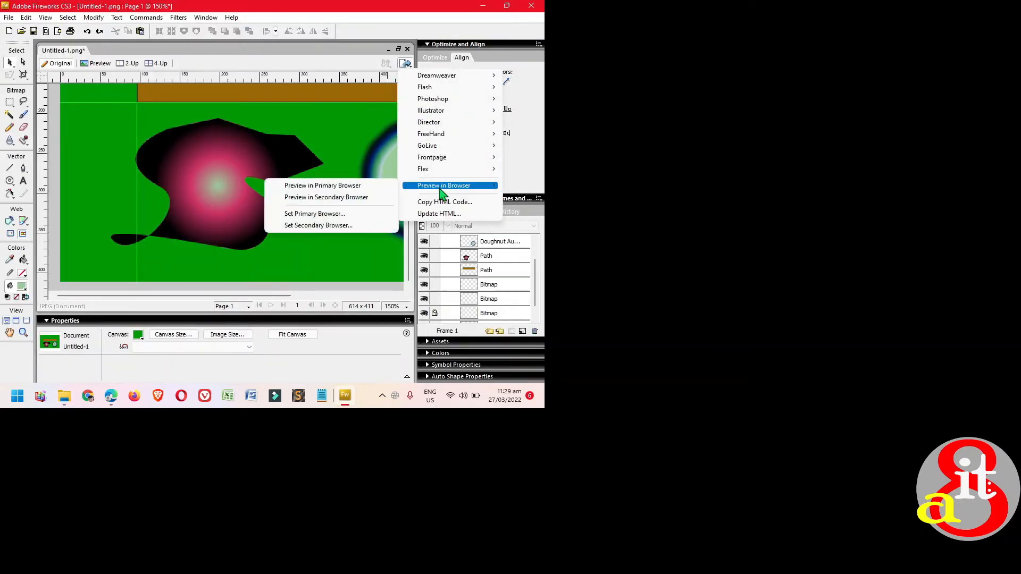
click(371, 187)
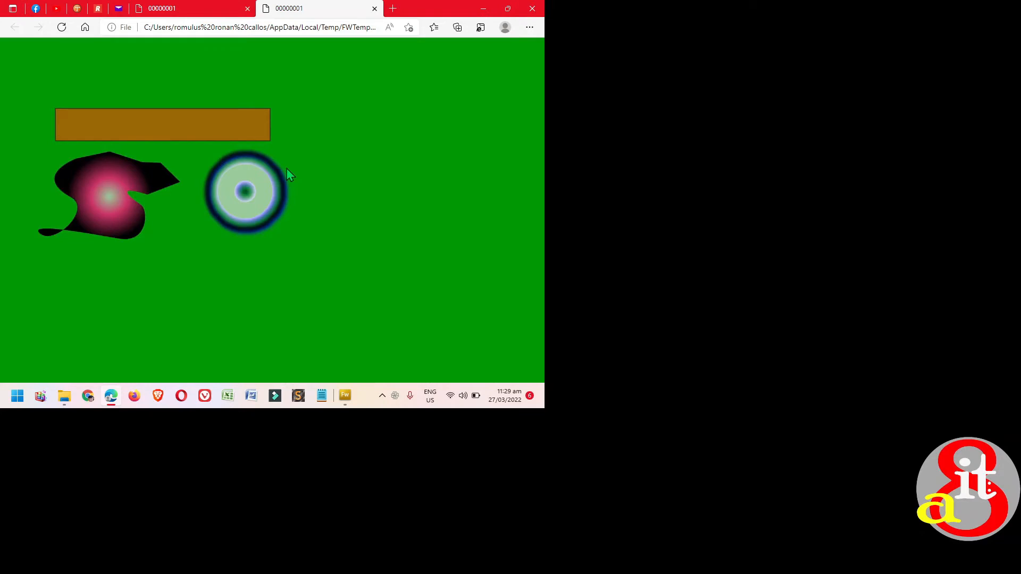
key(F11)
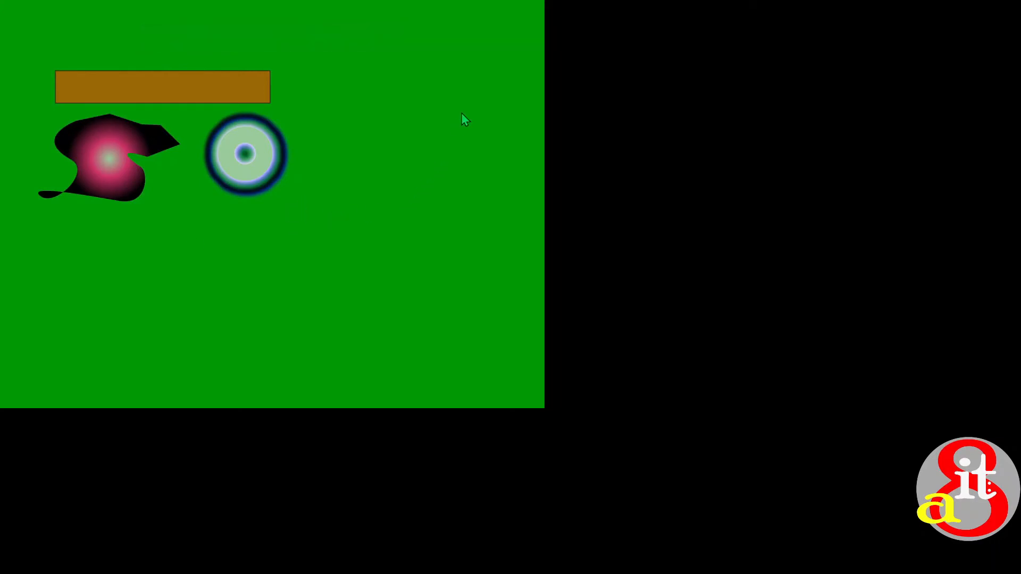
key(F11)
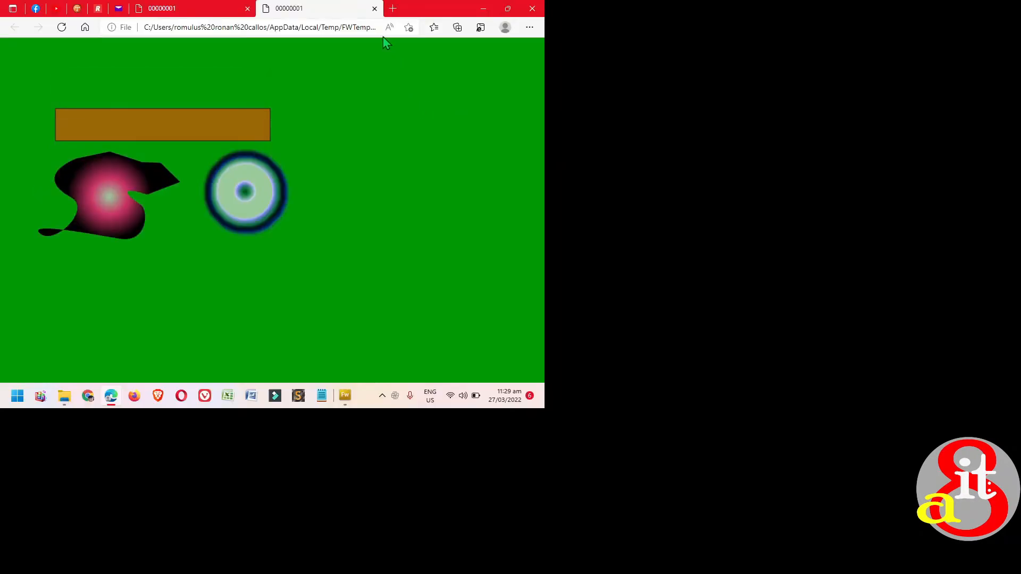
click(532, 9)
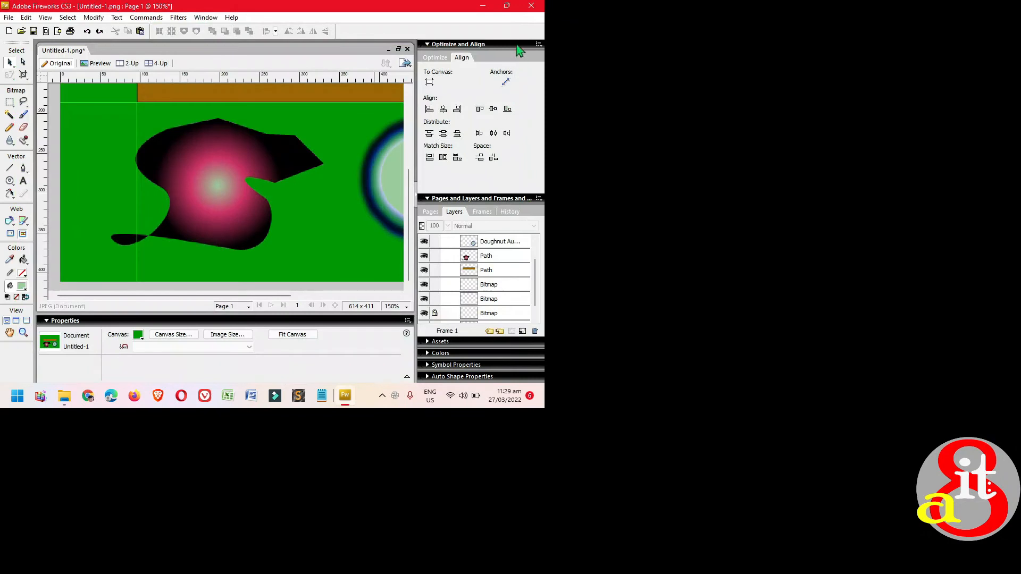
Return to the desktop, restore the display resolution to 1920 × 1080 and close the settings window
click(543, 399)
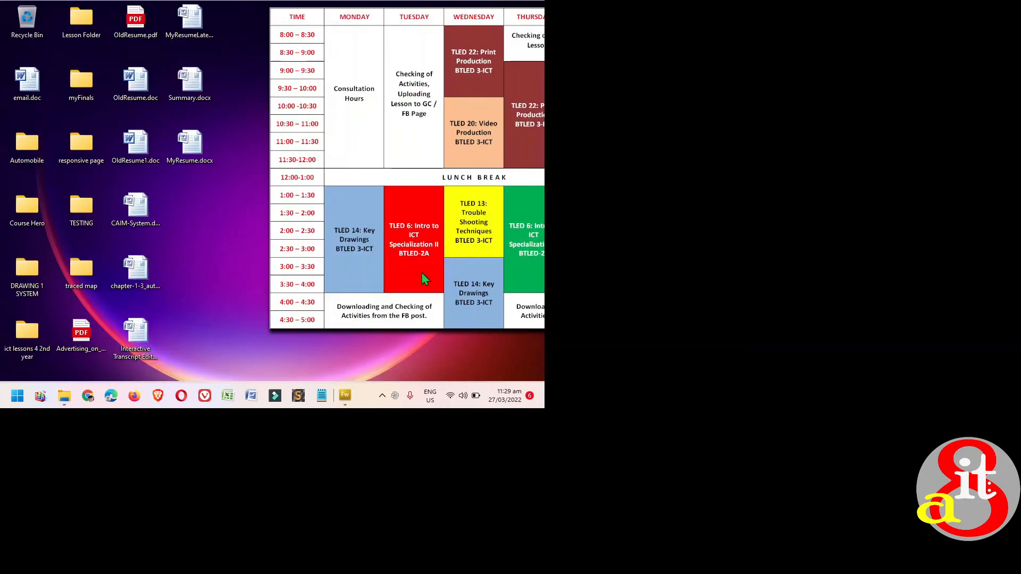
right_click(253, 224)
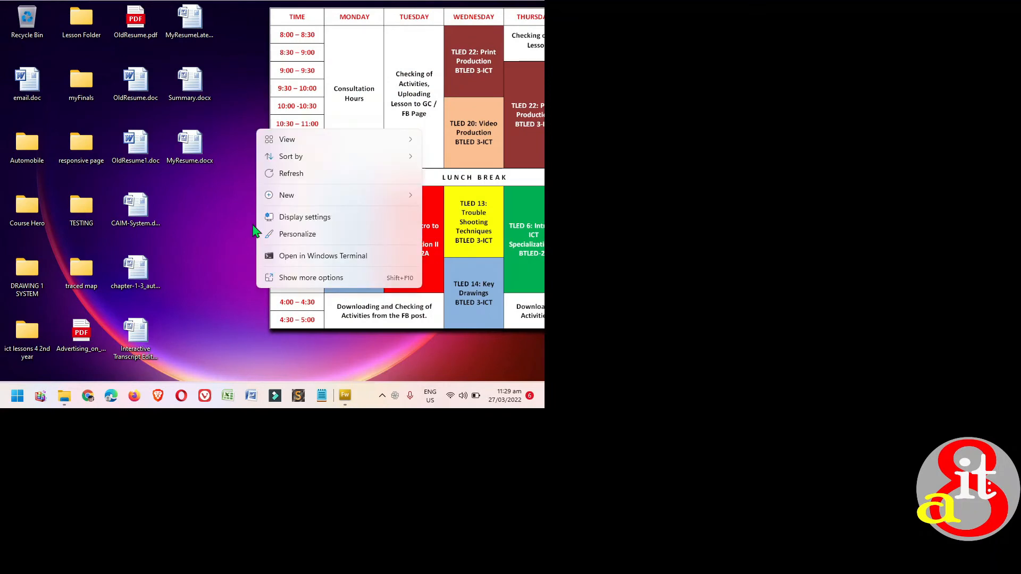
click(312, 217)
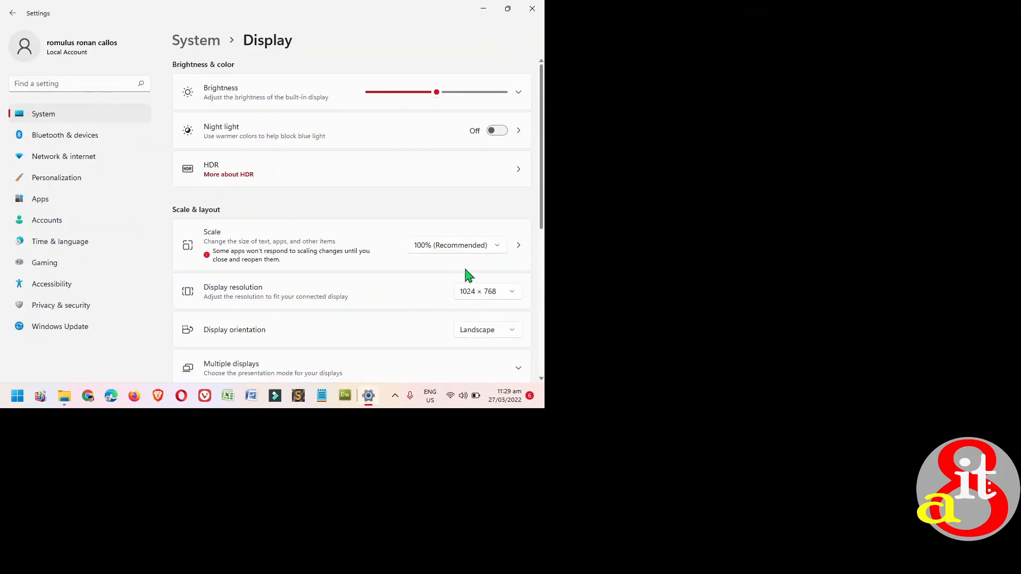
click(497, 297)
scroll(538, 114, up, 1)
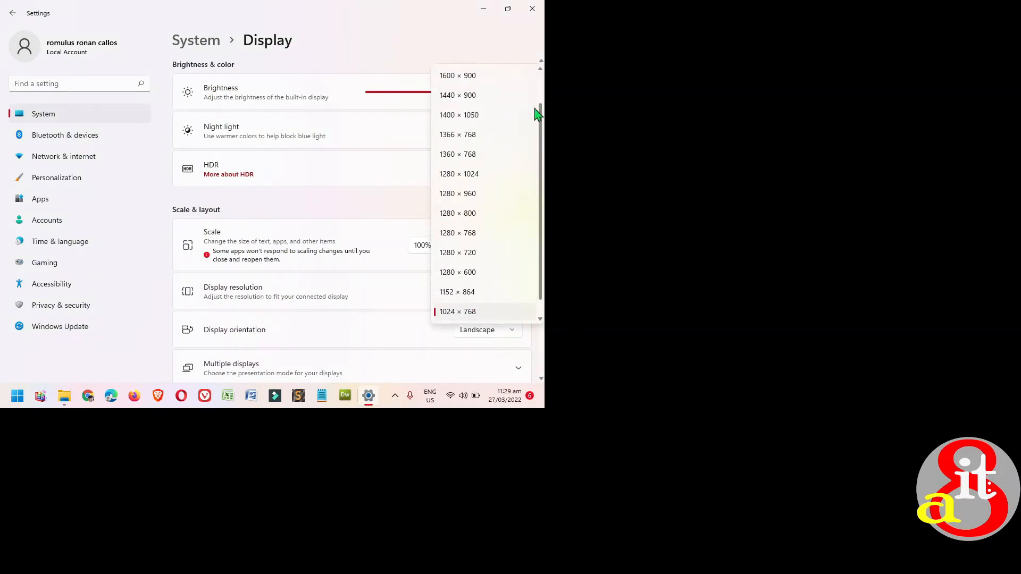
scroll(537, 114, up, 1)
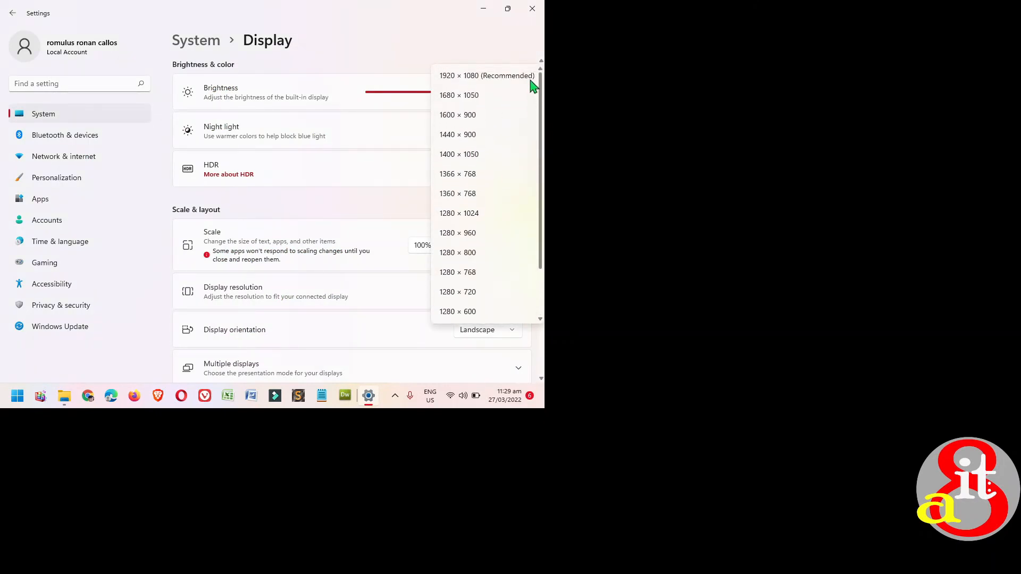
click(490, 78)
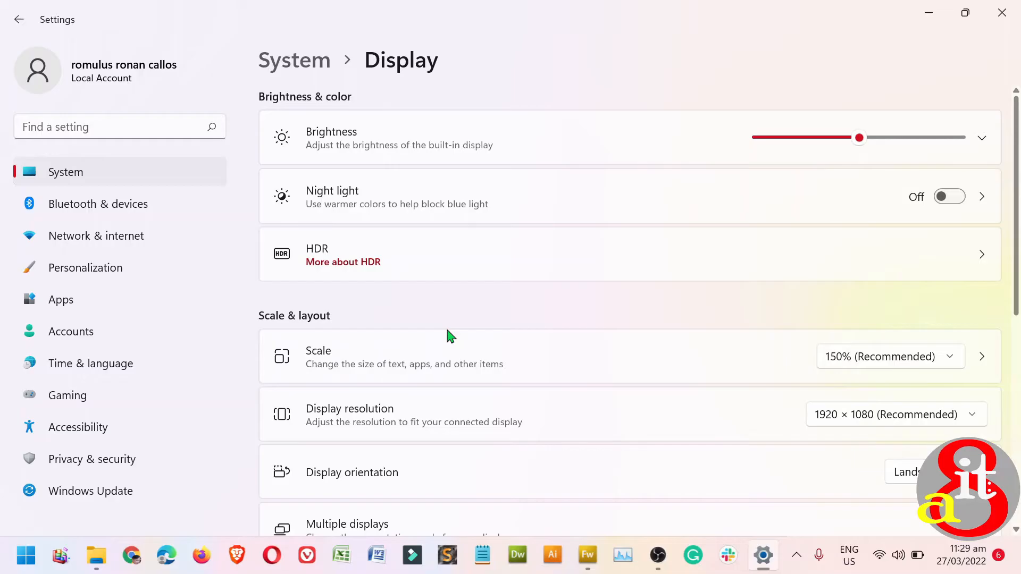
click(1003, 14)
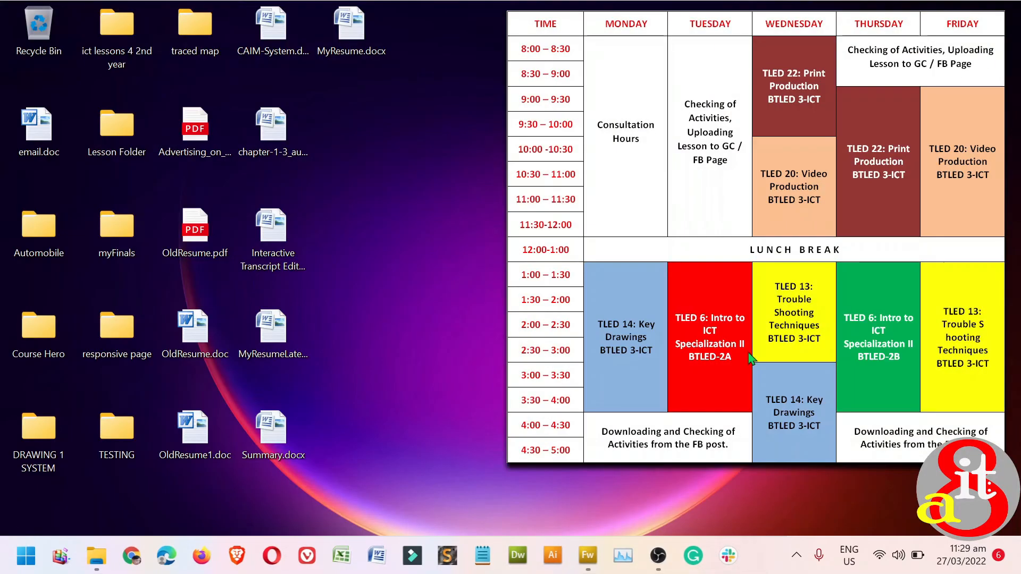
Switch to Fireworks, move the rectangle, black path and doughnut together off the canvas to about X -529, Y 109, and deselect them
click(587, 555)
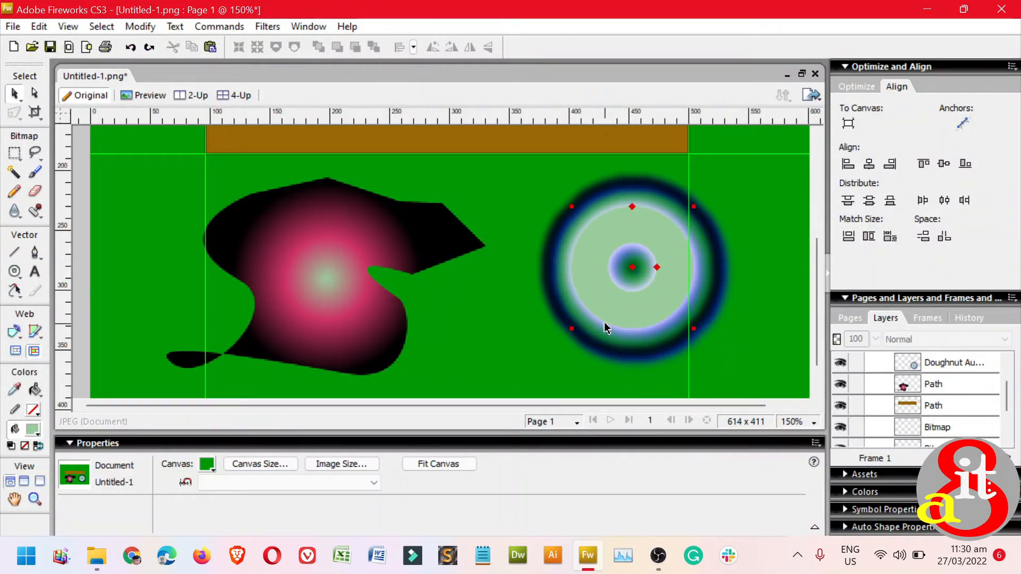
key(ctrl+minus)
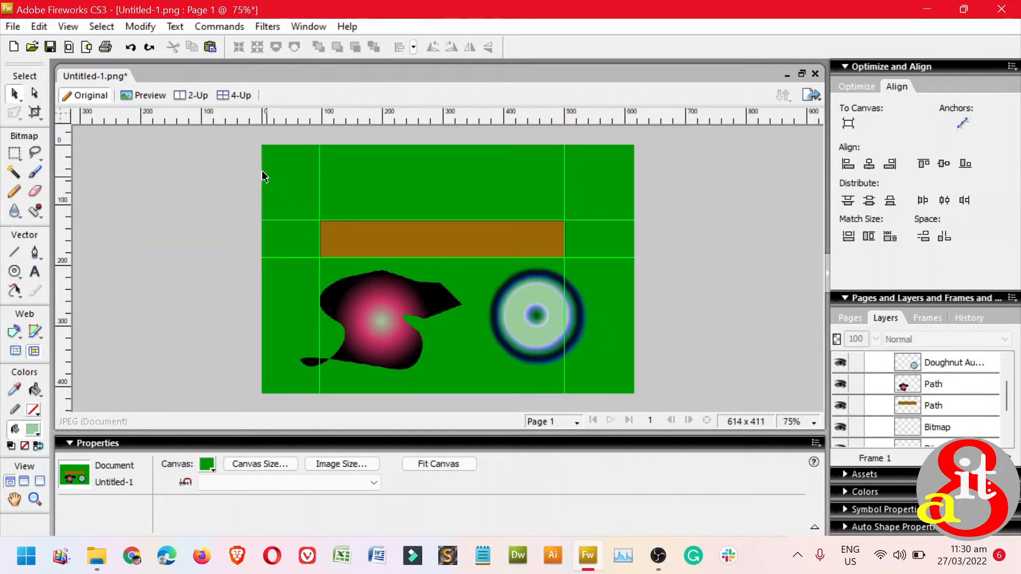
drag(239, 137, 642, 427)
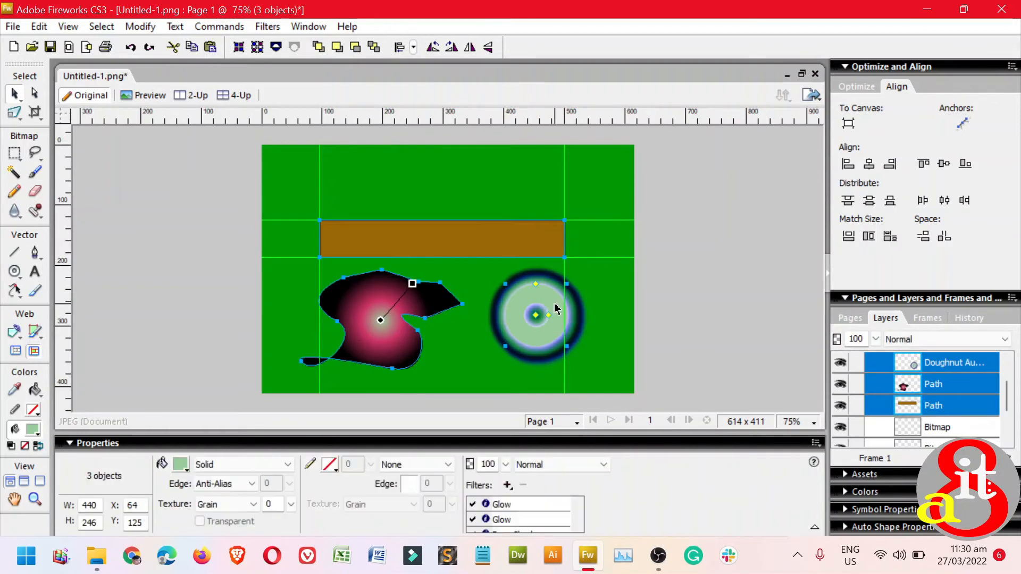
drag(556, 308, 197, 299)
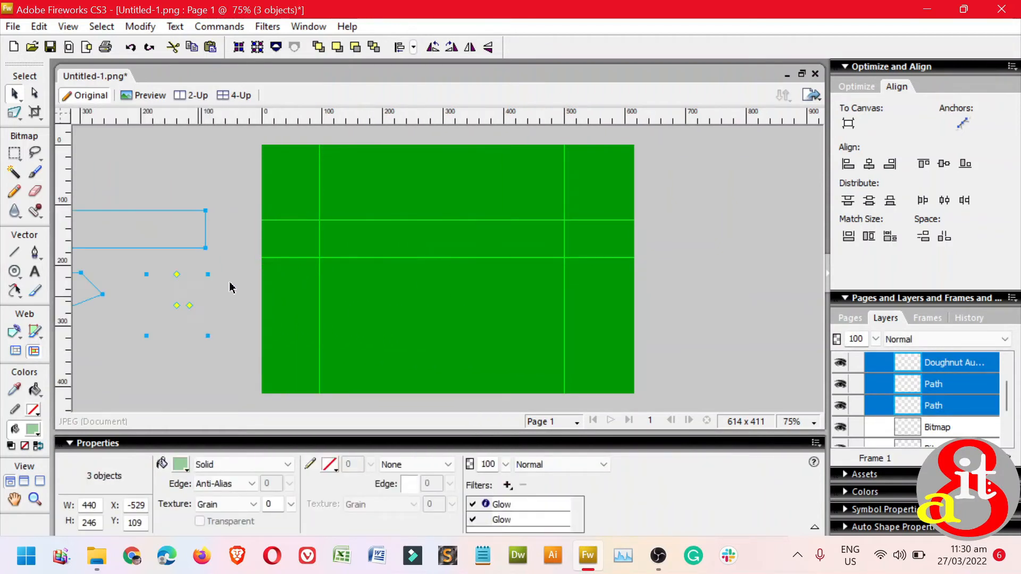
click(520, 209)
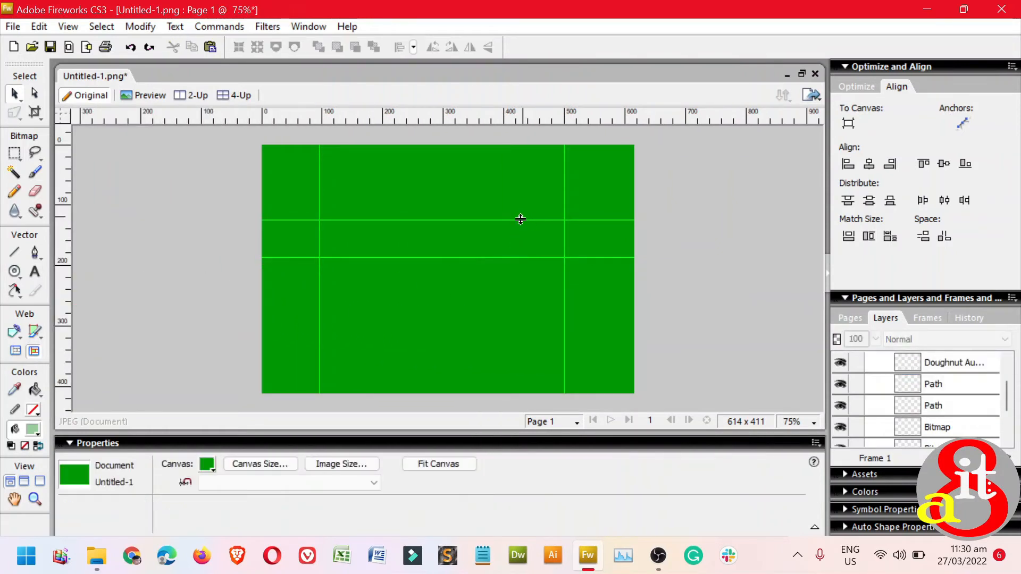
Remove the two horizontal and two vertical guides from the canvas
drag(520, 220, 681, 159)
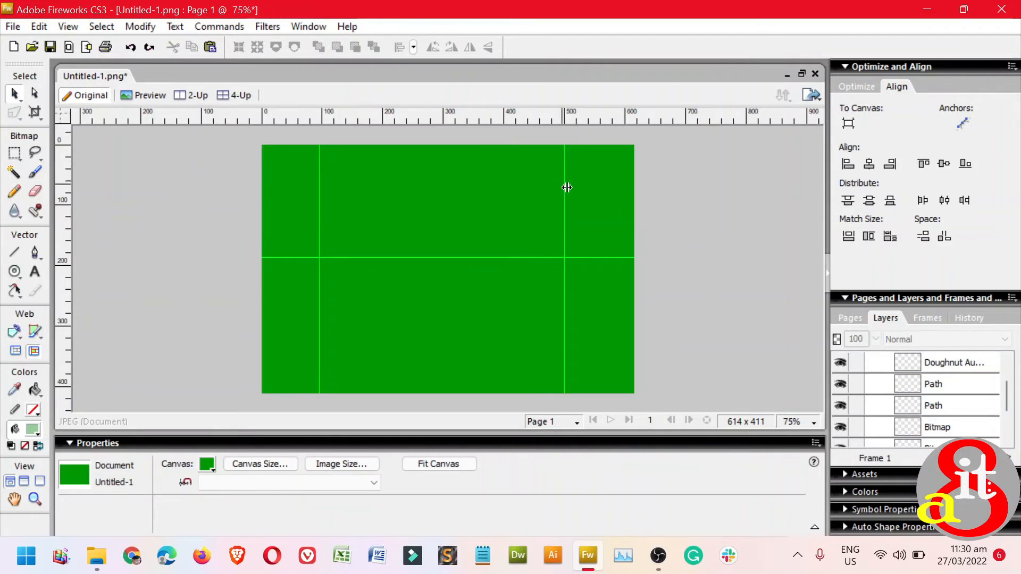
drag(567, 187, 710, 192)
drag(608, 256, 741, 192)
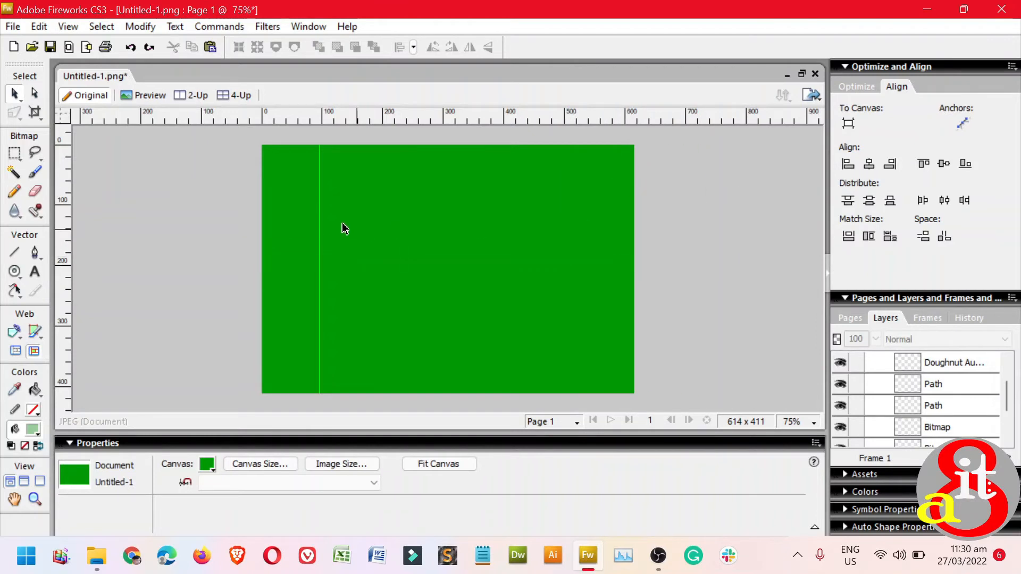
drag(319, 208, 469, 151)
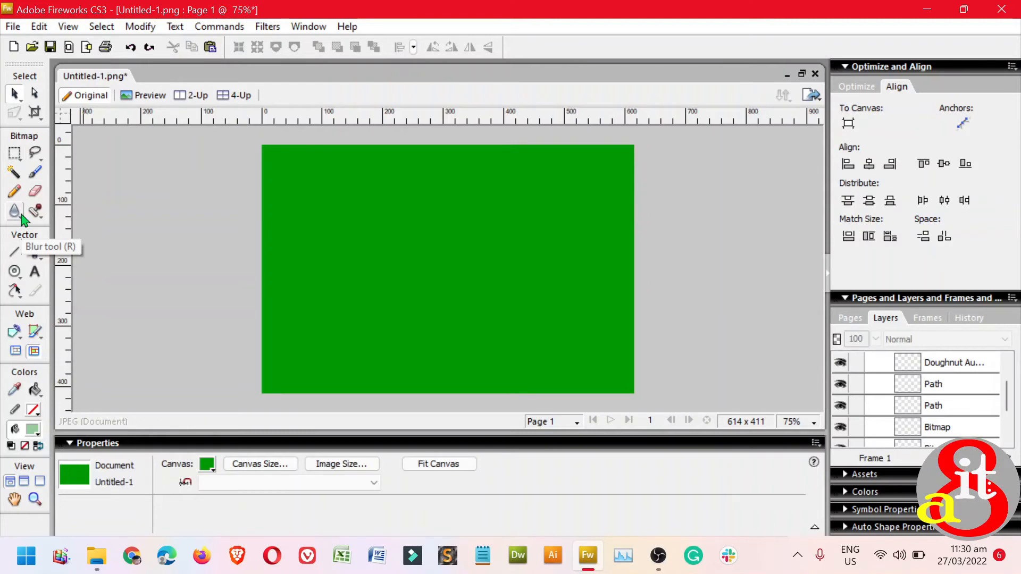
Import the picture 001-14.jpg and place it on the green canvas at X 26, Y 21, about 558 × 314 pixels
click(13, 27)
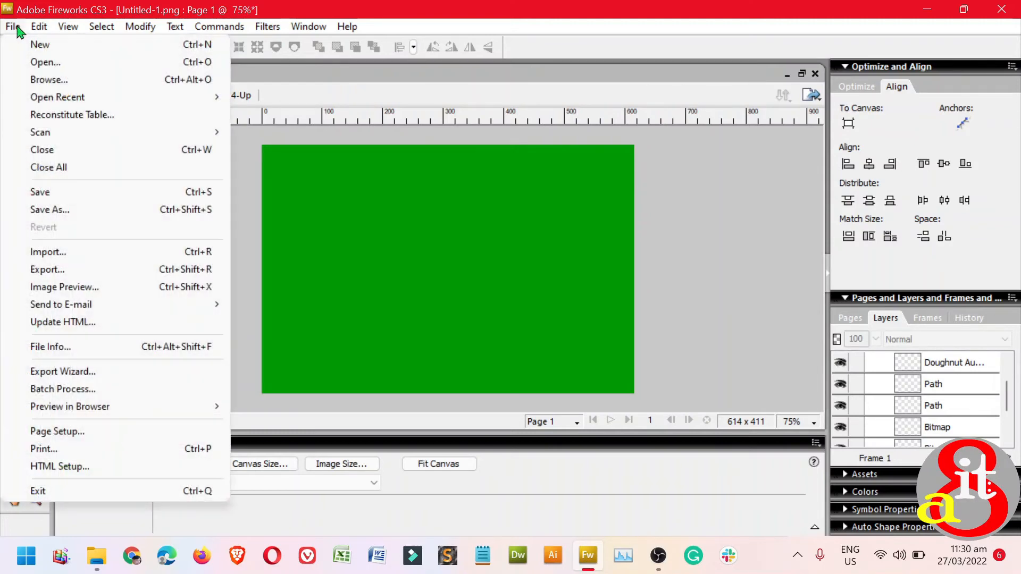
click(78, 253)
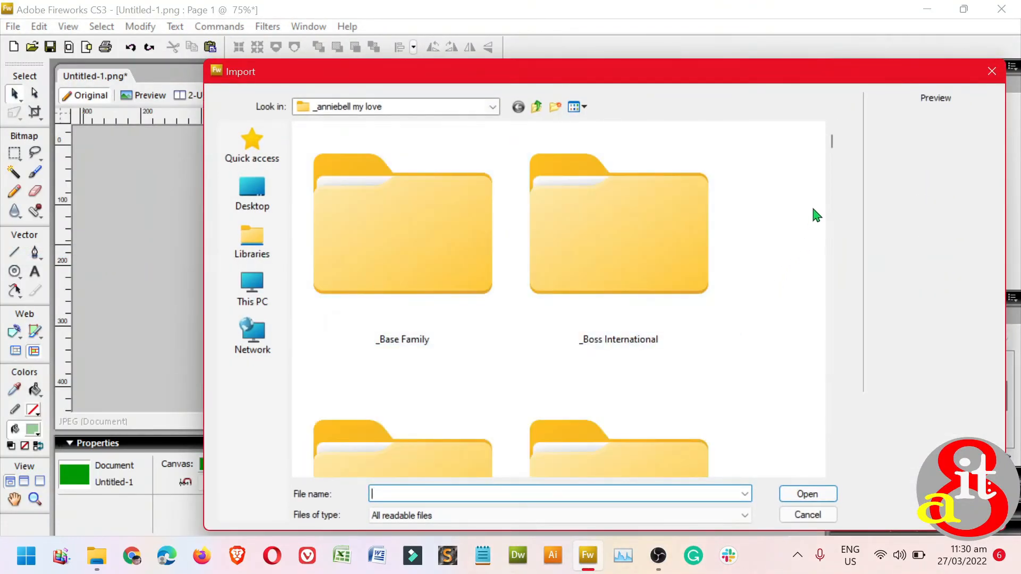
drag(833, 149, 826, 211)
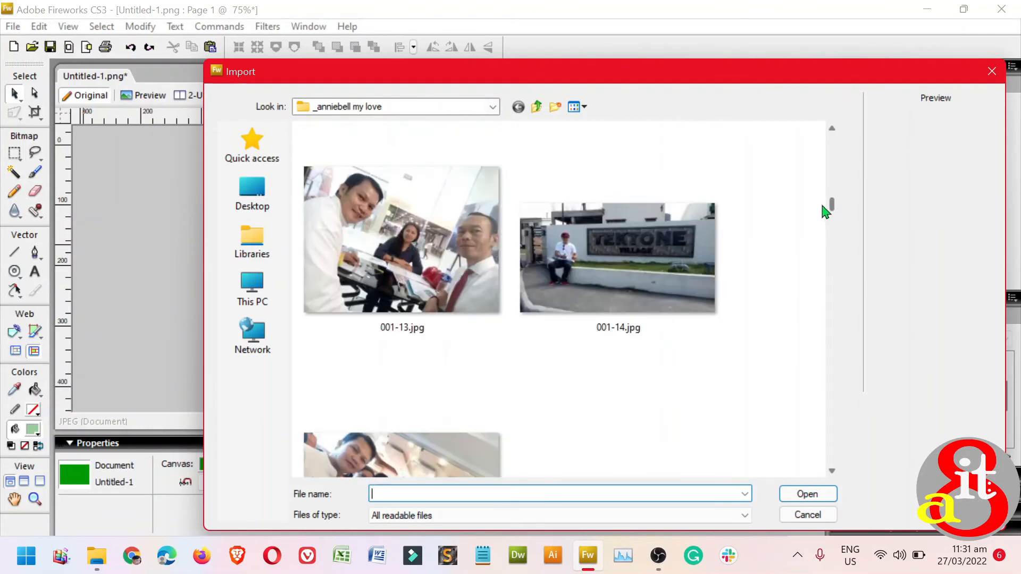
click(594, 259)
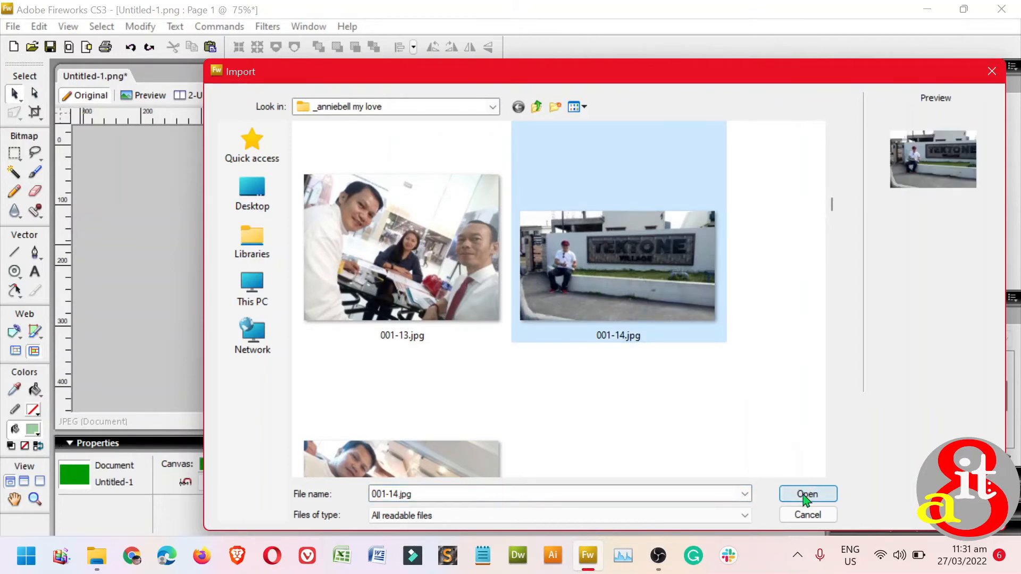
click(804, 495)
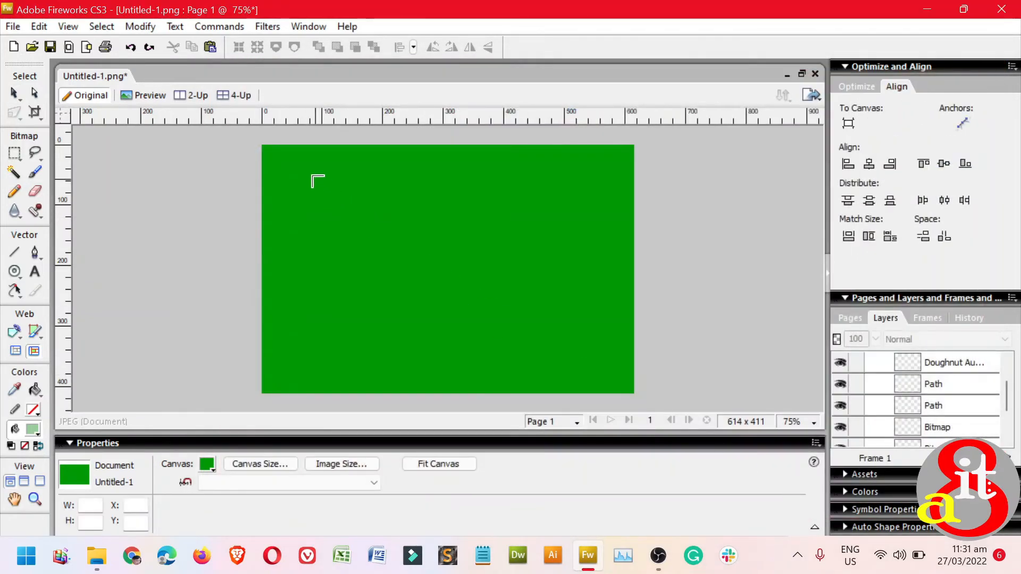
drag(277, 158, 540, 348)
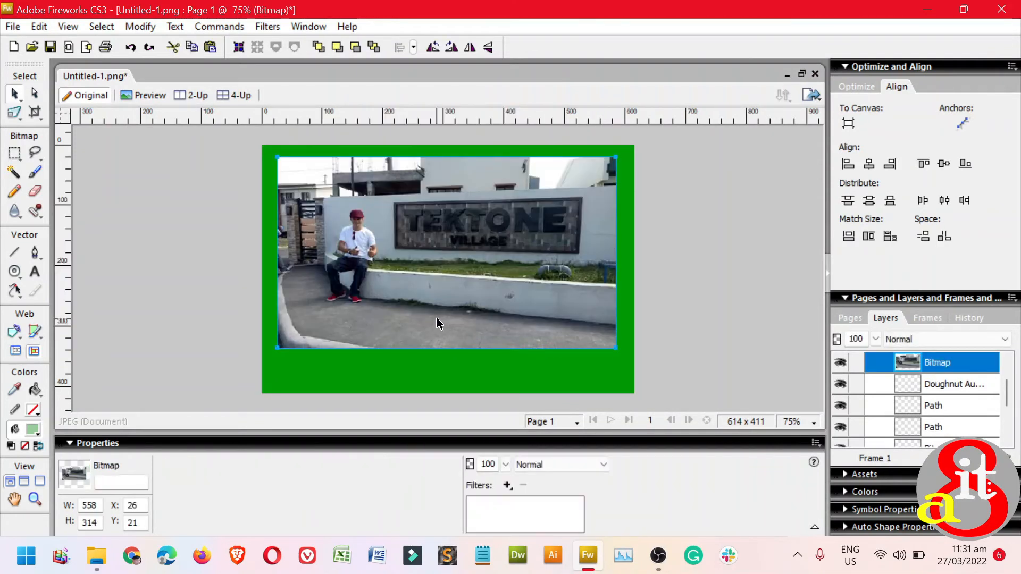
Set up the Blur tool for the imported photo with size 50 and intensity 100
key(ctrl+equal)
key(ctrl+equal)
key(ctrl+equal)
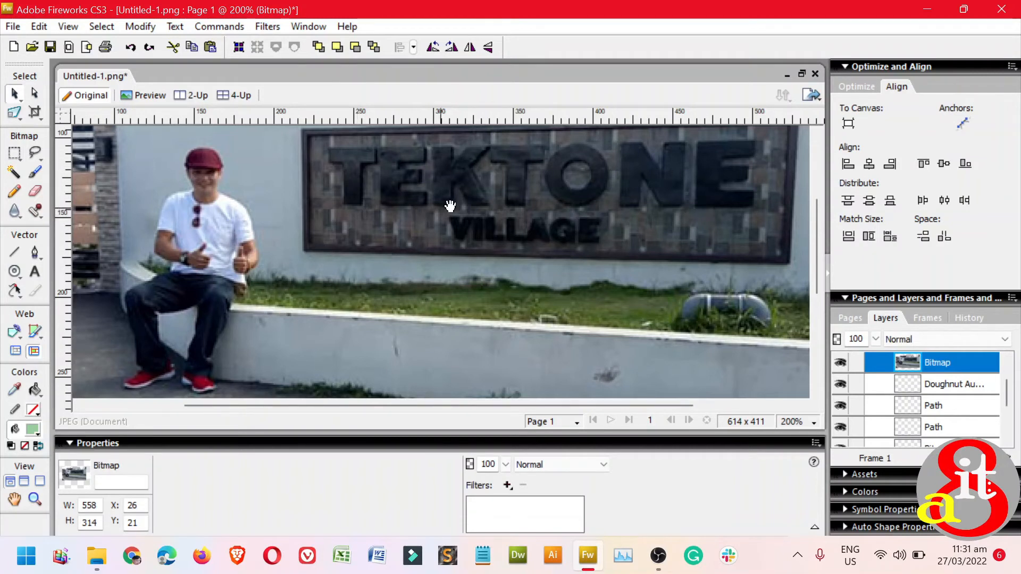
key(h)
drag(467, 199, 433, 253)
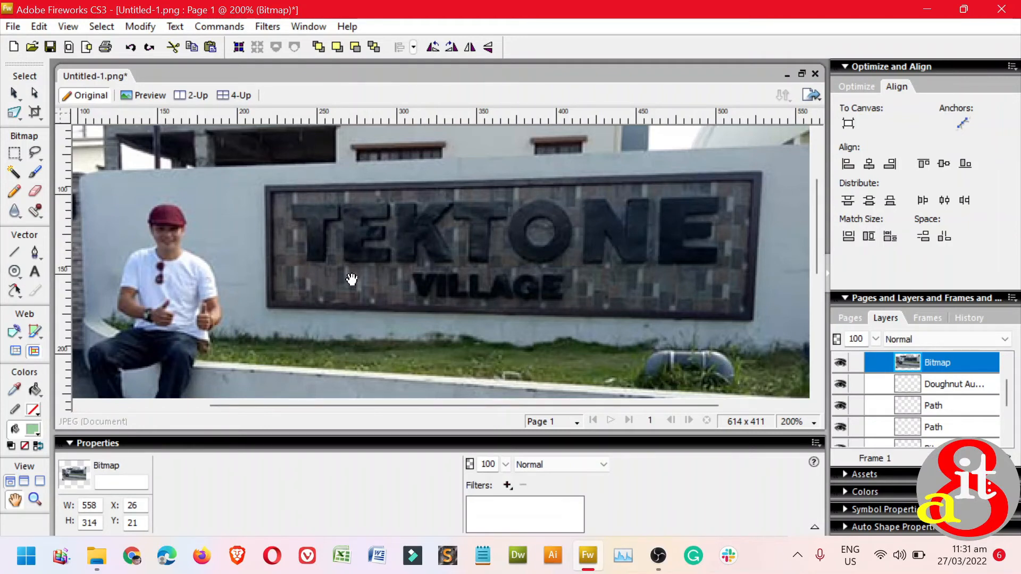
click(14, 216)
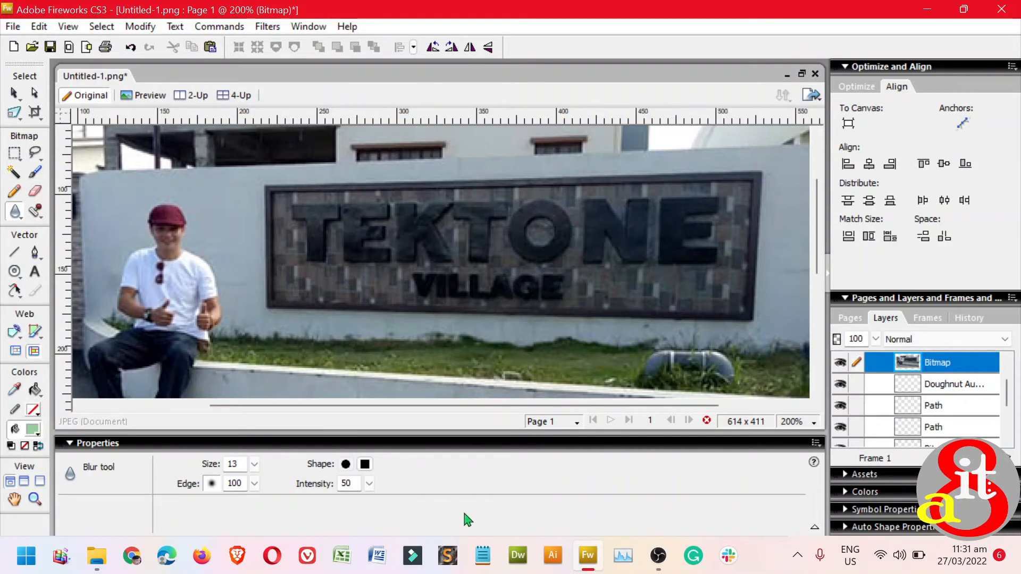
double_click(359, 483)
text(100)
drag(241, 465, 221, 466)
text(50)
key(Return)
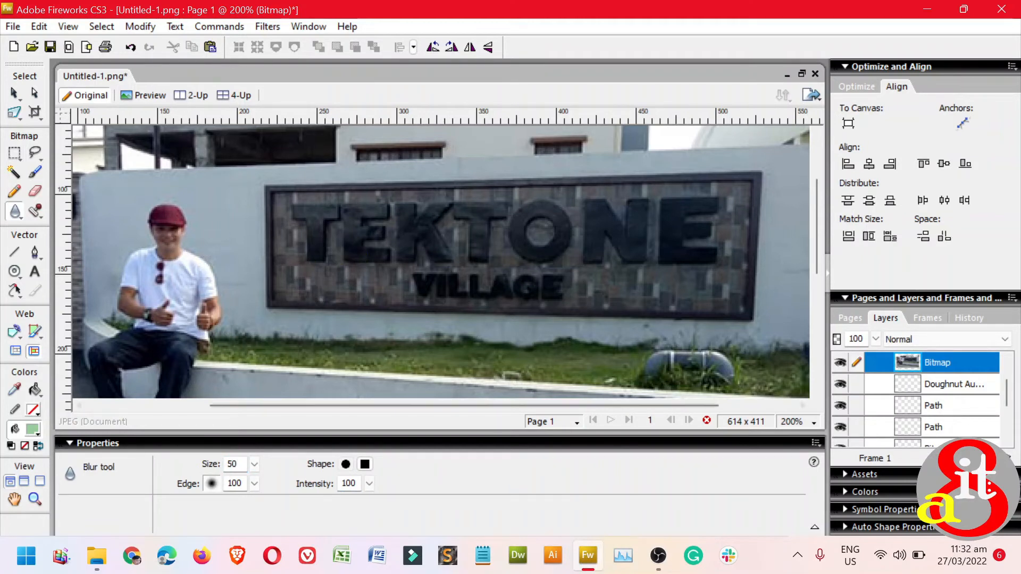
Blur parts of the sign and the grass beneath it, and set the blur edge to 5
drag(295, 221, 406, 235)
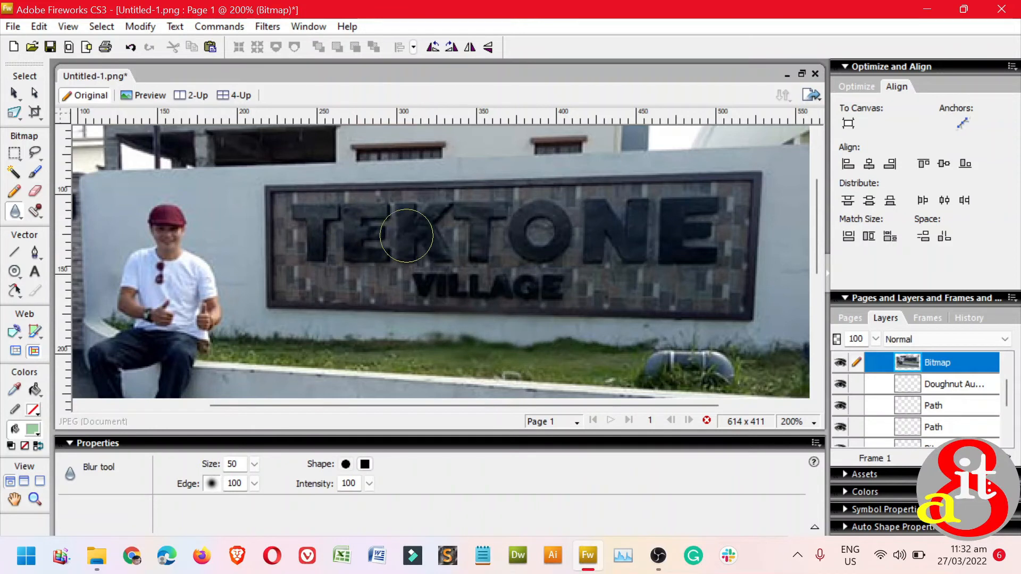
double_click(234, 484)
text(5)
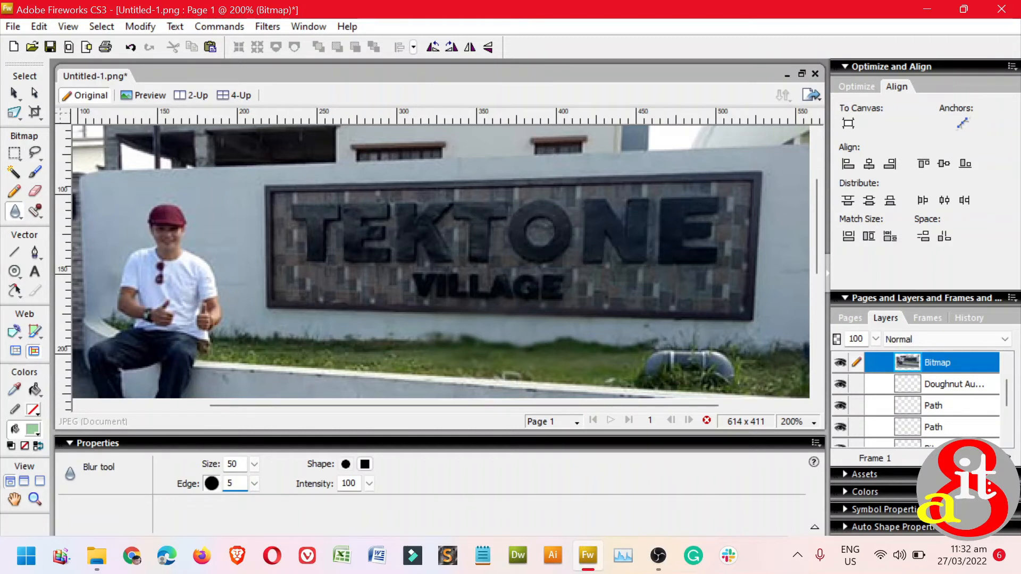
key(Return)
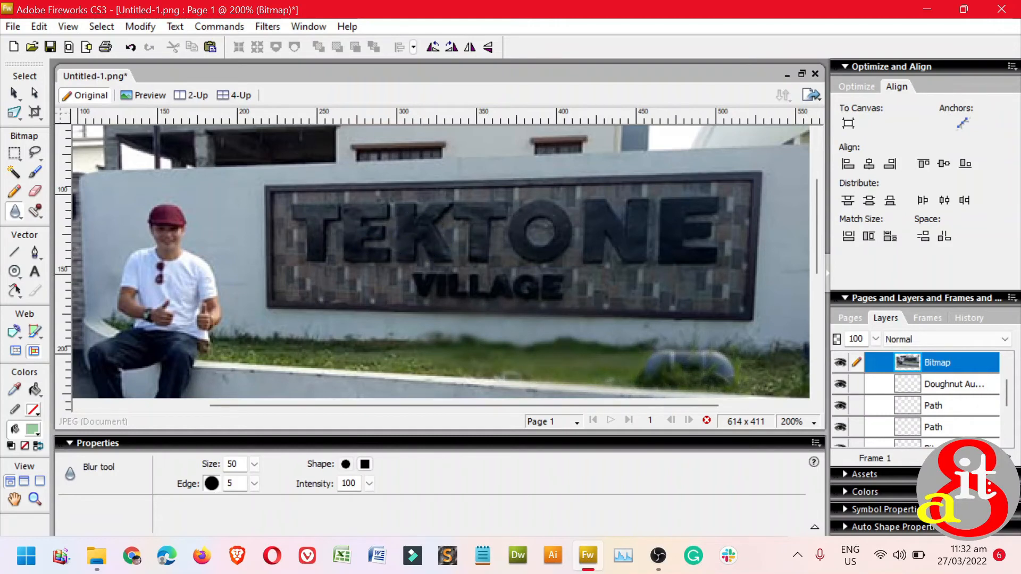
Set the Blur tool's edge to 1
key(v)
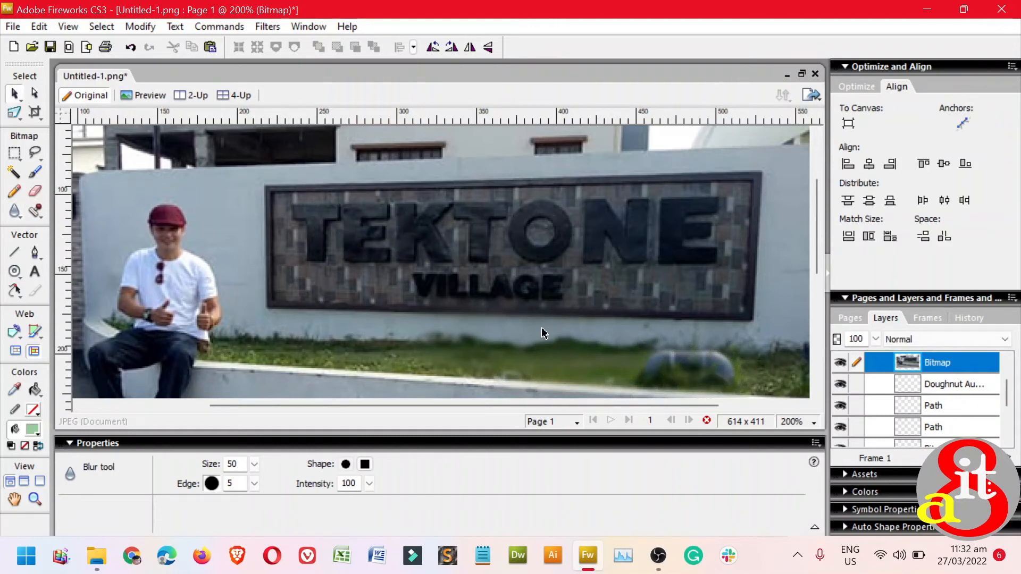
key(ctrl+minus)
key(ctrl+minus)
key(ctrl+minus)
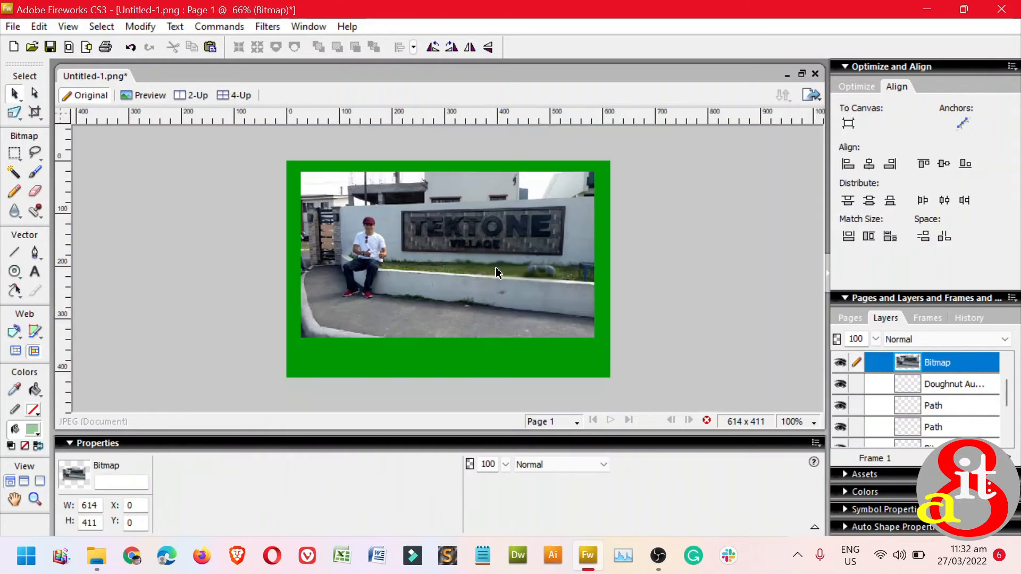
key(r)
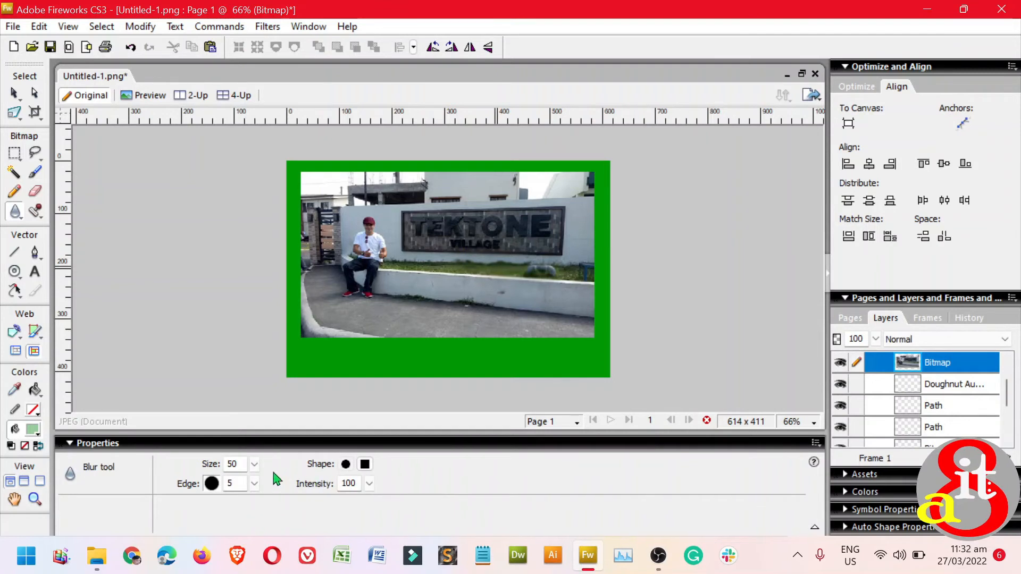
double_click(230, 483)
Examine the blurred grass and the pipe below the sign up close
key(v)
key(ctrl+equal)
key(ctrl+equal)
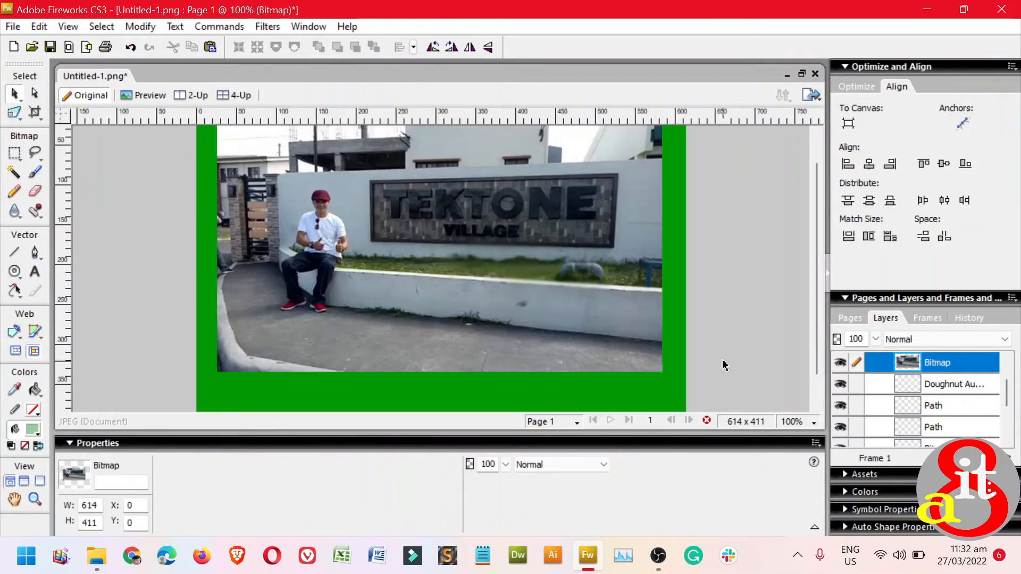
key(ctrl+equal)
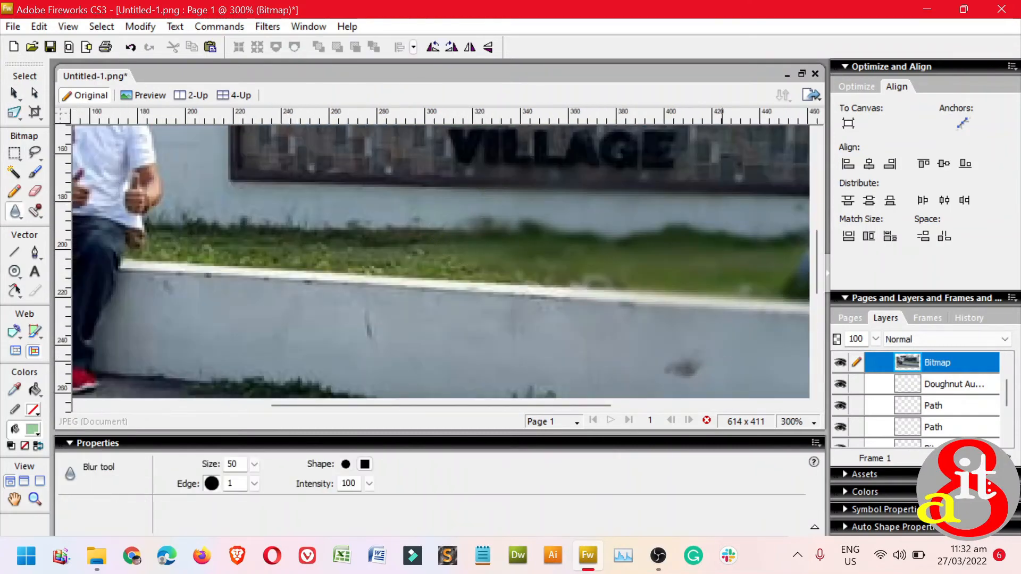
key(space)
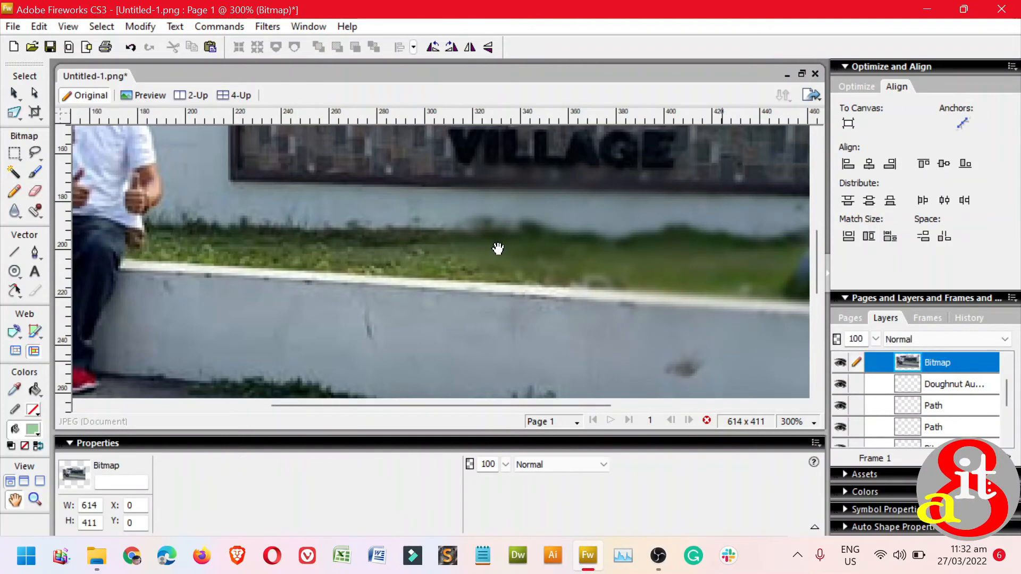
drag(718, 269, 399, 283)
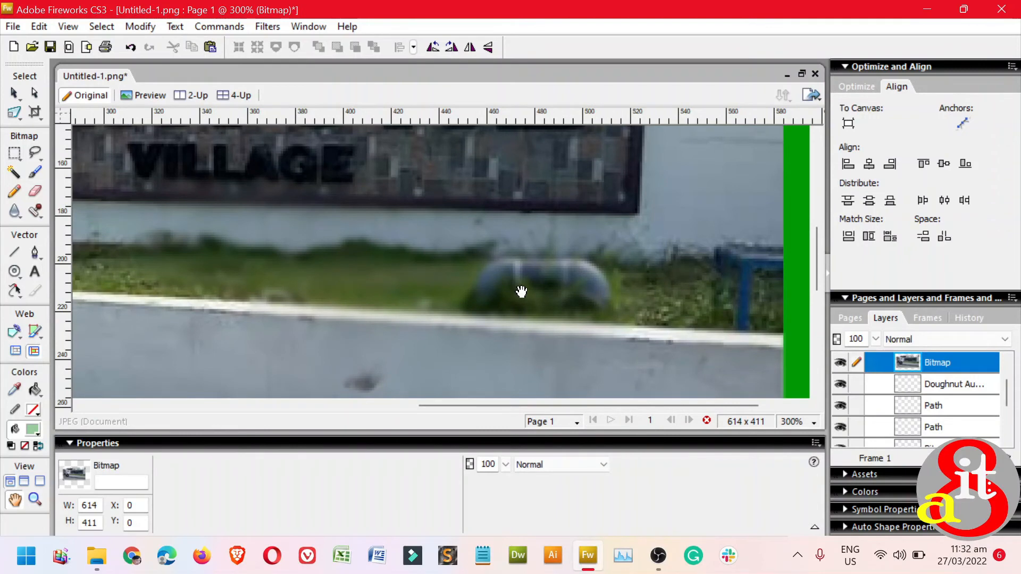
key(ctrl+minus)
key(ctrl+minus)
drag(567, 253, 549, 356)
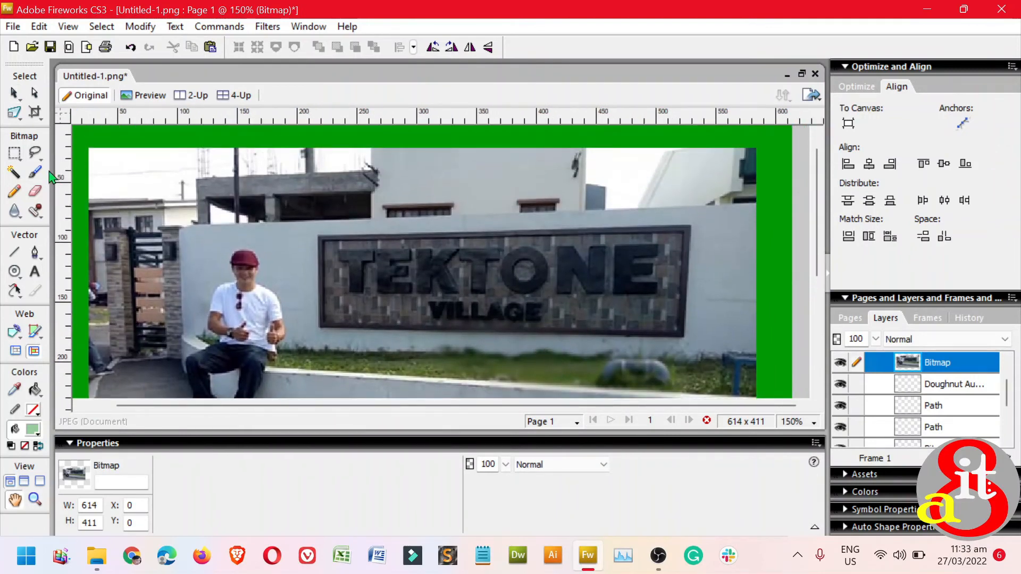
Set the Blur tool's edge to 50 and size to 100, and blur the right part of the photo
click(15, 213)
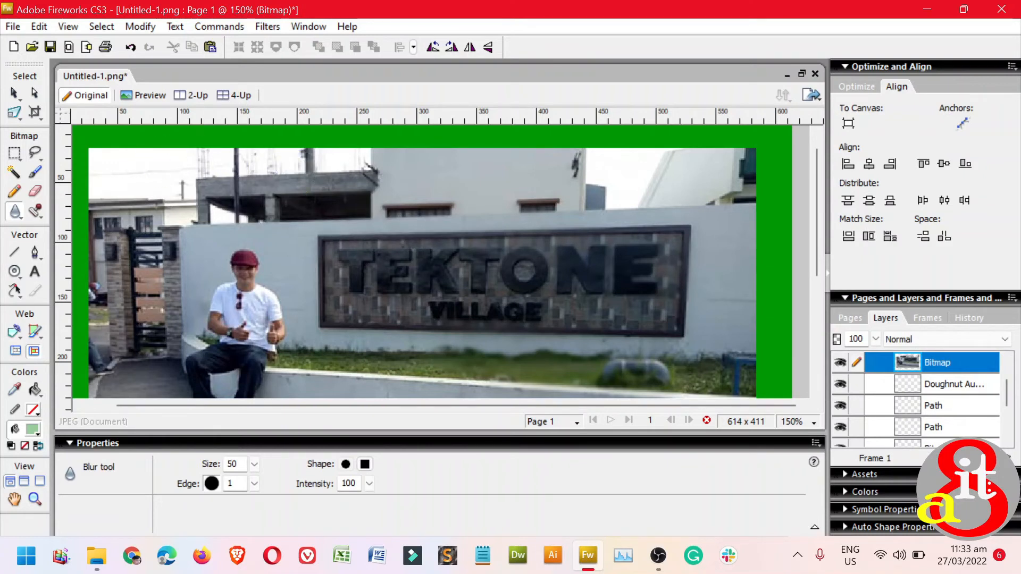
double_click(238, 483)
text(50)
drag(244, 465, 223, 465)
text(100)
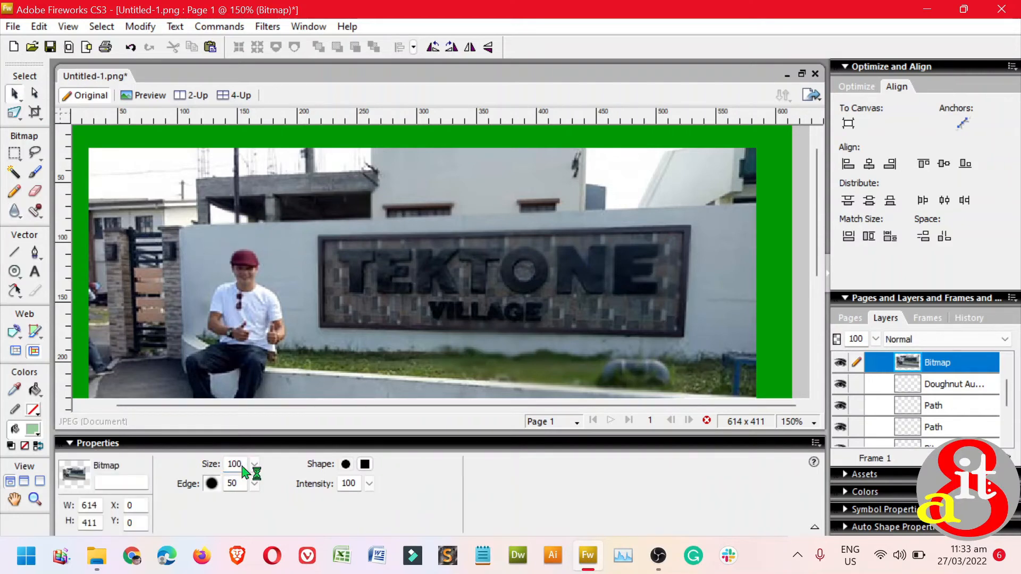
key(ctrl+minus)
key(ctrl+minus)
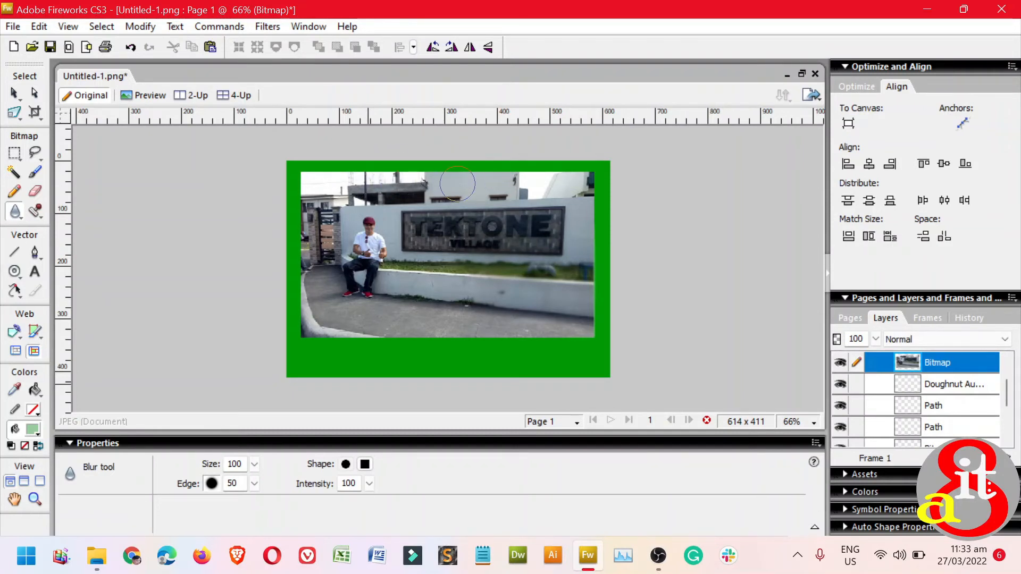
Inspect the blurred sign, grass and wall close up and within the whole picture
key(v)
key(ctrl+equal)
key(ctrl+equal)
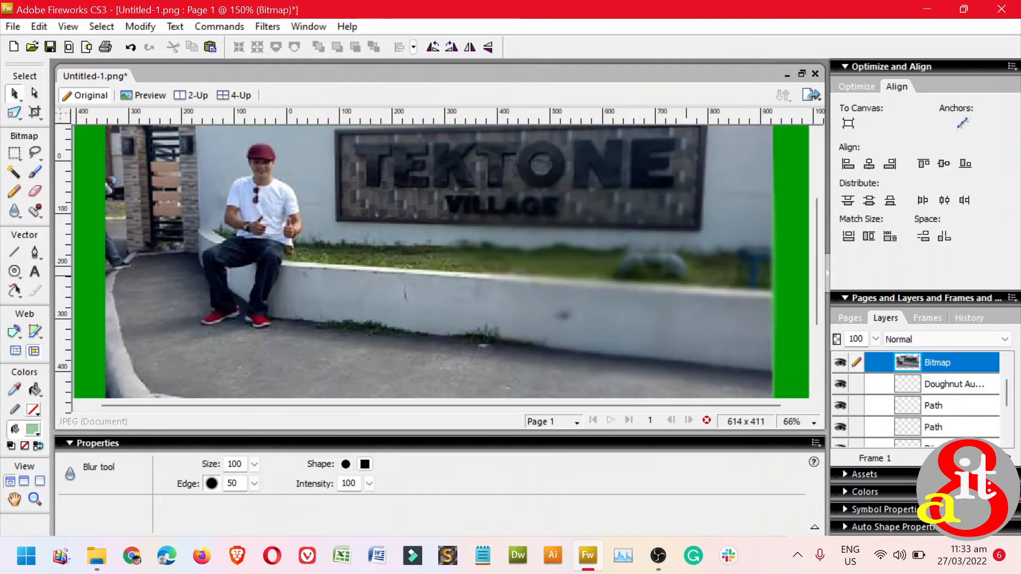
key(ctrl+equal)
key(r)
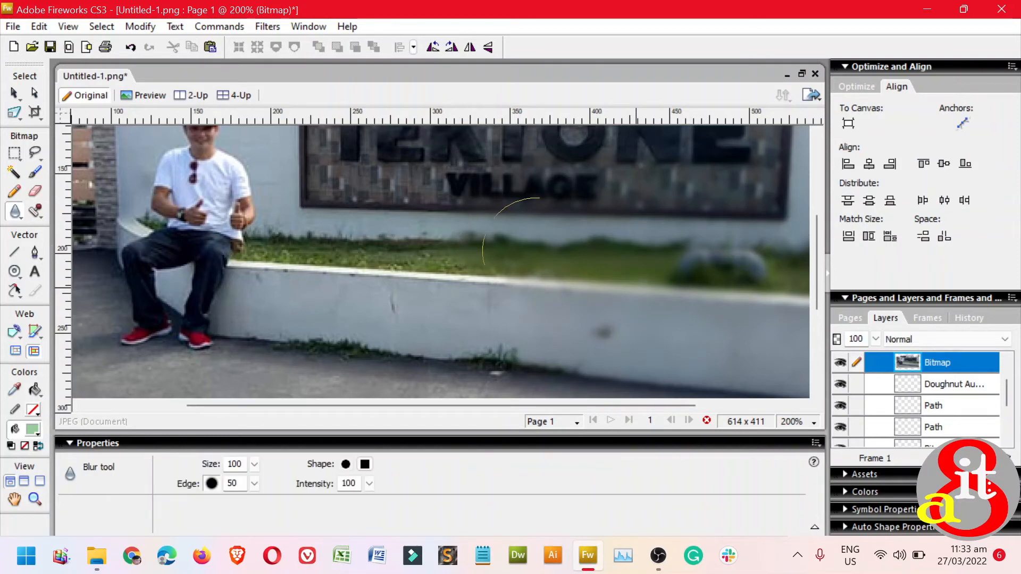
key(v)
key(ctrl+1)
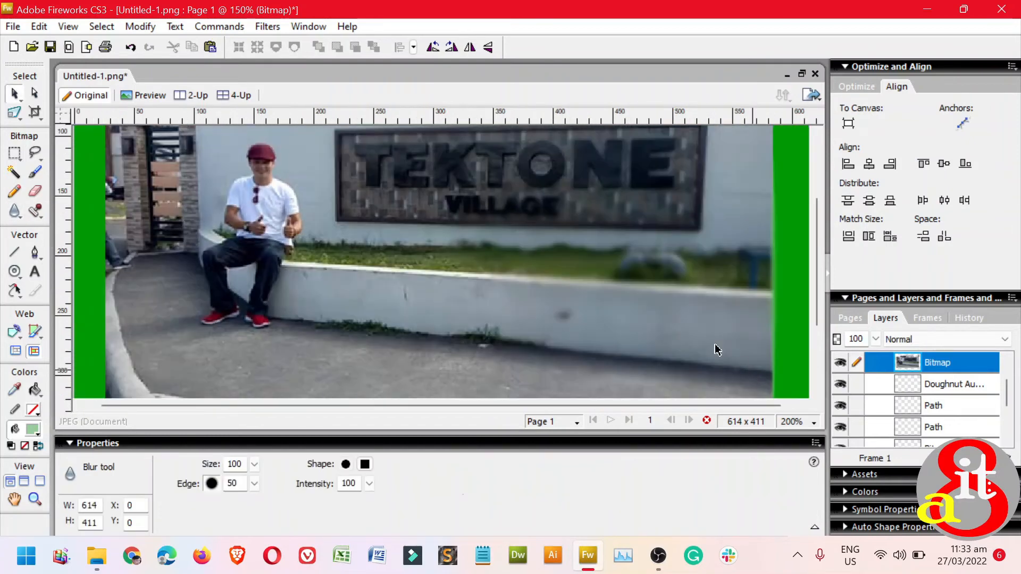
key(r)
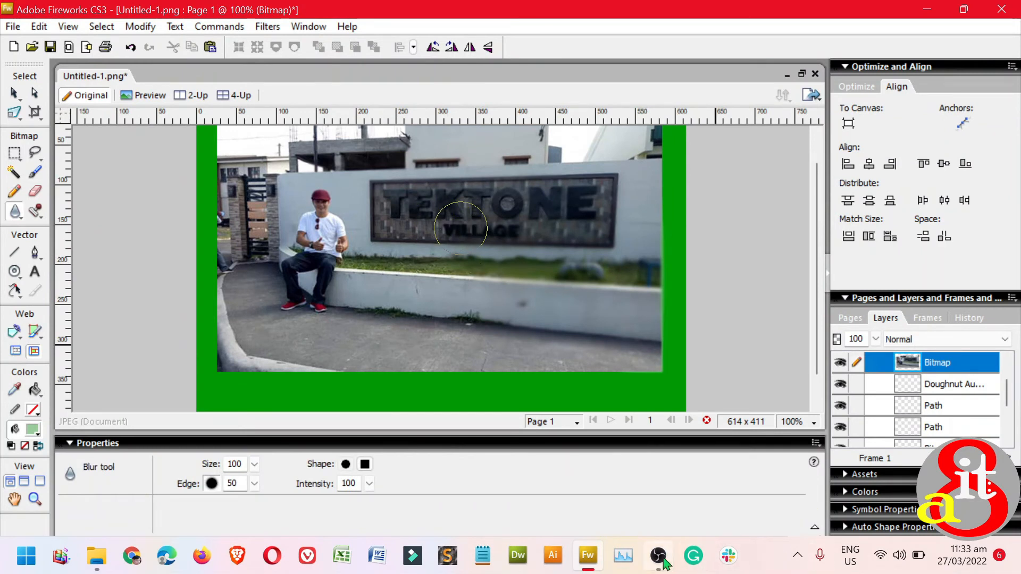
mouse_move(664, 557)
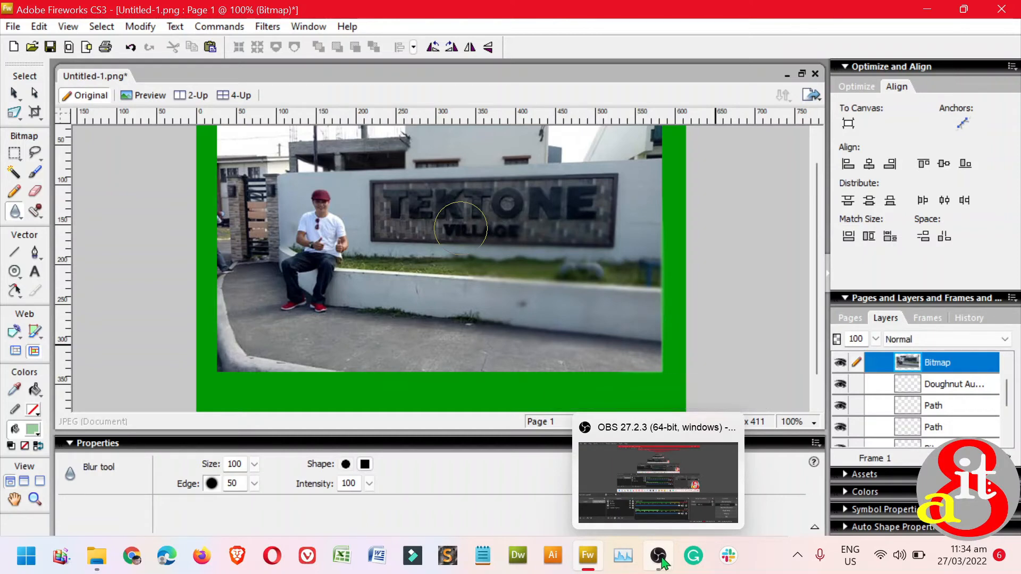
click(658, 485)
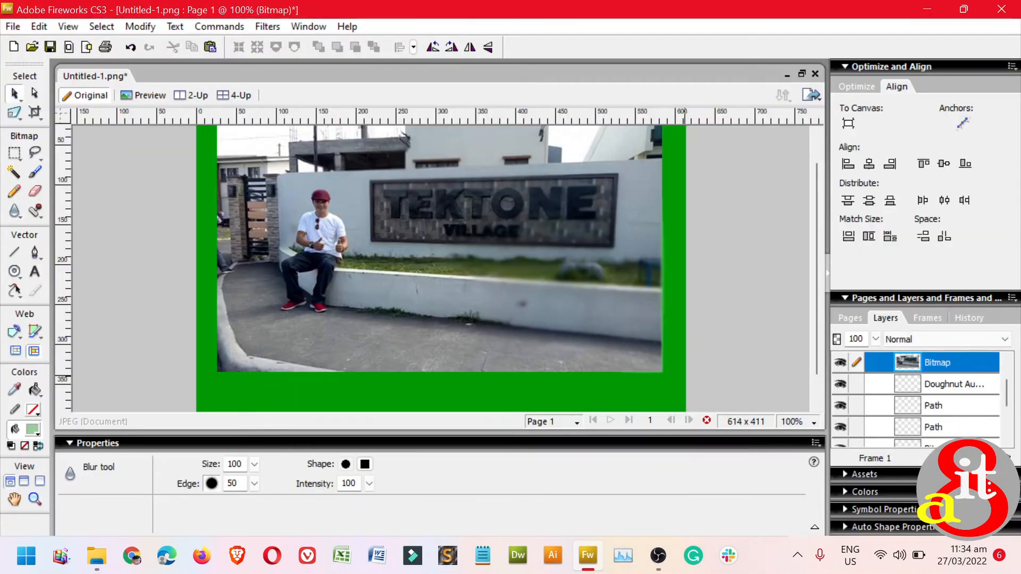
key(ctrl+0)
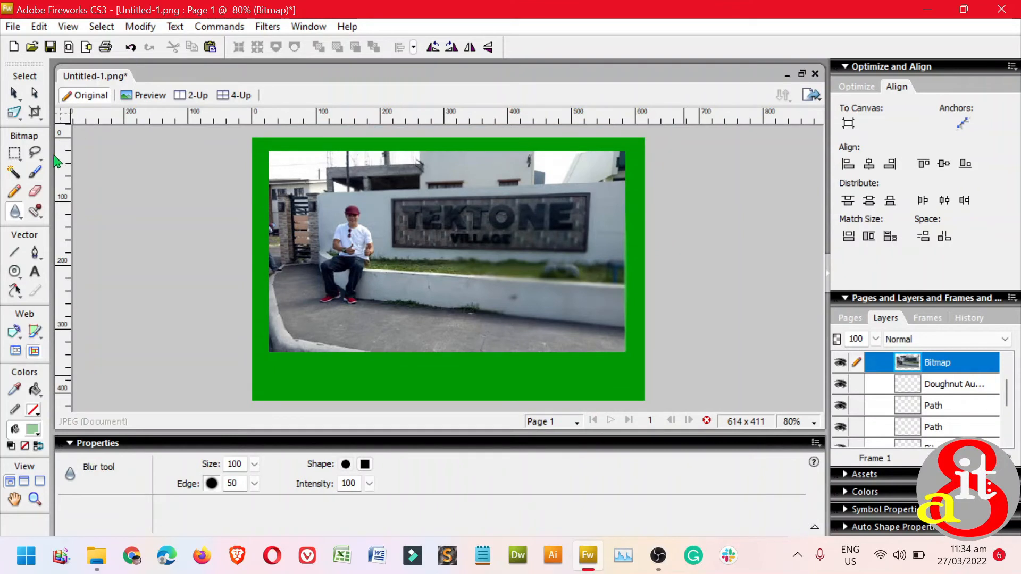
Set up the Text tool with the Adams font at size 20 and a white fill
click(14, 94)
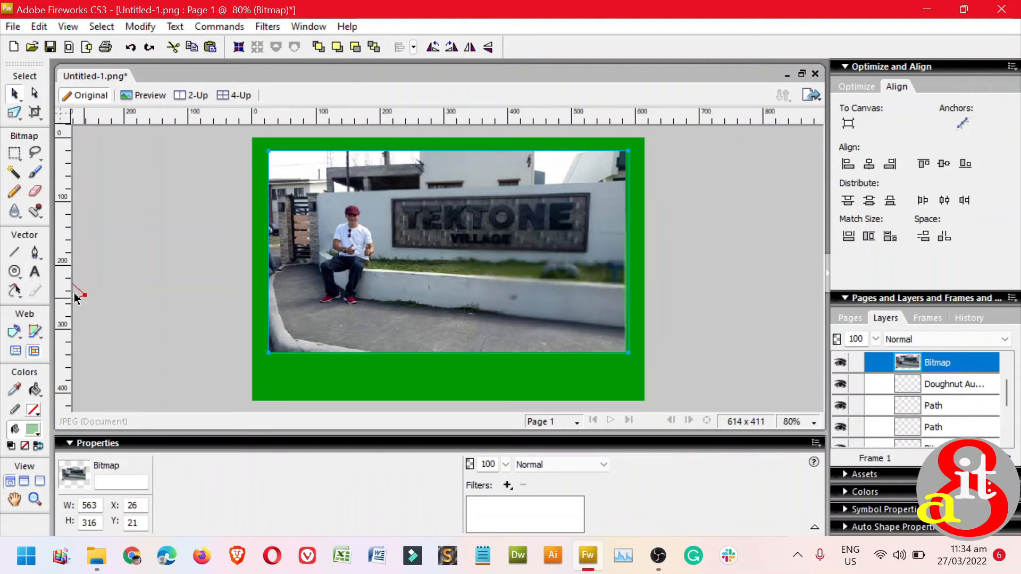
click(36, 280)
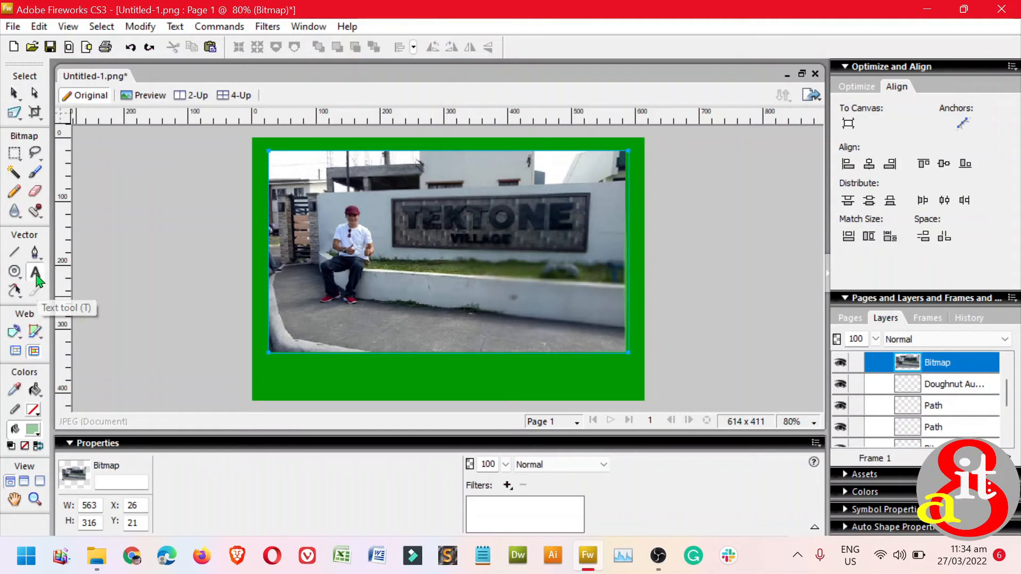
click(232, 364)
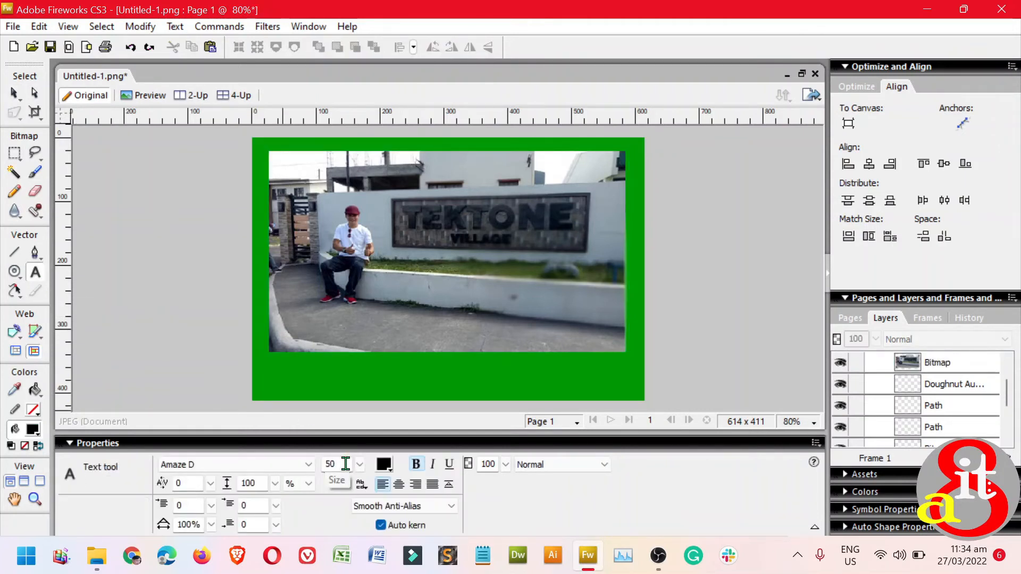
double_click(335, 463)
text(20)
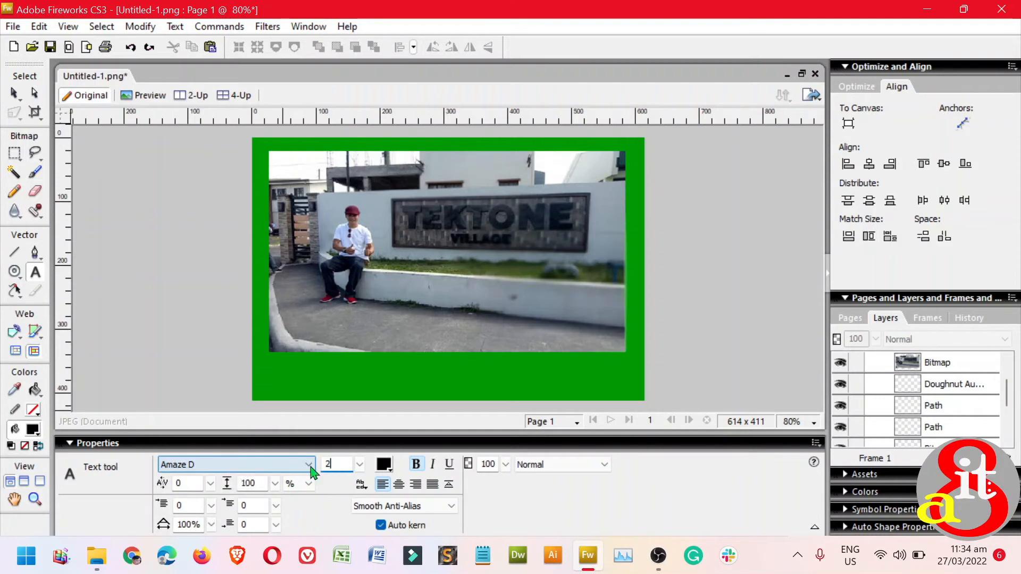
click(384, 466)
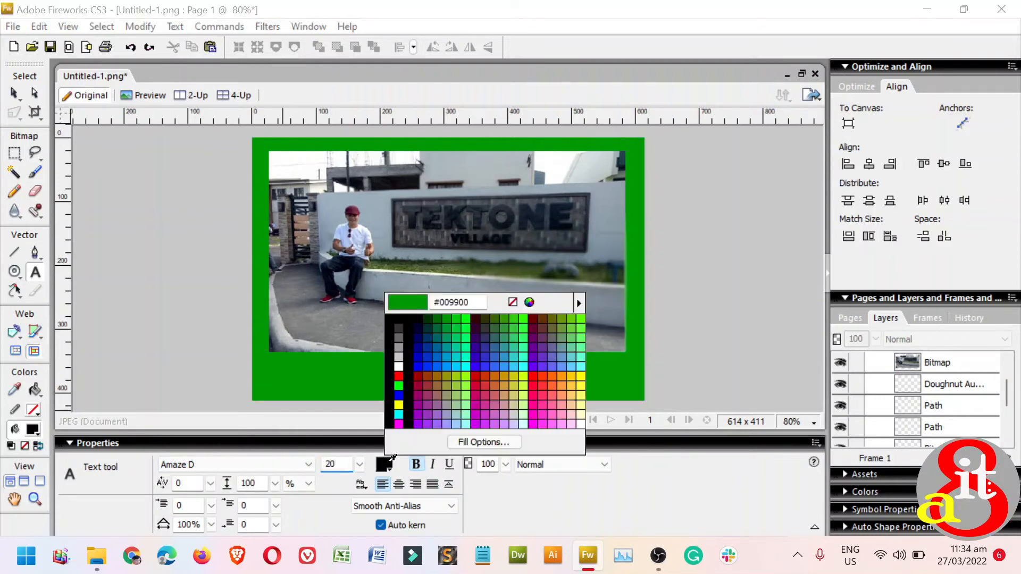
click(397, 362)
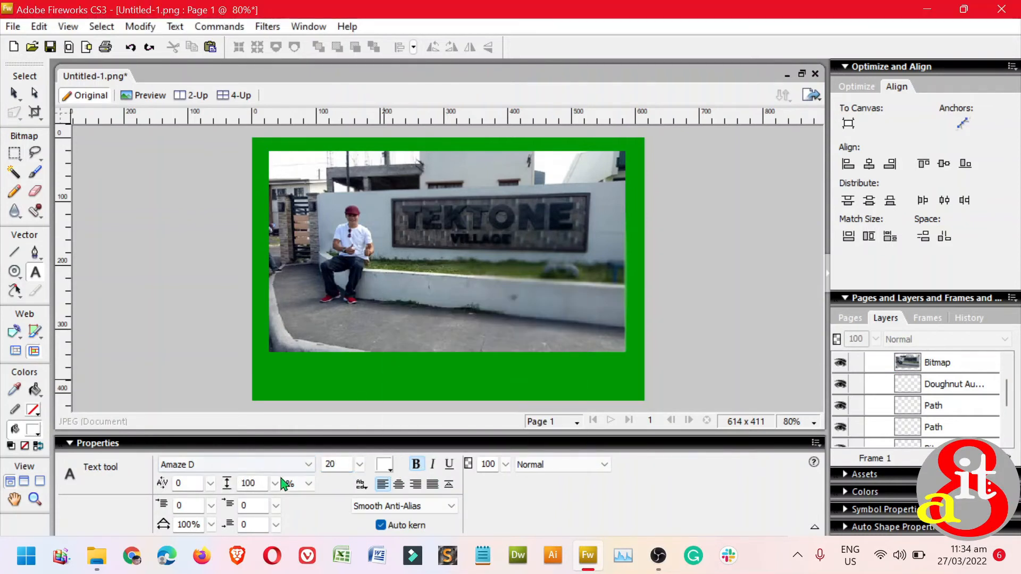
click(308, 469)
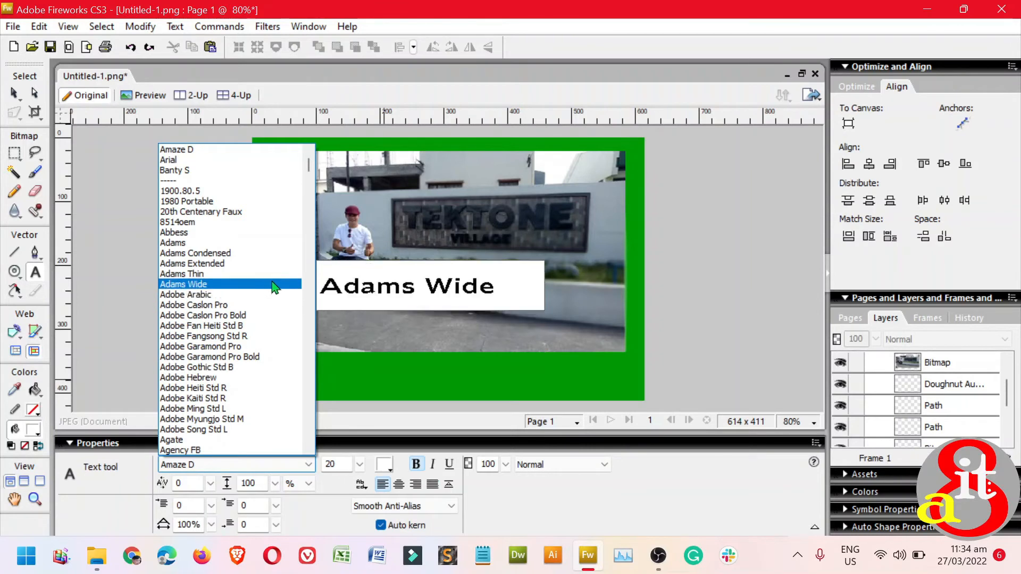
click(269, 250)
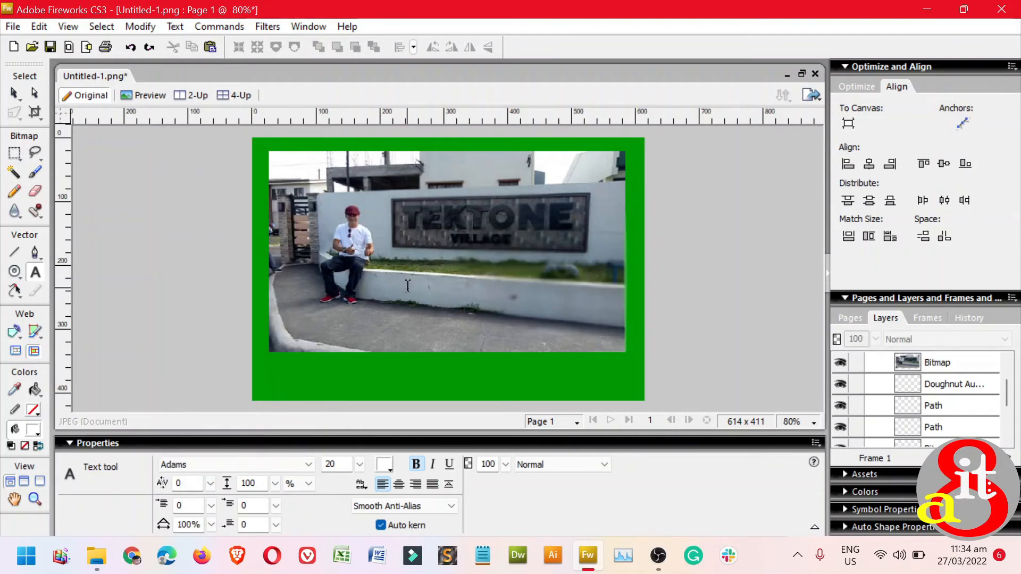
Add the two-line caption "THIS WAS TAKEN 6 YEARS / AGO AT LEGAZPI CITY" and move it down onto the pavement at about X 150, Y 256
click(381, 289)
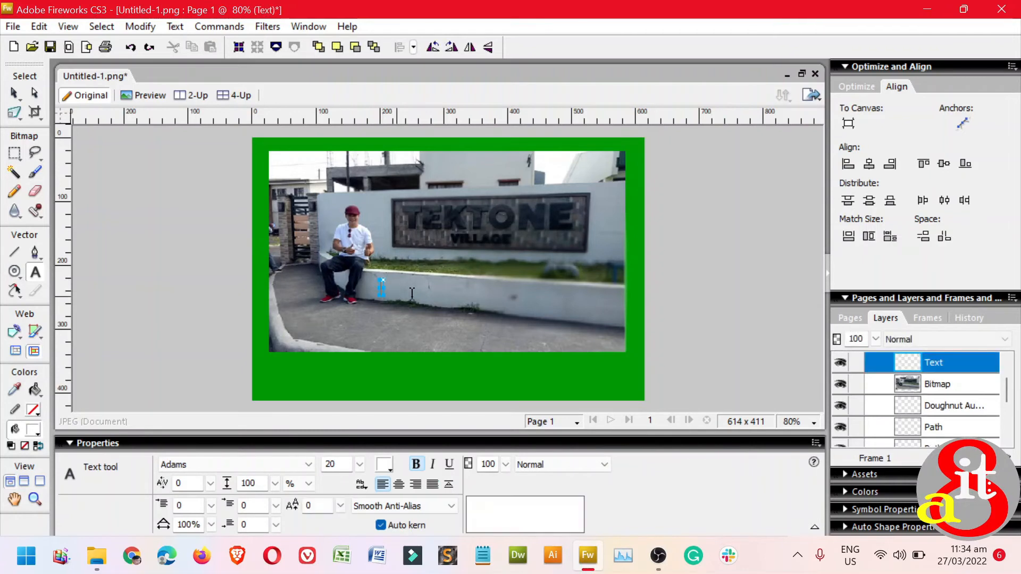
key(Caps_Lock)
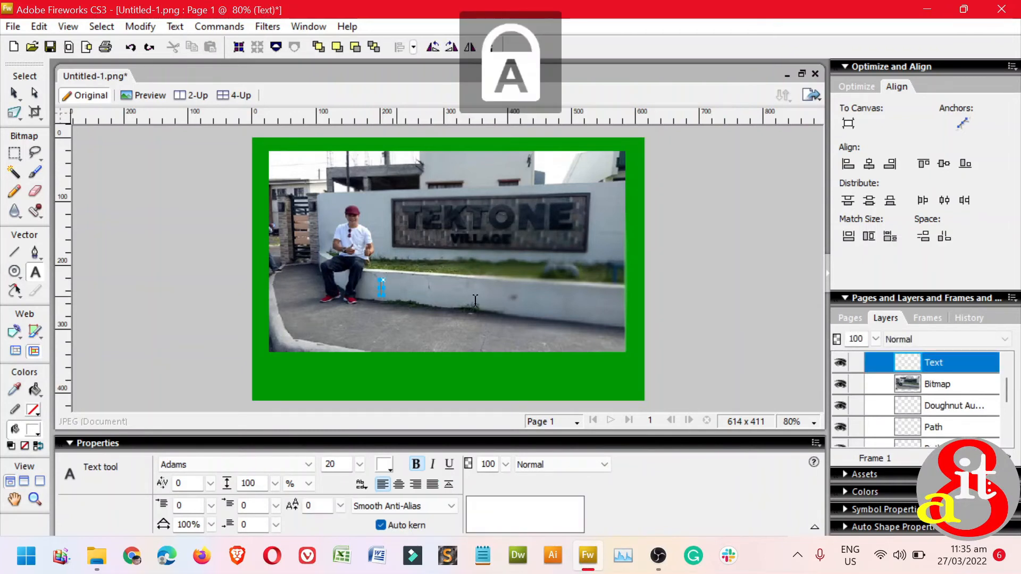
text(THIS WAS)
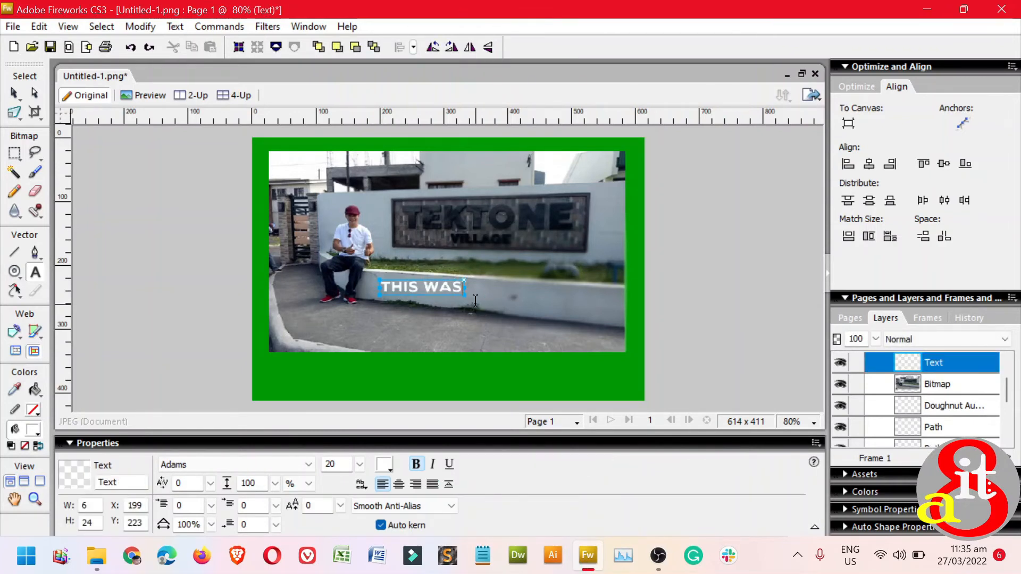
text( TAKEN 6 YEARS A)
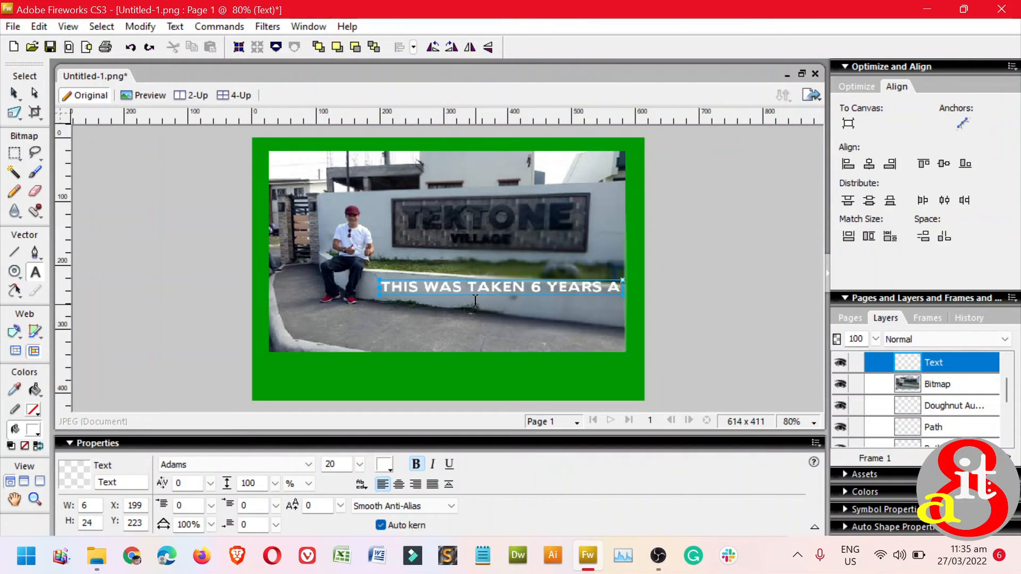
key(BackSpace)
key(Return)
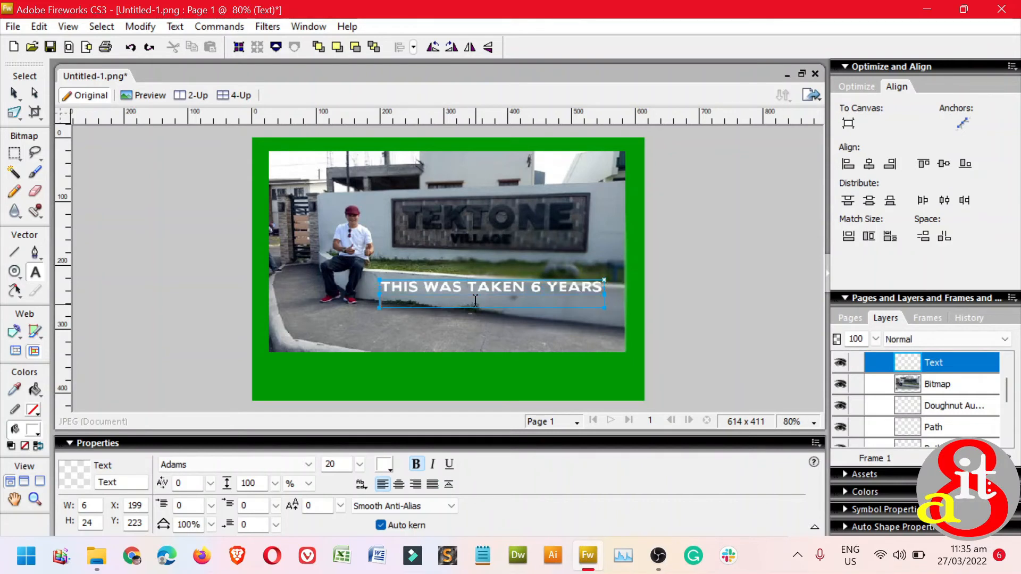
text(AGO AT LEGAZ)
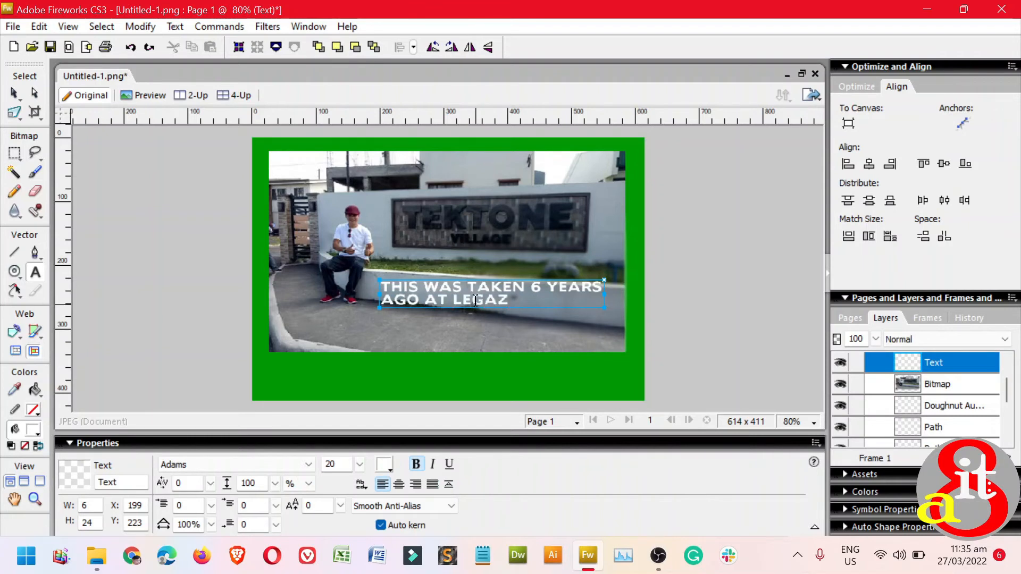
text(PI CITY)
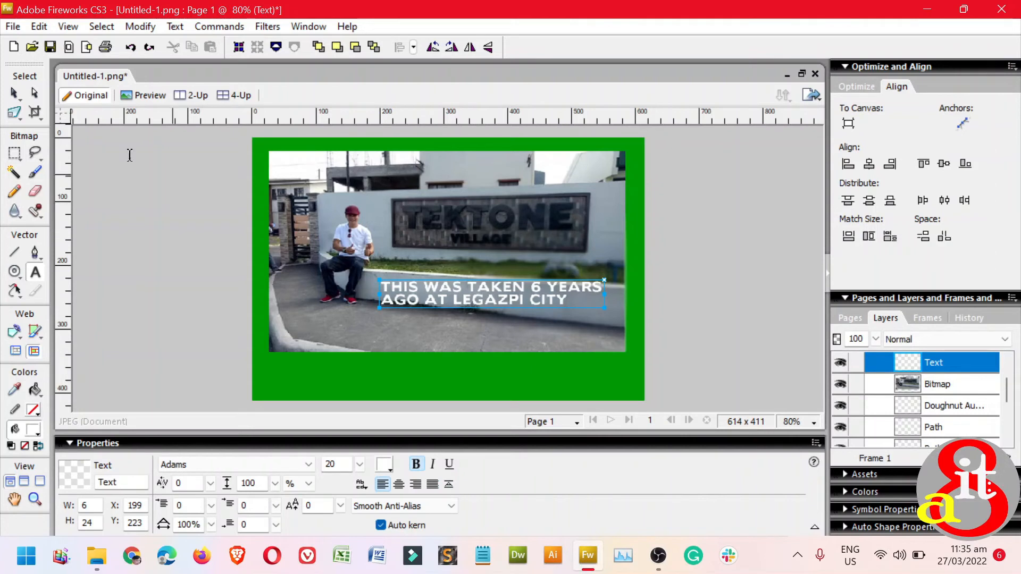
click(14, 94)
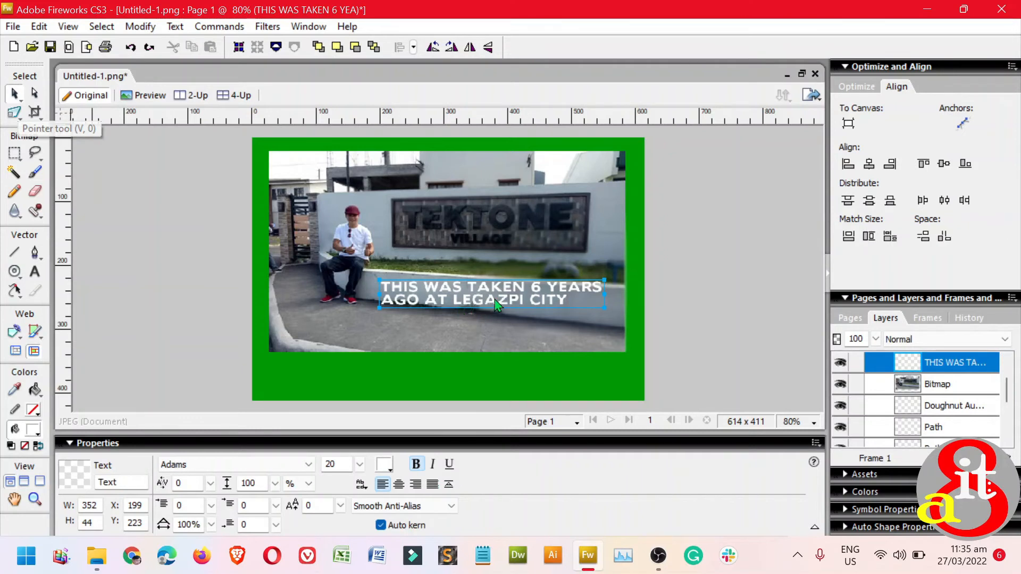
drag(495, 304, 464, 325)
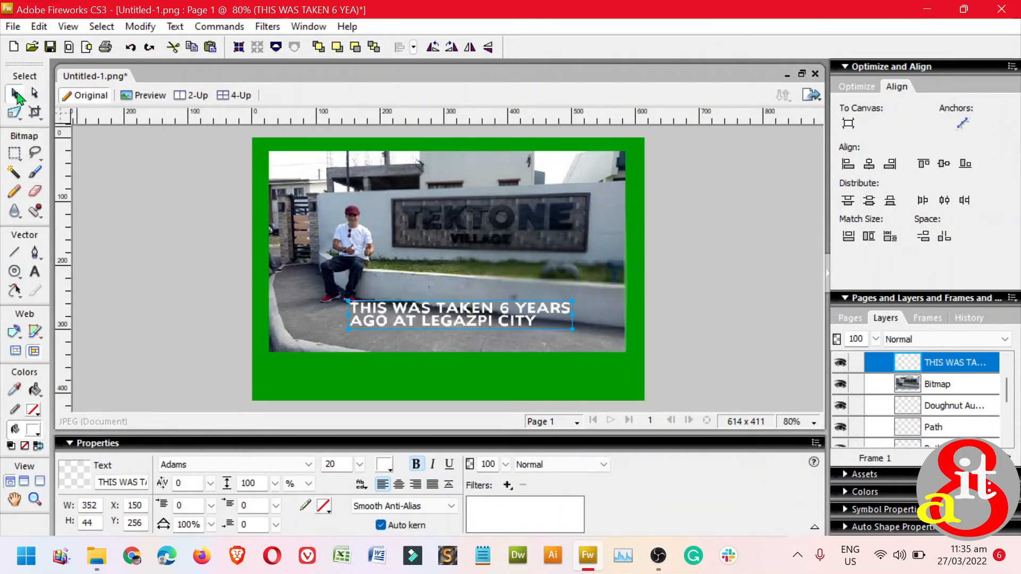
Add a Drop Shadow filter to the caption with a distance of 3
key(ctrl+equal)
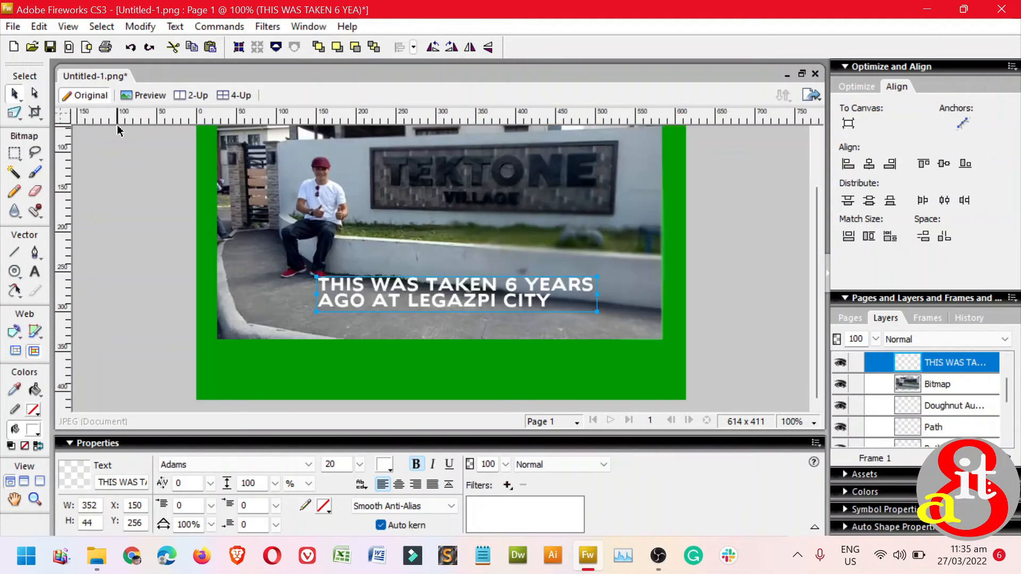
key(ctrl+equal)
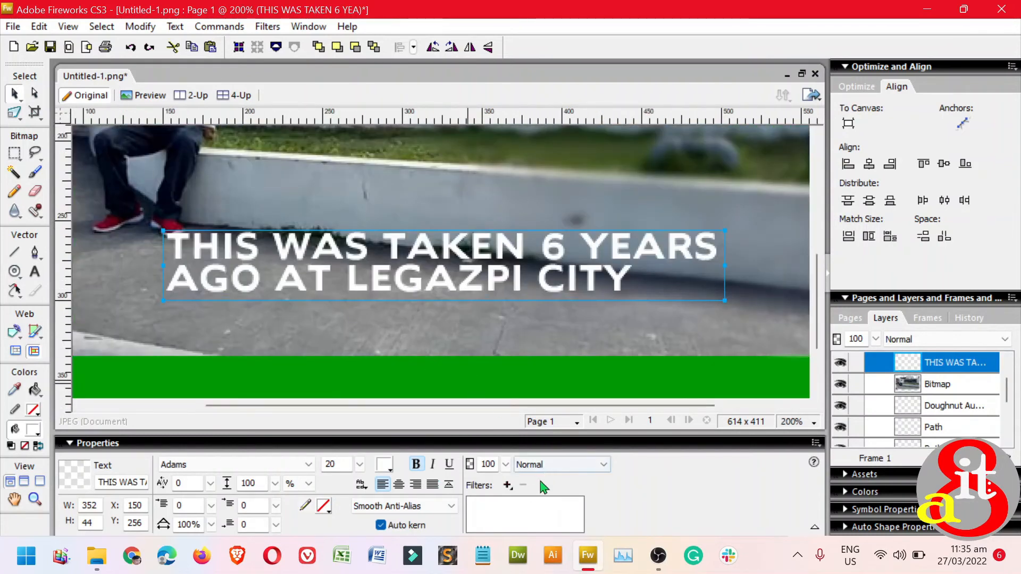
click(508, 485)
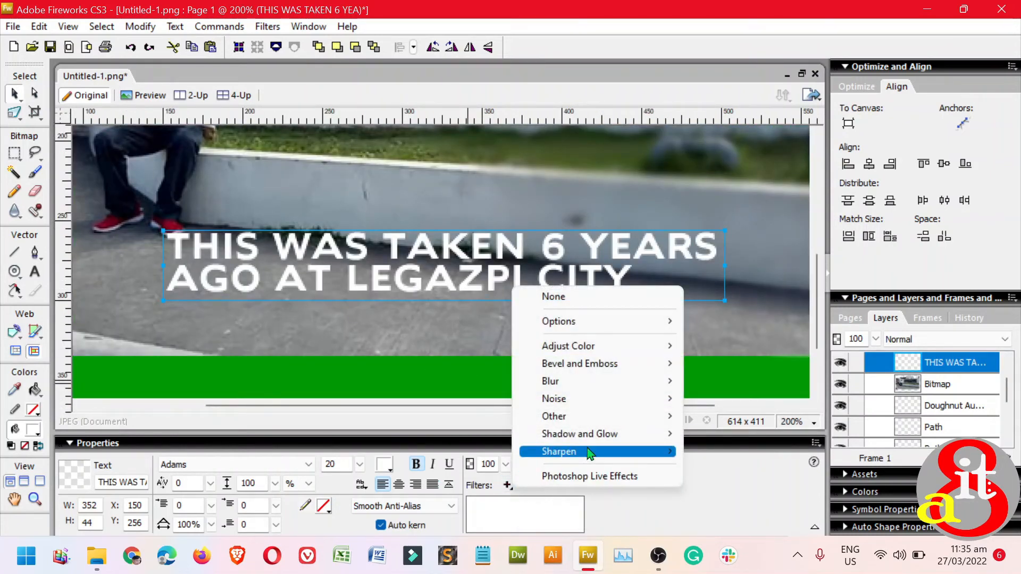
click(736, 438)
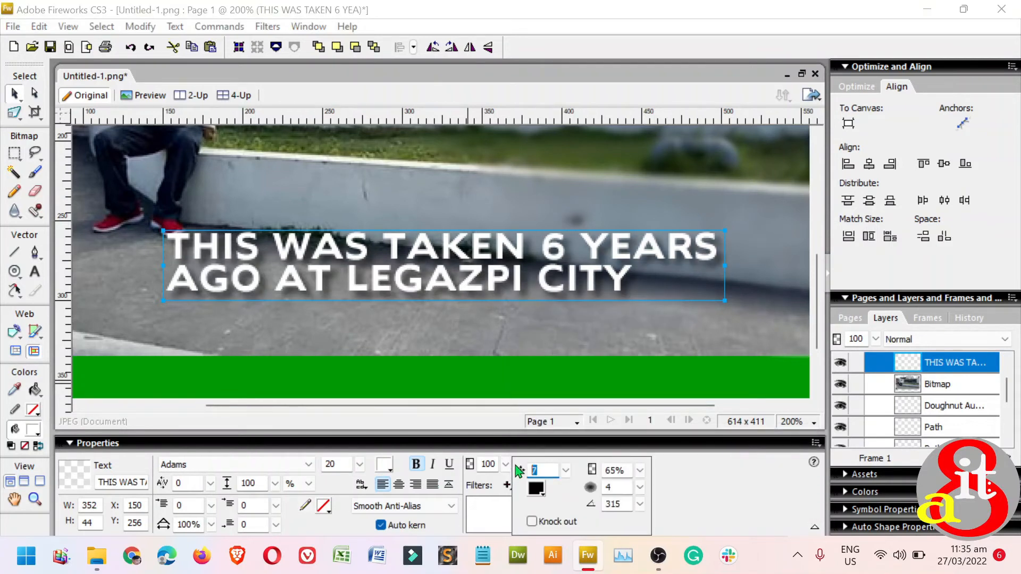
text(3)
key(Tab)
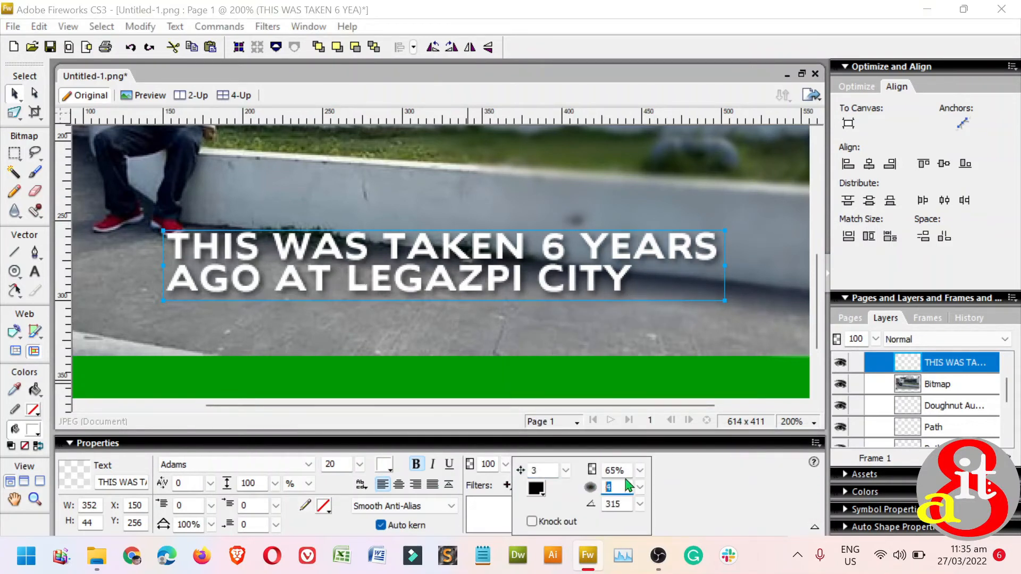
Set the caption shadow's opacity to 100% and its angle to about 255 degrees
drag(627, 472, 591, 473)
text(100)
click(638, 507)
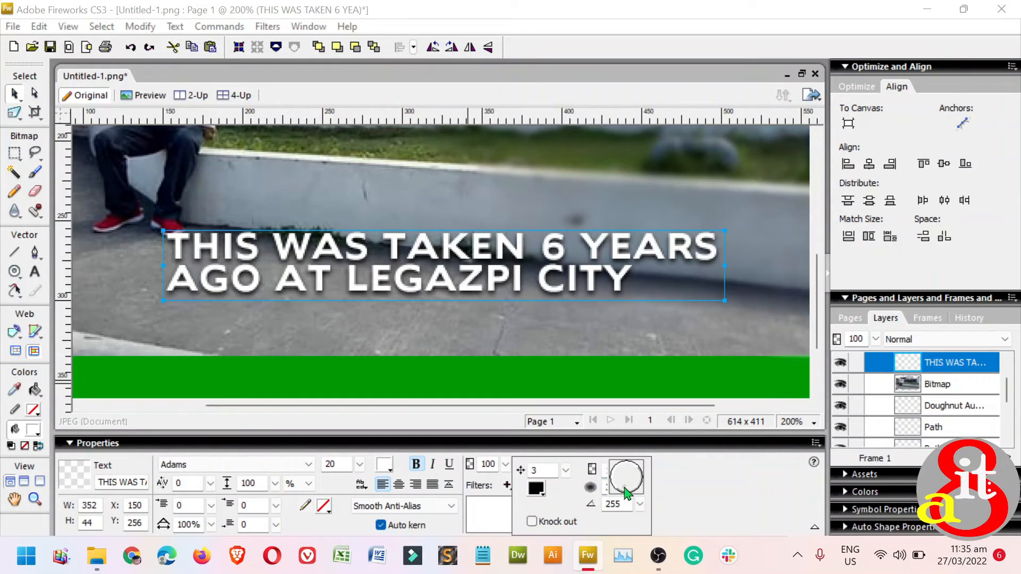
drag(628, 493, 620, 489)
click(605, 476)
key(Return)
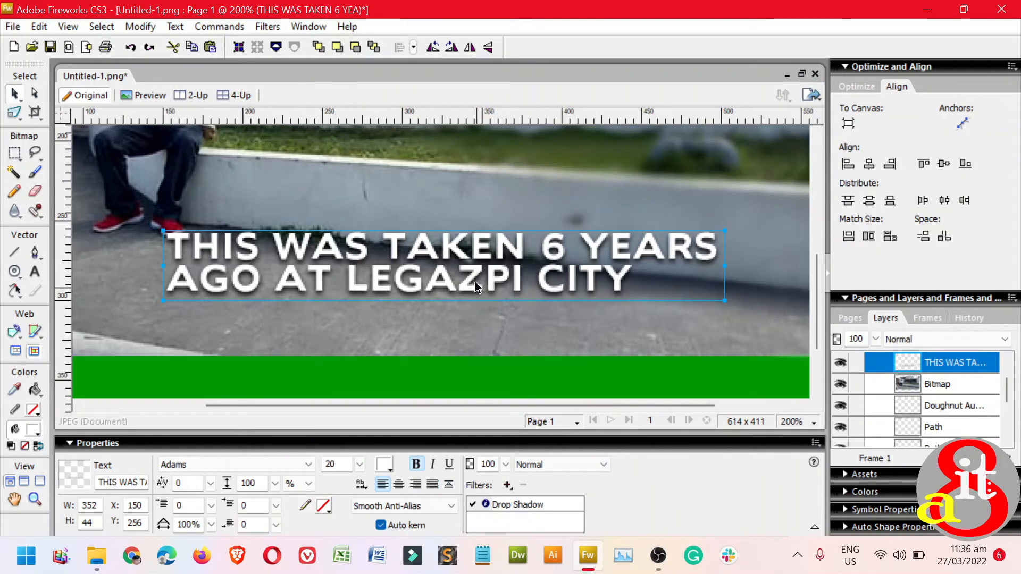
Move the caption slightly down and to the right, to X 163, Y 264, and clone it in place three times
drag(475, 287, 494, 299)
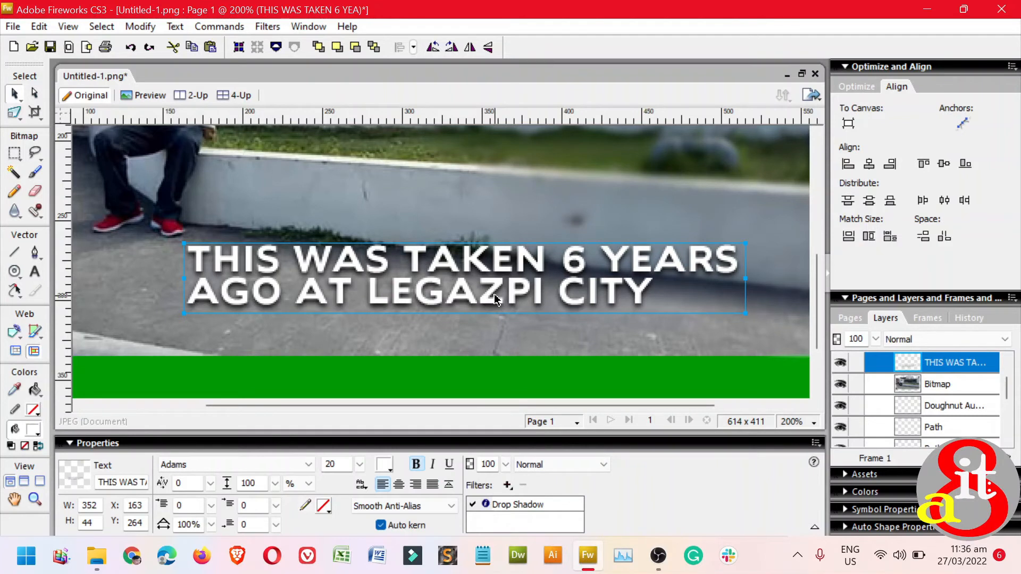
key(ctrl+shift+d)
key(ctrl+shift+d)
key(ctrl+shift+d)
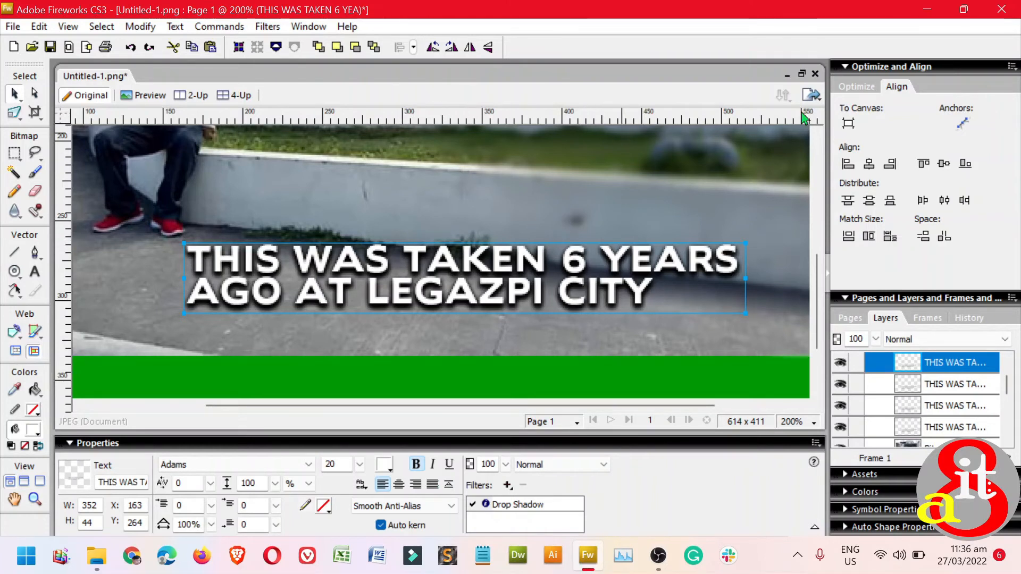
Preview the captioned photo in the Edge browser and close the preview
click(811, 95)
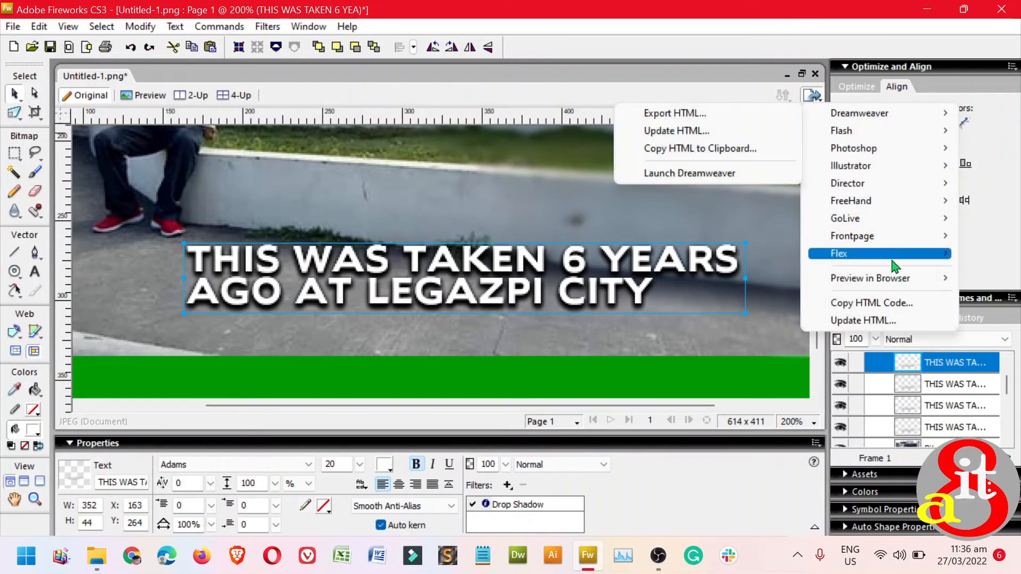
mouse_move(852, 278)
click(791, 277)
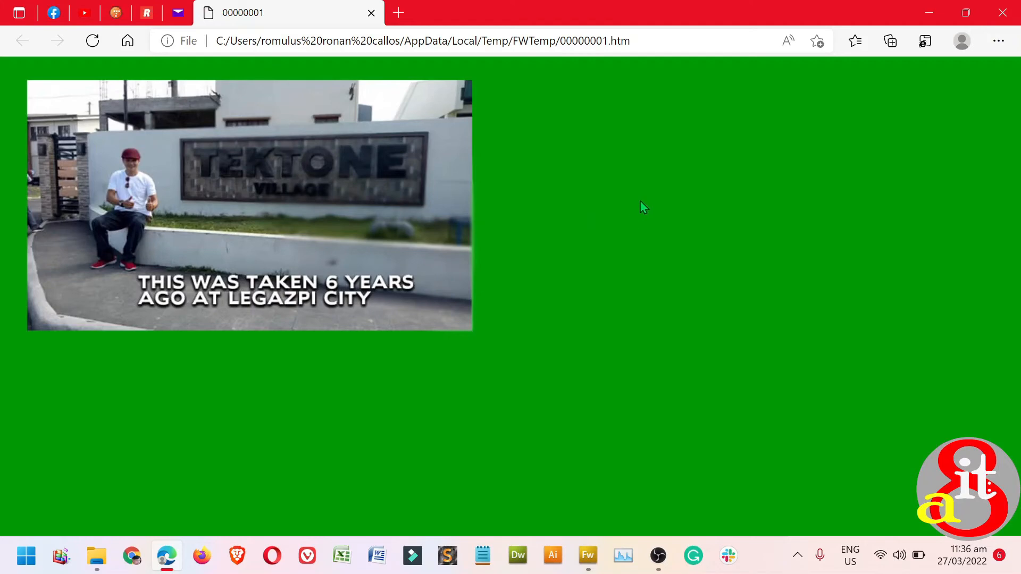
key(alt+F4)
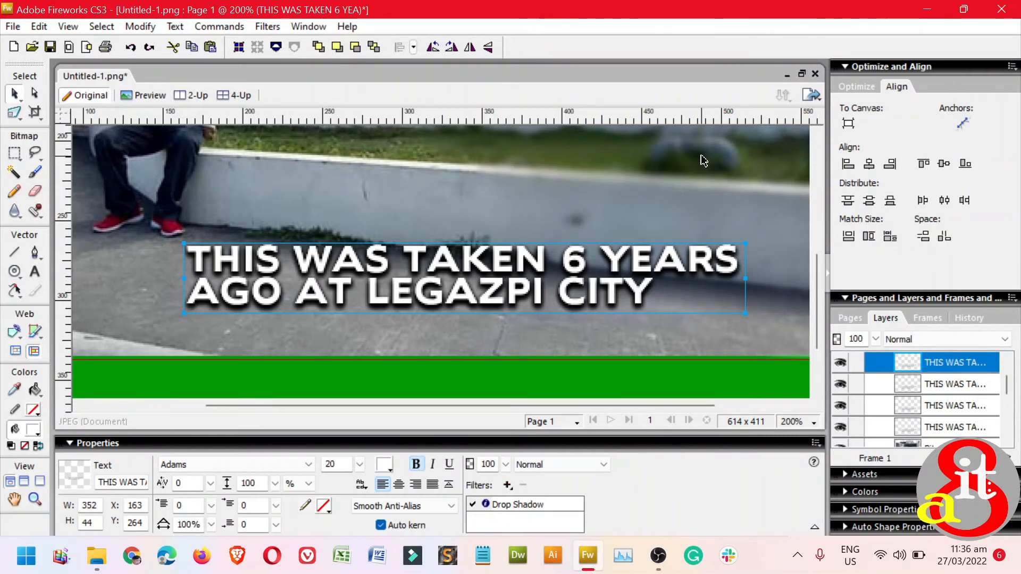
Deselect the caption, switch to the Freeform tool and examine its tool variants
key(ctrl+alt+0)
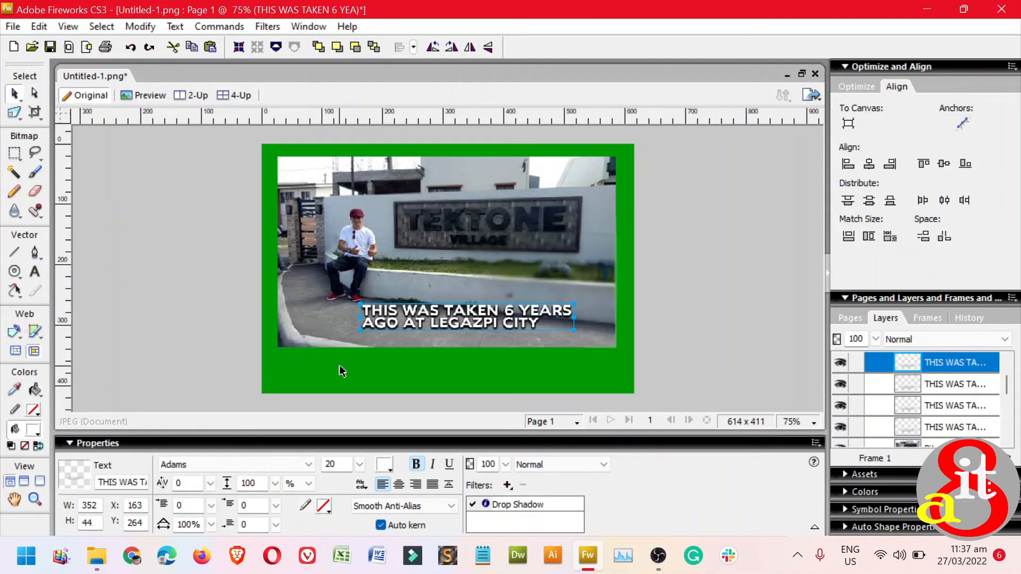
click(247, 353)
click(14, 291)
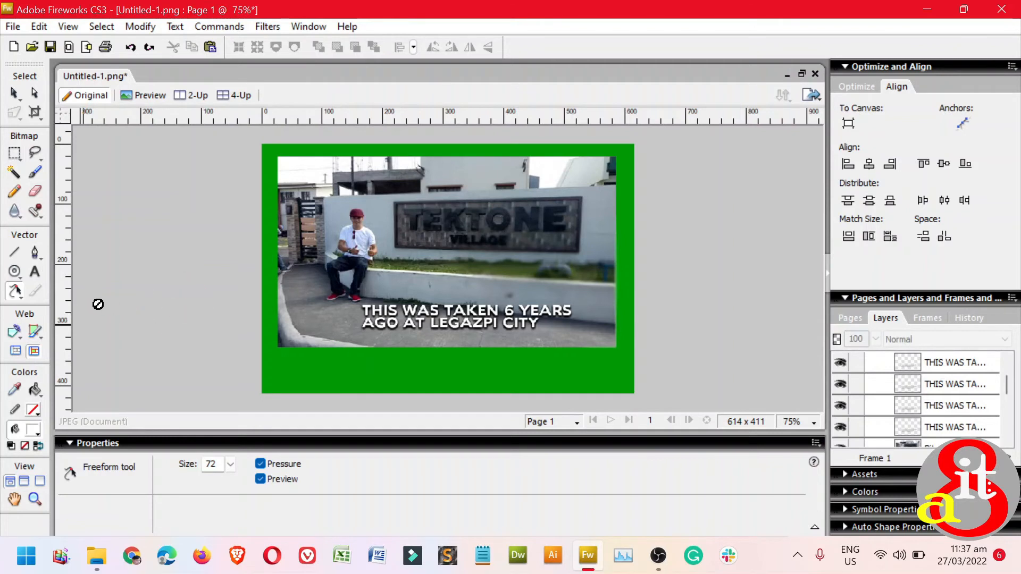
click(23, 303)
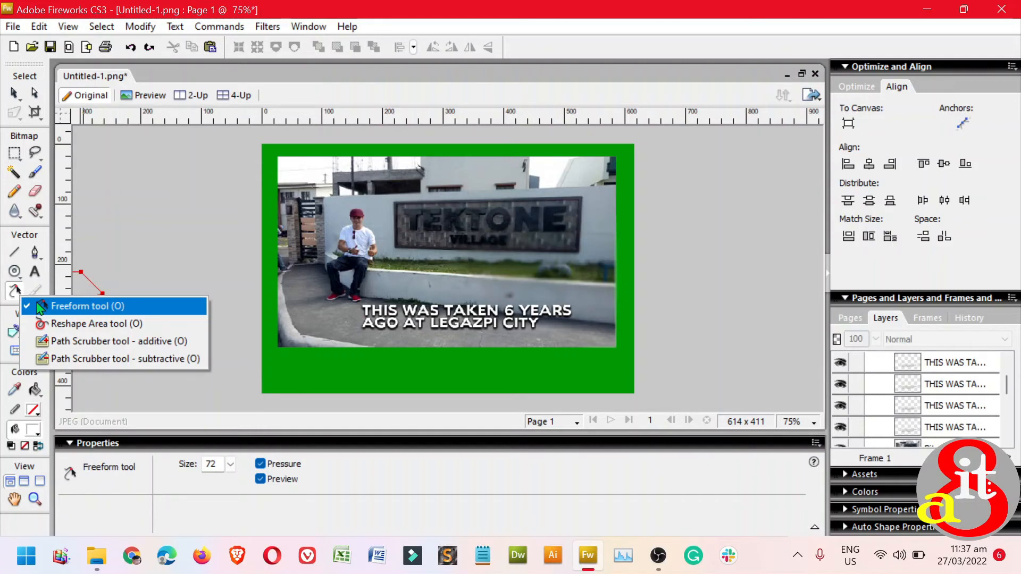
Select the photo, the caption copies and the other objects across the canvas together
click(14, 93)
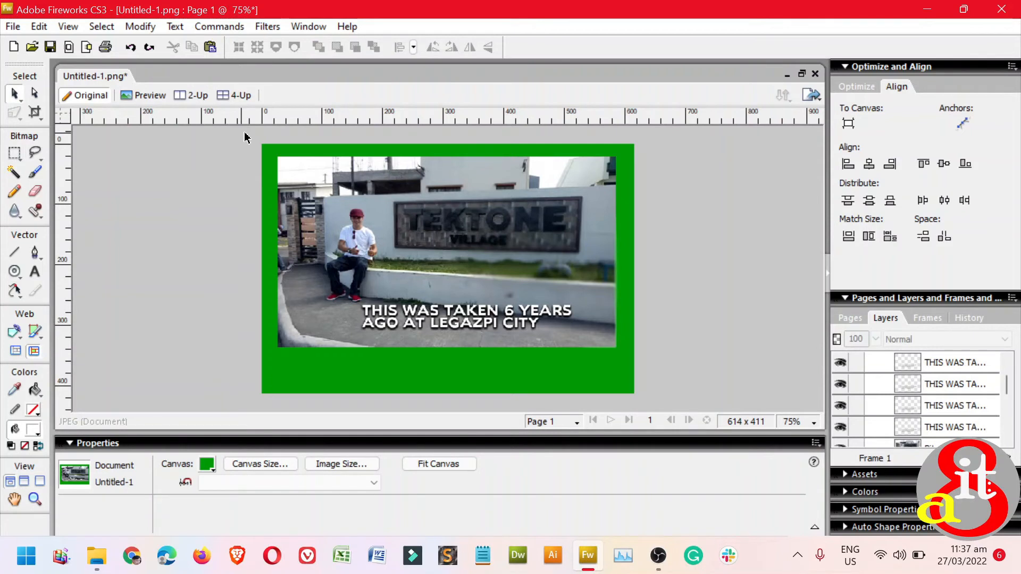
drag(245, 135, 664, 400)
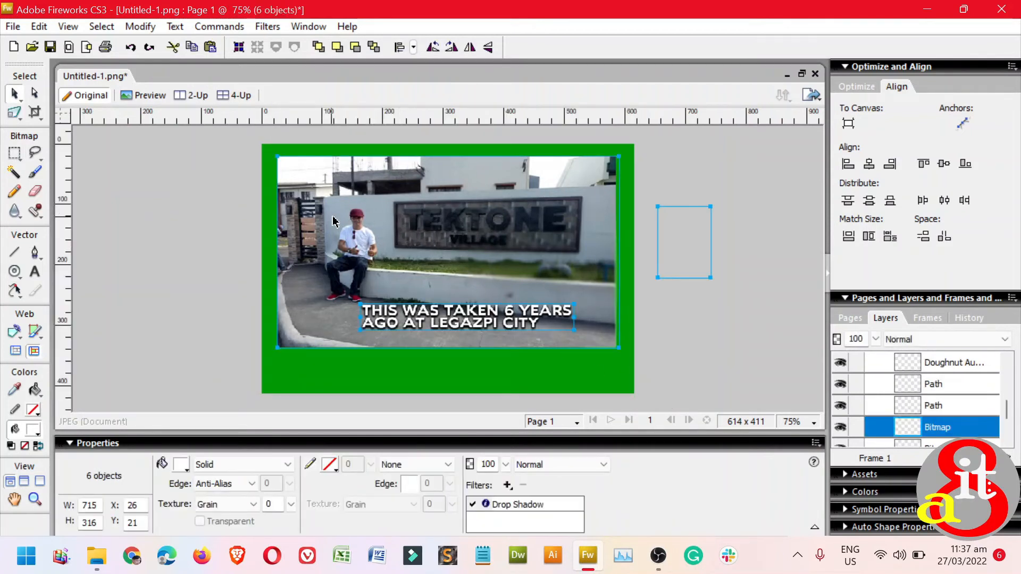
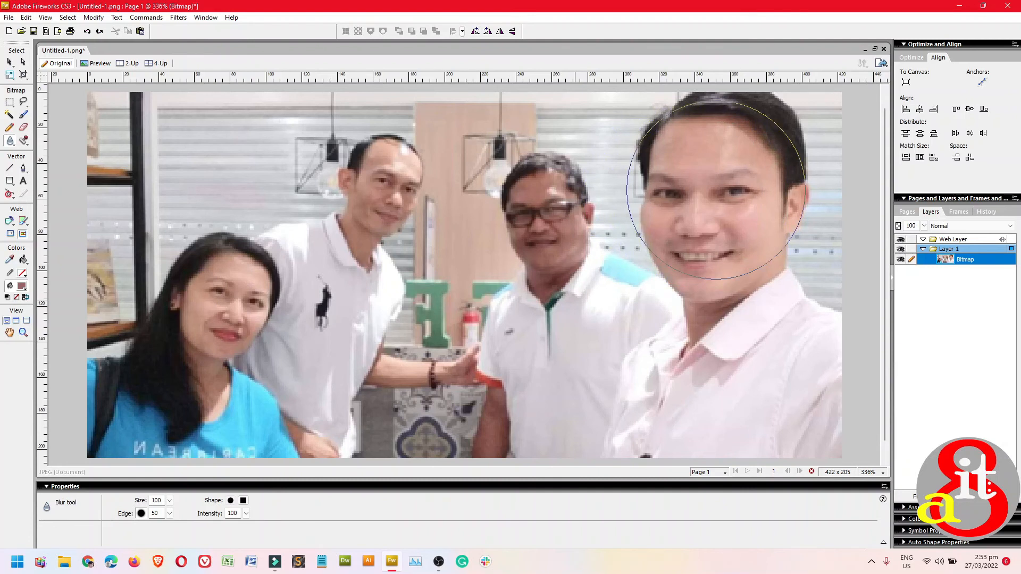
Blur the faces of the man in the pink shirt and the man standing at the back with the Blur tool
mouse_move(716, 192)
mouse_down()
mouse_move(695, 252)
mouse_move(700, 296)
mouse_move(777, 356)
mouse_move(739, 252)
mouse_move(740, 197)
mouse_move(756, 188)
mouse_move(717, 202)
mouse_move(708, 280)
mouse_move(675, 357)
mouse_up()
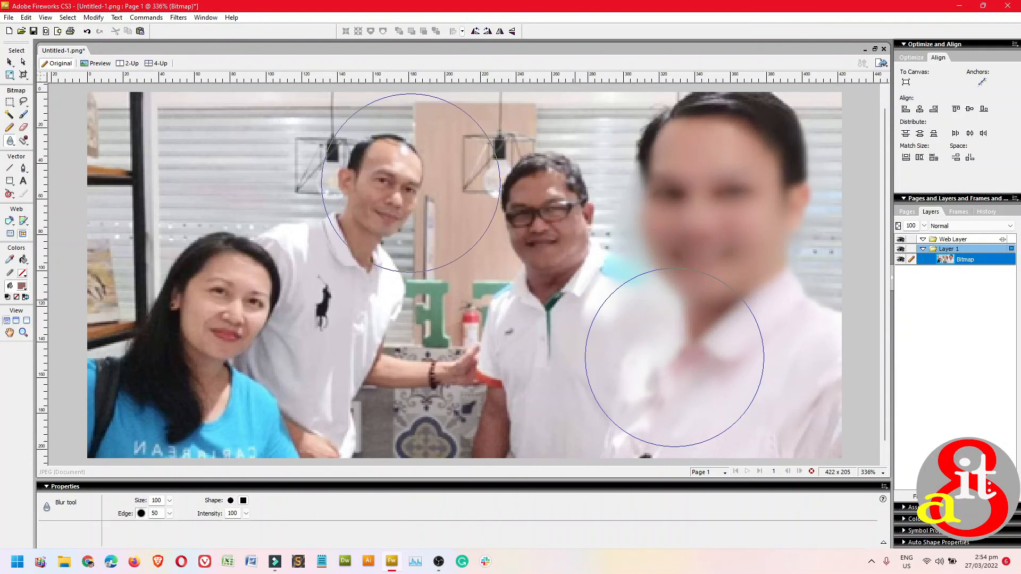
drag(421, 181, 378, 208)
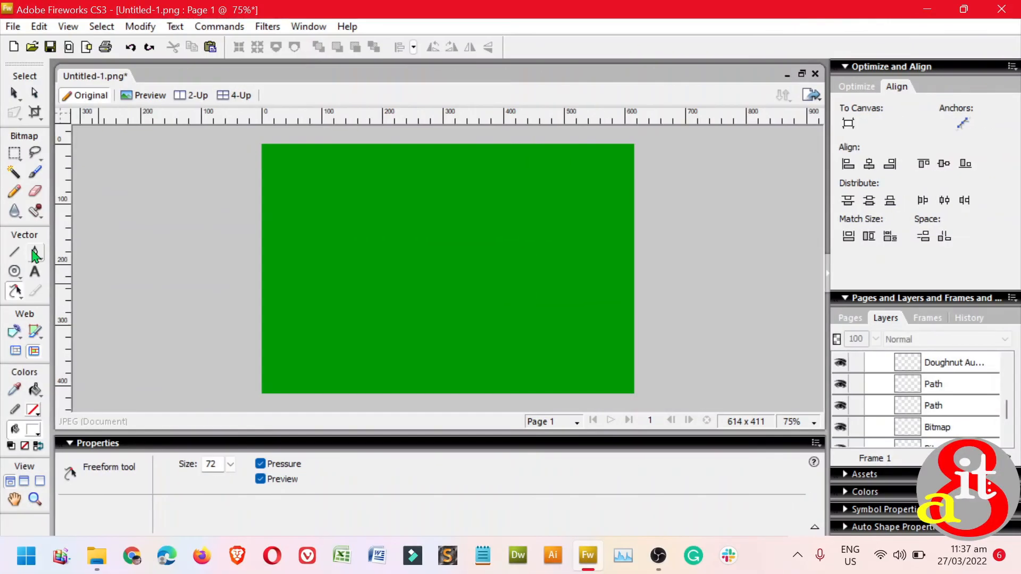
Draw a solid white ellipse about 247 by 183 pixels near the middle of the green canvas
click(14, 271)
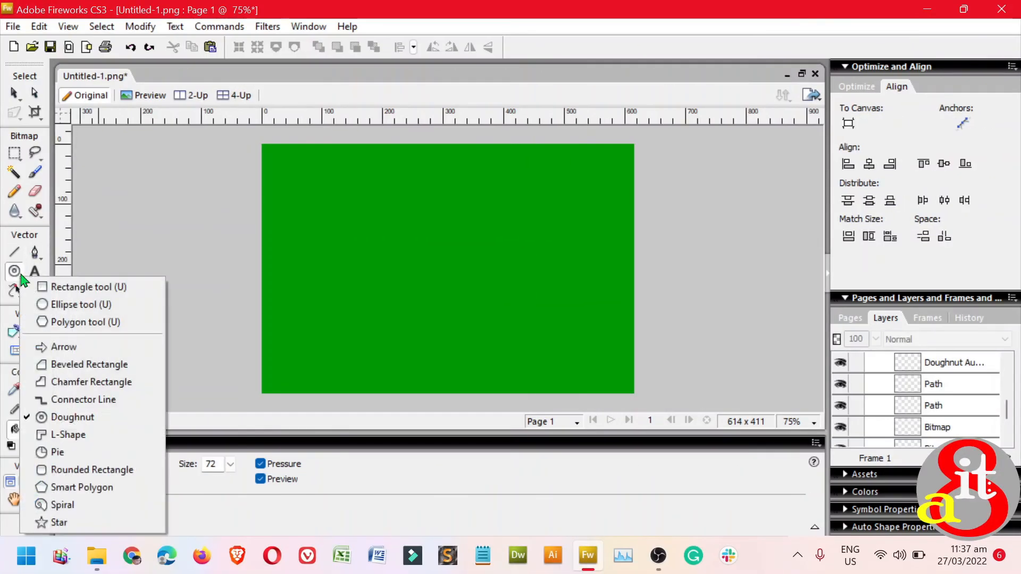
click(70, 304)
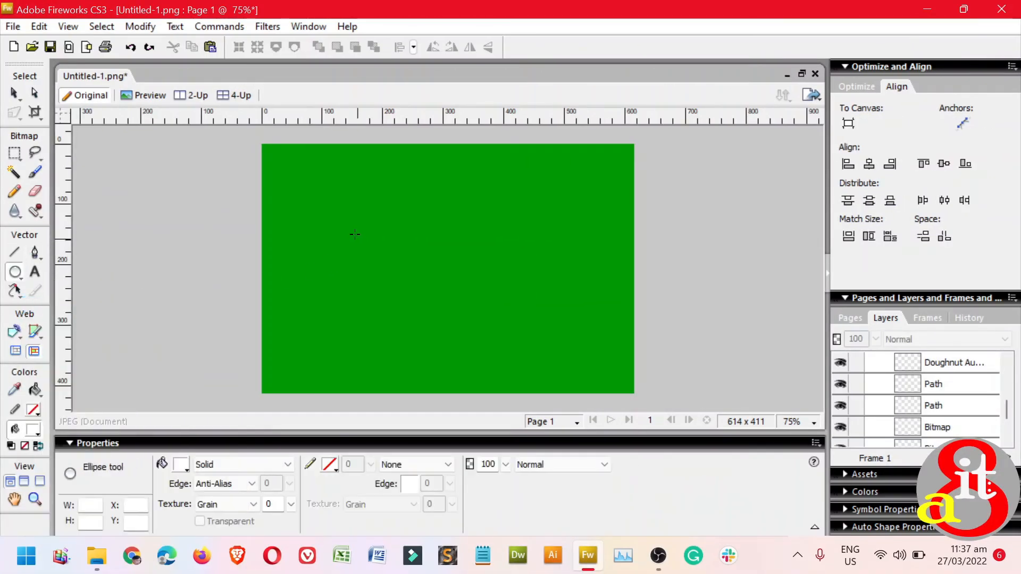
drag(344, 227, 494, 336)
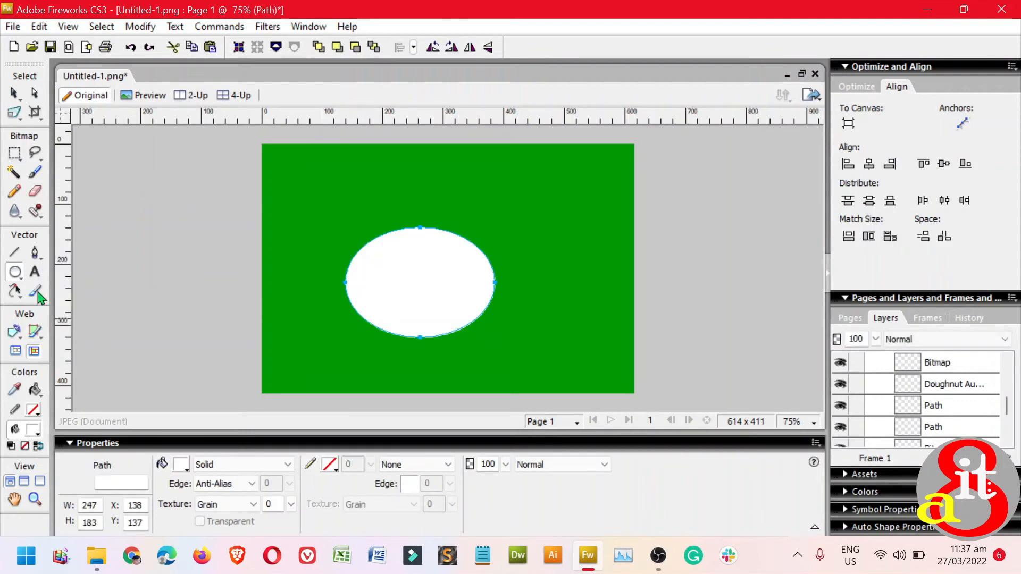
Push the left side of the white ellipse inward with the Freeform tool and reshape the upper edge of the notch
click(16, 293)
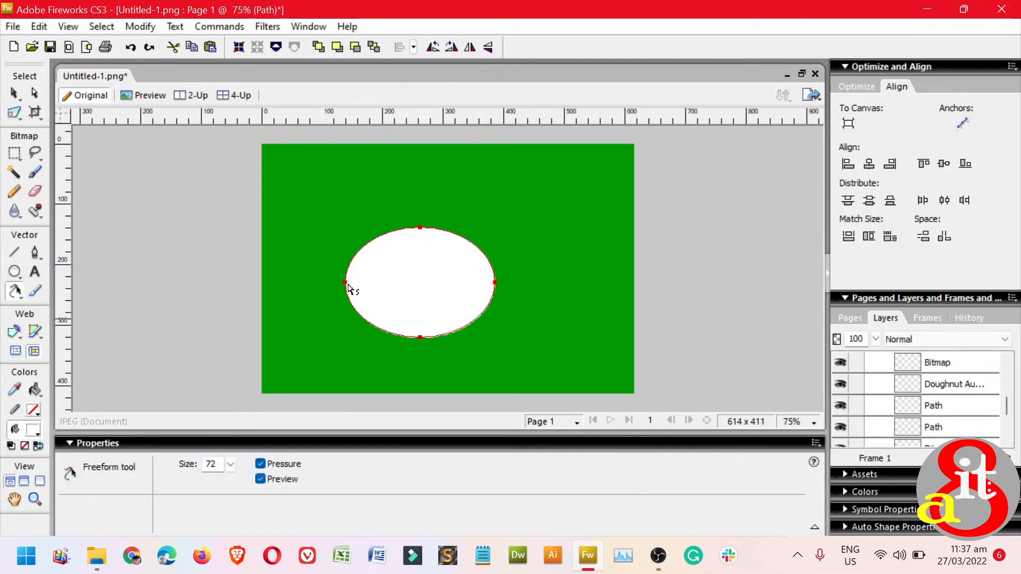
mouse_move(349, 291)
mouse_down()
mouse_move(365, 288)
mouse_move(424, 317)
mouse_move(430, 290)
mouse_move(421, 321)
mouse_up()
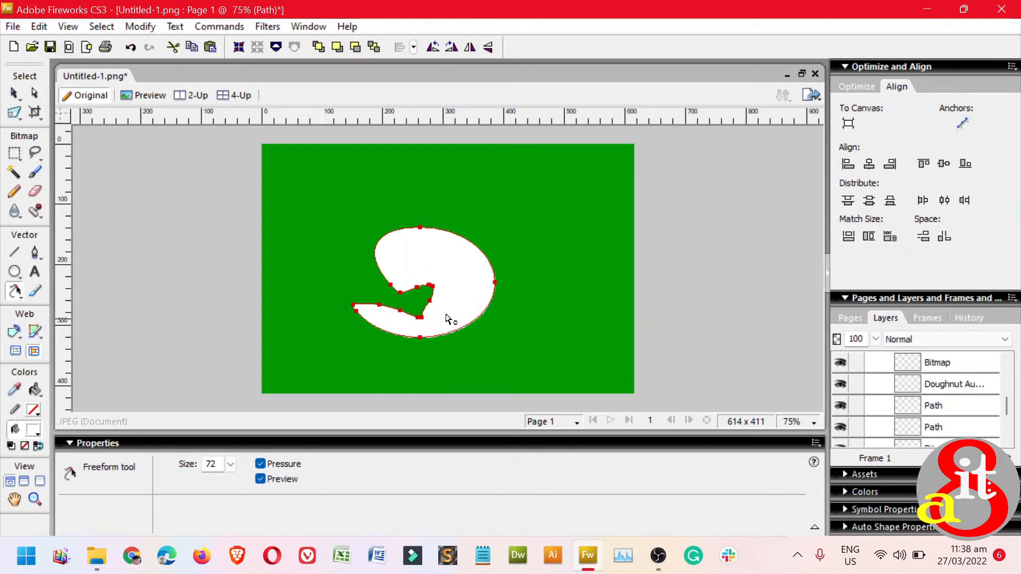
scroll(447, 318, up, 3)
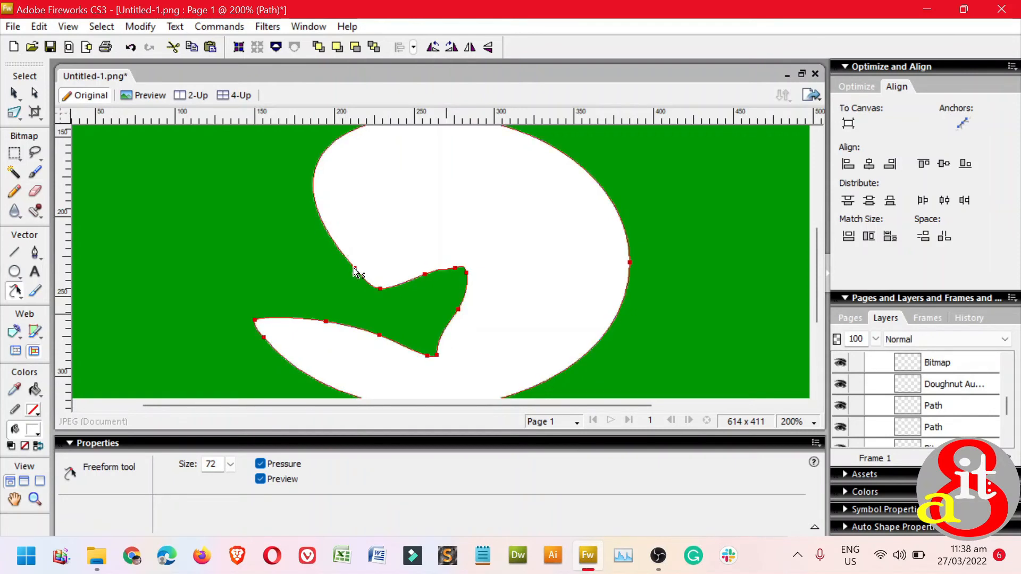
drag(356, 271, 342, 258)
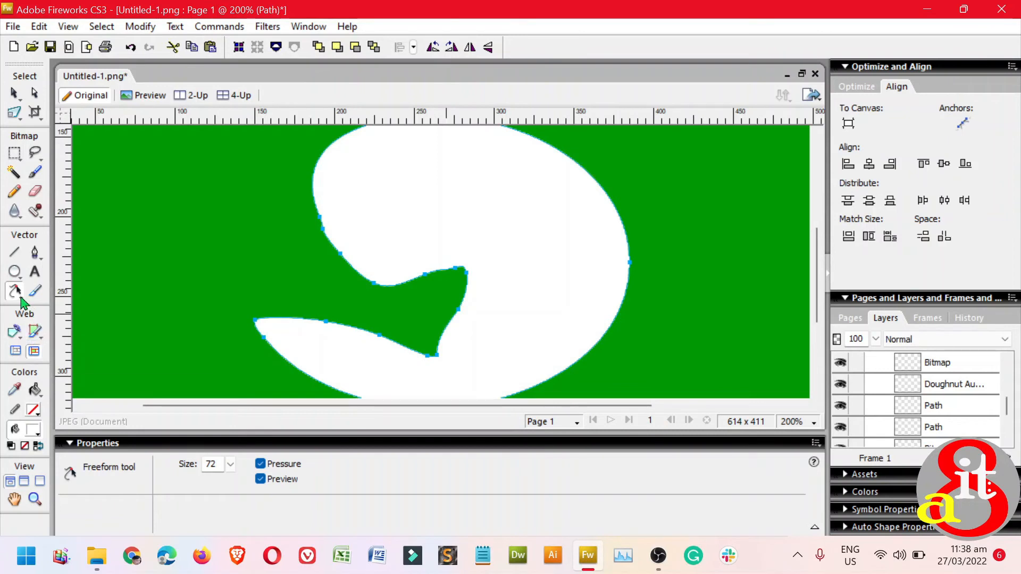
Bulge the upper-left and upper-right sides of the white shape outward with the Reshape Area tool
click(22, 301)
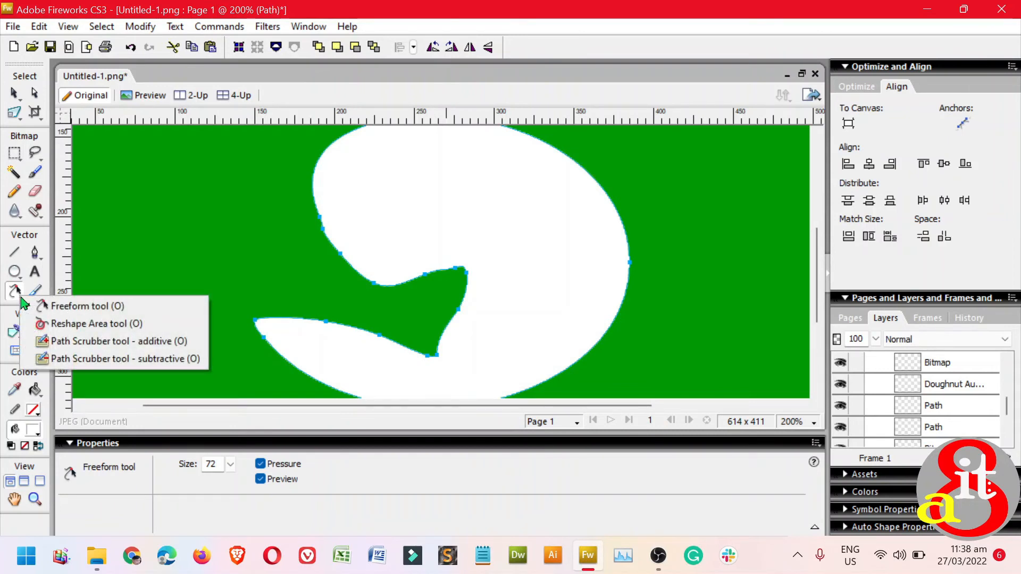
click(58, 323)
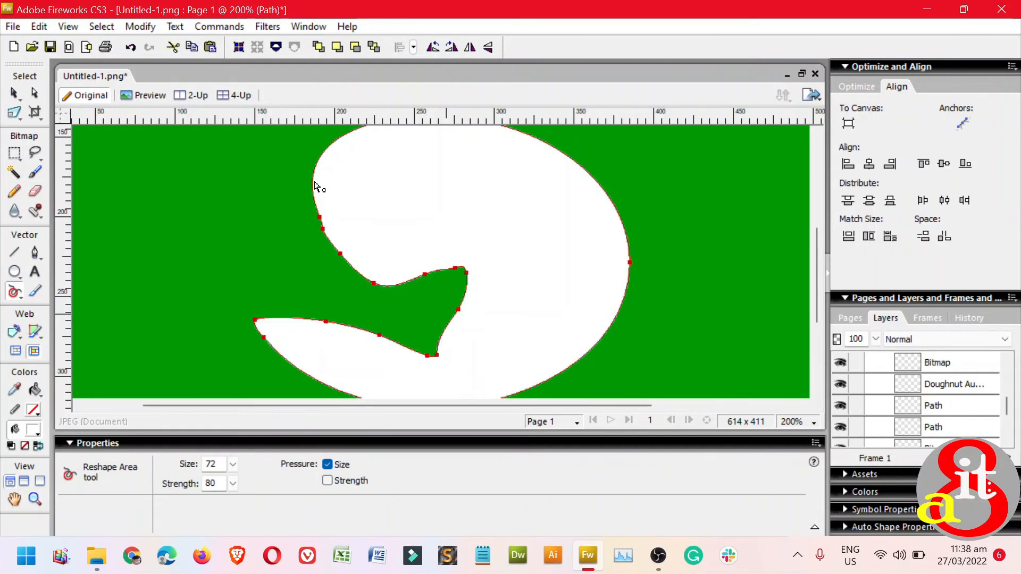
drag(314, 181, 306, 181)
drag(284, 183, 258, 191)
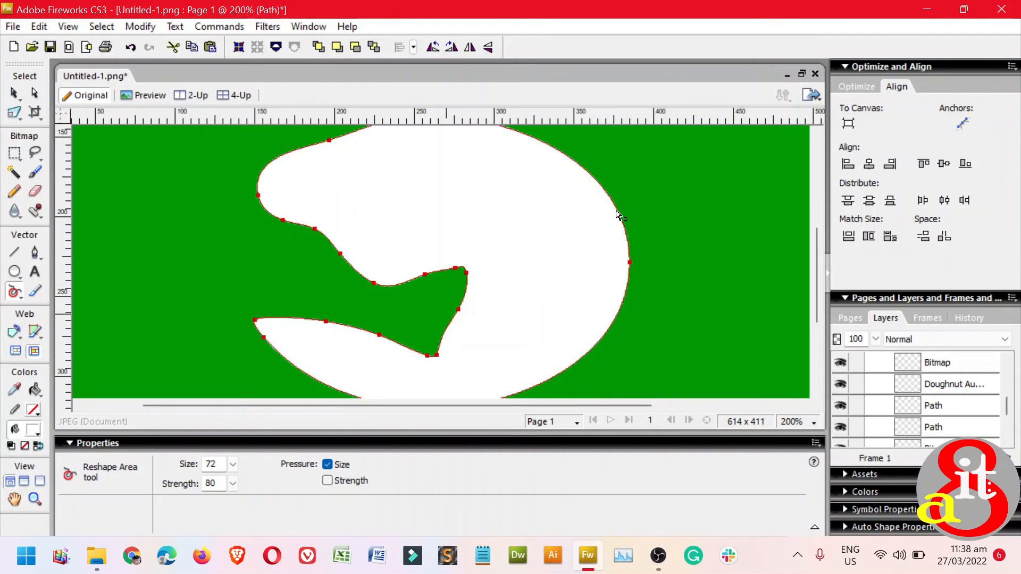
drag(615, 208, 686, 214)
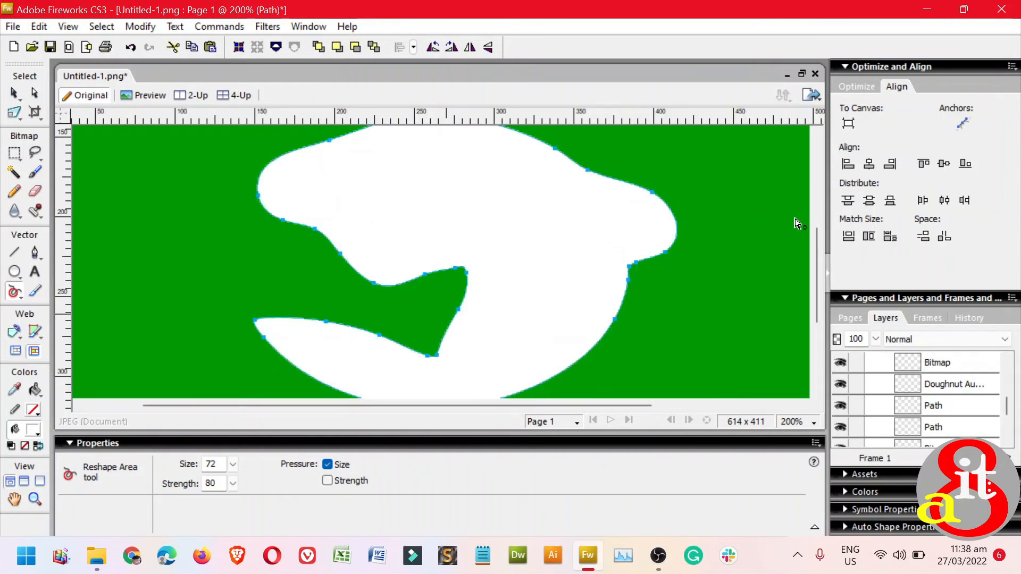
Pull two bumps out of the shape's top edge and extend its upper-left and left edges with the Reshape Area tool
drag(819, 246, 817, 214)
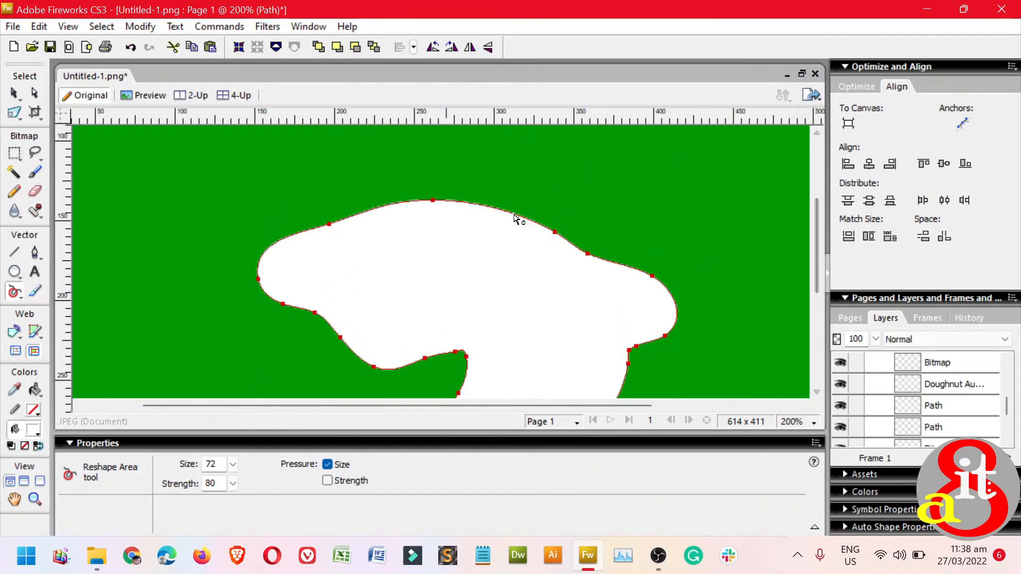
drag(519, 220, 550, 180)
drag(419, 200, 374, 175)
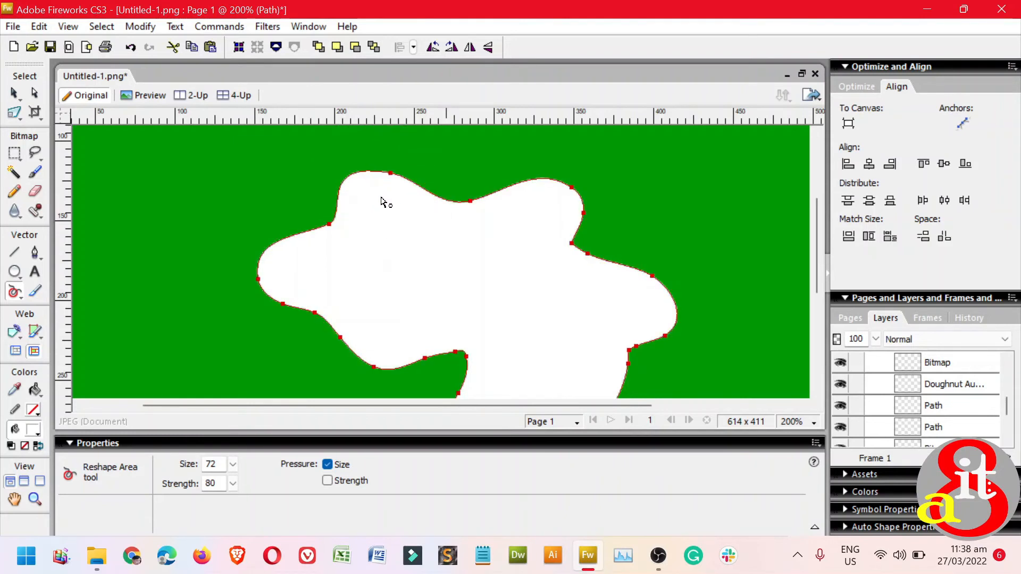
drag(330, 227, 280, 199)
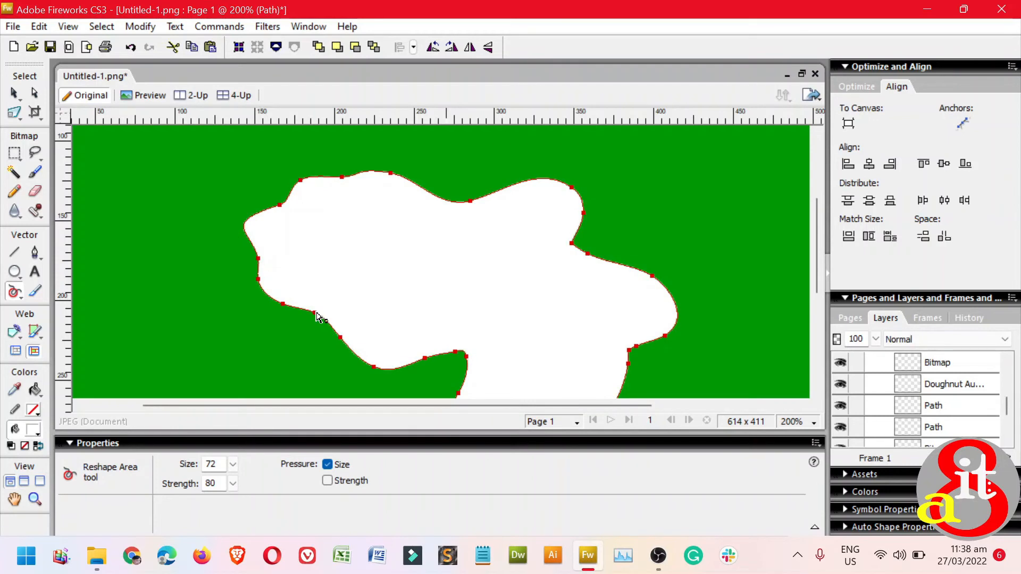
mouse_move(329, 320)
mouse_down()
mouse_move(276, 346)
mouse_move(234, 325)
mouse_up()
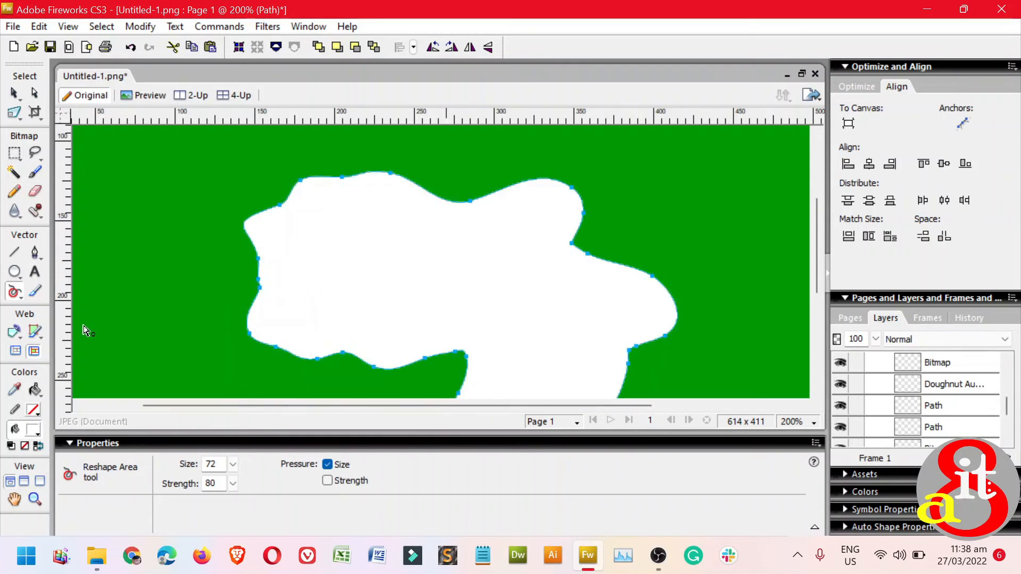
Stretch a point out of the shape's right side and bulge its lower-right edge with the Reshape Area tool
click(22, 303)
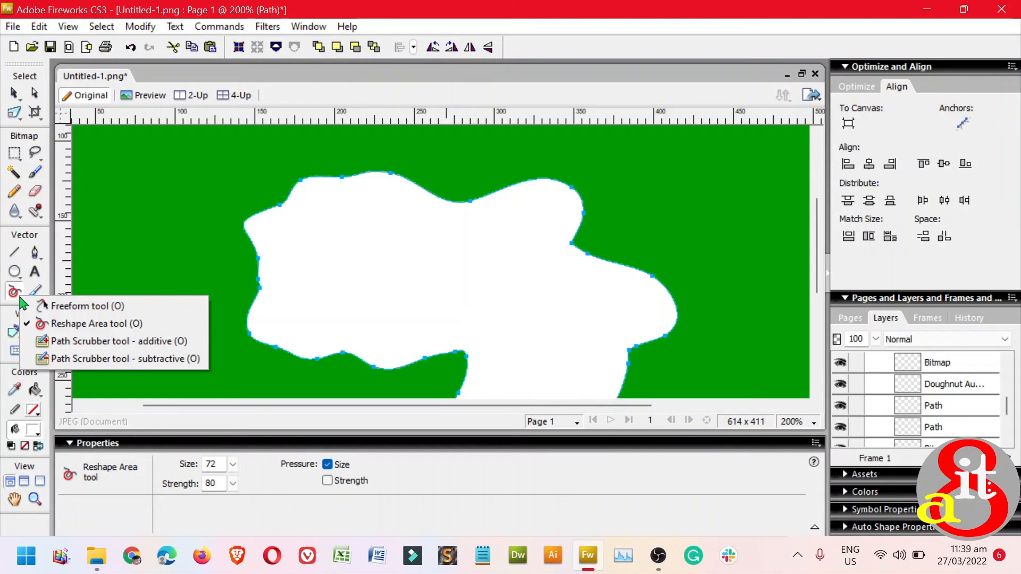
click(210, 257)
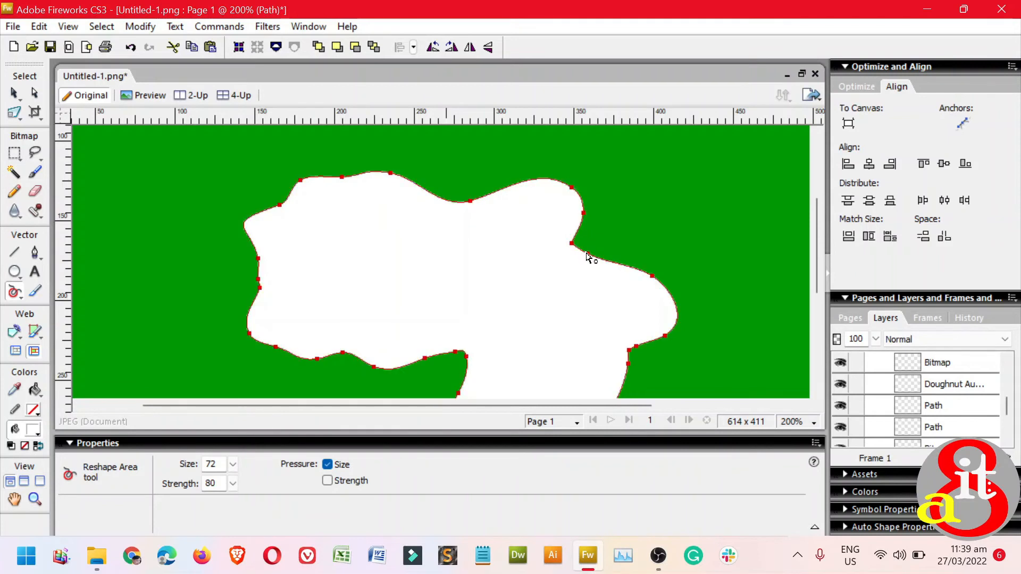
mouse_move(588, 253)
mouse_down()
mouse_move(669, 240)
mouse_move(724, 261)
mouse_up()
drag(818, 233, 822, 276)
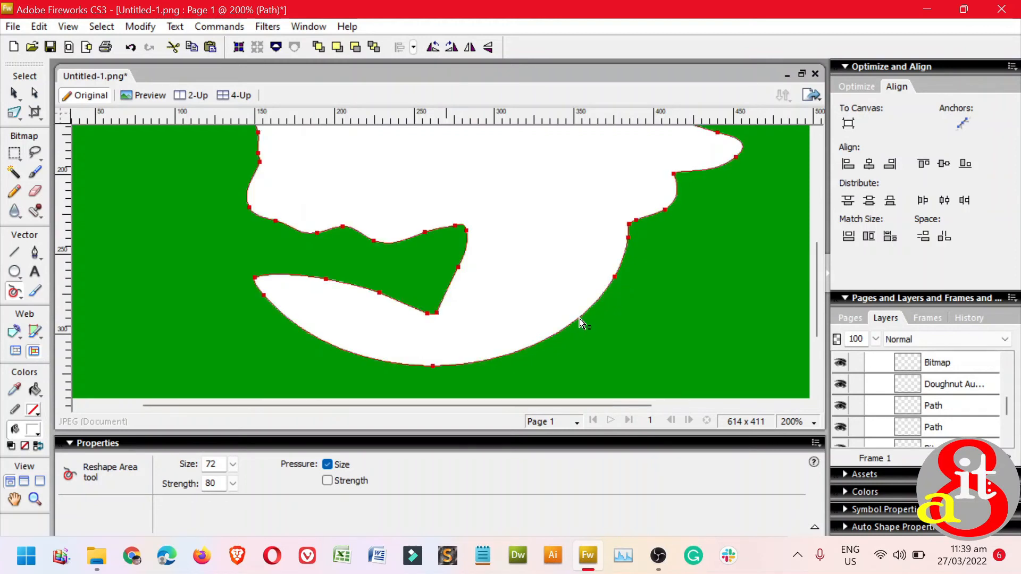
mouse_move(573, 334)
mouse_down()
mouse_move(597, 338)
mouse_move(588, 349)
mouse_up()
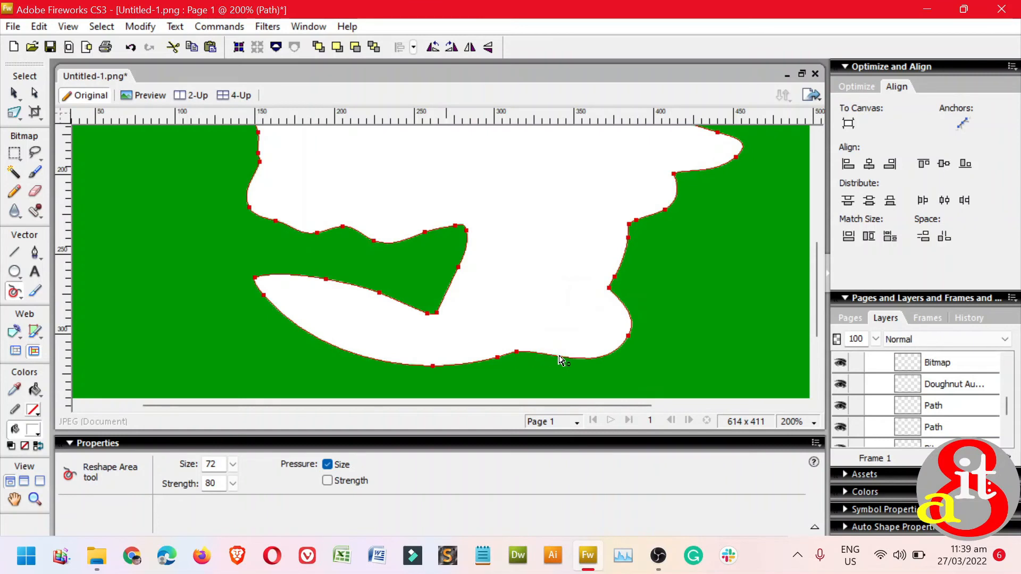
drag(557, 360, 551, 371)
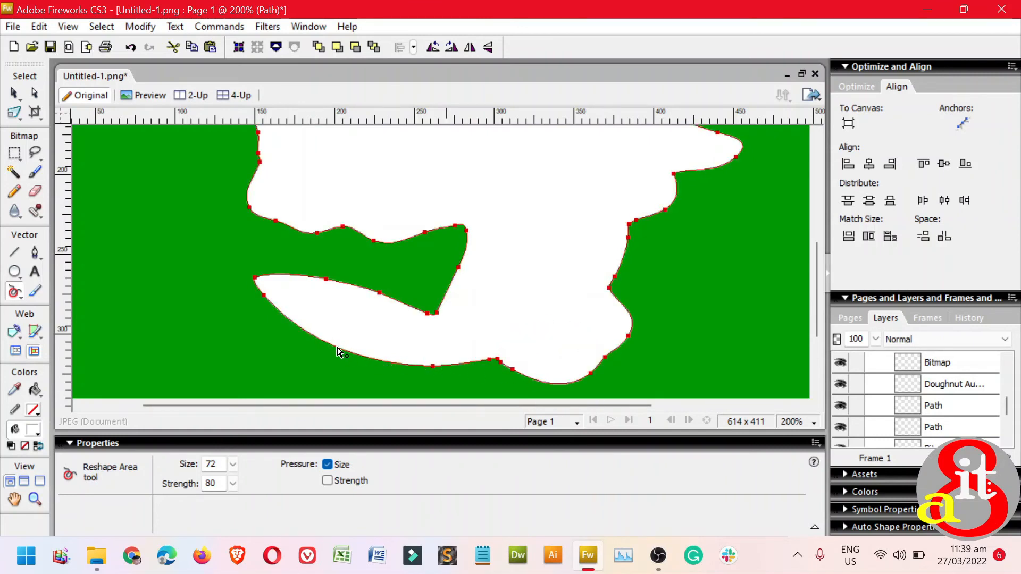
Reshape the shape's lower-left arm outward, rounding its tip and pulling bumps from its upper and lower edges
mouse_move(337, 352)
mouse_down()
mouse_move(319, 347)
mouse_move(321, 365)
mouse_move(292, 319)
mouse_move(214, 321)
mouse_move(213, 303)
mouse_up()
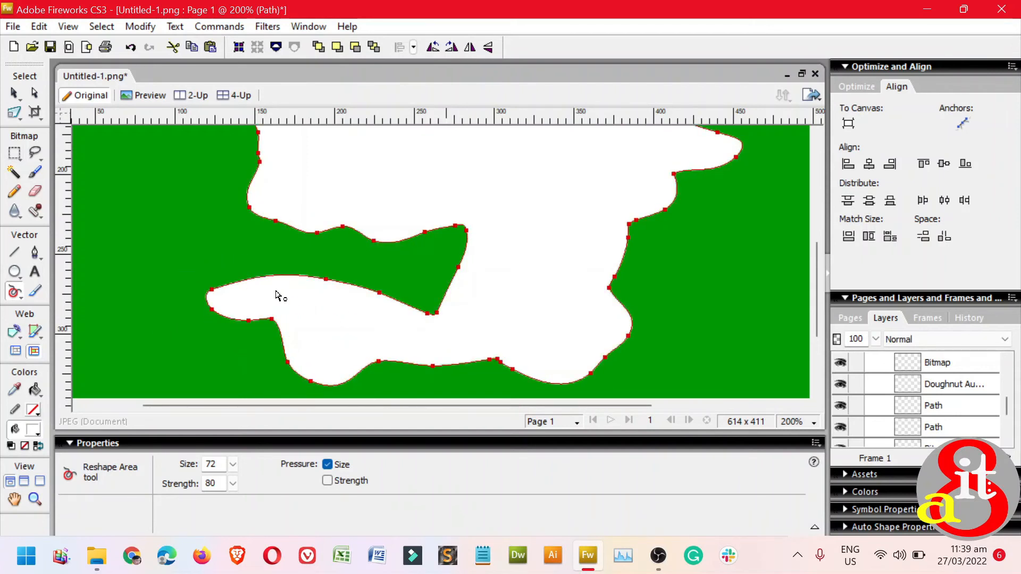
drag(246, 255, 238, 251)
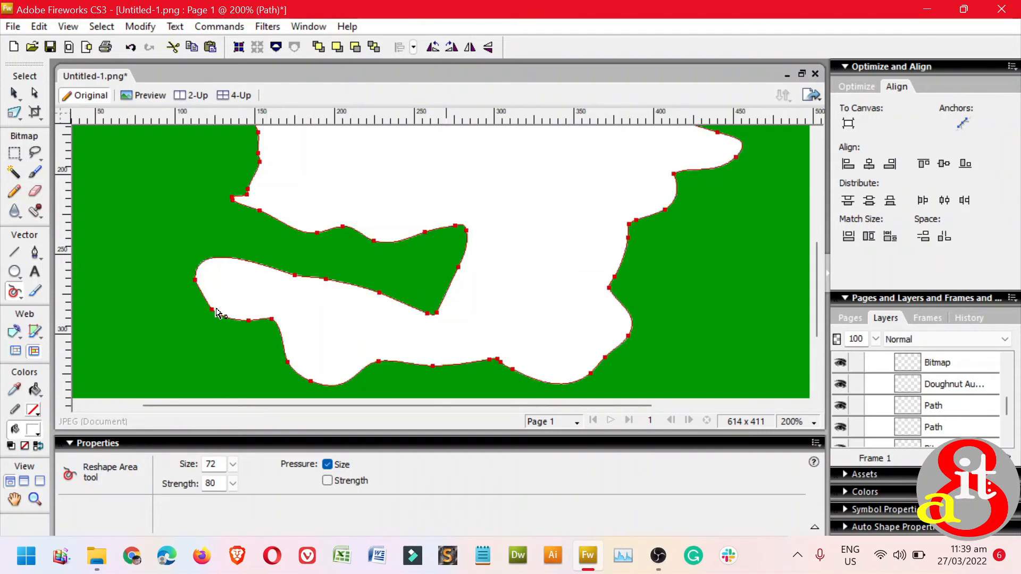
drag(198, 329, 217, 303)
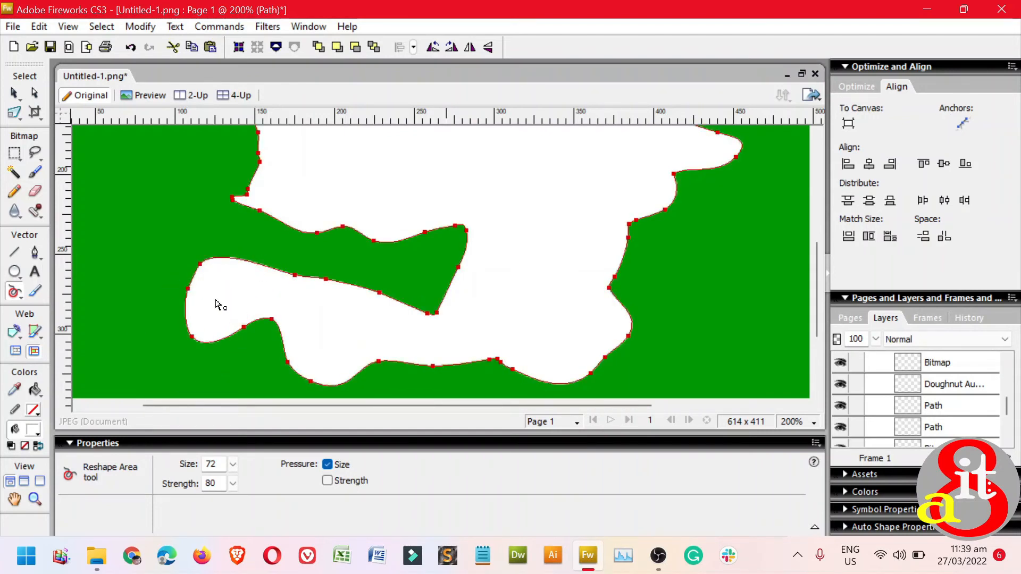
mouse_move(173, 255)
mouse_down()
mouse_move(247, 238)
mouse_move(278, 275)
mouse_up()
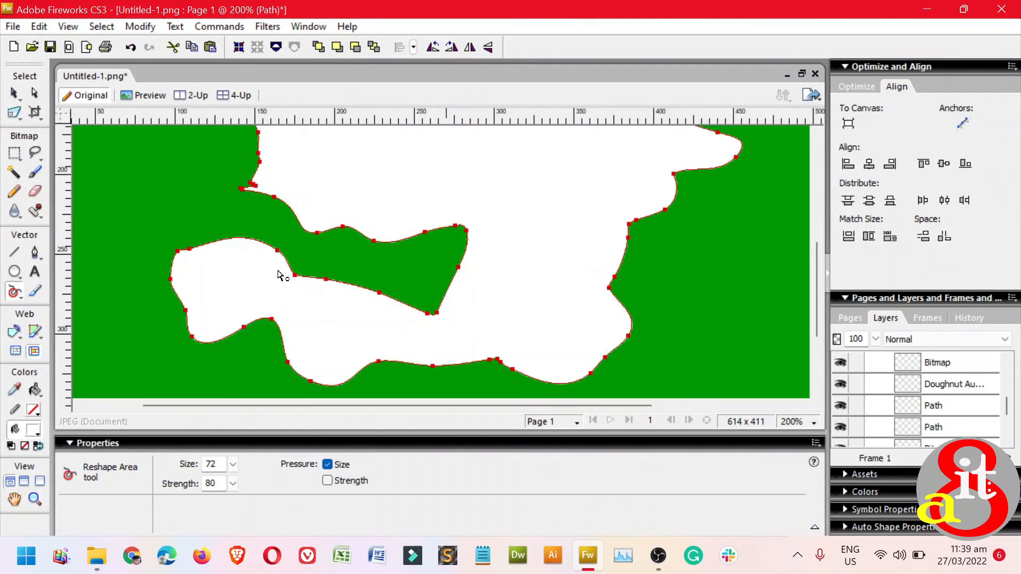
Select the white shape and slice diagonally across its lower arm with the Knife tool
click(37, 292)
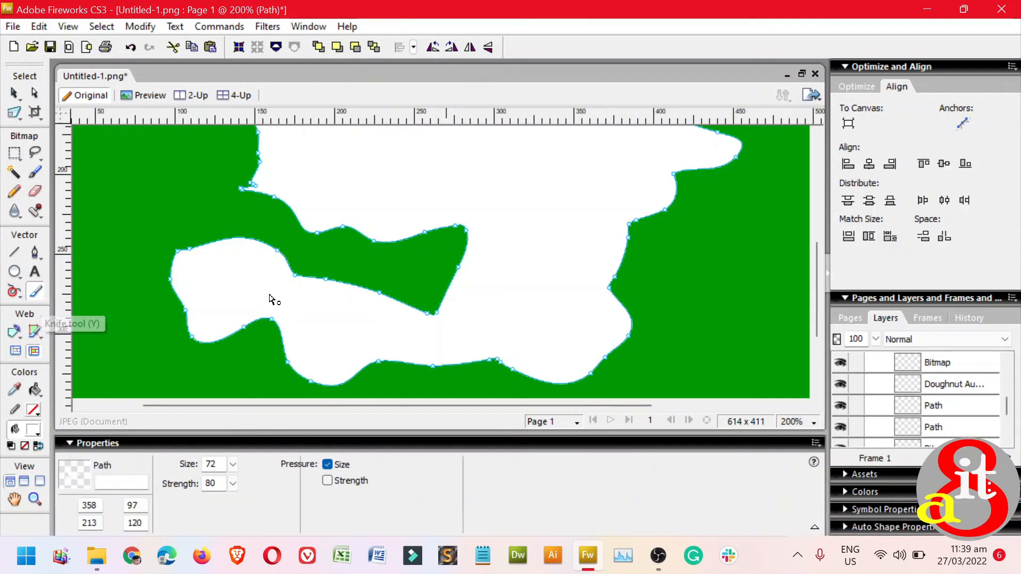
mouse_move(317, 311)
mouse_down()
mouse_move(371, 319)
mouse_move(393, 337)
mouse_up()
key(v)
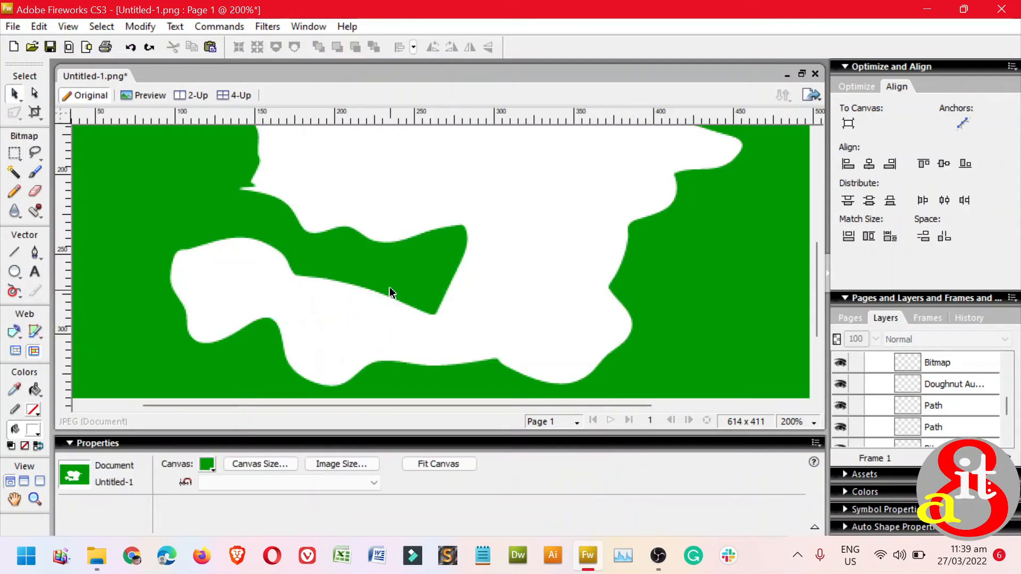
drag(385, 281, 440, 371)
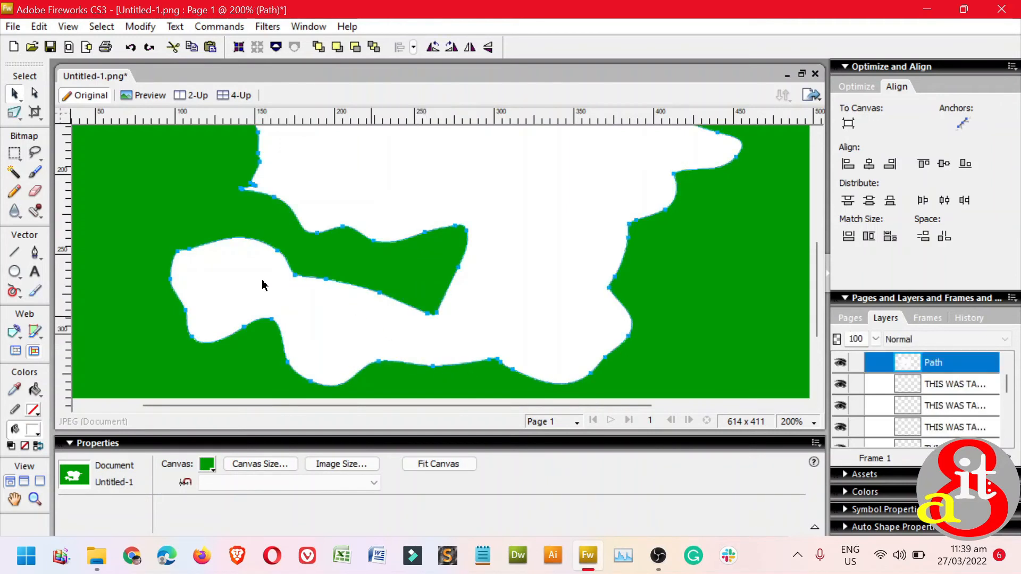
click(35, 292)
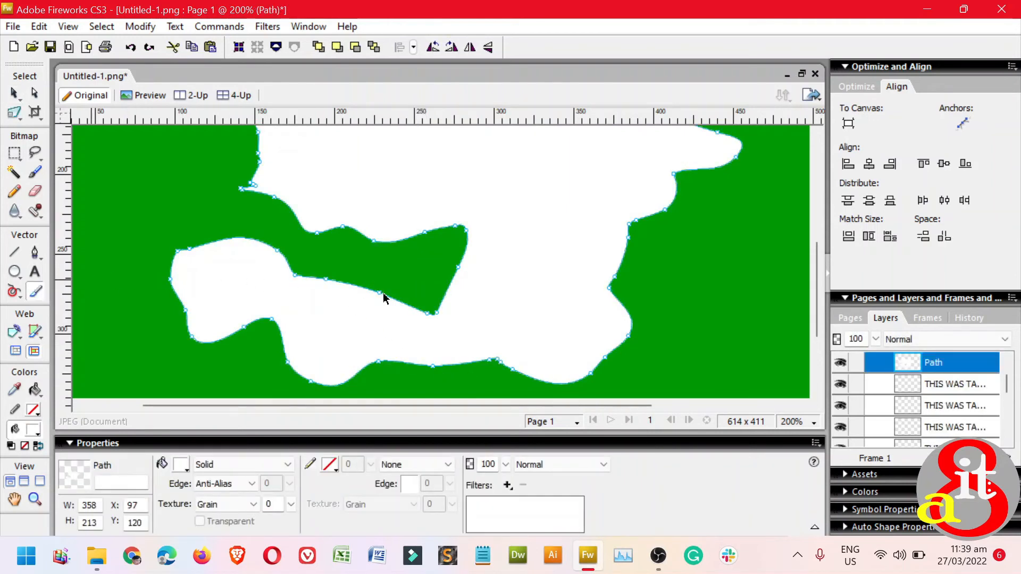
mouse_move(386, 313)
mouse_down()
mouse_move(432, 372)
mouse_move(388, 292)
mouse_move(365, 273)
mouse_up()
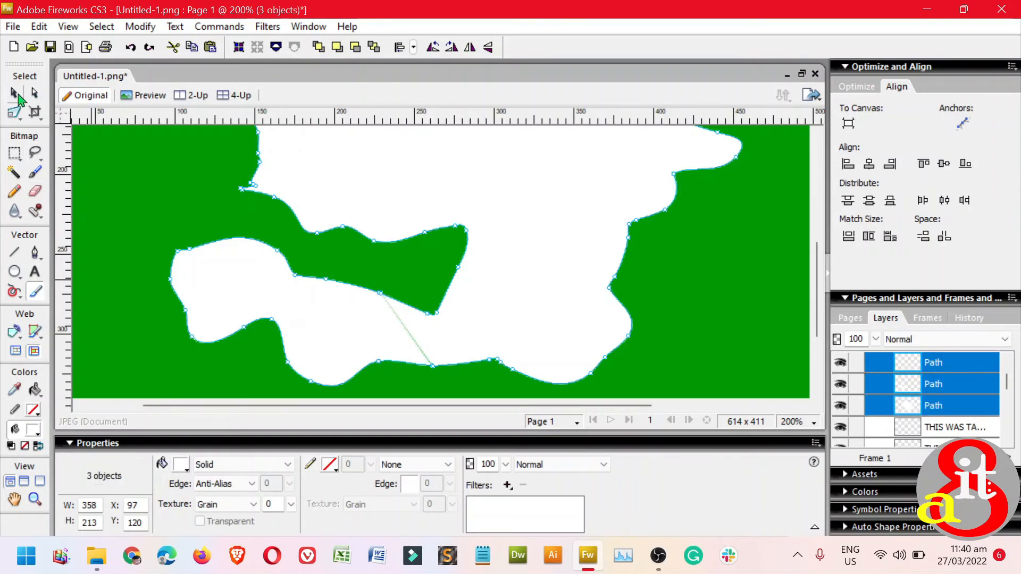
Move the cut pieces together to X 66, Y 121 and slice the shape again with the Knife tool beside the first cut
click(18, 96)
drag(334, 326, 286, 328)
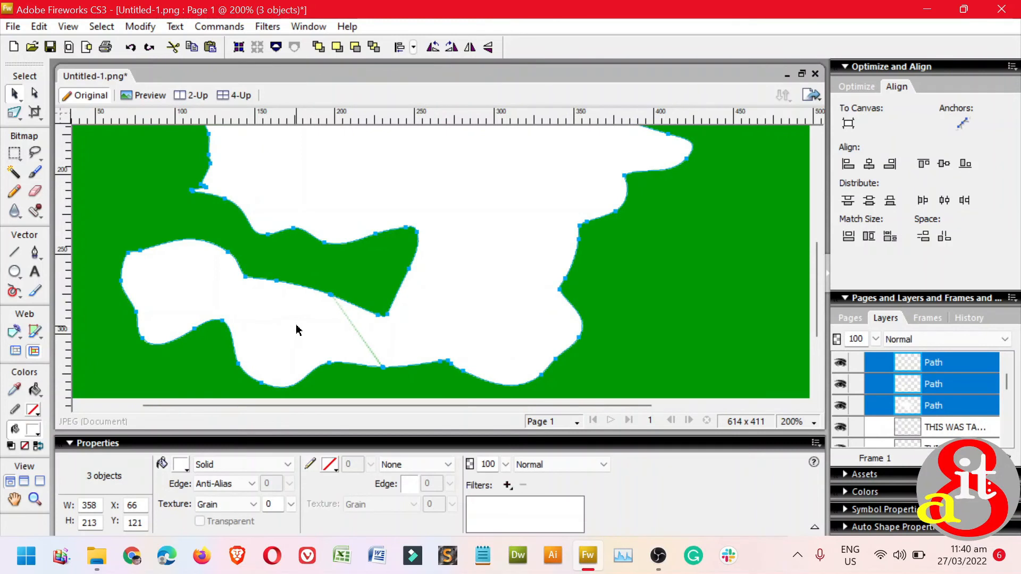
key(ctrl+minus)
key(ctrl+minus)
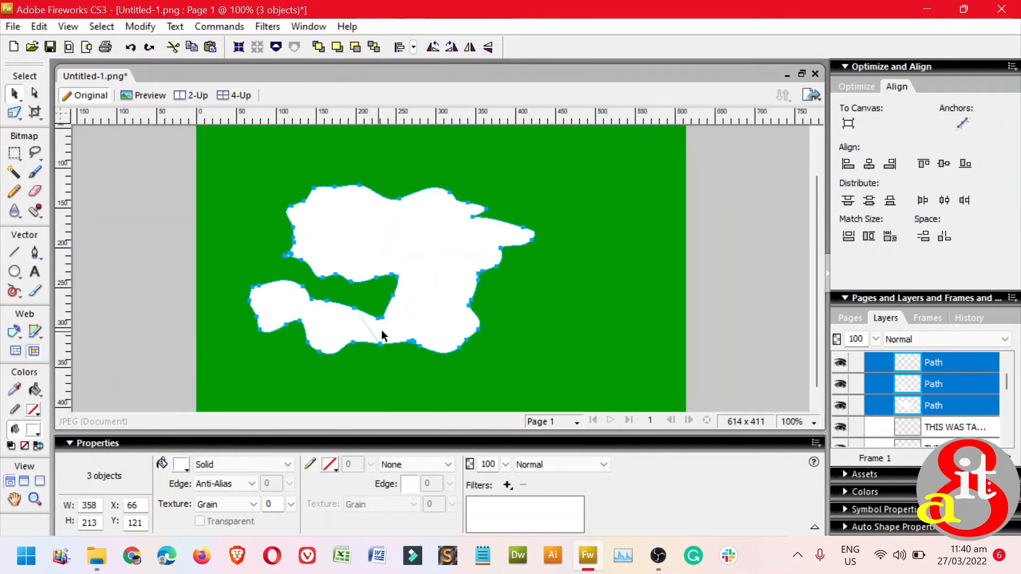
click(37, 293)
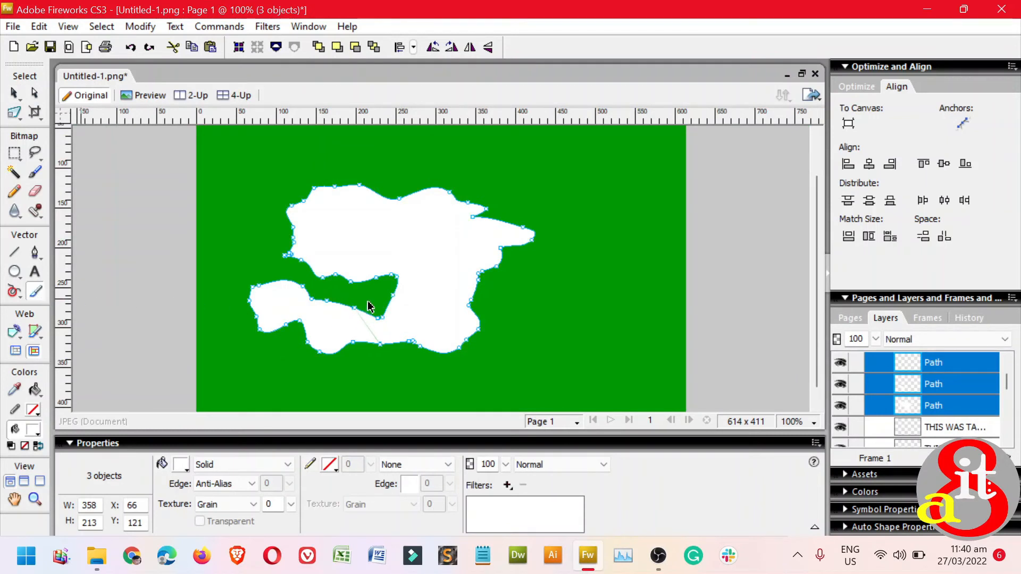
drag(371, 307, 434, 374)
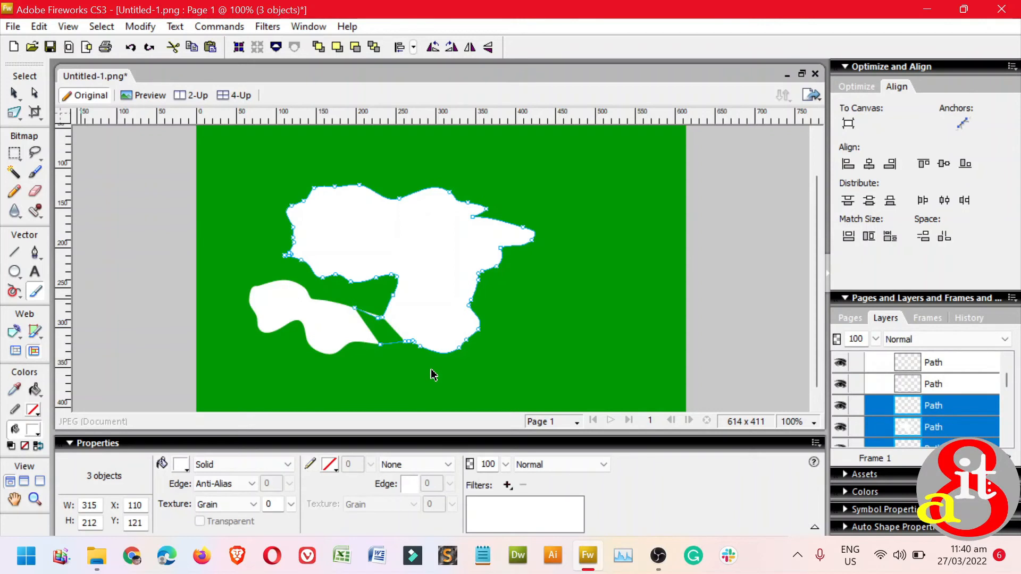
Select the cut-off lower-left piece and slice it diagonally from its upper-left edge with the Knife tool
drag(267, 270, 278, 362)
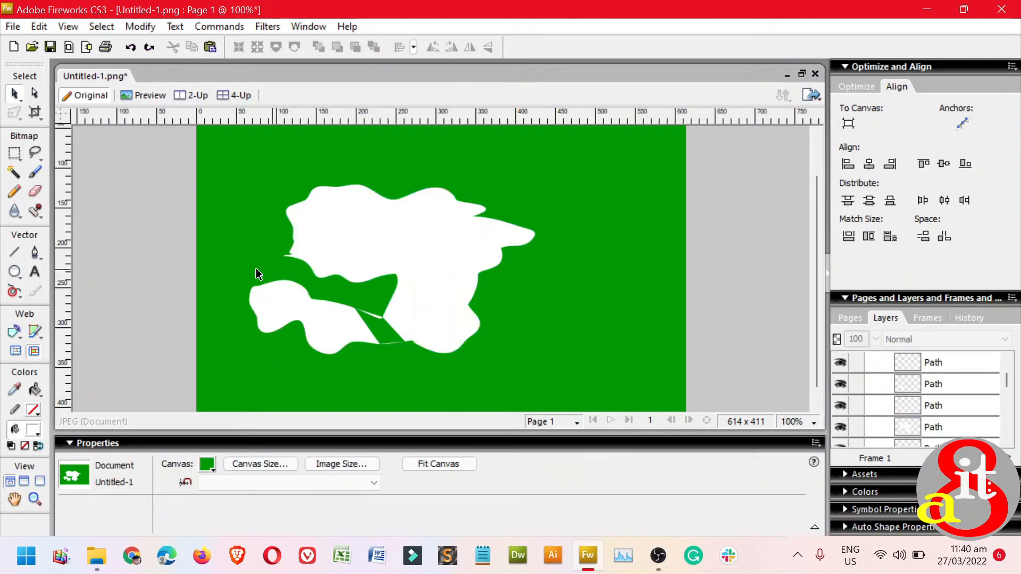
drag(246, 275, 290, 355)
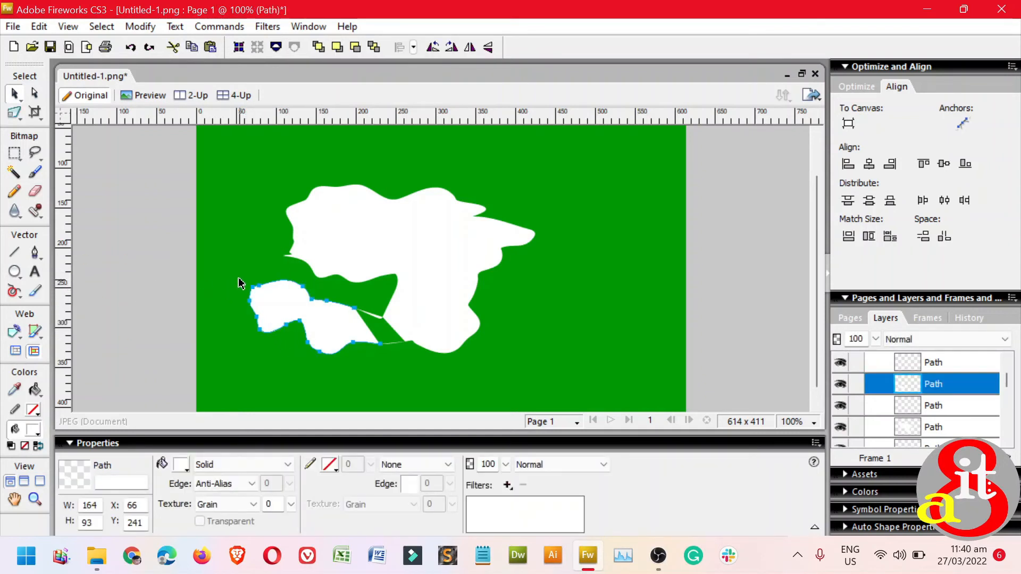
drag(239, 276, 286, 337)
click(35, 291)
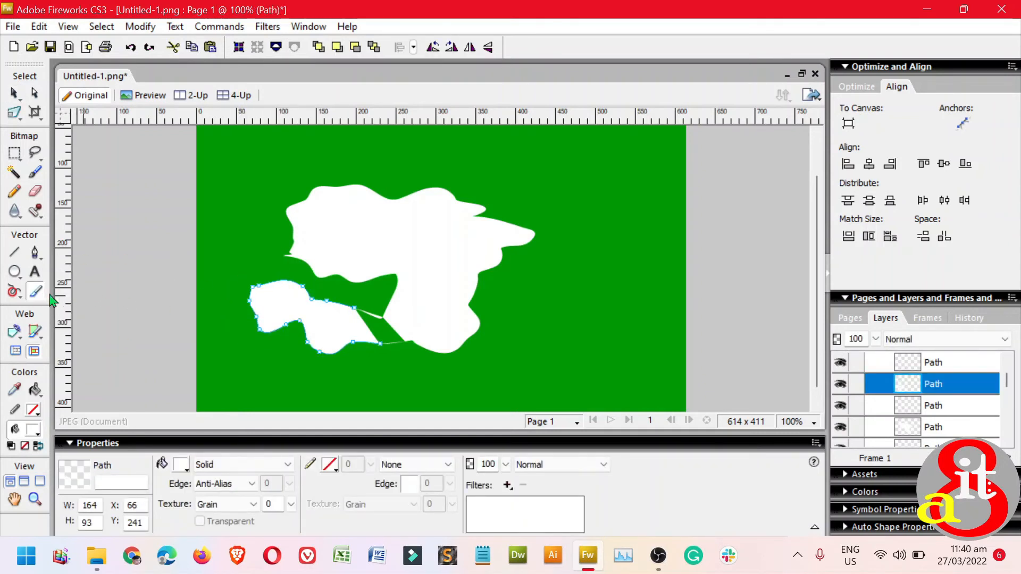
drag(250, 292, 298, 337)
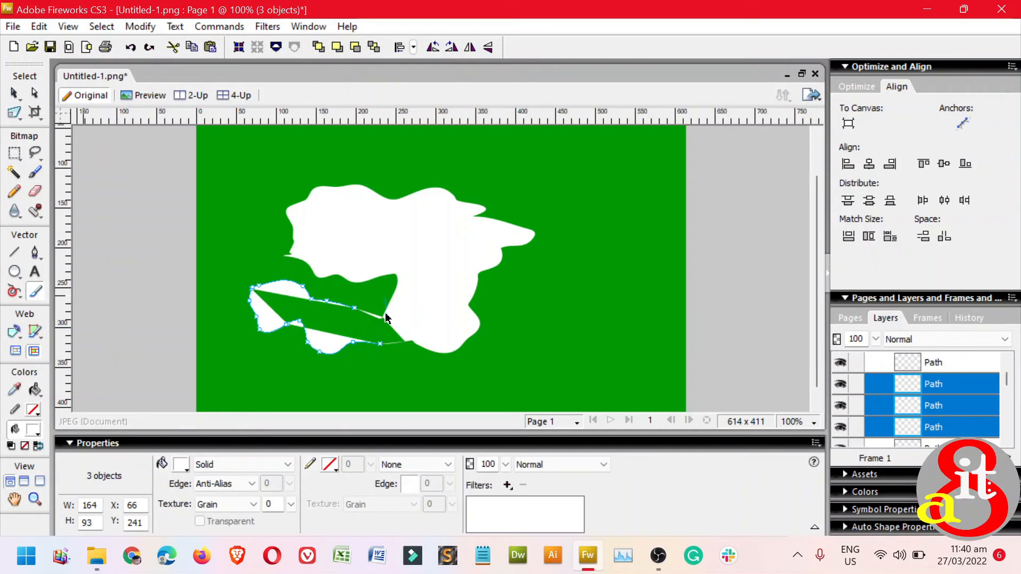
drag(386, 314, 379, 368)
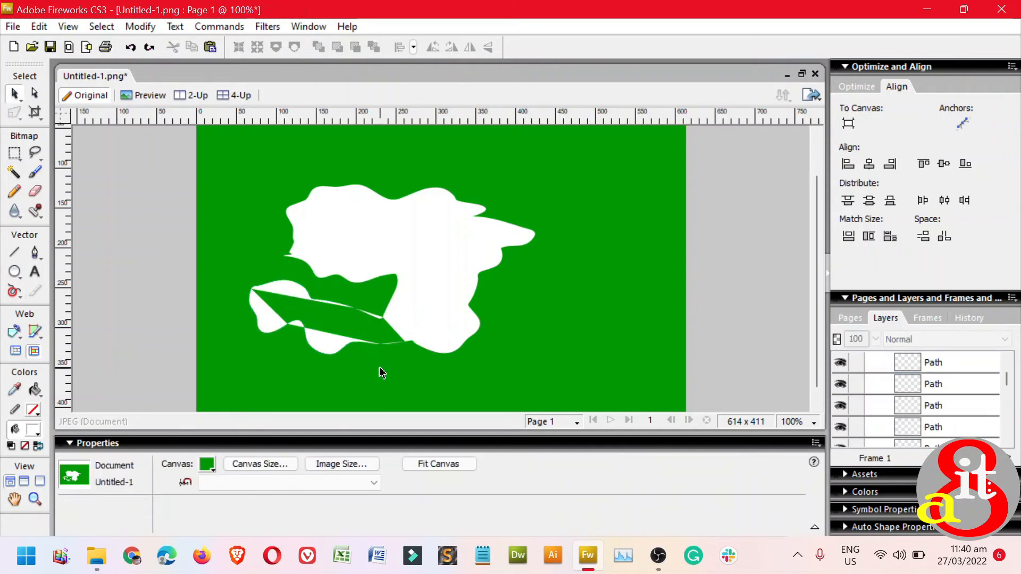
Delete the upper, left and lower pieces of the sliced lower-left arm
drag(303, 292, 286, 298)
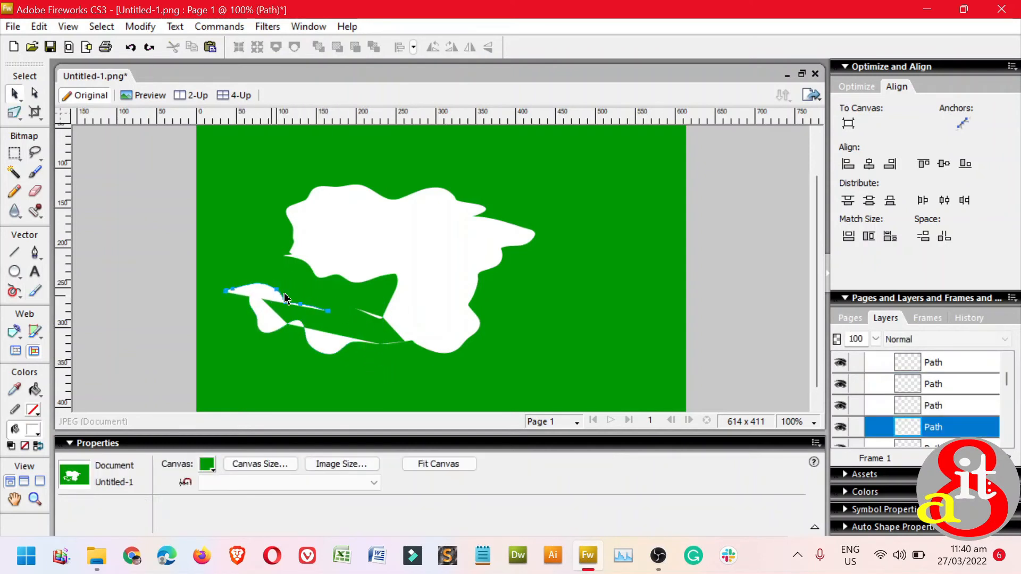
key(Delete)
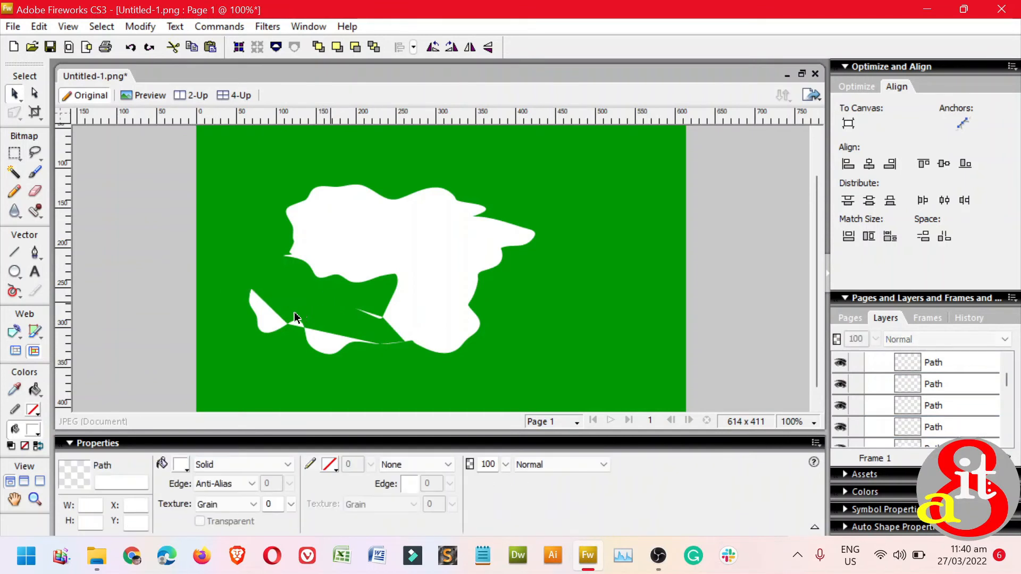
click(273, 325)
key(Delete)
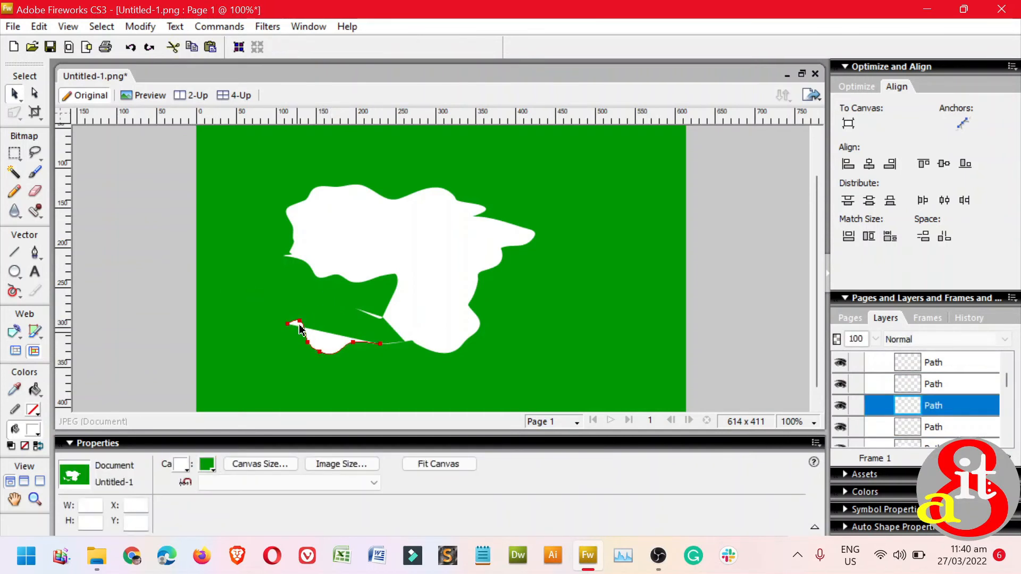
click(300, 330)
key(Delete)
click(326, 342)
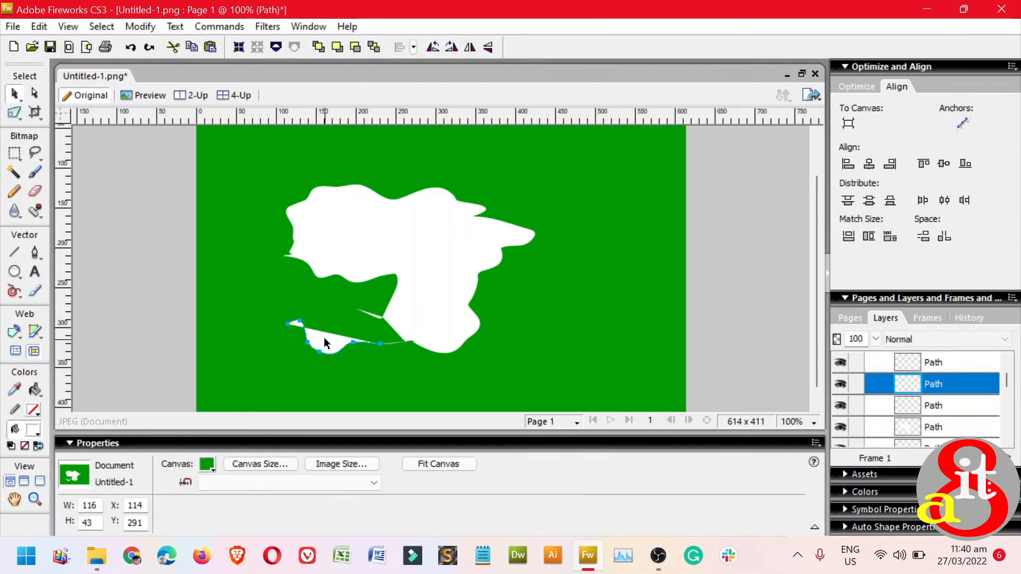
key(Delete)
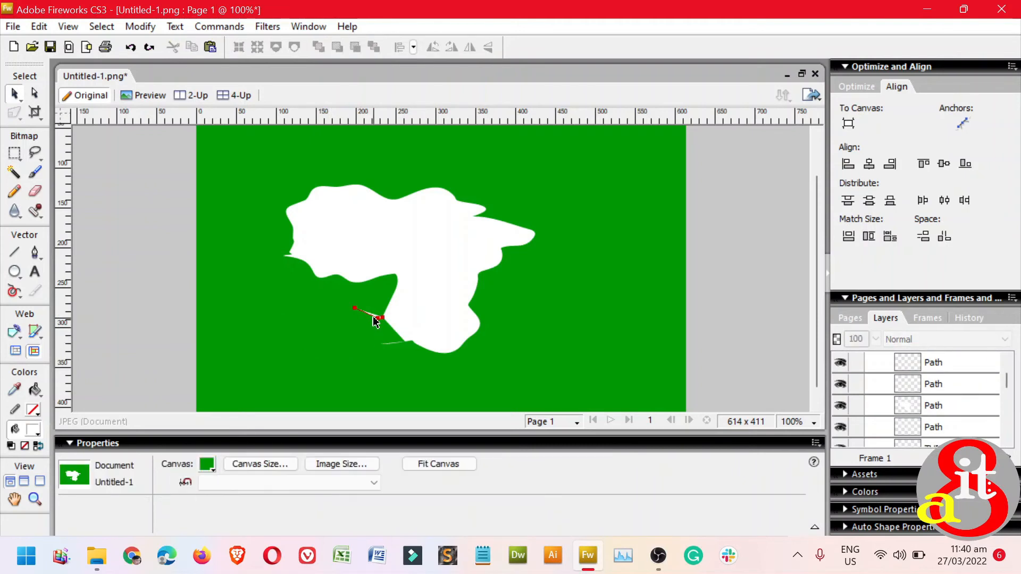
Delete the two thin slivers left beside the lower edge of the main white shape
click(373, 316)
key(Delete)
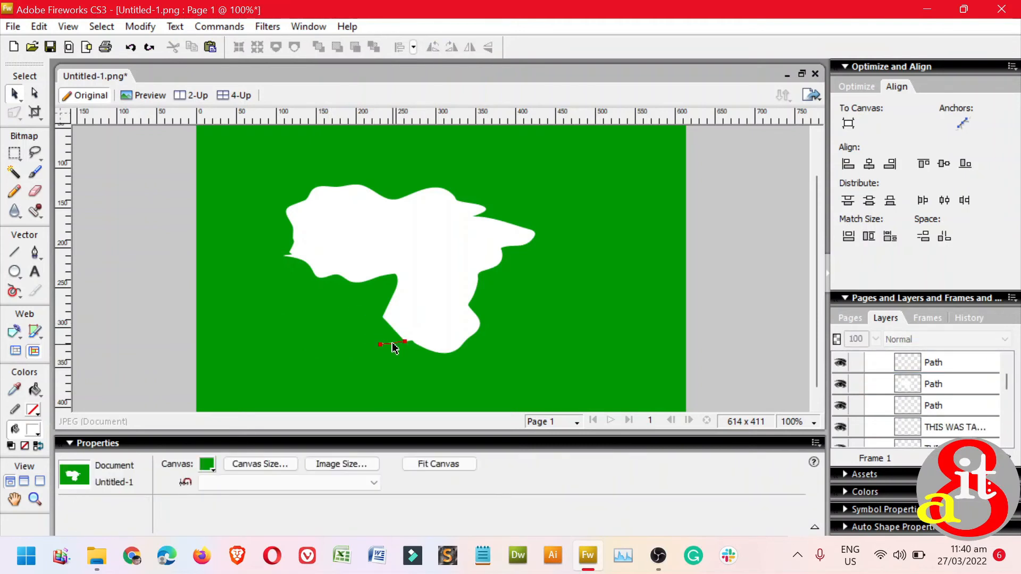
click(392, 345)
key(Delete)
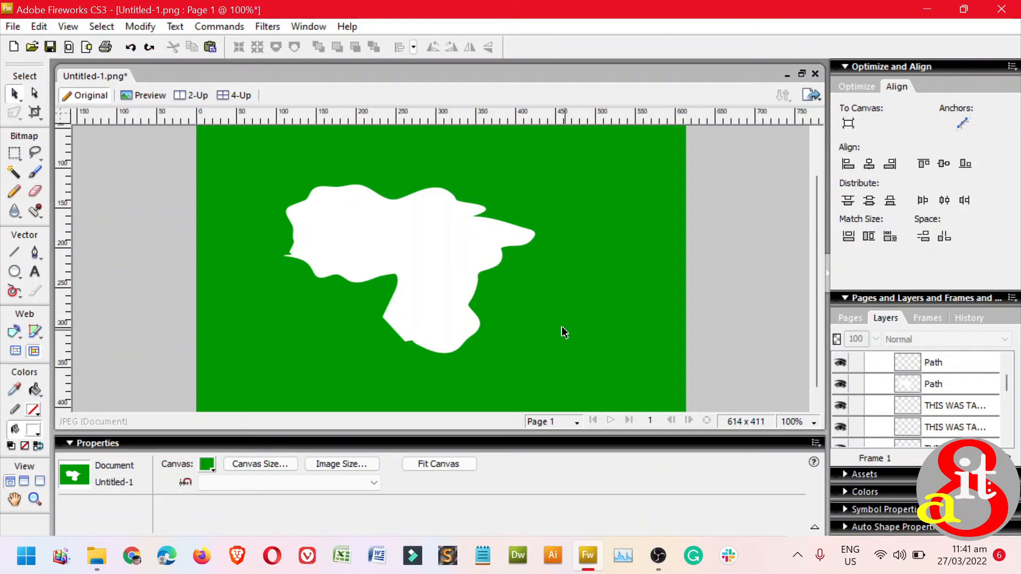
Slice the main white shape diagonally from its top notch to its right edge, and cut across its left part with the Knife tool
click(429, 267)
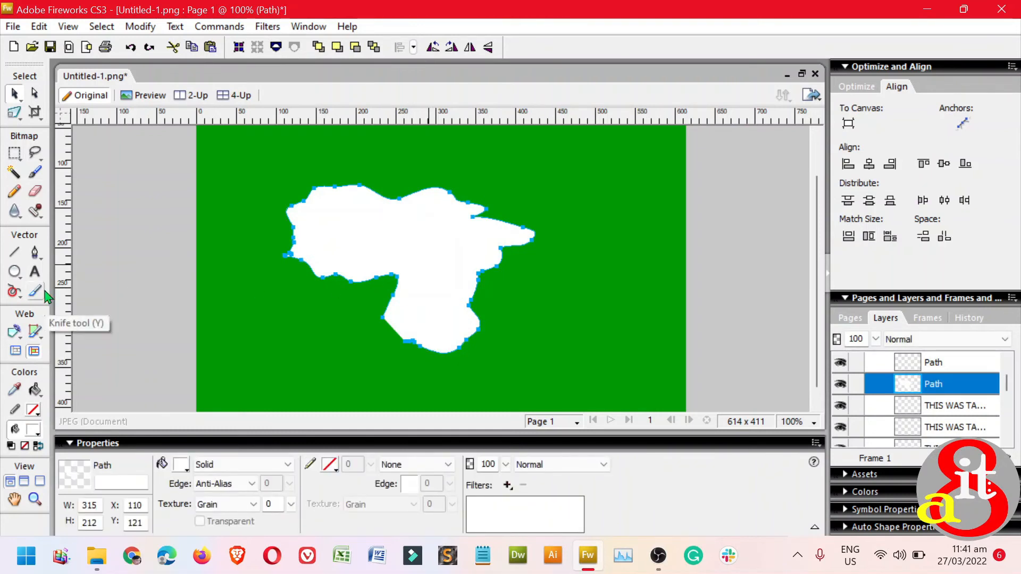
click(36, 294)
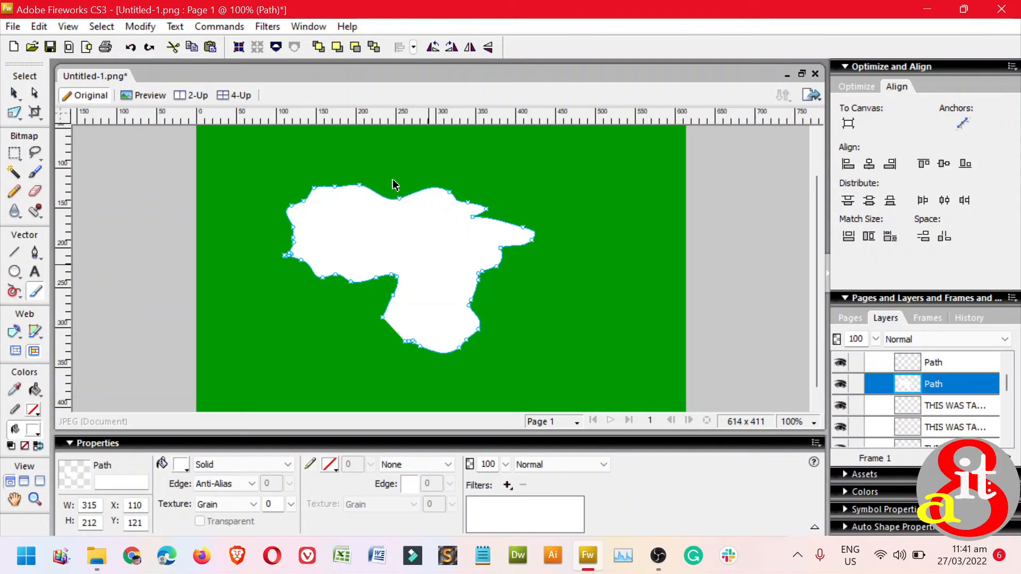
drag(405, 203, 494, 296)
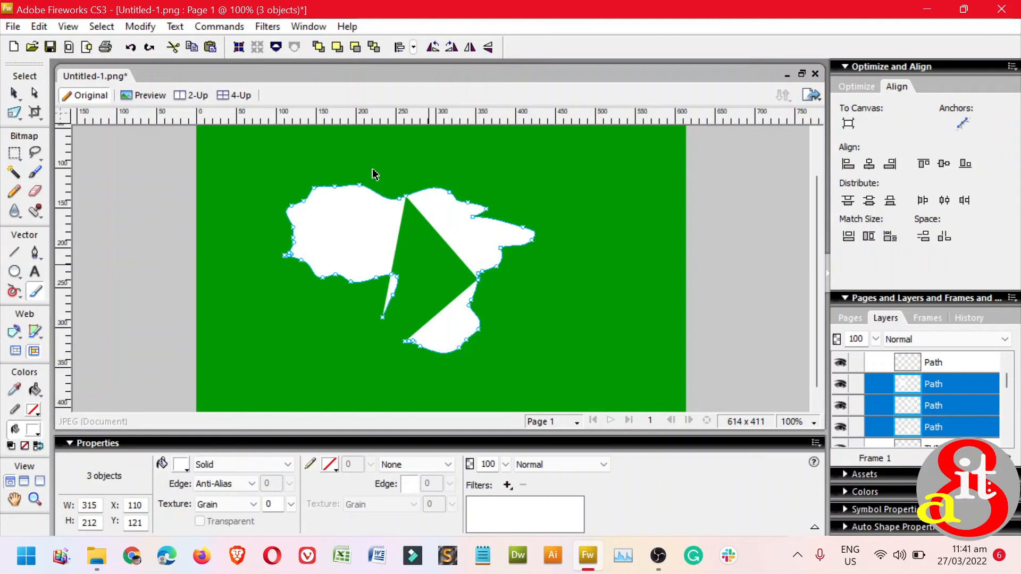
drag(372, 169, 322, 307)
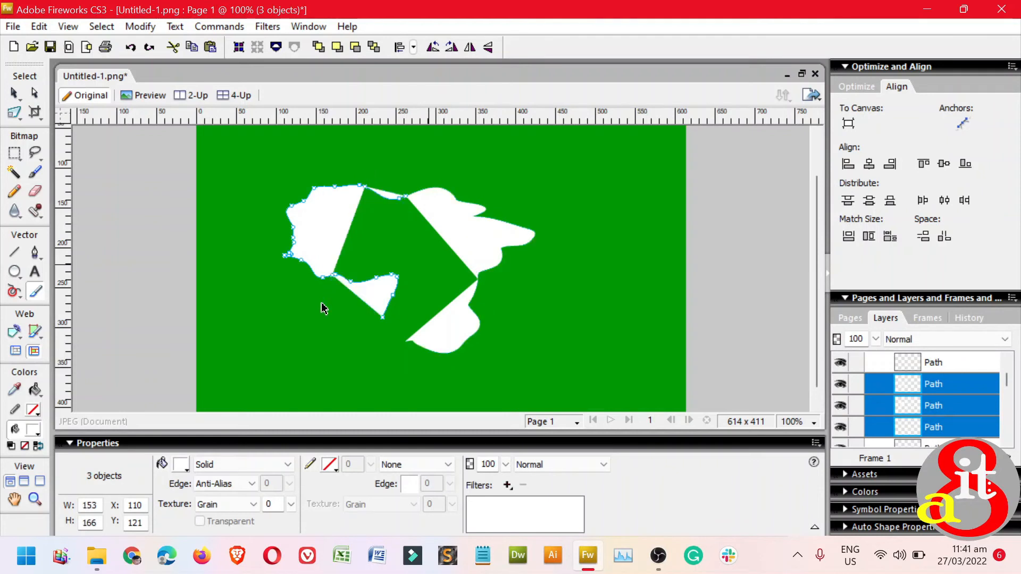
Slice the small triangular piece at the lower middle with the Knife tool and delete the resulting pieces
drag(366, 251, 335, 308)
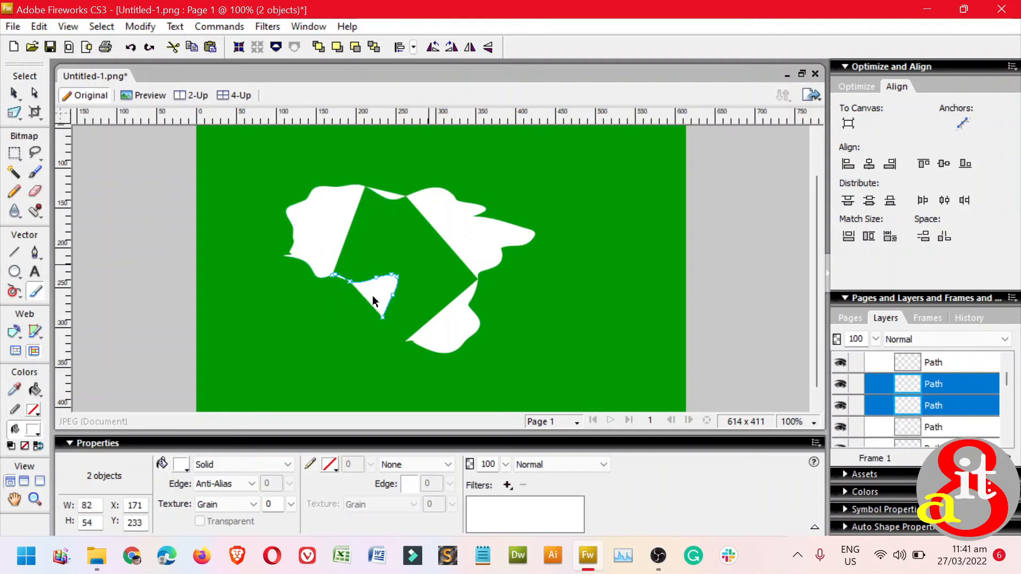
key(Delete)
key(v)
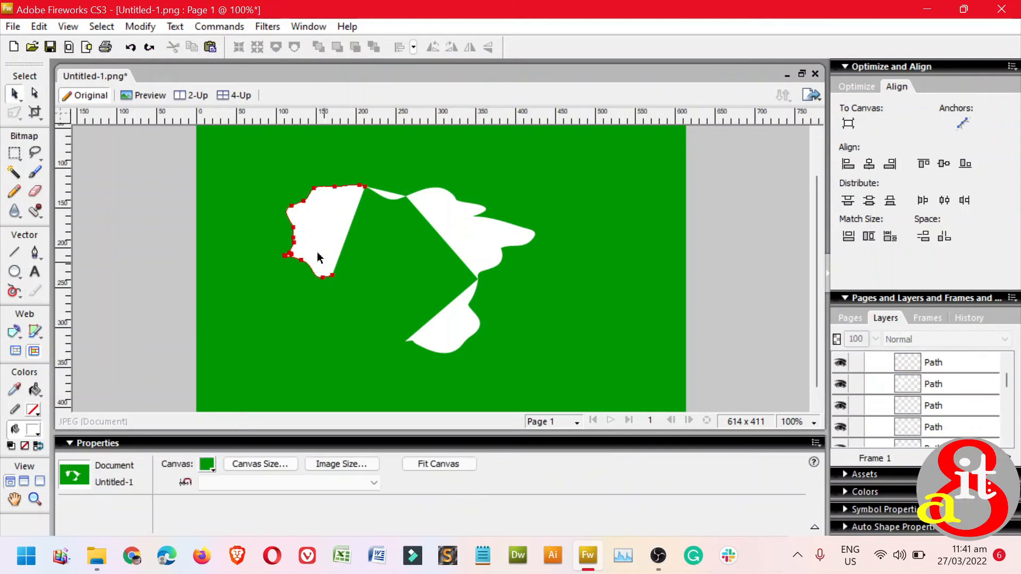
Select the left white piece and slice it diagonally from its upper-left corner with the Knife tool
click(273, 222)
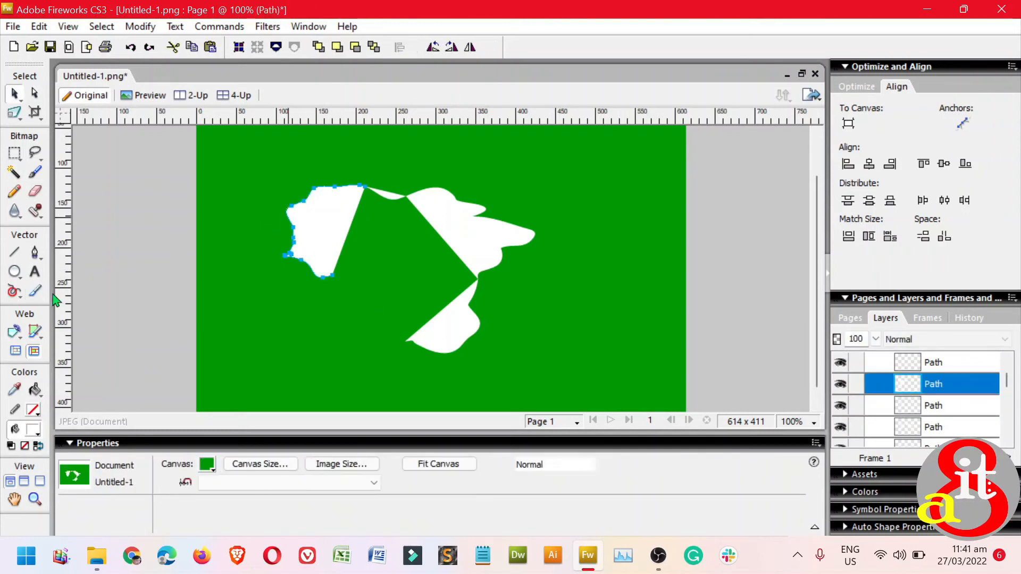
click(34, 290)
mouse_move(271, 190)
mouse_down()
mouse_move(366, 286)
mouse_move(369, 310)
mouse_up()
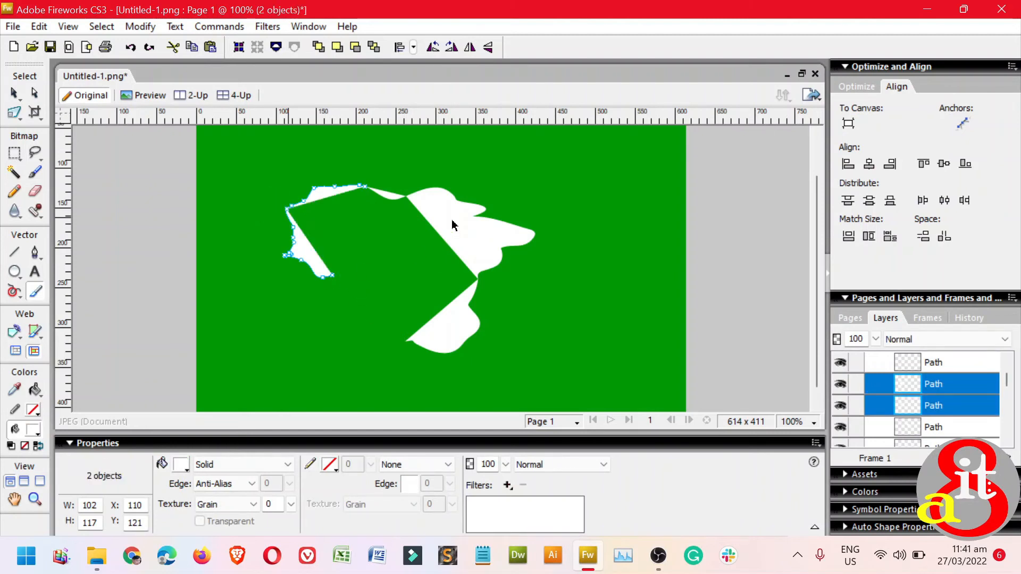
Slice the upper-right piece across its pointed edge with the Knife tool and delete its right-hand cut pieces
mouse_move(470, 166)
mouse_down()
mouse_move(422, 270)
mouse_move(394, 295)
mouse_up()
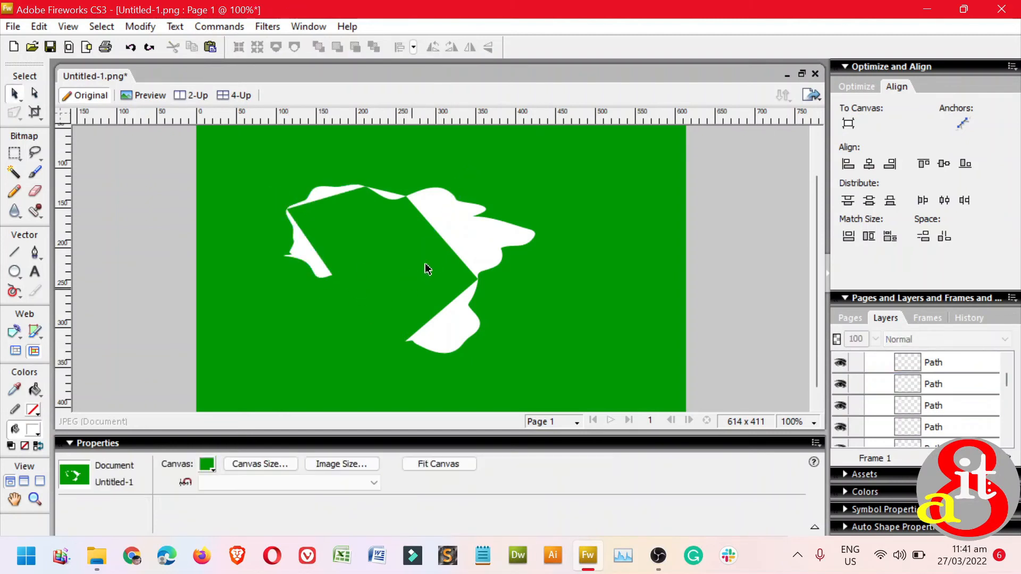
click(445, 212)
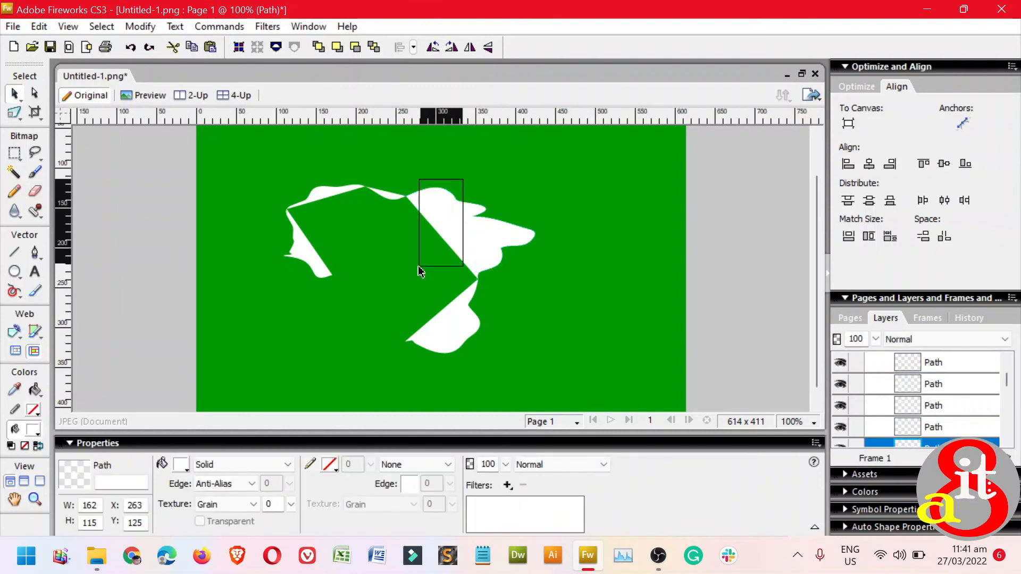
drag(420, 272, 420, 272)
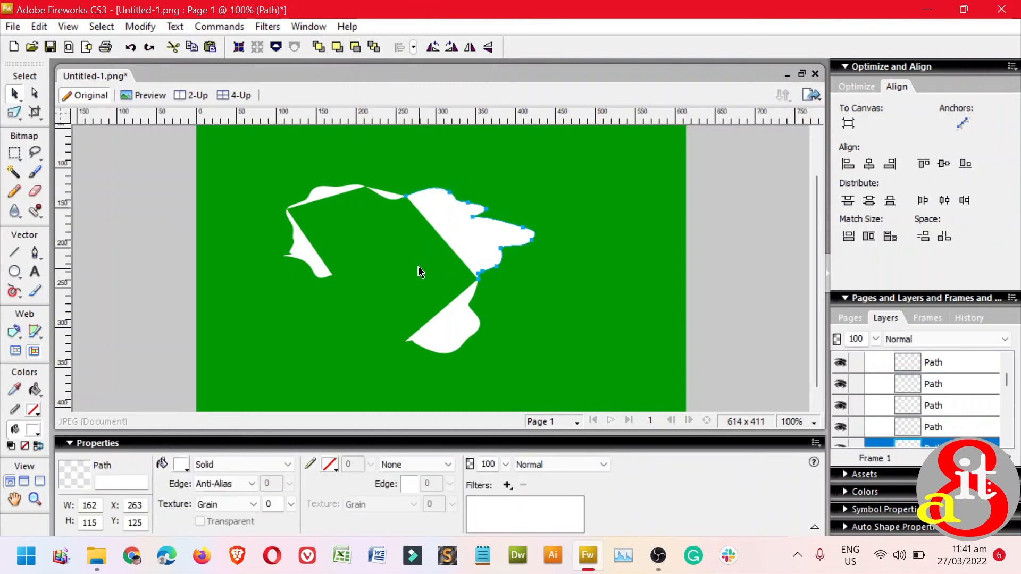
click(35, 291)
mouse_move(475, 180)
mouse_down()
mouse_move(435, 263)
mouse_move(462, 241)
mouse_move(565, 206)
mouse_up()
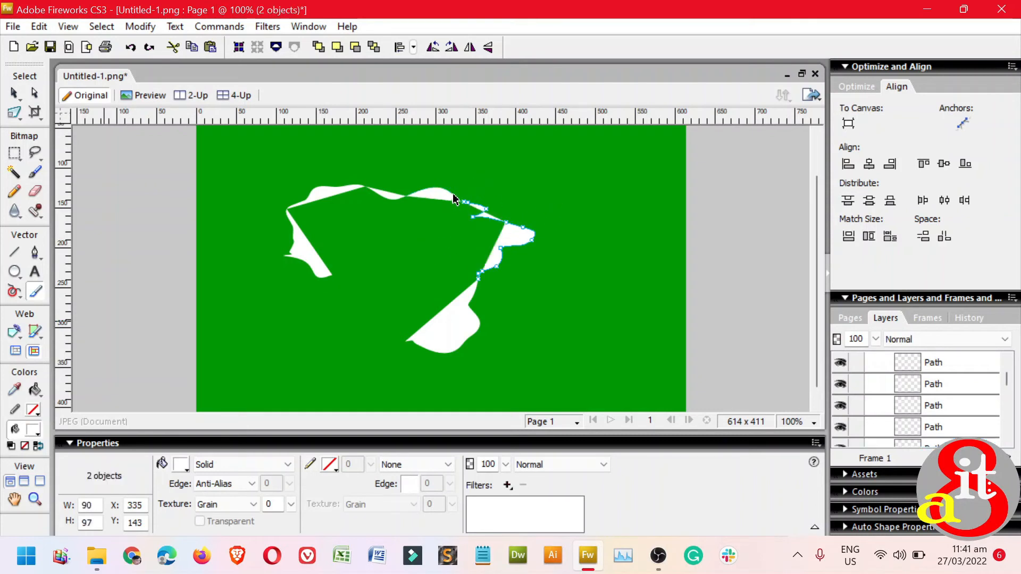
key(v)
key(Delete)
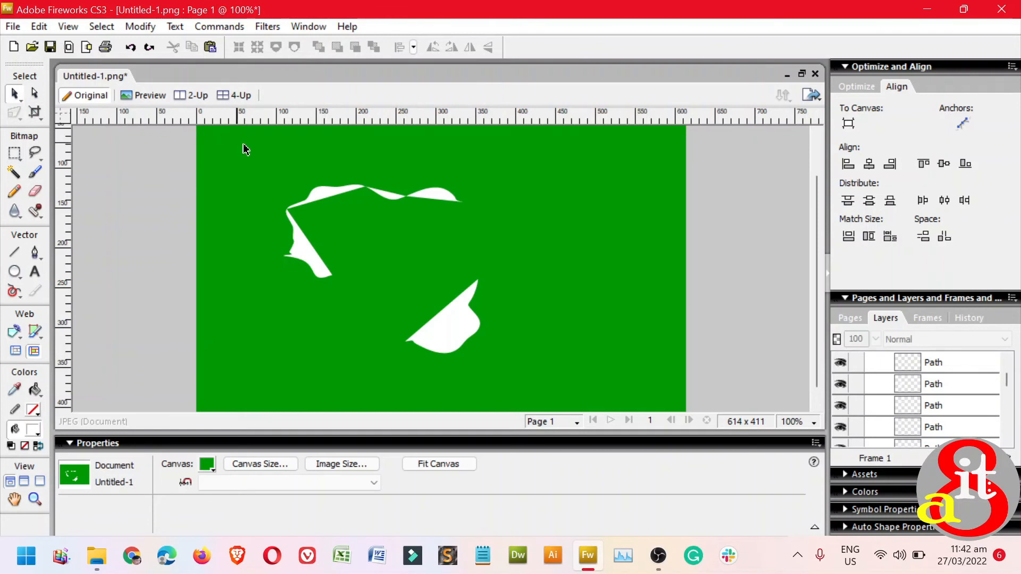
Select all the remaining white pieces and move them off the canvas's left side to X -312, Y 174
drag(244, 148, 554, 379)
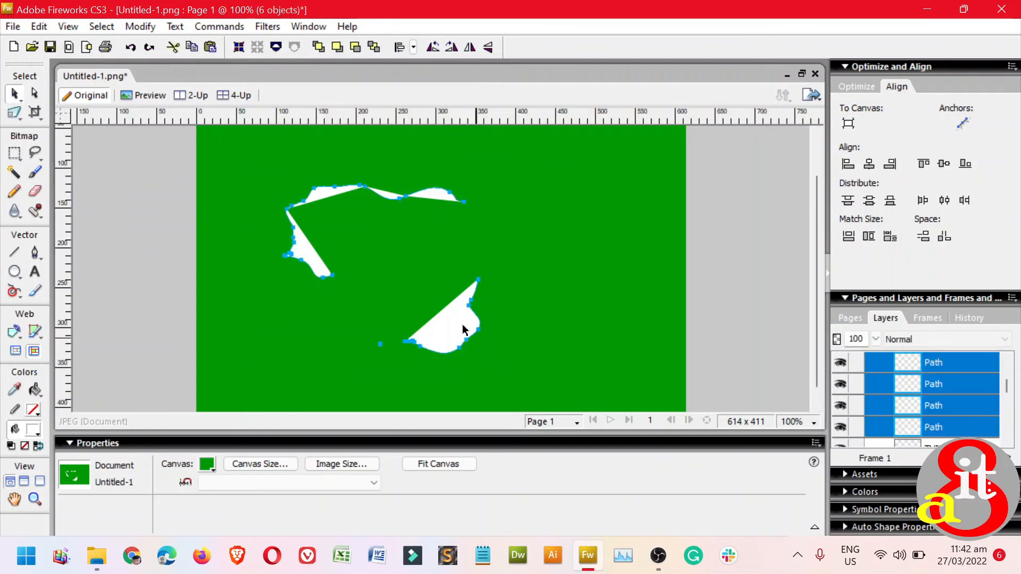
drag(467, 335, 133, 371)
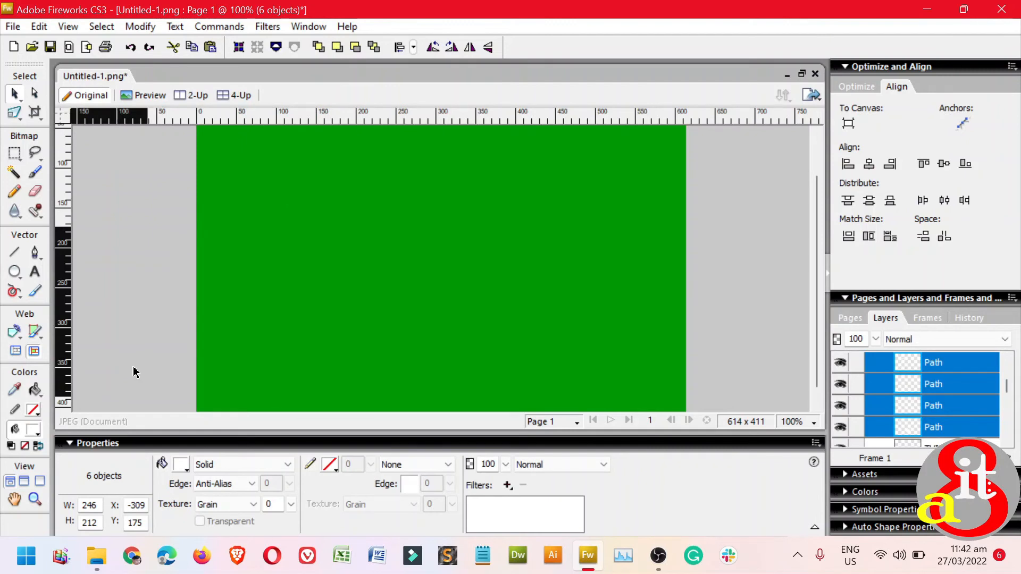
drag(134, 371, 133, 368)
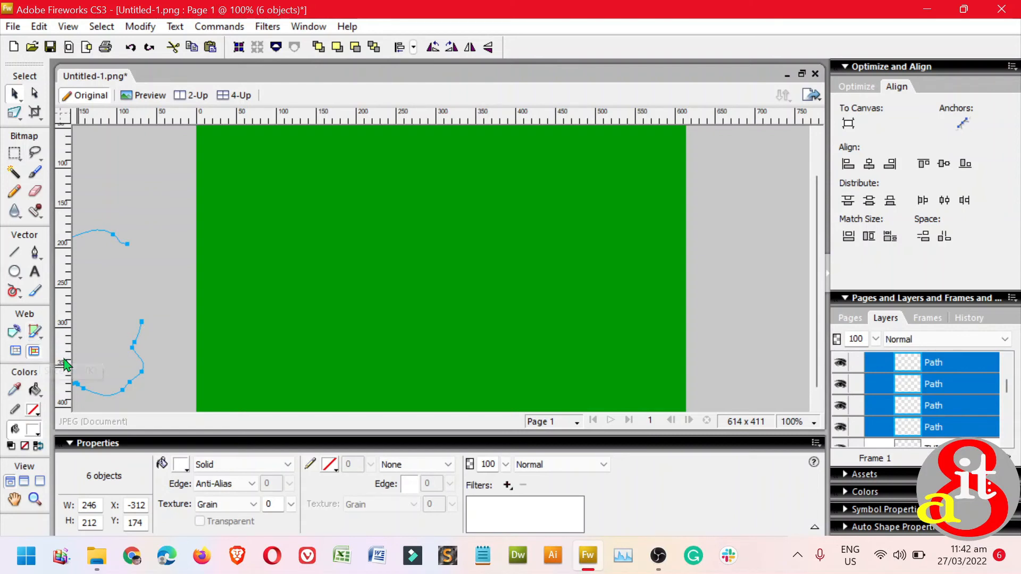
Draw a wide white rectangle about 497 by 45 pixels at X 77, Y 152 on the green canvas
click(18, 276)
click(20, 282)
click(59, 287)
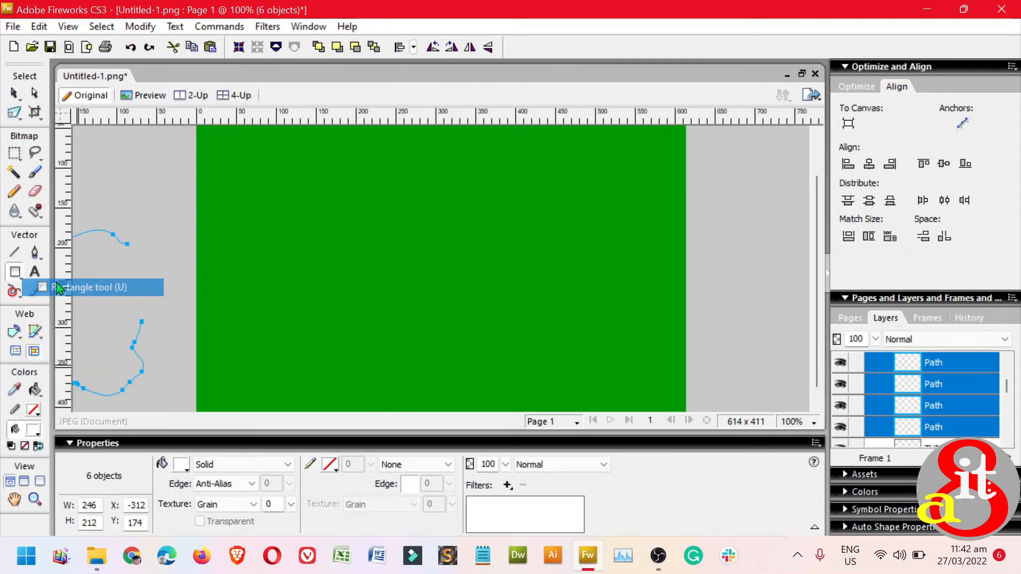
drag(258, 210, 655, 245)
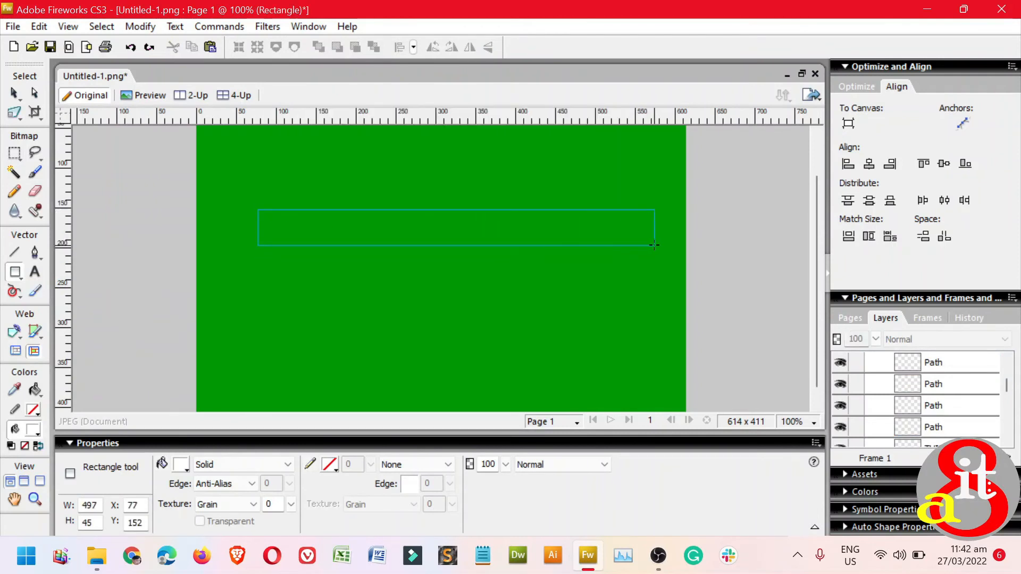
Set up the Text tool with a font size of 15 and black as the text colour
click(35, 273)
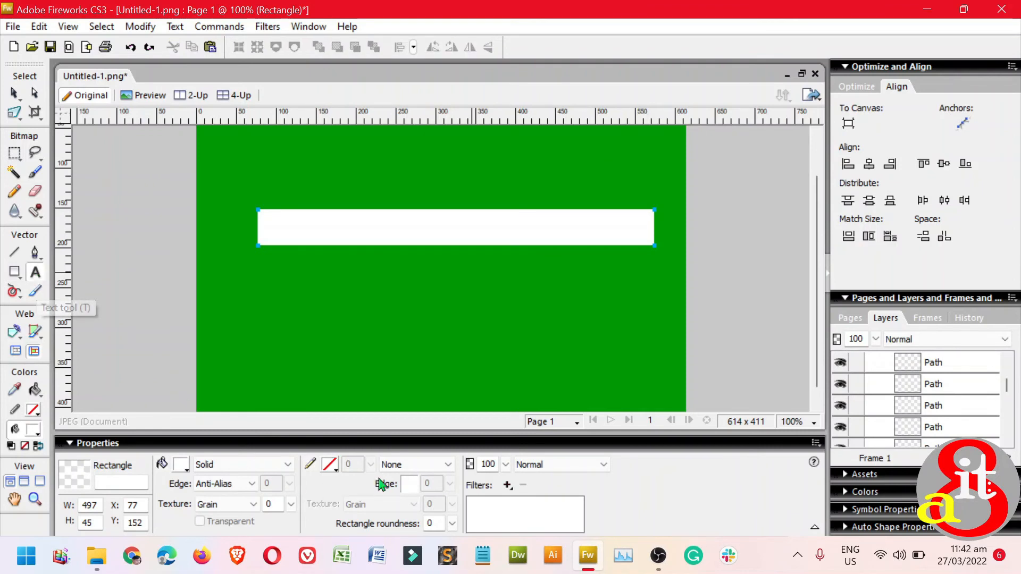
double_click(332, 465)
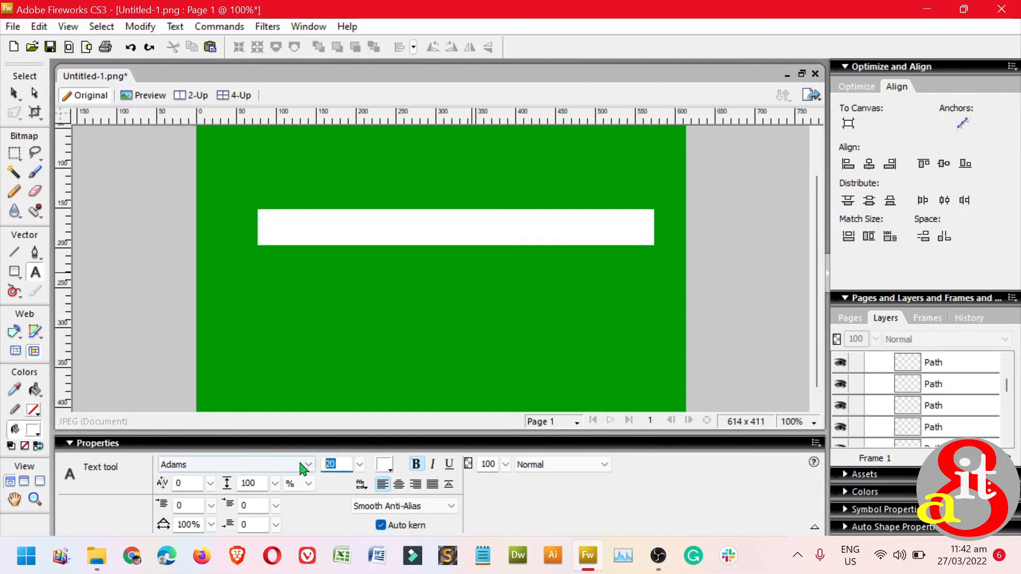
text(15)
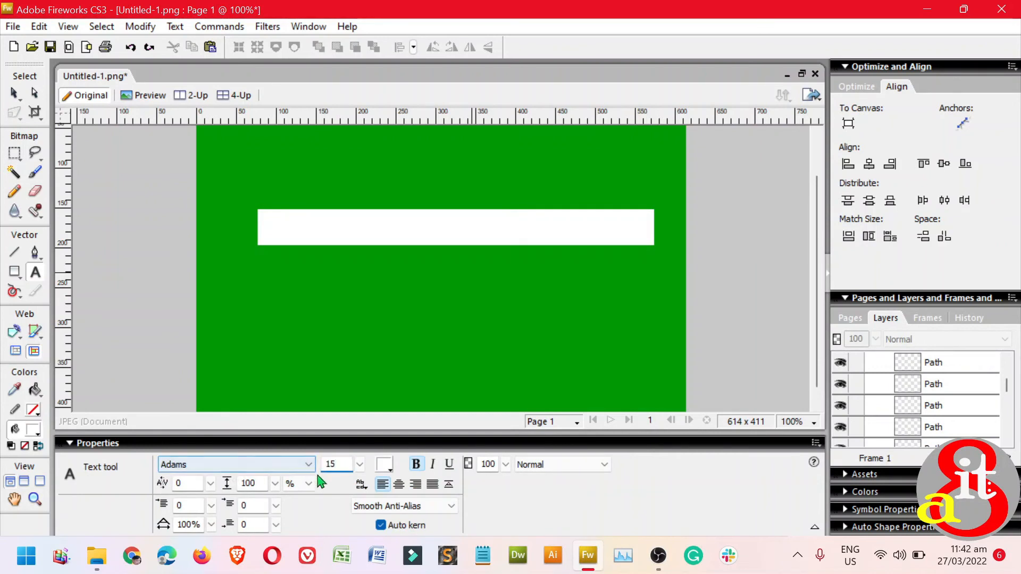
click(384, 466)
click(409, 423)
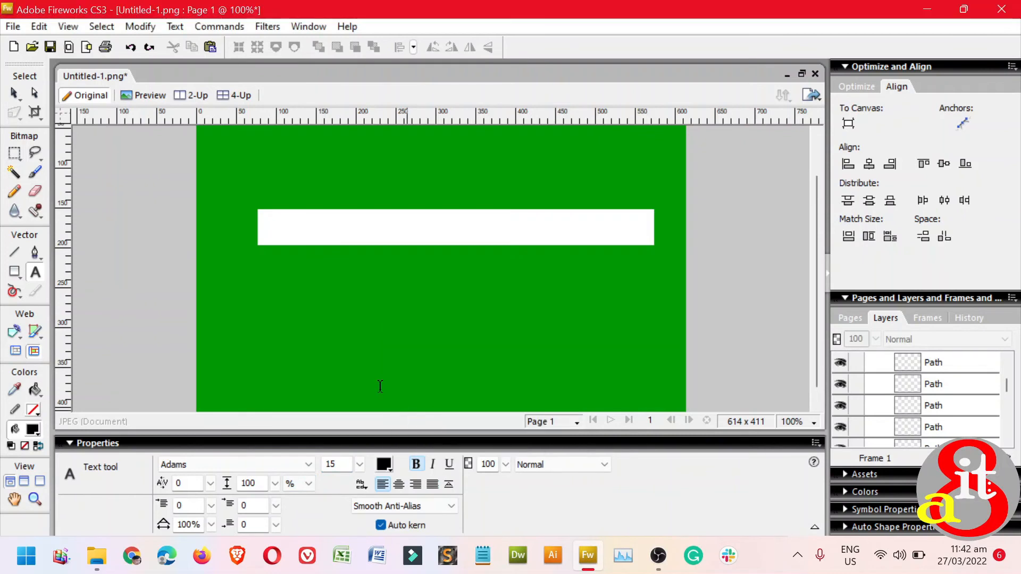
Add the text "FILE EDIT VIEW" in capitals at the left end of the white rectangle, three spaces between words
click(272, 229)
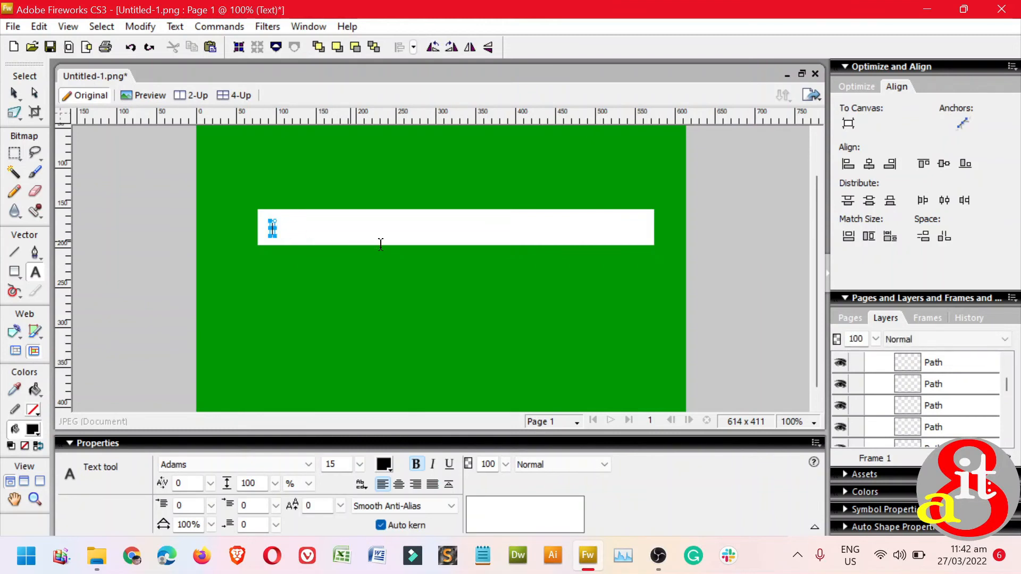
key(Caps_Lock)
key(Caps_Lock)
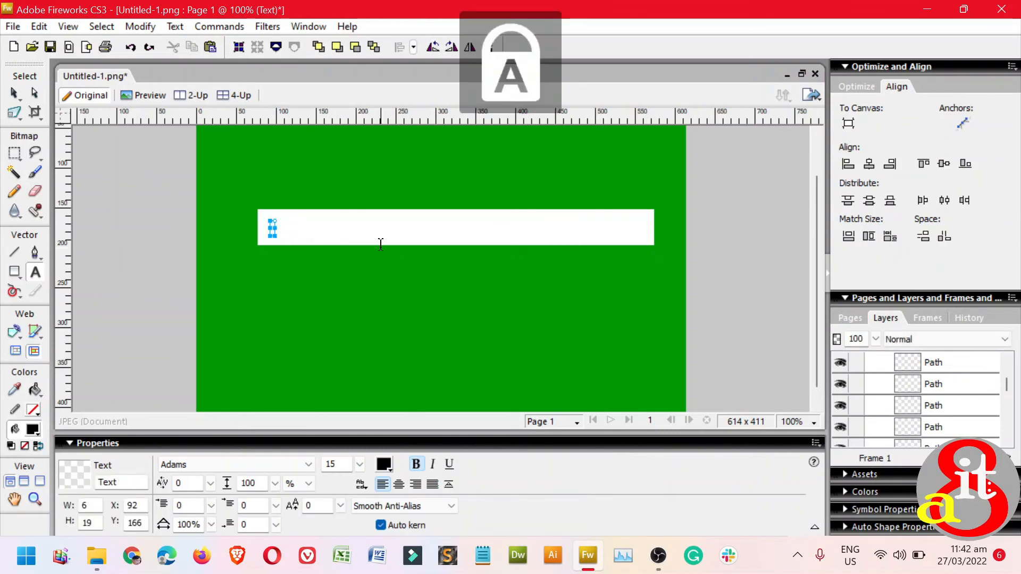
key(ctrl+equal)
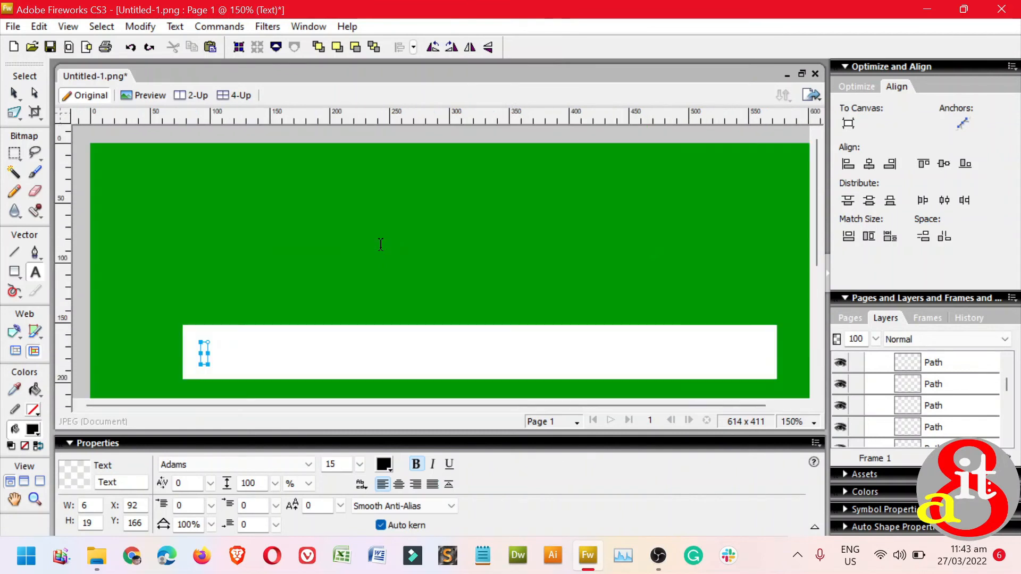
key(Caps_Lock)
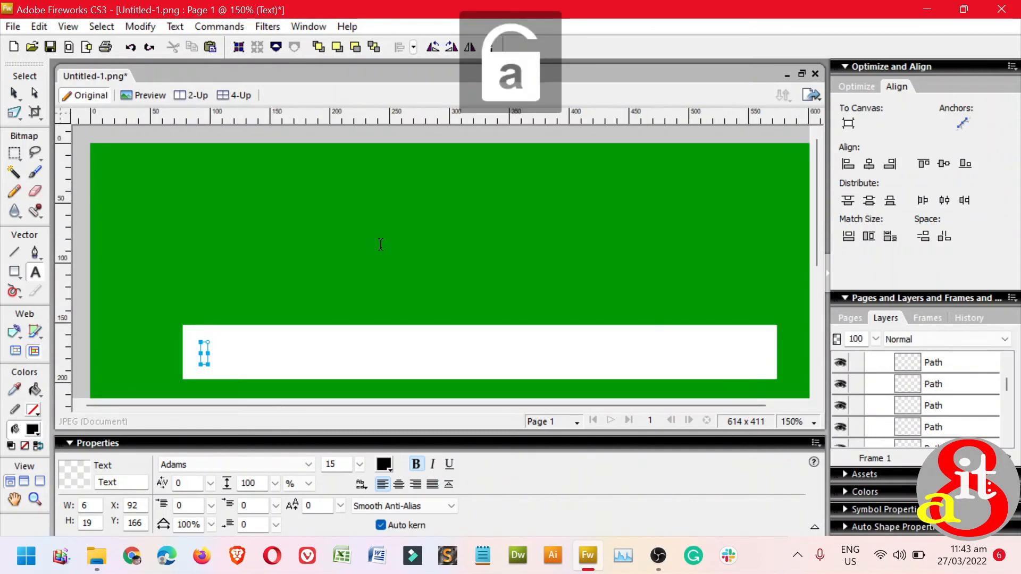
text(fil)
key(BackSpace)
key(BackSpace)
key(BackSpace)
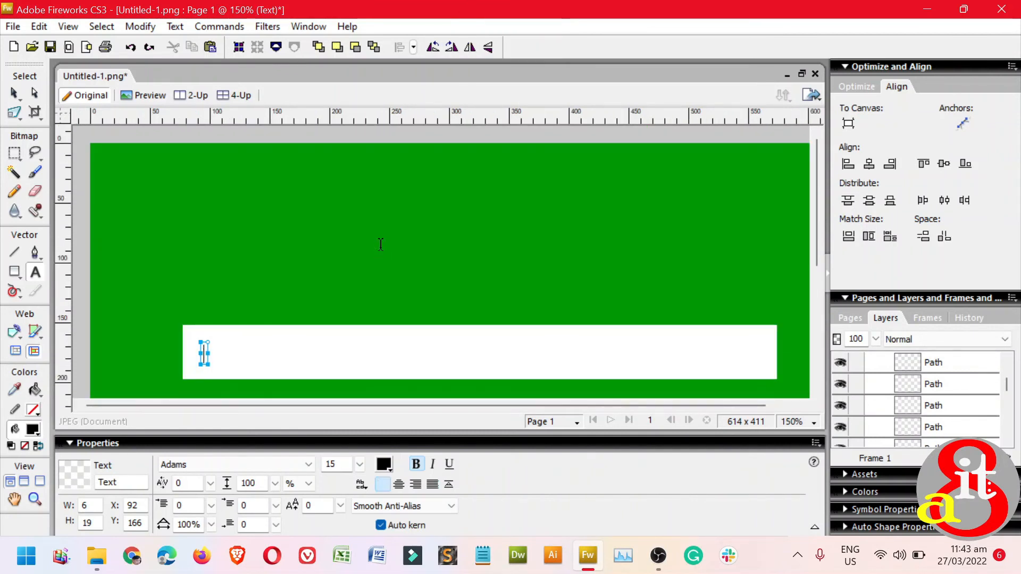
key(Caps_Lock)
text(FILE)
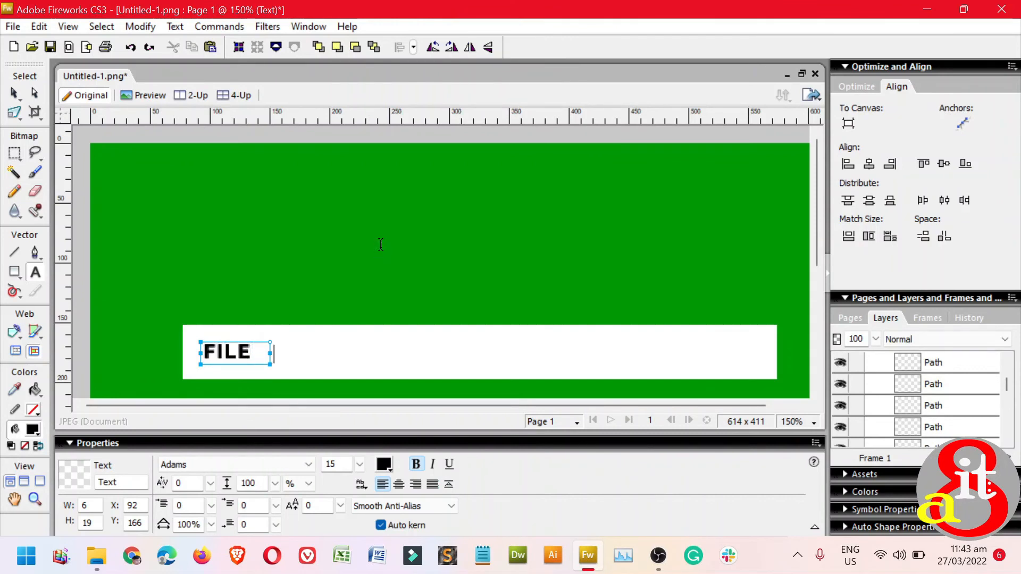
text(   EDIT)
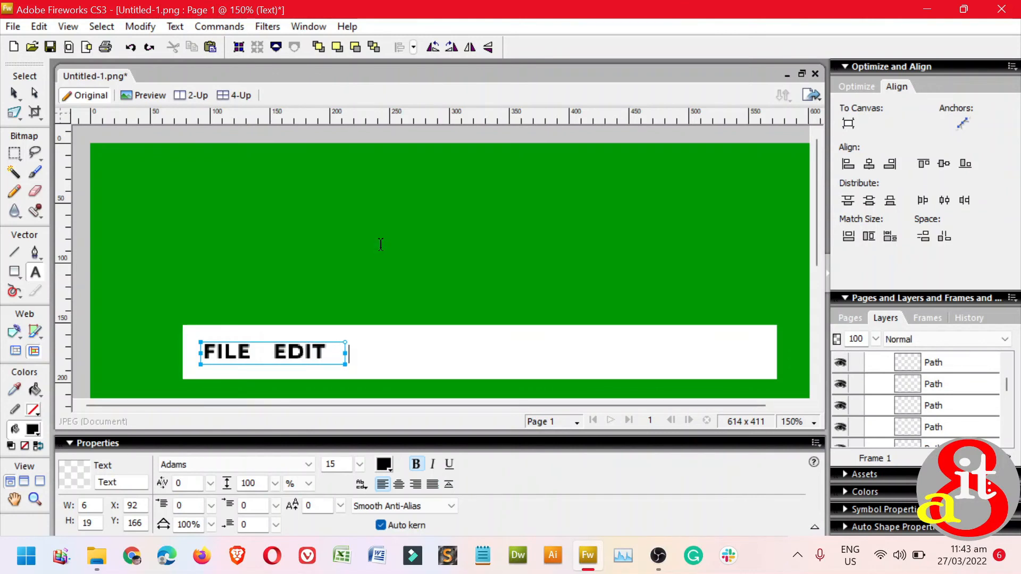
text(   VIEW)
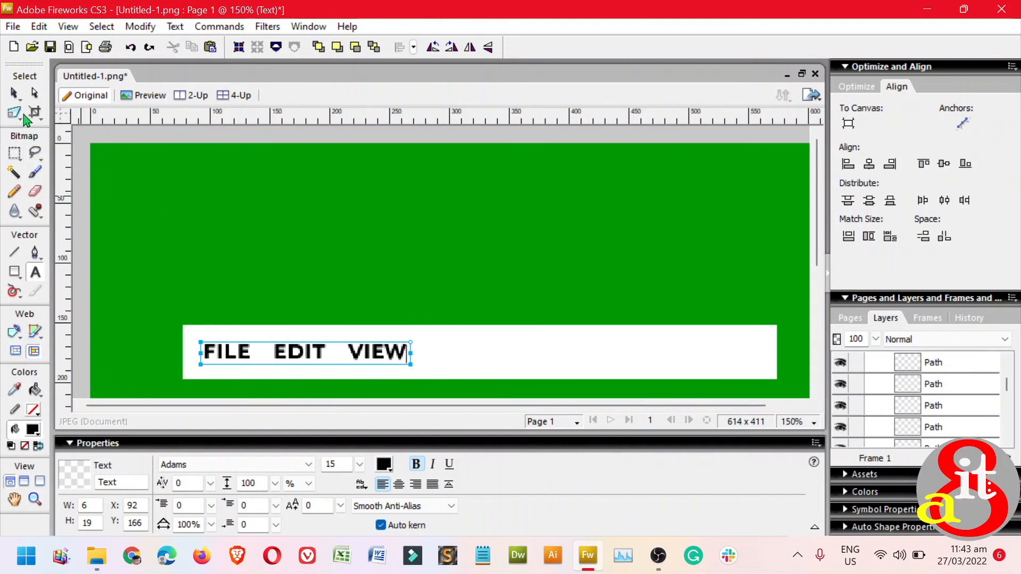
Draw a web slice about 58 by 28 pixels over the word FILE, at X 84, Y 159
click(15, 499)
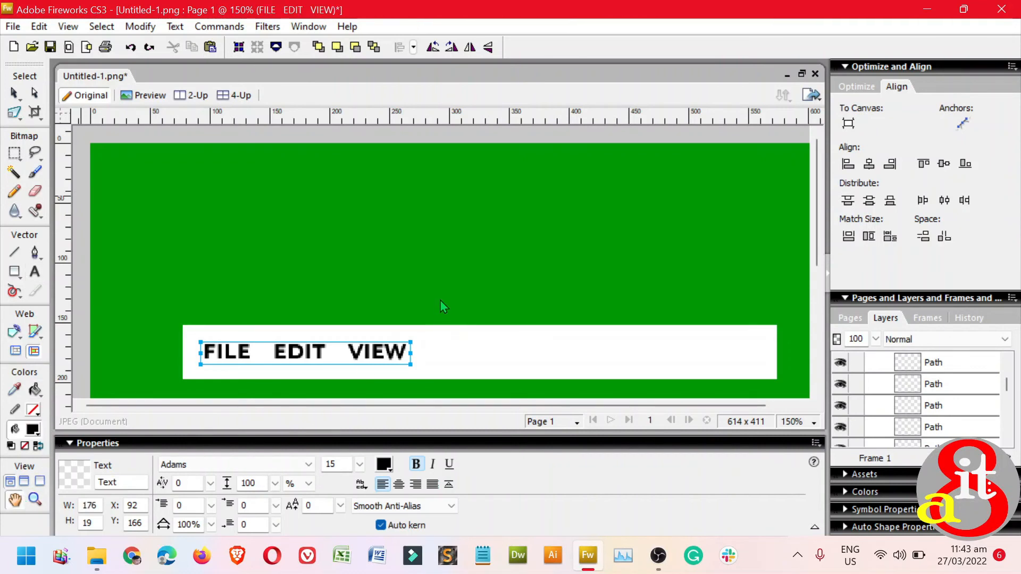
drag(474, 358, 481, 201)
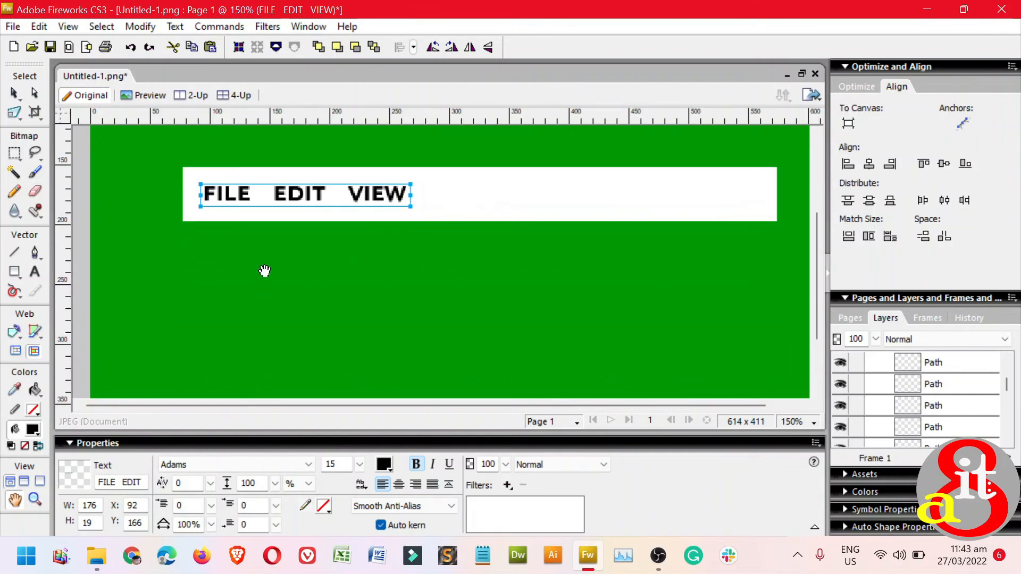
click(35, 335)
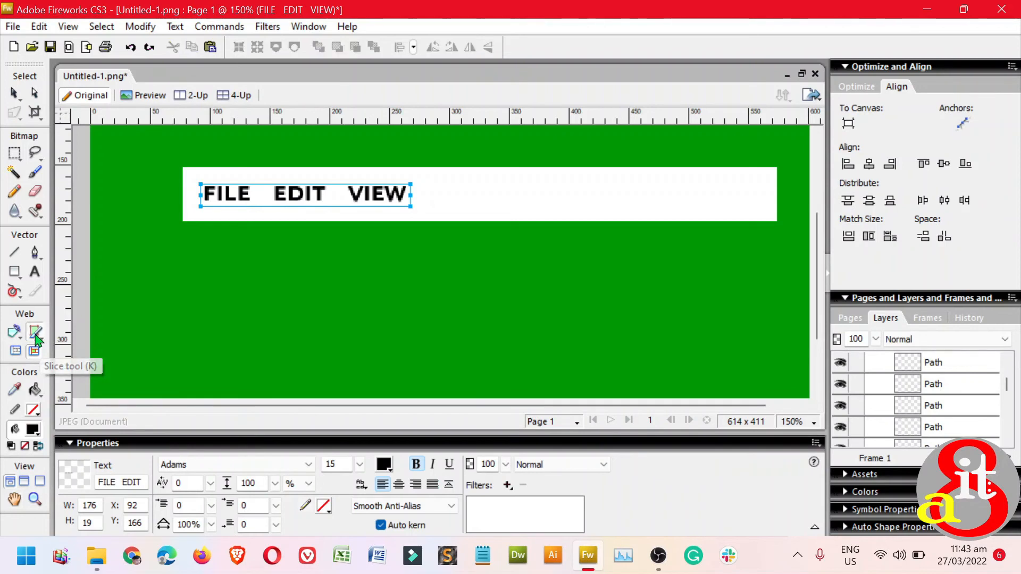
drag(190, 175, 261, 208)
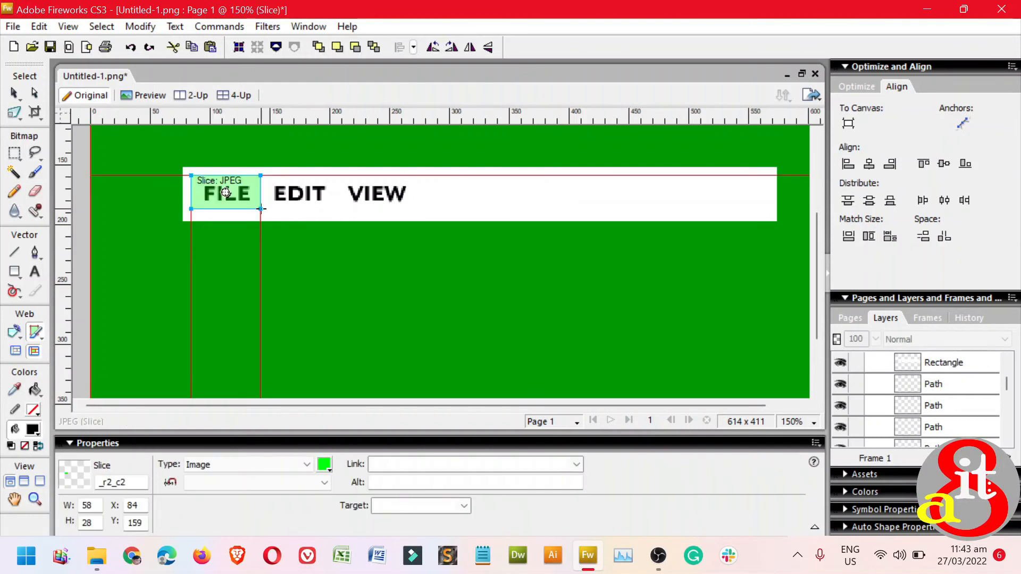
Add a pop-up menu to the FILE slice and enter Open as its first item
click(15, 94)
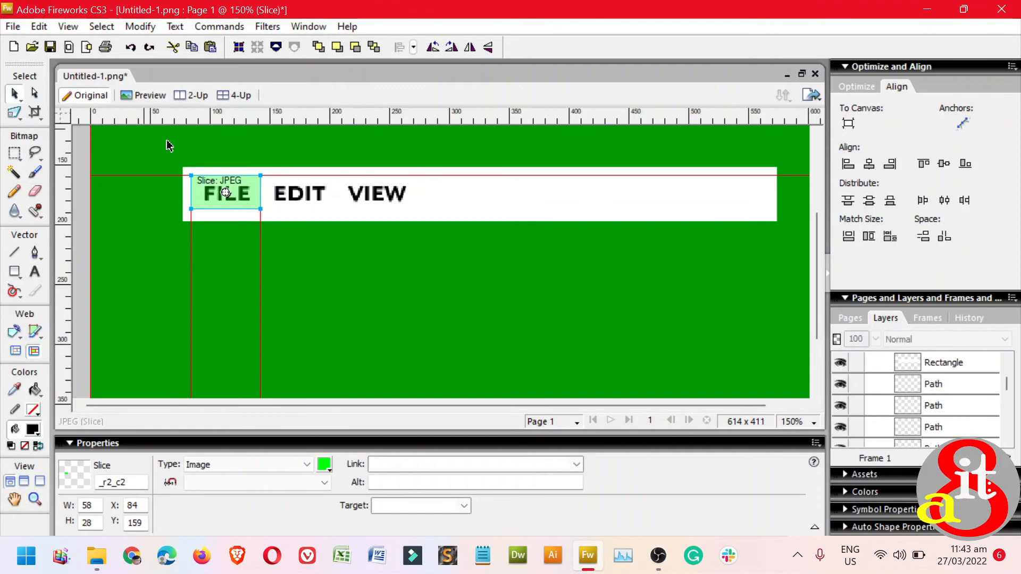
right_click(225, 193)
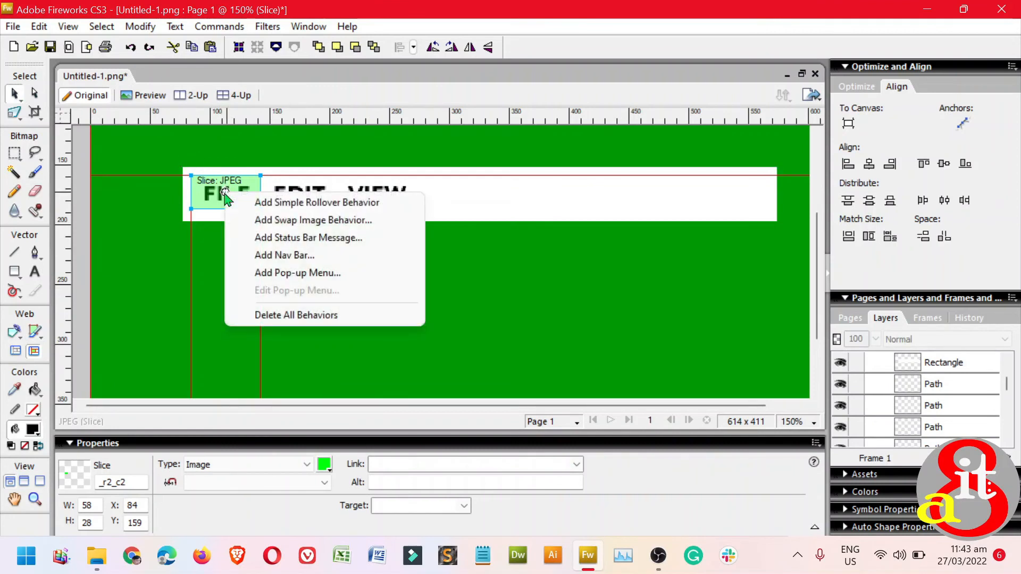
click(283, 273)
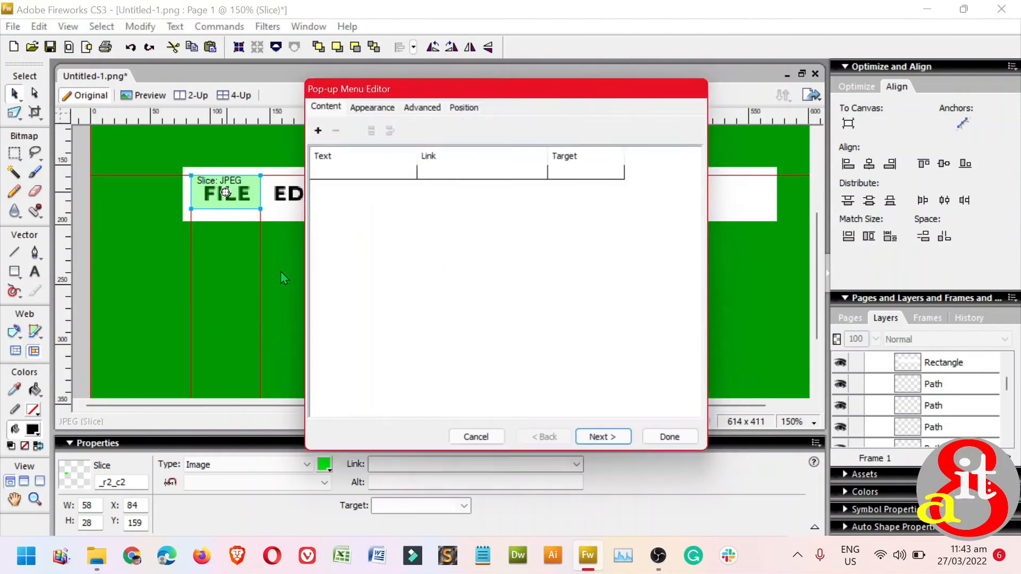
click(346, 177)
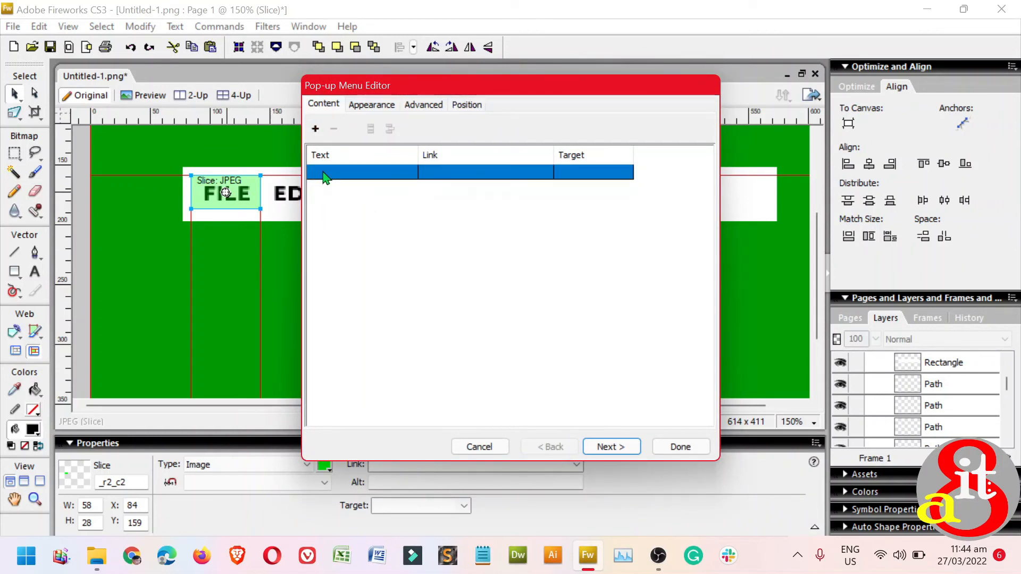
click(336, 170)
text(o)
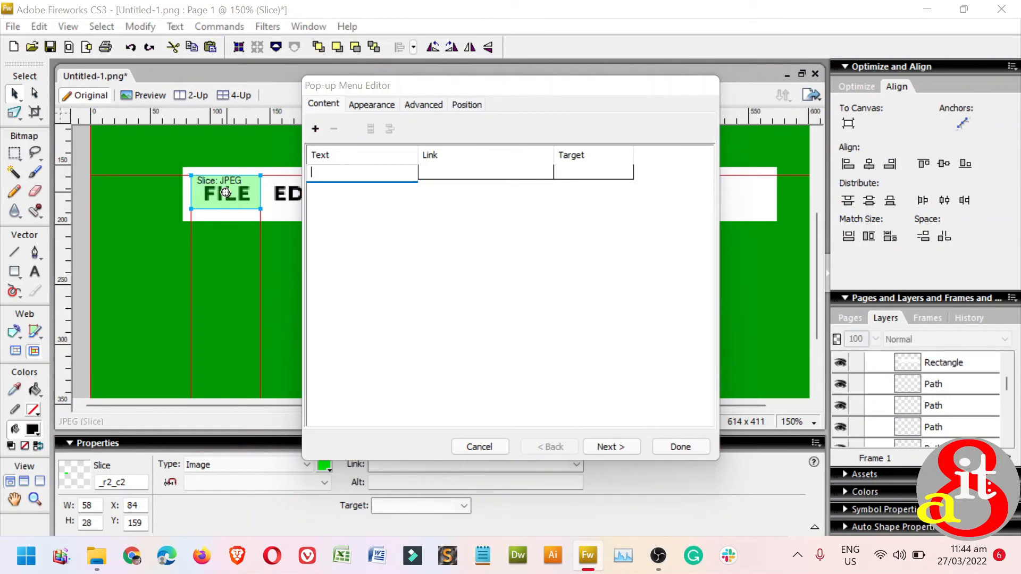
key(Caps_Lock)
text(Open)
click(451, 172)
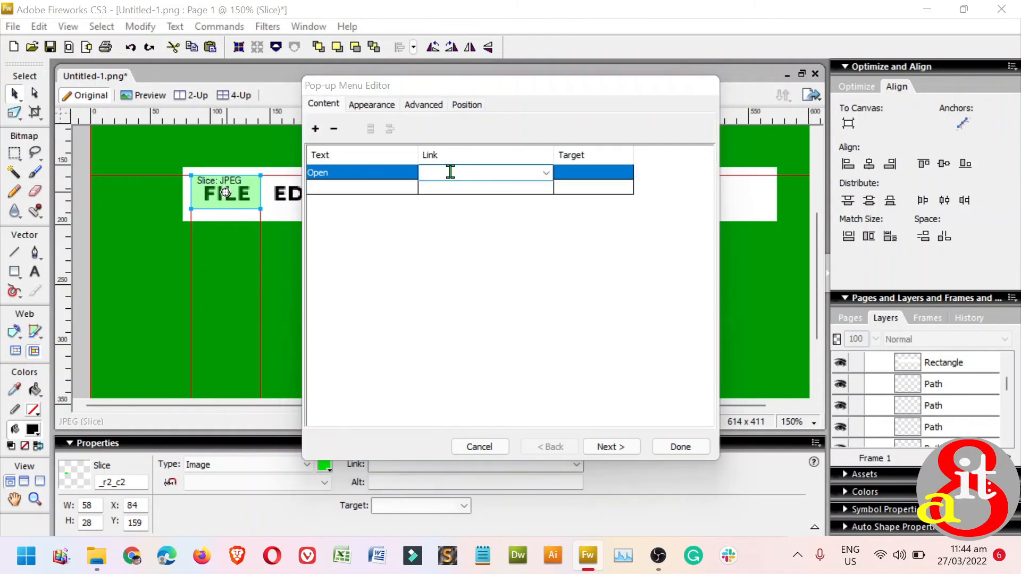
Enter Save and Exit as the second and third items of the pop-up menu
click(347, 187)
click(346, 187)
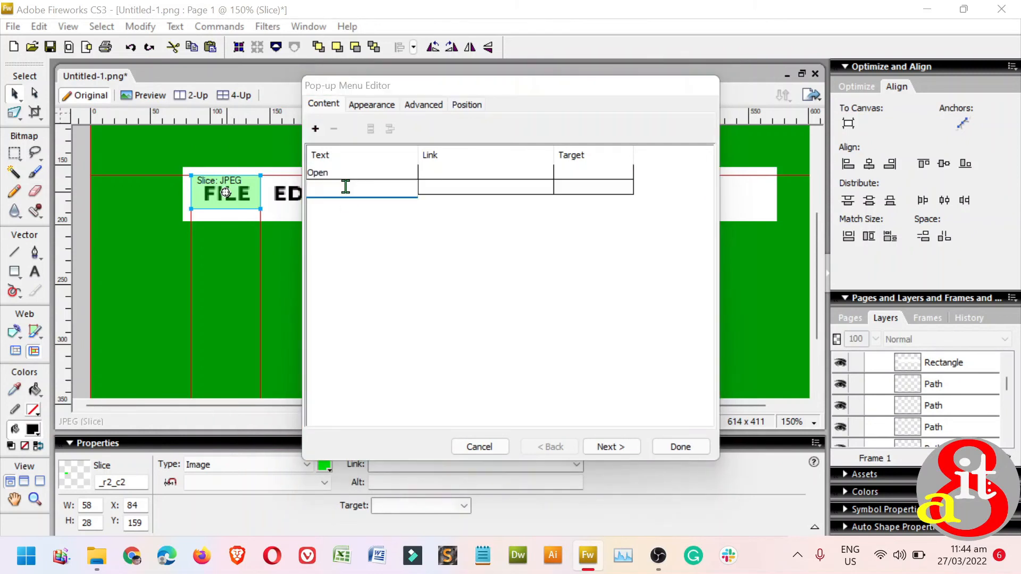
text(Save)
click(401, 210)
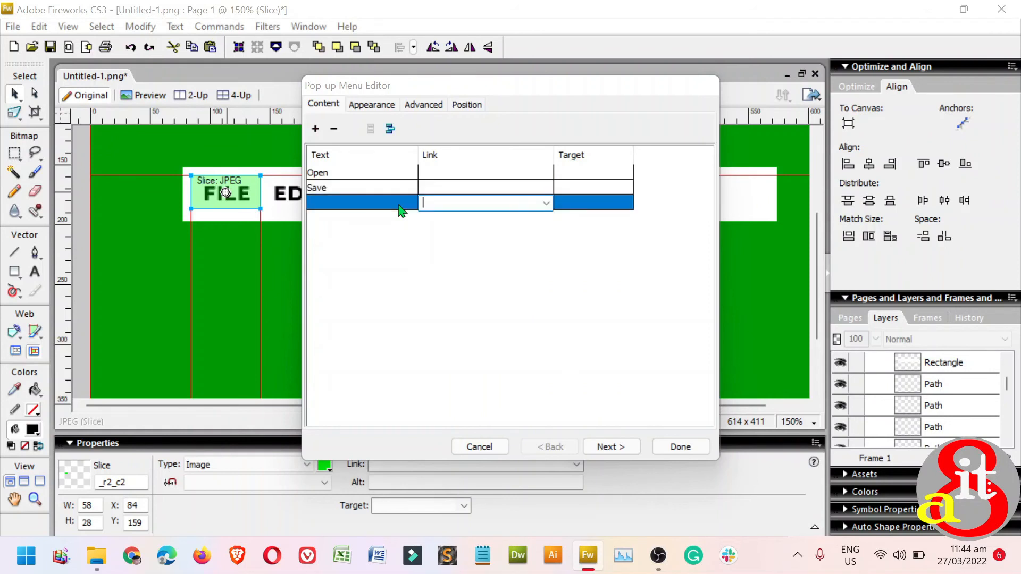
click(377, 207)
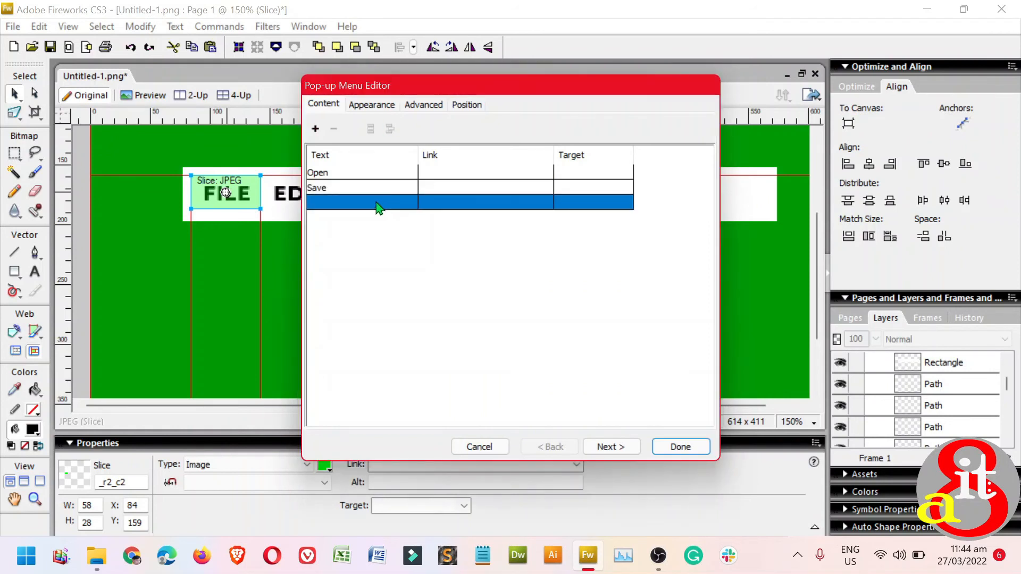
click(375, 202)
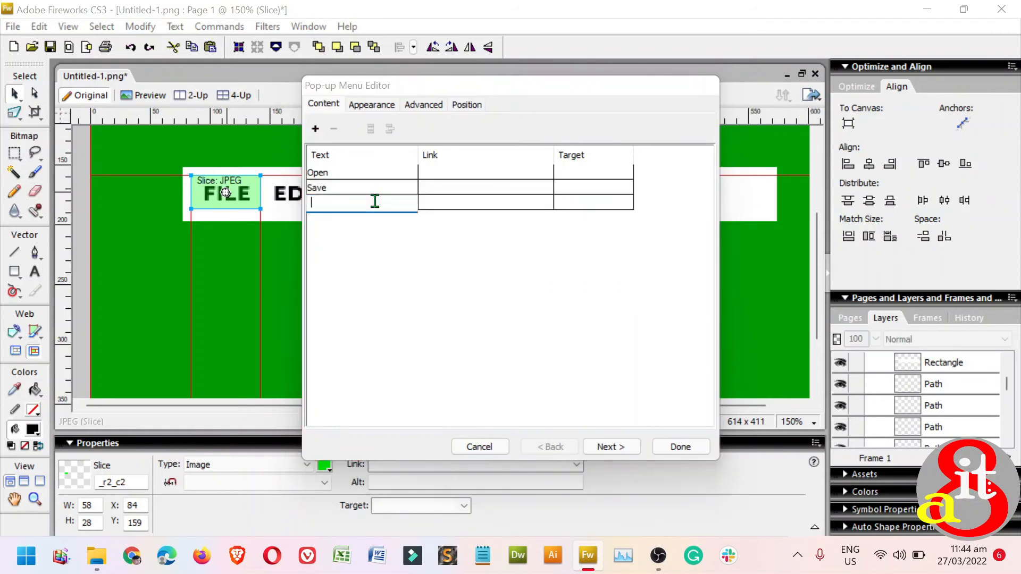
text(Exit)
click(628, 451)
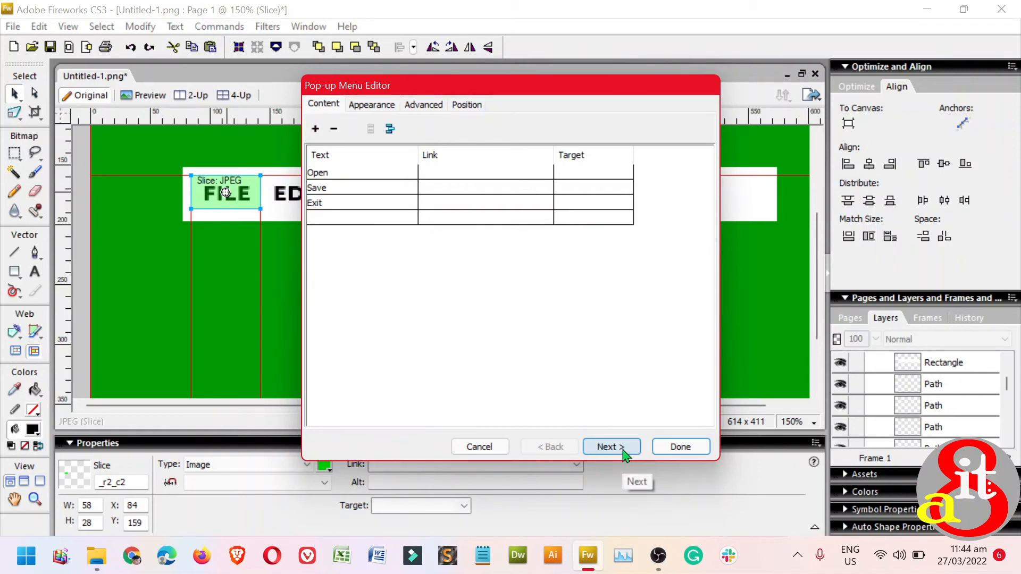
Set the pop-up menu's up-state appearance to black #000000 text on light grey #CCCCCC cells
click(620, 448)
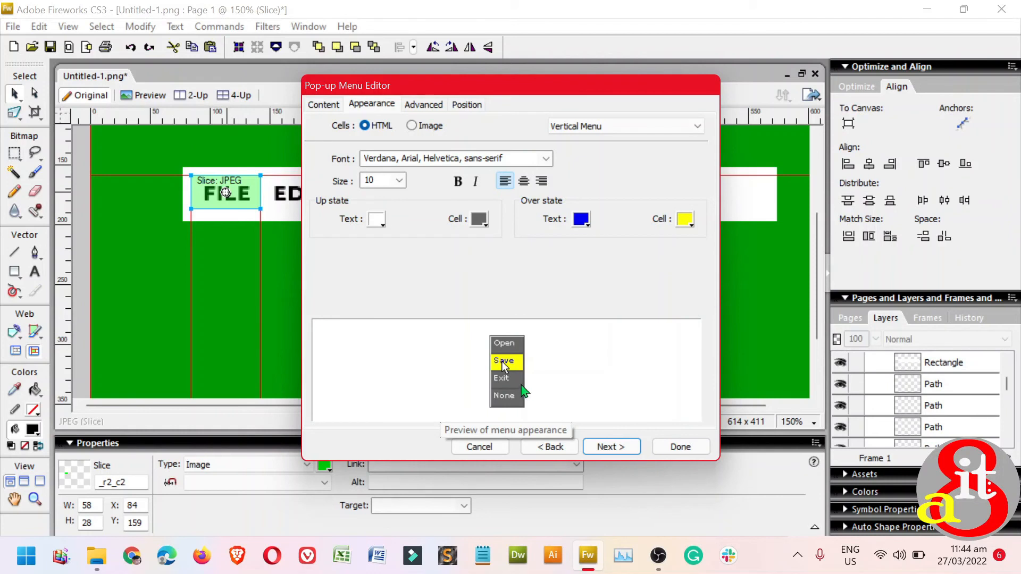
click(379, 224)
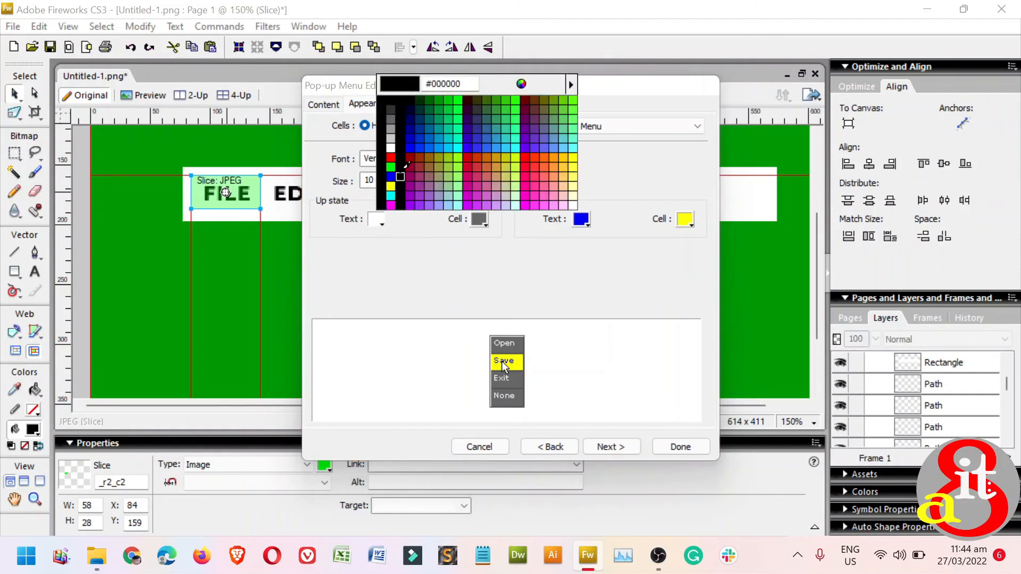
click(402, 169)
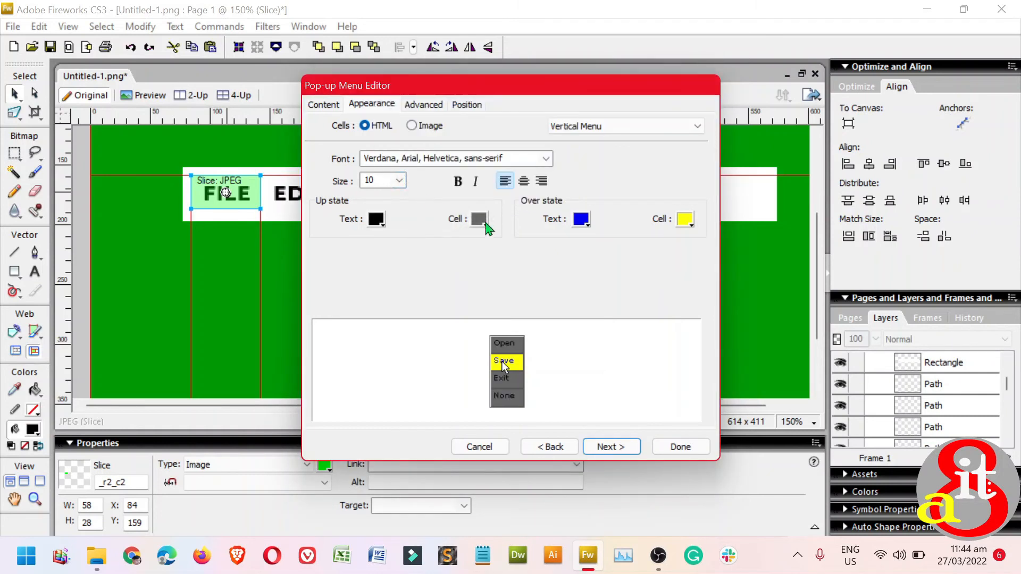
click(484, 226)
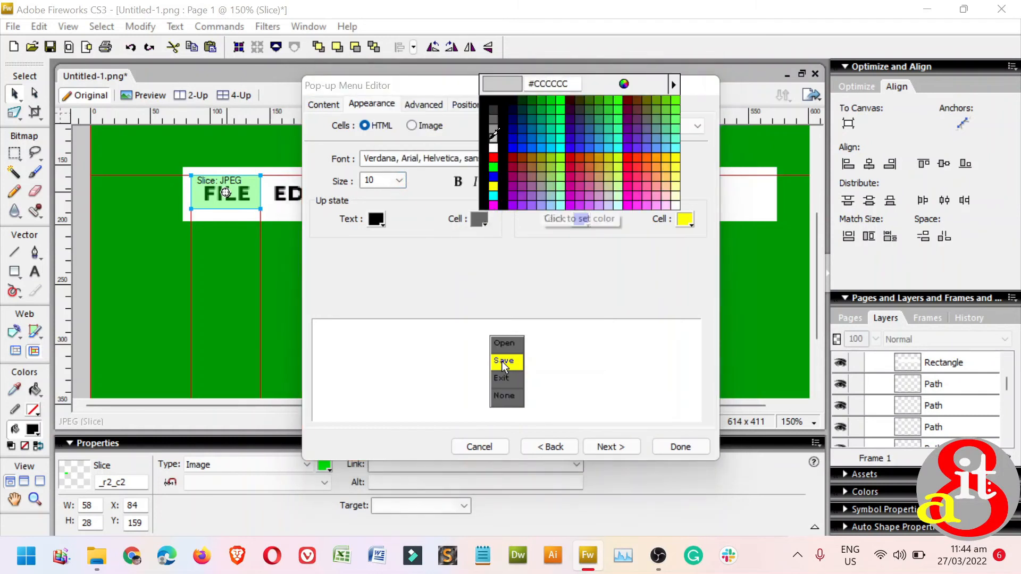
click(491, 137)
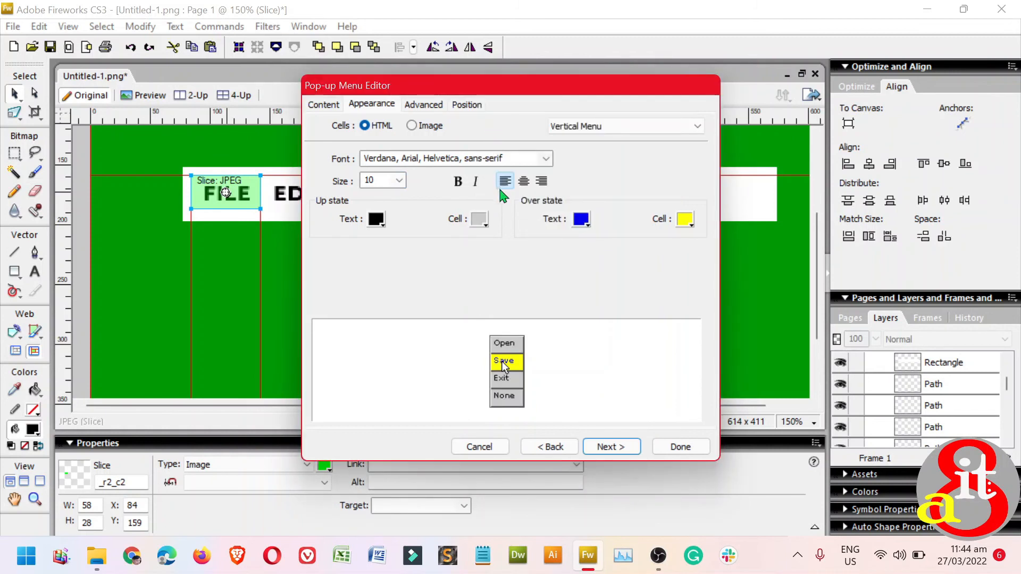
Set the pop-up menu's over-state appearance to dark blue text on white cells
click(585, 222)
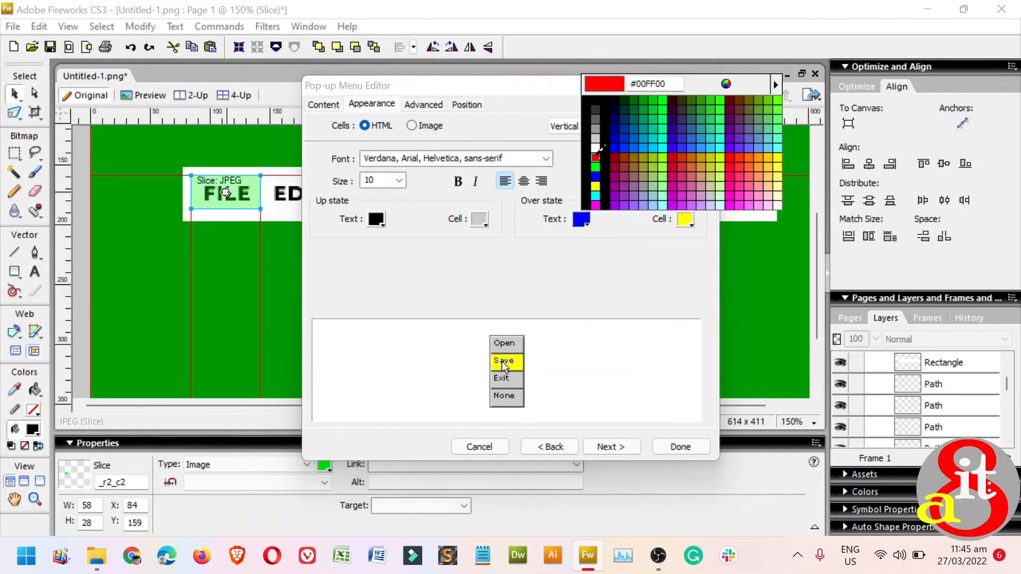
click(618, 116)
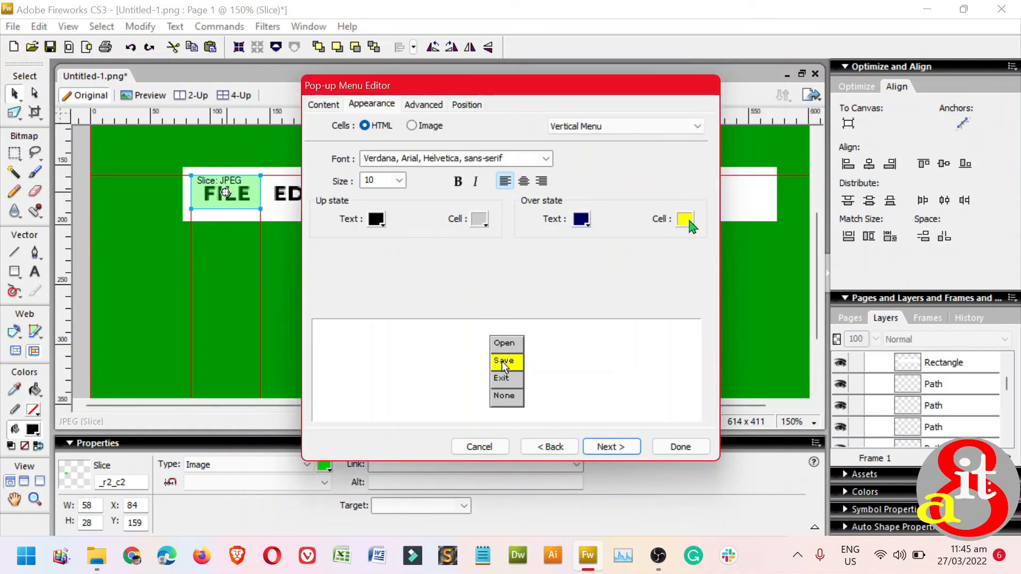
click(685, 221)
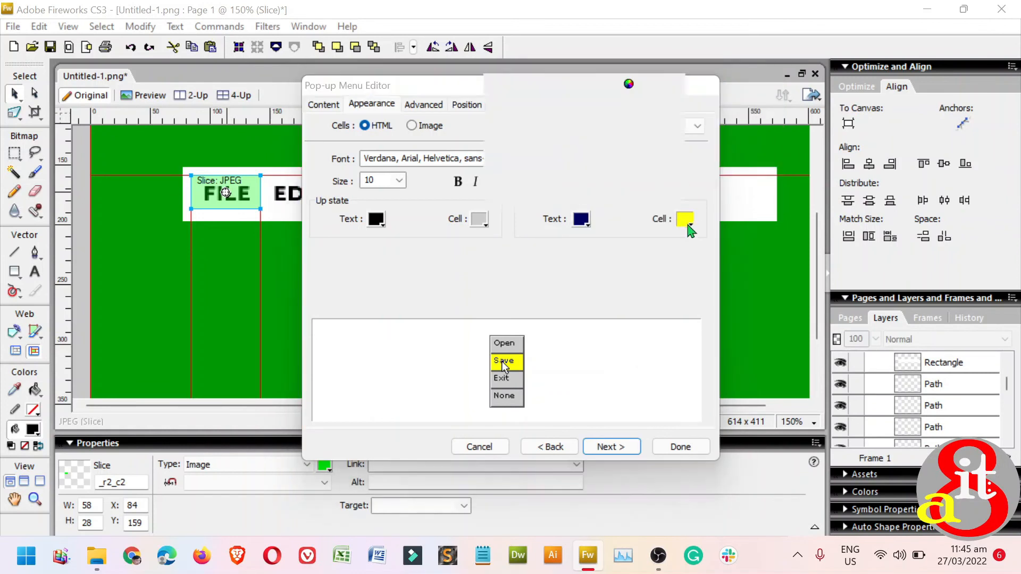
click(503, 145)
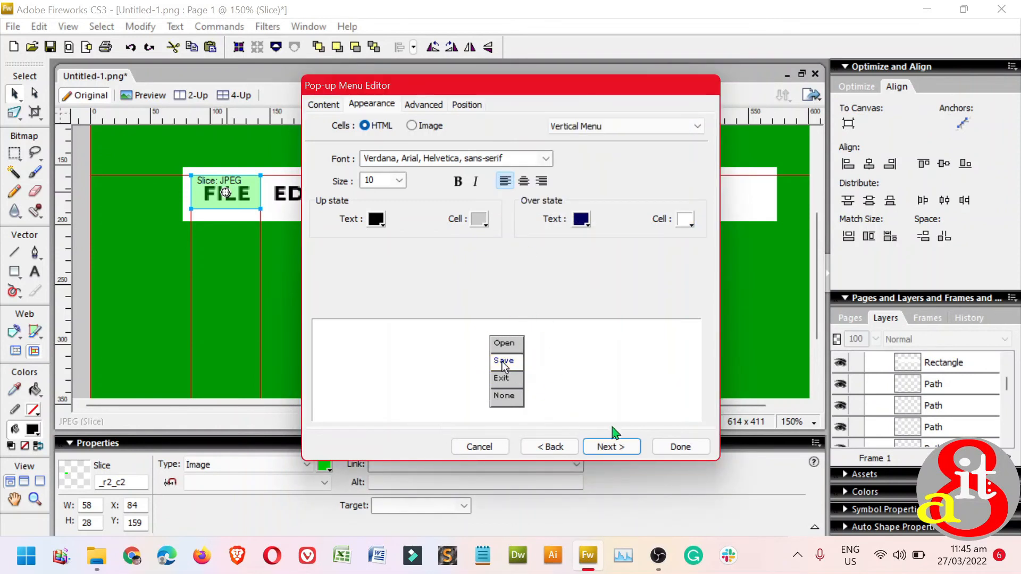
Set the pop-up menu's over state to white text on grey #666666 cells and make the menu text bold
click(687, 220)
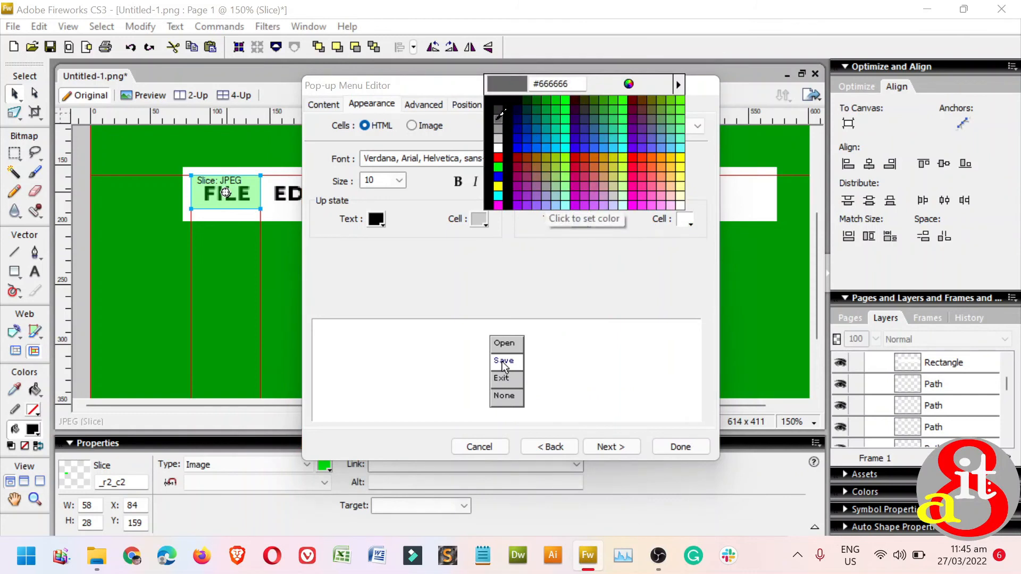
click(500, 117)
click(587, 223)
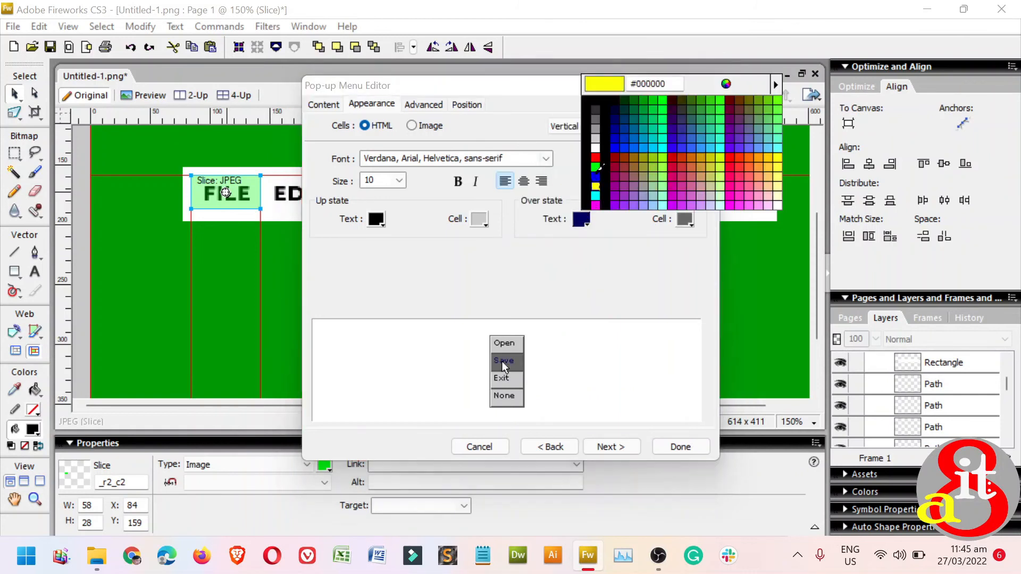
click(603, 203)
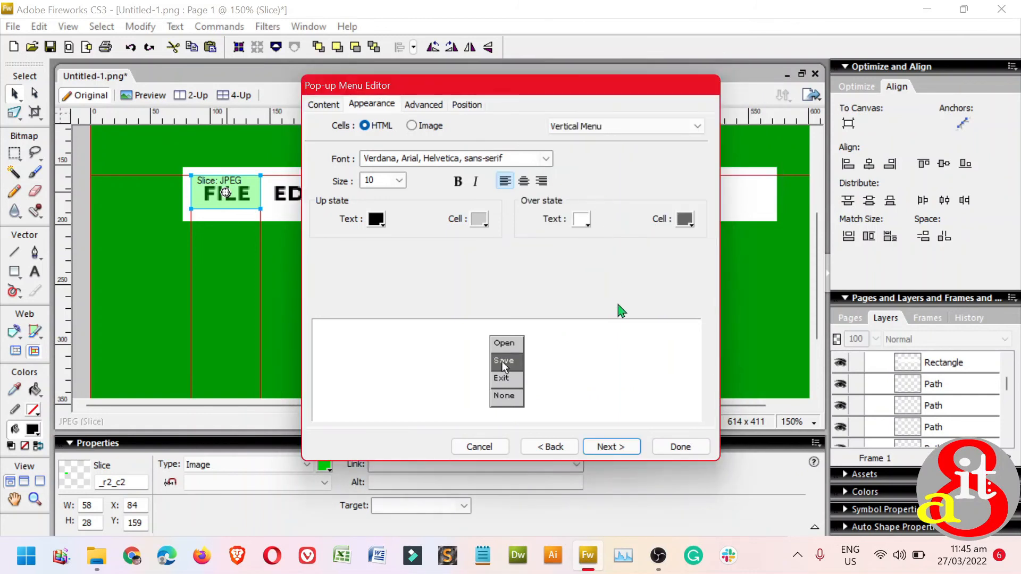
click(458, 183)
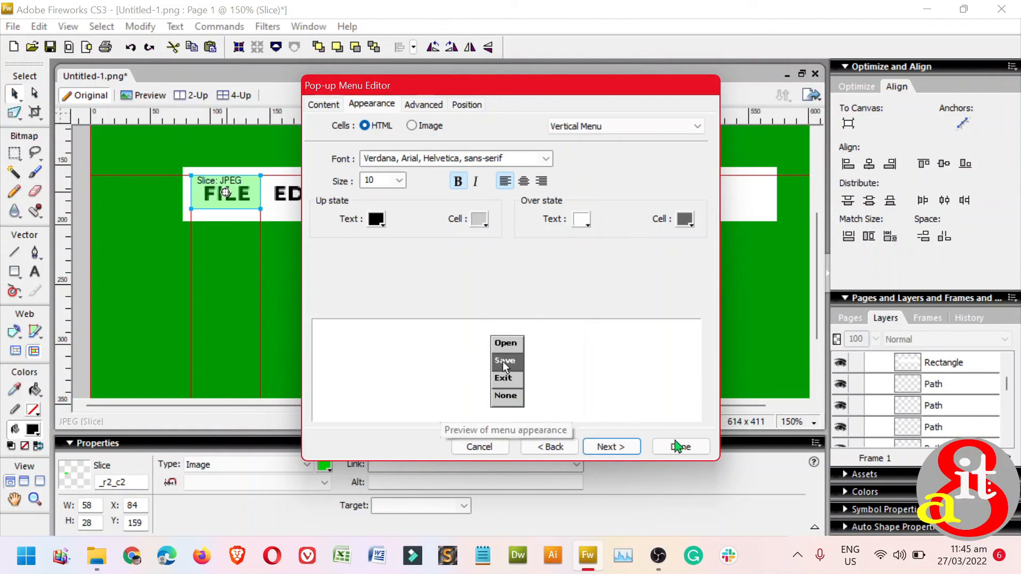
Keep the advanced cell and border settings, set the menu position's X offset to 15, adjust its Y offset, and finish the pop-up menu
click(618, 449)
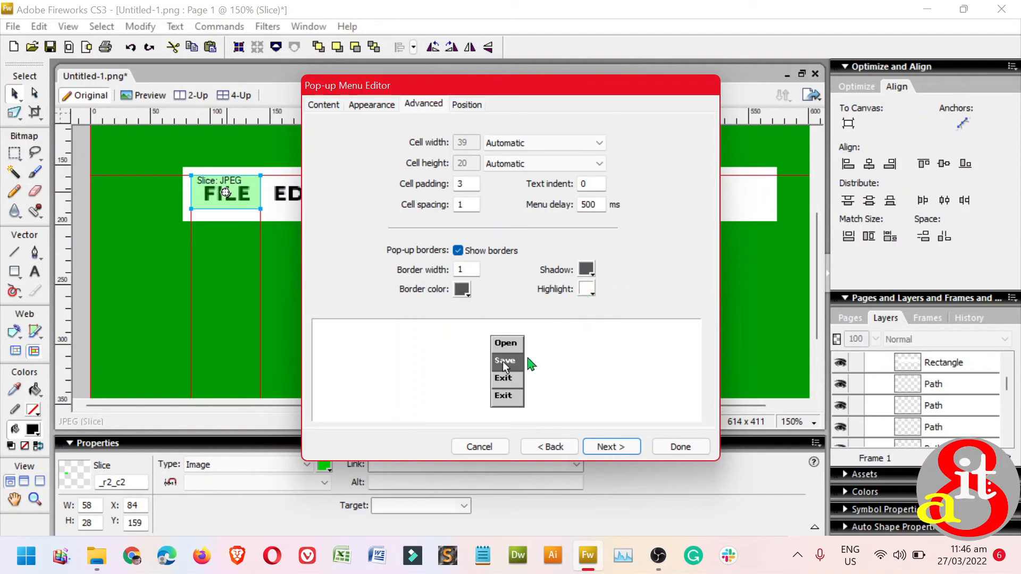
click(613, 448)
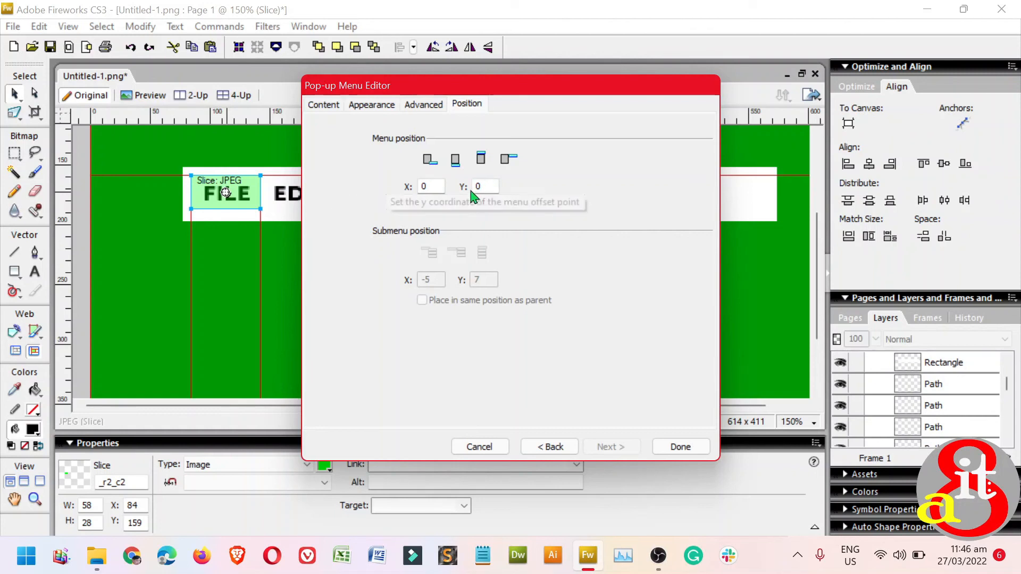
double_click(424, 186)
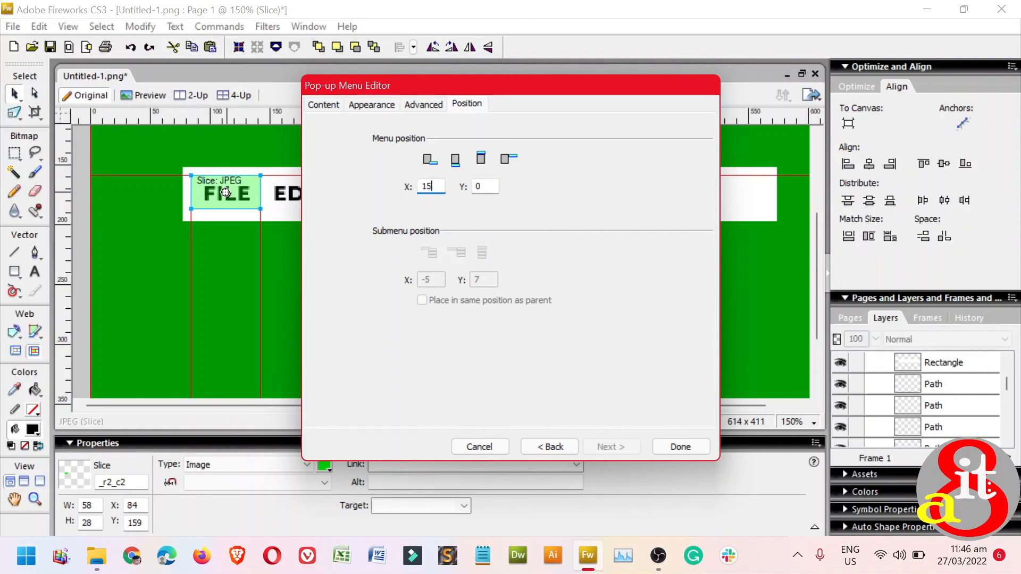
double_click(482, 188)
click(674, 449)
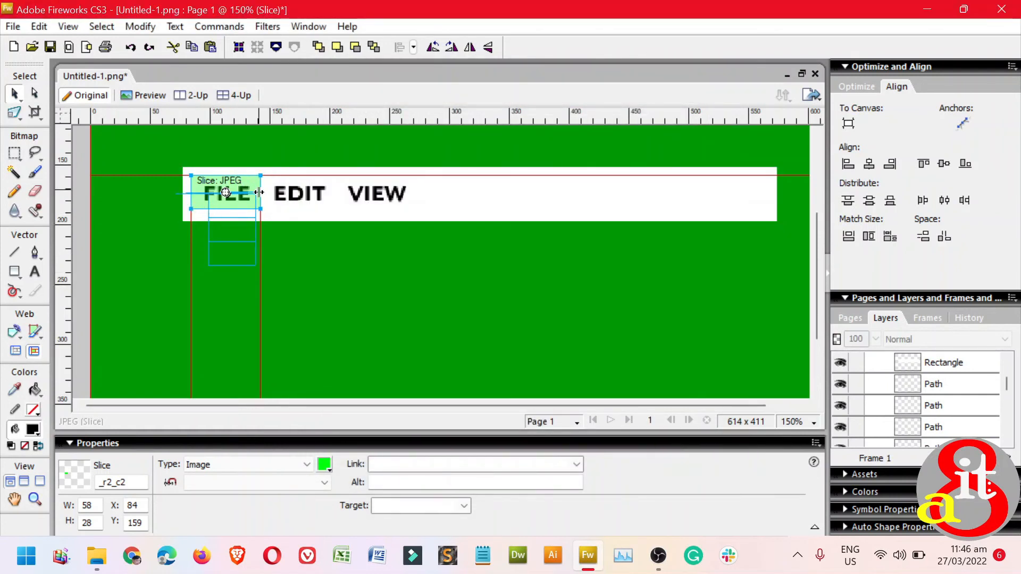
Move the pop-up menu outline down so that it starts directly beneath the FILE slice
click(226, 194)
drag(226, 208, 225, 212)
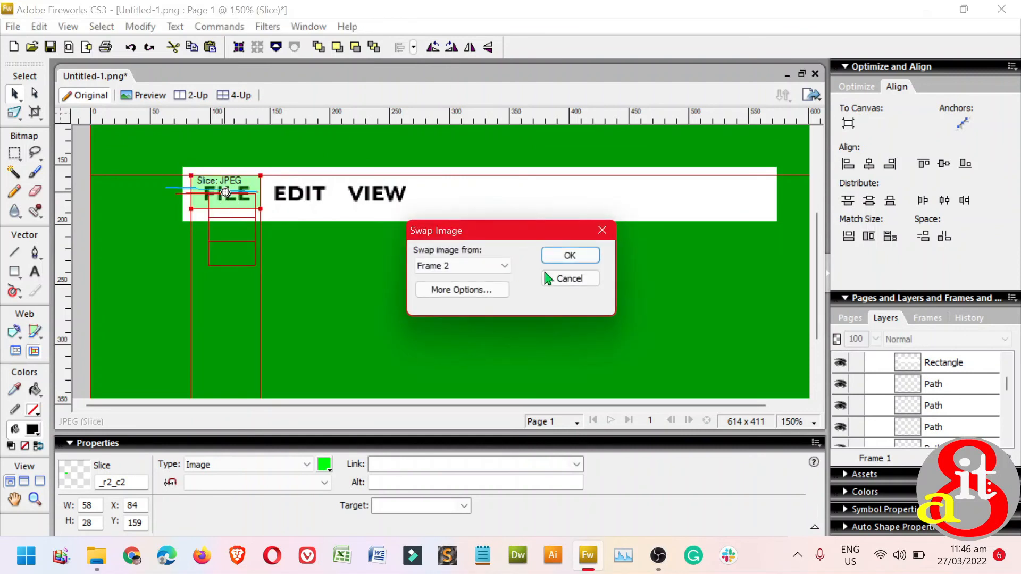
click(568, 278)
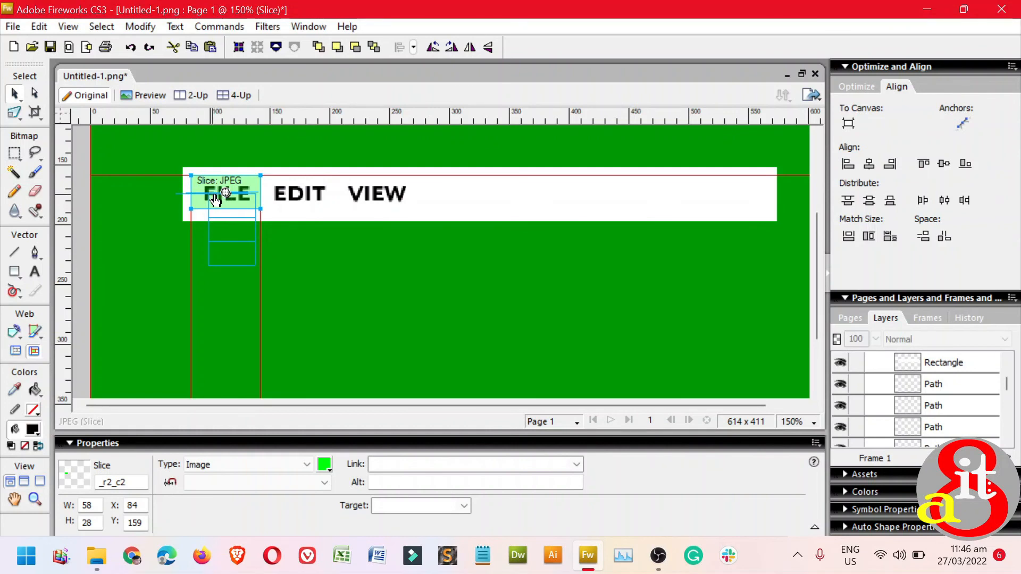
mouse_move(224, 215)
mouse_down()
mouse_move(224, 239)
mouse_move(237, 236)
mouse_move(226, 239)
mouse_move(231, 280)
mouse_move(225, 236)
mouse_up()
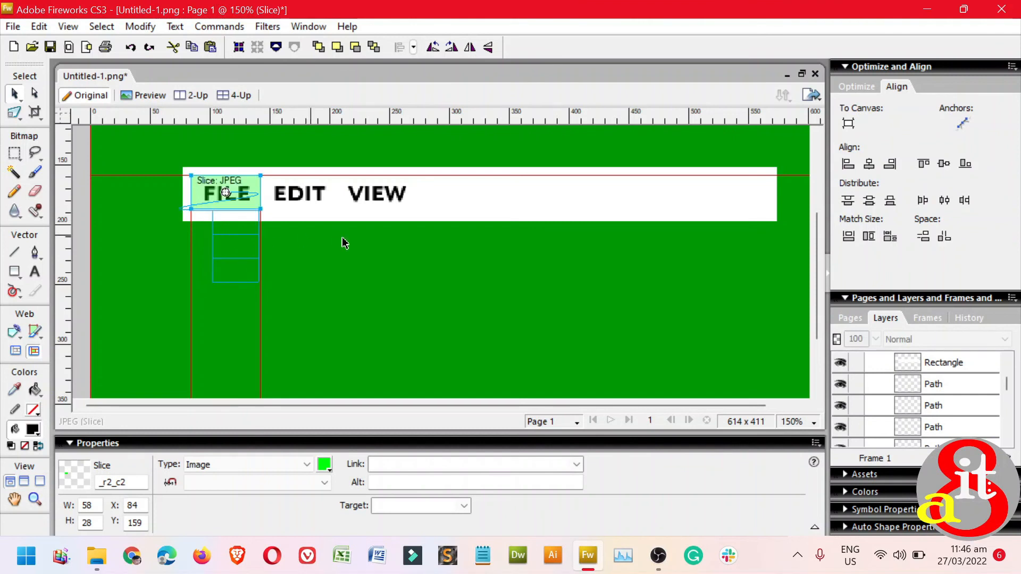
Preview the page in the primary browser and check the pop-up menu under FILE
click(814, 98)
mouse_move(871, 281)
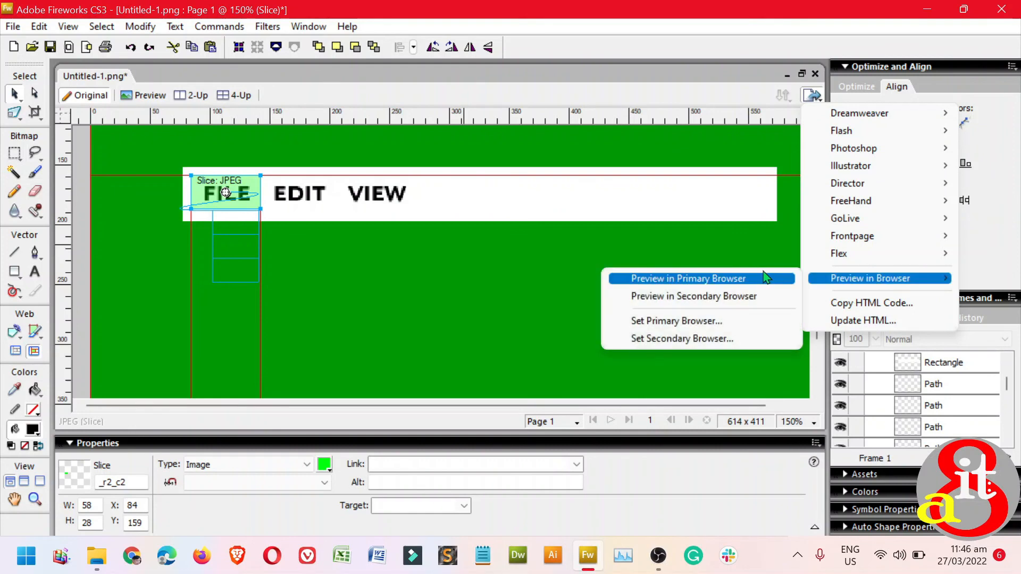
click(757, 276)
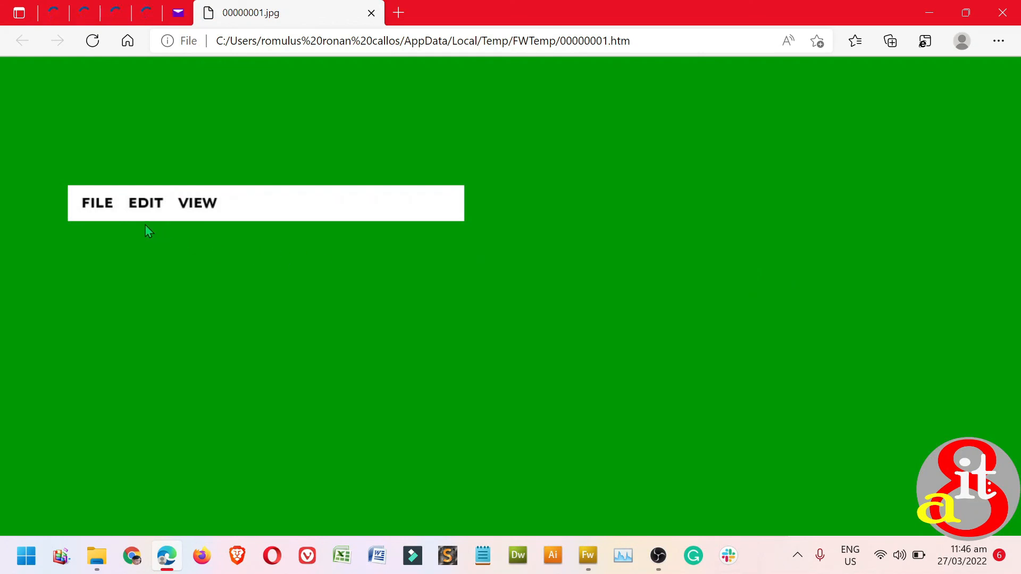
mouse_move(107, 213)
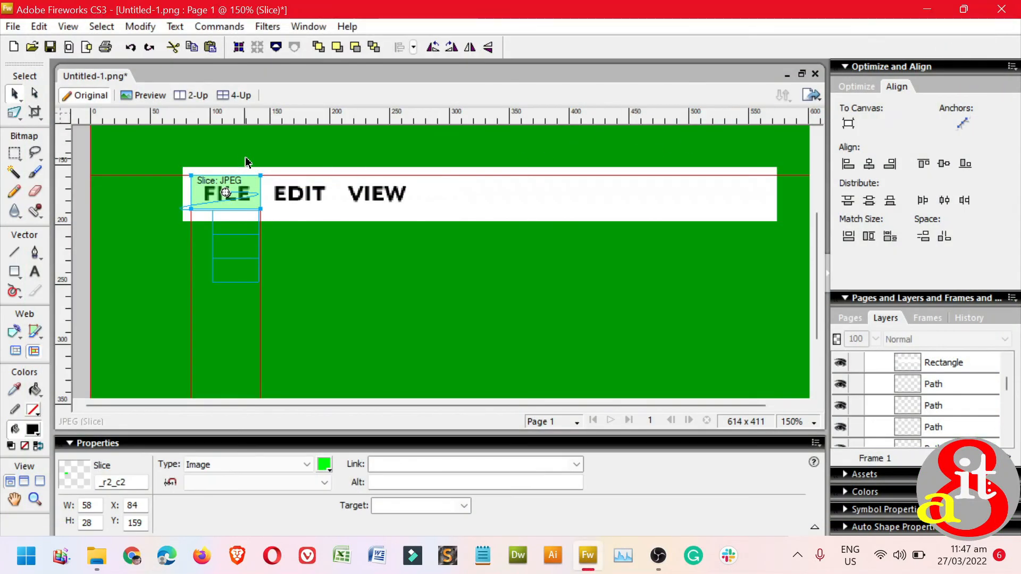
Add a horizontal guide along the FILE slice's lower edge and scale the white rectangle to 490 by 28 pixels at X 84, Y 159
drag(254, 120, 209, 209)
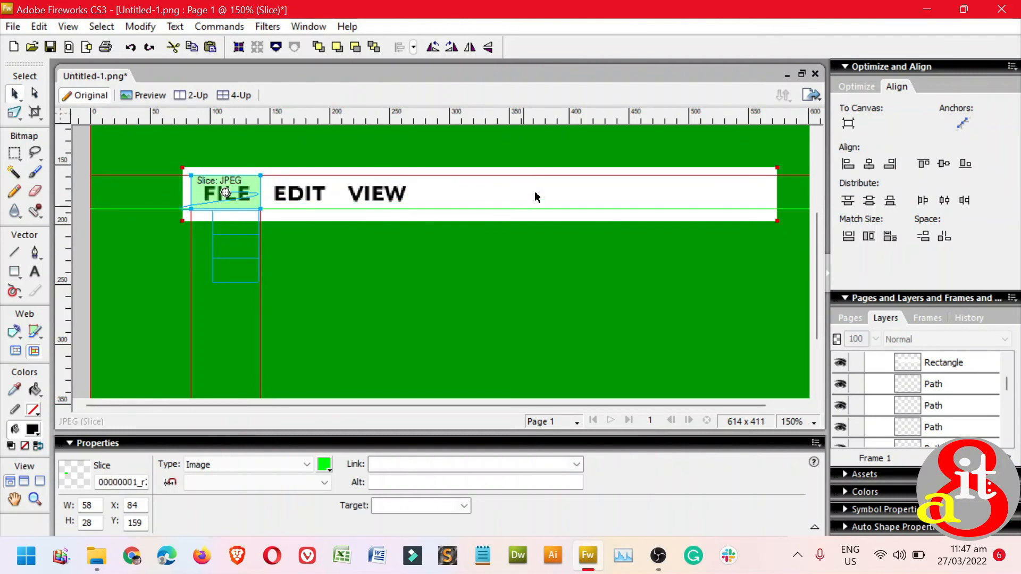
click(383, 216)
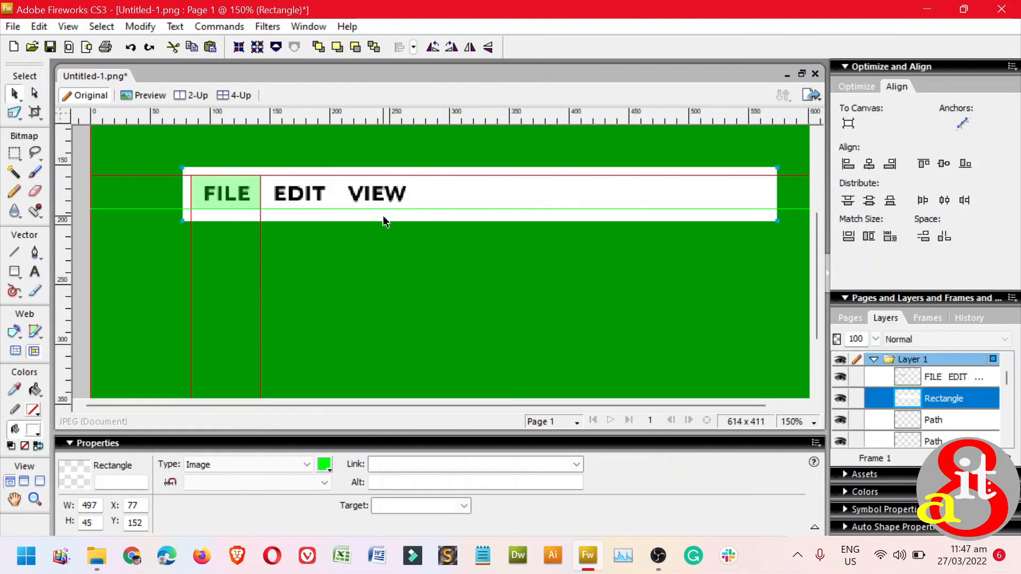
click(14, 112)
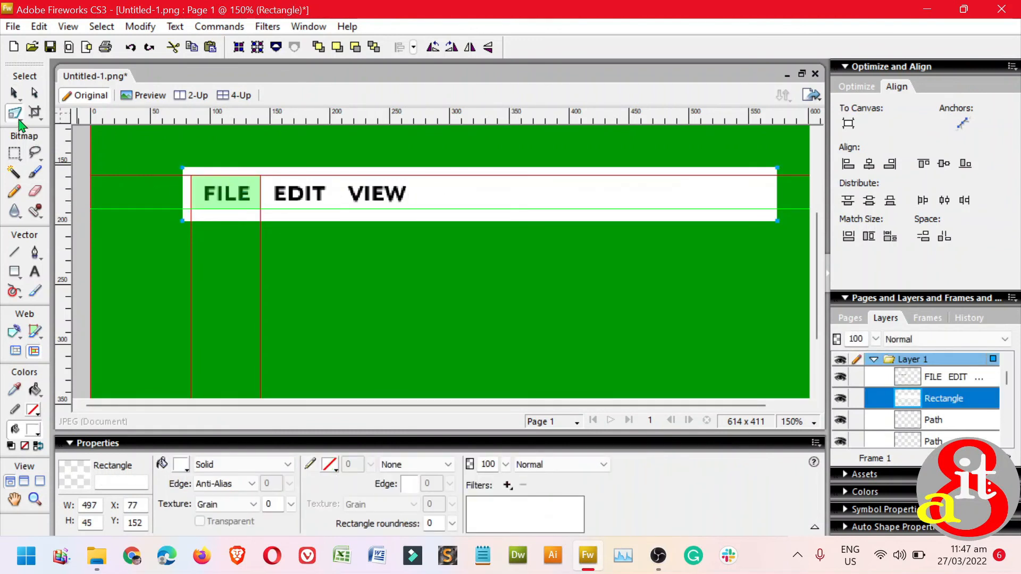
click(54, 129)
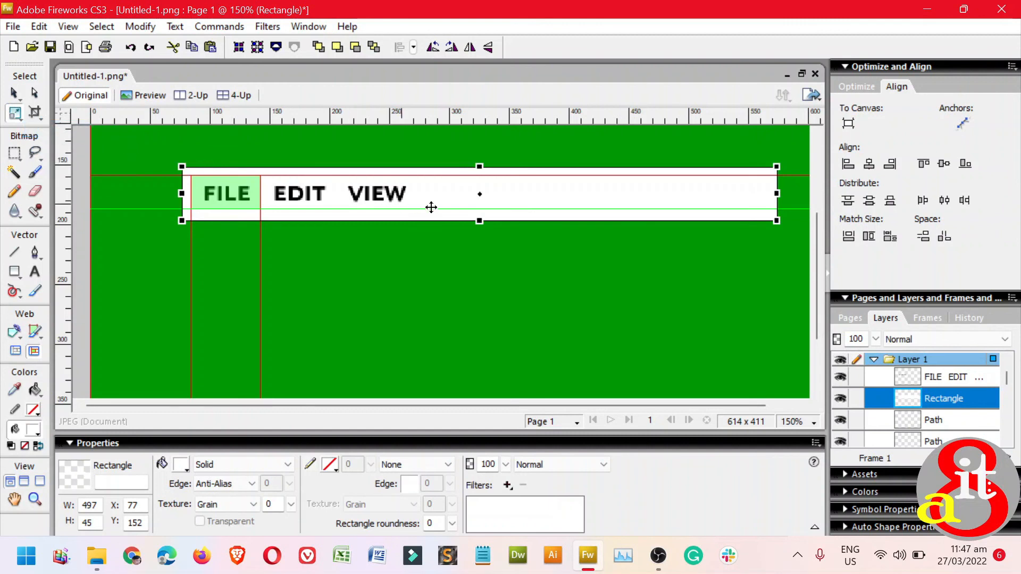
drag(480, 221, 479, 209)
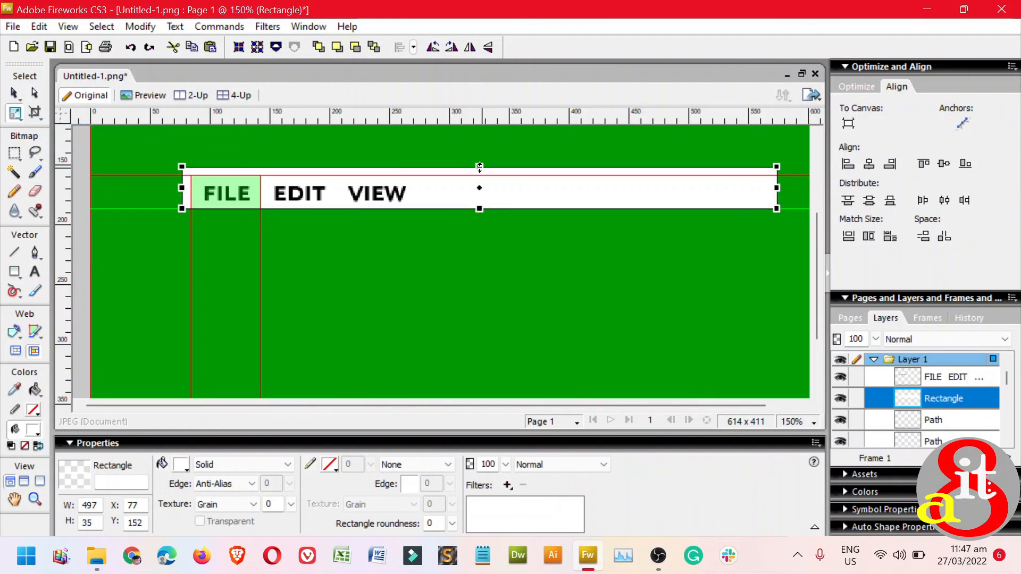
drag(480, 167, 480, 175)
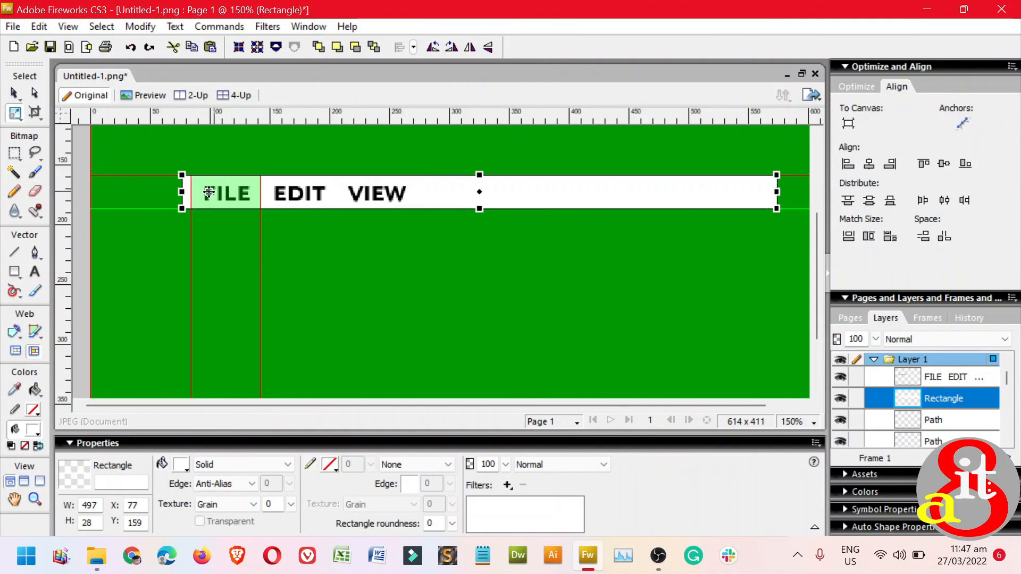
drag(188, 194, 196, 194)
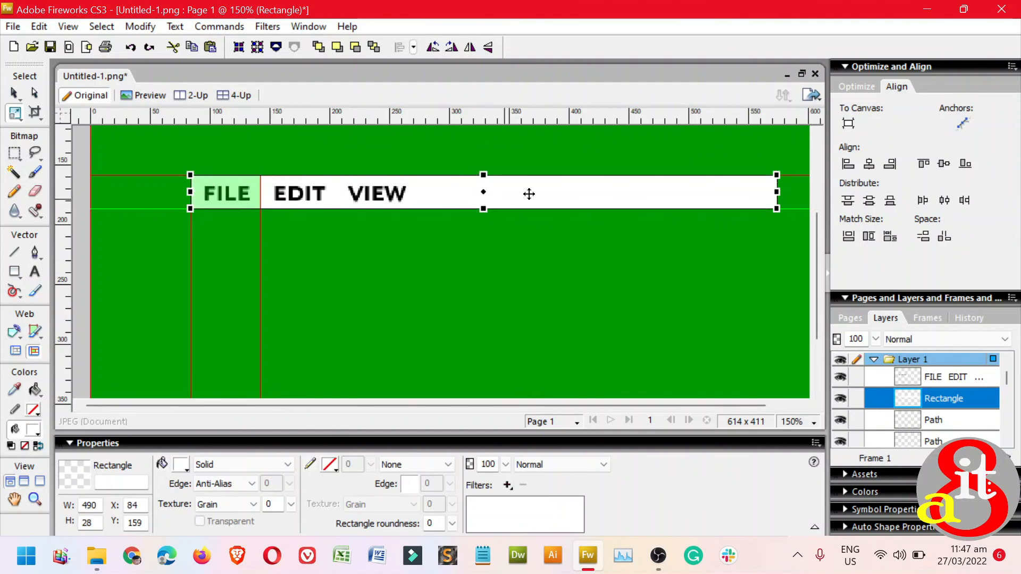
click(15, 93)
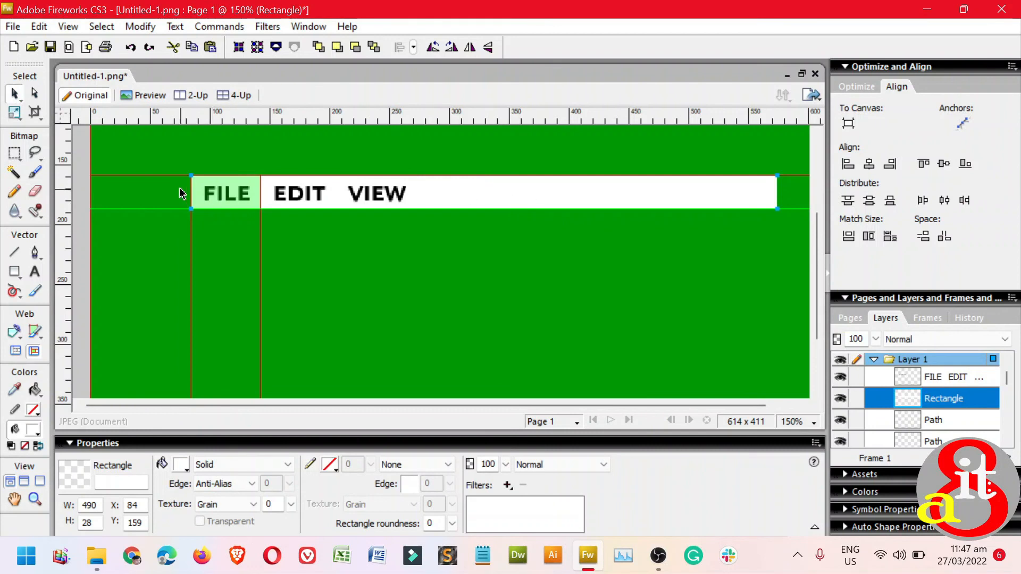
Fill the menu bar rectangle with a linear gradient and deselect it
click(232, 194)
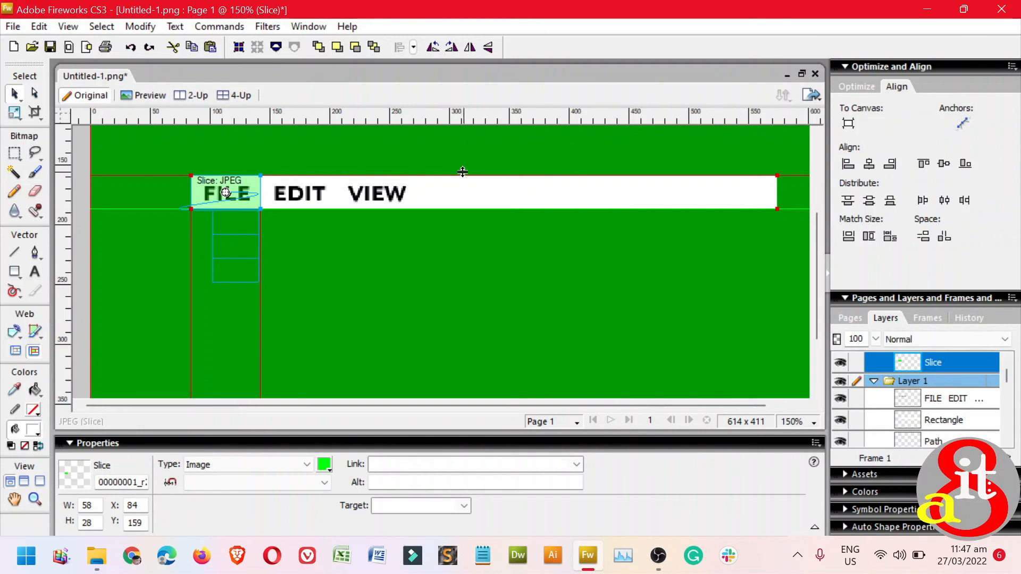
click(497, 193)
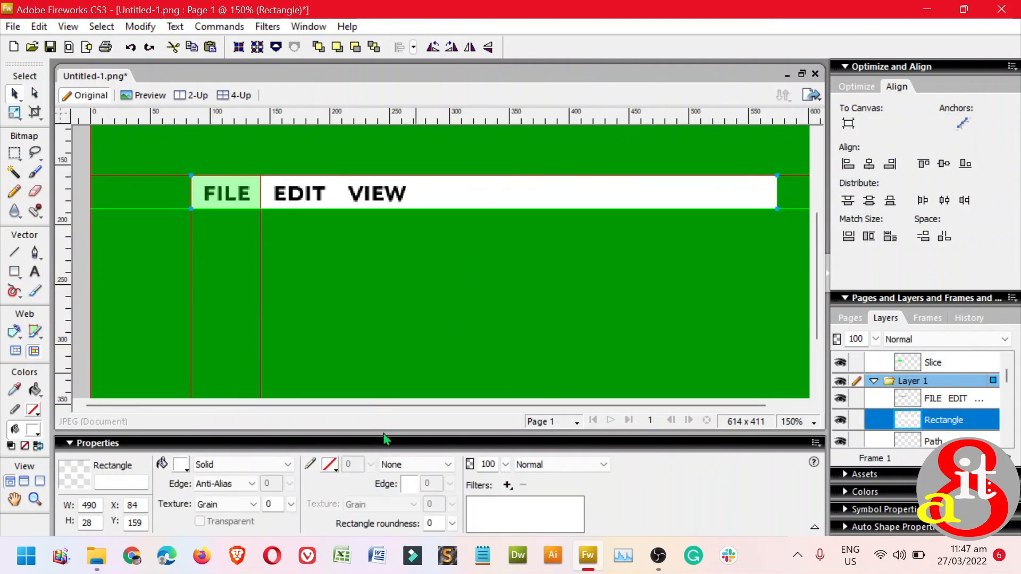
click(238, 468)
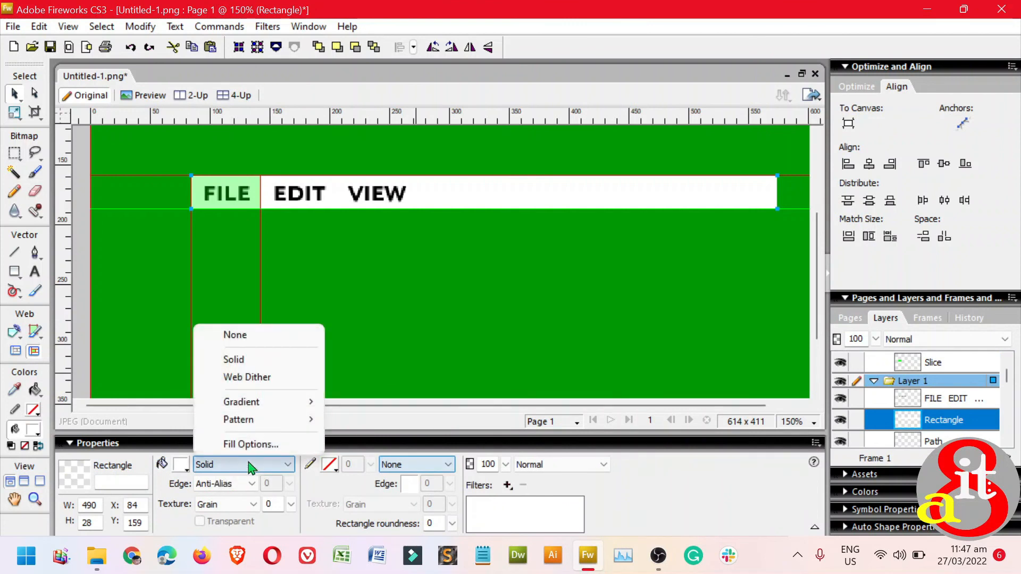
mouse_move(278, 411)
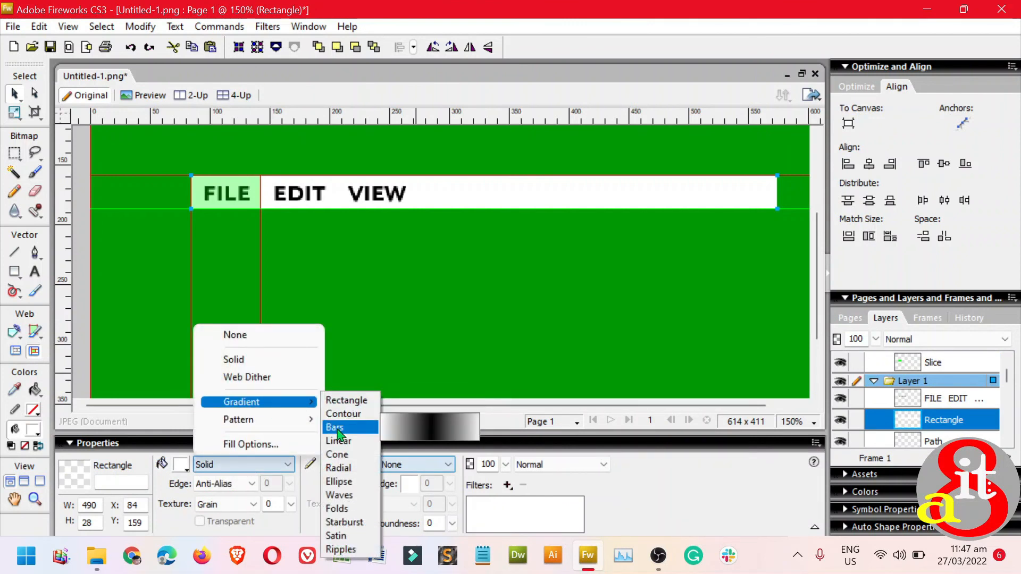
click(338, 441)
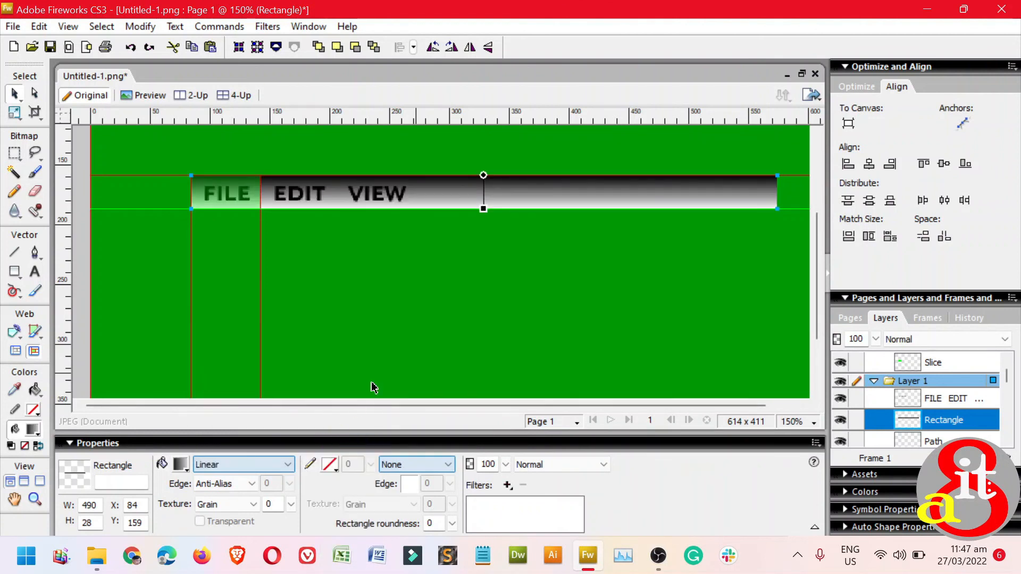
click(403, 349)
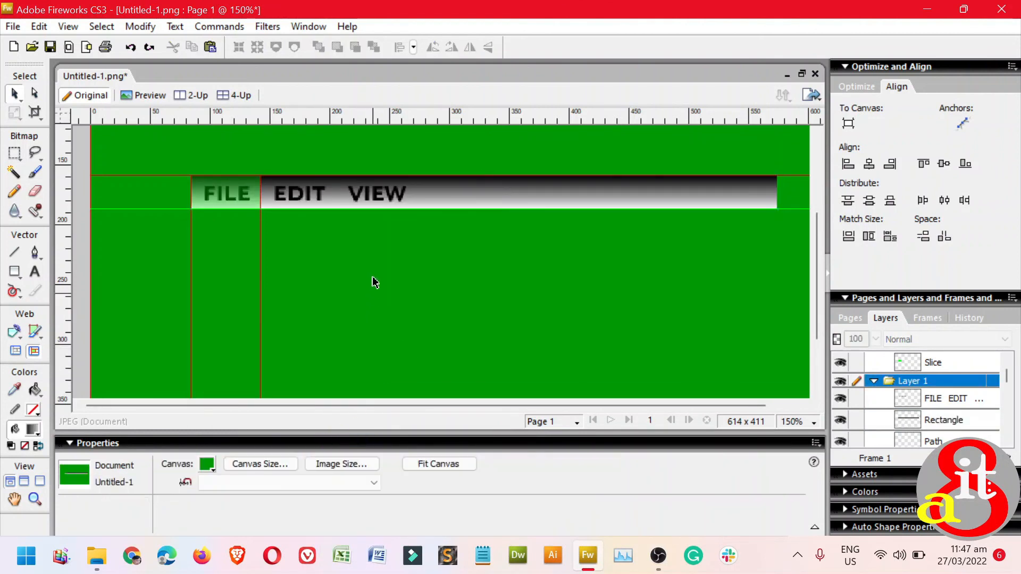
Preview the page with the gradient menu bar in the primary browser
click(811, 95)
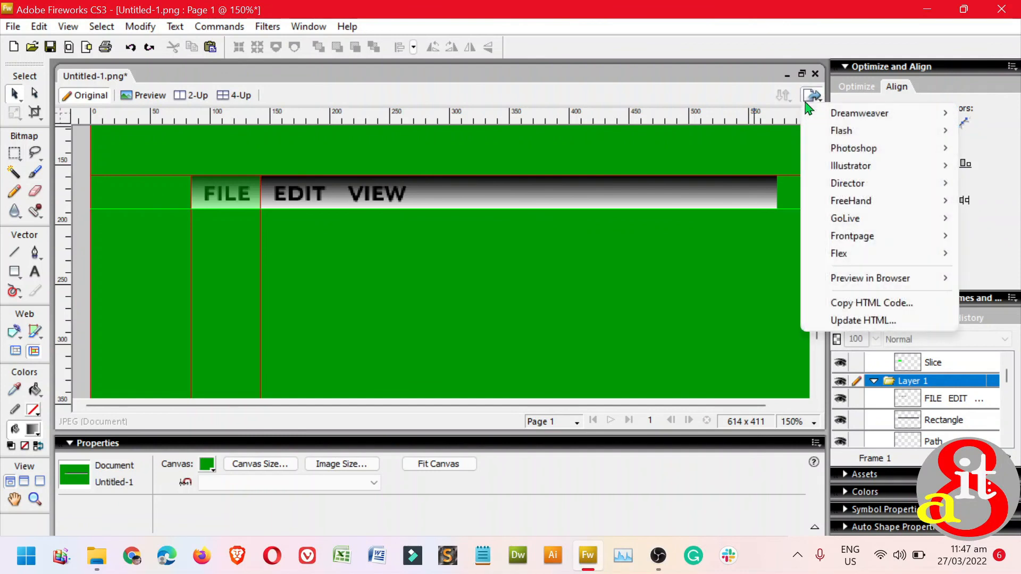
mouse_move(848, 278)
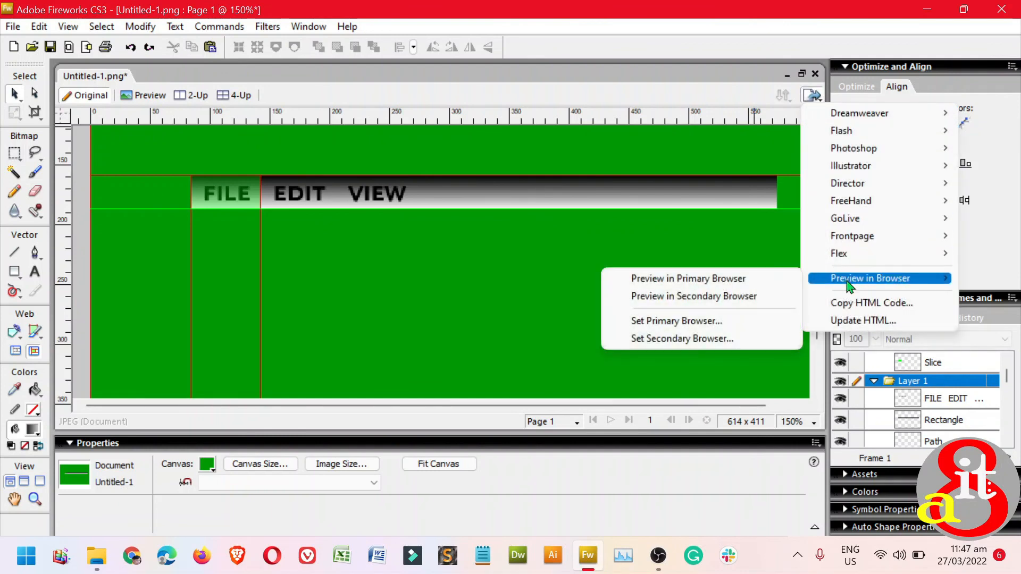
click(744, 277)
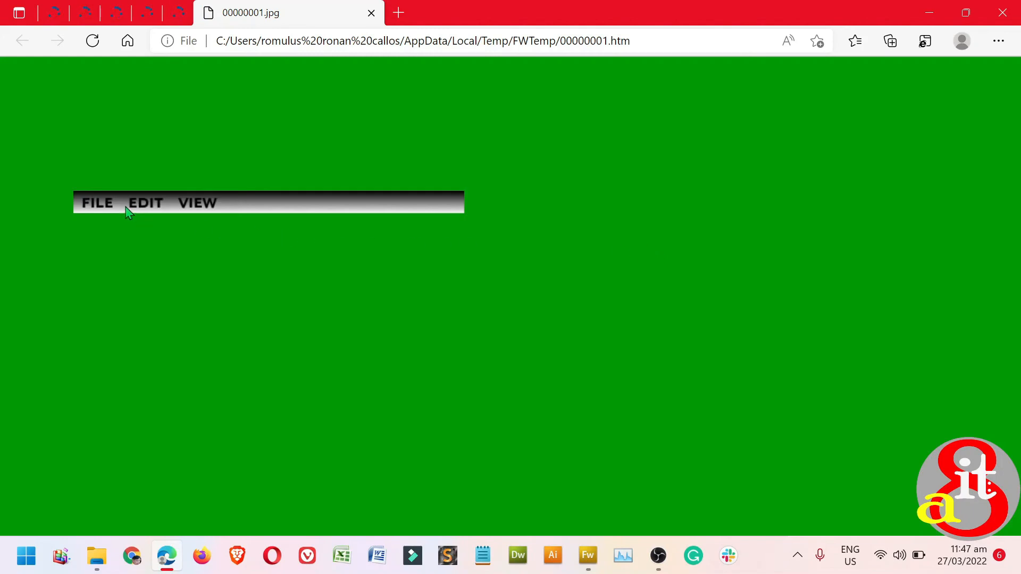
Close the browser preview and set the FILE pop-up menu's cell width to a fixed 35 pixels
mouse_move(106, 207)
click(1003, 14)
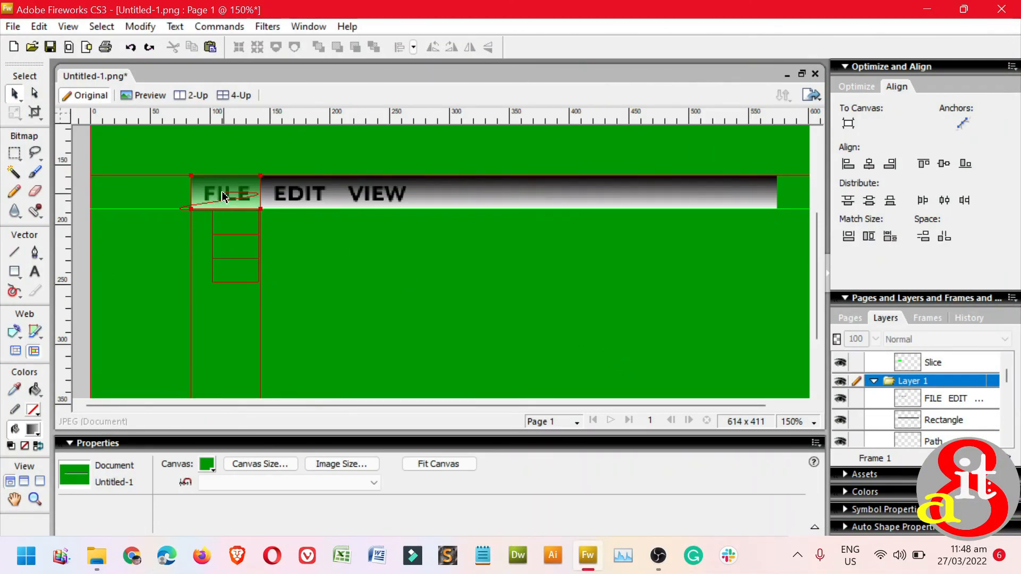
click(228, 196)
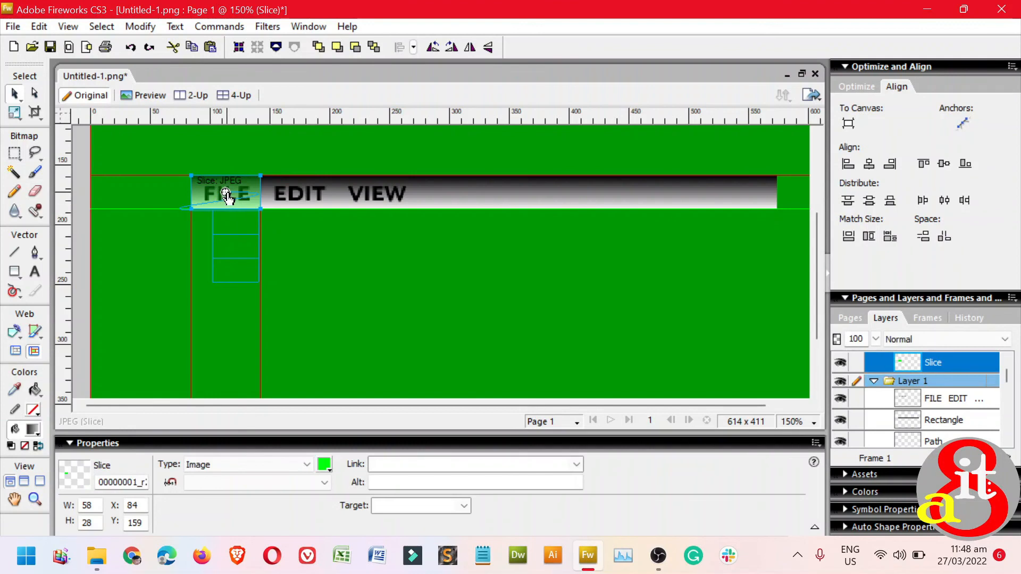
click(225, 192)
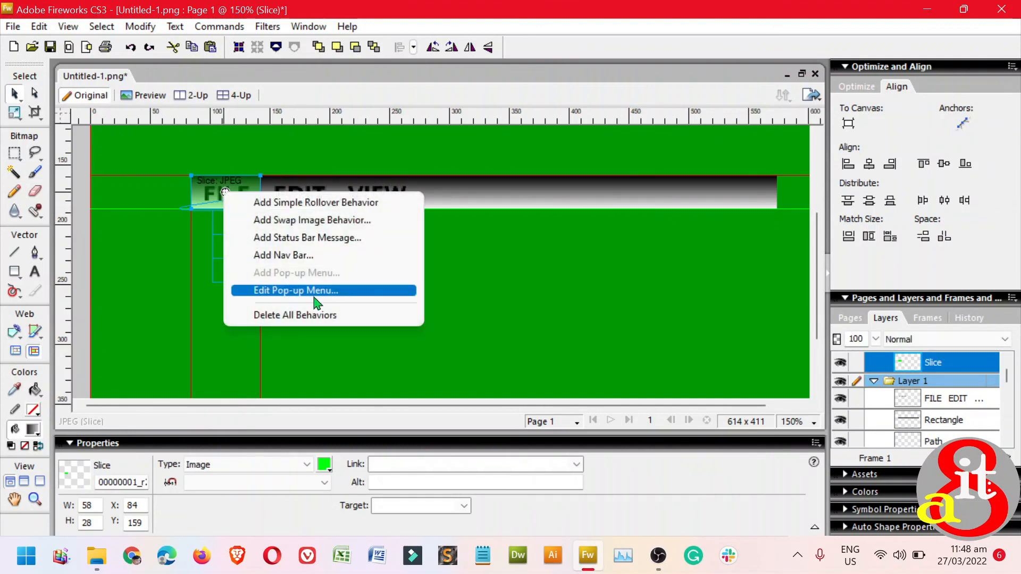
click(337, 291)
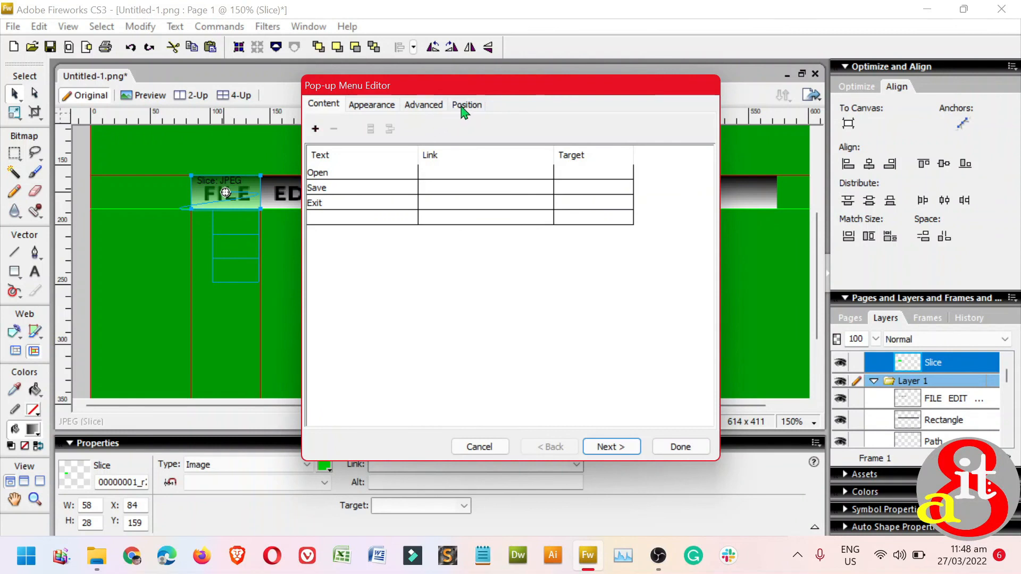
click(426, 105)
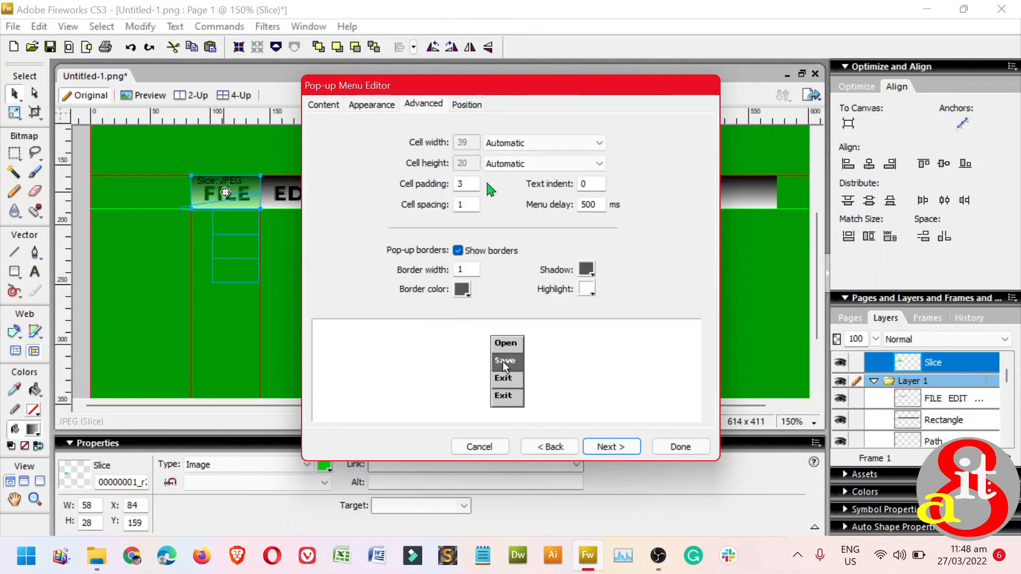
click(560, 145)
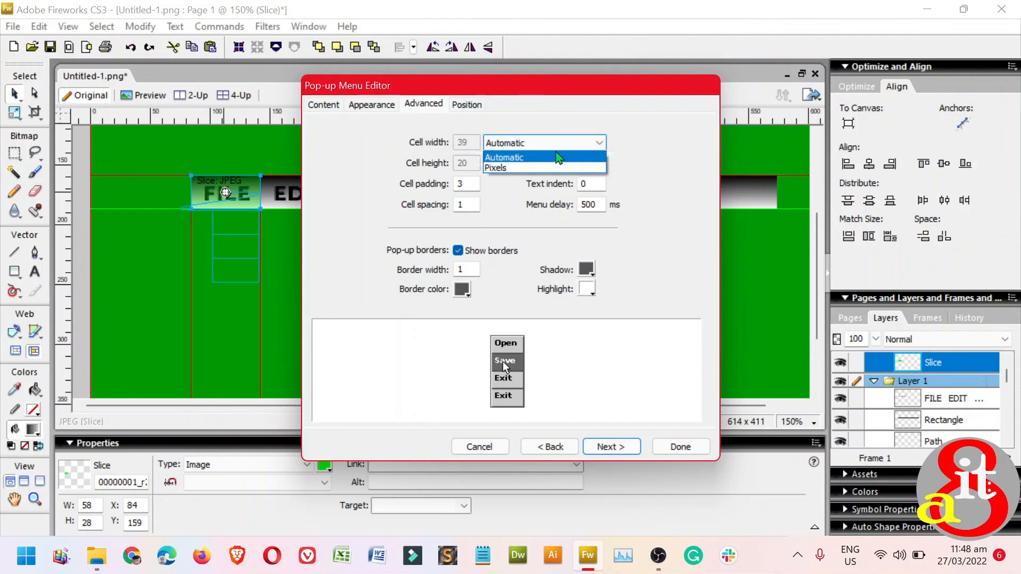
click(497, 168)
drag(471, 143, 441, 146)
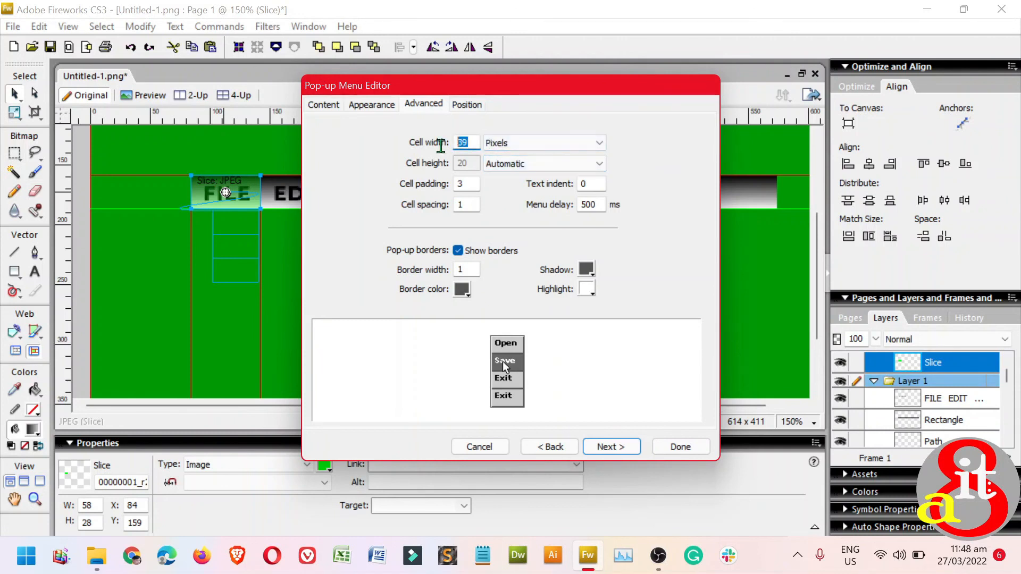
text(35)
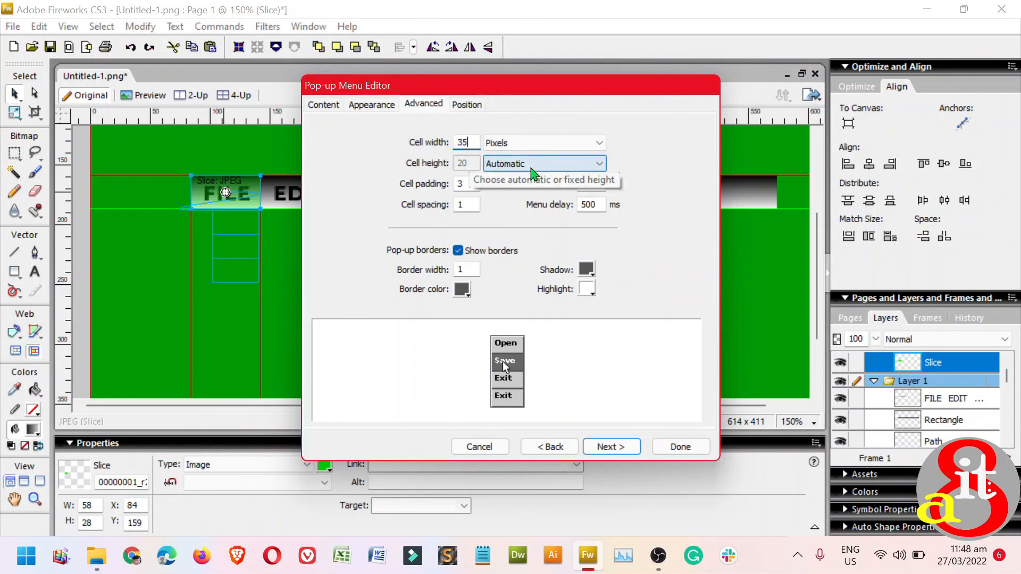
Set the FILE pop-up menu's cell height to a fixed 25 pixels and finish editing the menu
click(526, 164)
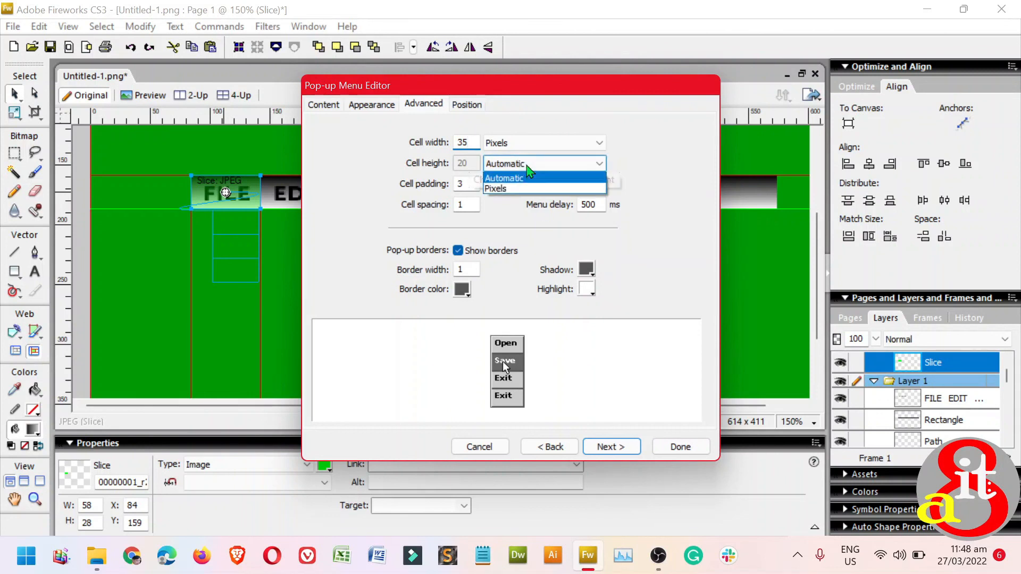
click(503, 189)
text(25)
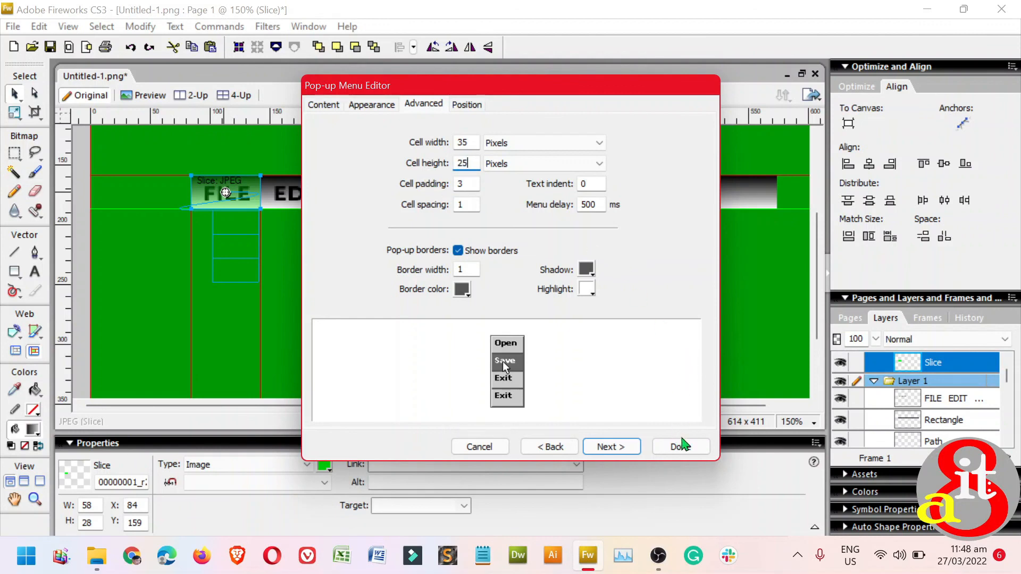
click(680, 447)
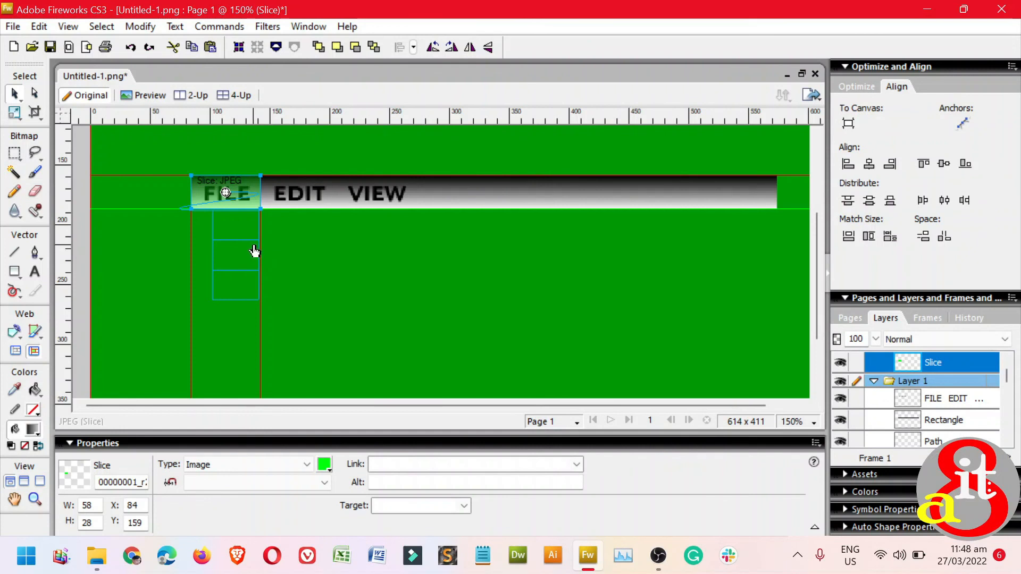
Edit the FILE slice's pop-up menu again and set its cell width to 50 pixels
click(226, 193)
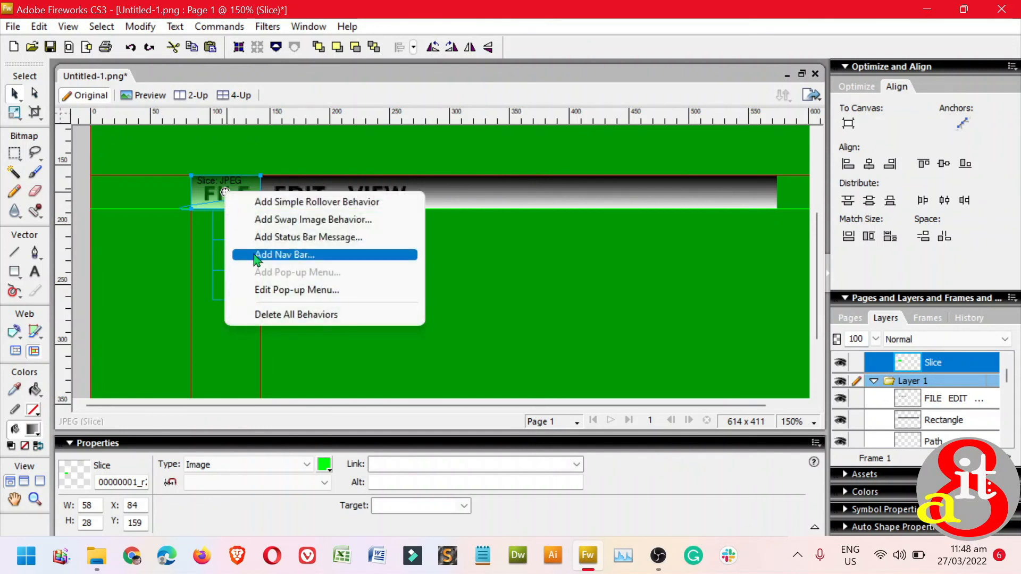
click(291, 291)
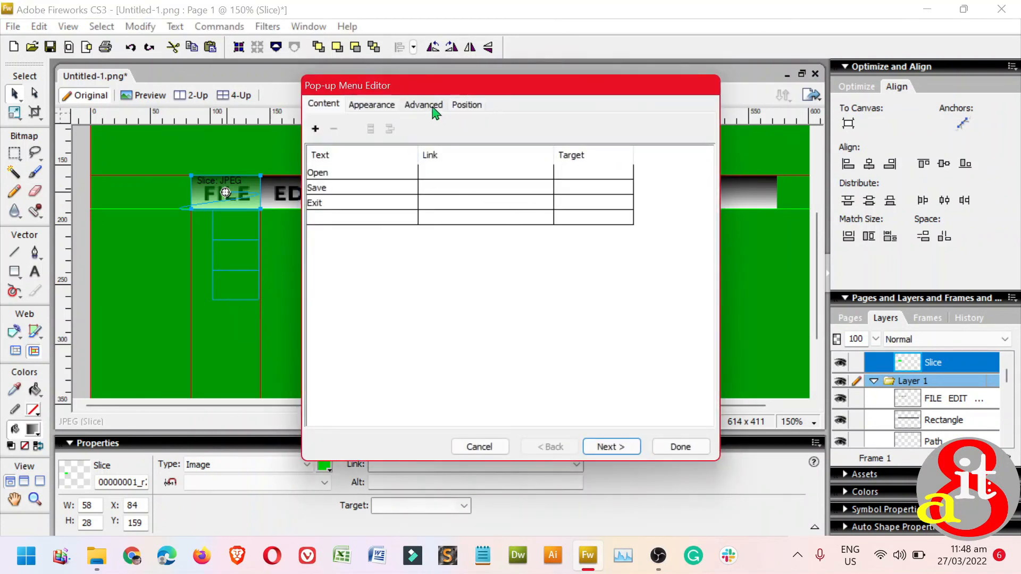
click(467, 104)
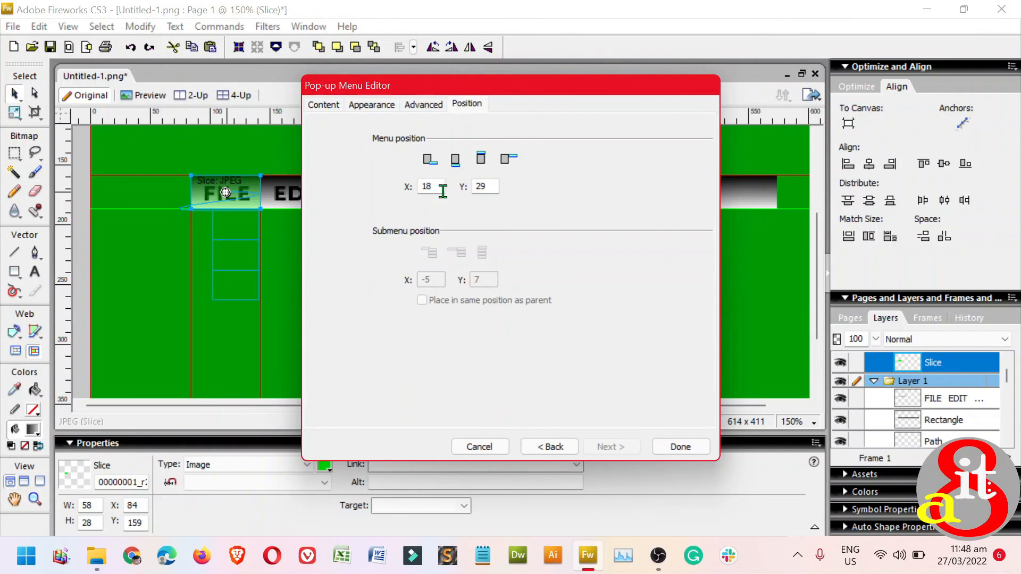
click(432, 109)
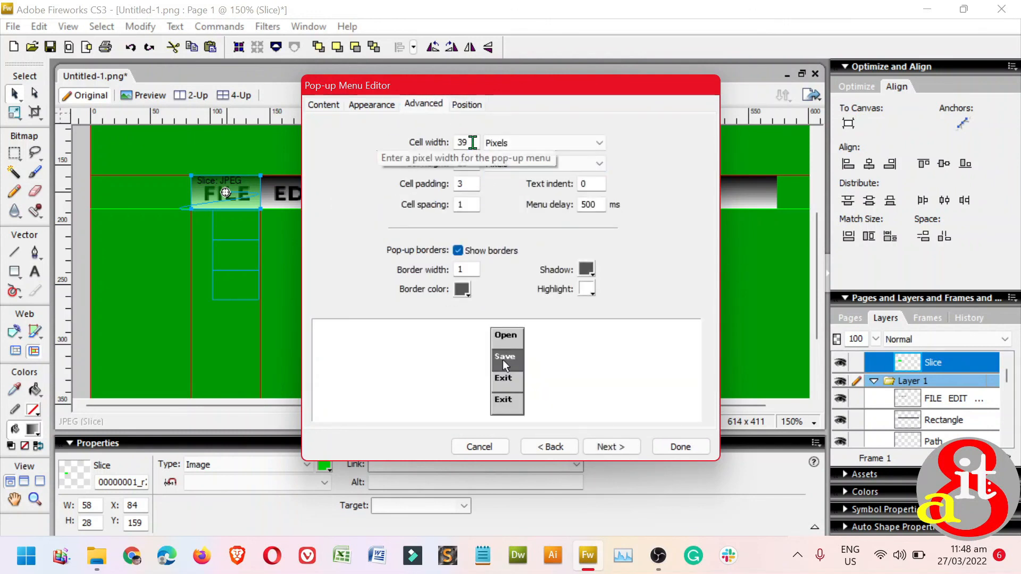
drag(473, 142, 454, 148)
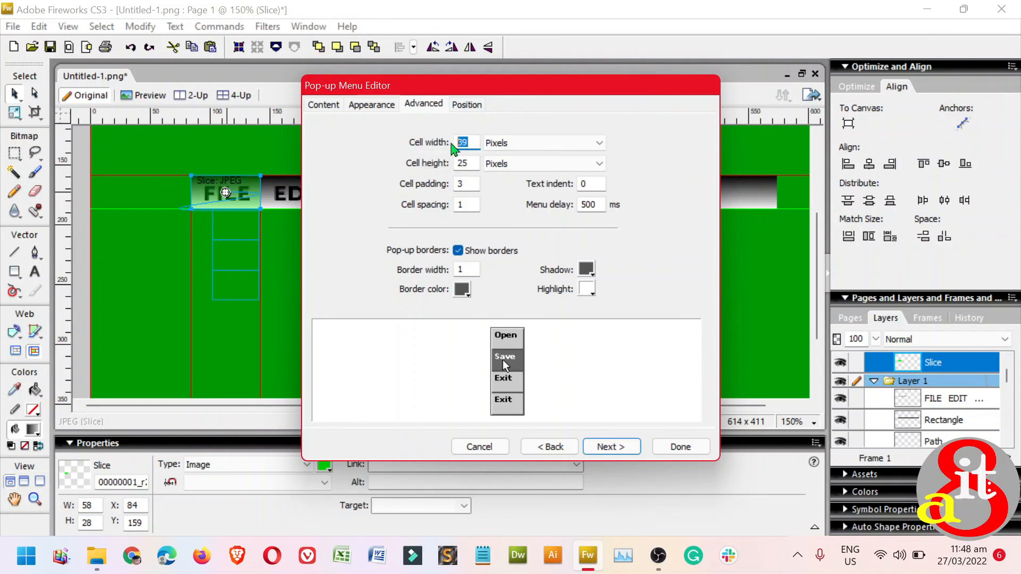
text(50)
click(681, 447)
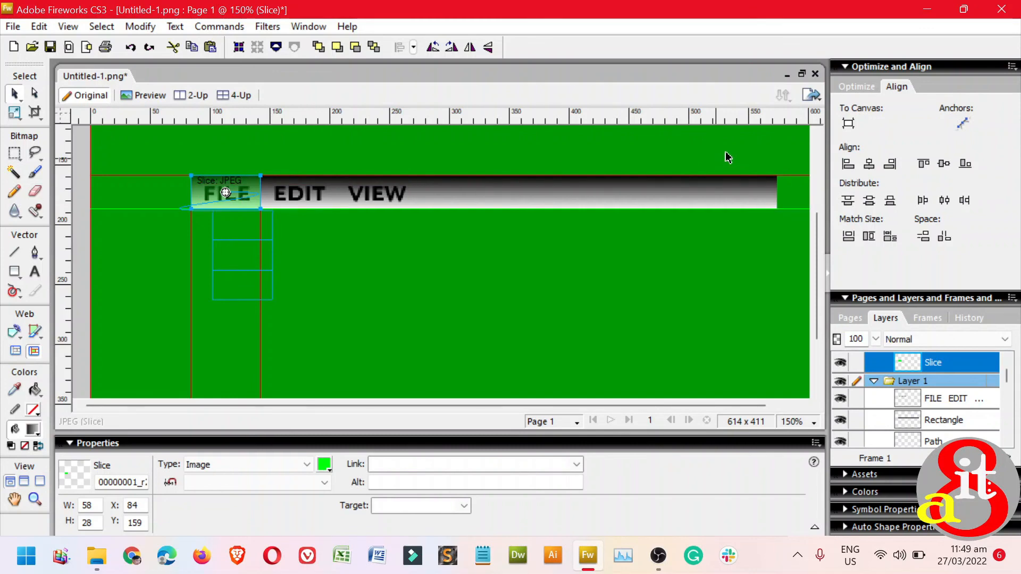
Preview the page in the primary browser, check the pop-up menu under FILE, and close the preview
click(812, 97)
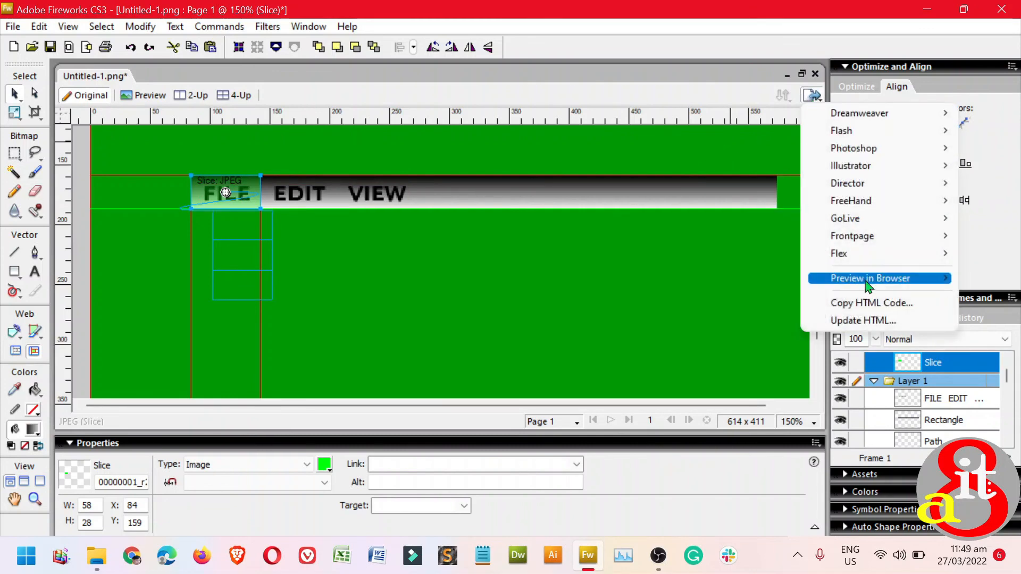
mouse_move(874, 279)
click(762, 282)
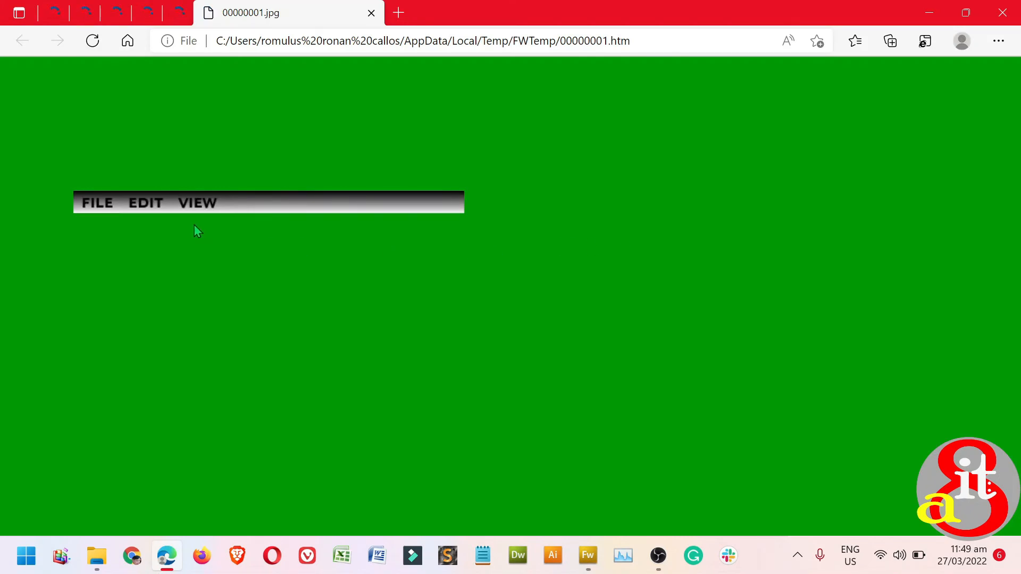
mouse_move(100, 203)
click(1007, 14)
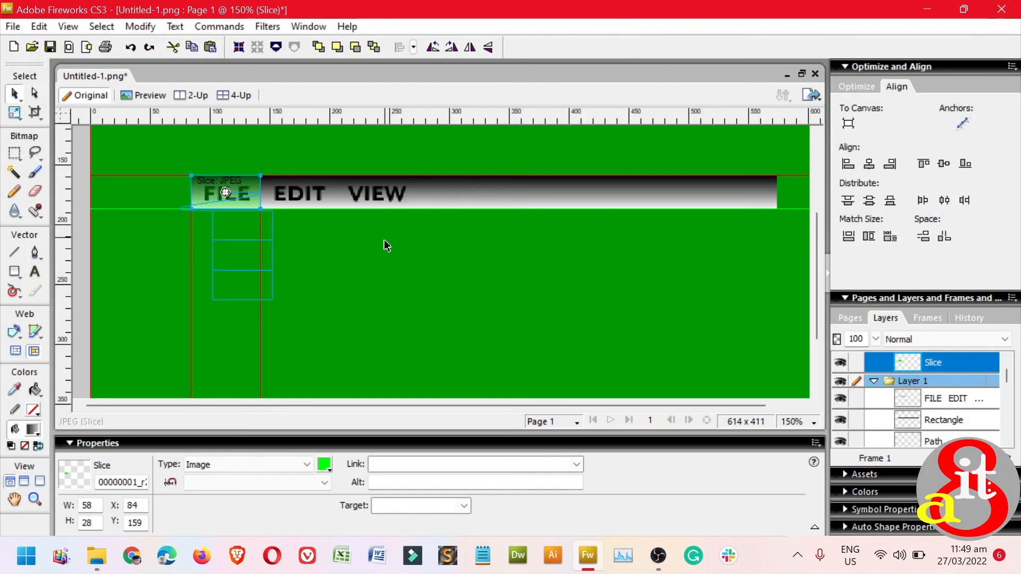
click(386, 245)
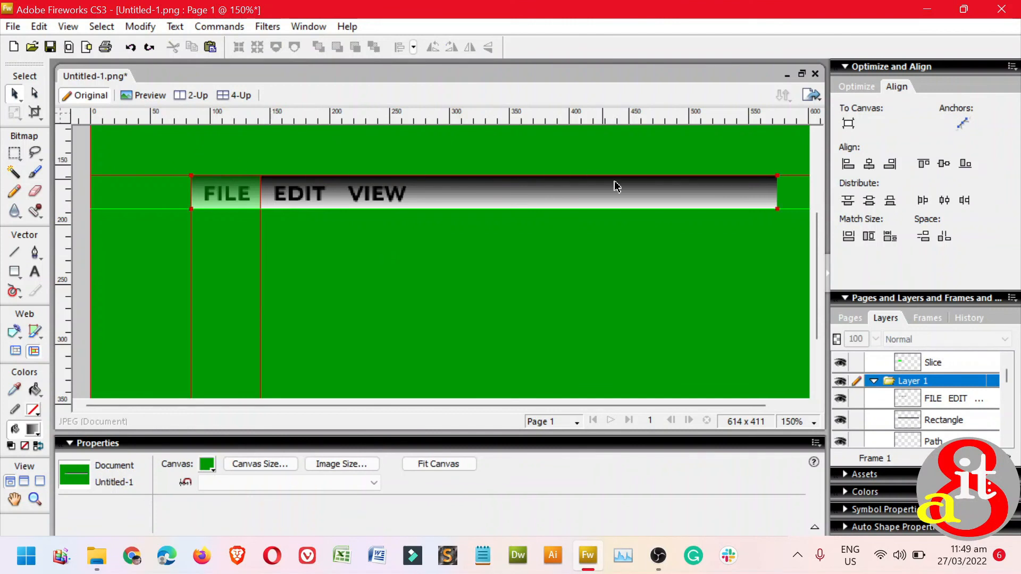
drag(193, 170, 415, 194)
click(599, 194)
click(19, 340)
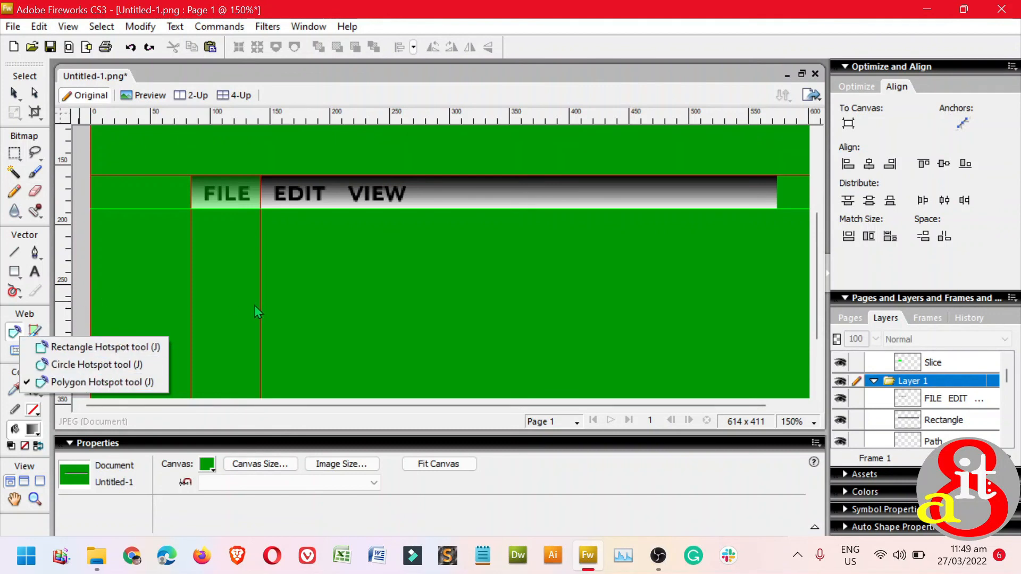
click(337, 305)
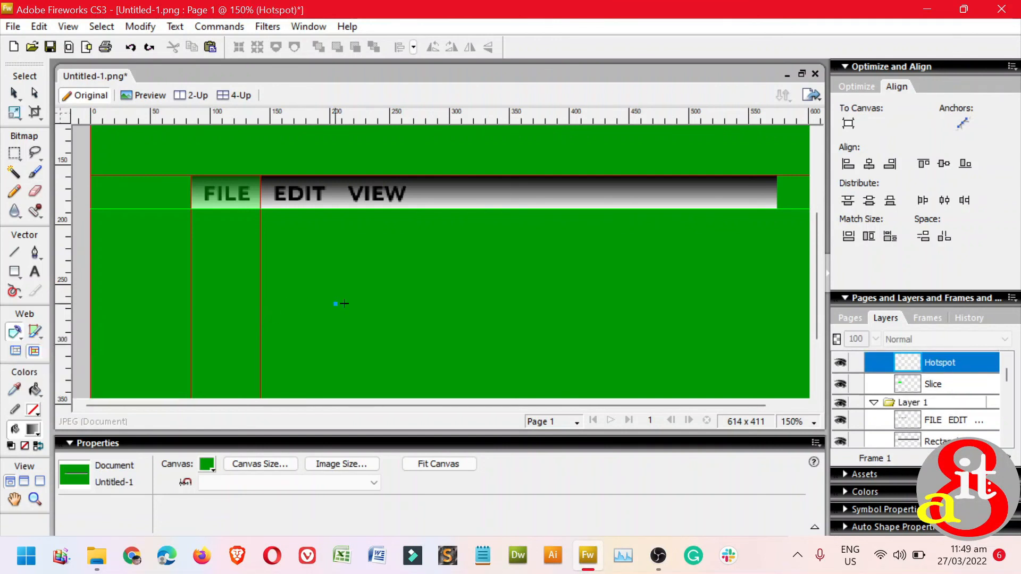
key(ctrl+1)
key(ctrl+z)
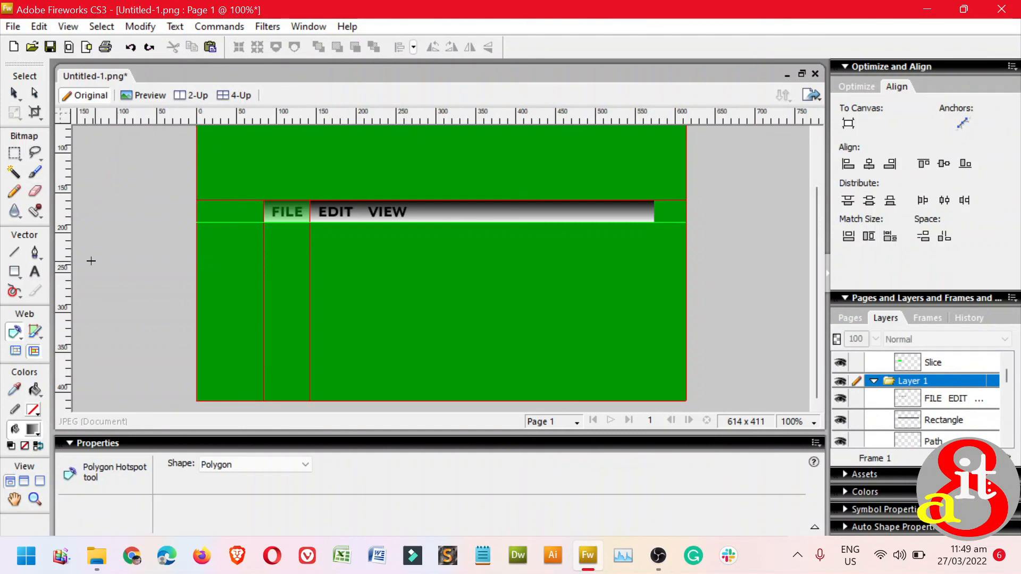
Draw a closed, curved freeform path about 146 by 166 pixels below the menu bar with the Pen tool
click(35, 253)
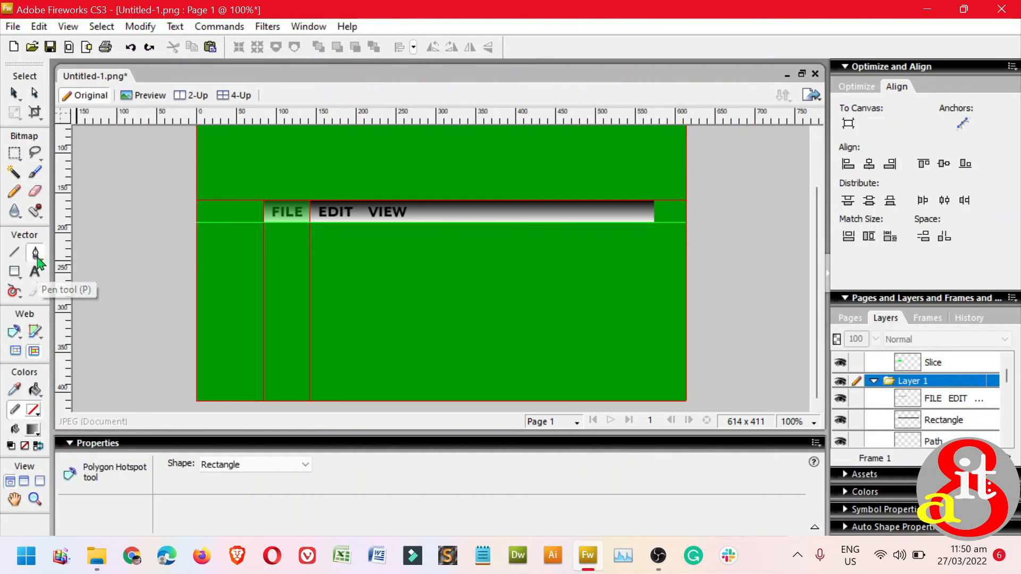
click(432, 265)
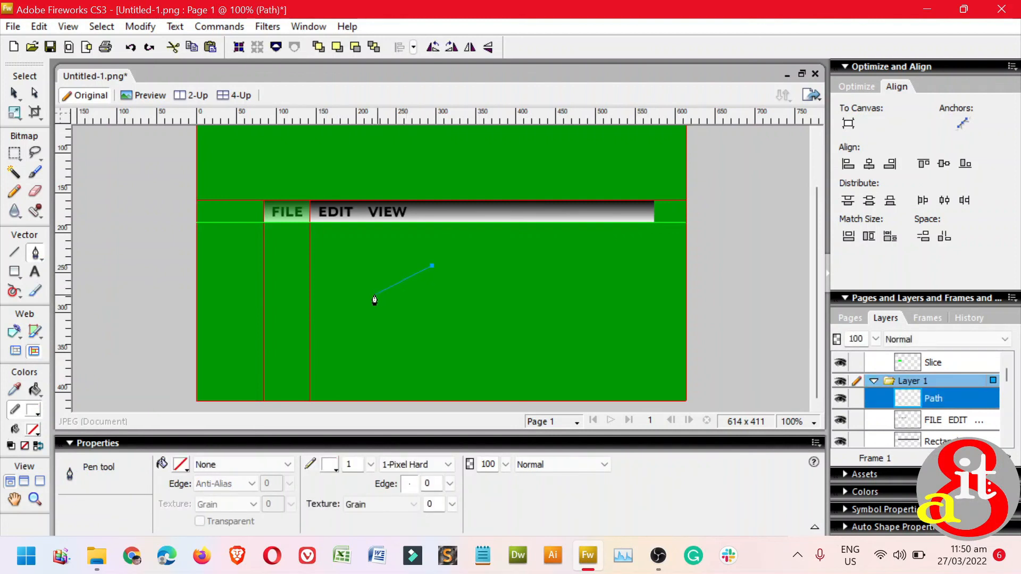
click(364, 322)
click(382, 348)
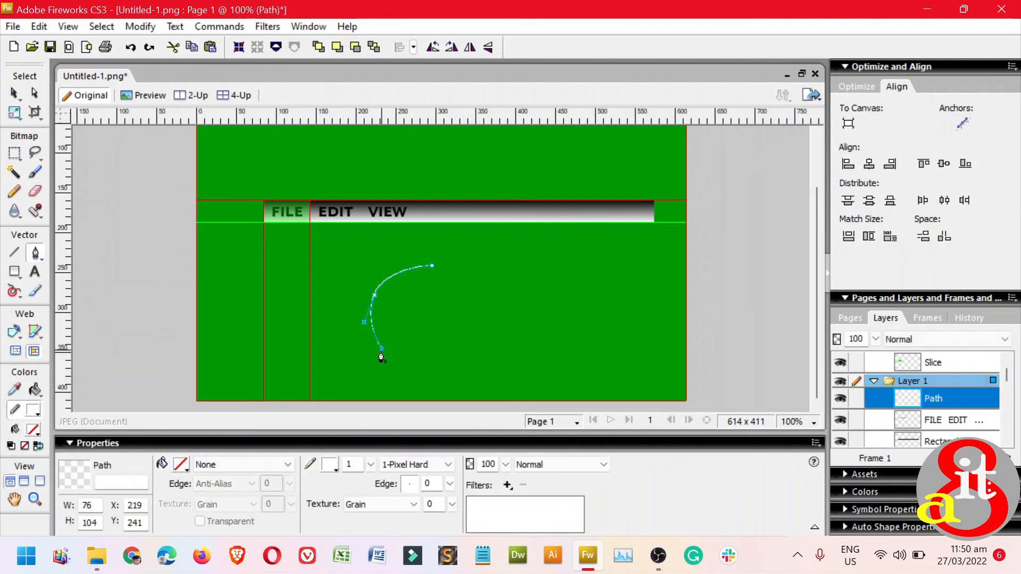
click(367, 379)
drag(355, 384, 329, 387)
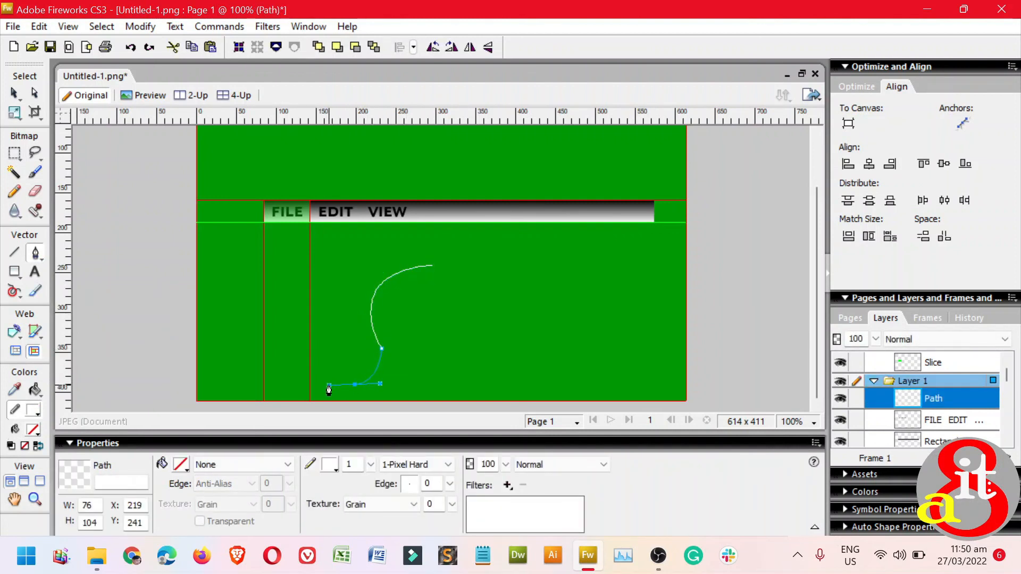
drag(452, 394, 480, 386)
click(457, 346)
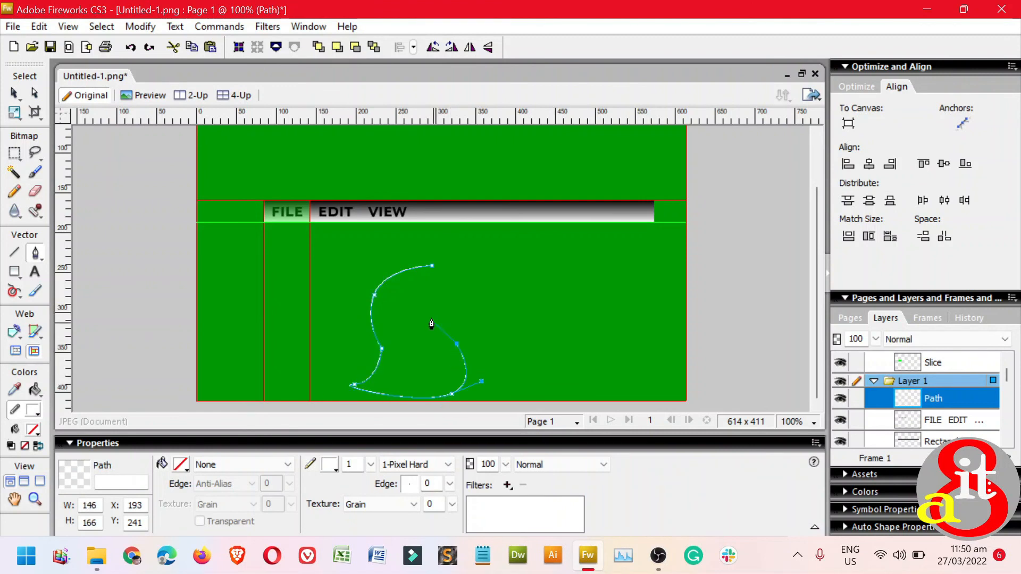
click(428, 311)
click(447, 292)
click(432, 266)
click(433, 267)
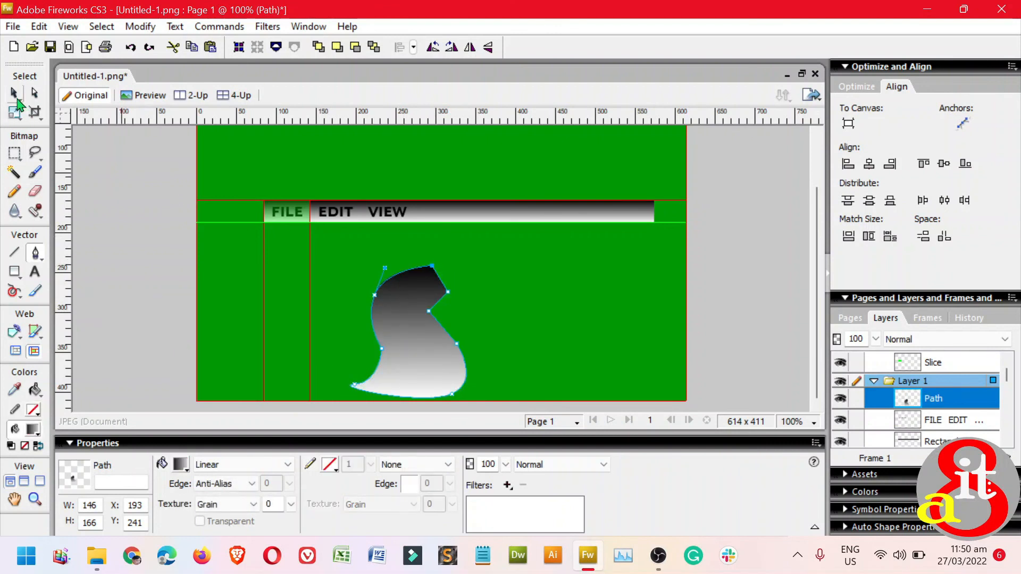
Move the freeform path to about X 163, Y 209, give it a solid blue fill, and deselect it
click(14, 94)
drag(414, 343, 399, 326)
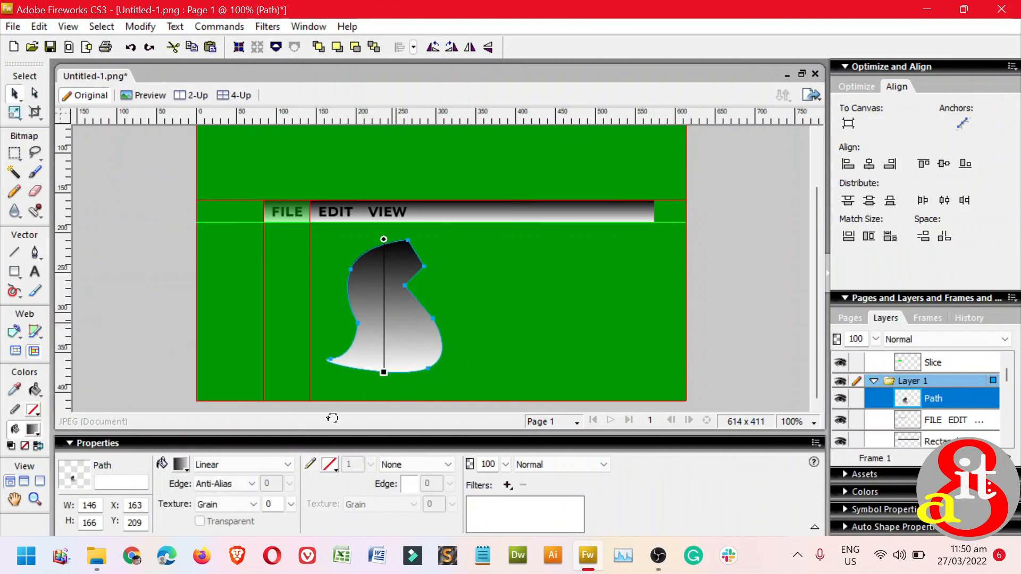
click(240, 465)
click(233, 358)
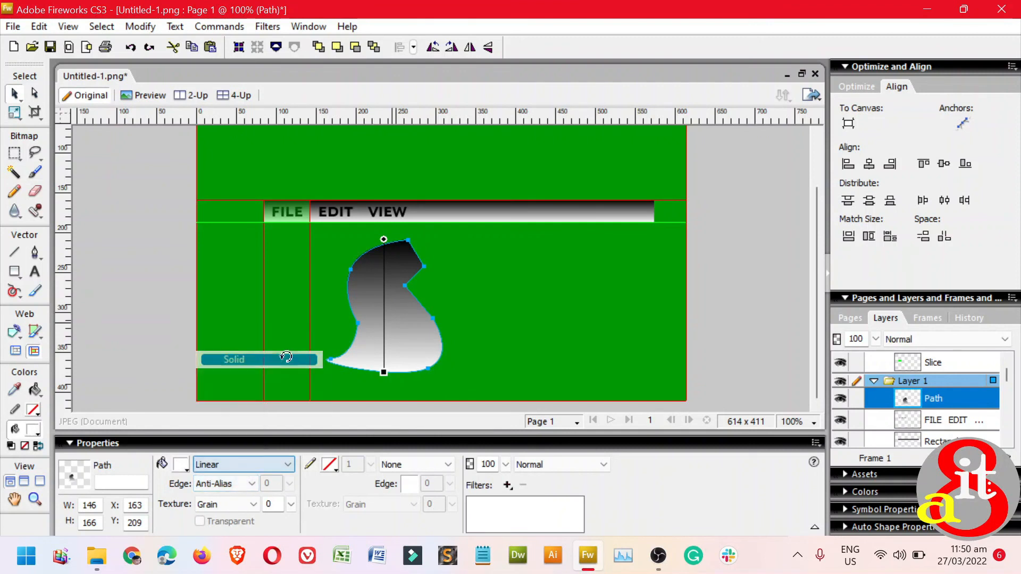
click(182, 466)
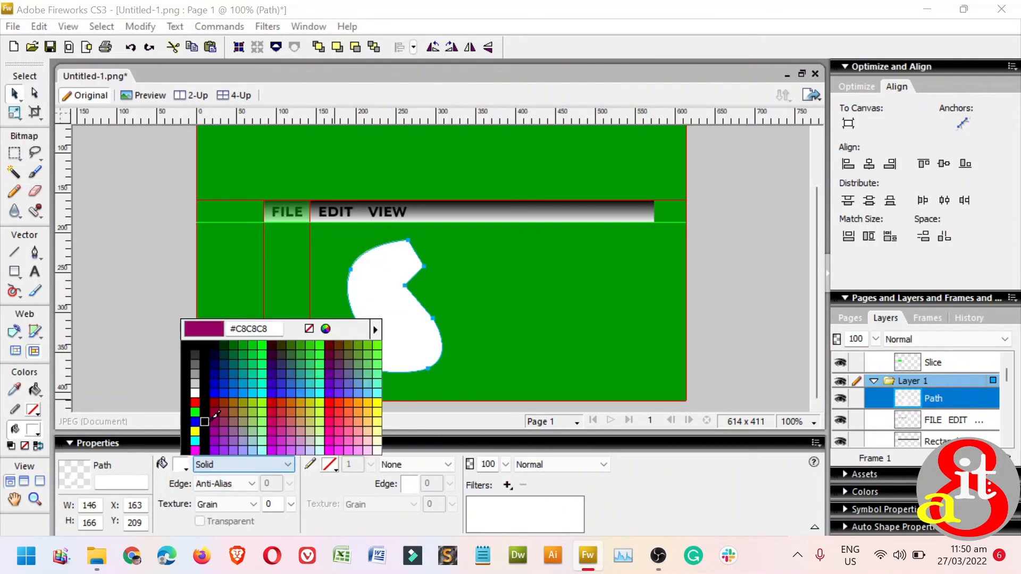
click(201, 415)
click(495, 342)
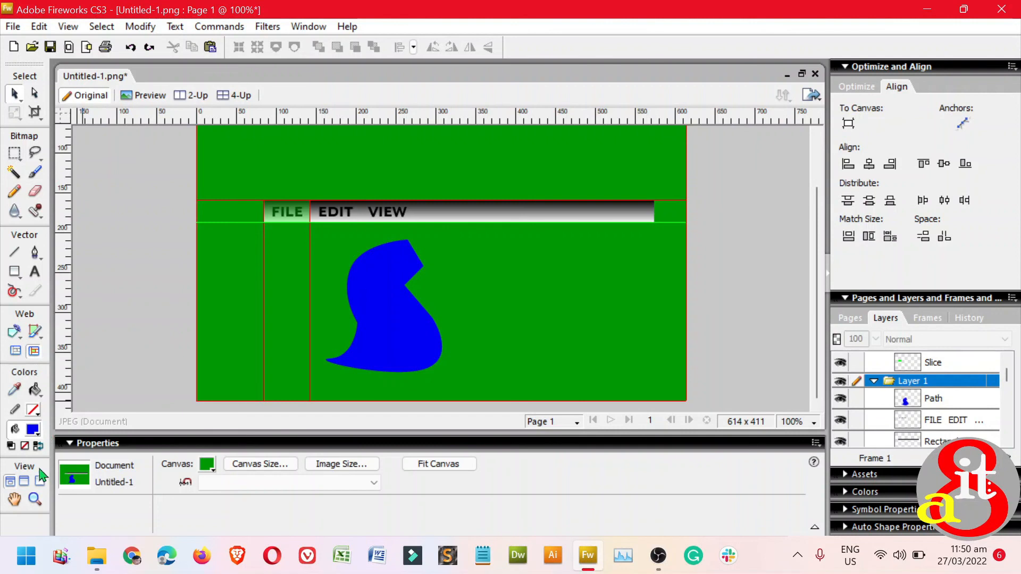
Trace the entire outline of the blue freeform shape with a polygon hotspot about 148 by 168 pixels
click(35, 499)
drag(297, 238, 460, 375)
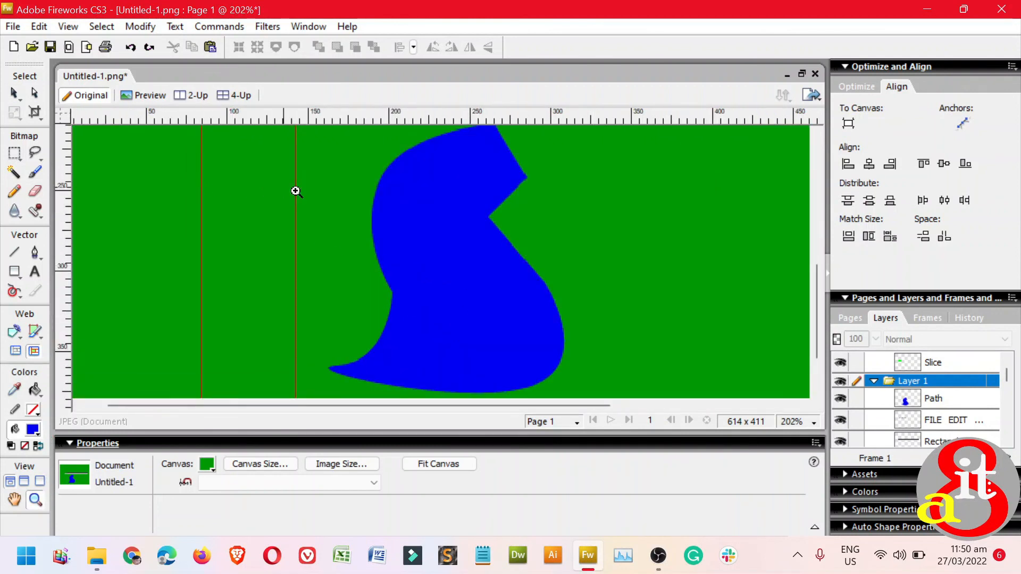
key(ctrl+minus)
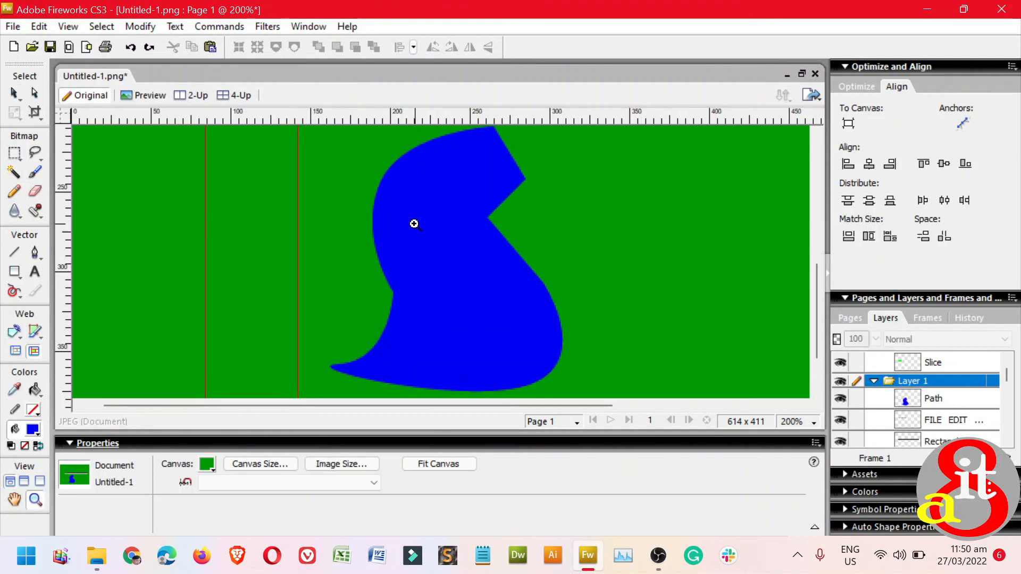
key(ctrl+minus)
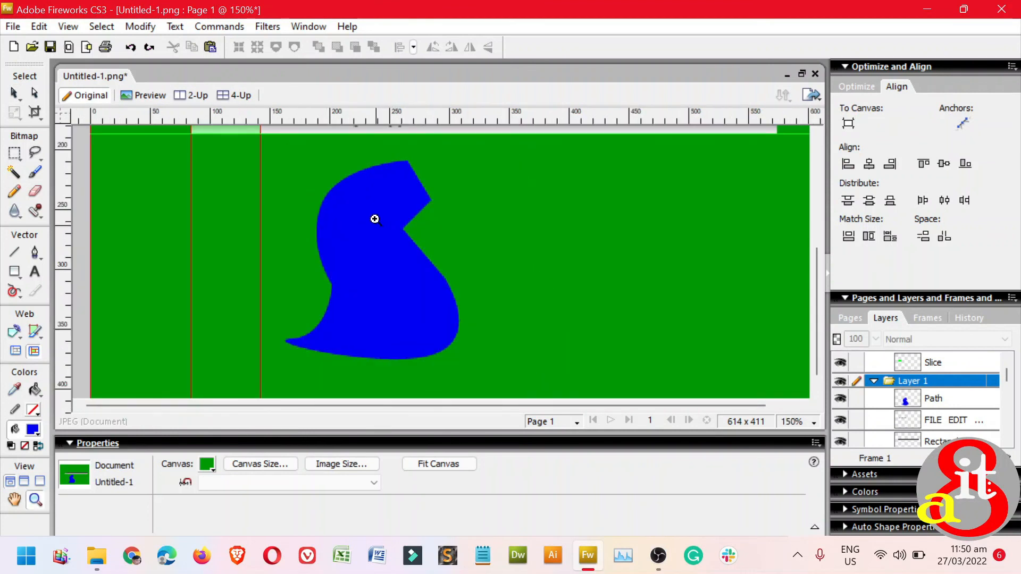
drag(268, 154, 474, 359)
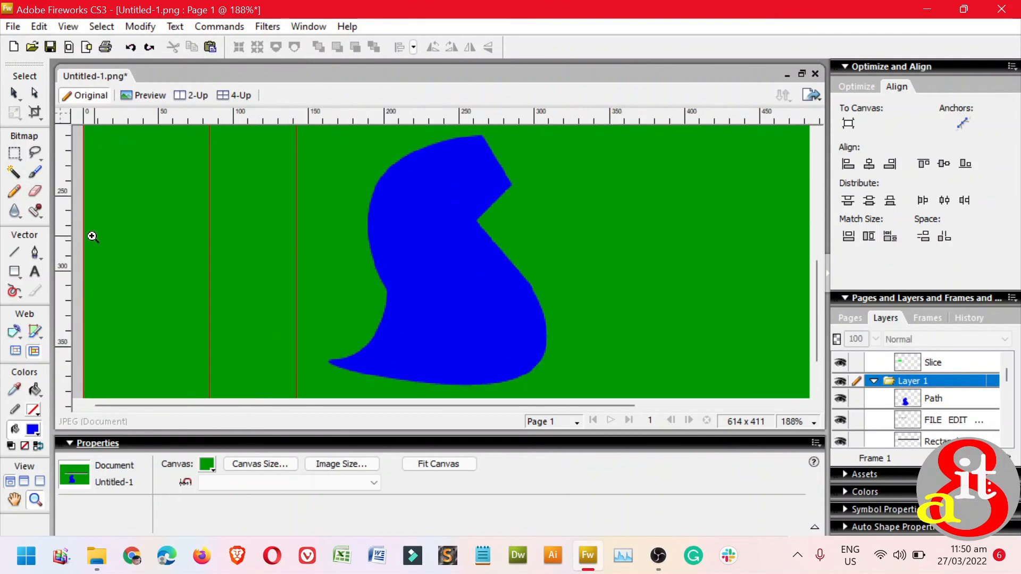
click(16, 334)
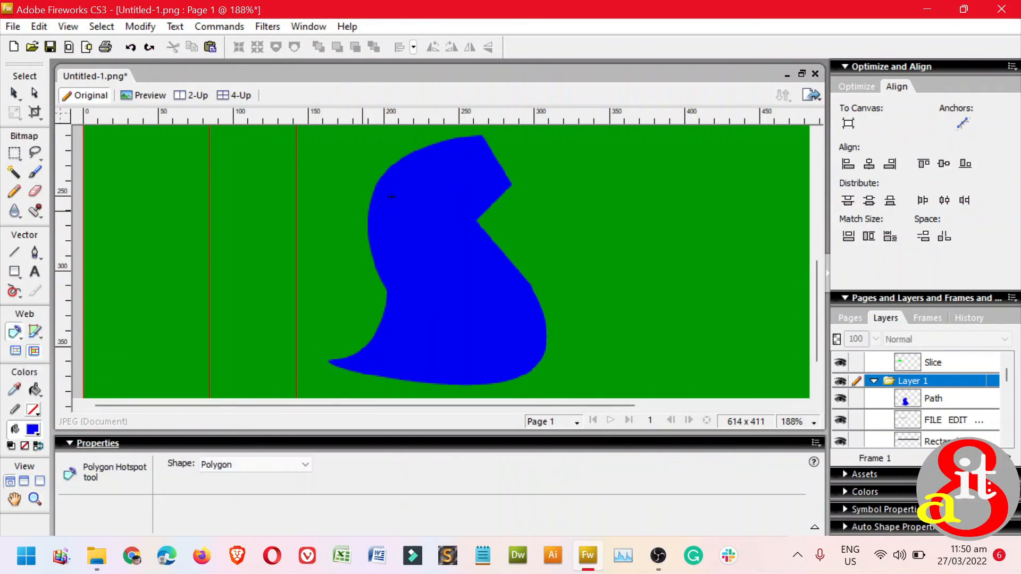
click(483, 133)
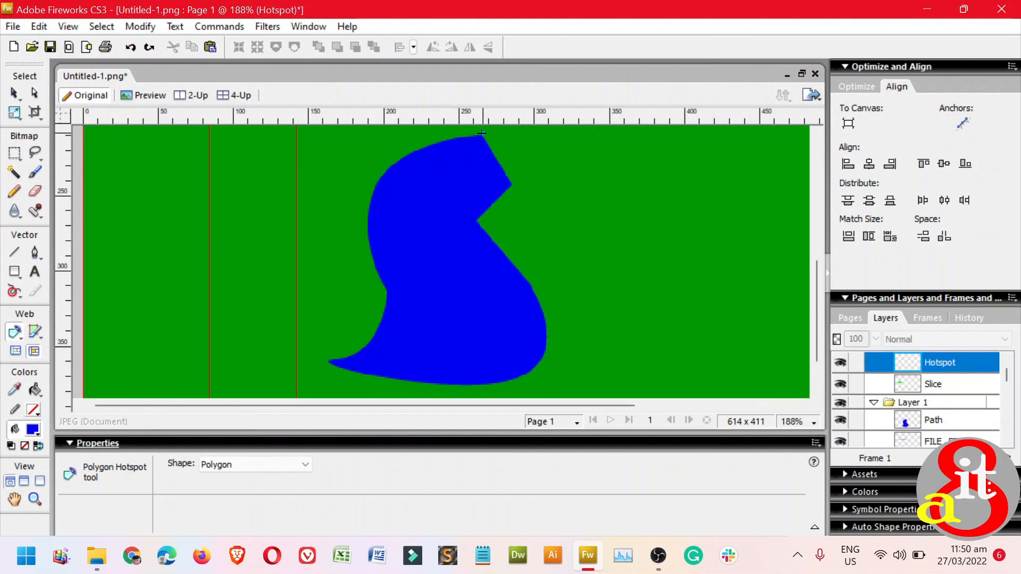
click(368, 198)
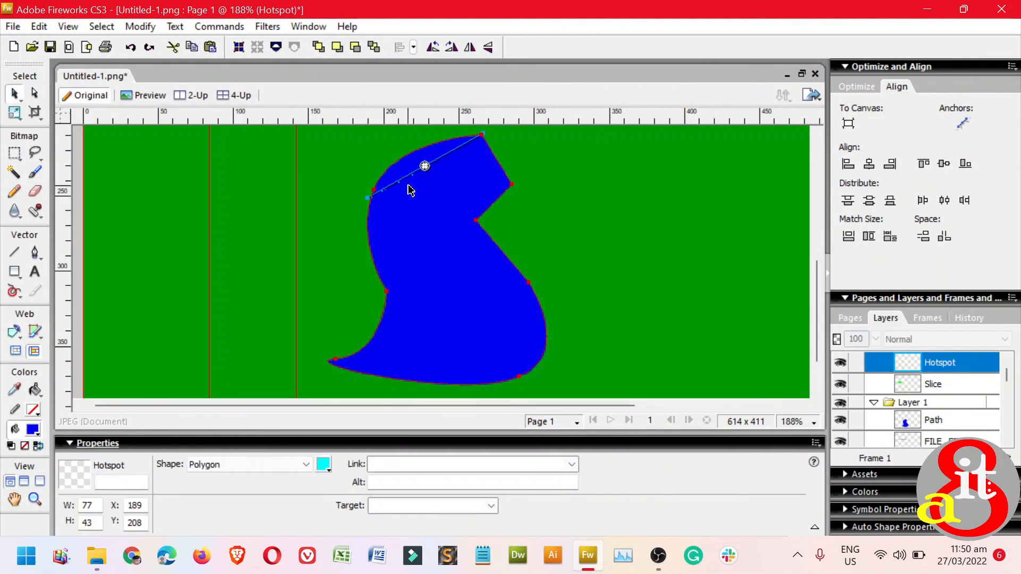
key(ctrl+z)
click(21, 336)
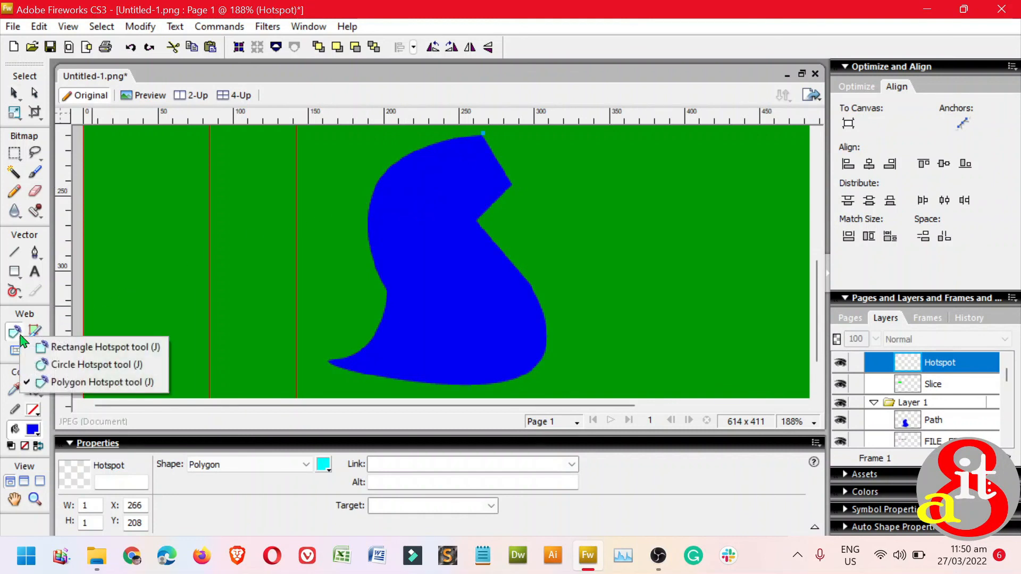
click(85, 382)
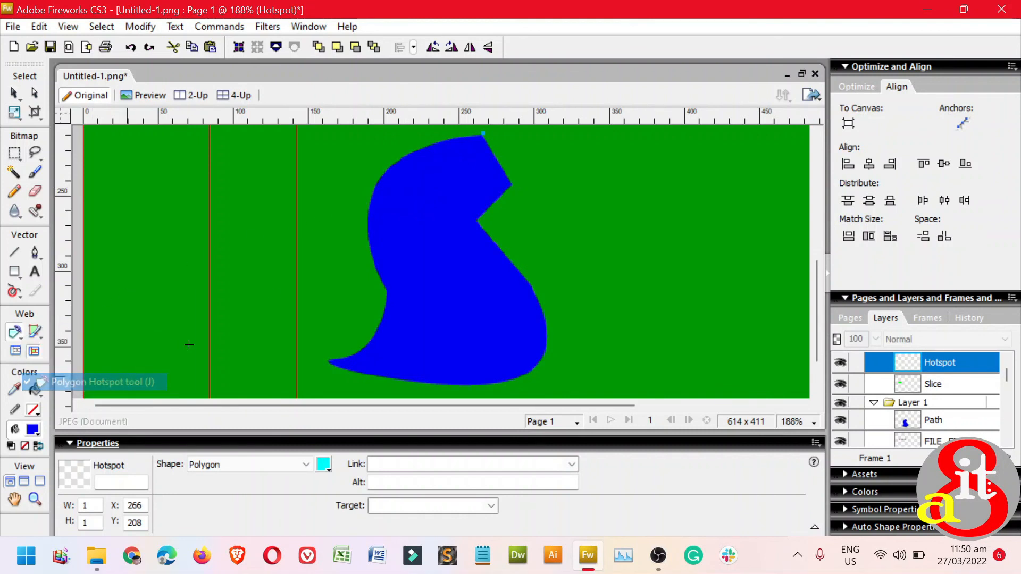
click(451, 137)
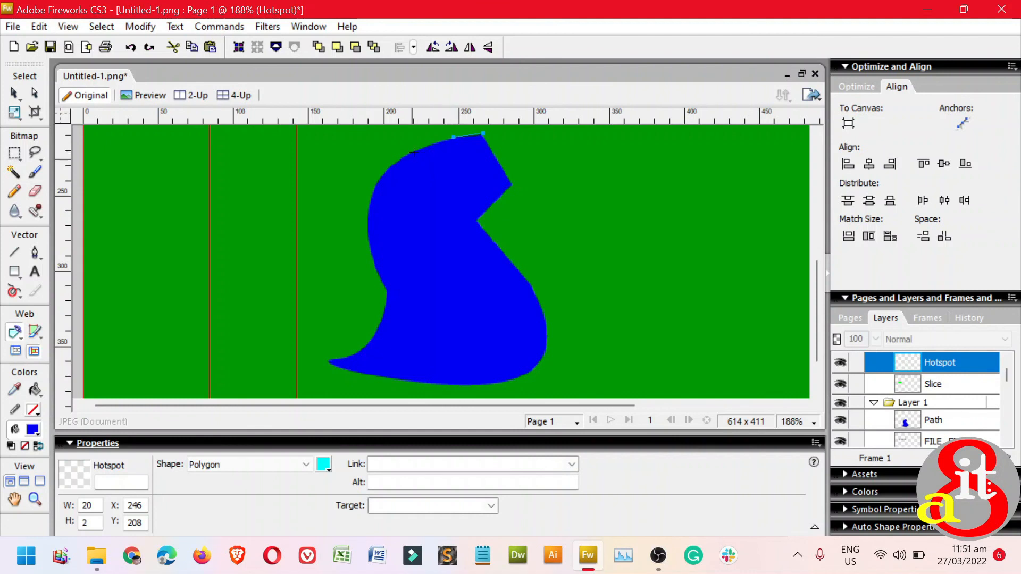
click(422, 148)
click(393, 164)
click(374, 189)
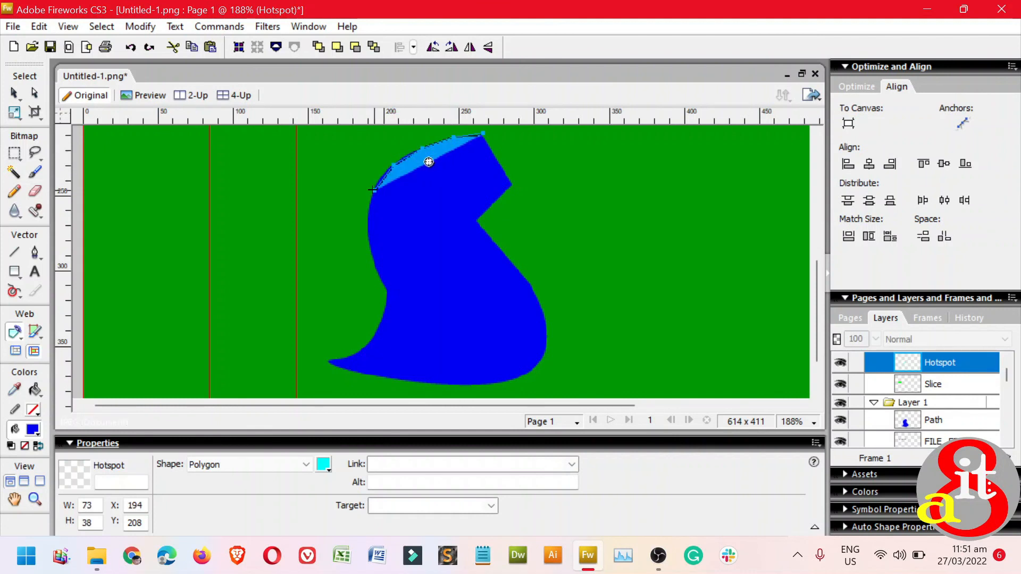
click(365, 218)
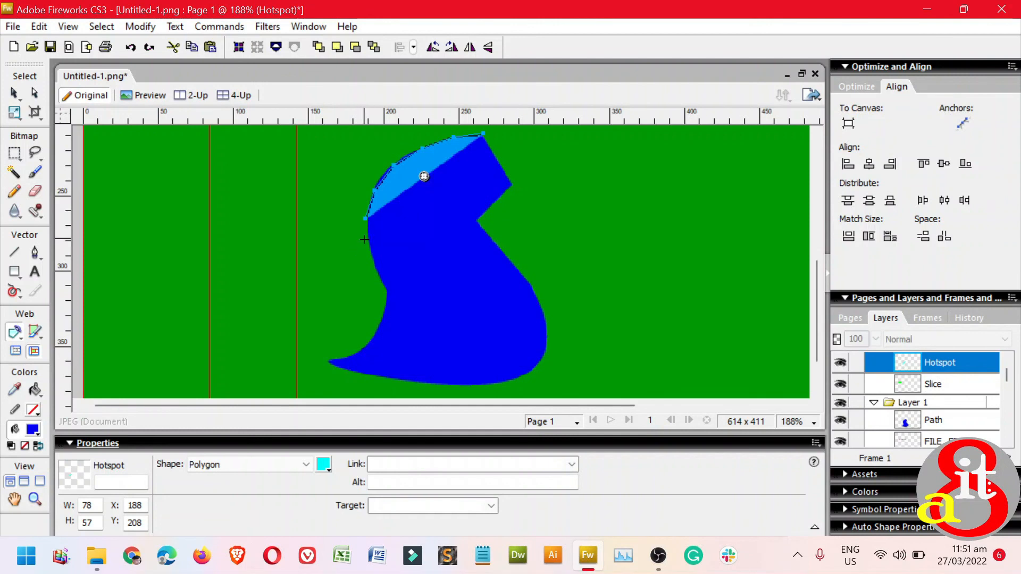
click(369, 243)
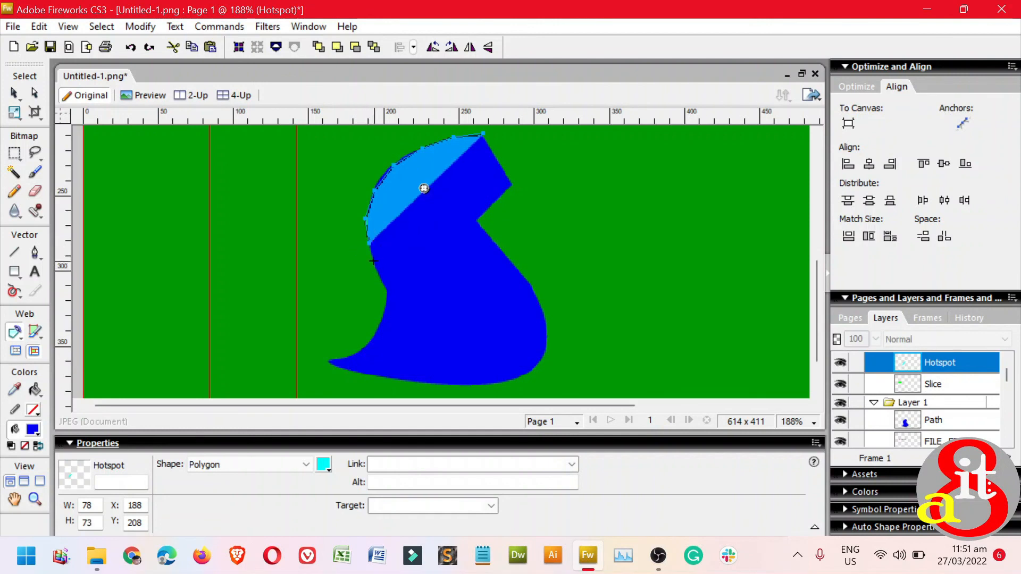
click(373, 261)
click(379, 281)
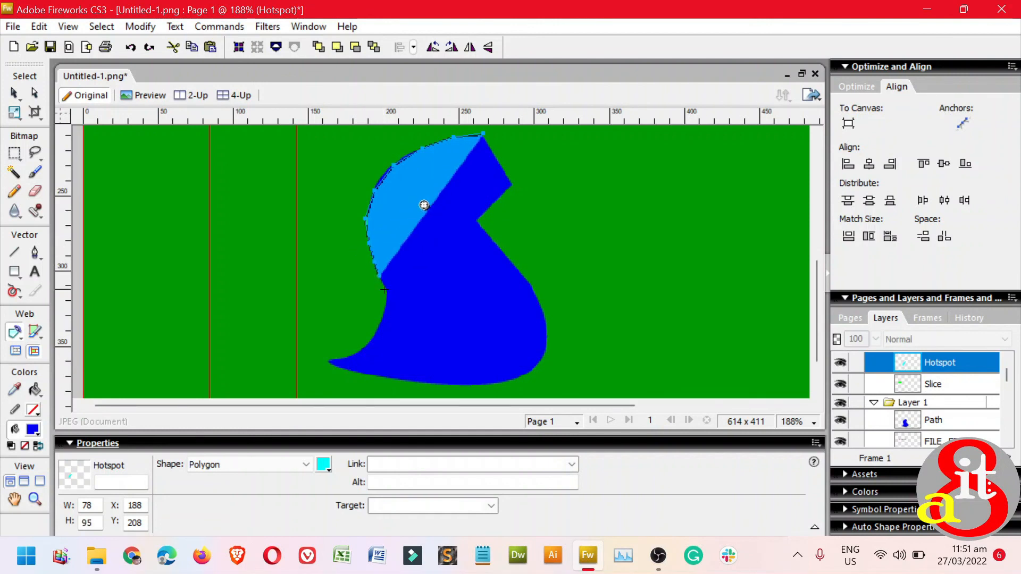
click(384, 289)
click(382, 314)
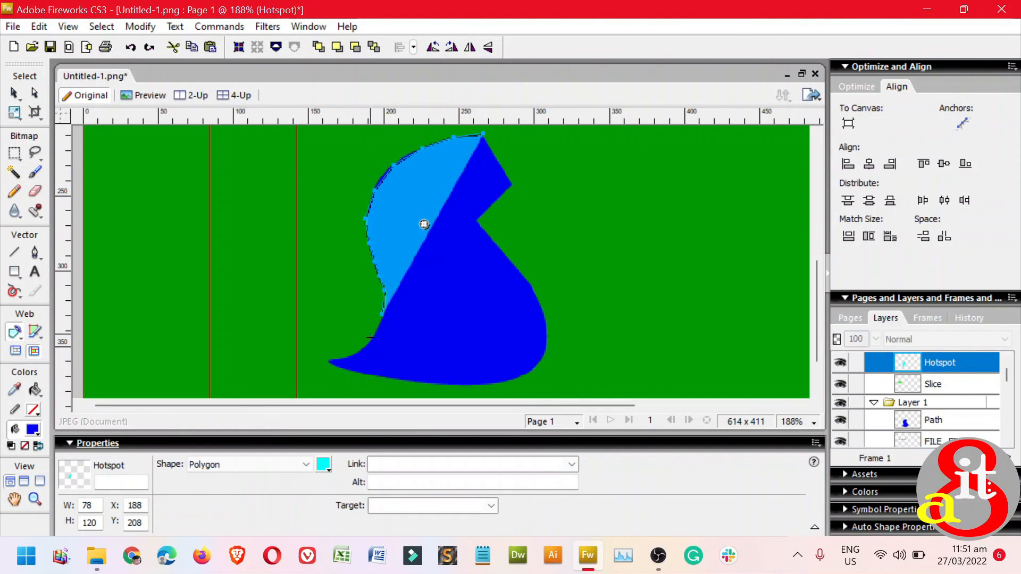
click(373, 337)
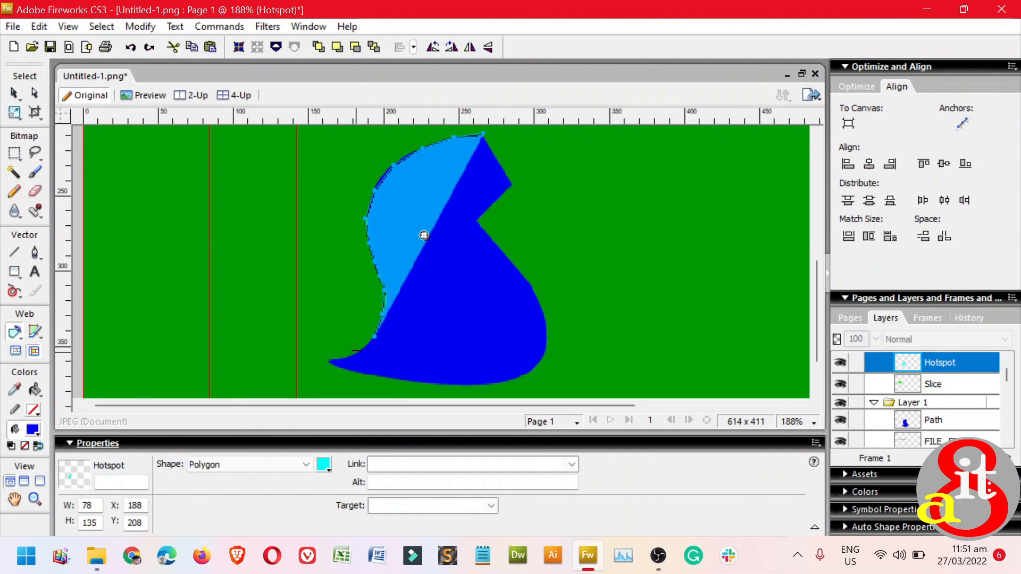
click(354, 356)
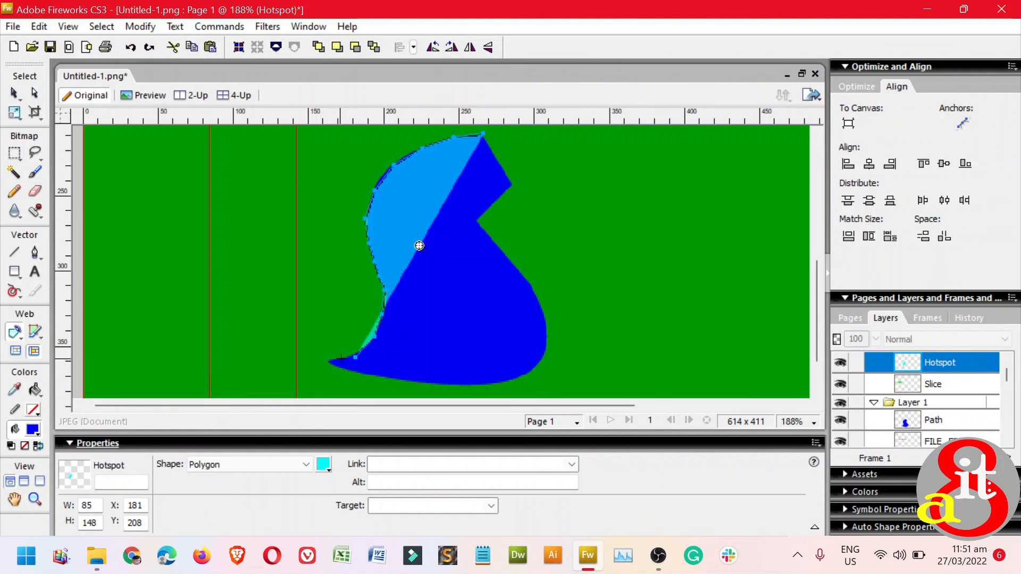
click(326, 360)
click(346, 371)
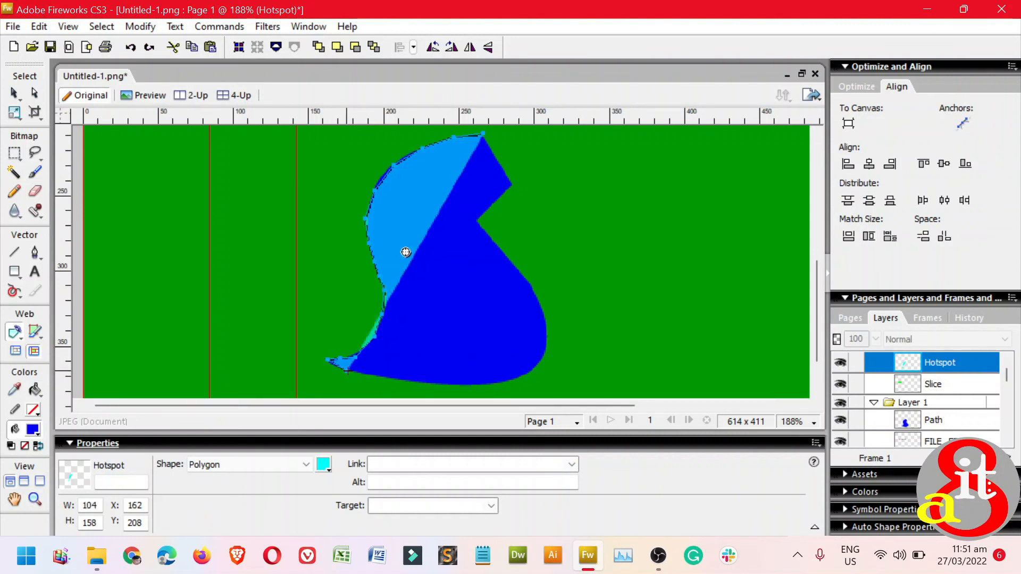
click(374, 375)
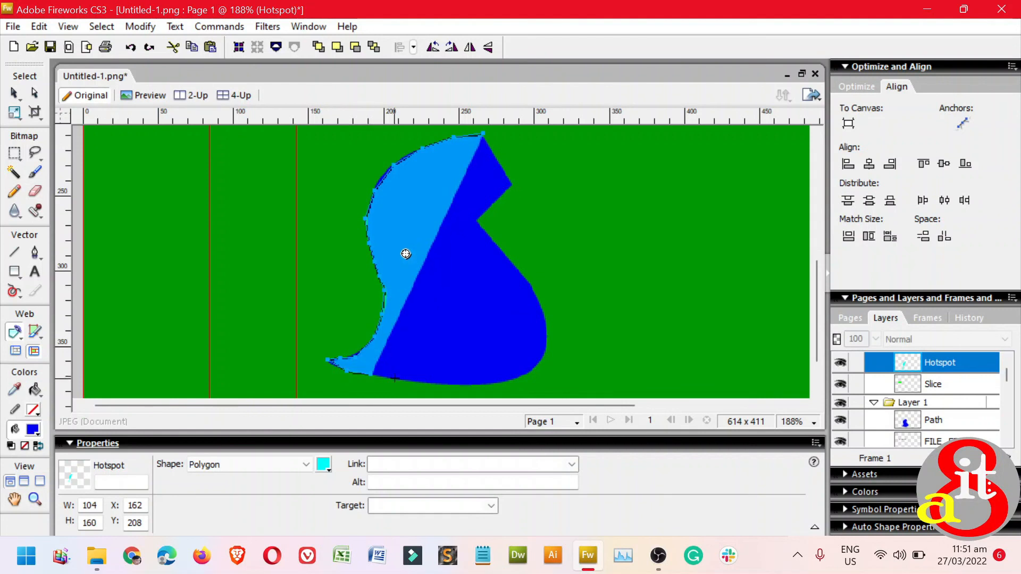
click(395, 379)
click(414, 382)
click(431, 384)
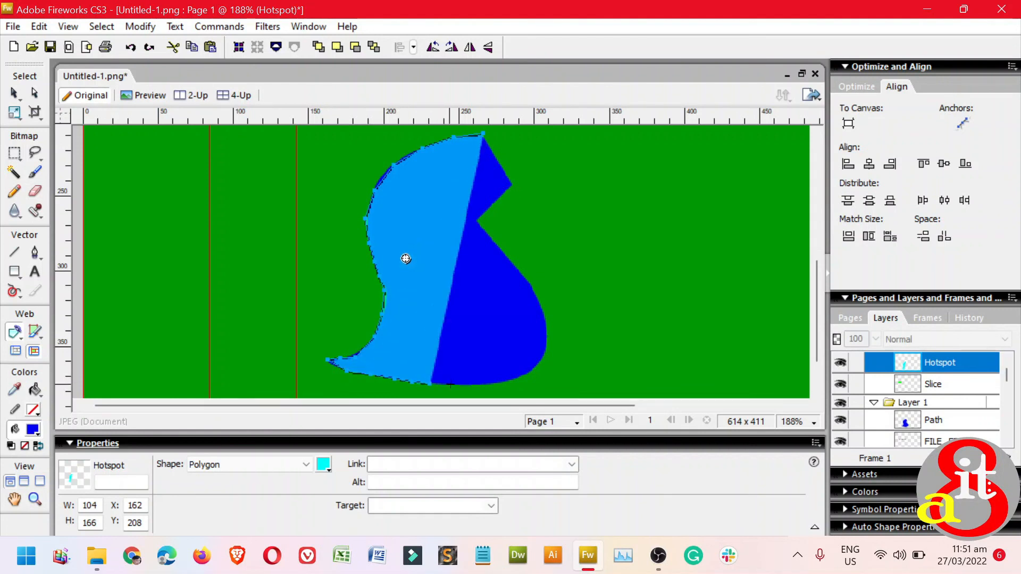
click(451, 385)
click(474, 385)
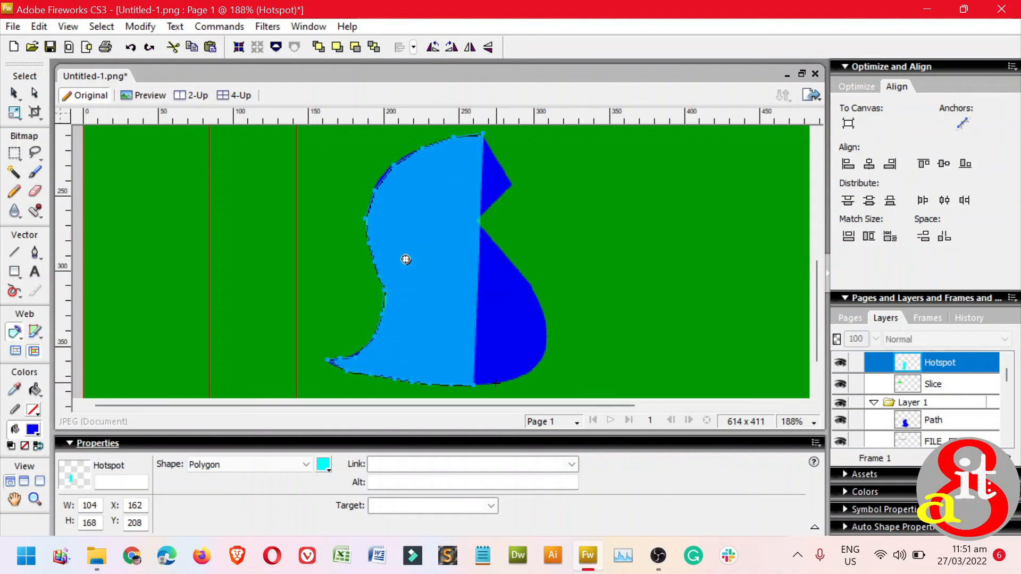
click(496, 384)
click(518, 379)
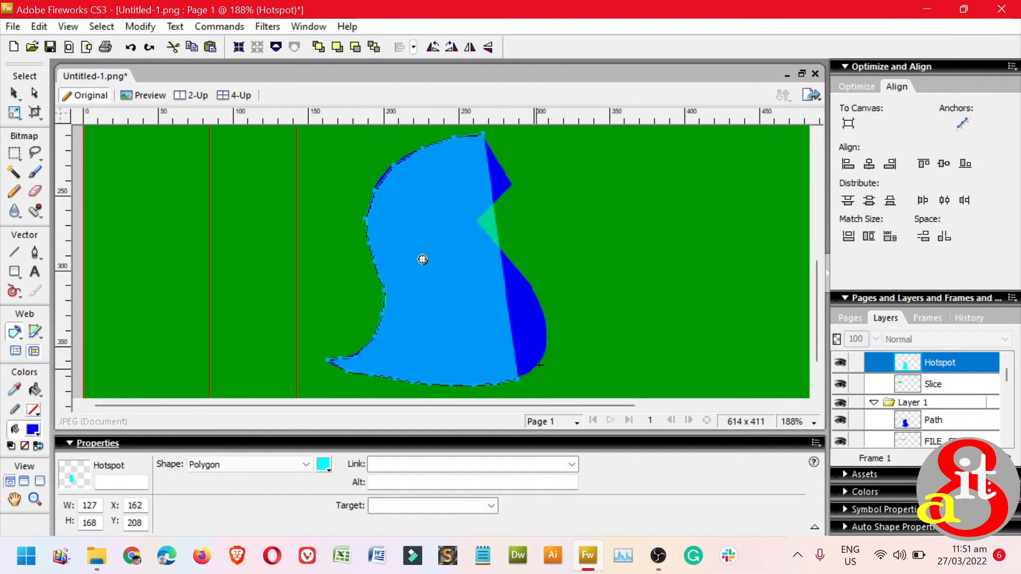
click(538, 368)
click(547, 349)
click(549, 322)
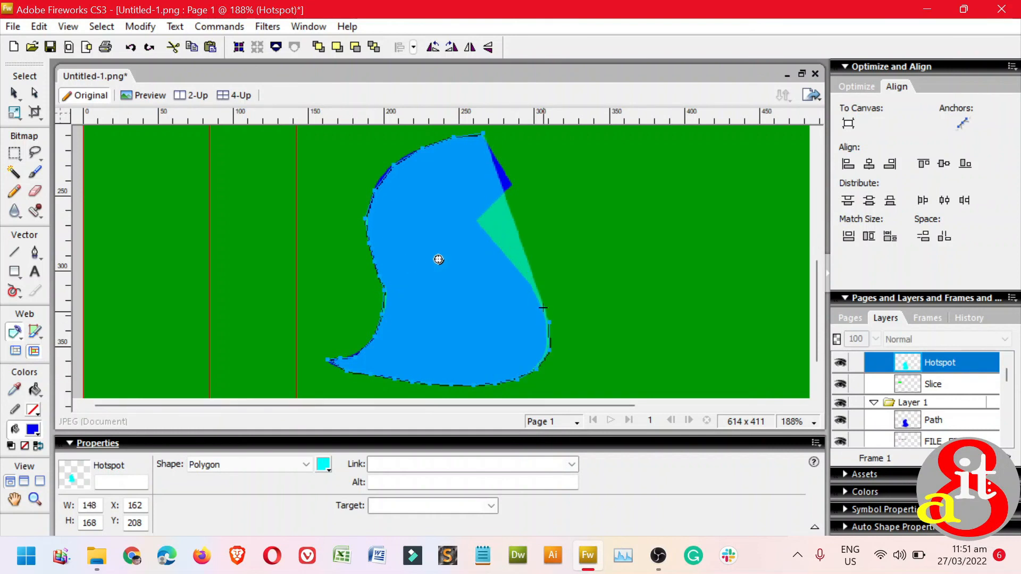
click(542, 306)
click(522, 275)
click(505, 255)
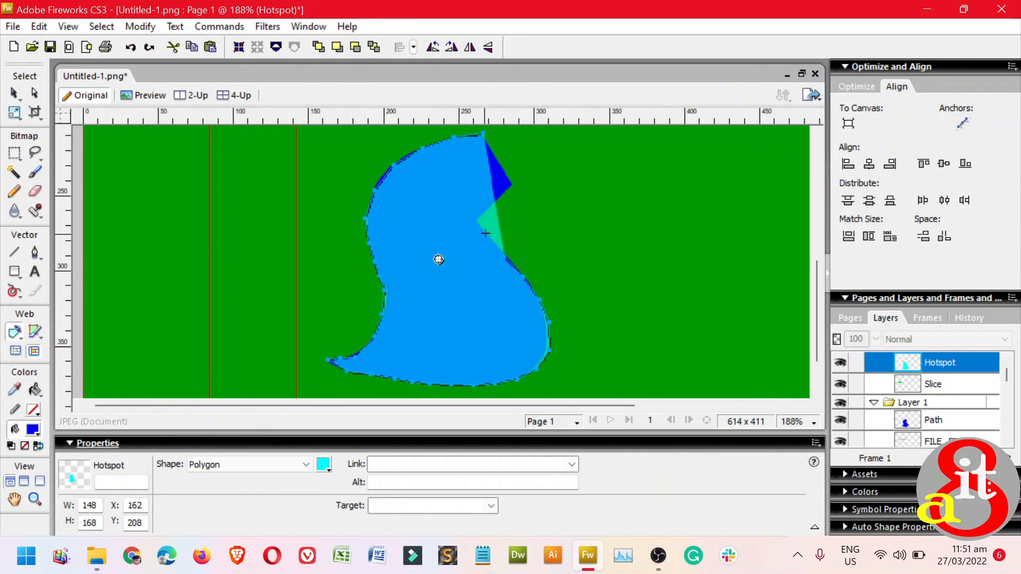
click(476, 219)
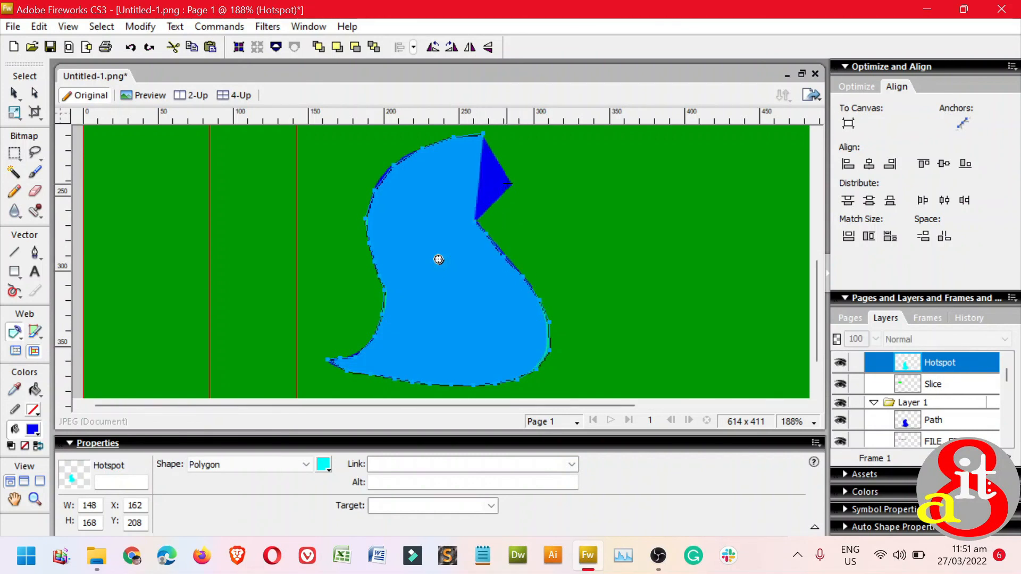
click(512, 183)
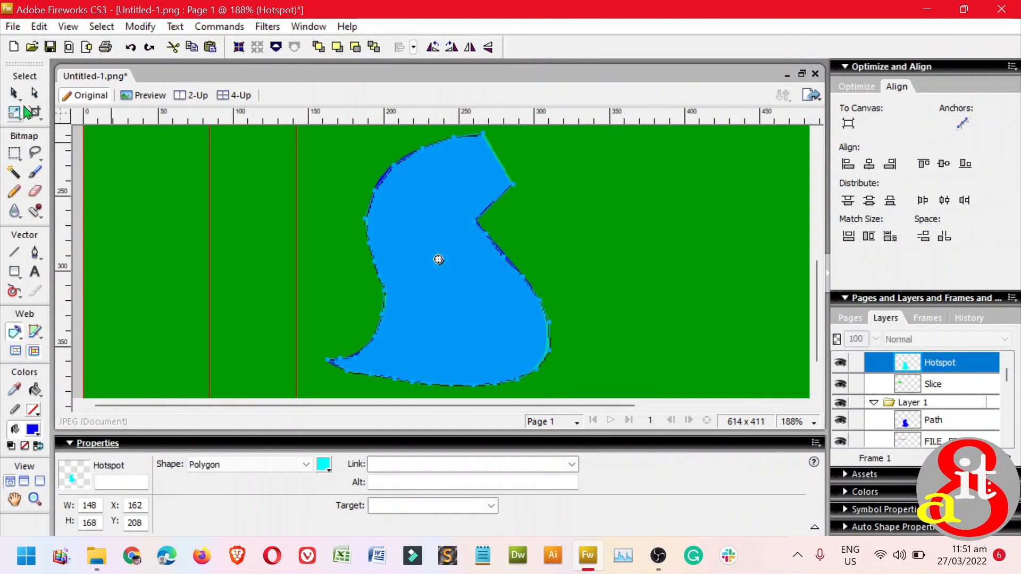
Add a pop-up menu with the single entry "label displayed here" to the polygon hotspot and move it over the middle of the shape
click(15, 94)
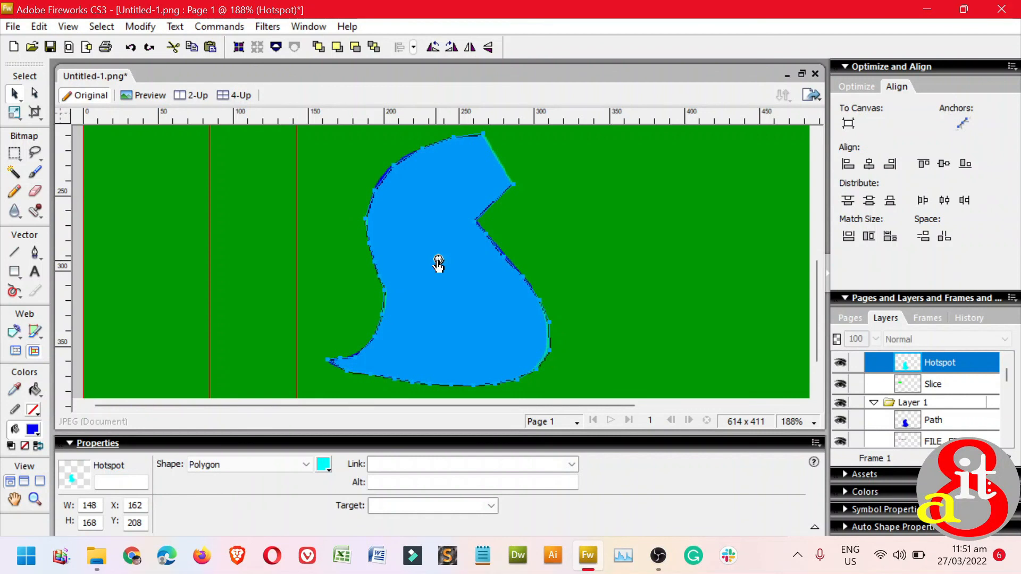
right_click(439, 264)
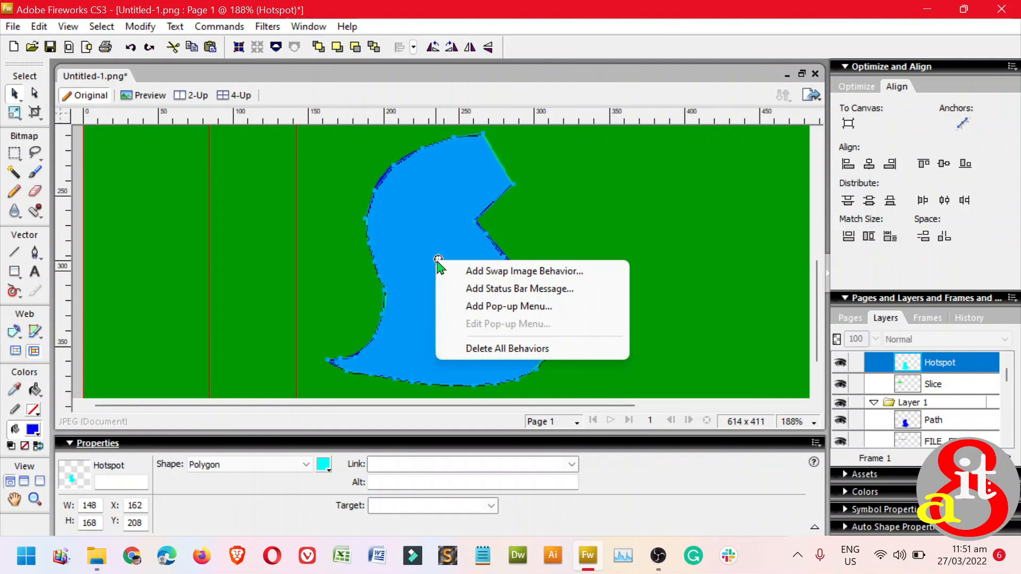
click(497, 307)
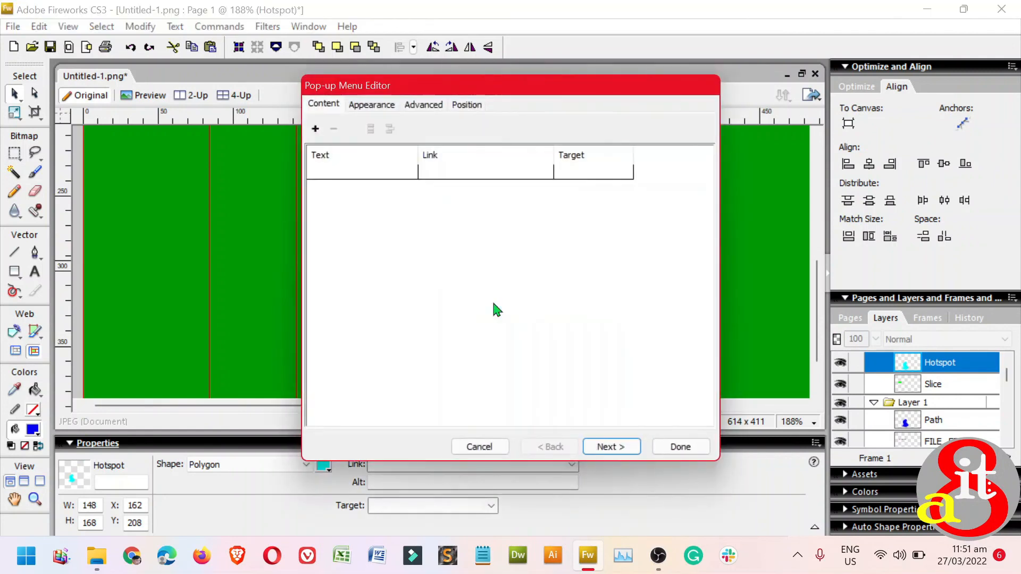
click(335, 175)
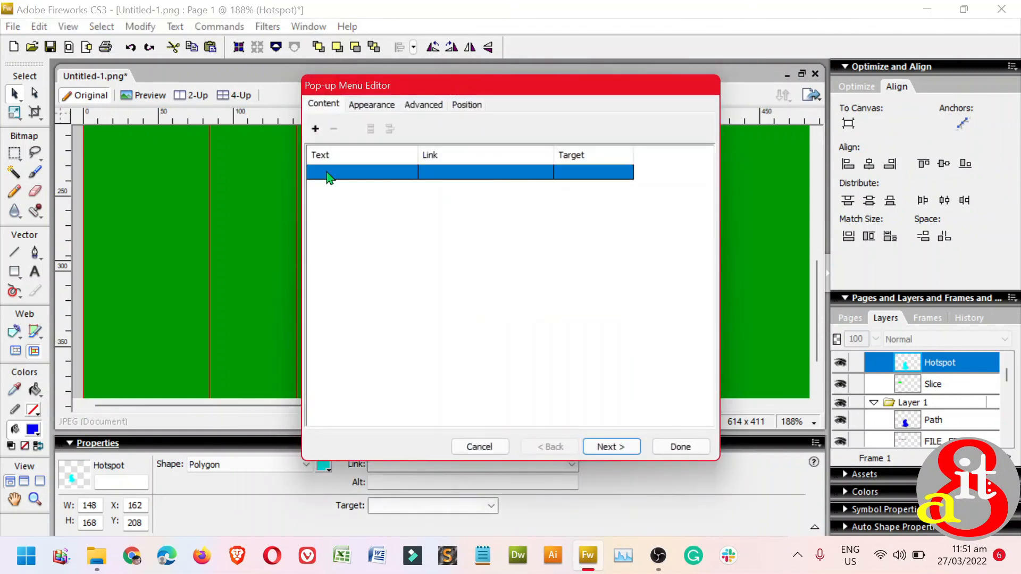
click(331, 172)
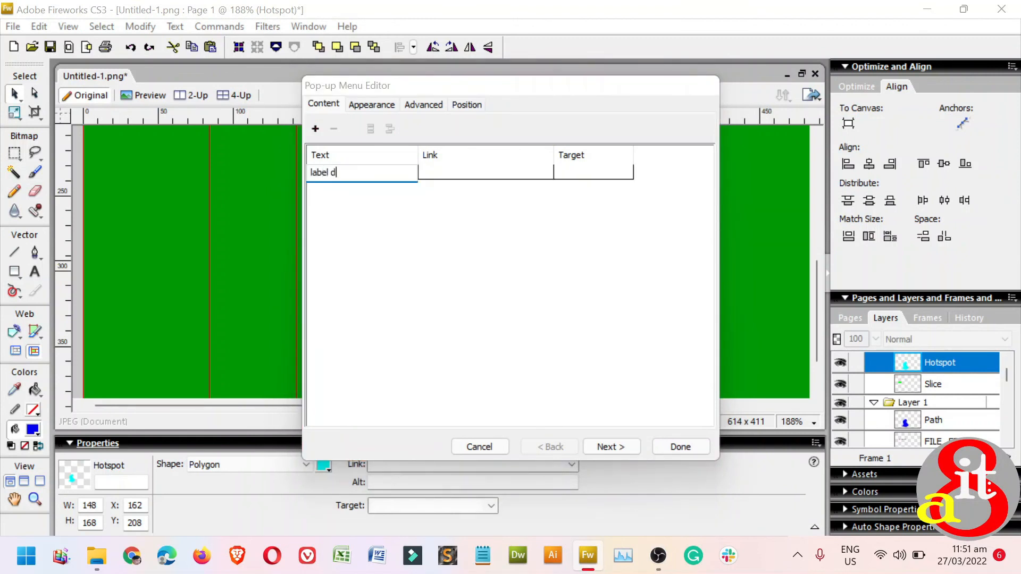
text(label displayed here)
click(672, 451)
click(681, 449)
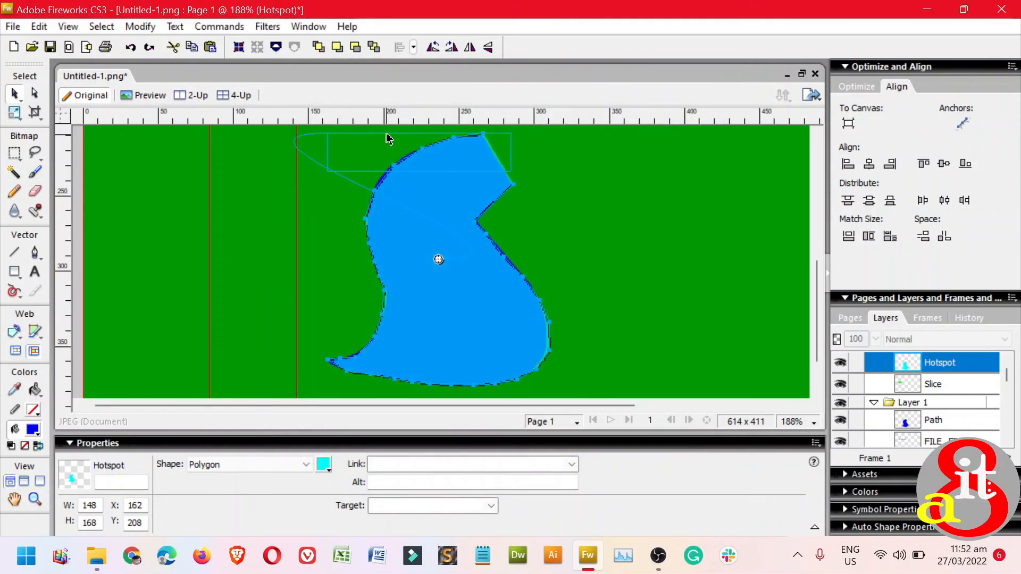
drag(387, 139, 421, 242)
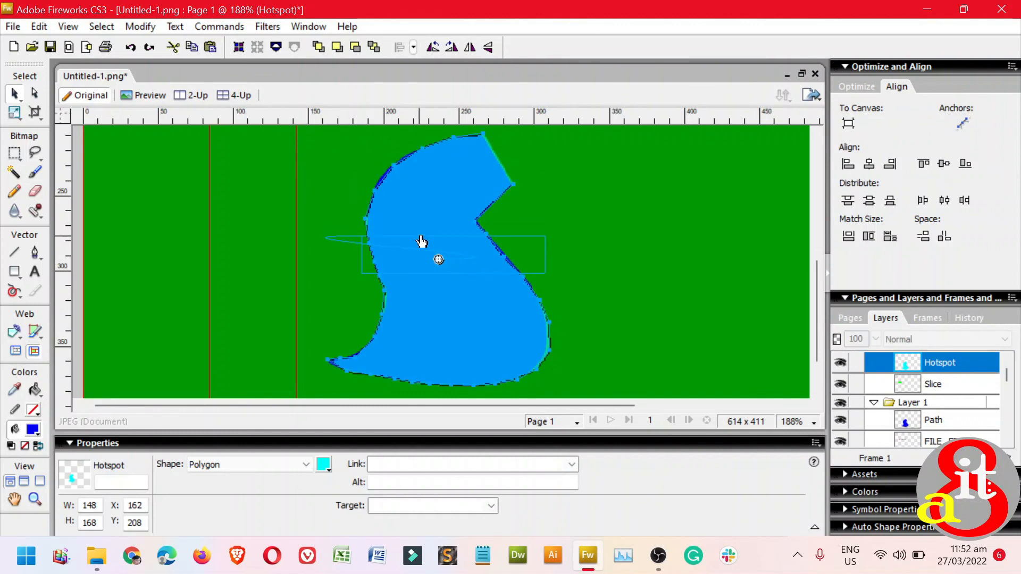
Preview the page in the primary browser and check the pop-up menus of FILE and the blue shape
click(813, 97)
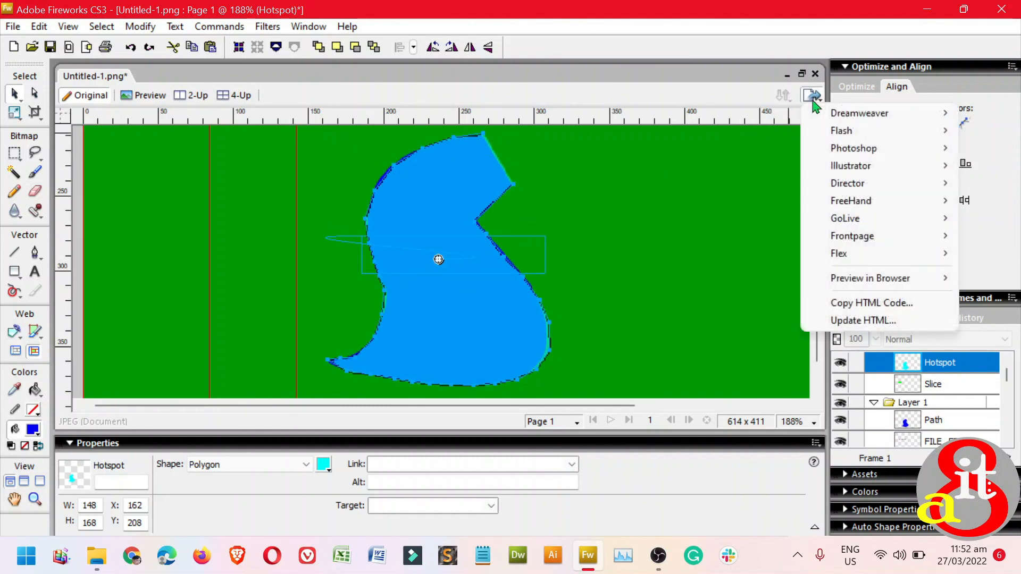
mouse_move(840, 279)
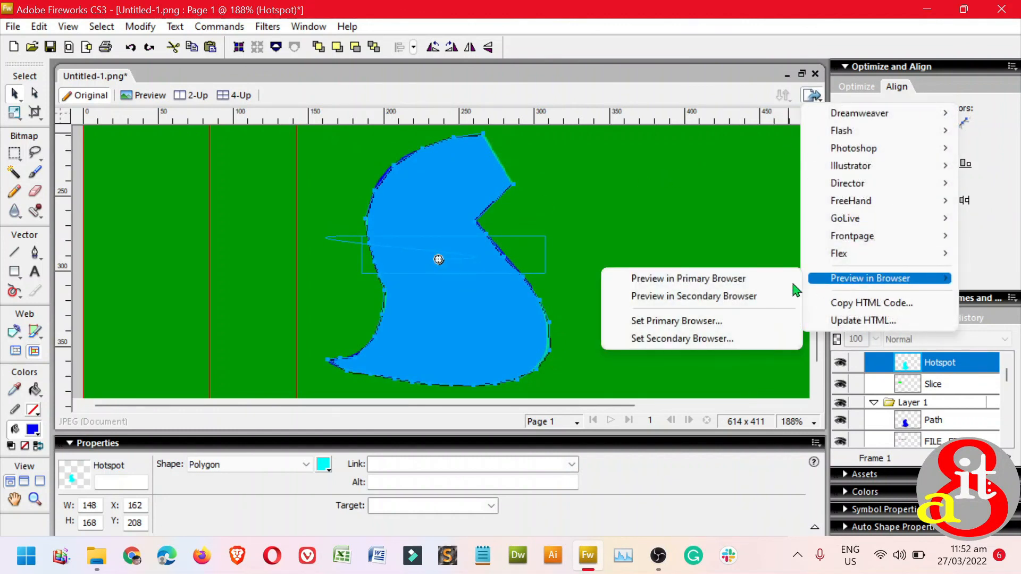
click(723, 283)
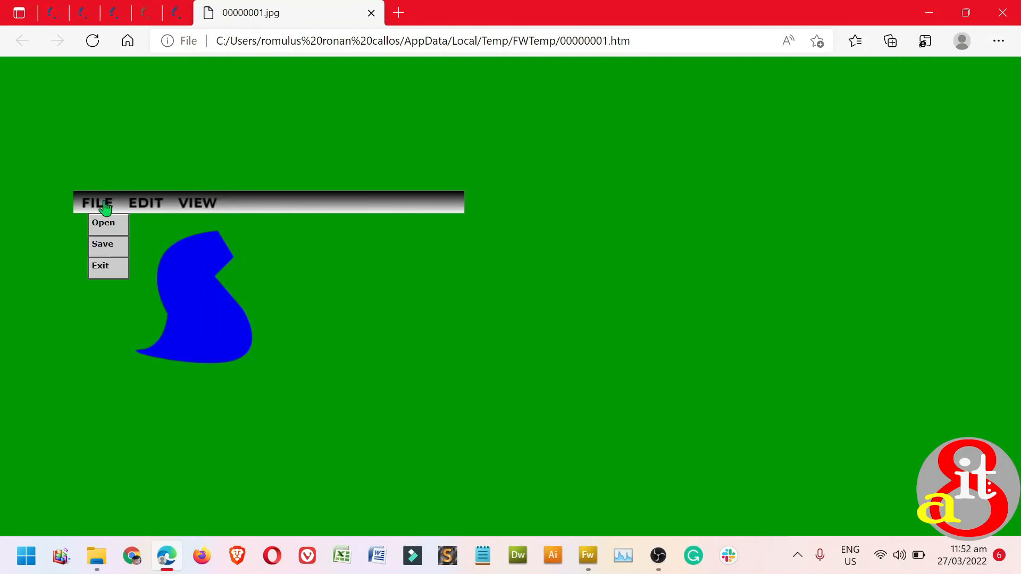
mouse_move(216, 331)
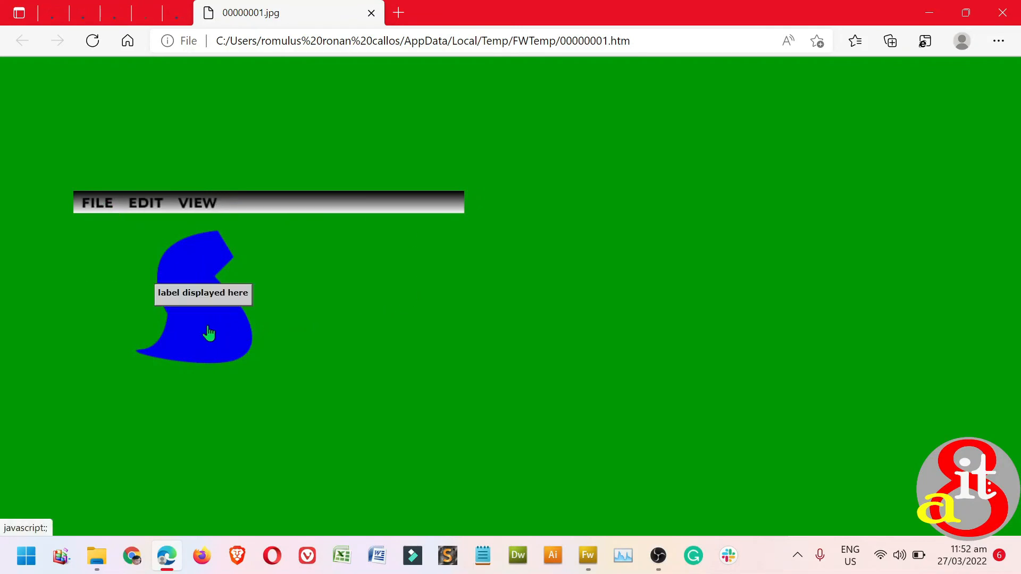